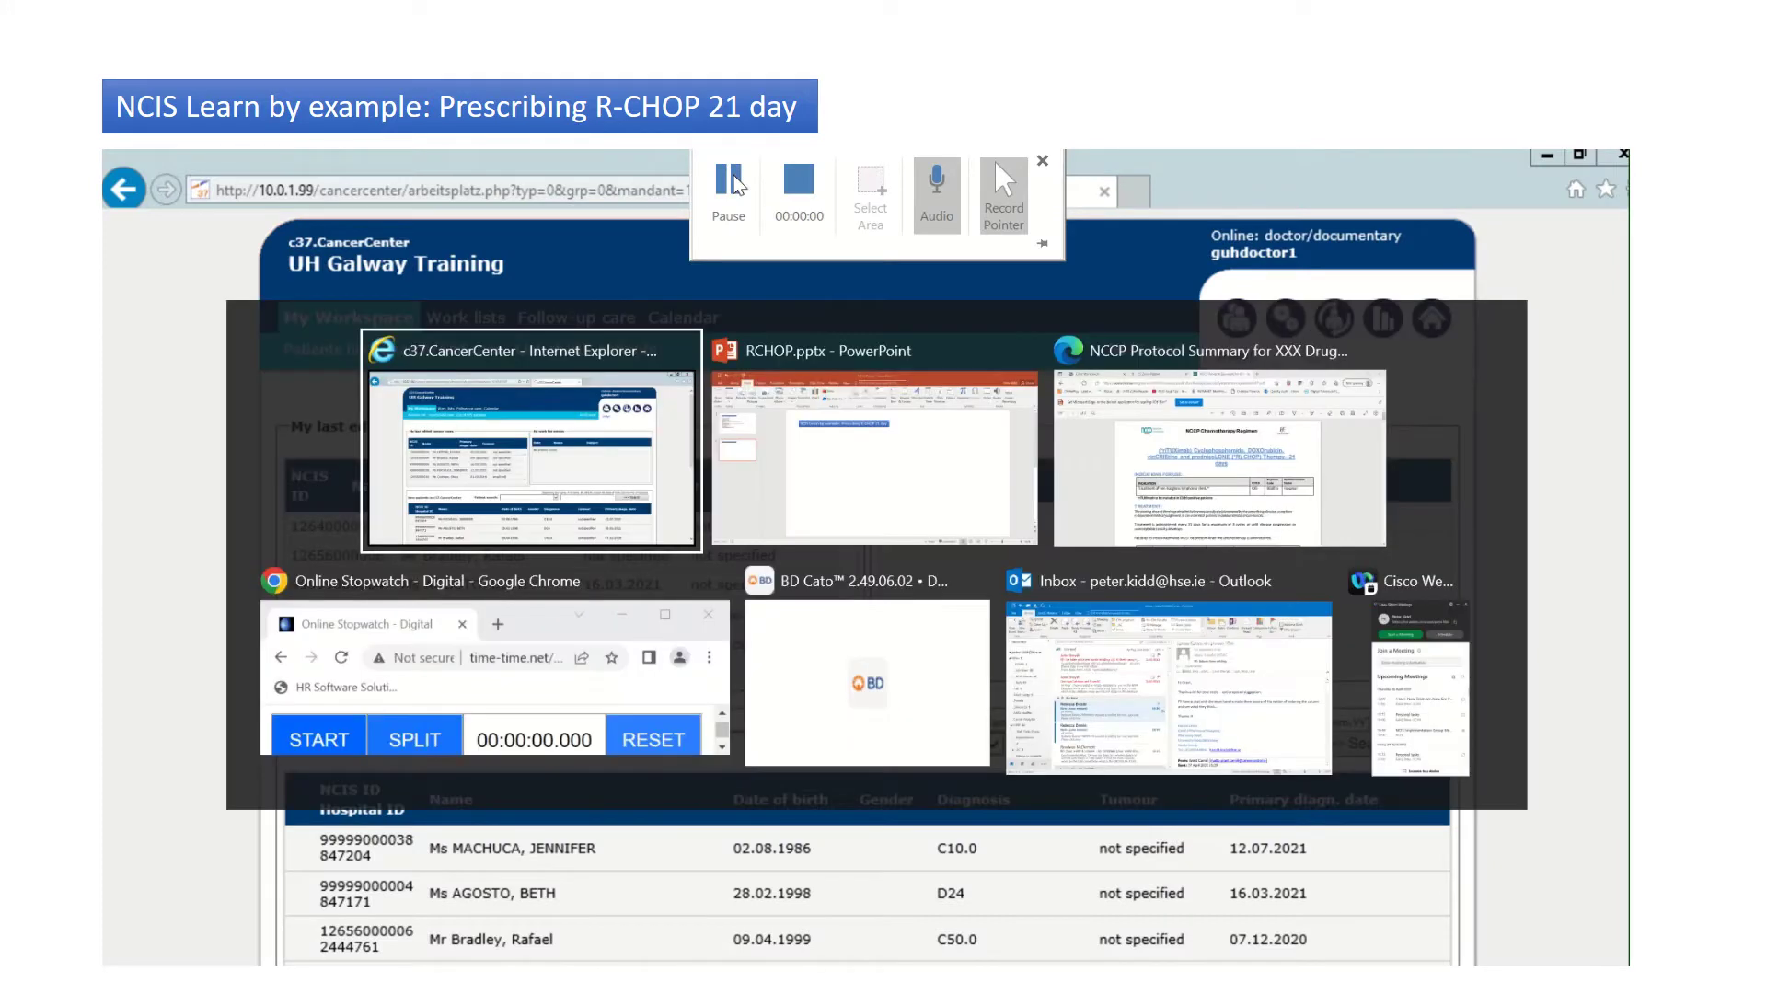
# Step: Review the 'Admin OK' bullet on RCHOP.pptx agenda slide 1, then return to the c37.CancerCenter browser
pyautogui.hotkey('alt', 'Tab')
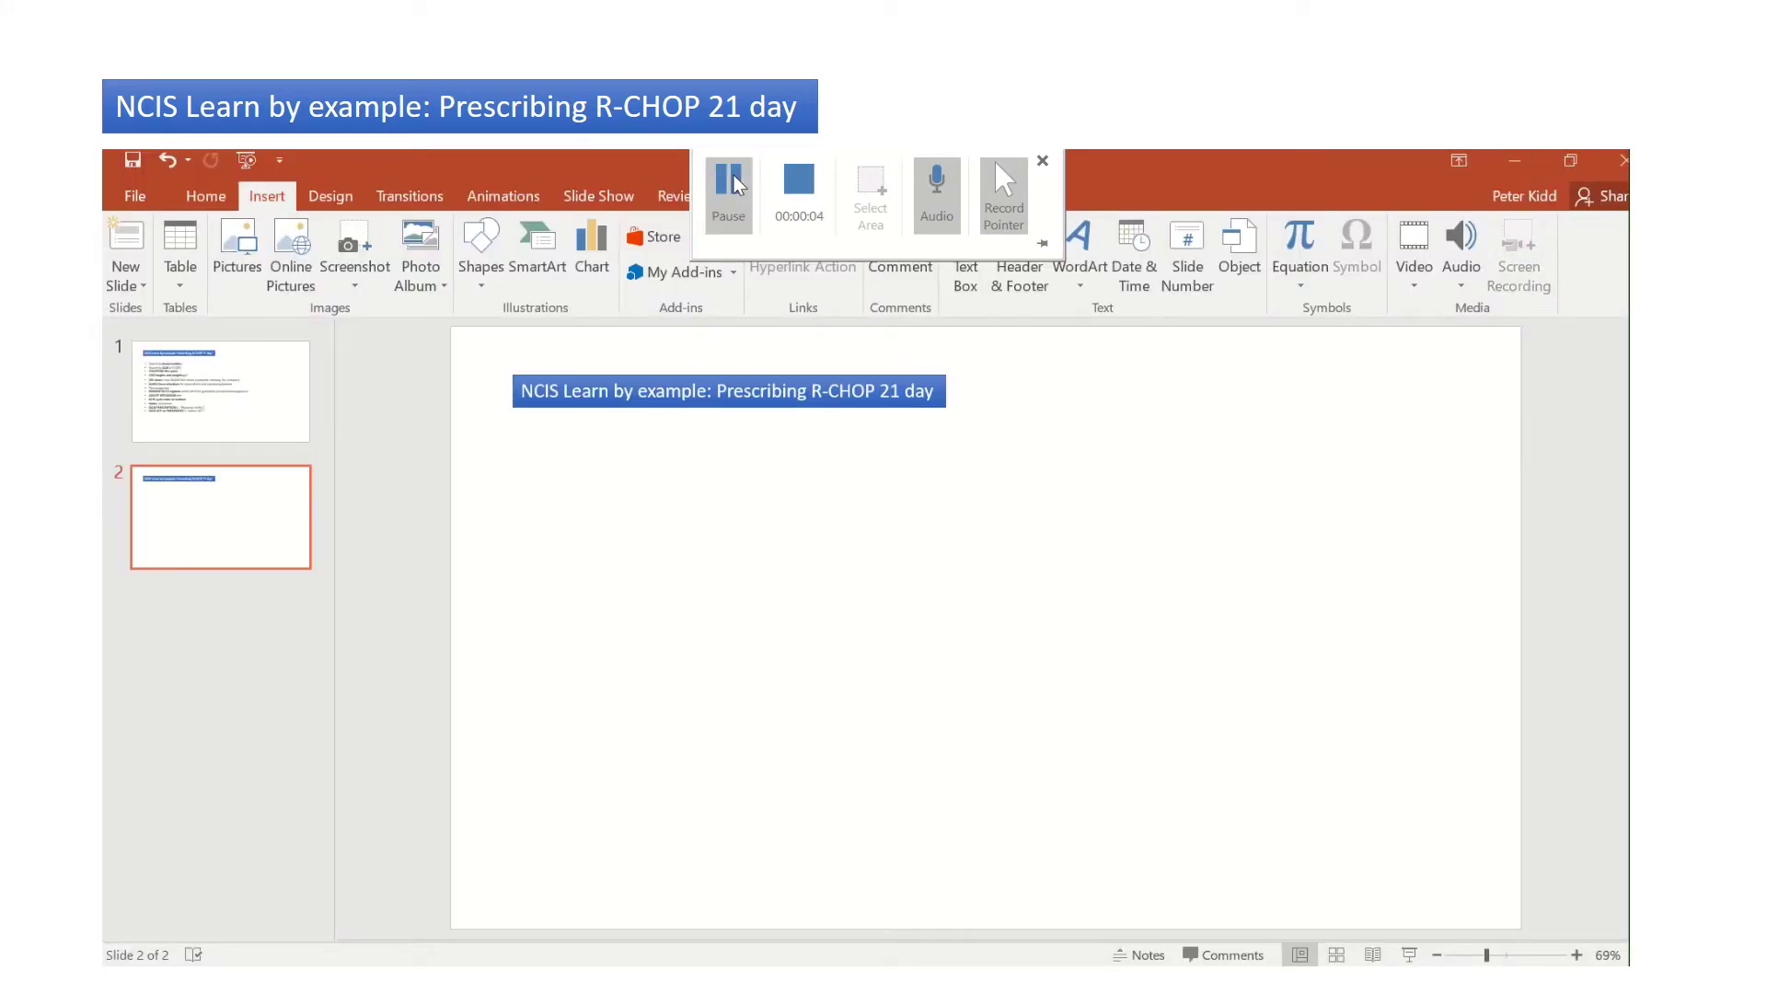
pyautogui.click(238, 367)
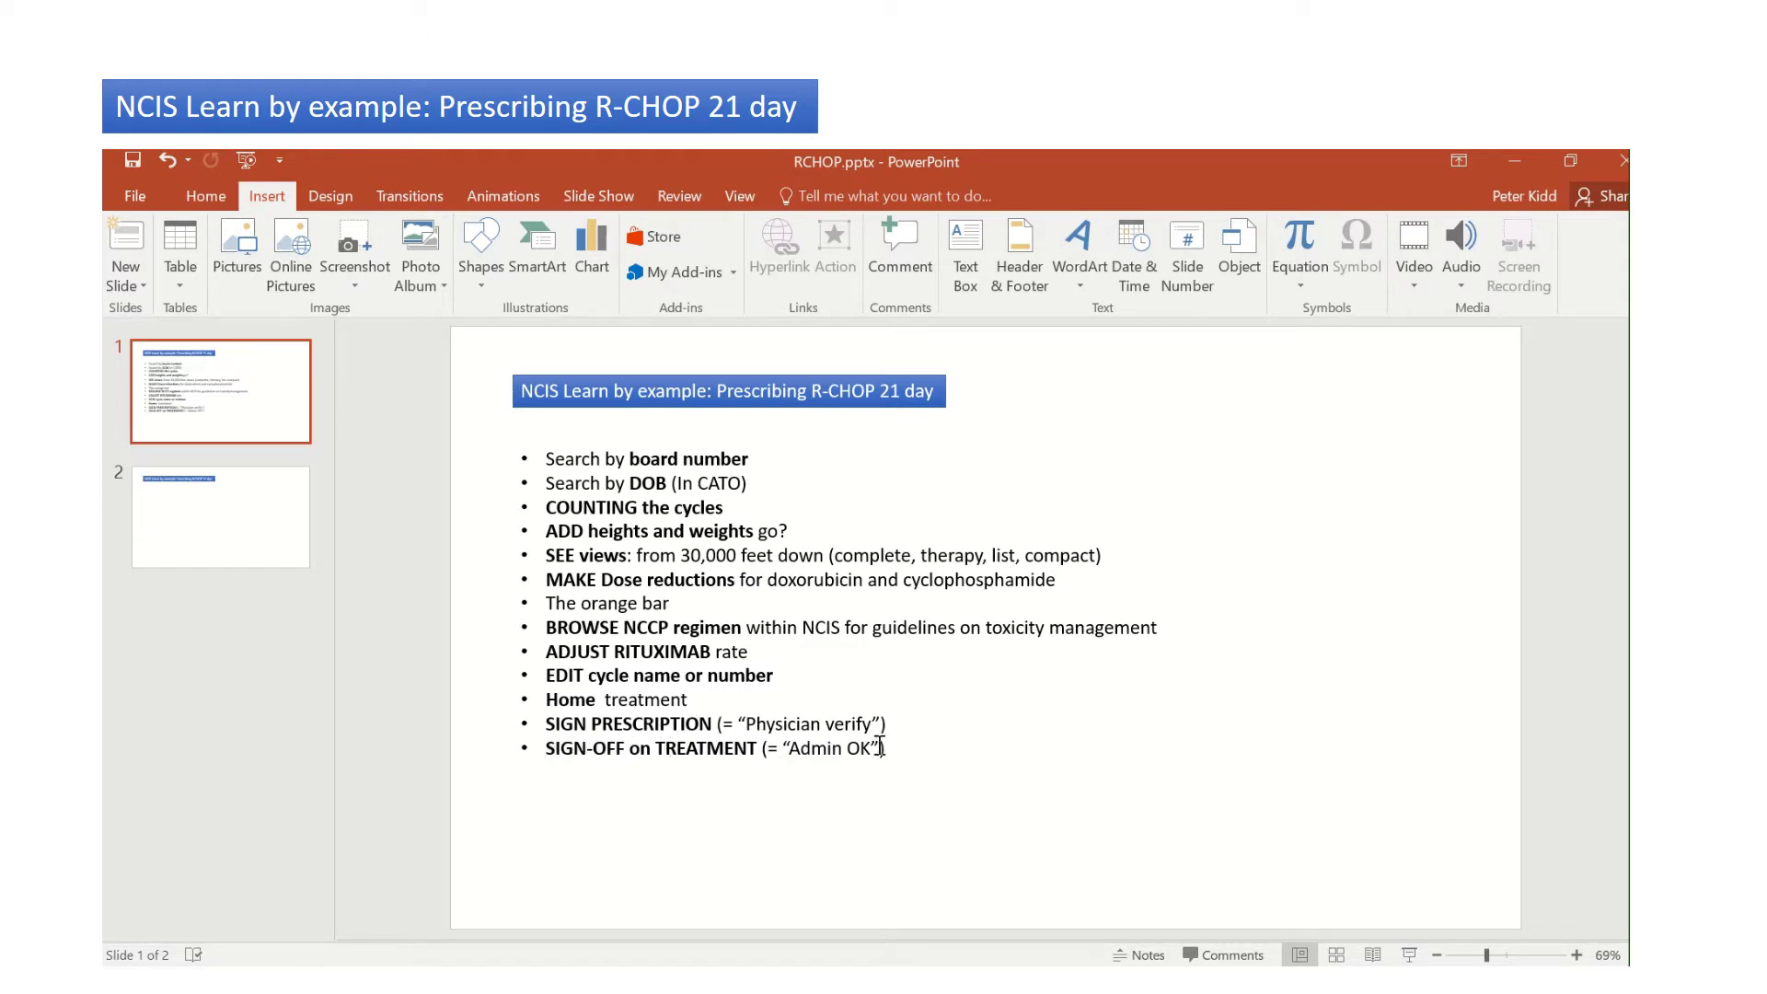
pyautogui.moveTo(883, 747); pyautogui.dragTo(795, 748)
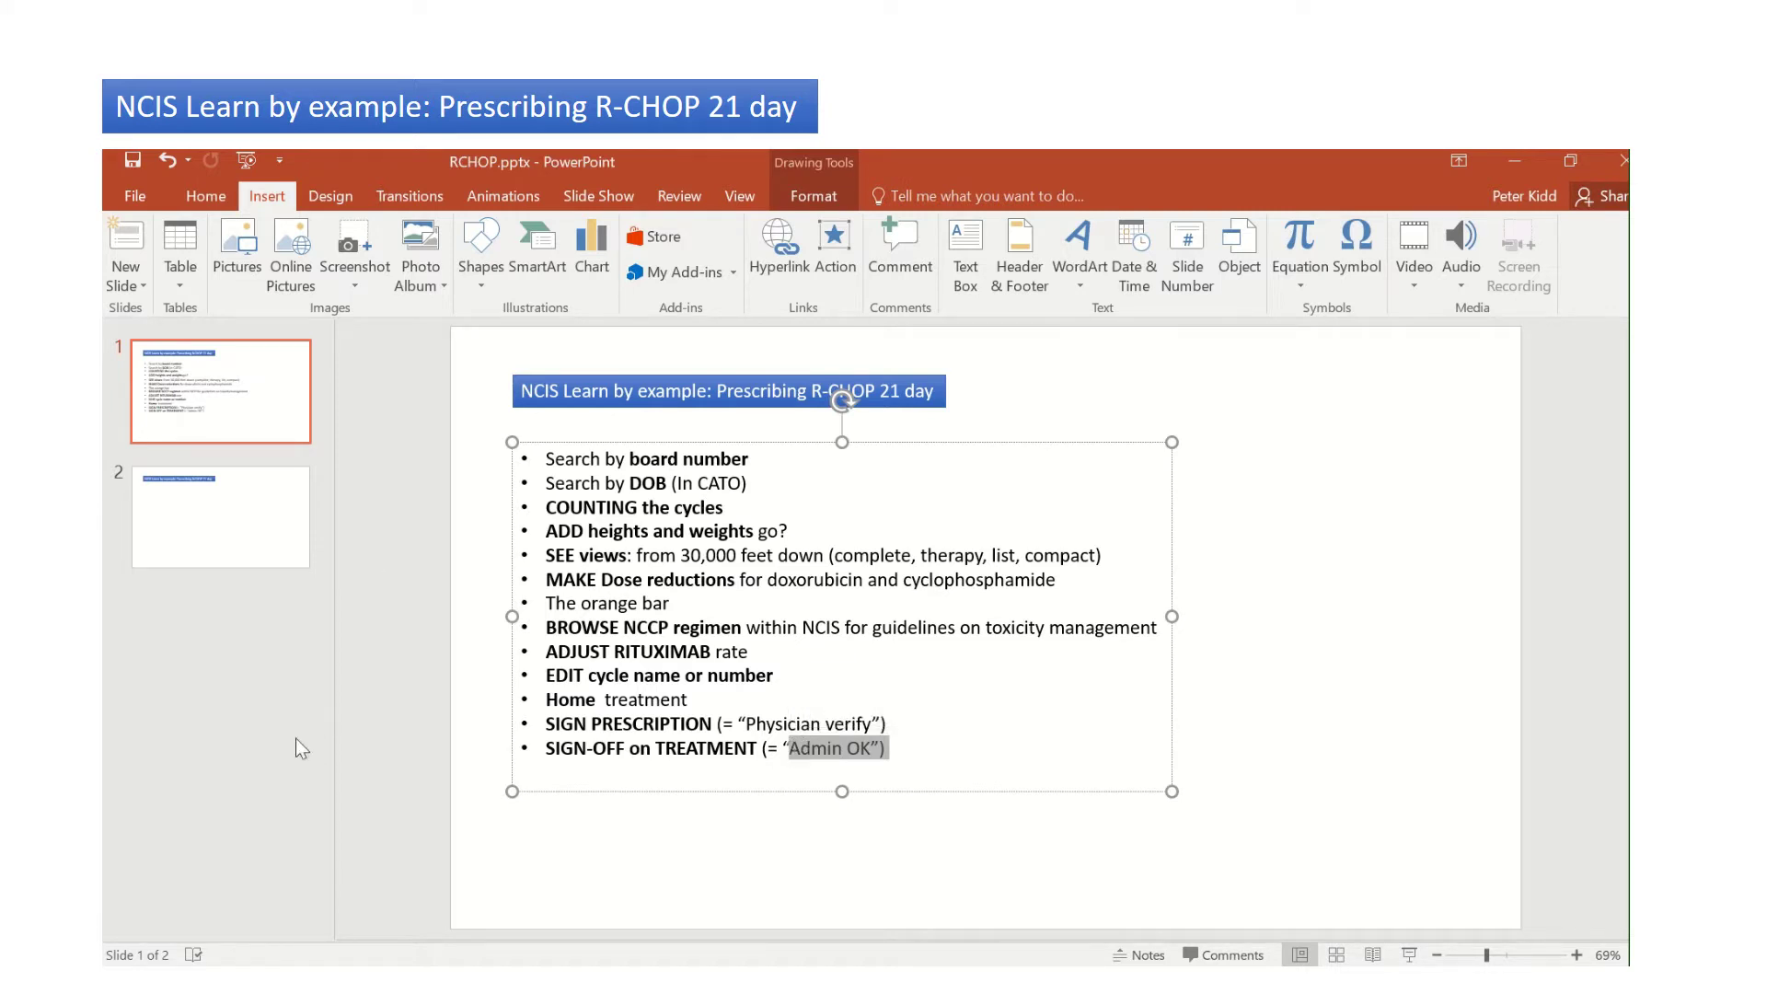
pyautogui.hotkey('alt', 'Tab')
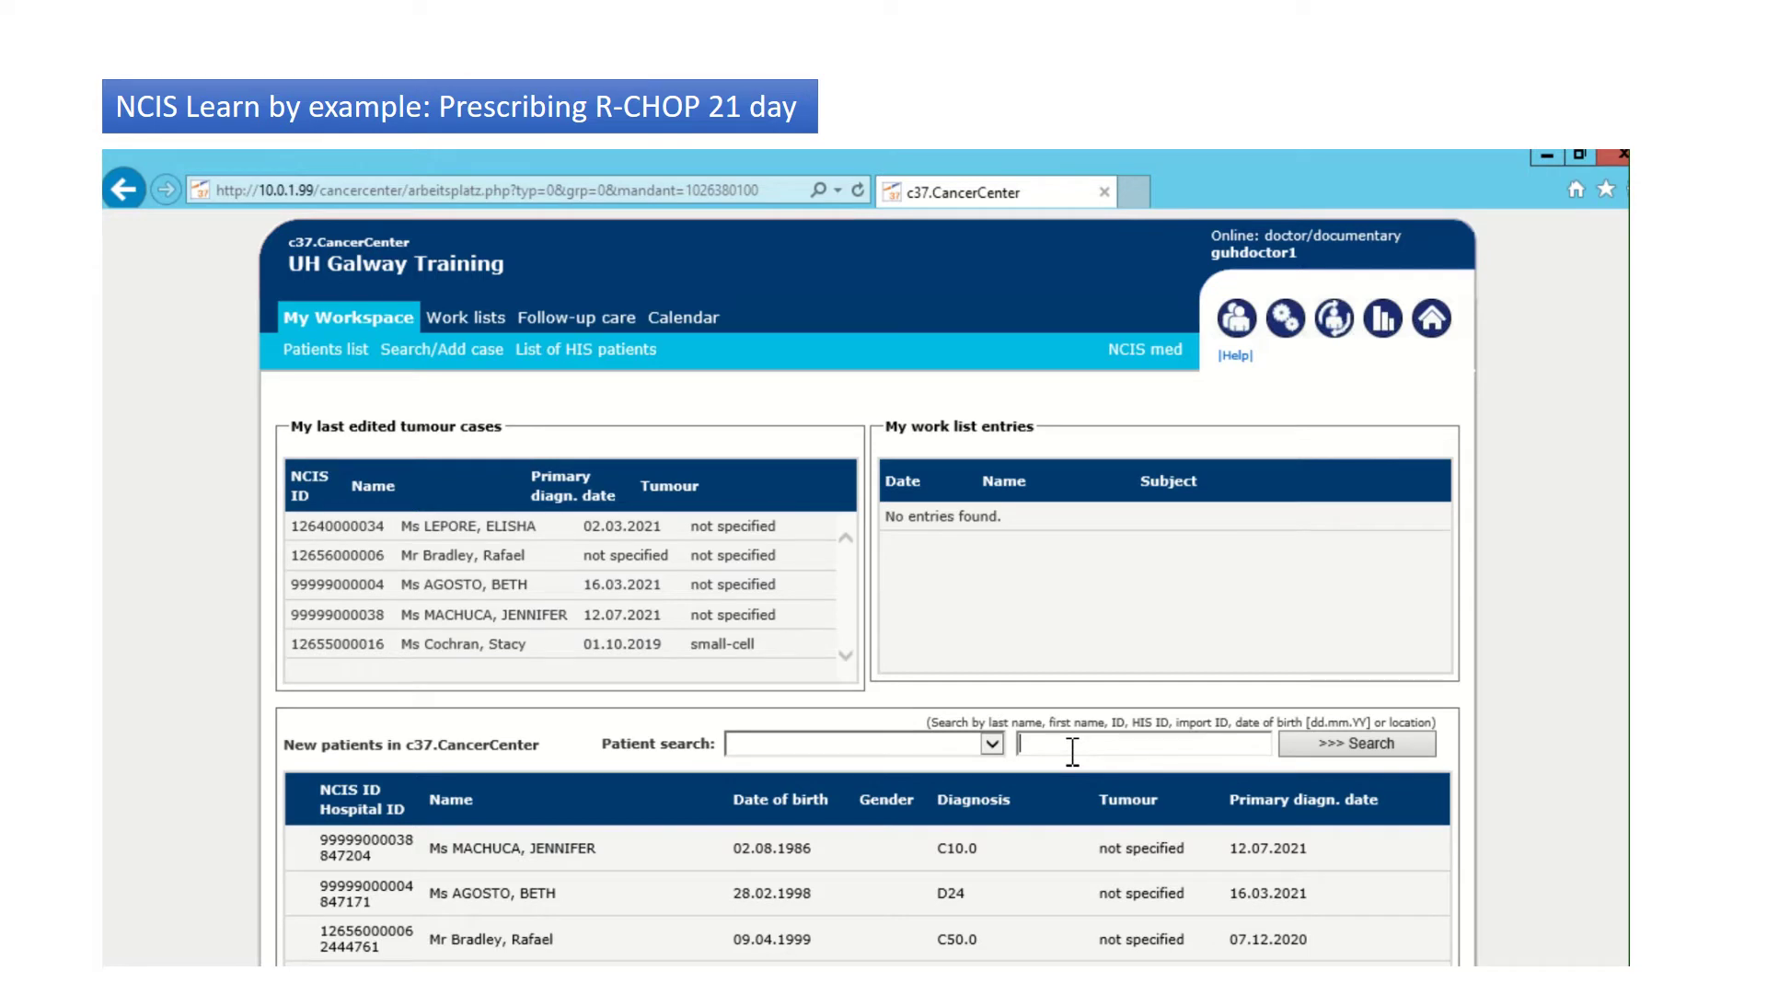
pyautogui.press('Return')
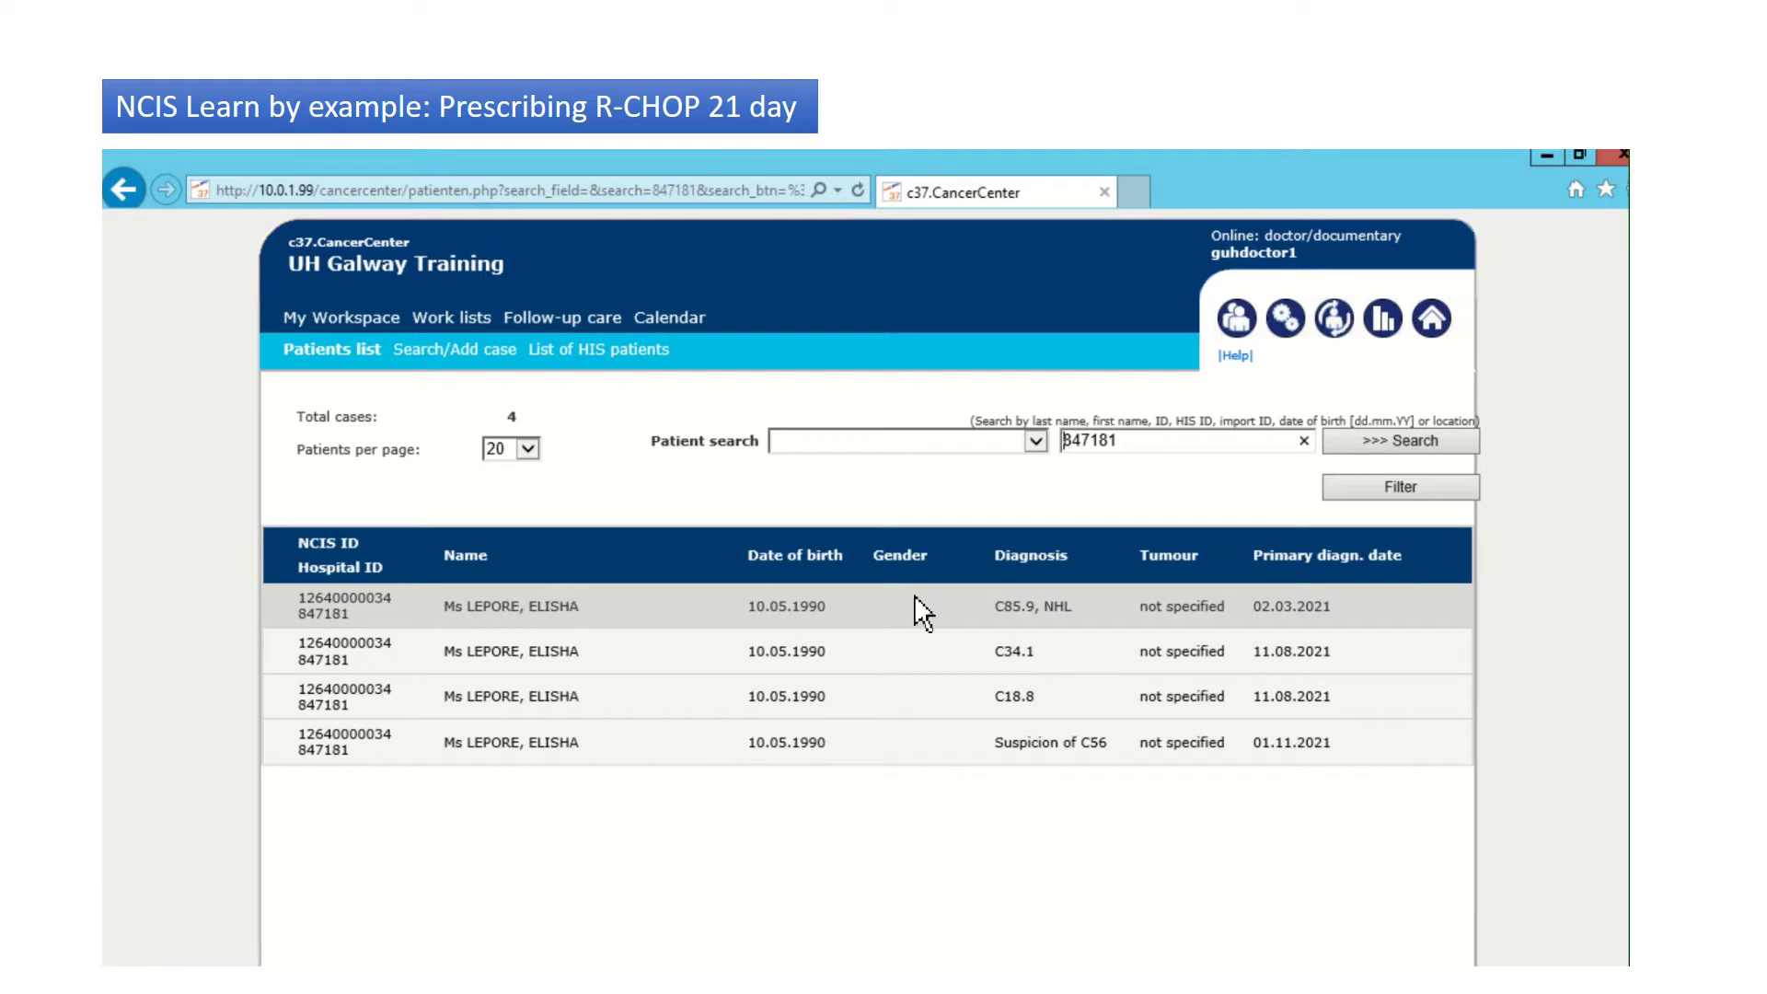
pyautogui.click(470, 625)
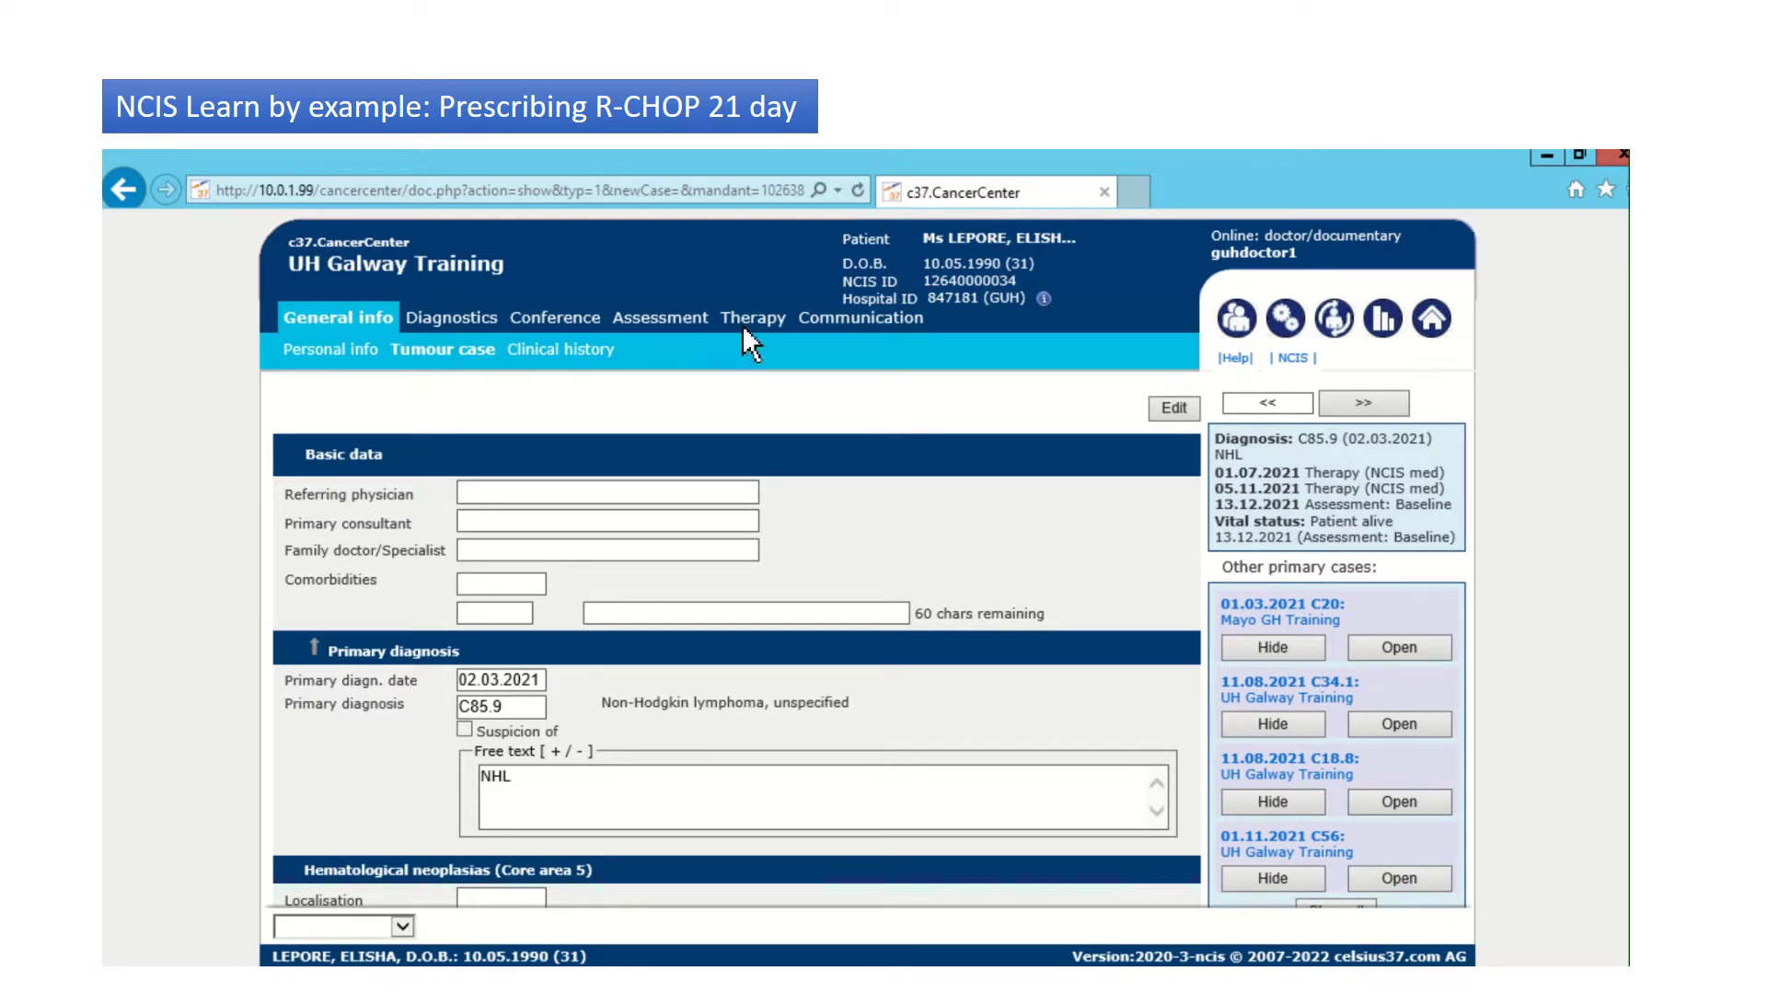
# Step: Launch the NCIS med medication system from the My Workspace start page
pyautogui.click(1245, 324)
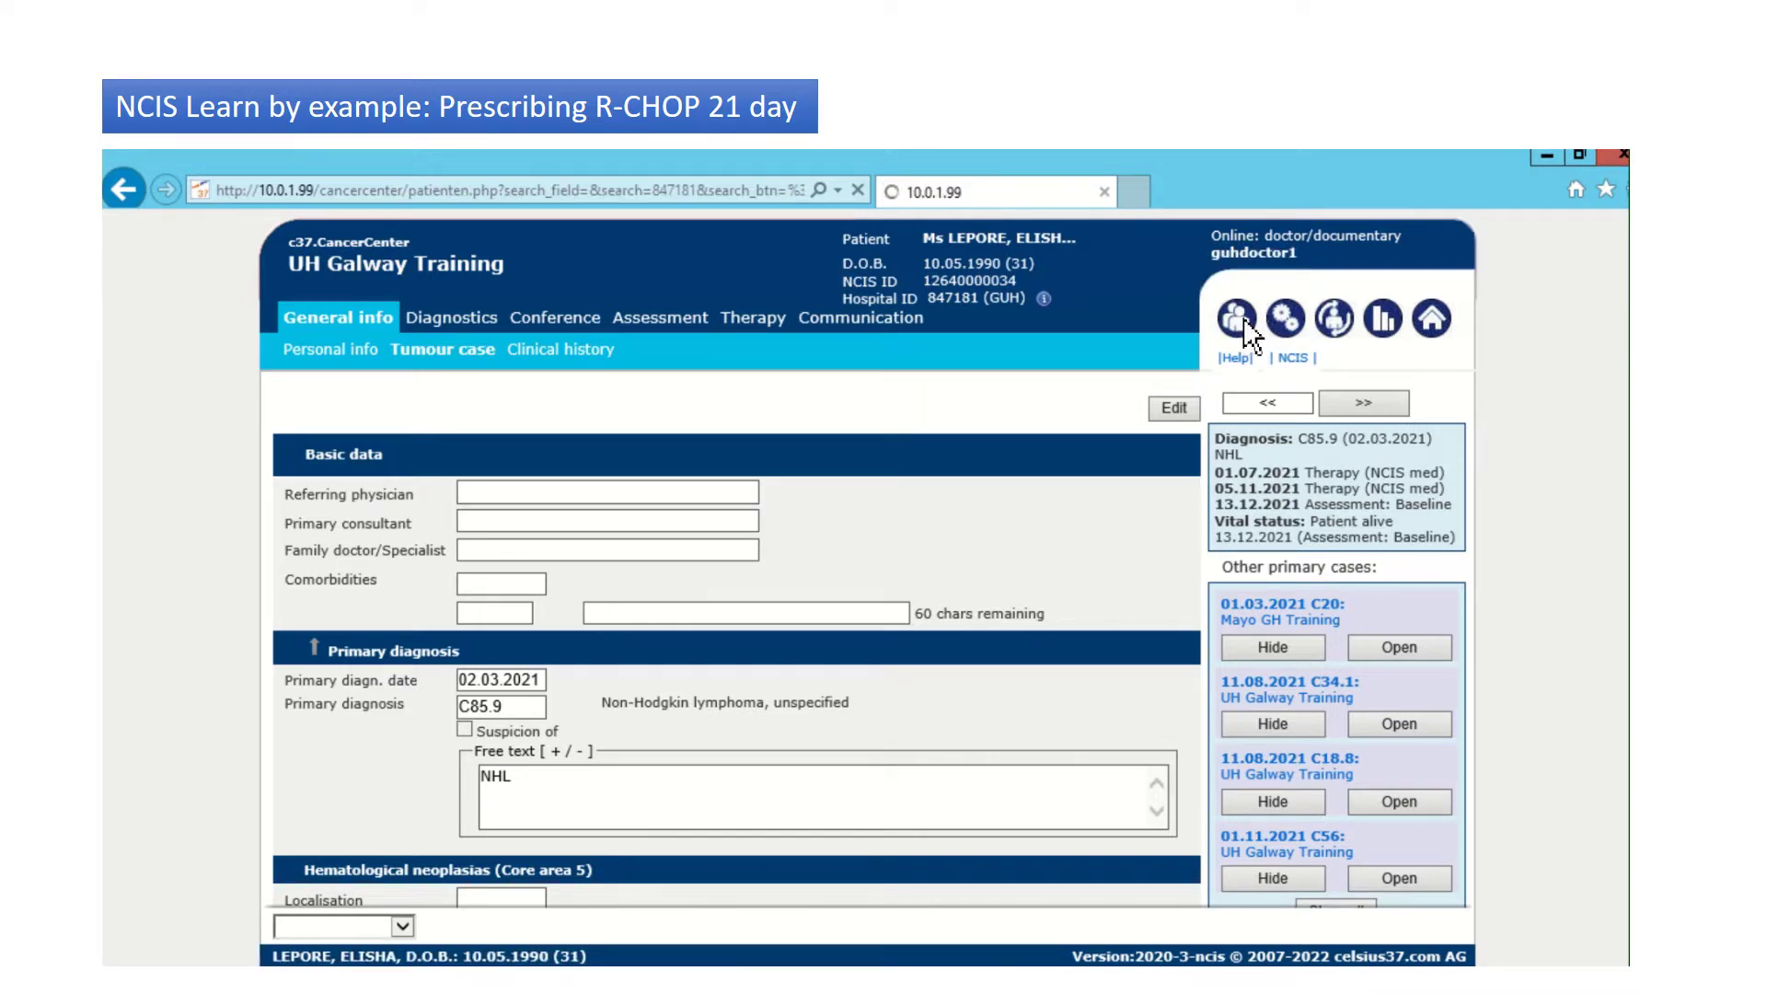
pyautogui.click(1238, 322)
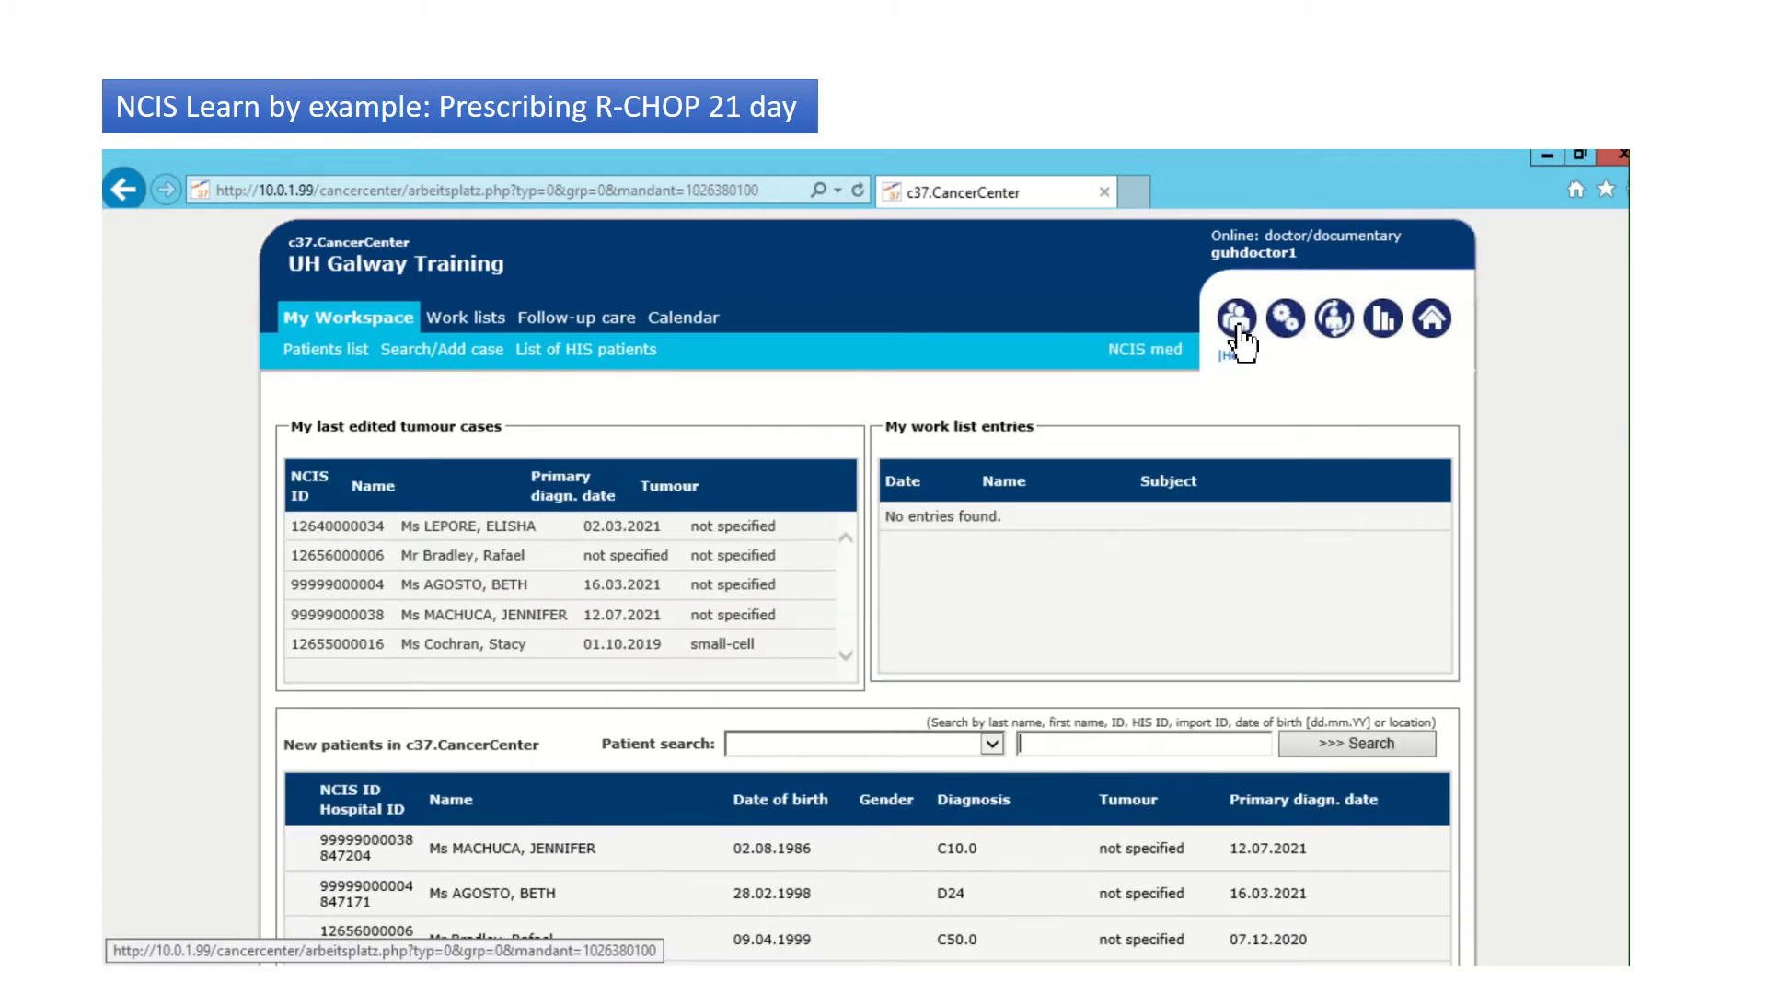
pyautogui.click(1148, 351)
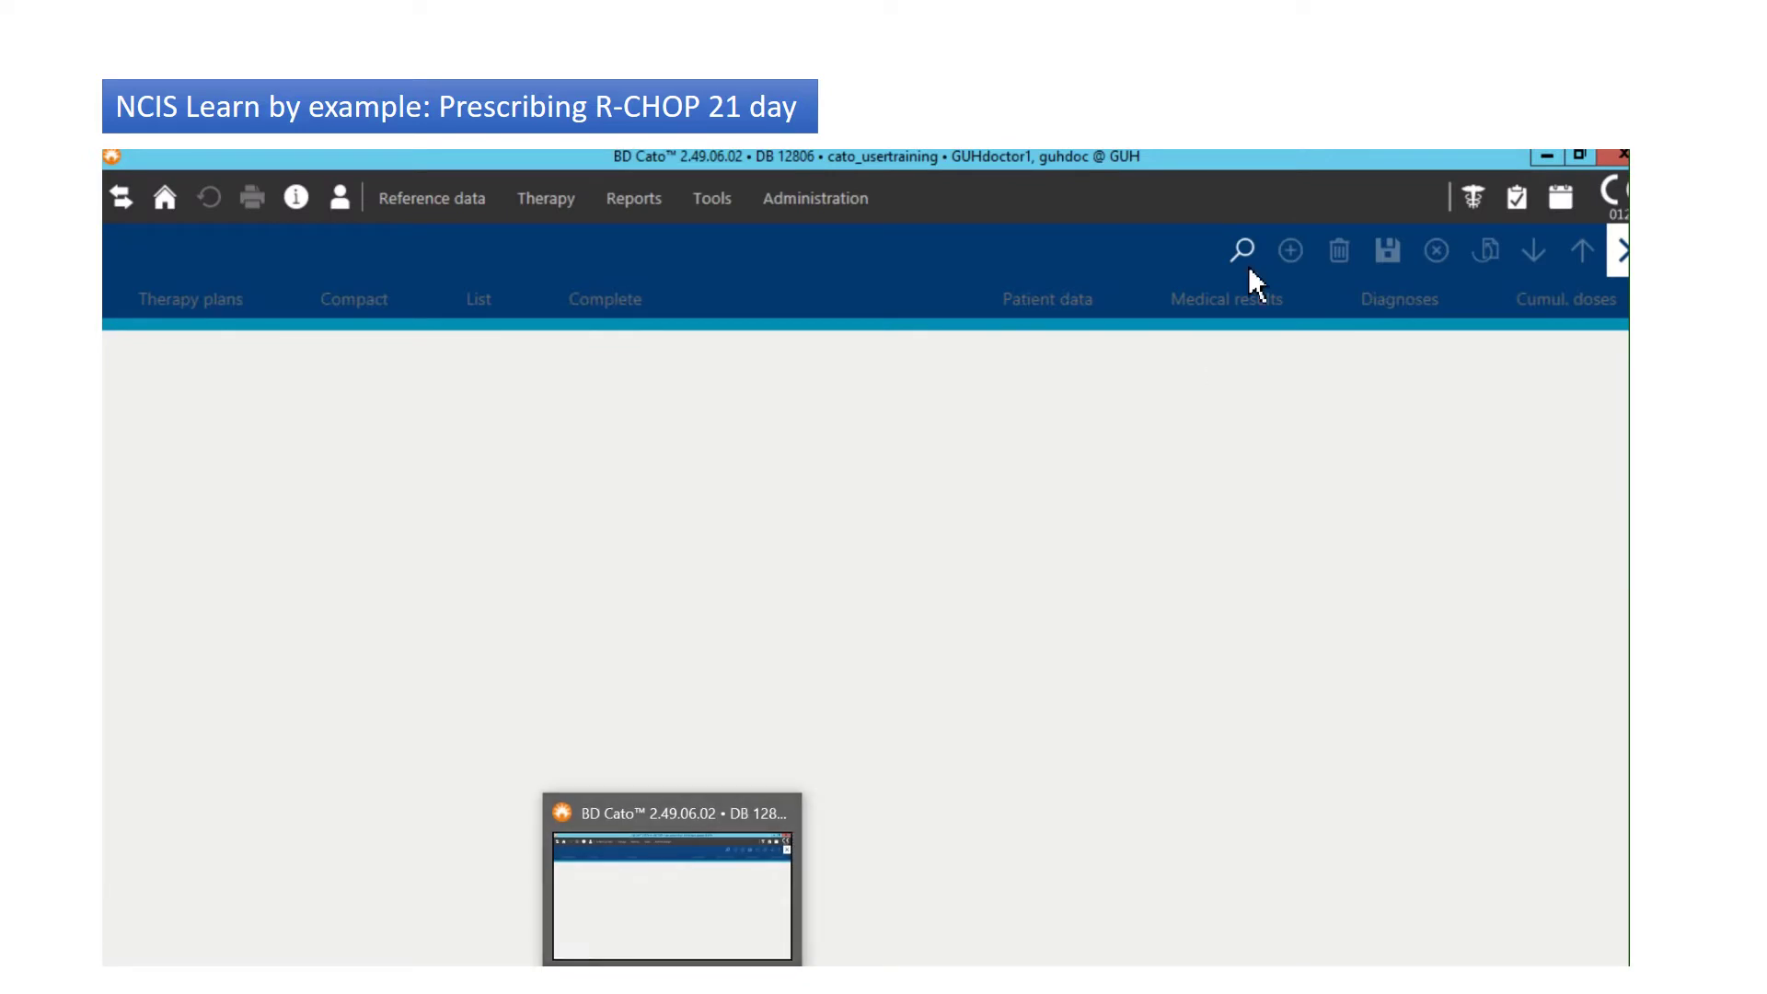
# Step: Try a therapy plan patient lookup by the name 'lep', then cancel it
pyautogui.click(1243, 250)
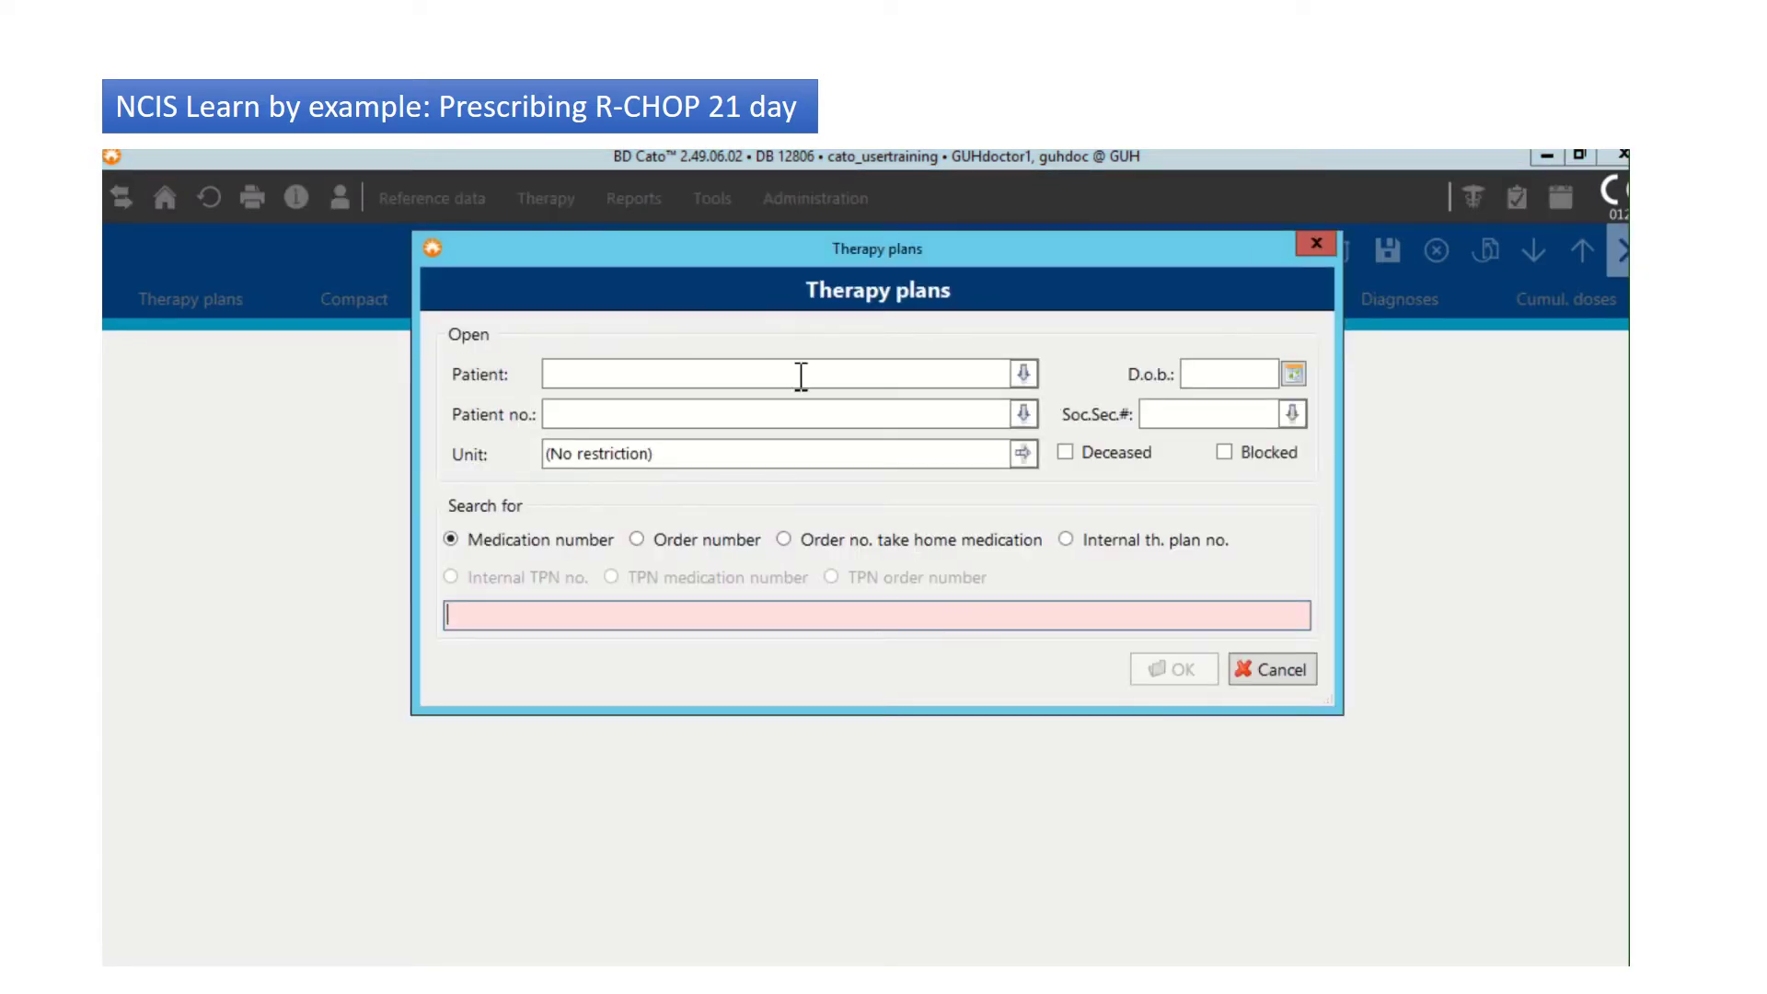
pyautogui.click(690, 379)
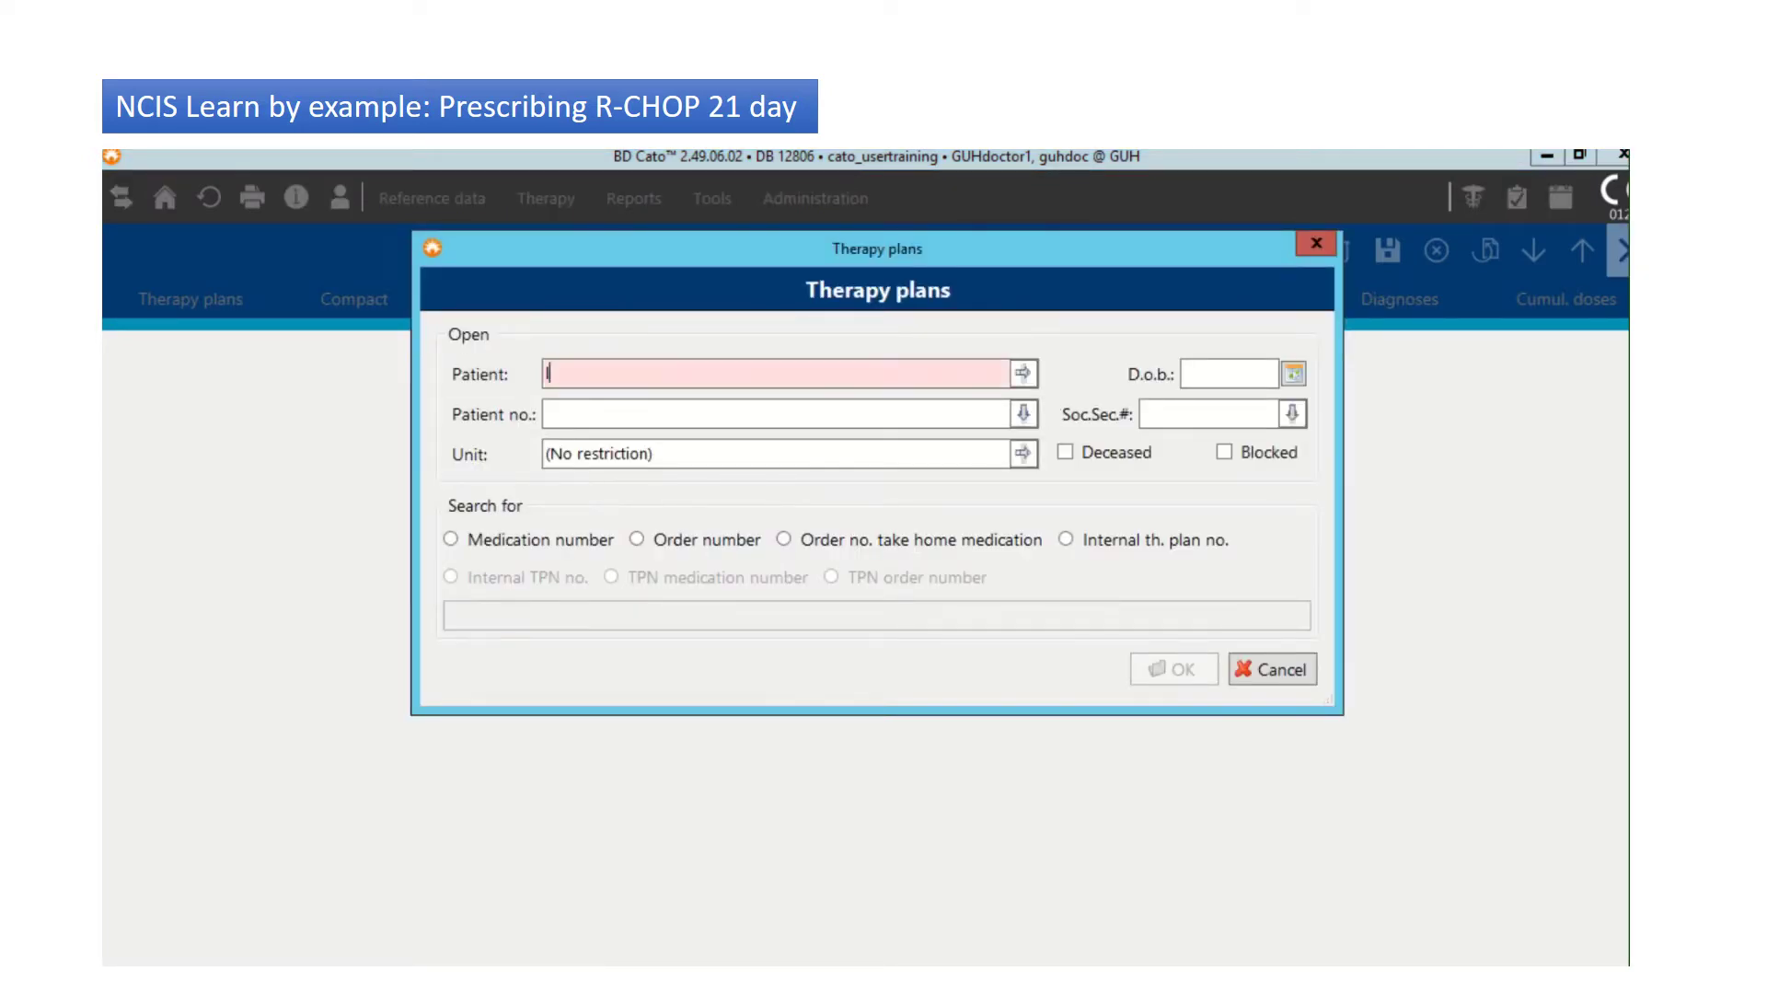
pyautogui.write('lep')
pyautogui.press('Return')
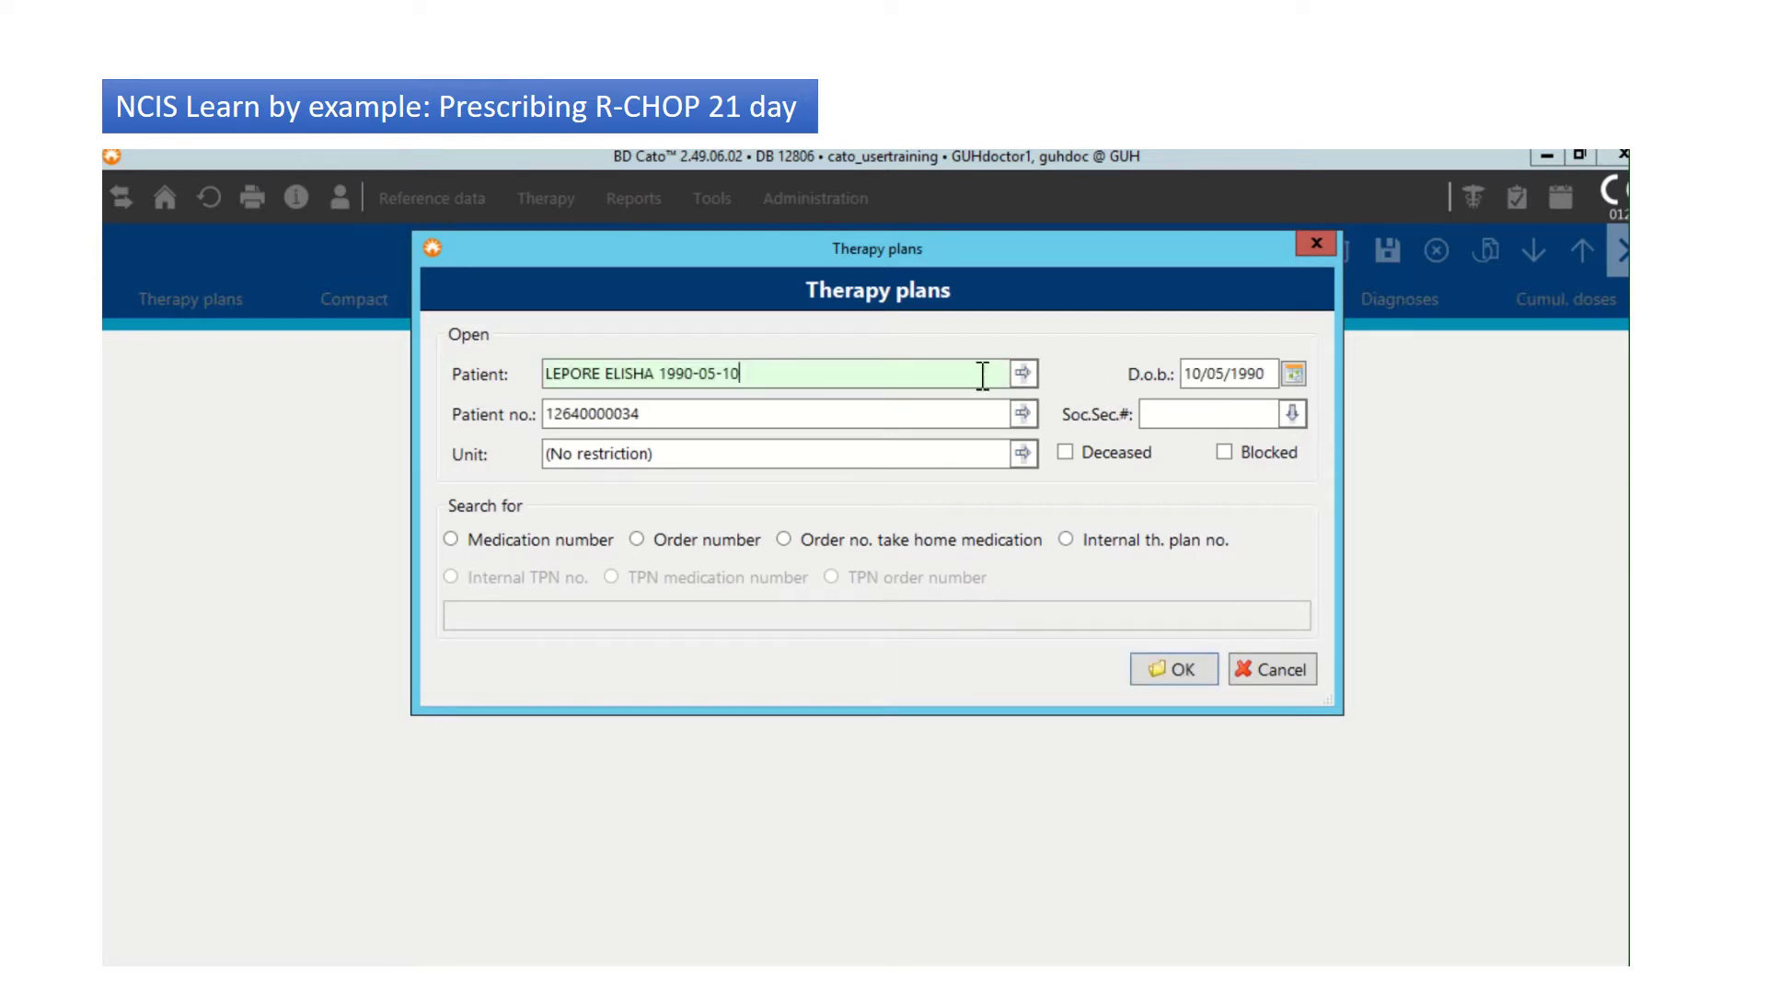
pyautogui.click(1257, 678)
pyautogui.click(1258, 250)
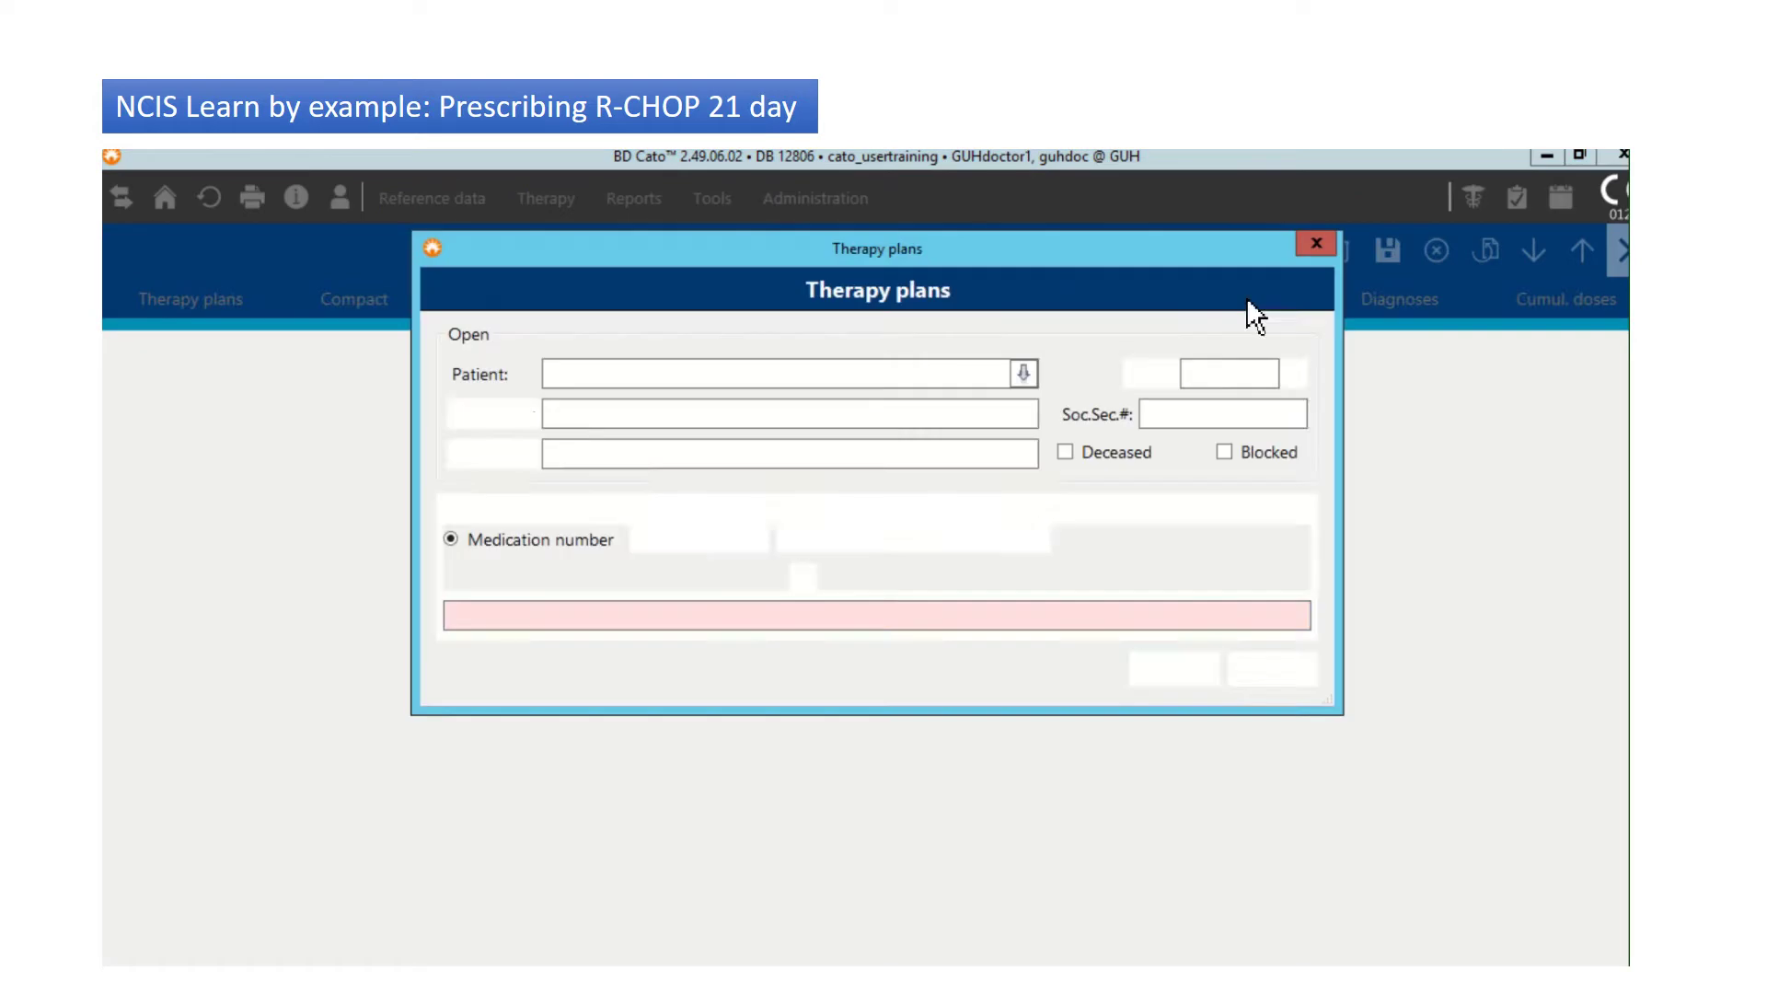
pyautogui.click(1205, 375)
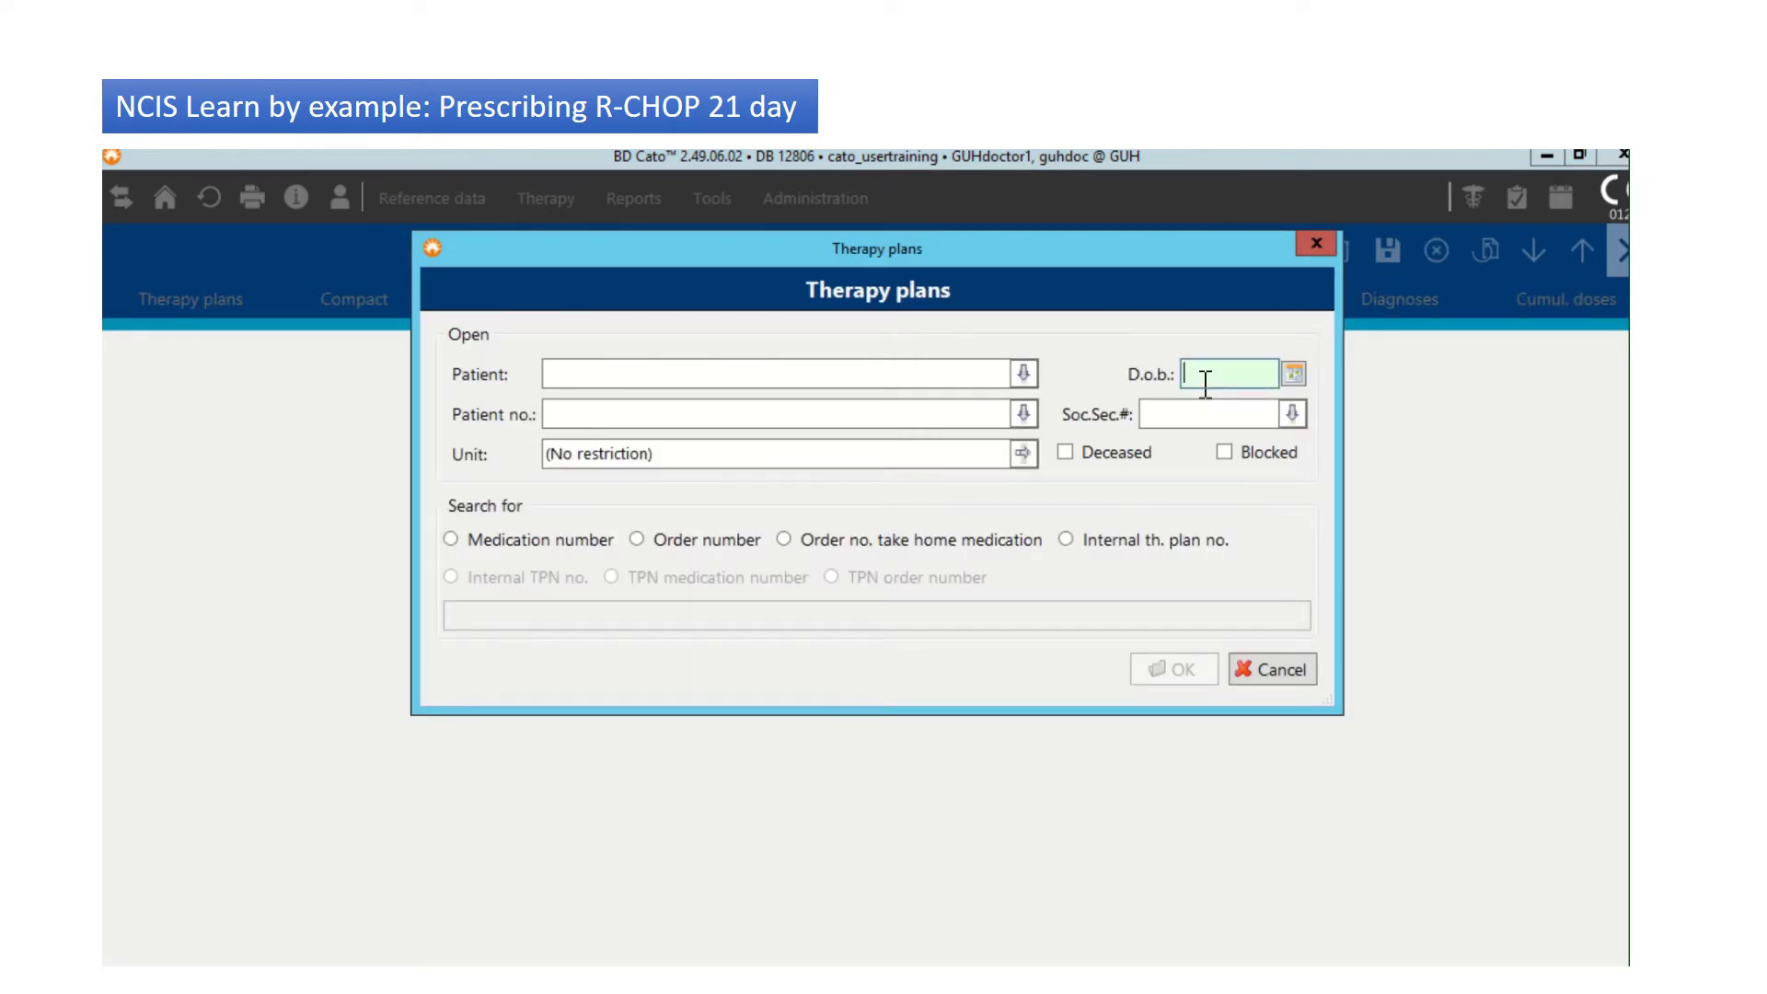
pyautogui.write('10/05/1999')
pyautogui.press('BackSpace')
pyautogui.write('0')
pyautogui.press('Return')
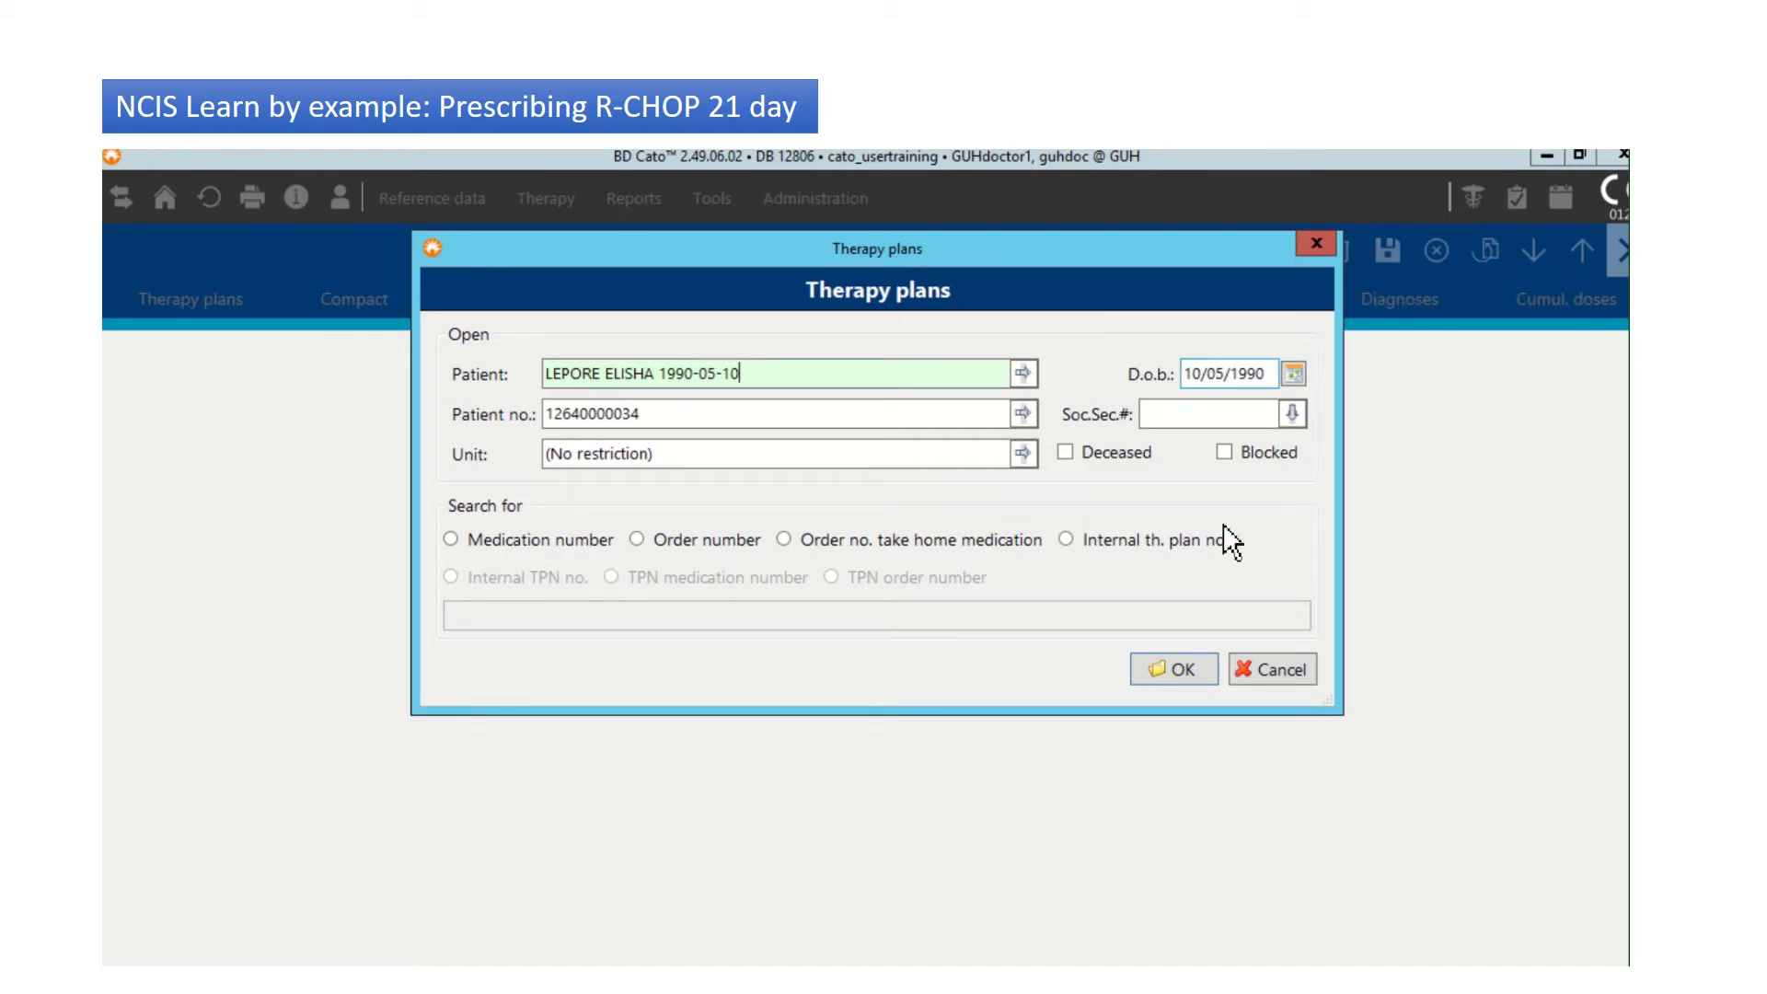
pyautogui.click(1158, 679)
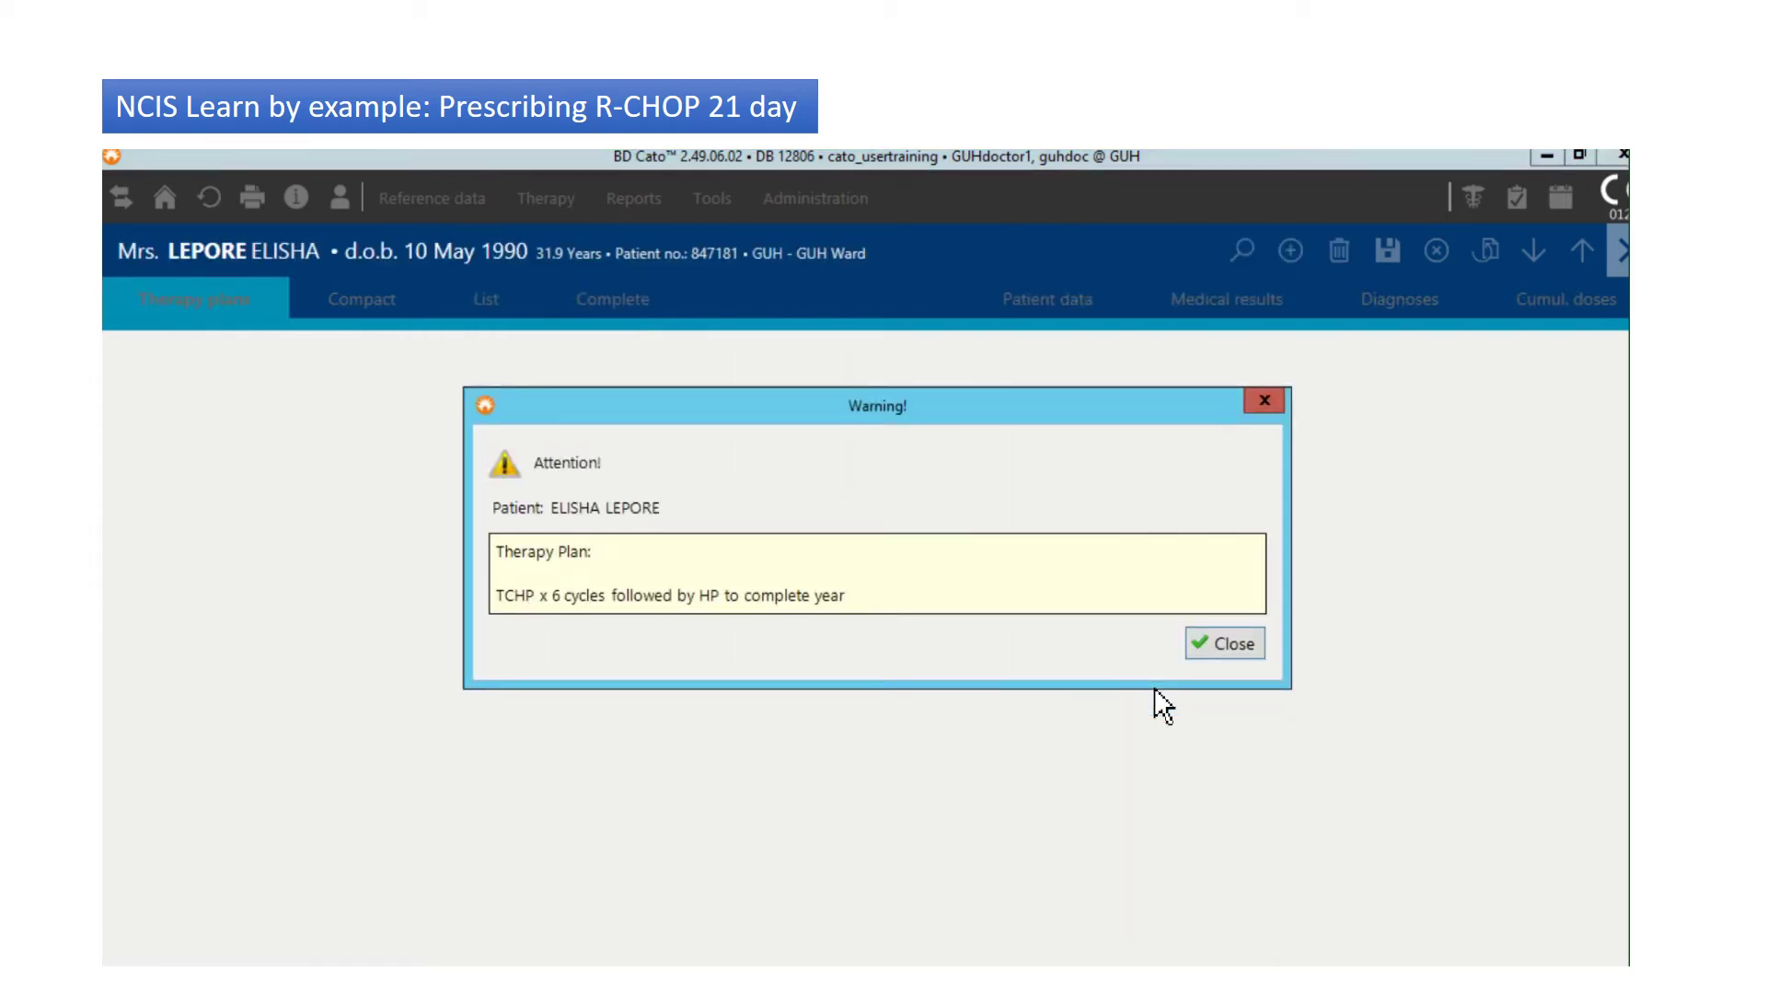
pyautogui.click(1222, 643)
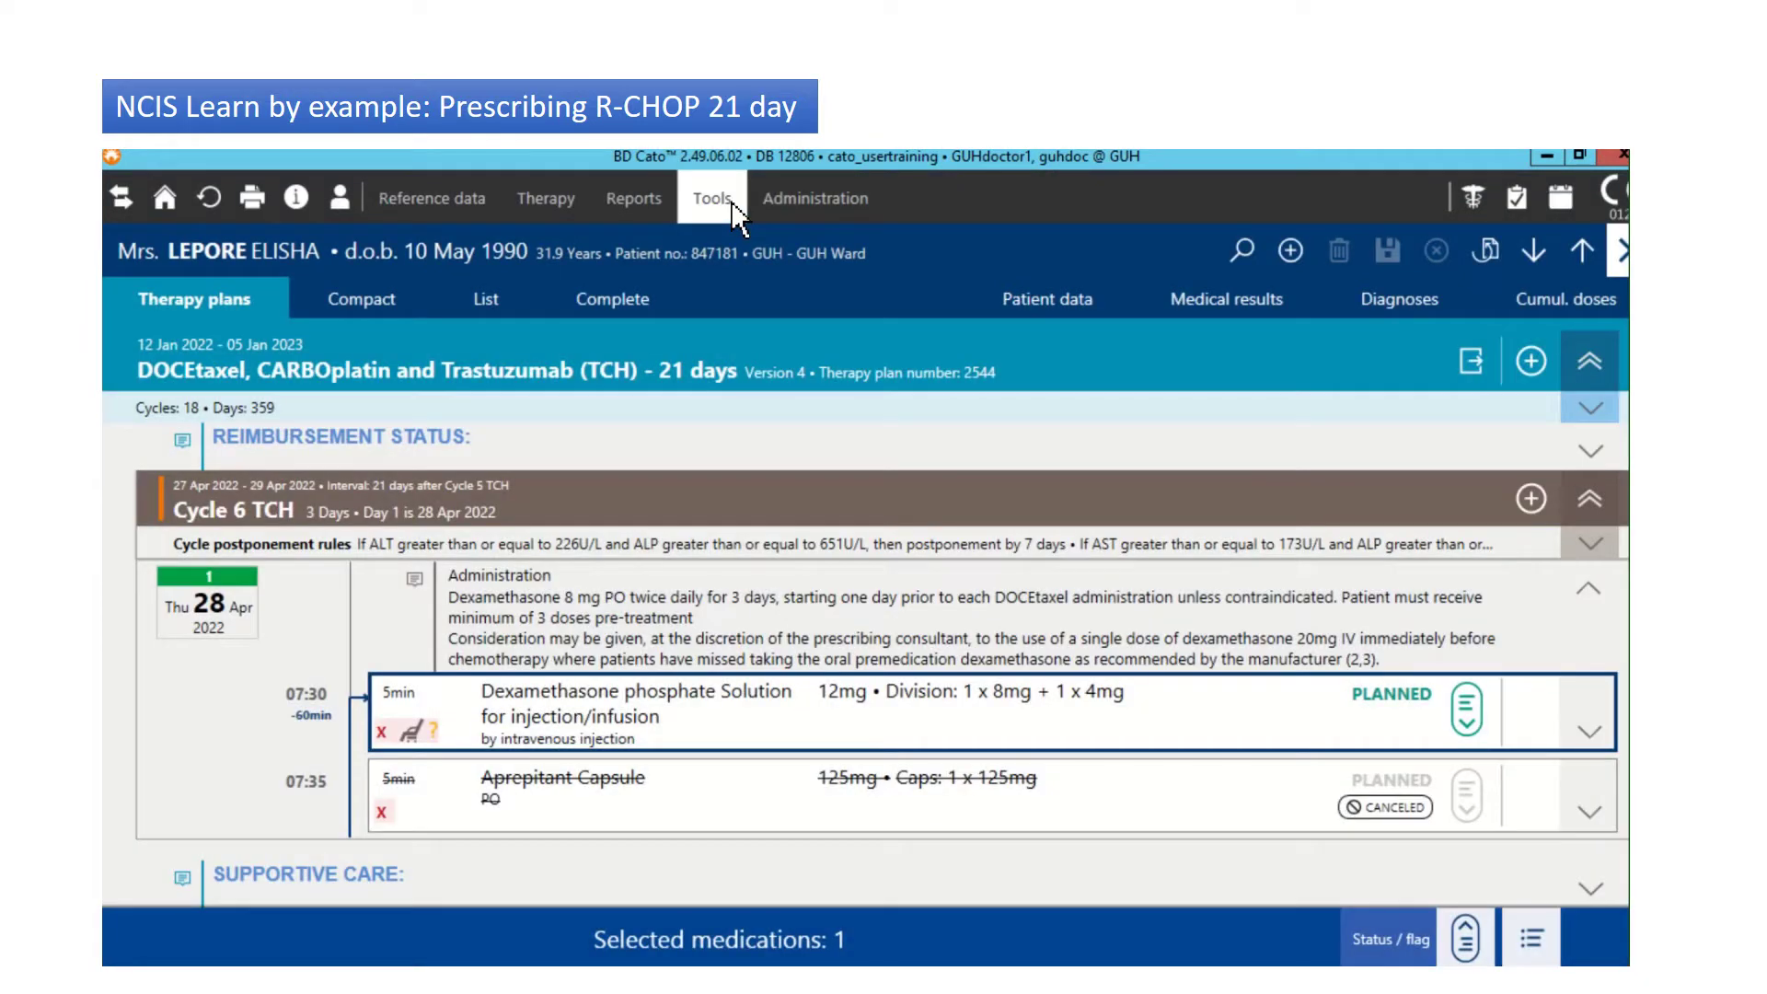
pyautogui.click(733, 204)
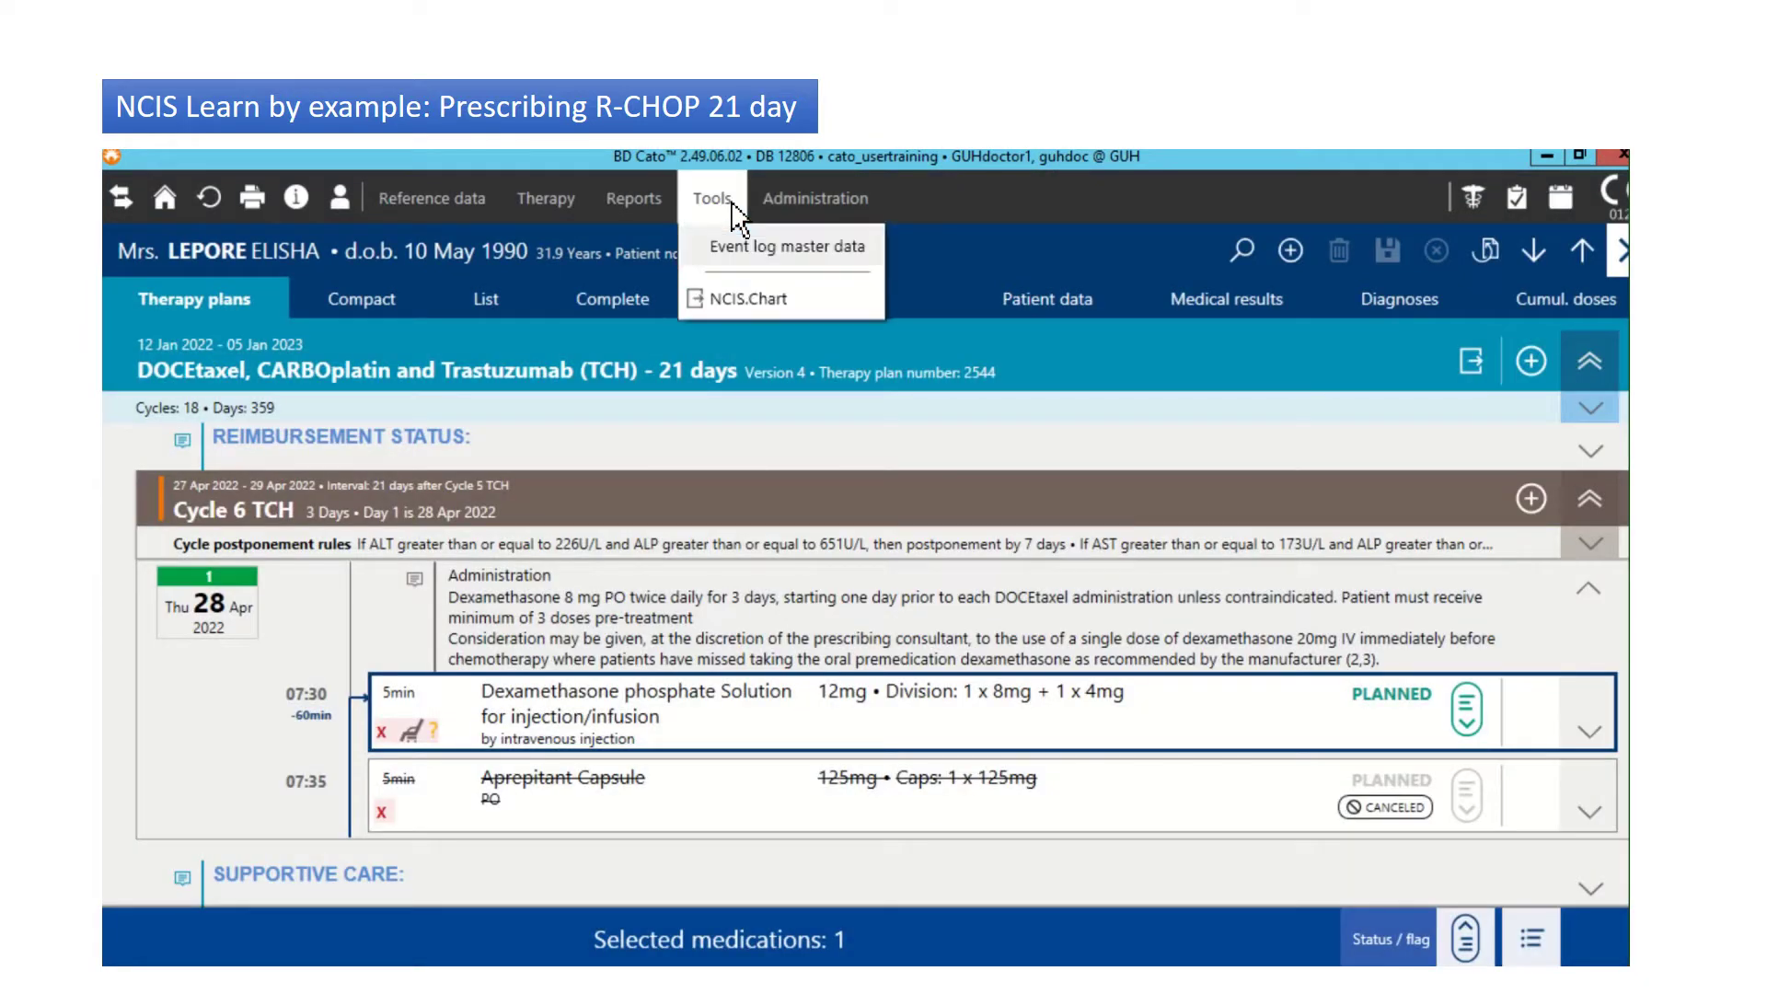
pyautogui.click(736, 300)
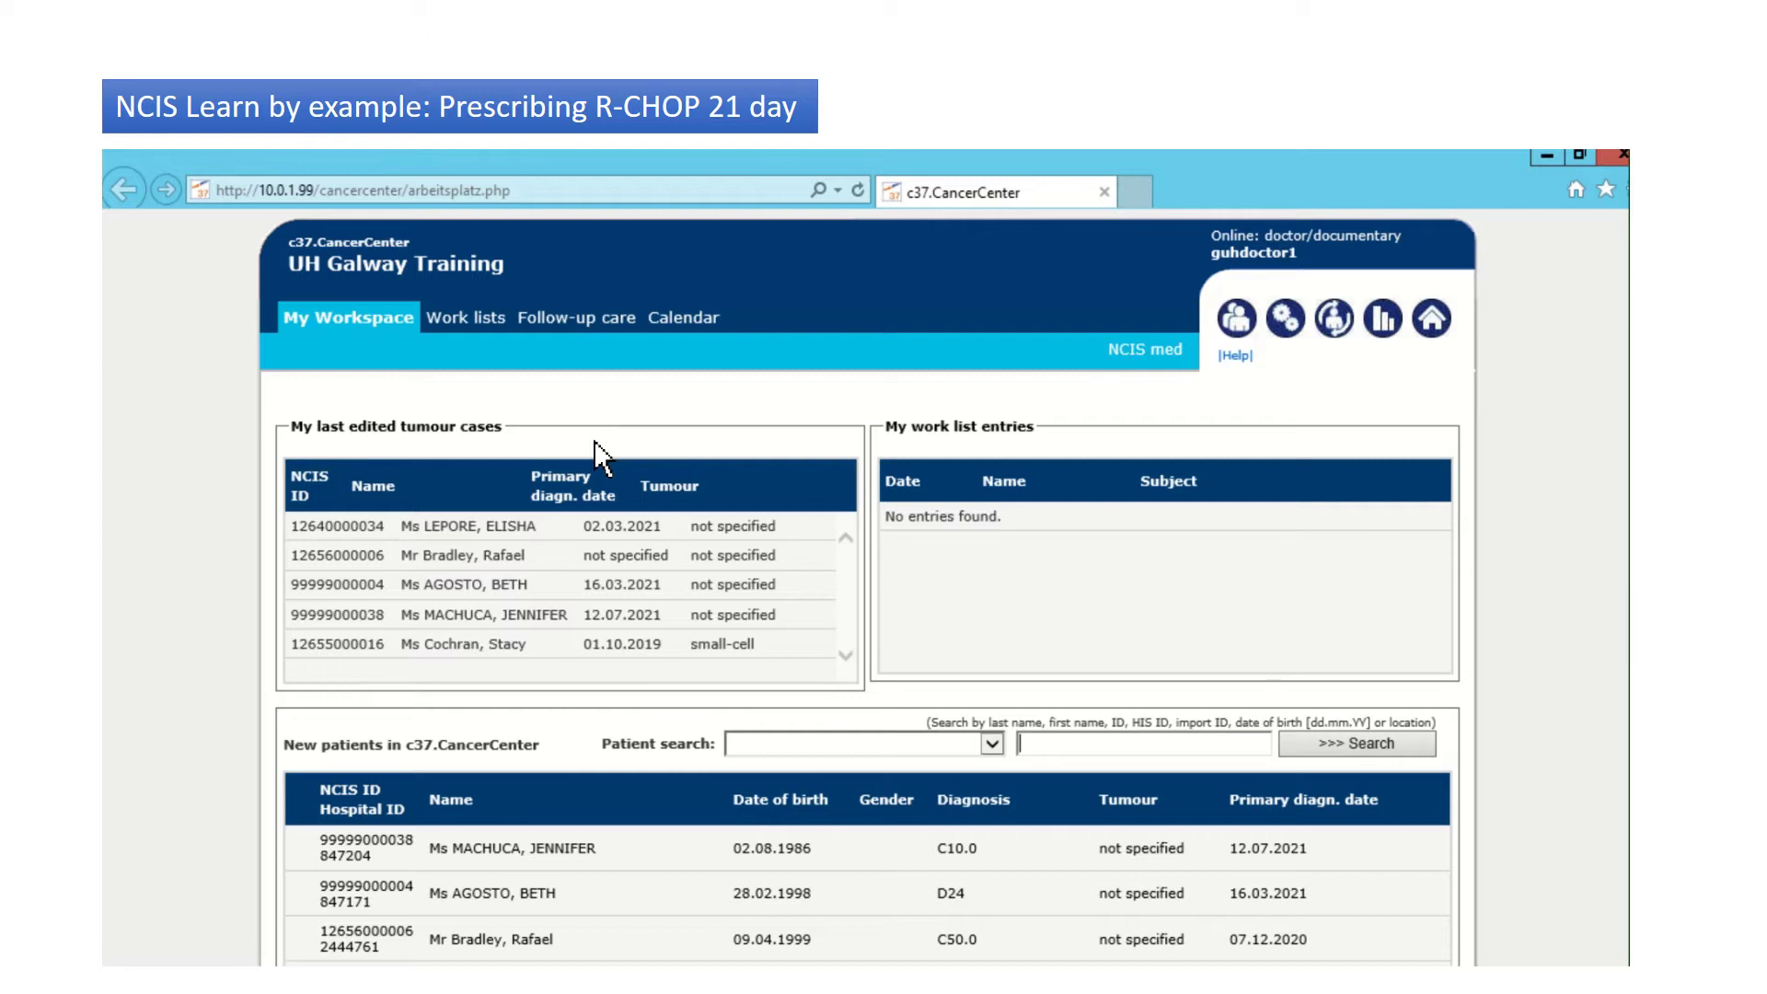
# Step: Start a new Height and weight assessment on the patient's tumour case Assessment tab
pyautogui.click(505, 544)
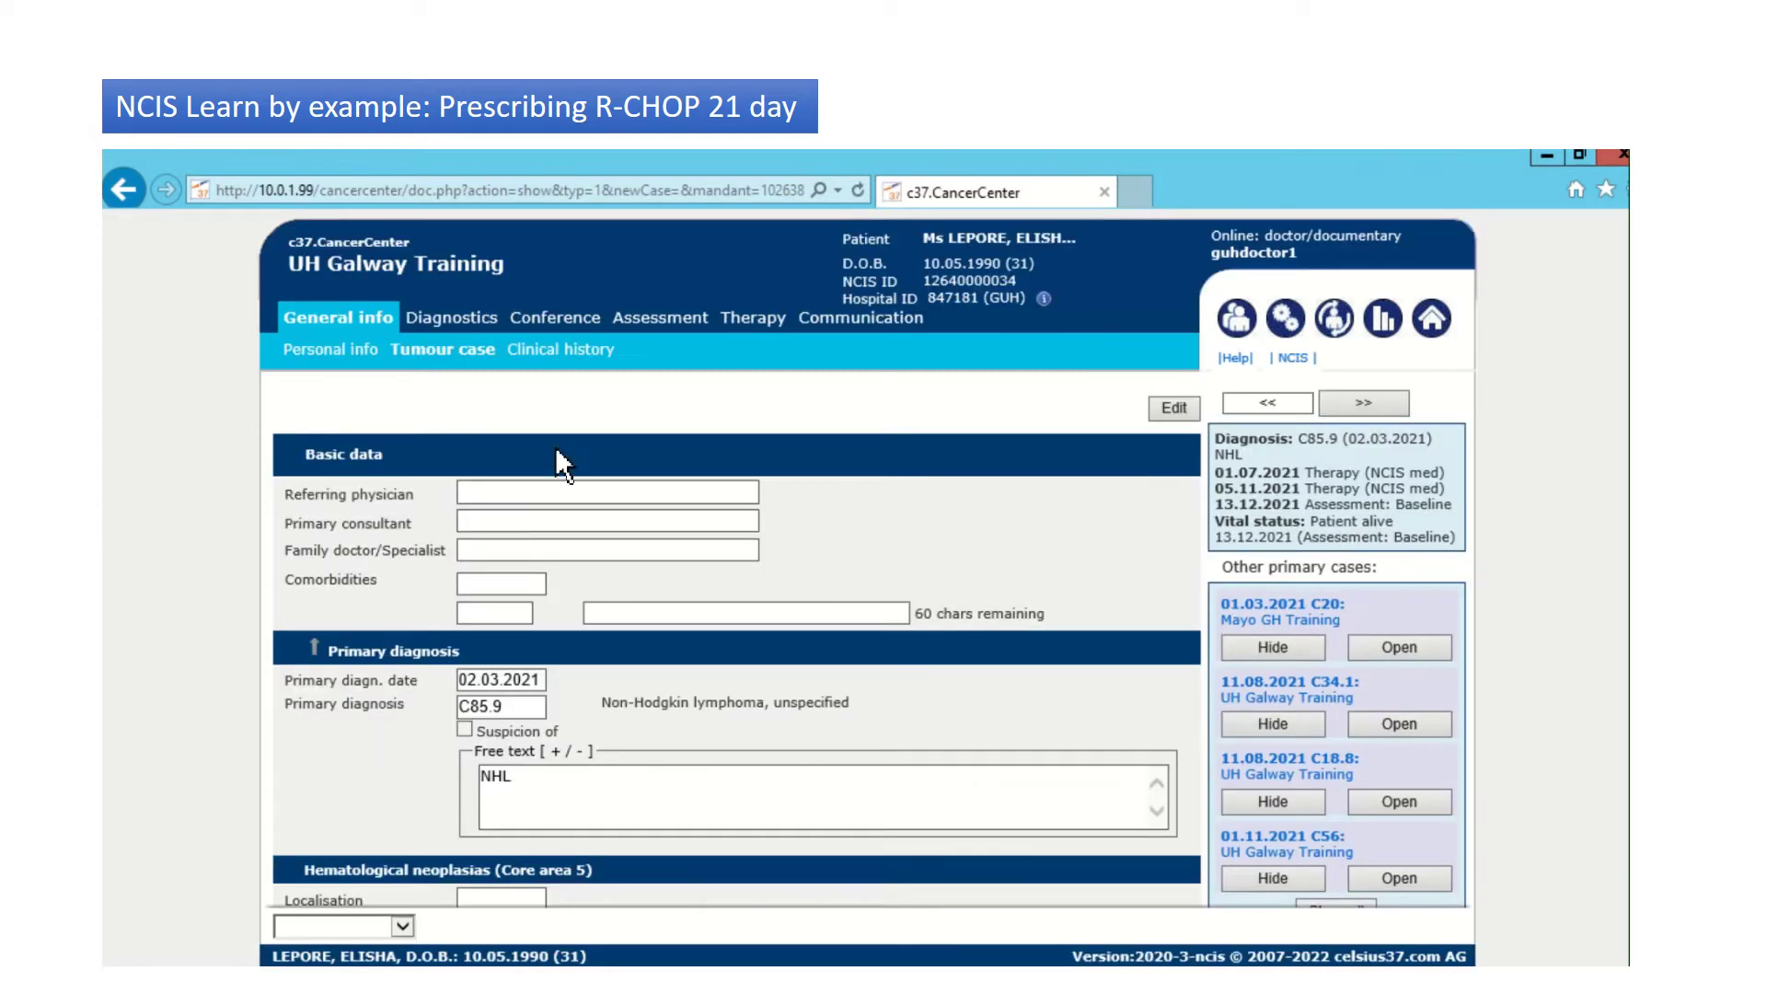
pyautogui.click(659, 319)
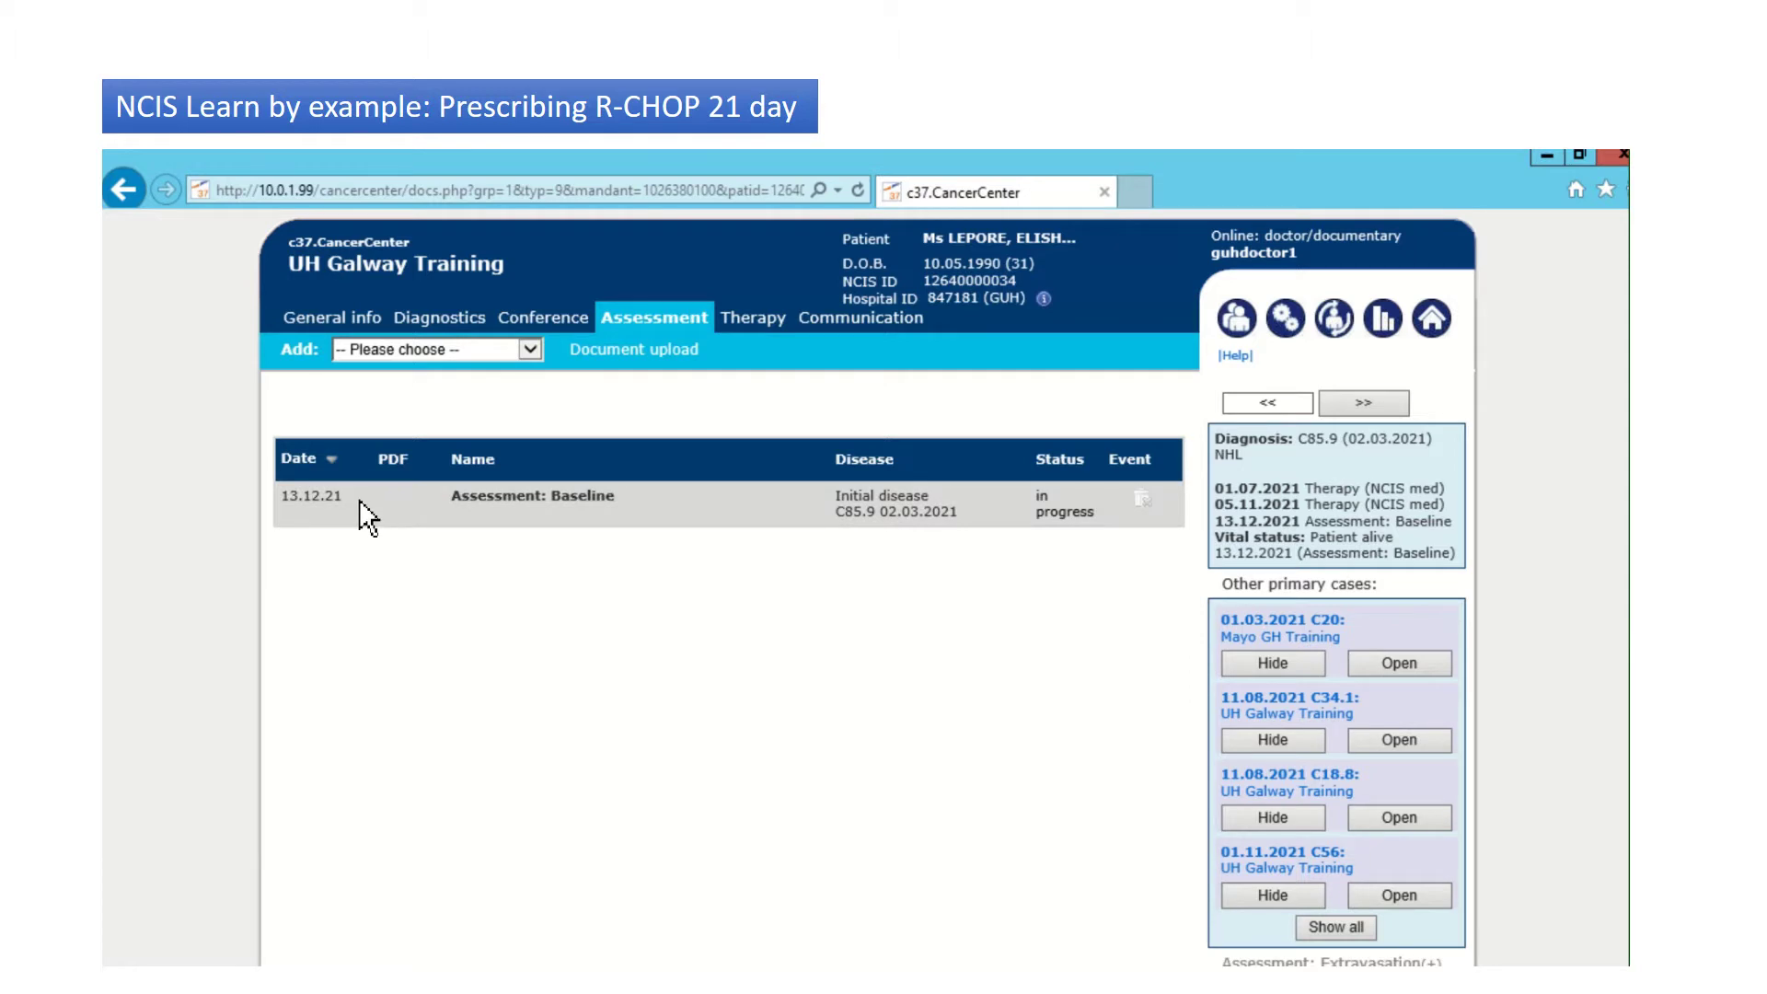
pyautogui.click(538, 355)
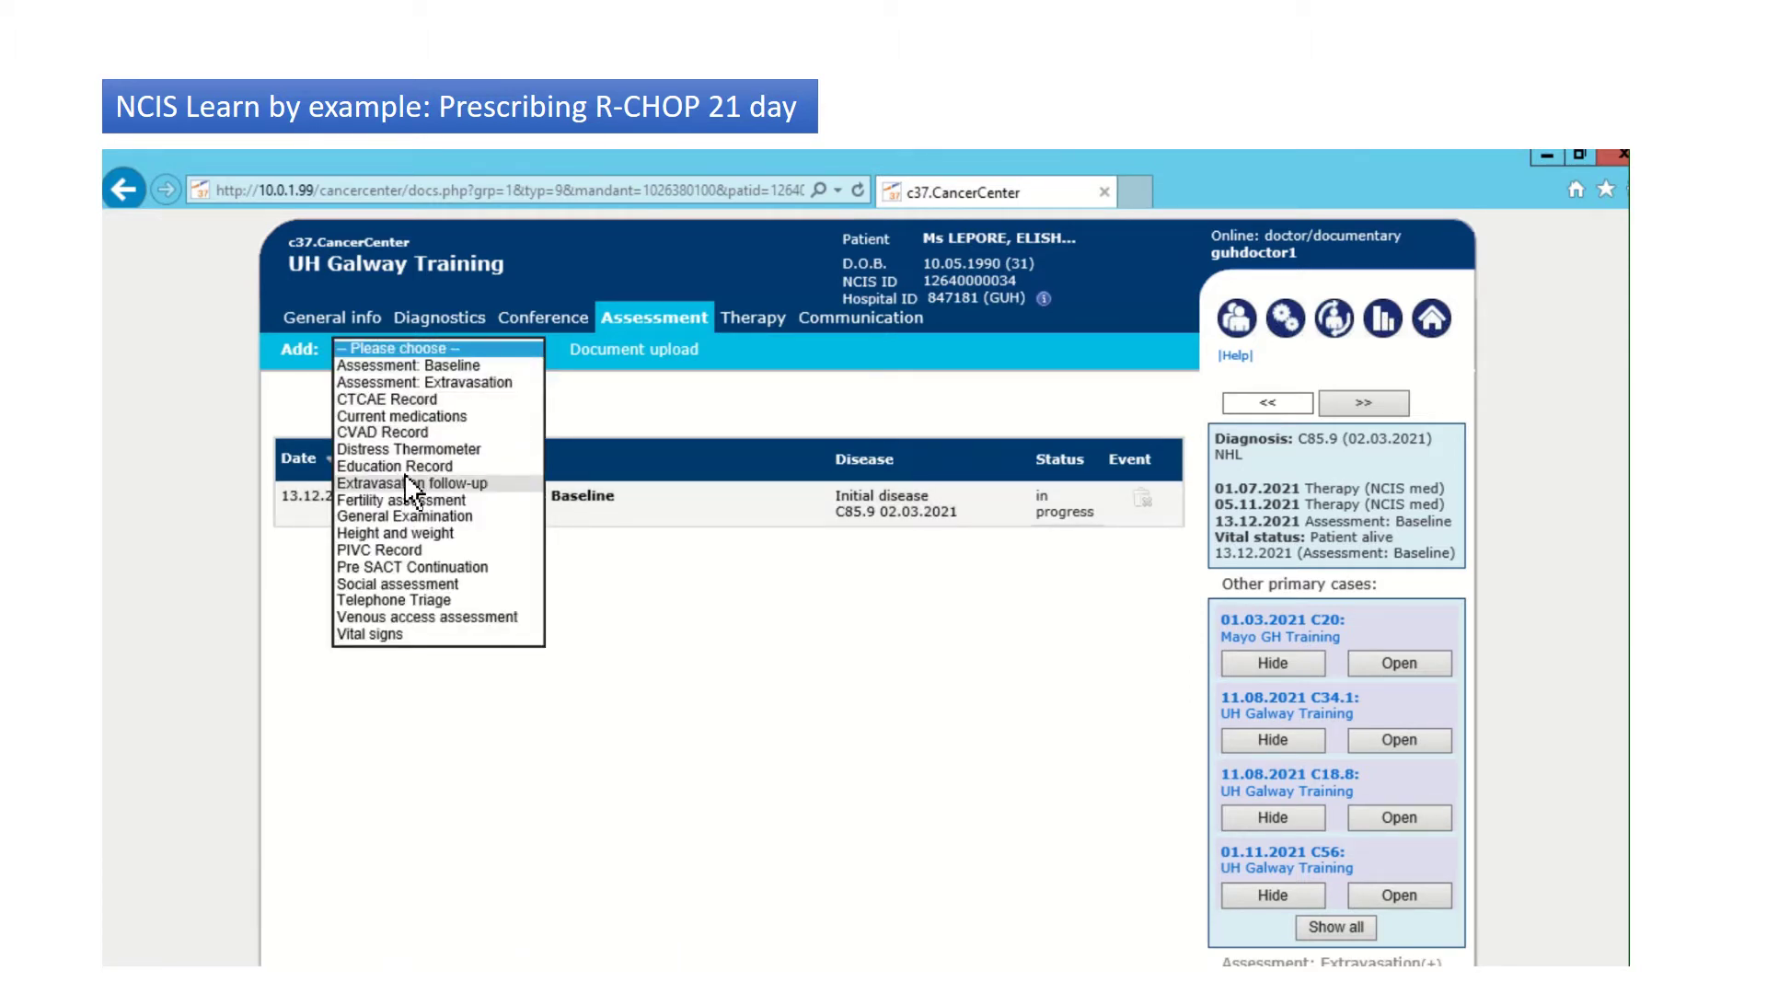
pyautogui.click(405, 534)
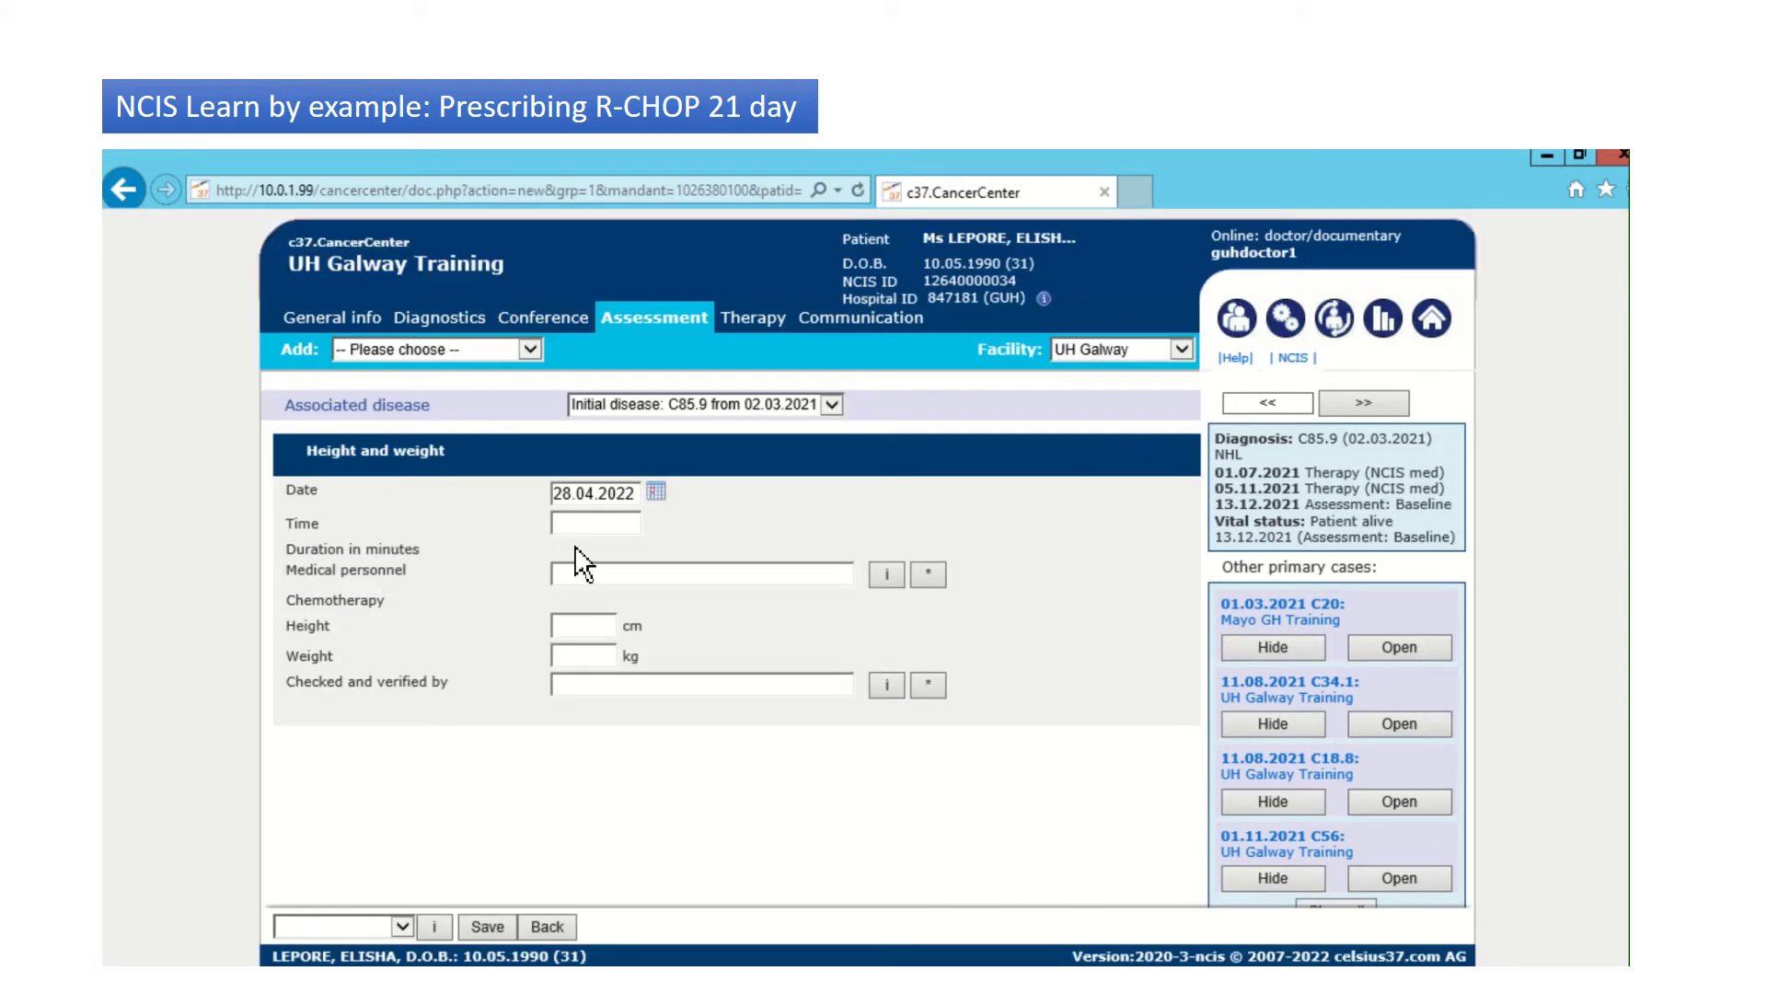
# Step: Select the medical personnel clinician and enter height 176 cm and weight 79 kg
pyautogui.click(588, 576)
pyautogui.write('kidd')
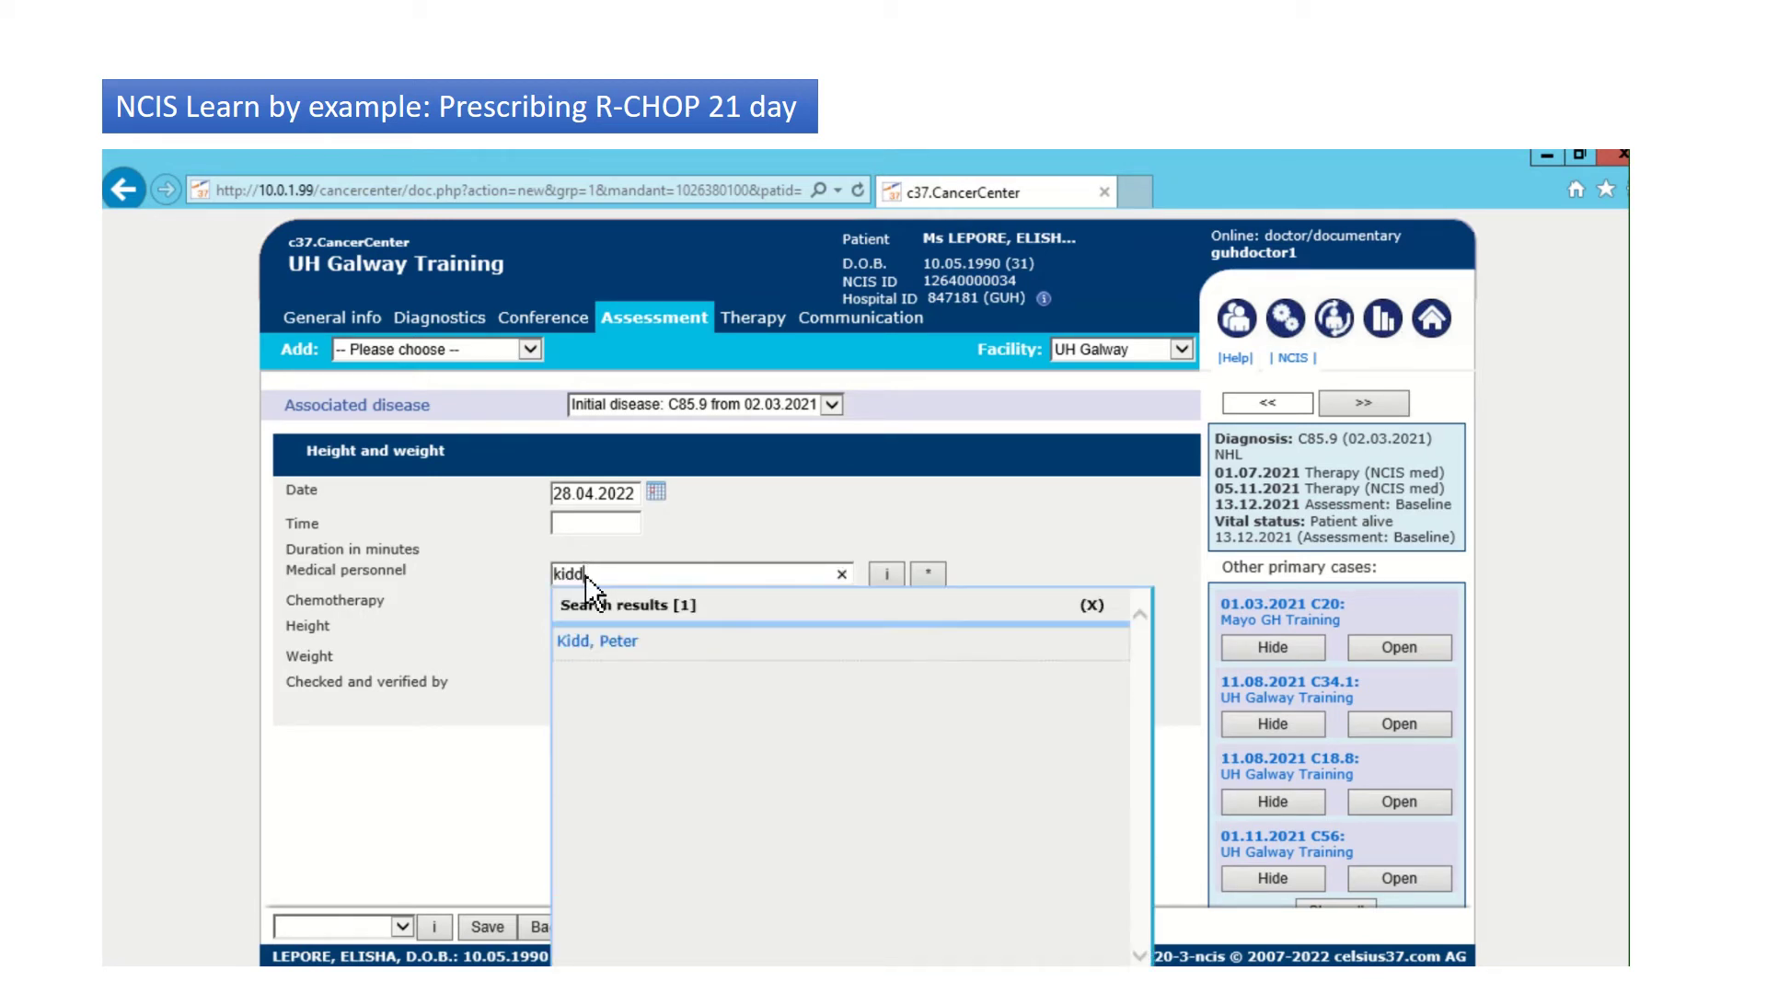
pyautogui.click(603, 643)
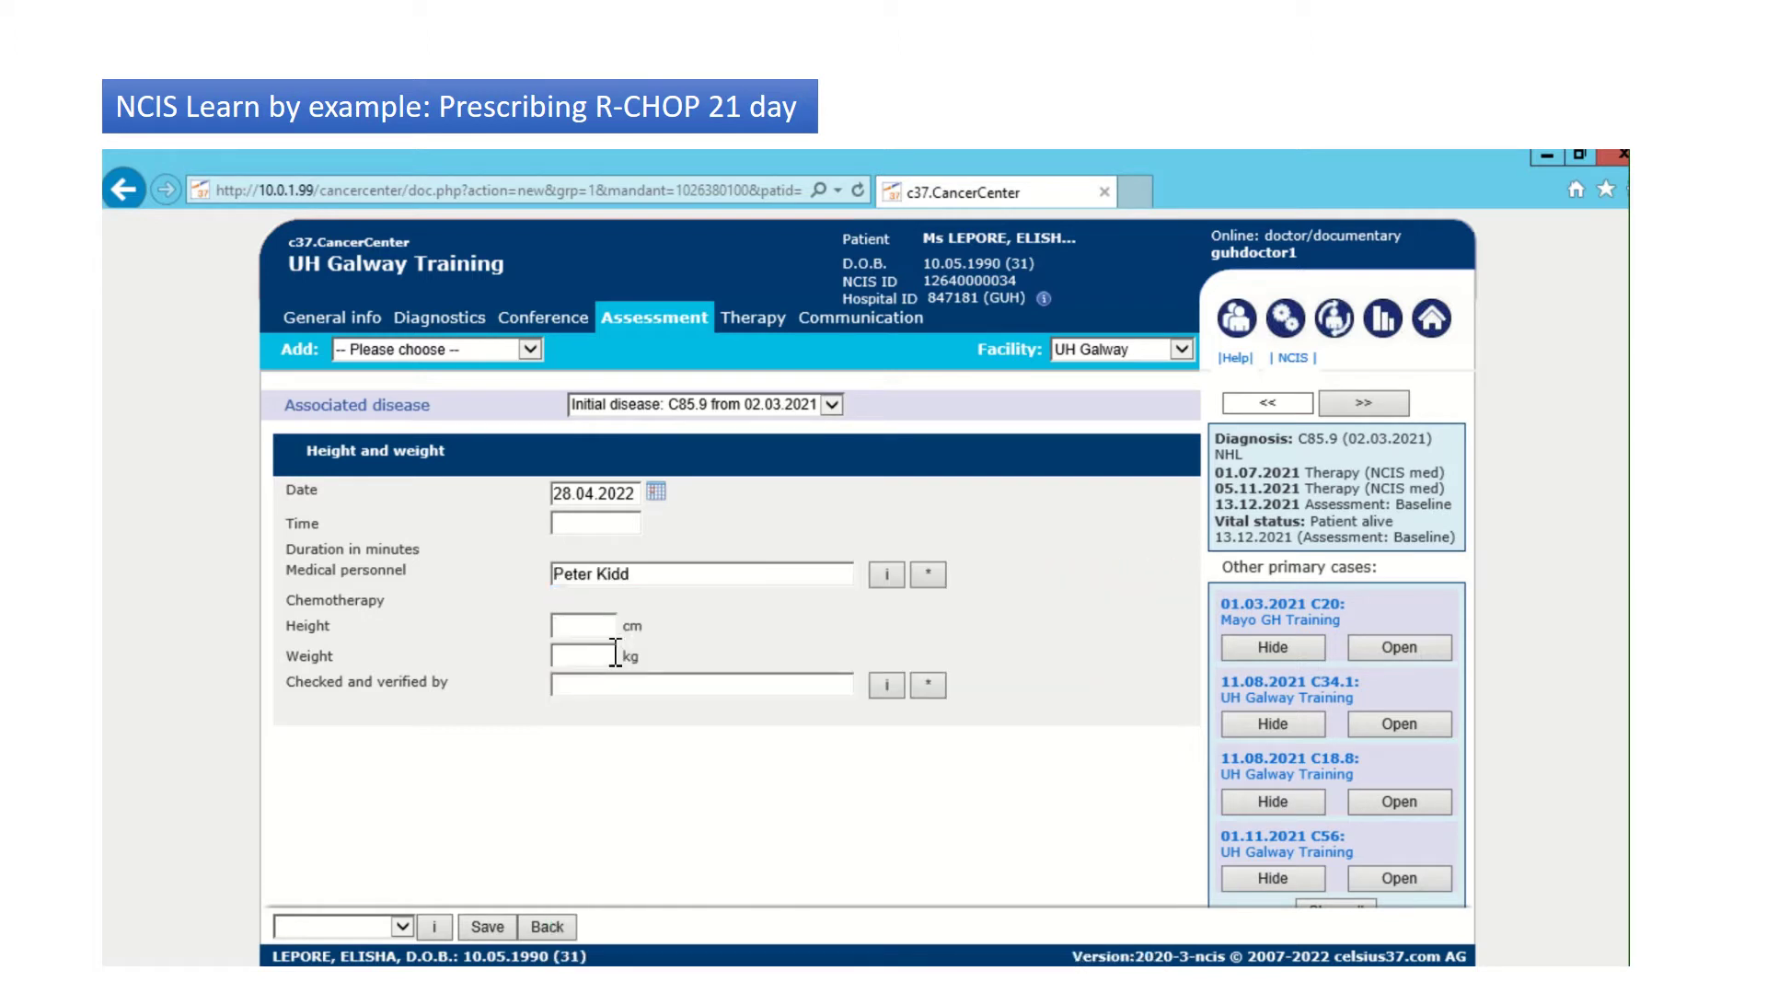
pyautogui.click(586, 629)
pyautogui.write('176')
pyautogui.press('Tab')
pyautogui.write('79')
# Step: Choose the verifying clinician, set the status to signed, and save the assessment
pyautogui.press('Tab')
pyautogui.write('pame')
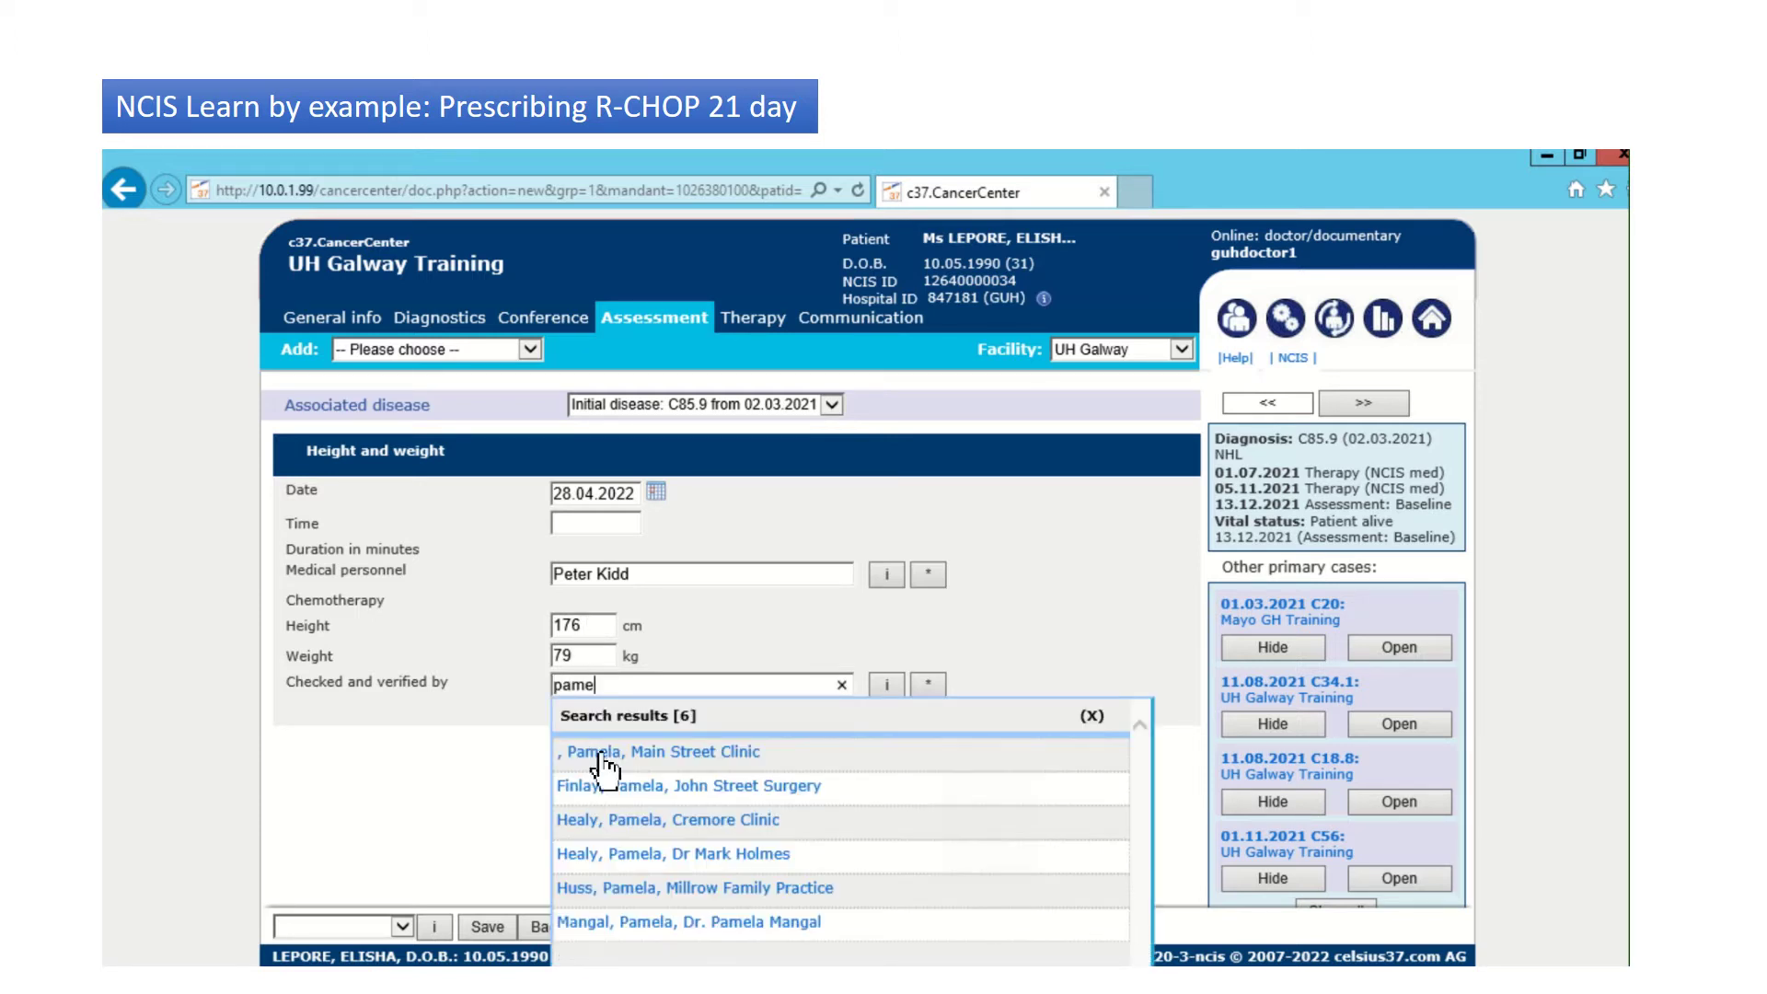
pyautogui.click(603, 788)
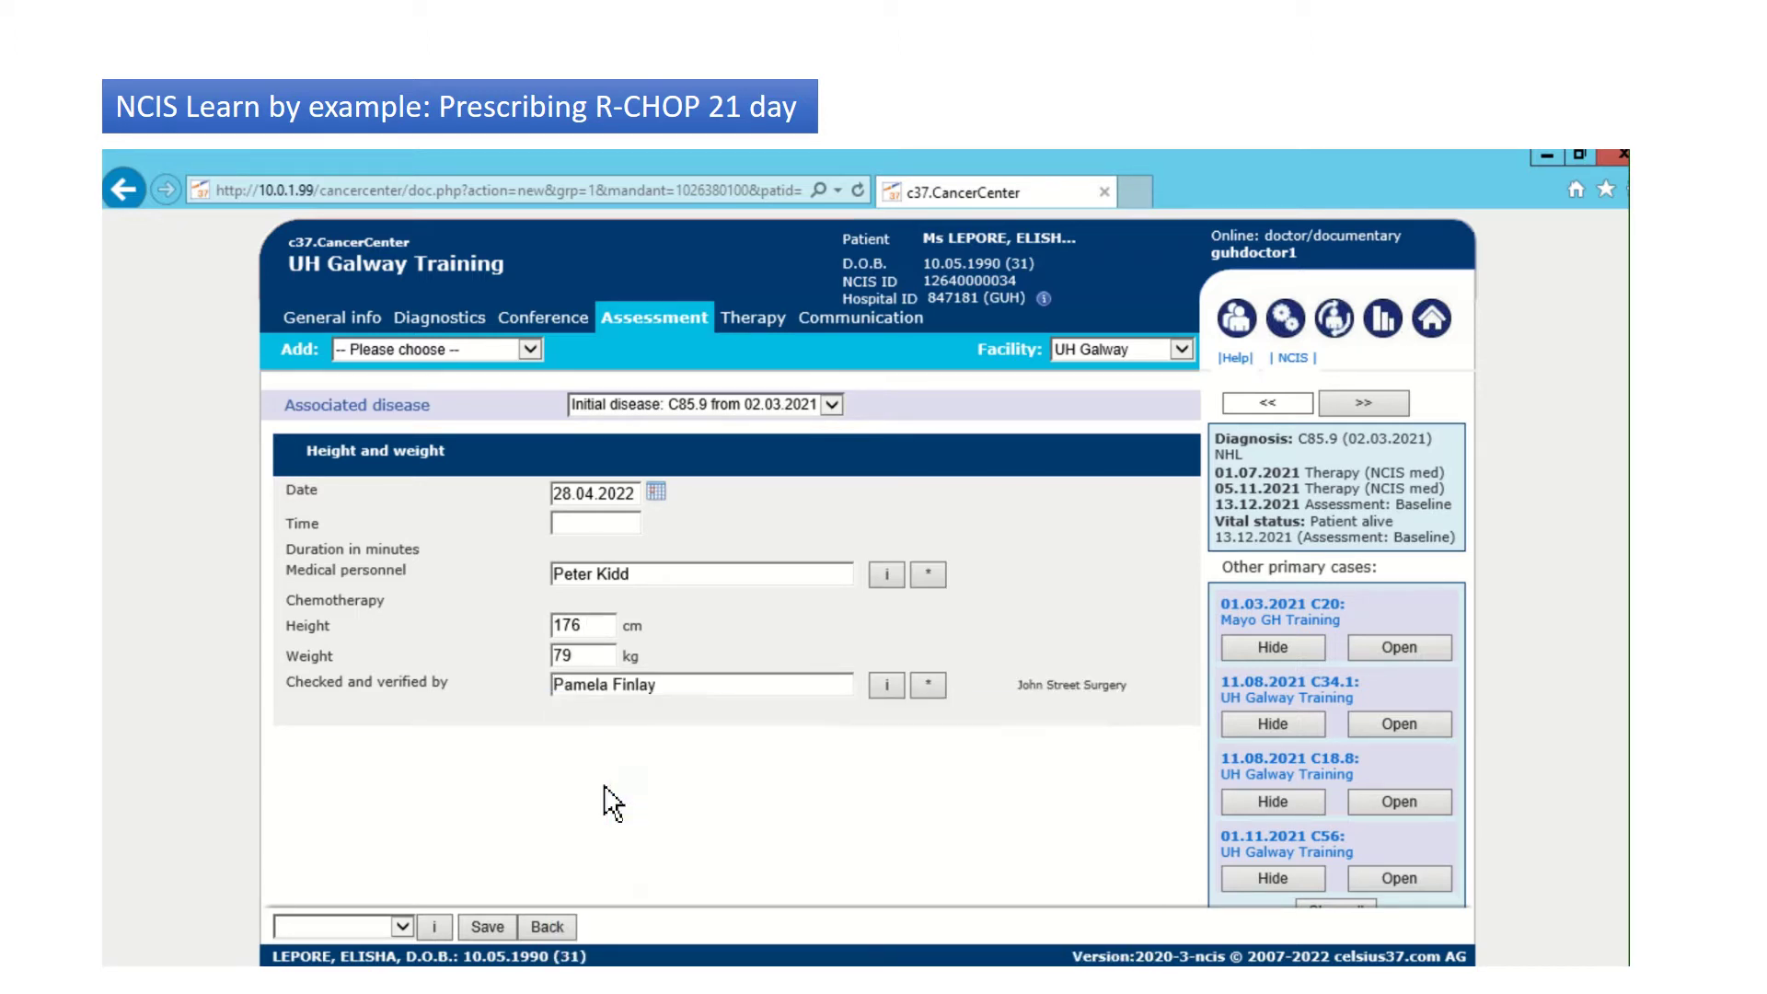
pyautogui.click(402, 927)
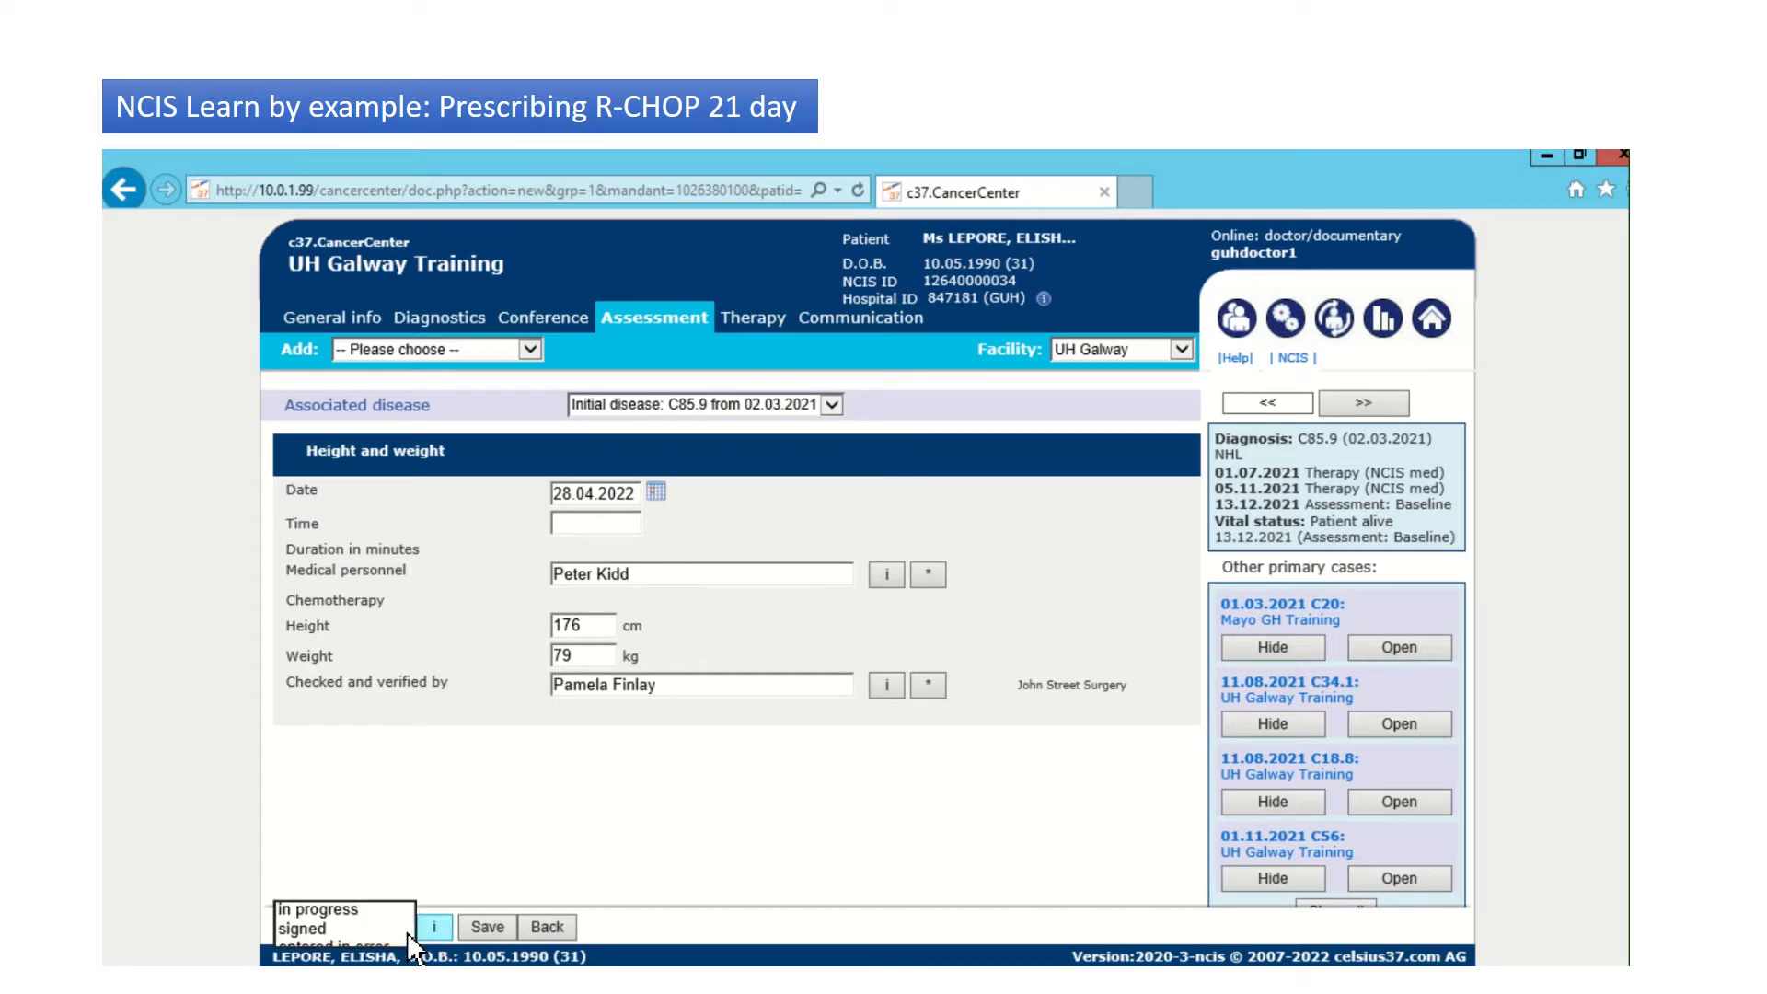
pyautogui.click(322, 930)
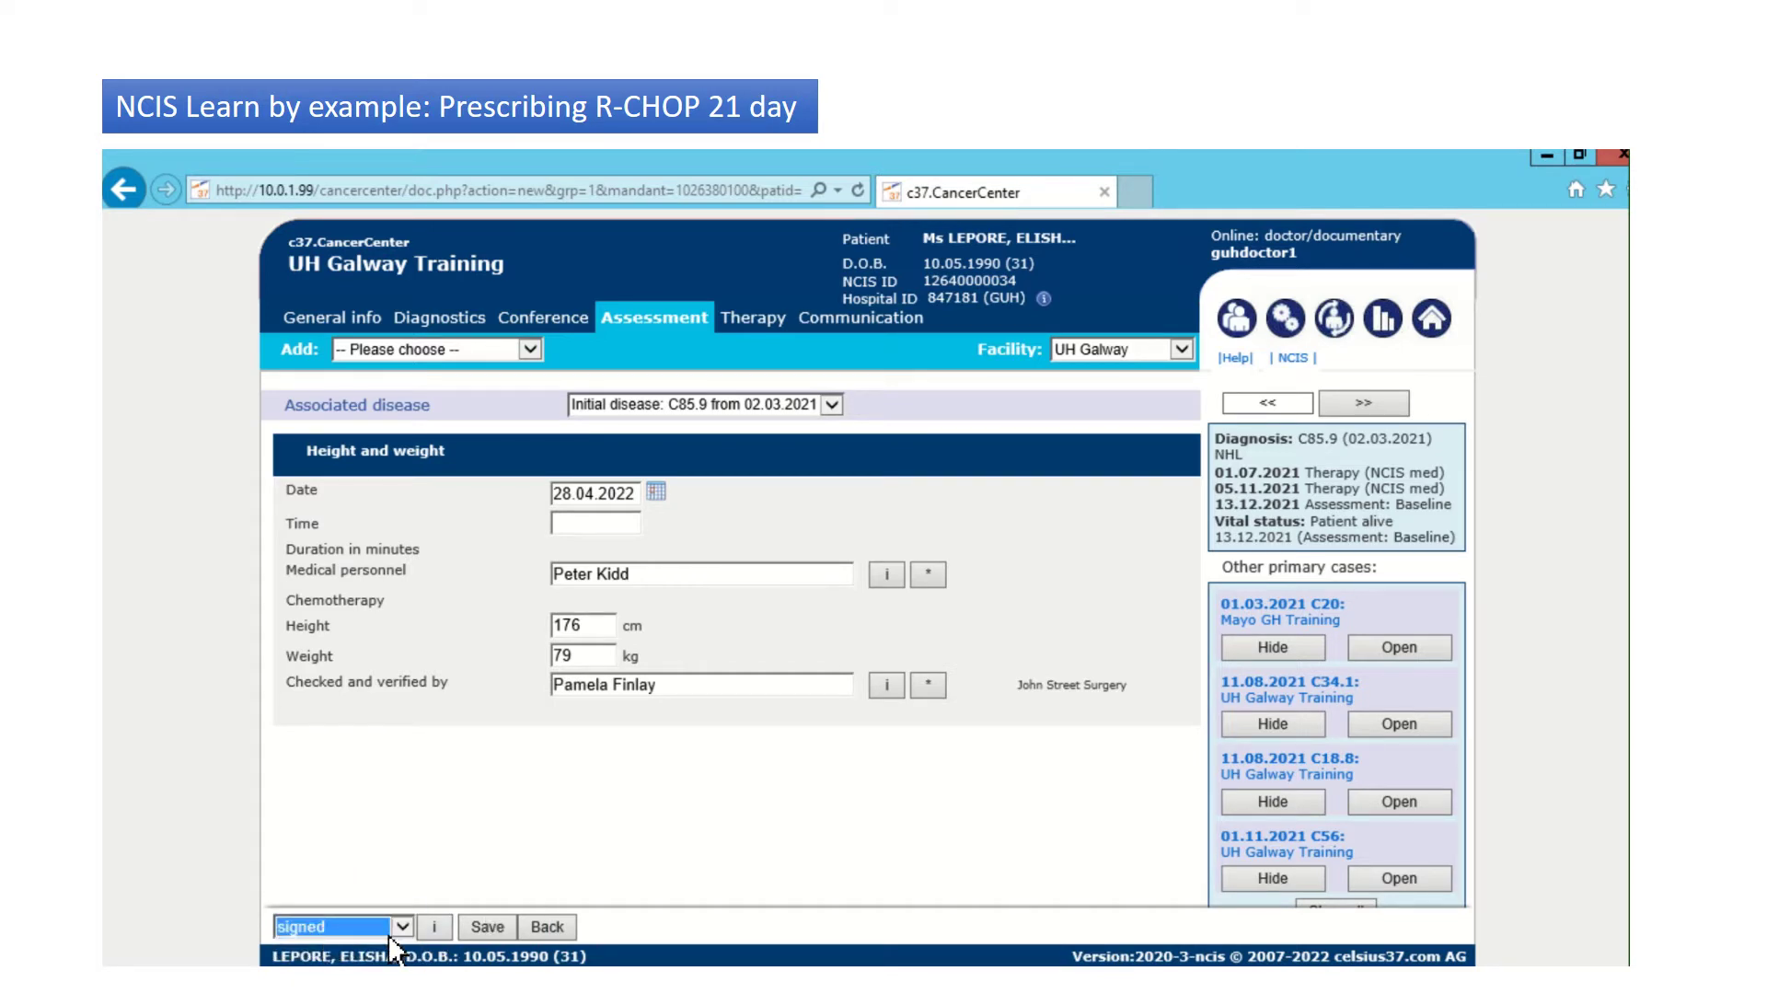
pyautogui.click(499, 931)
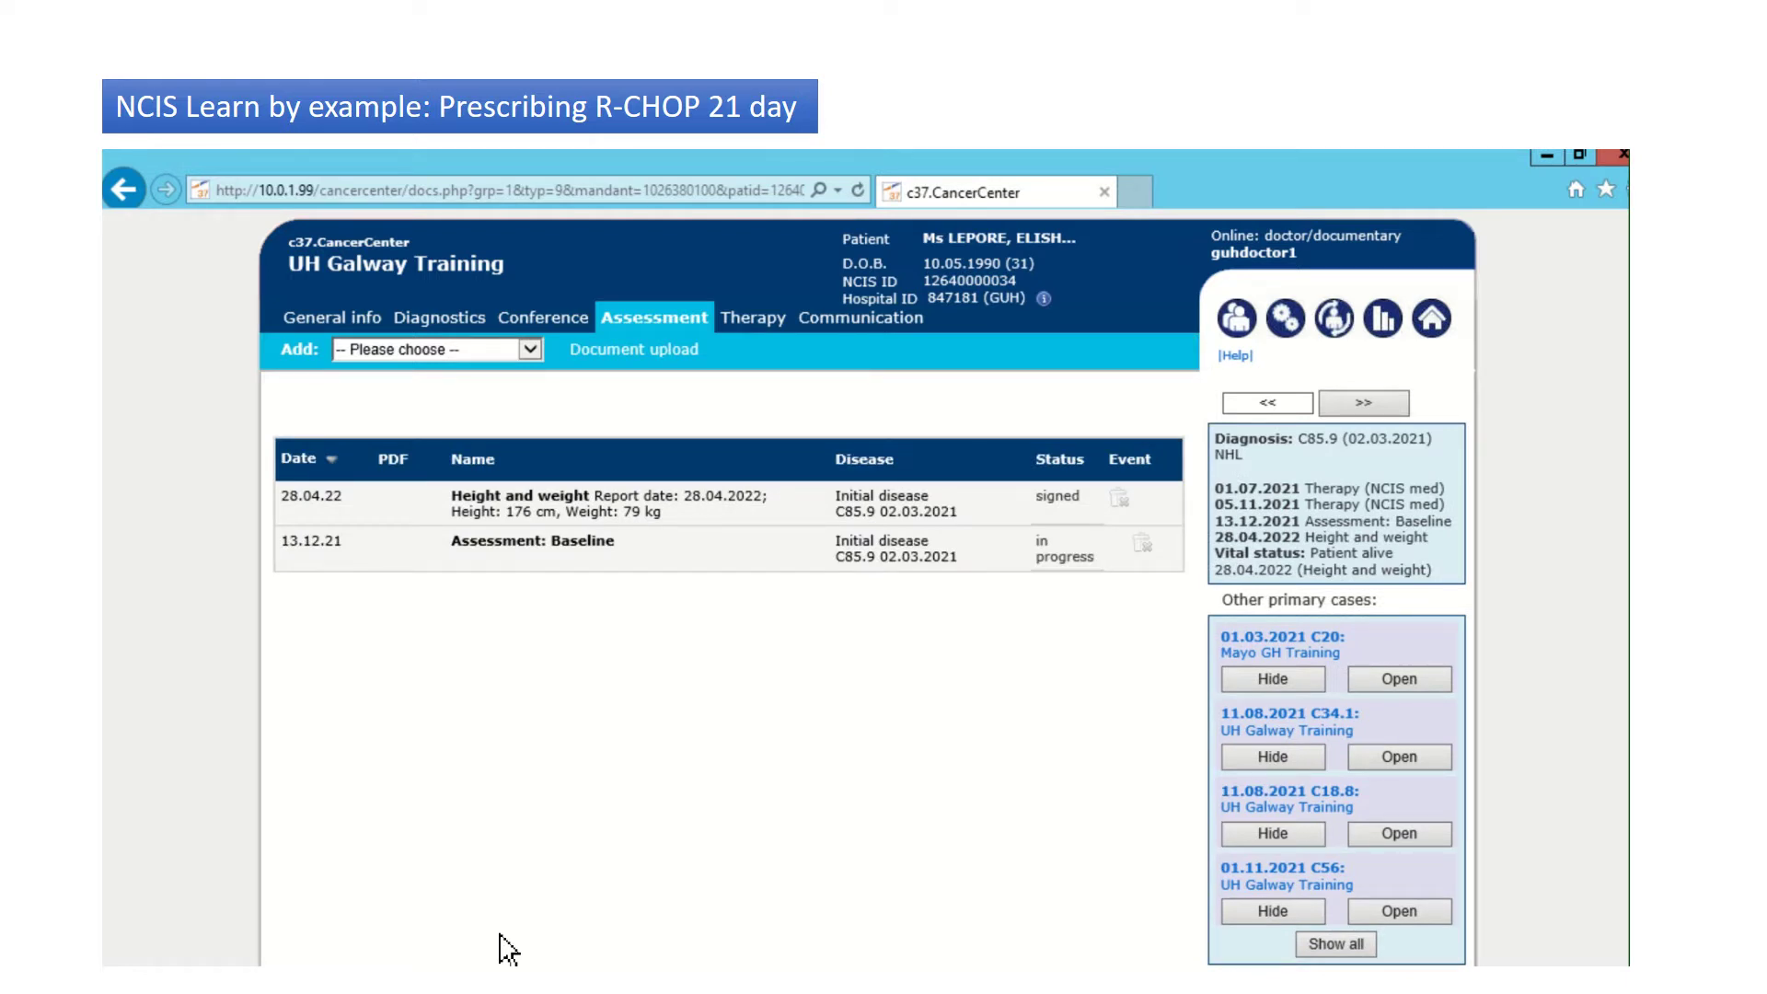
# Step: Add a Therapy (NCIS med) line on the Therapy tab and save it to continue in BD Cato
pyautogui.click(767, 319)
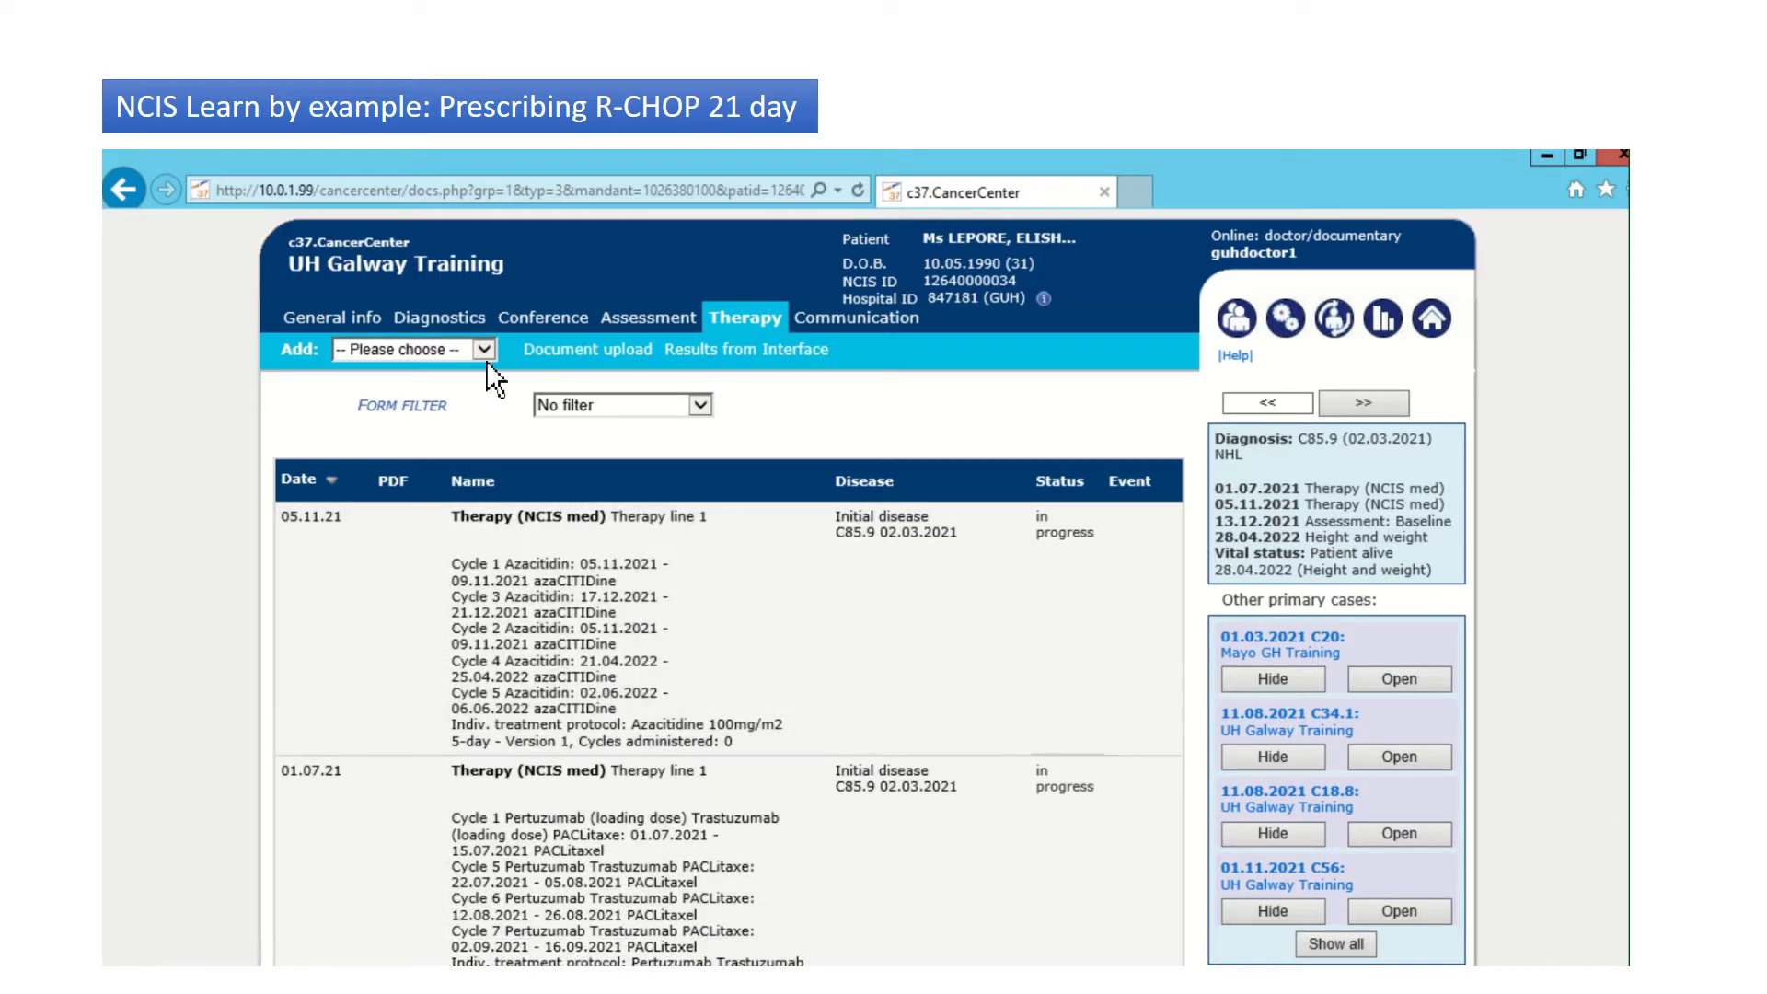
pyautogui.click(488, 356)
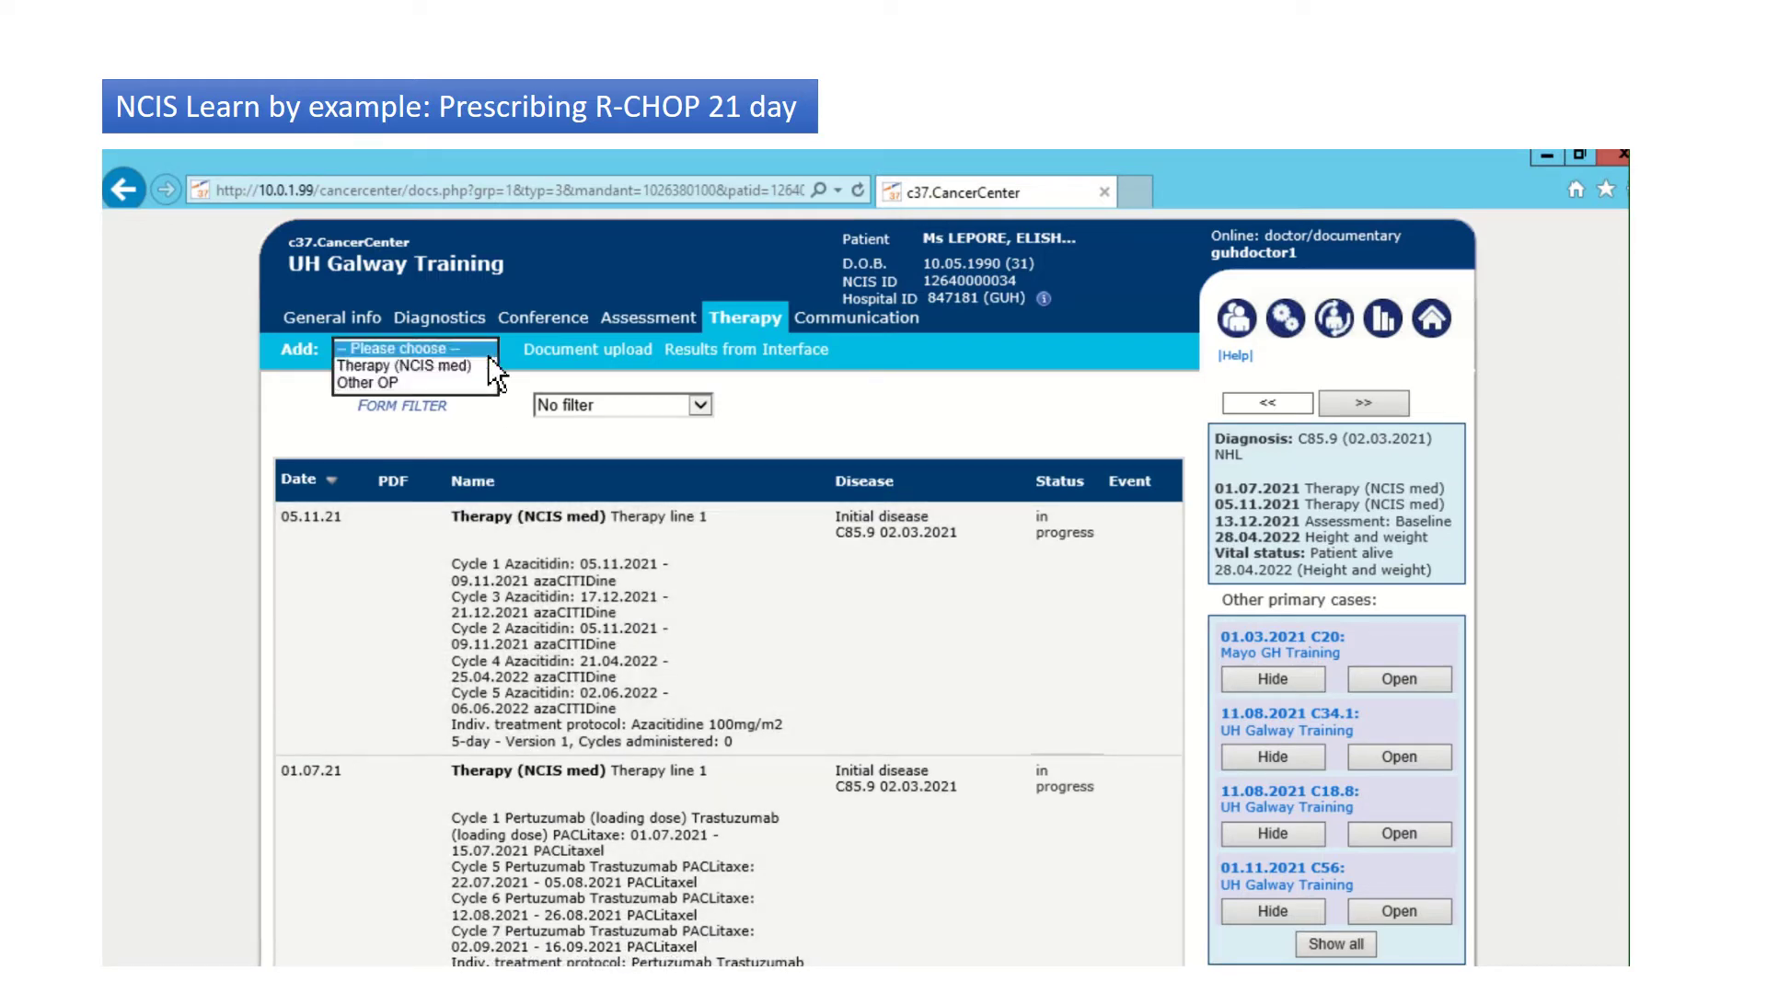
pyautogui.click(425, 366)
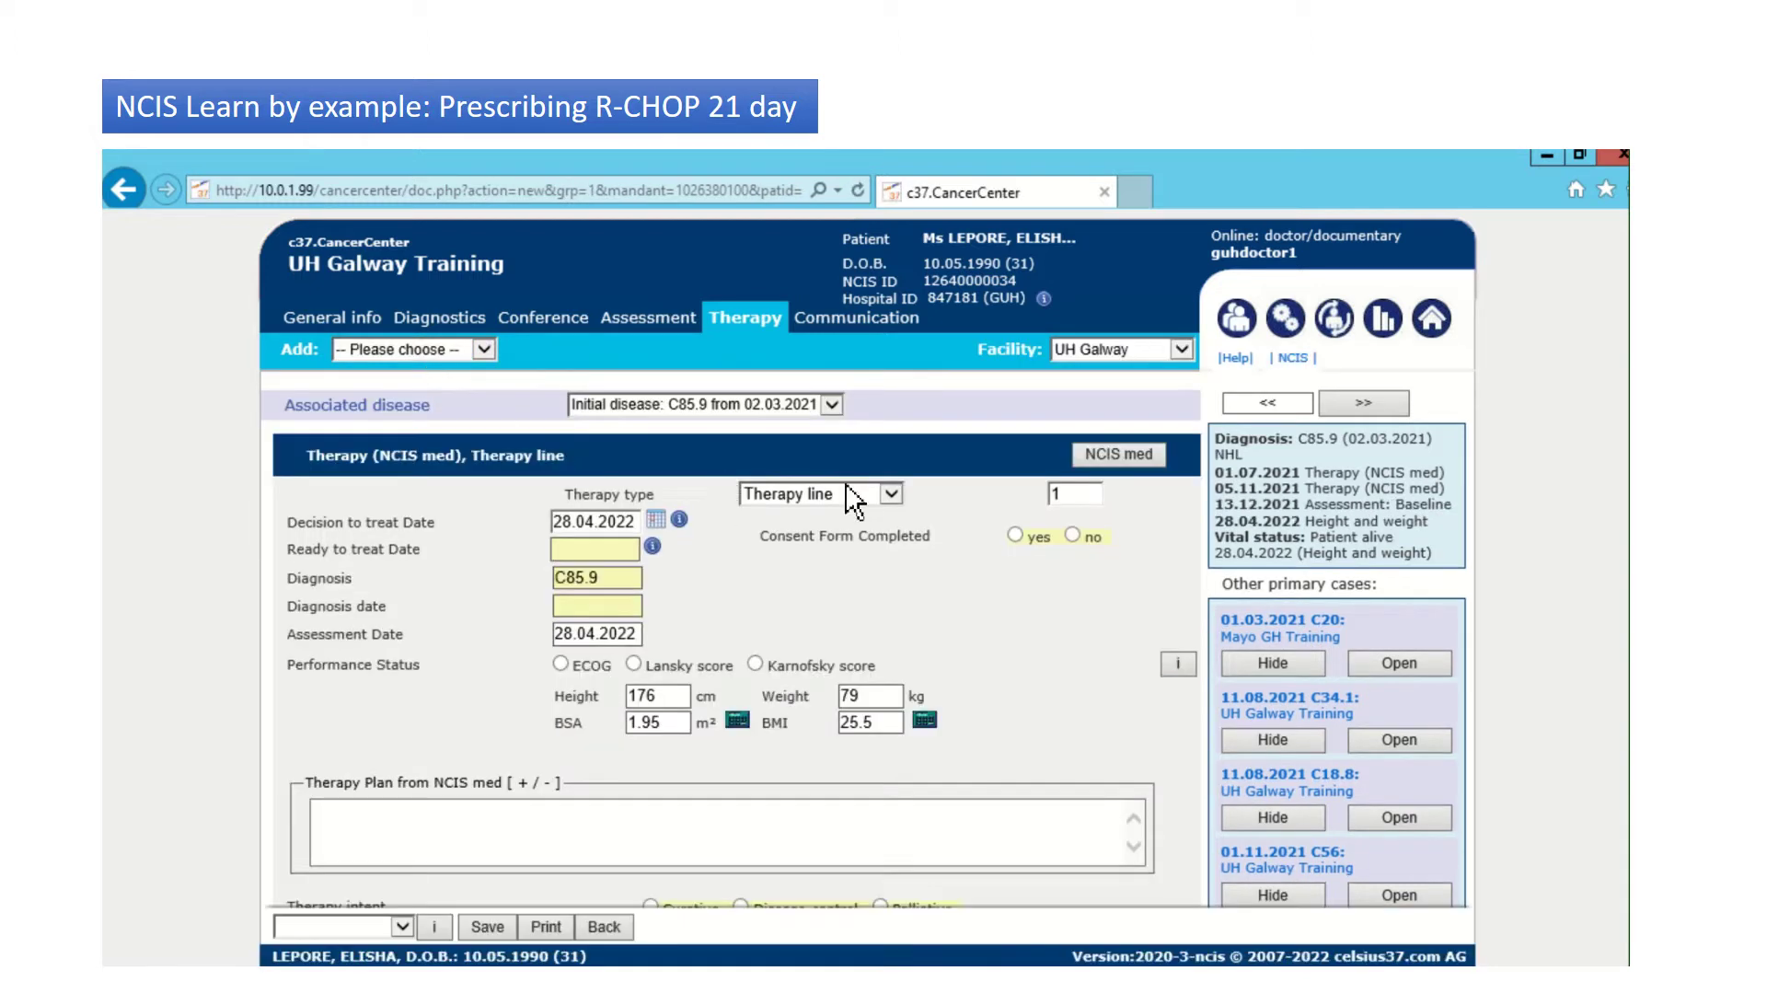
pyautogui.click(1128, 458)
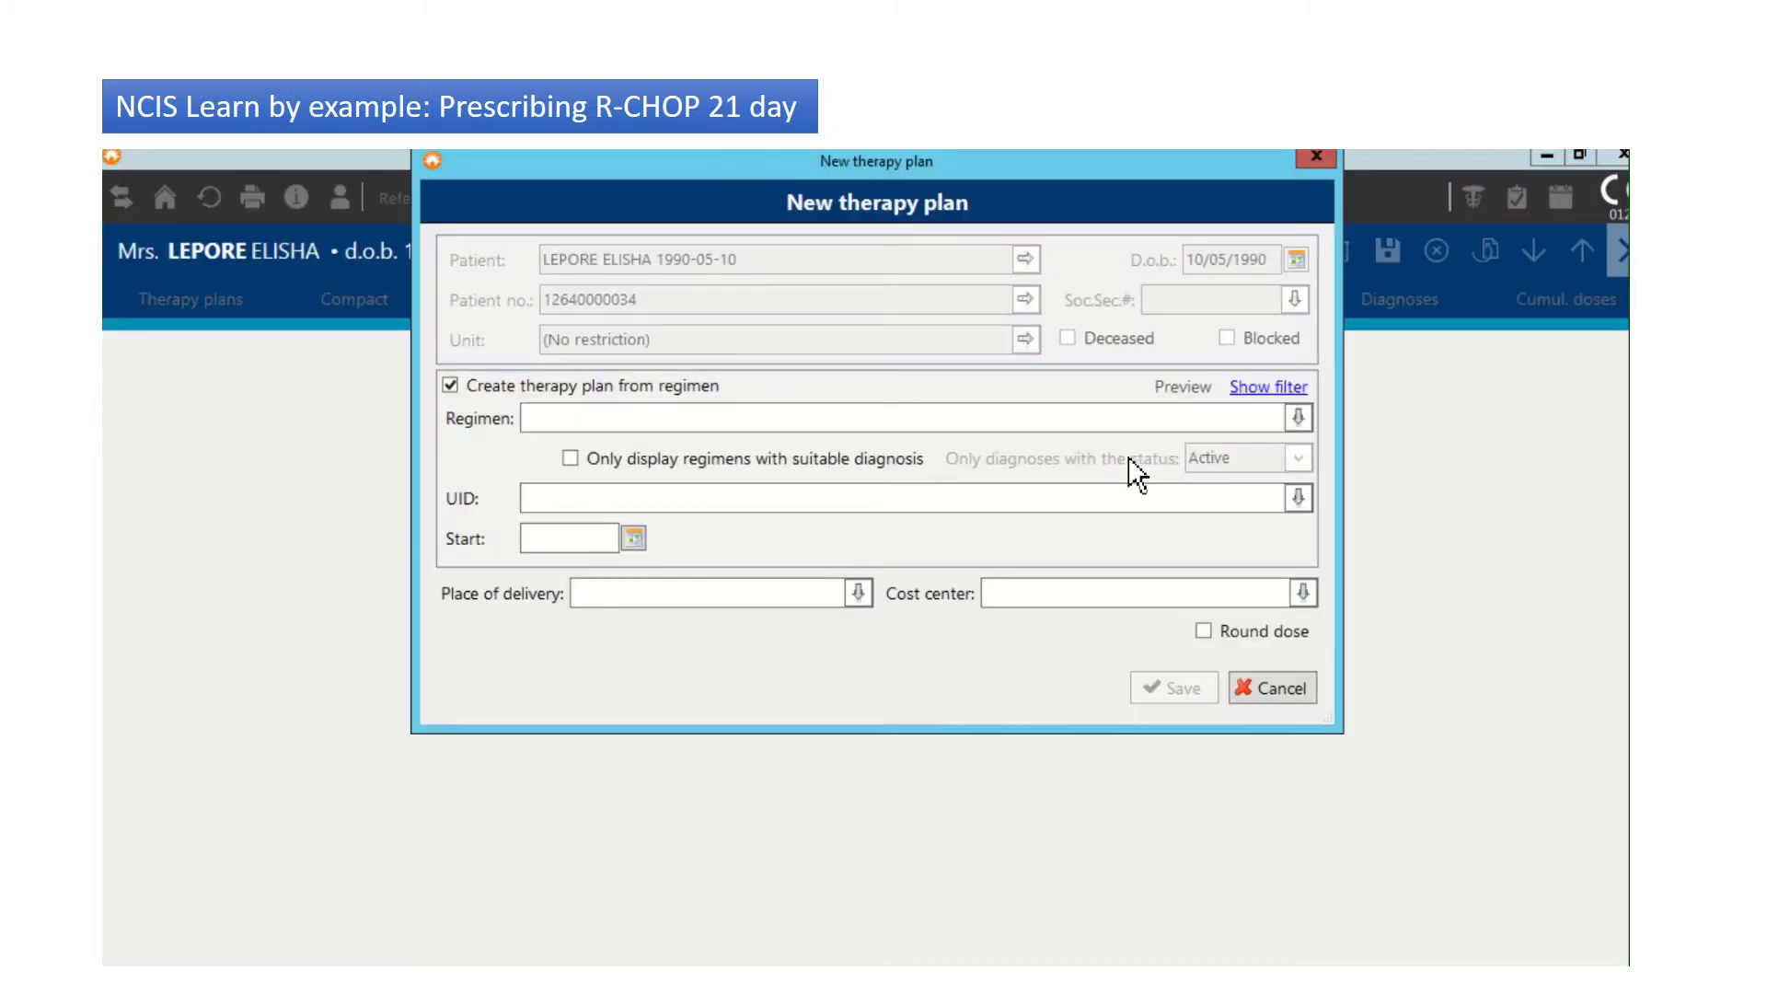
# Step: Set the new plan's regimen to R-CHOP - 21 days starting 29/04/2022
pyautogui.click(621, 415)
pyautogui.write('chop')
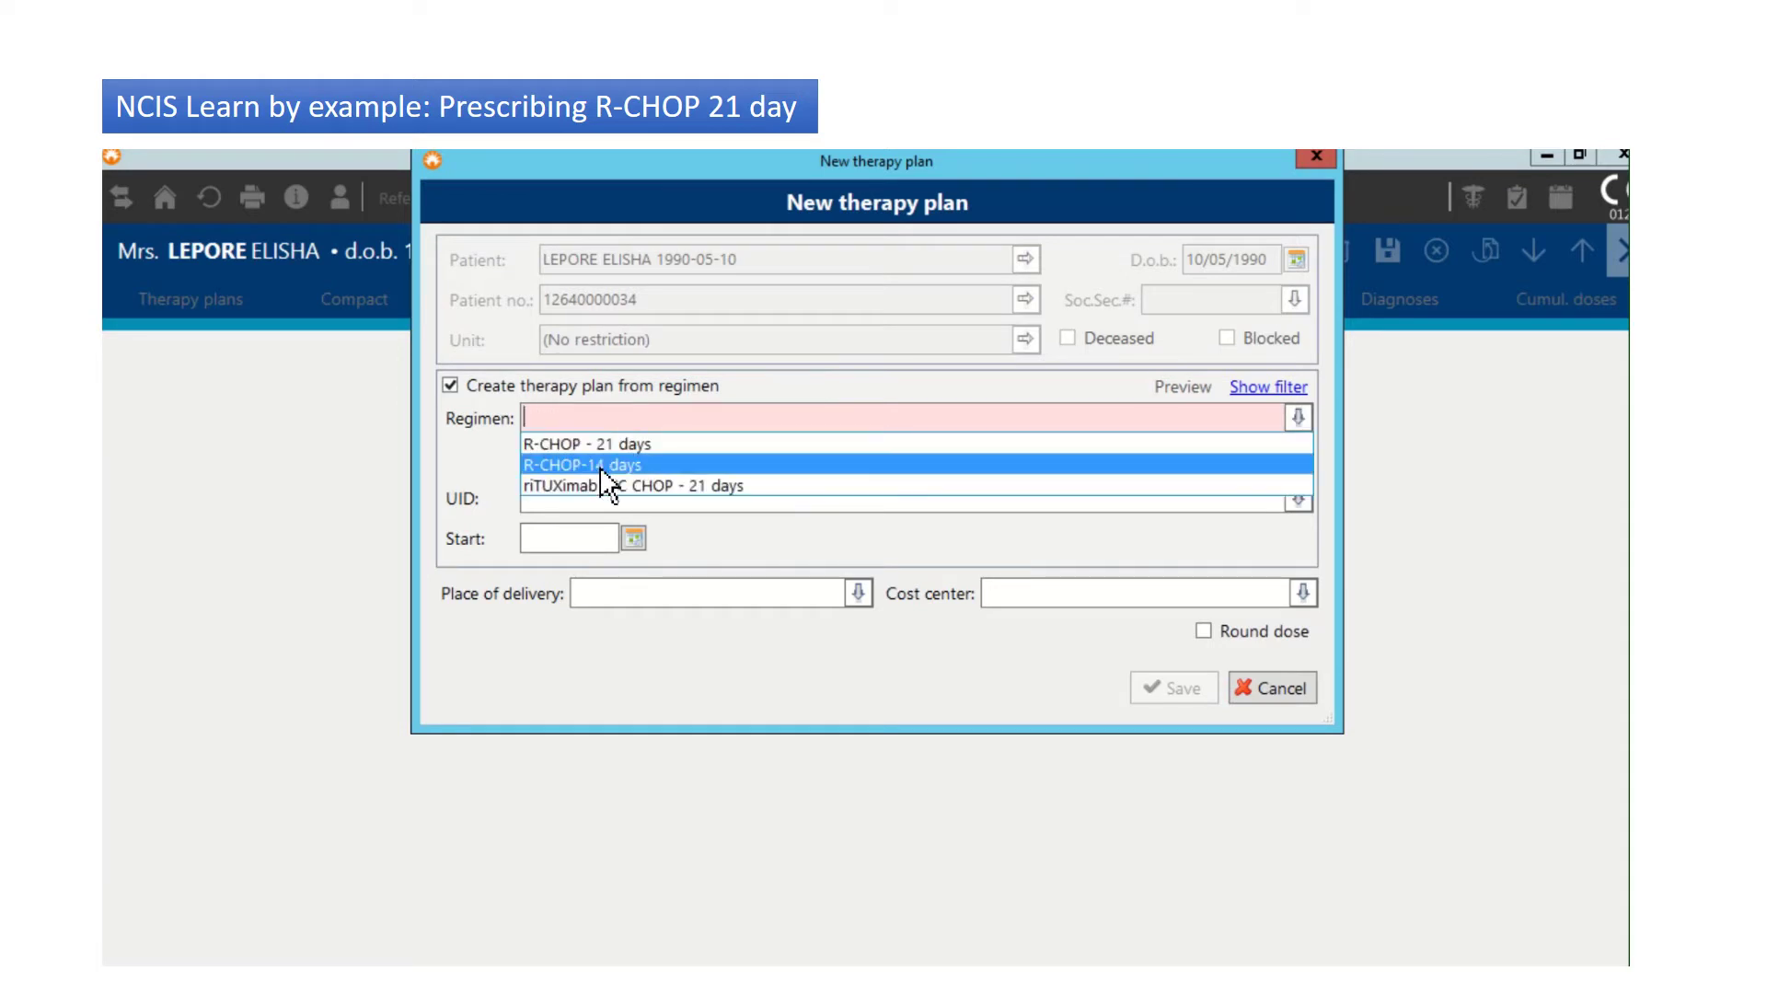
pyautogui.click(605, 446)
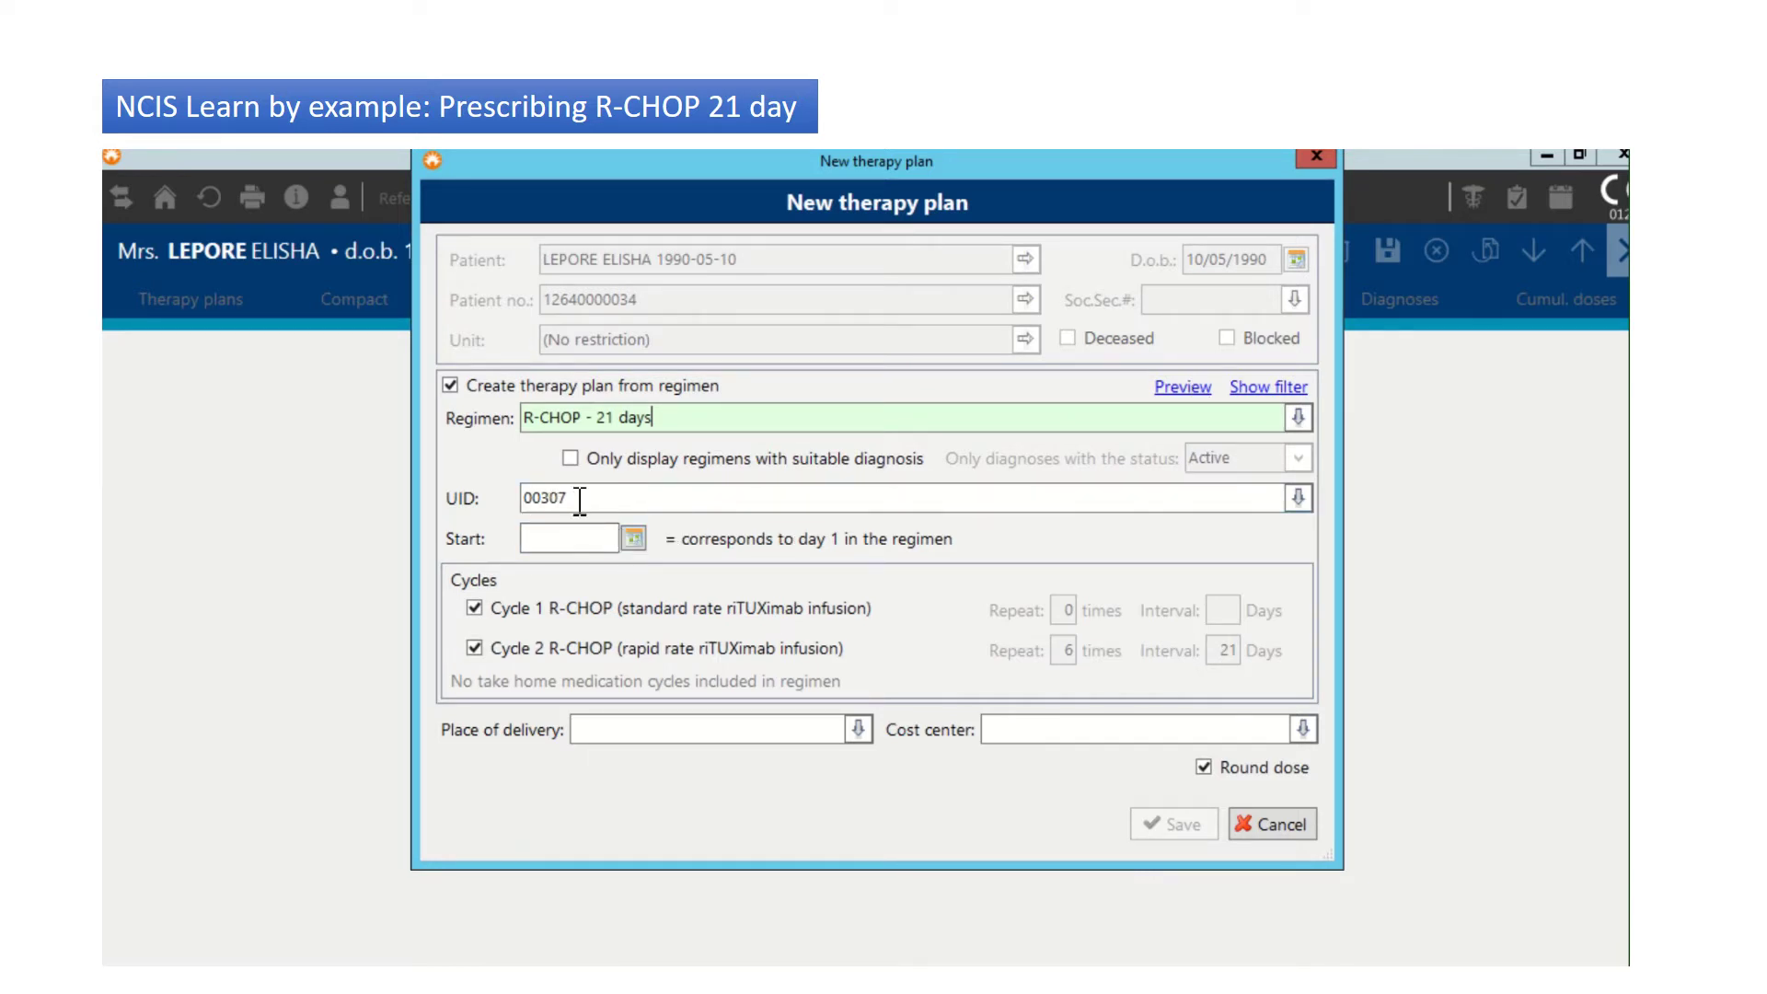
pyautogui.click(636, 538)
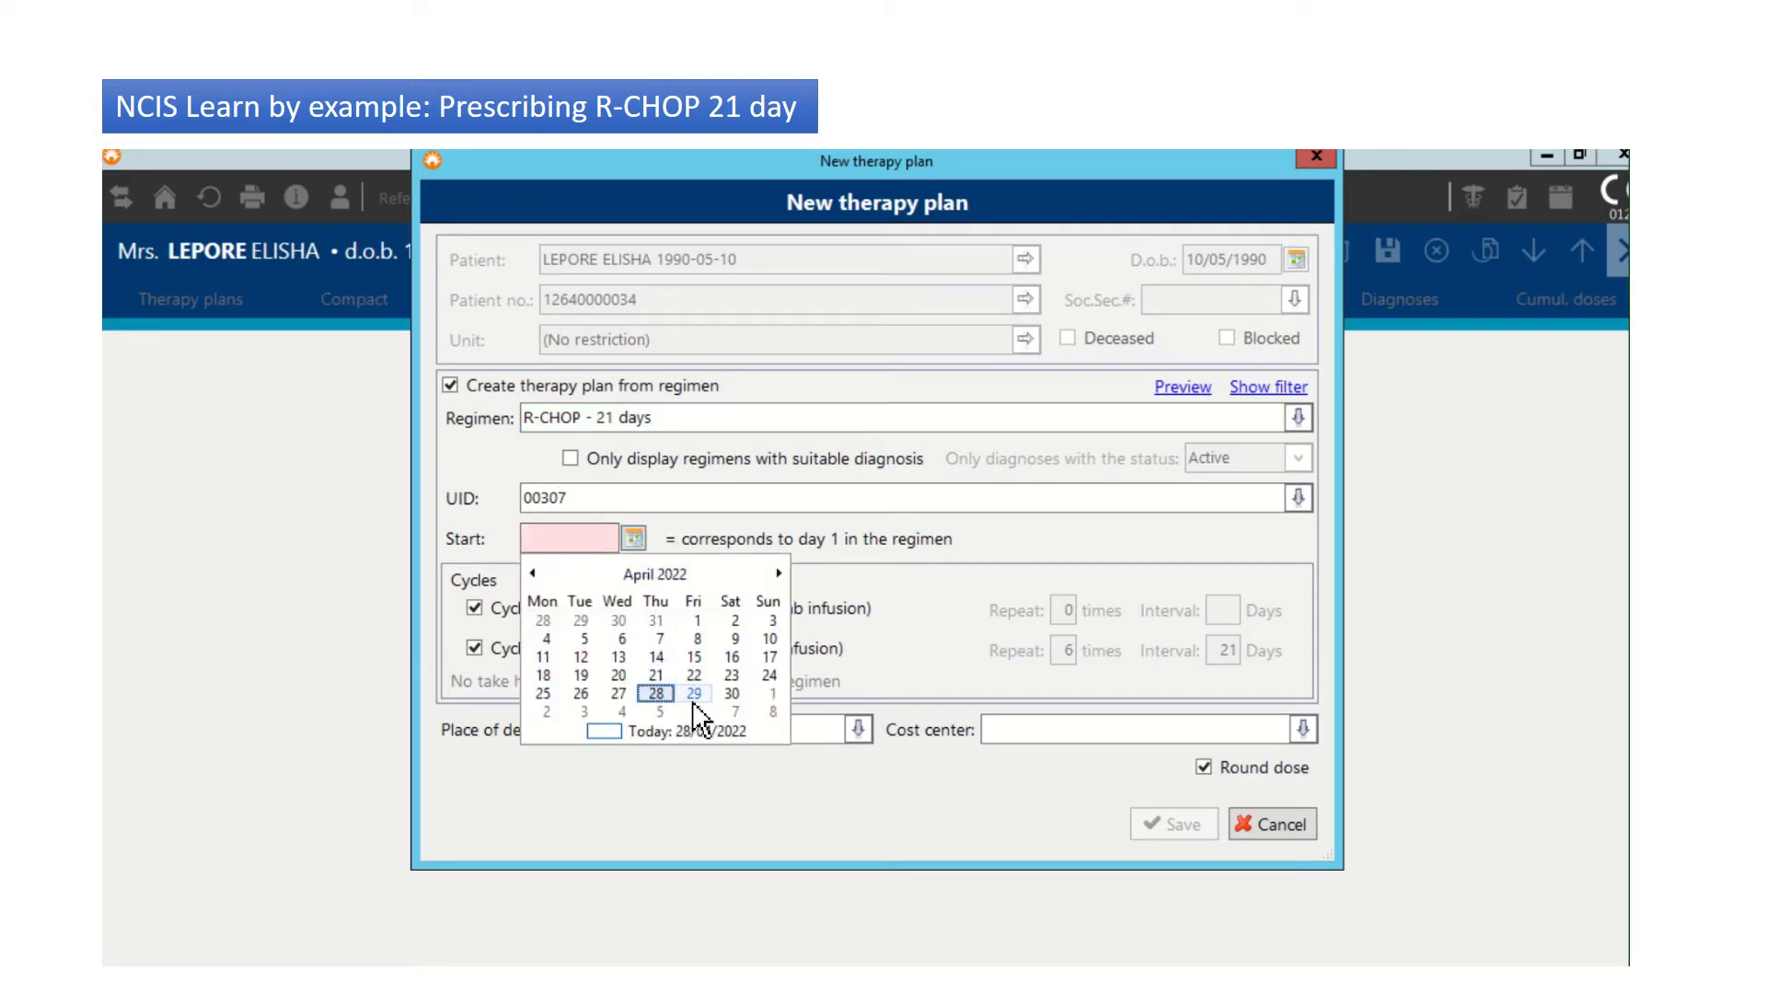
pyautogui.click(693, 700)
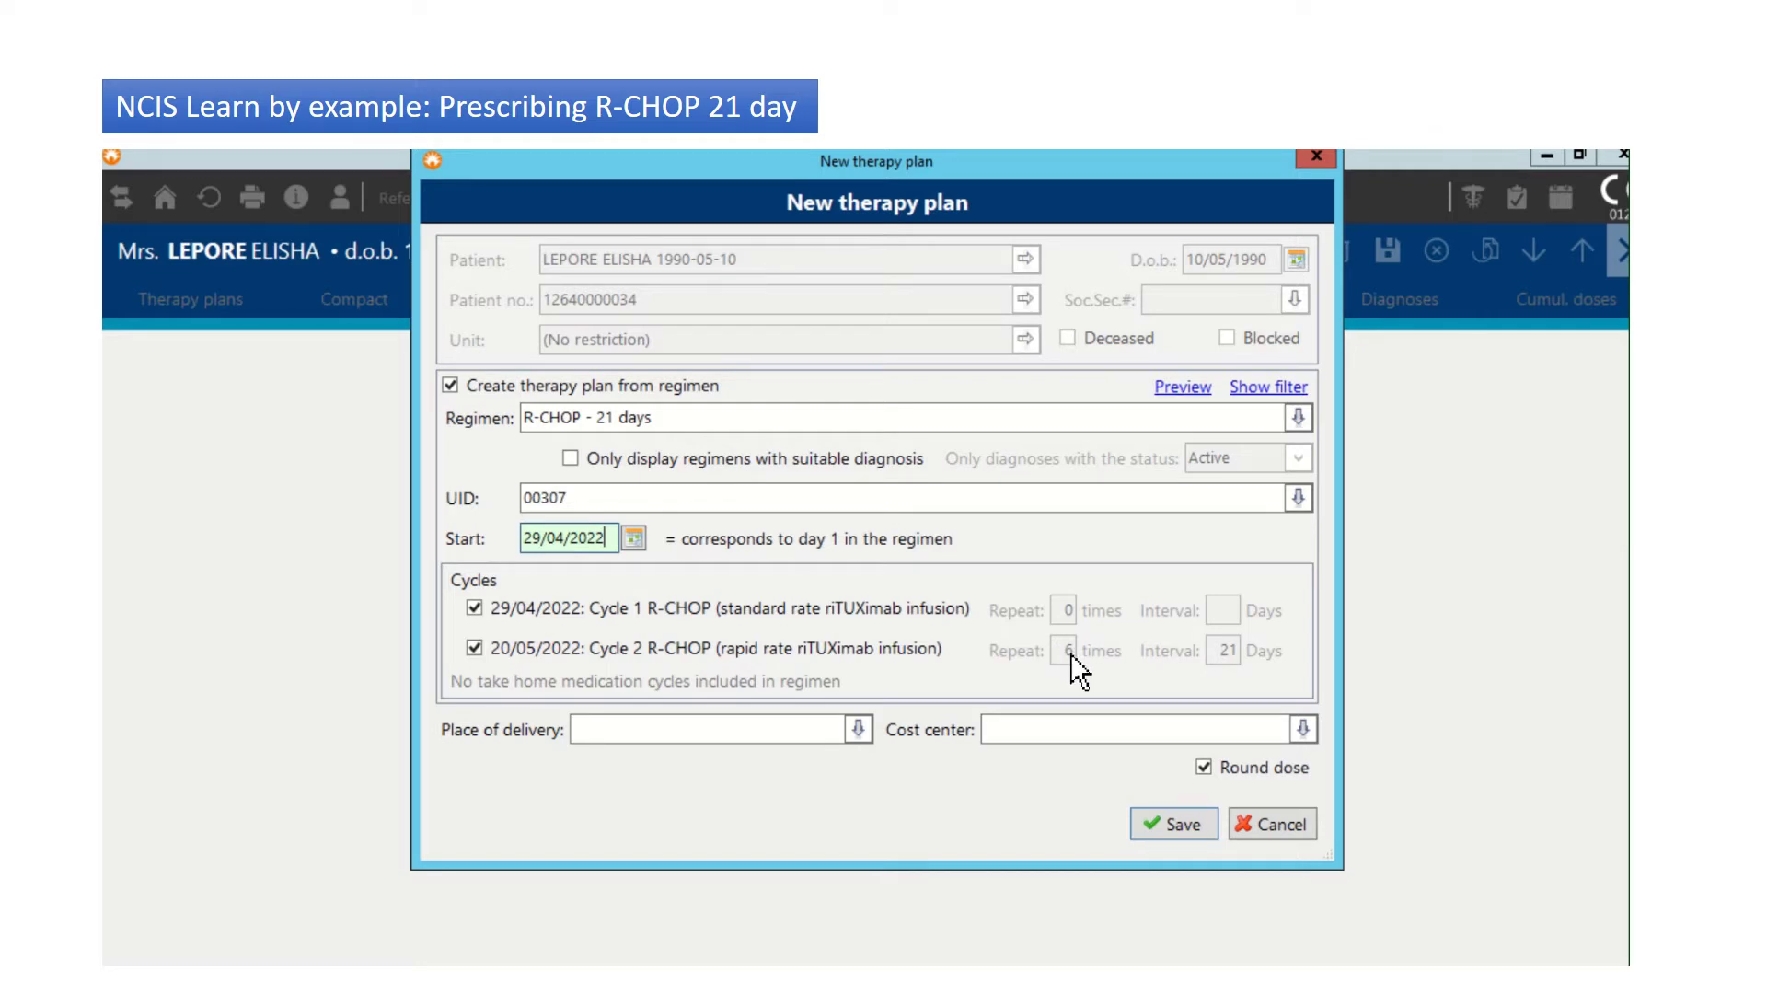
# Step: Choose Haematology Oncology Day Ward and the consultant's cost center, then save despite holiday warnings
pyautogui.click(870, 731)
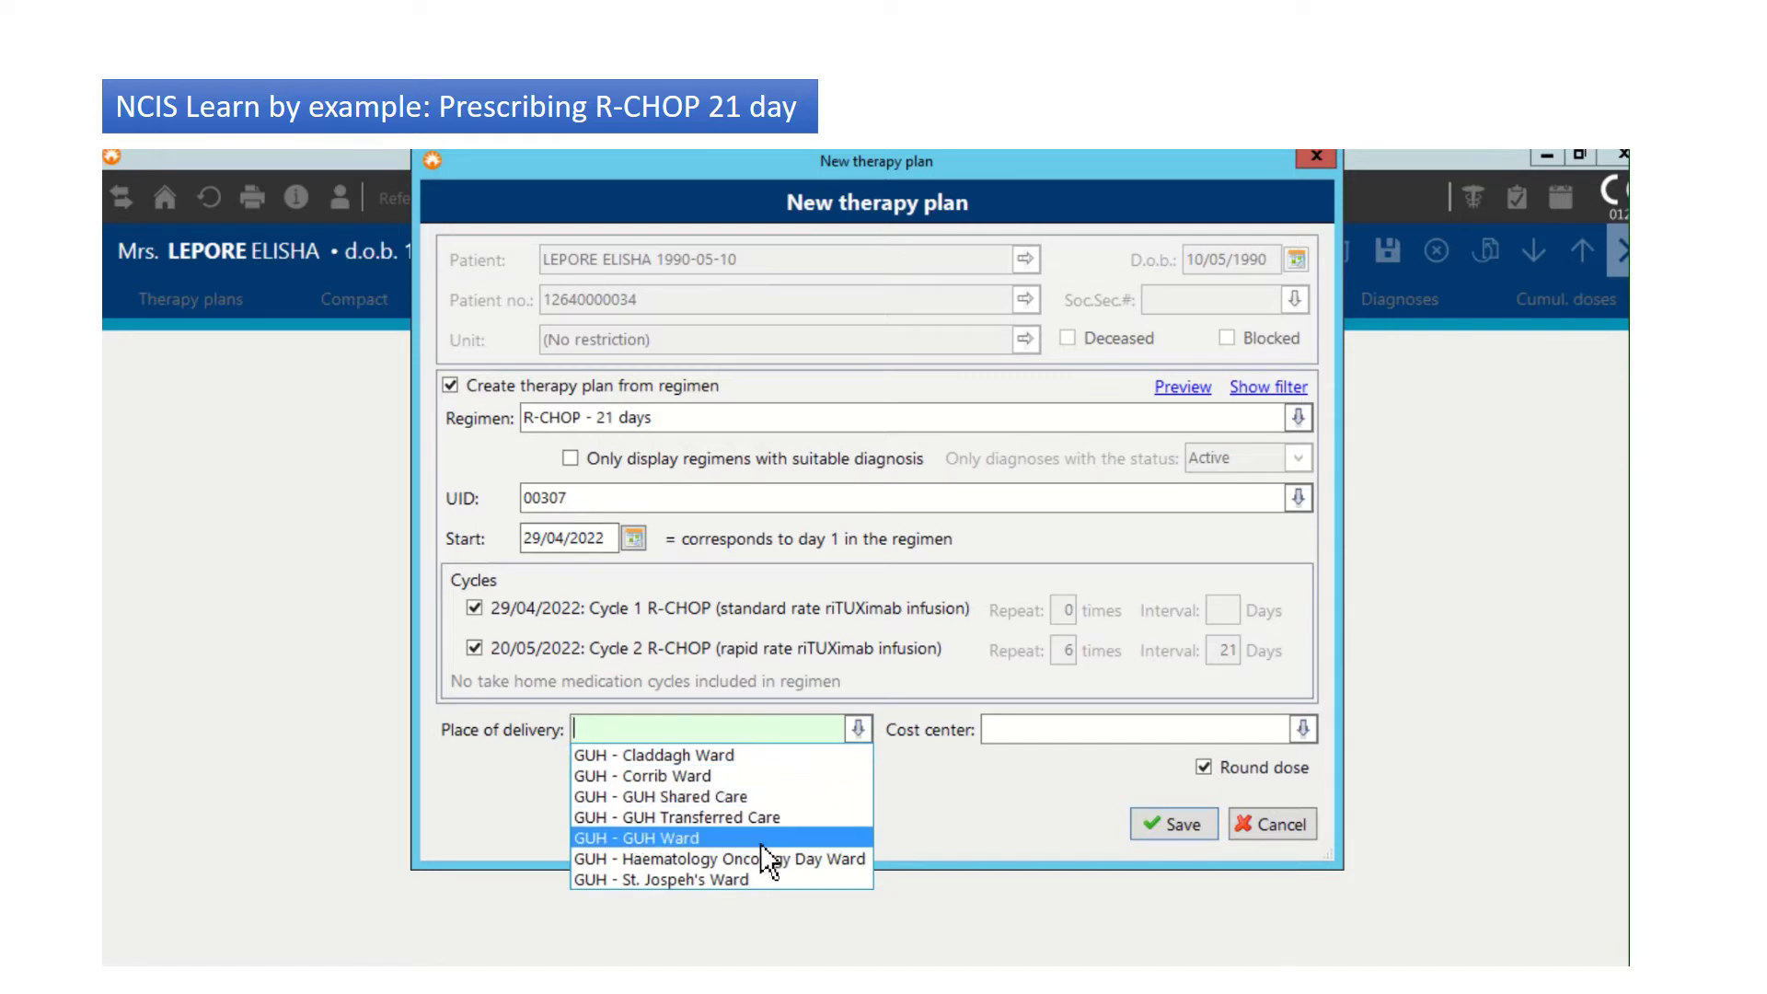
pyautogui.click(758, 858)
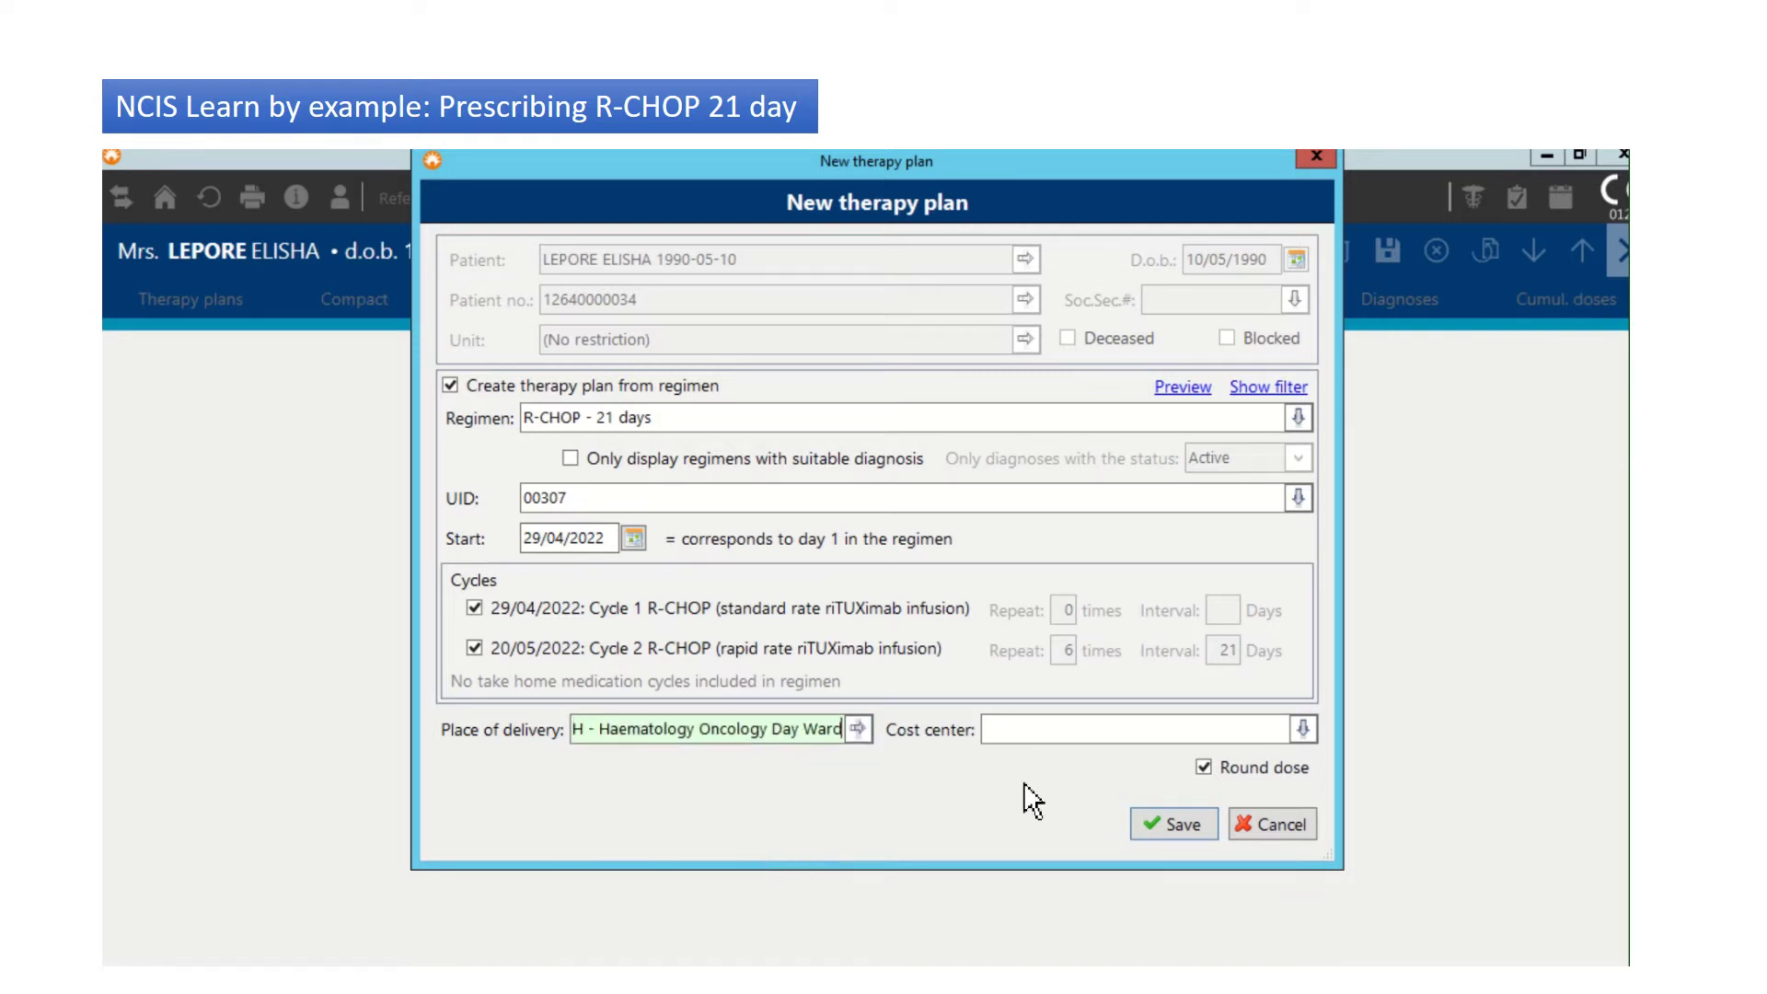
pyautogui.click(1316, 731)
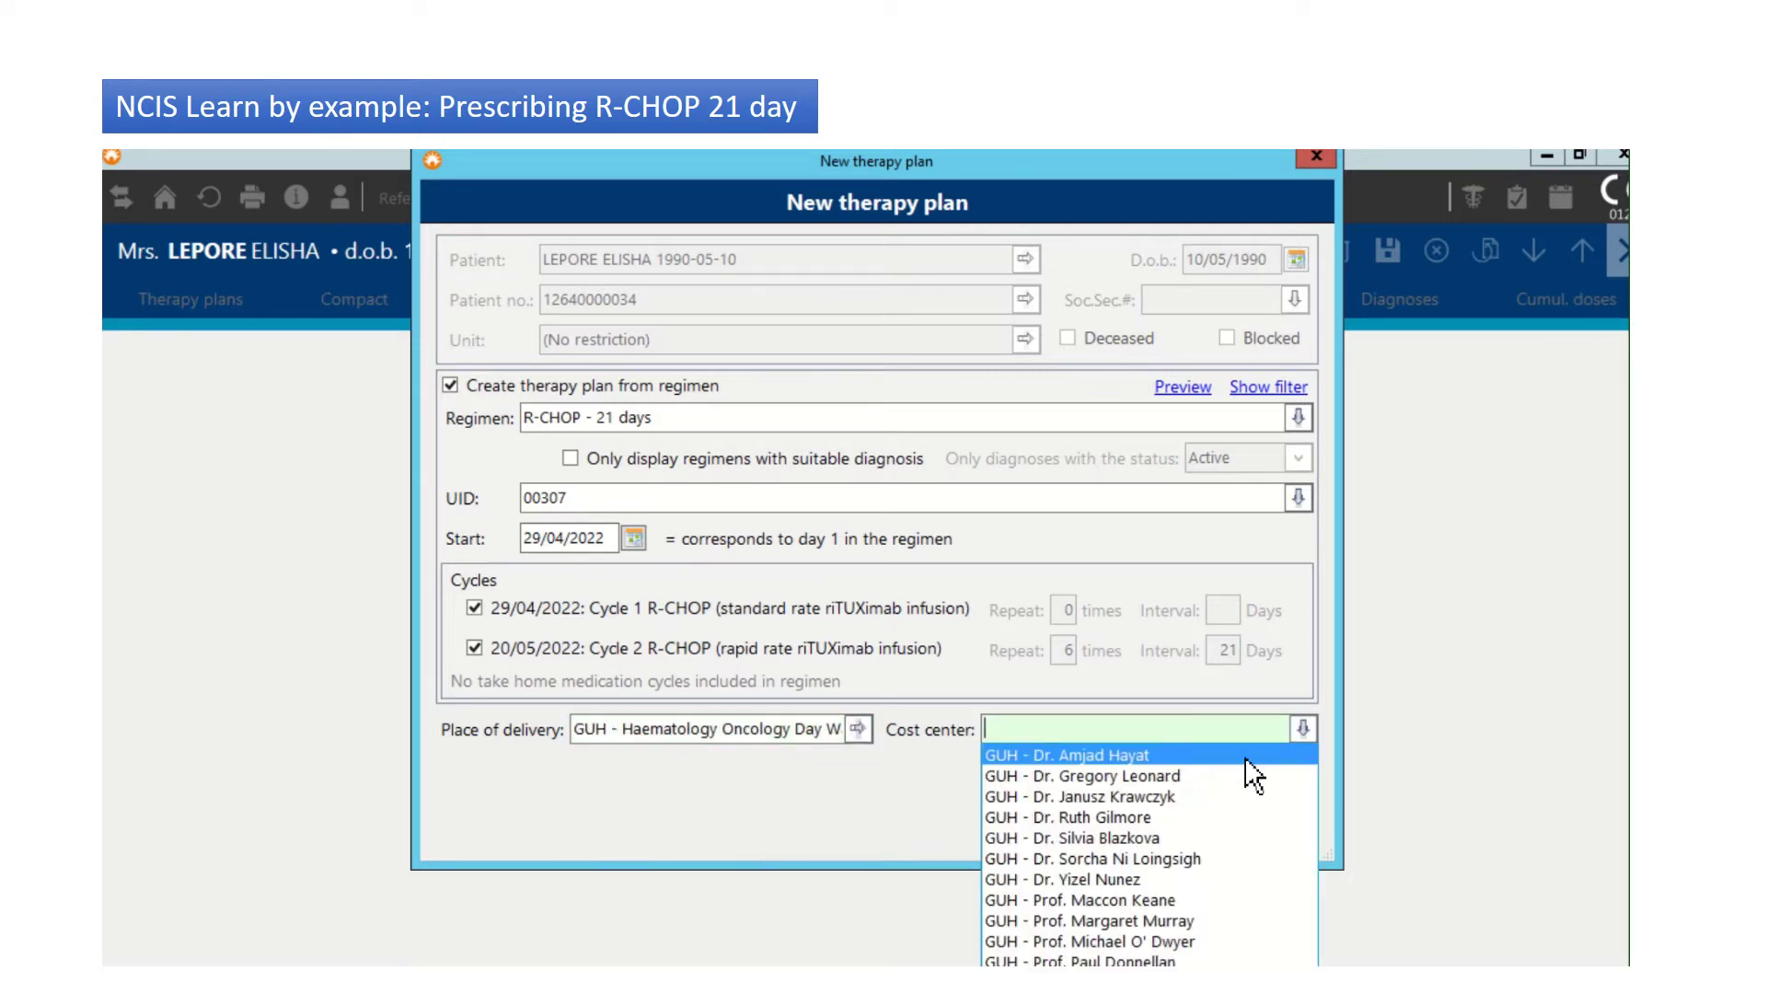
pyautogui.click(1144, 756)
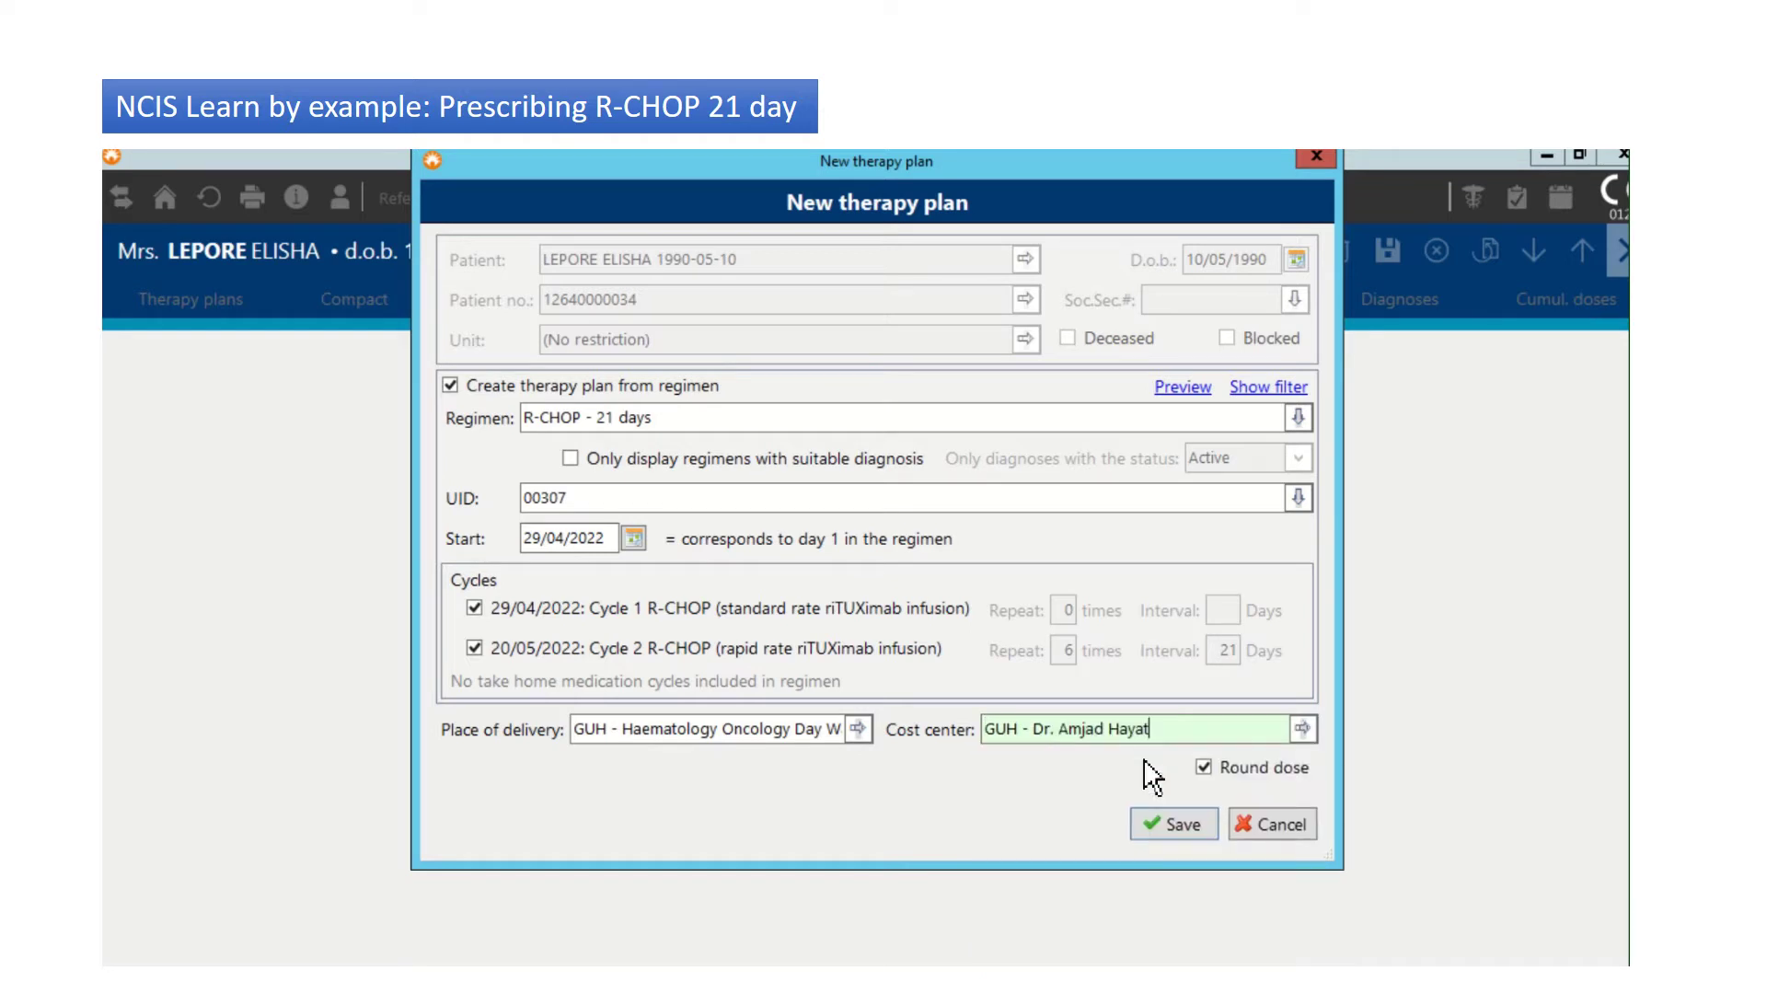
pyautogui.click(1189, 826)
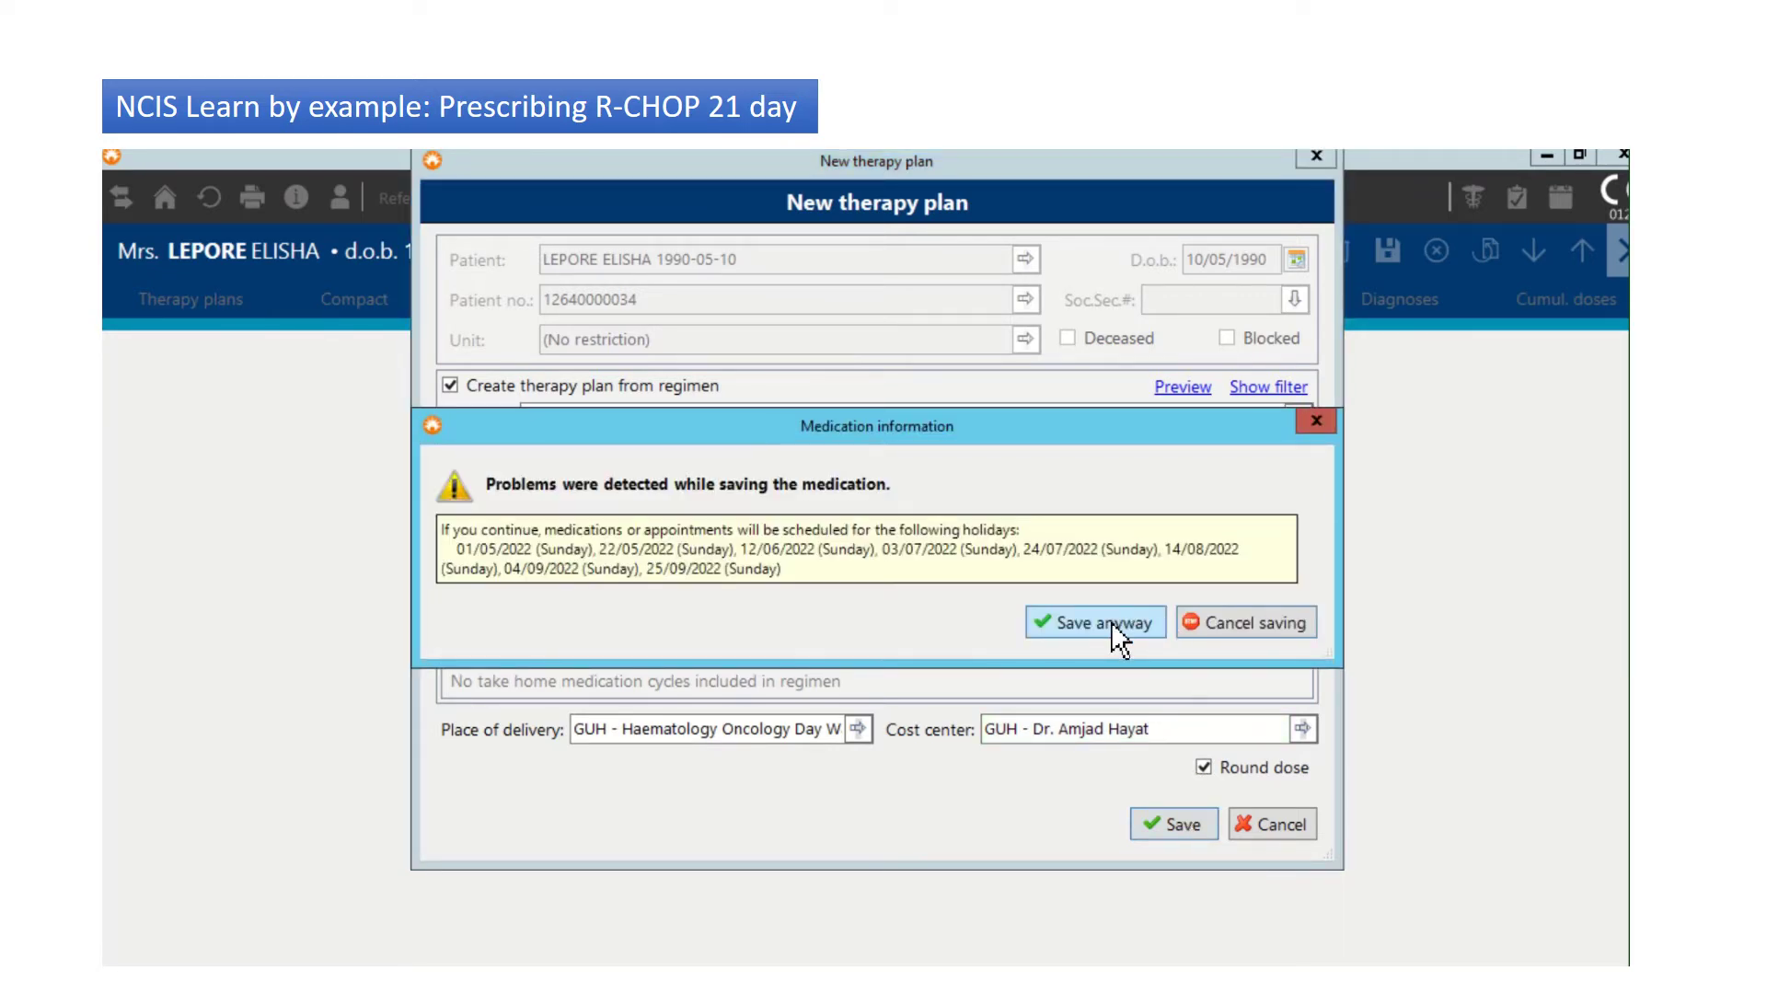
pyautogui.click(1112, 621)
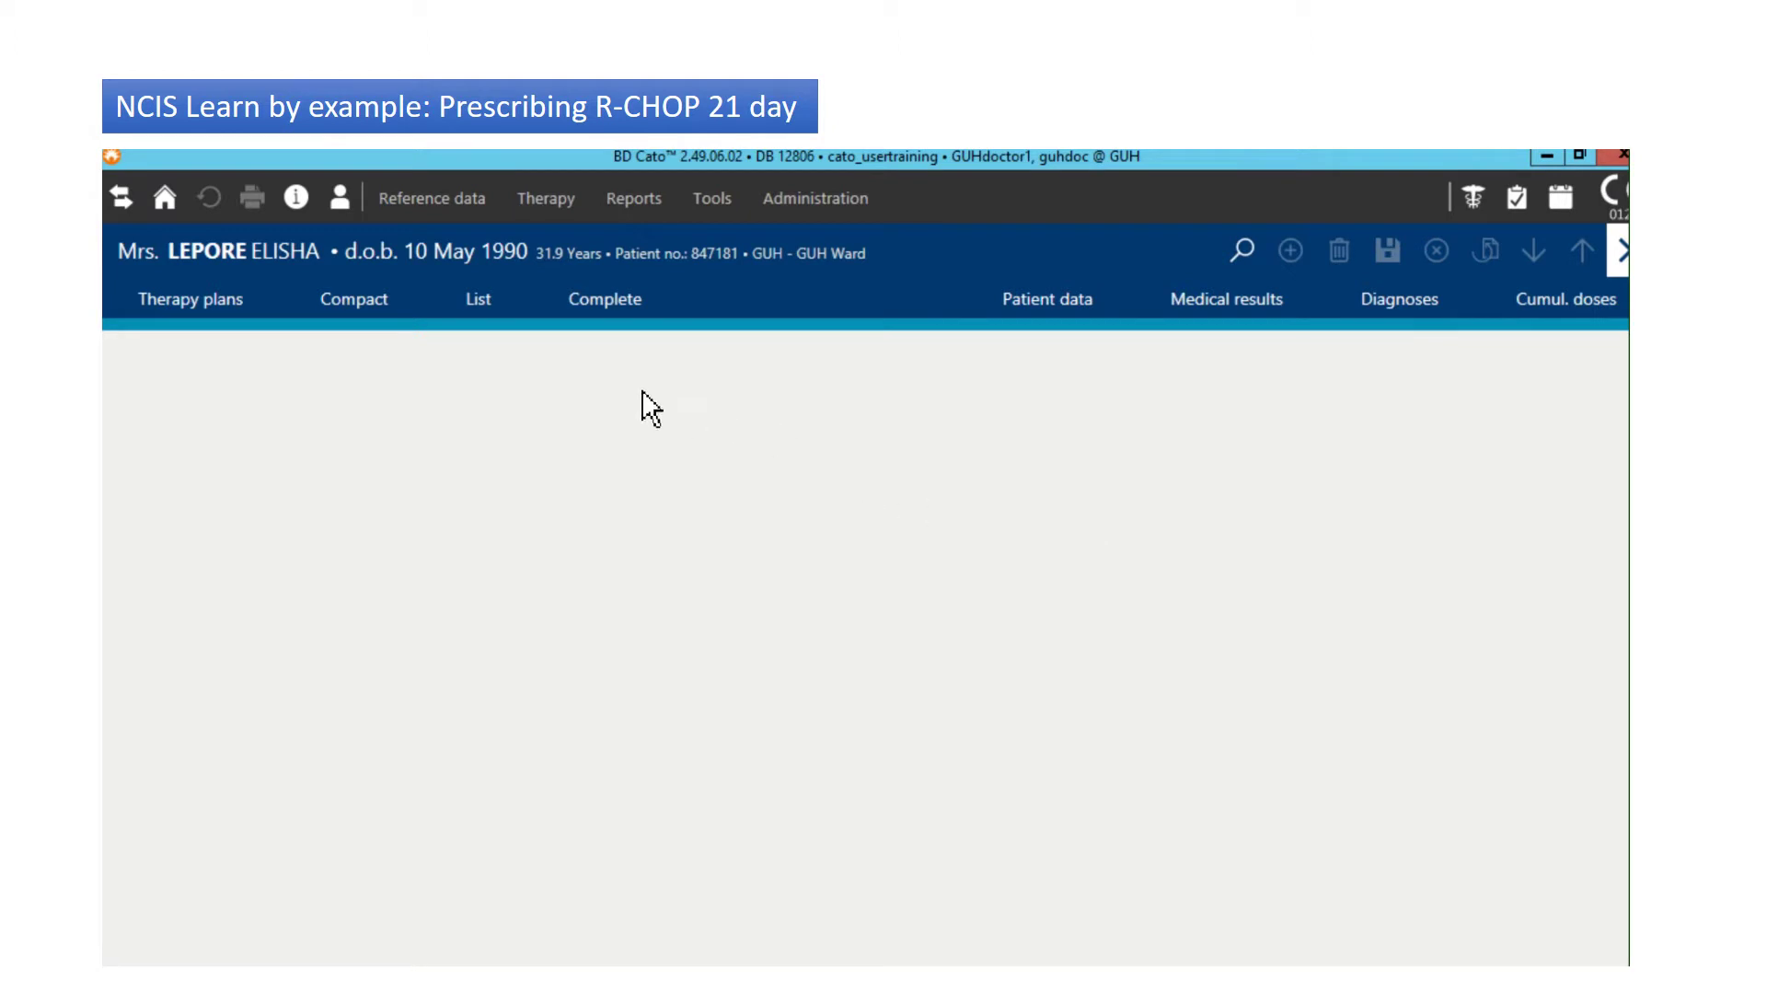
# Step: Open R-CHOP - 21 days plan 2955 from the Complete tab's therapy-plan diagram
pyautogui.click(610, 311)
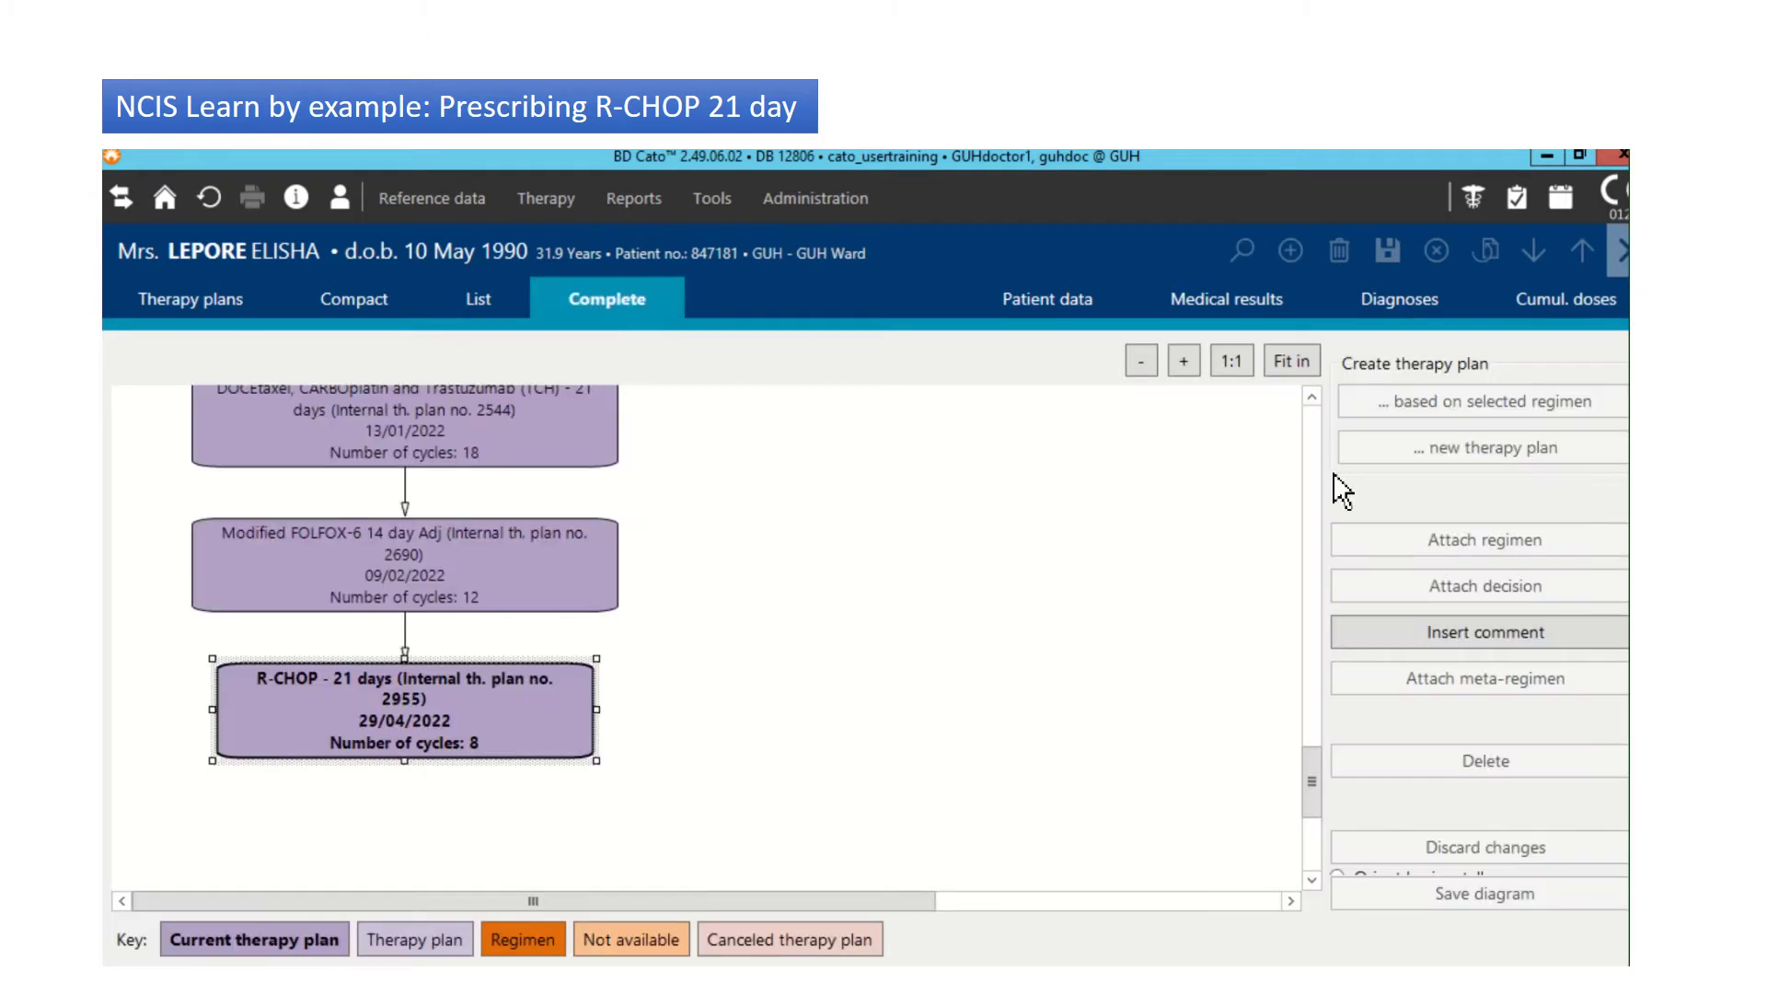
pyautogui.moveTo(1318, 777); pyautogui.dragTo(1355, 802)
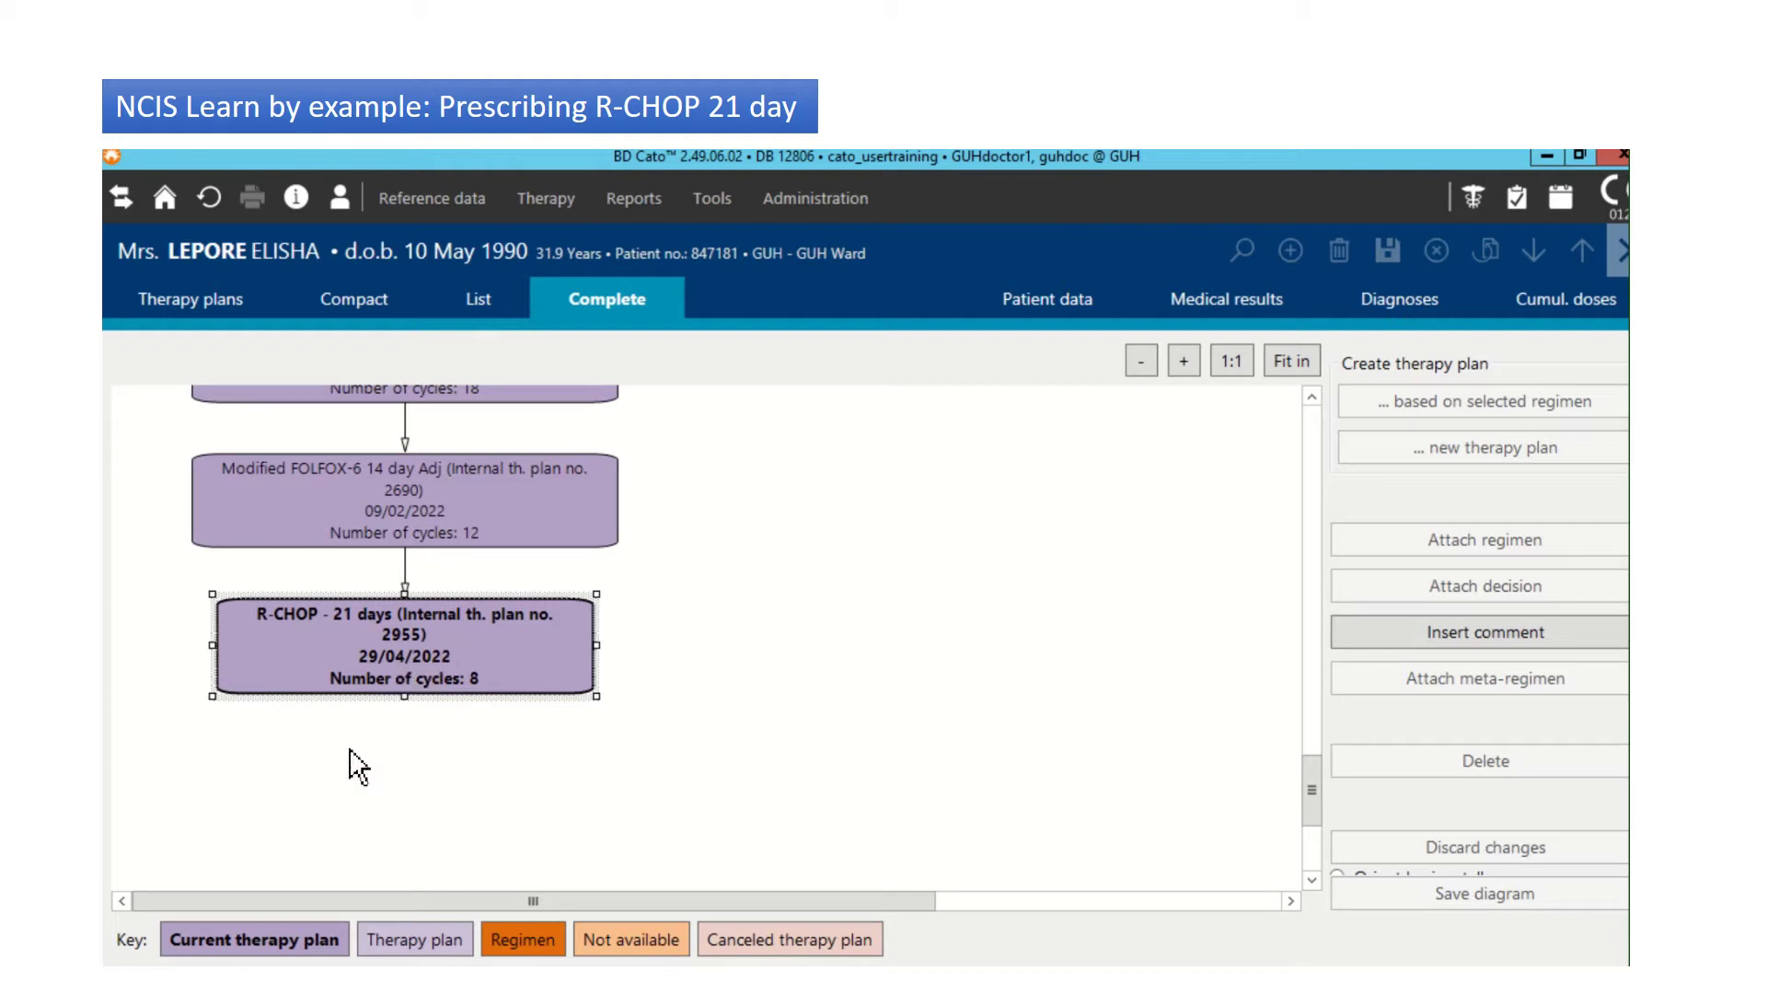
pyautogui.doubleClick(420, 643)
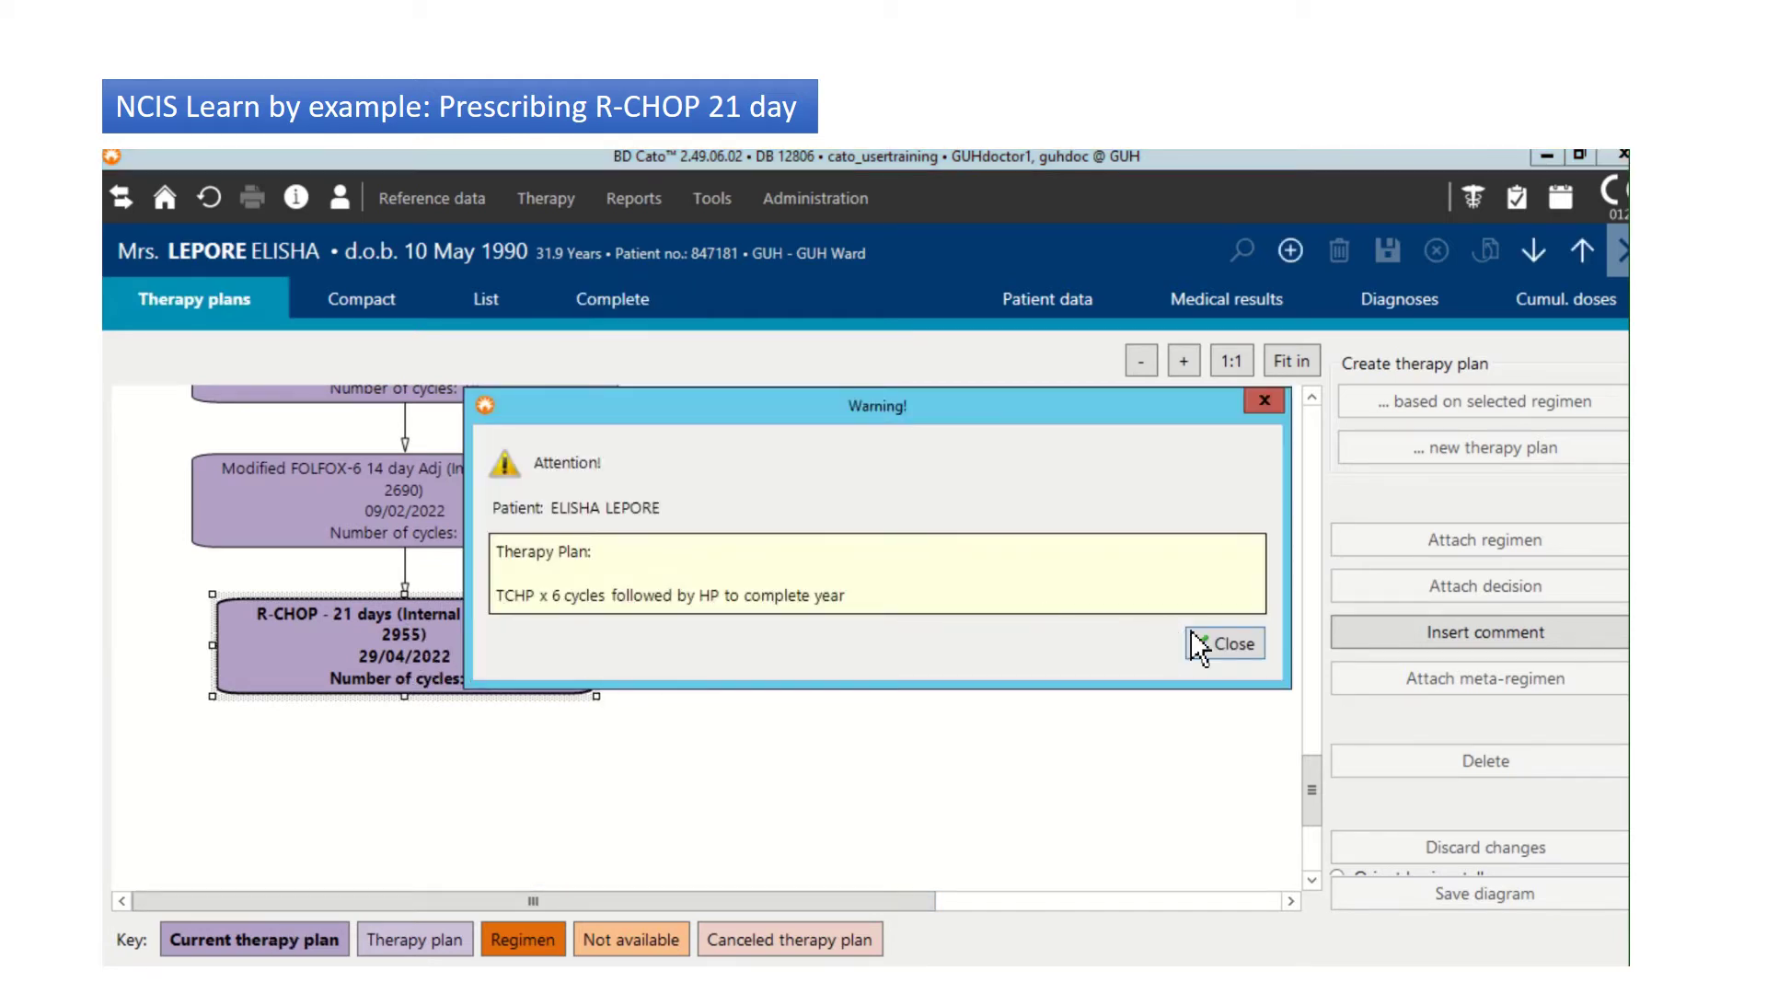
# Step: Dismiss the warning, expand Cycle 1, and view its medications in the Compact grid
pyautogui.click(1225, 644)
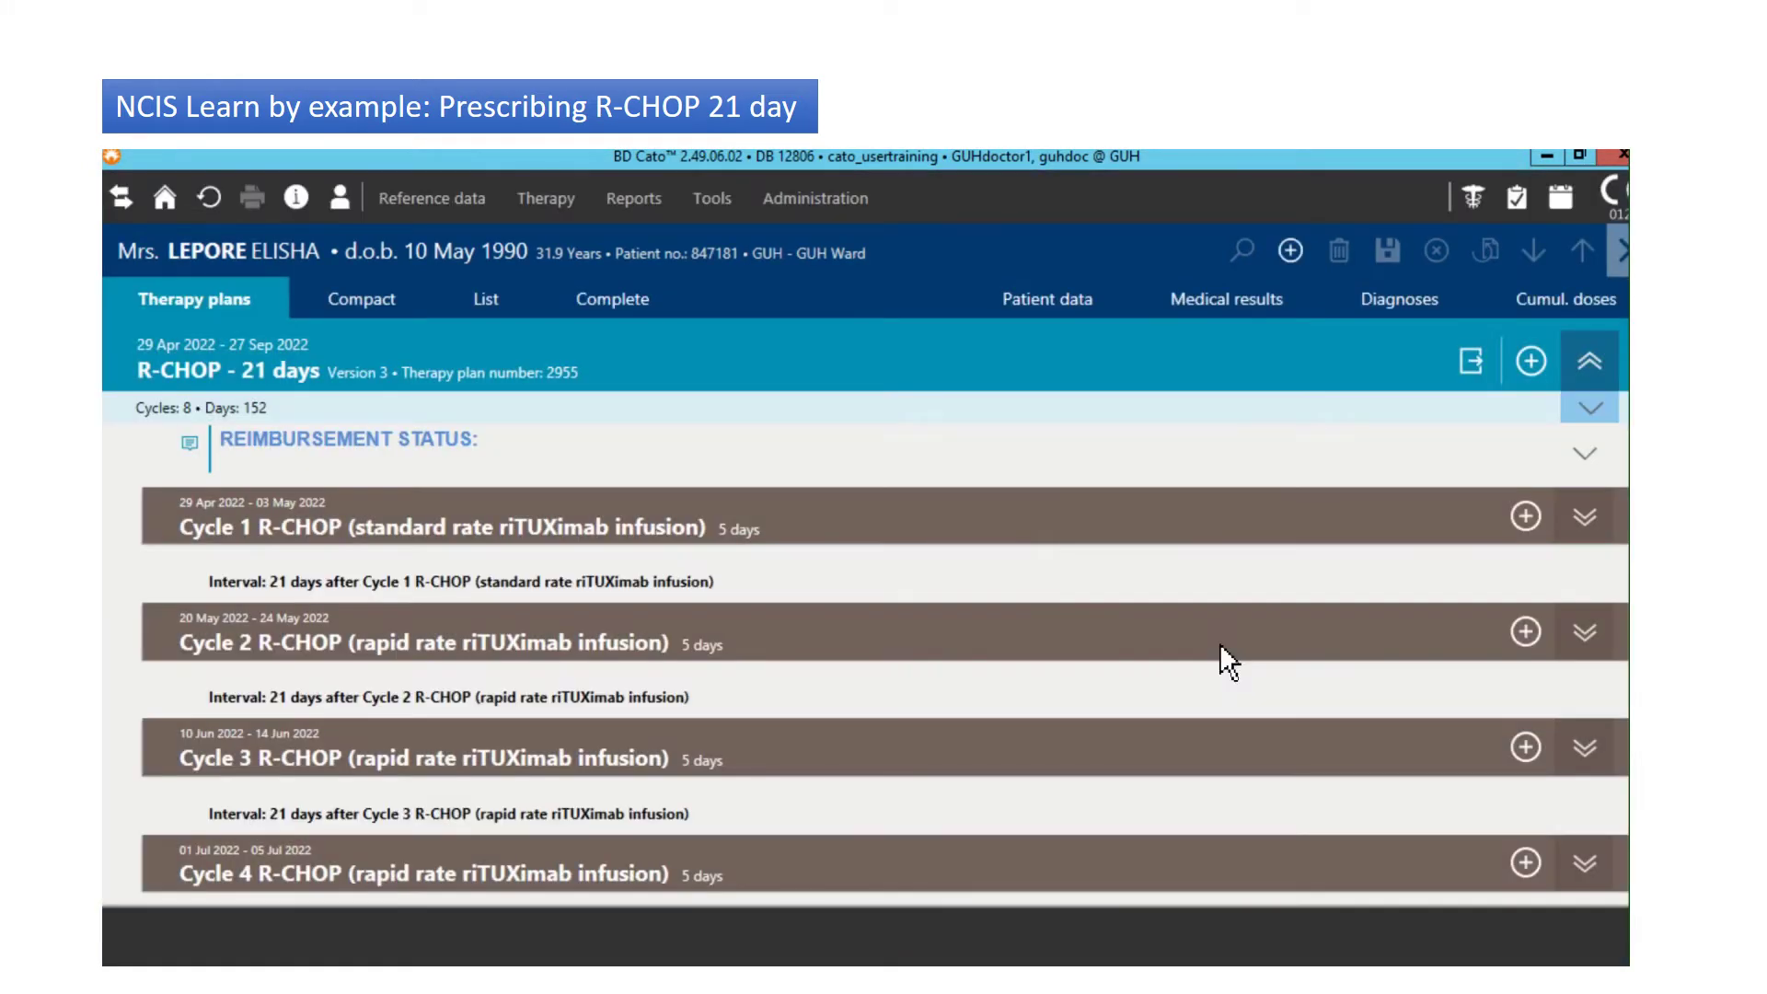
pyautogui.click(1585, 518)
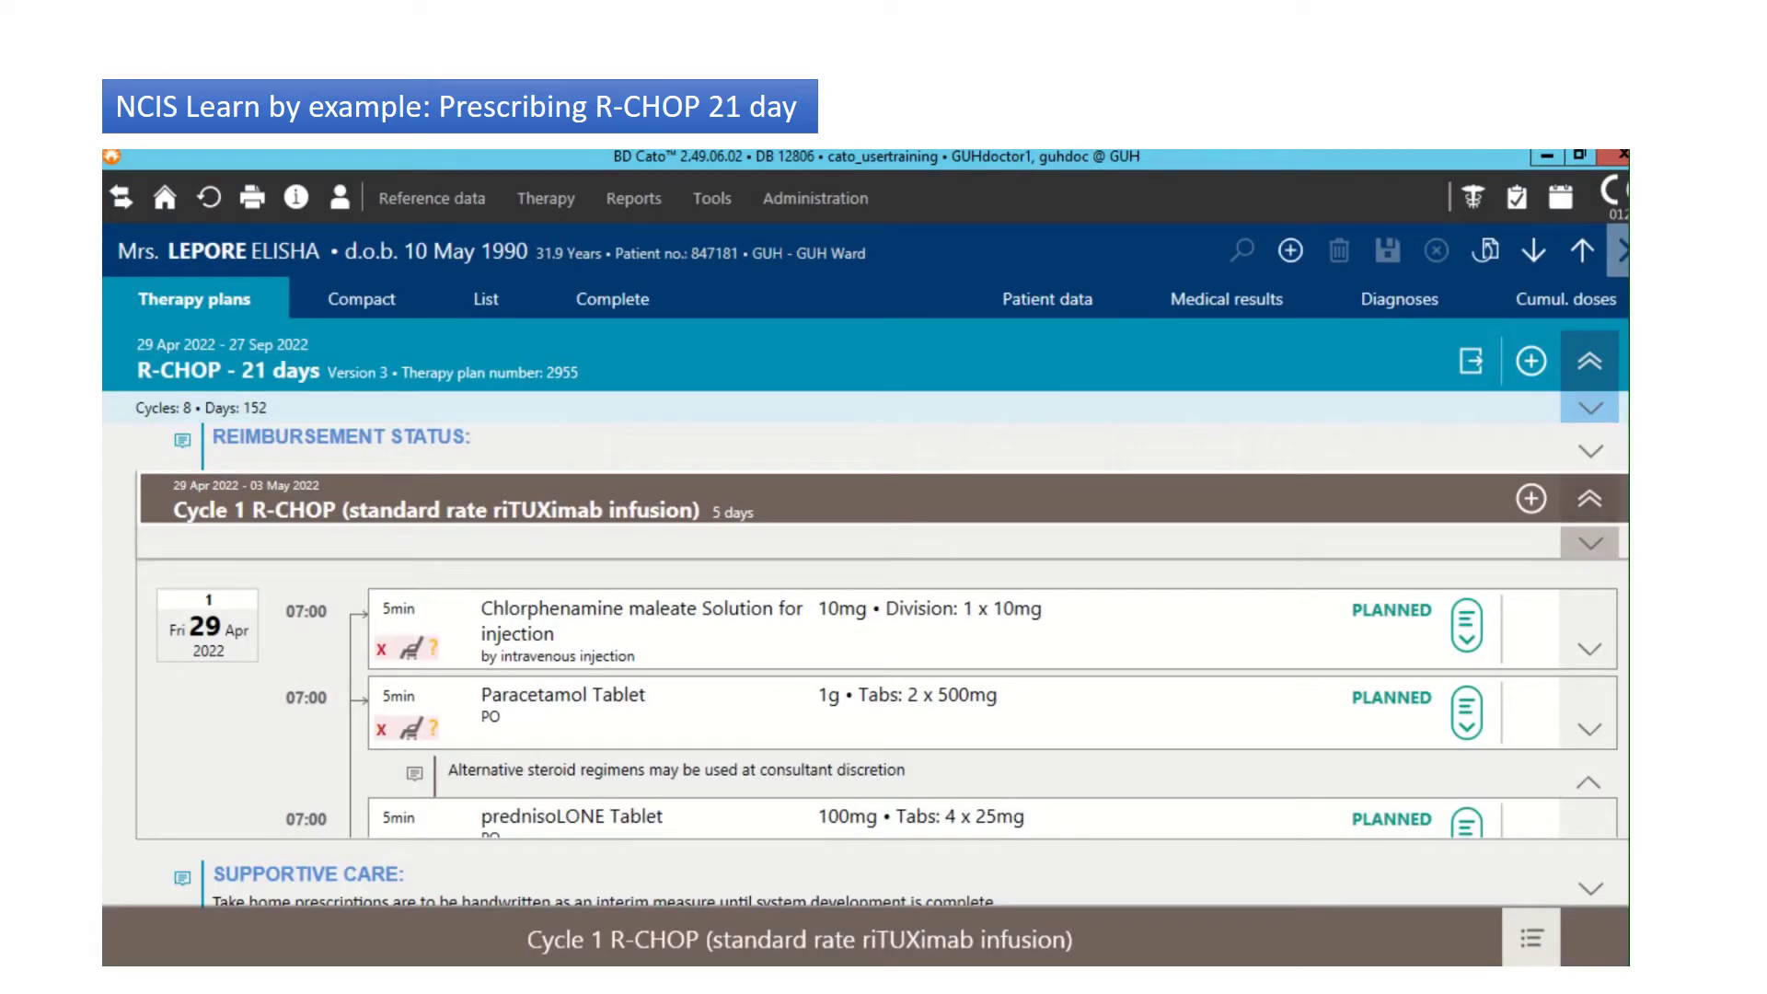
pyautogui.scroll(-15, 887, 699)
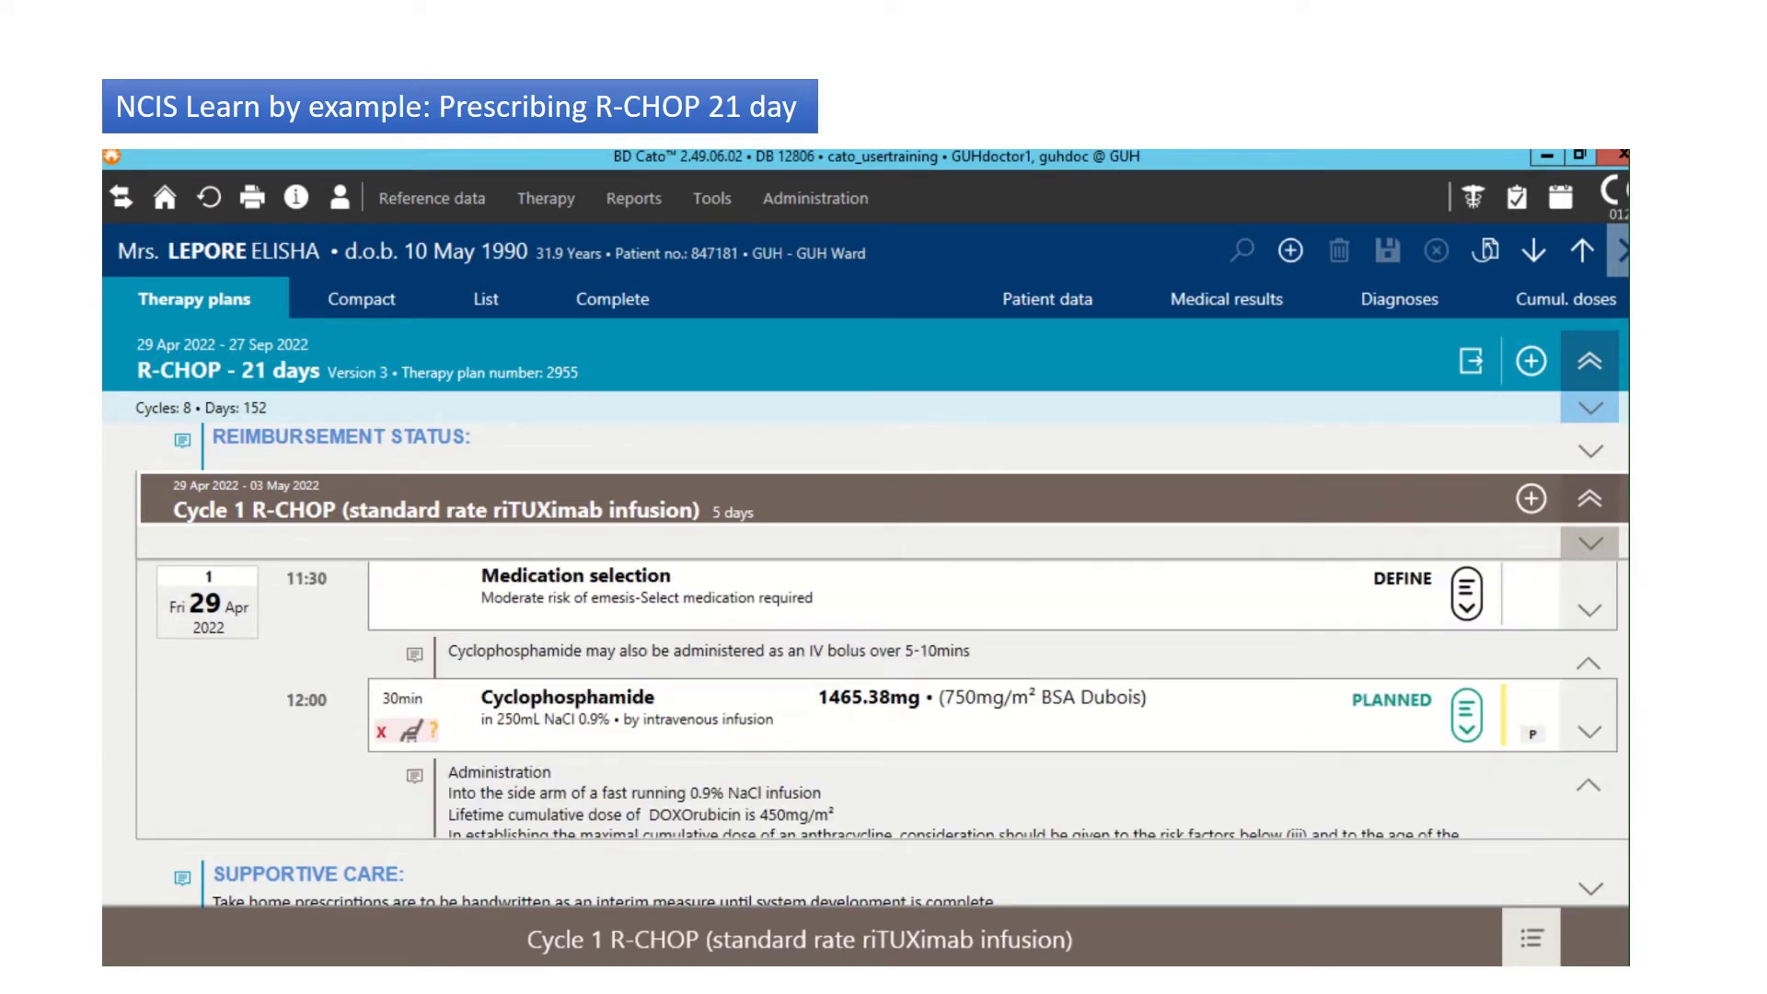
pyautogui.scroll(12, 886, 700)
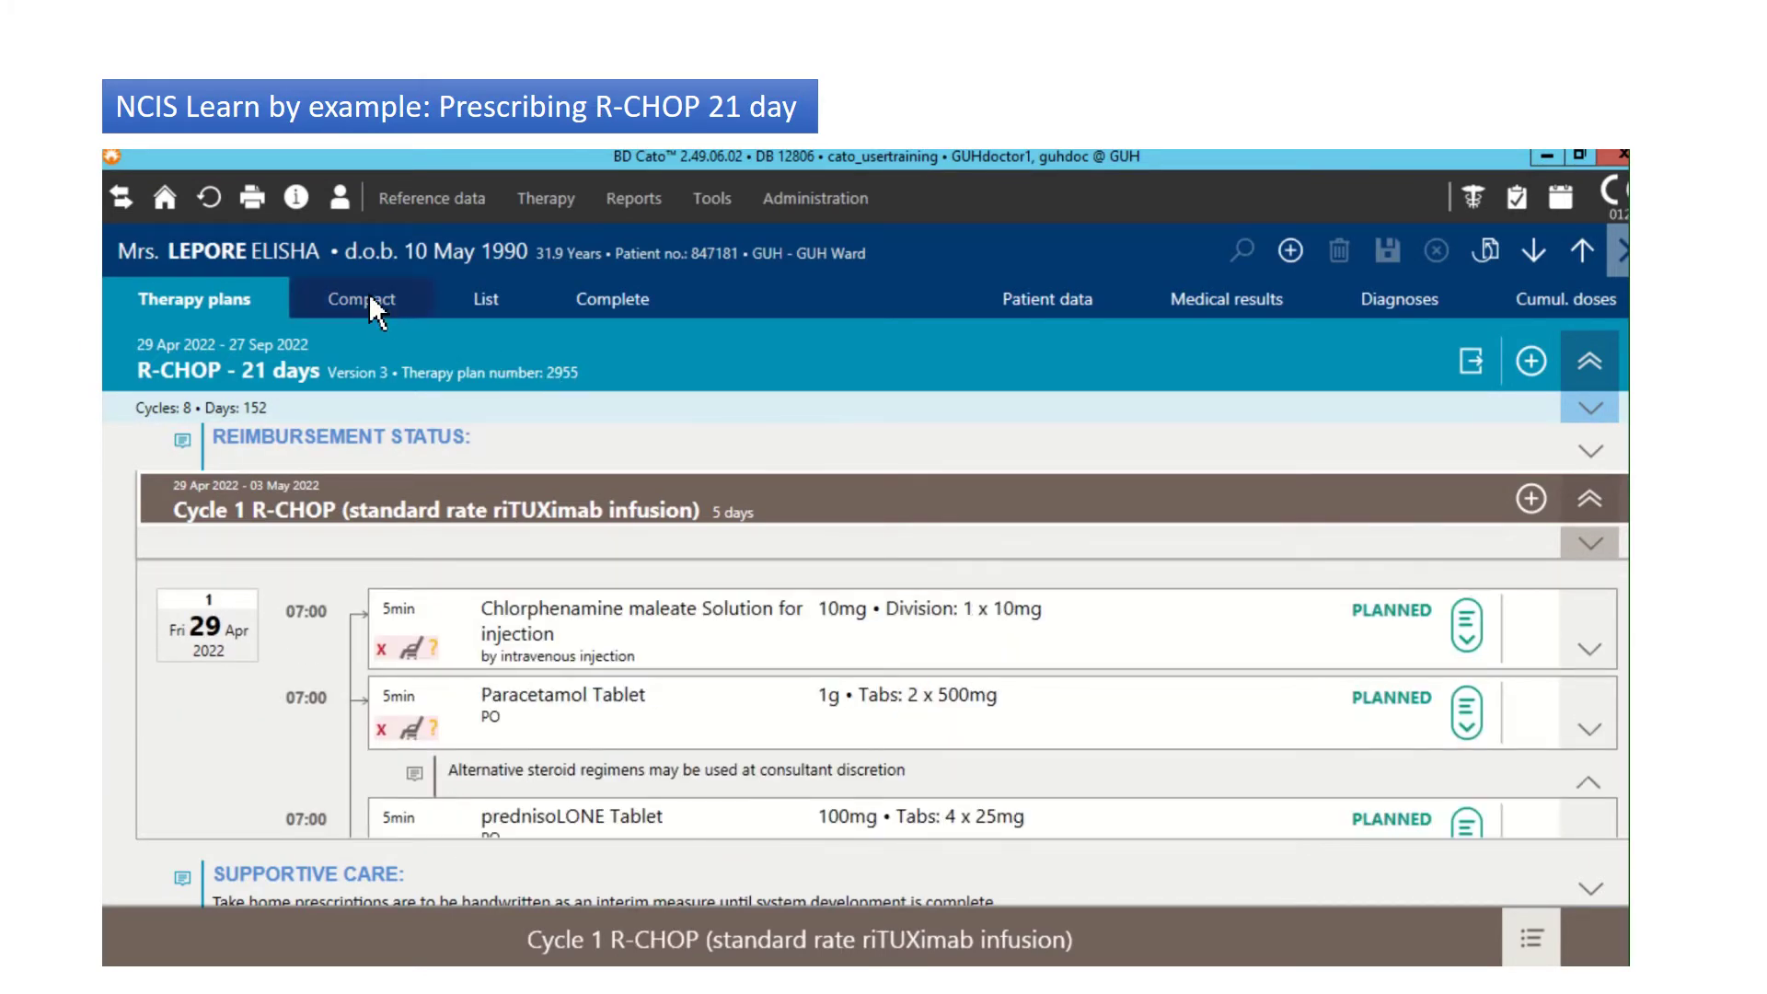
pyautogui.click(368, 295)
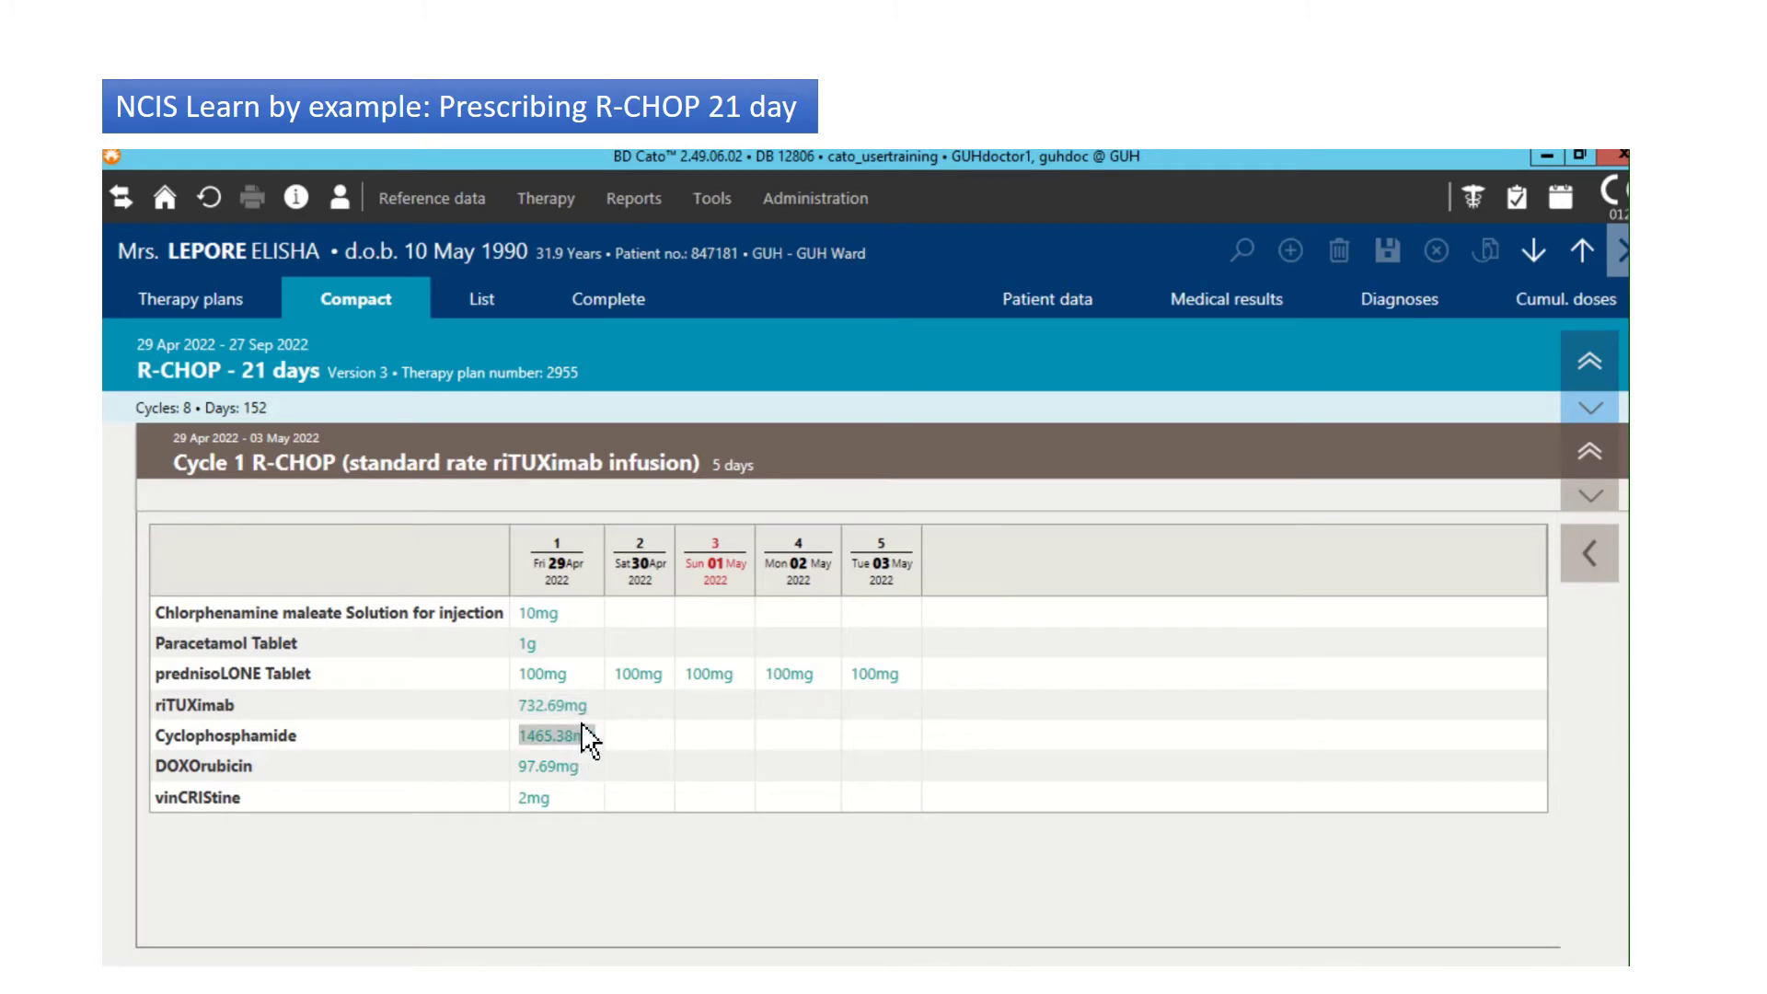
# Step: Show Cycle 1 as a List with doses and statuses and select Cyclophosphamide
pyautogui.click(482, 303)
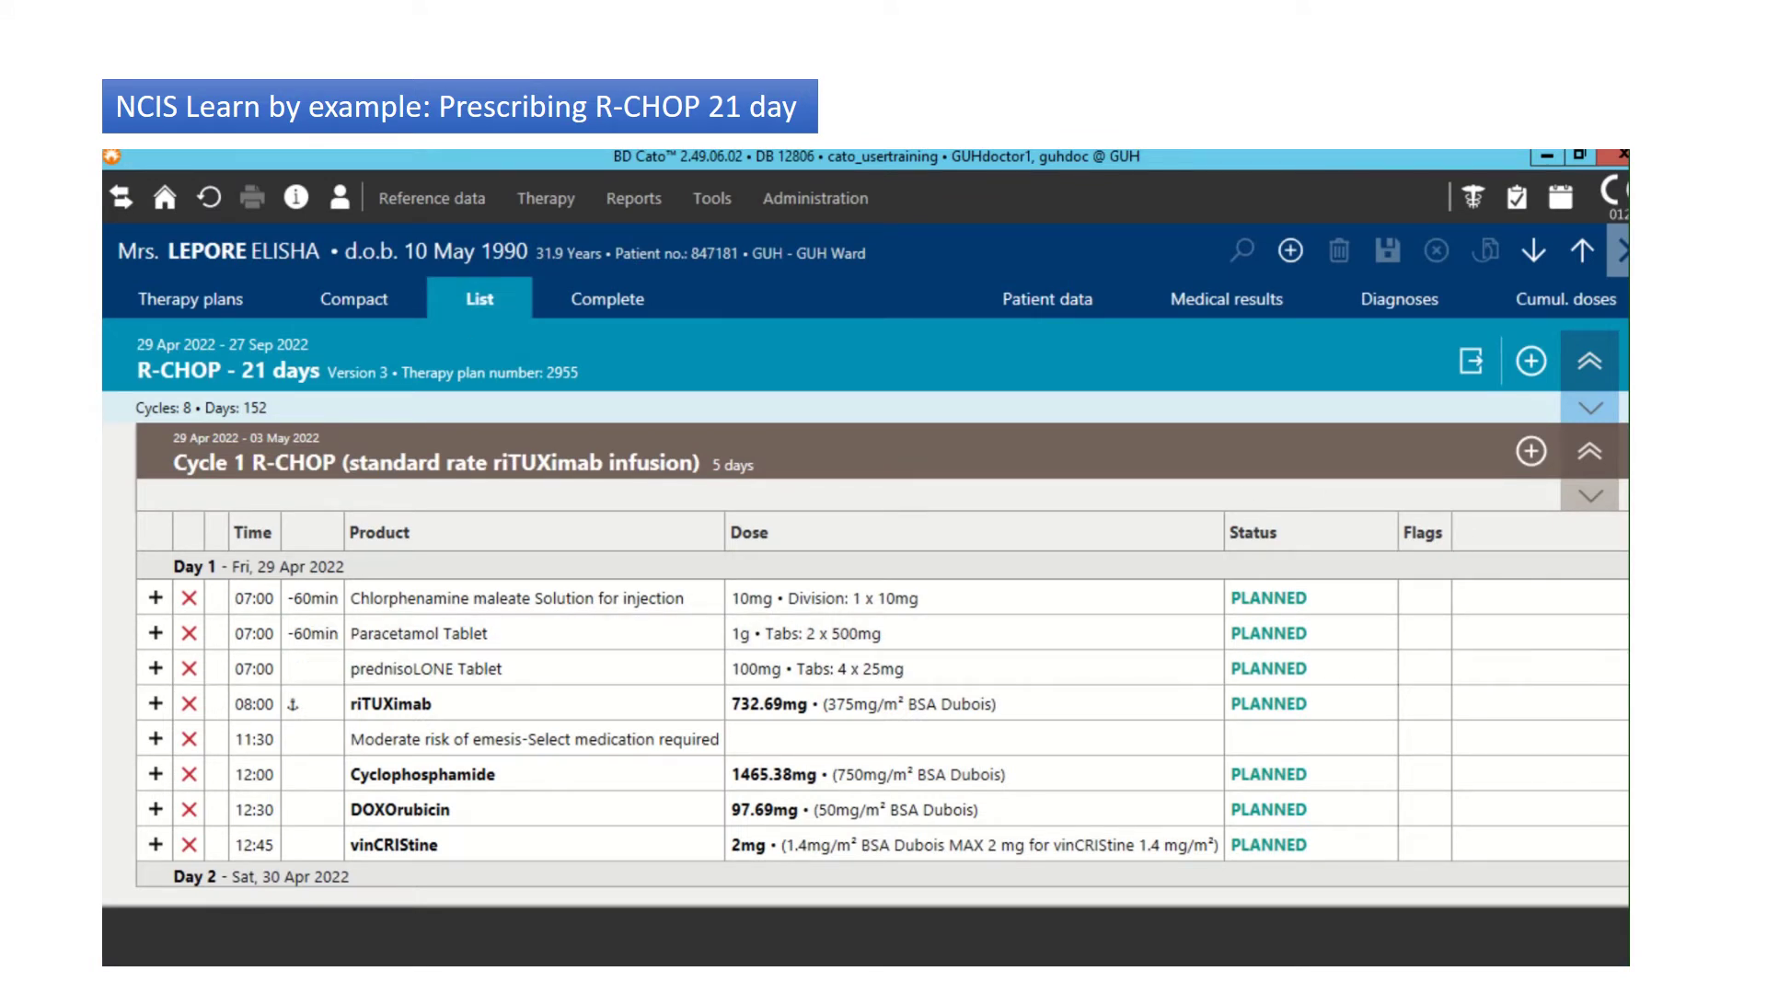
pyautogui.scroll(-3, 881, 718)
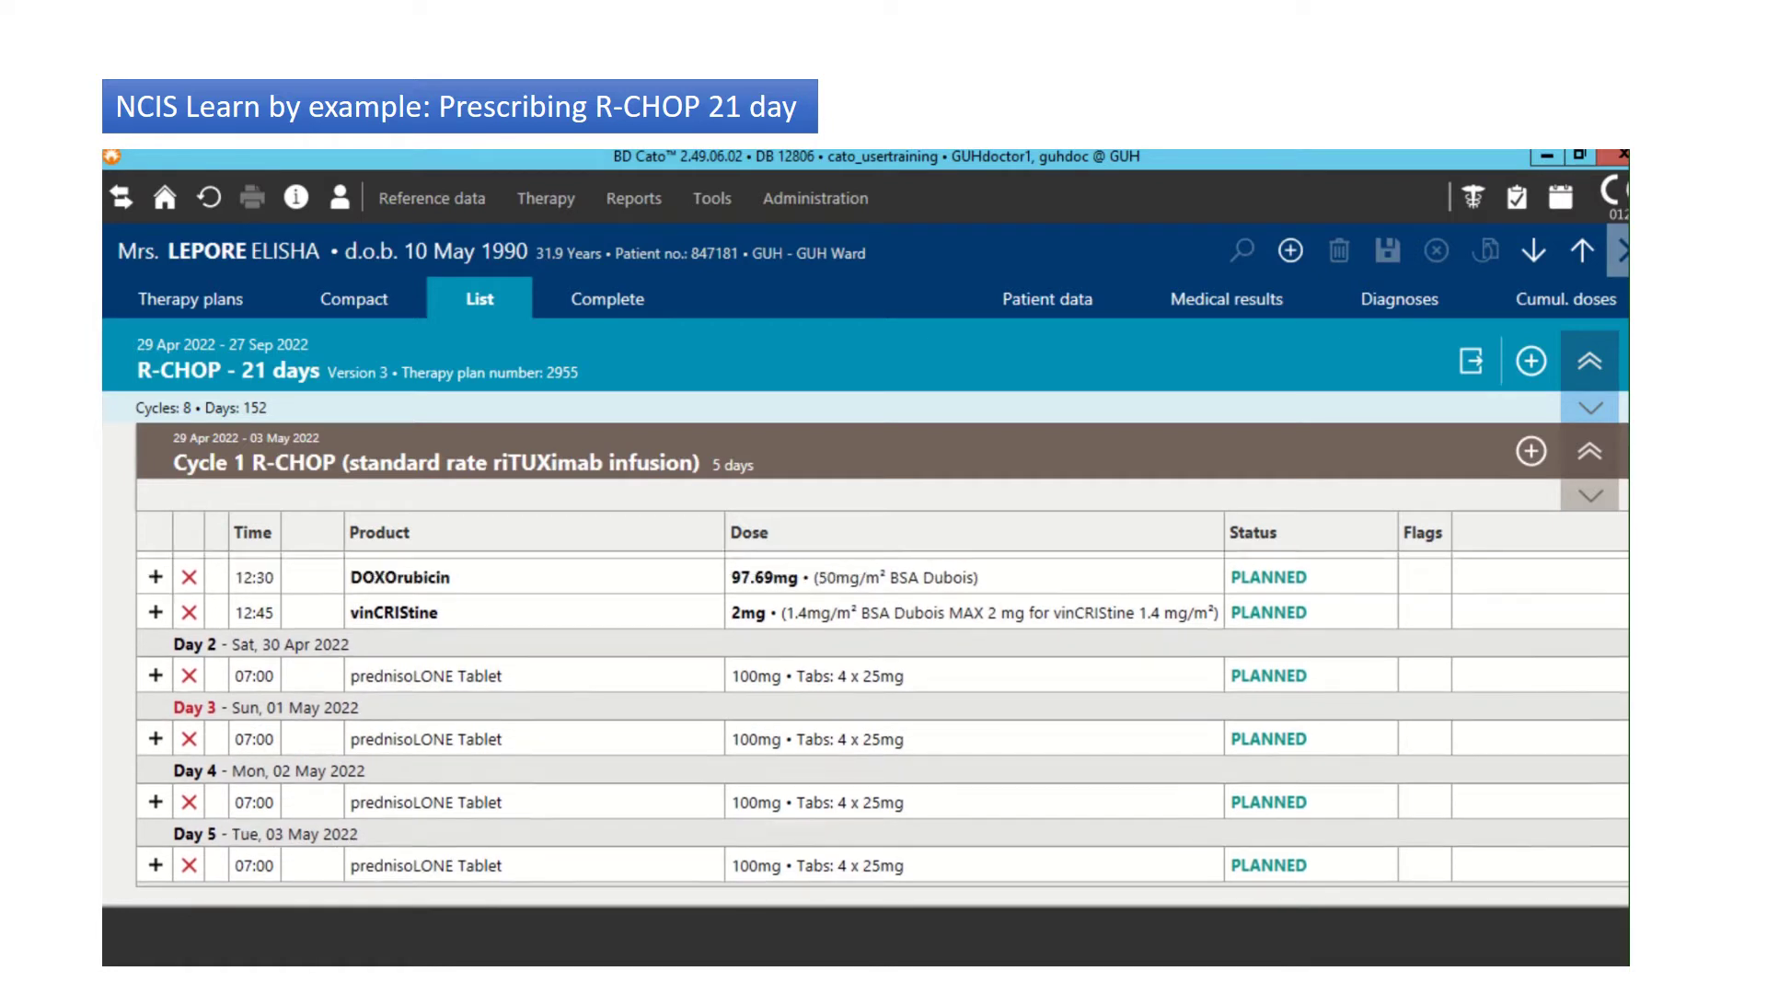
pyautogui.scroll(3, 882, 718)
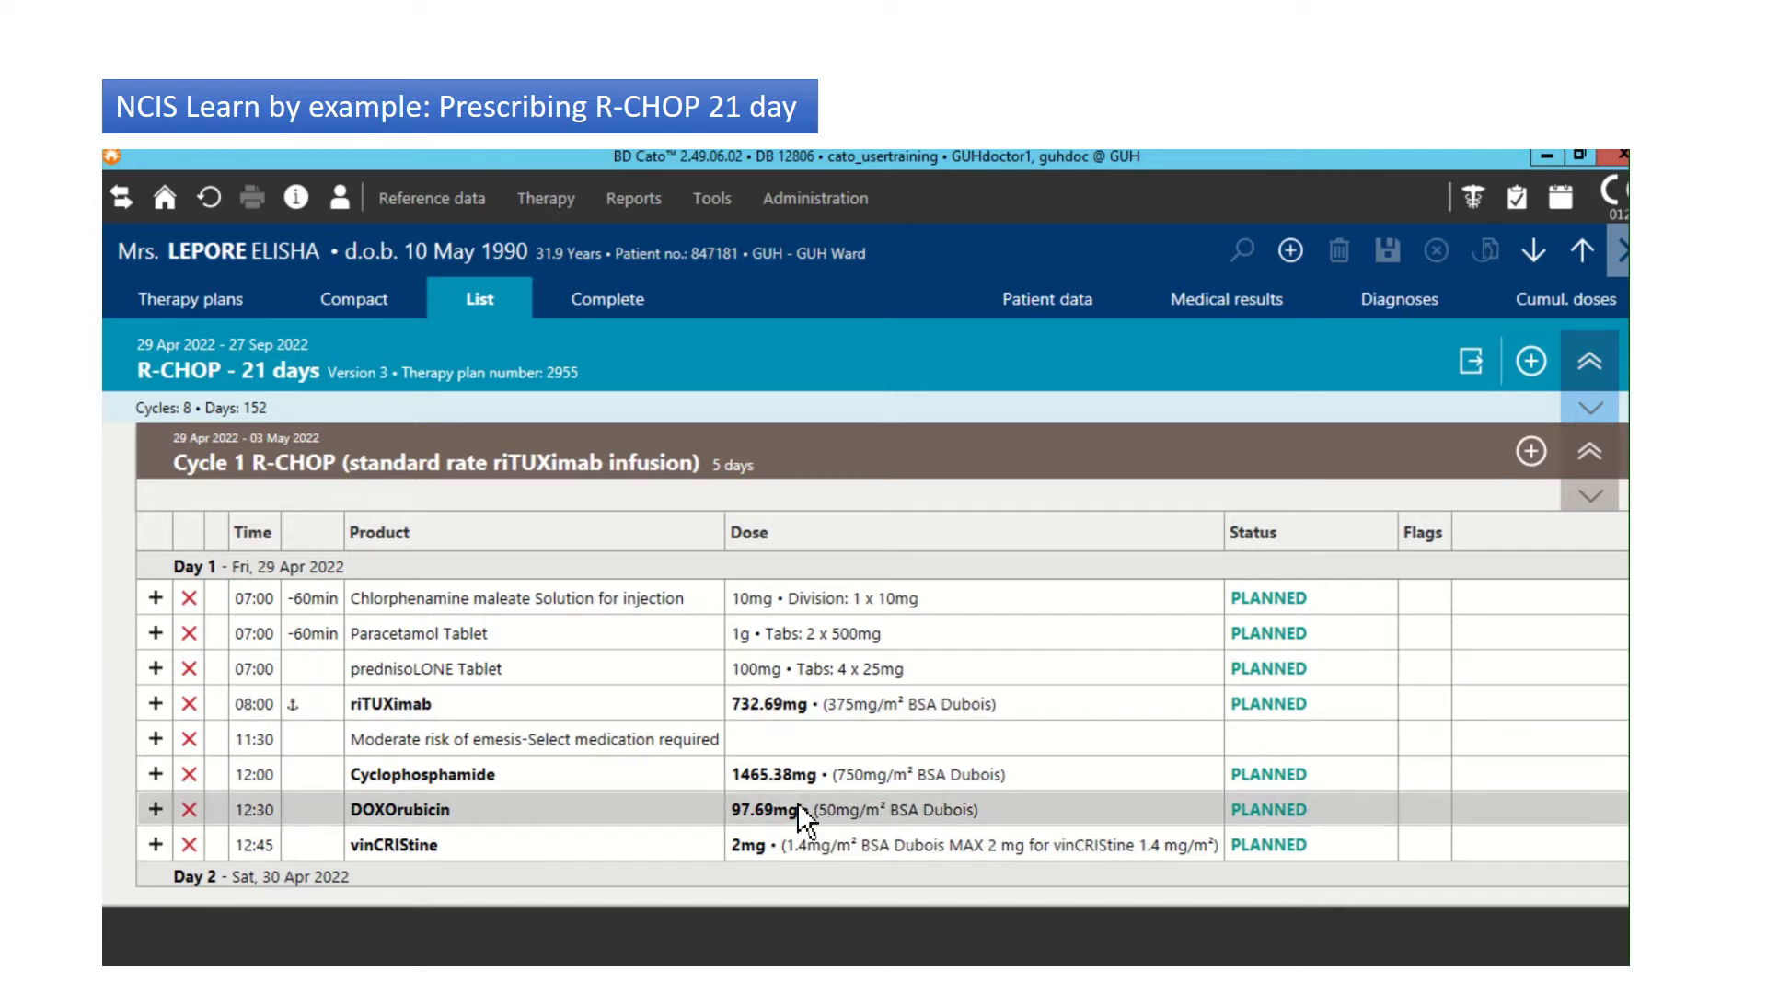
pyautogui.click(765, 782)
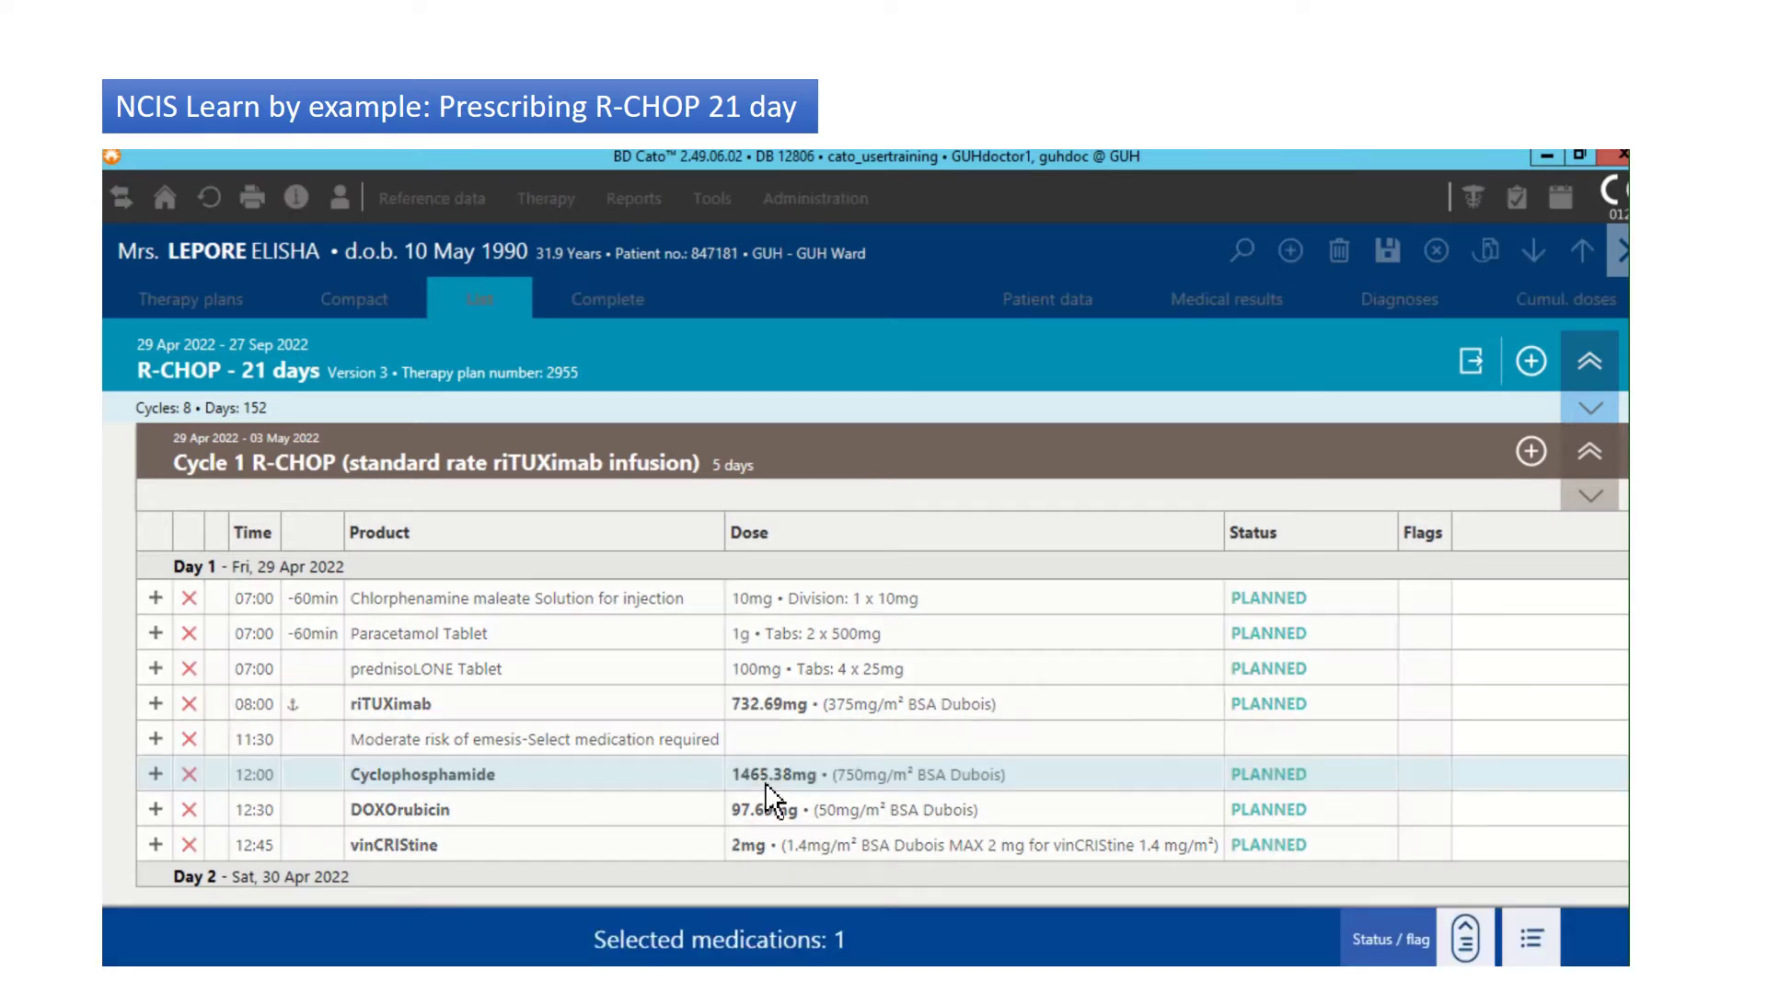
# Step: Set Cycle 1 Cyclophosphamide to 75% (1099.03mg) for this dose only
pyautogui.doubleClick(772, 799)
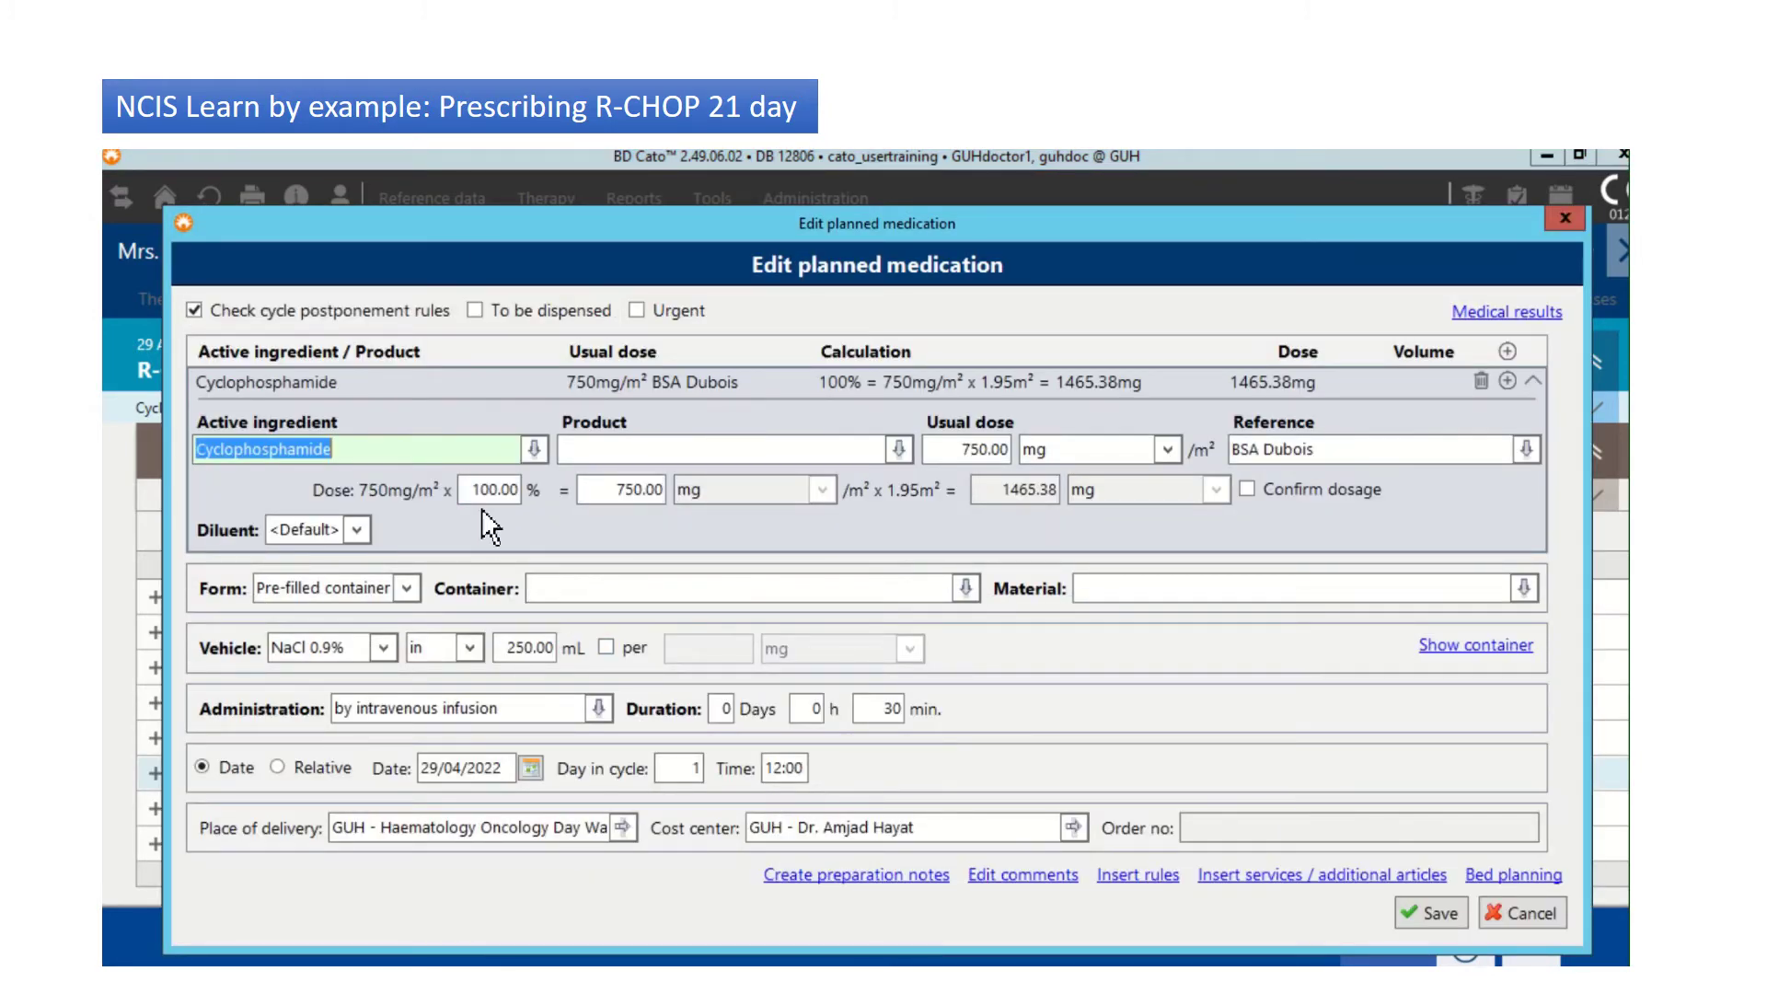
pyautogui.click(479, 495)
pyautogui.write('75')
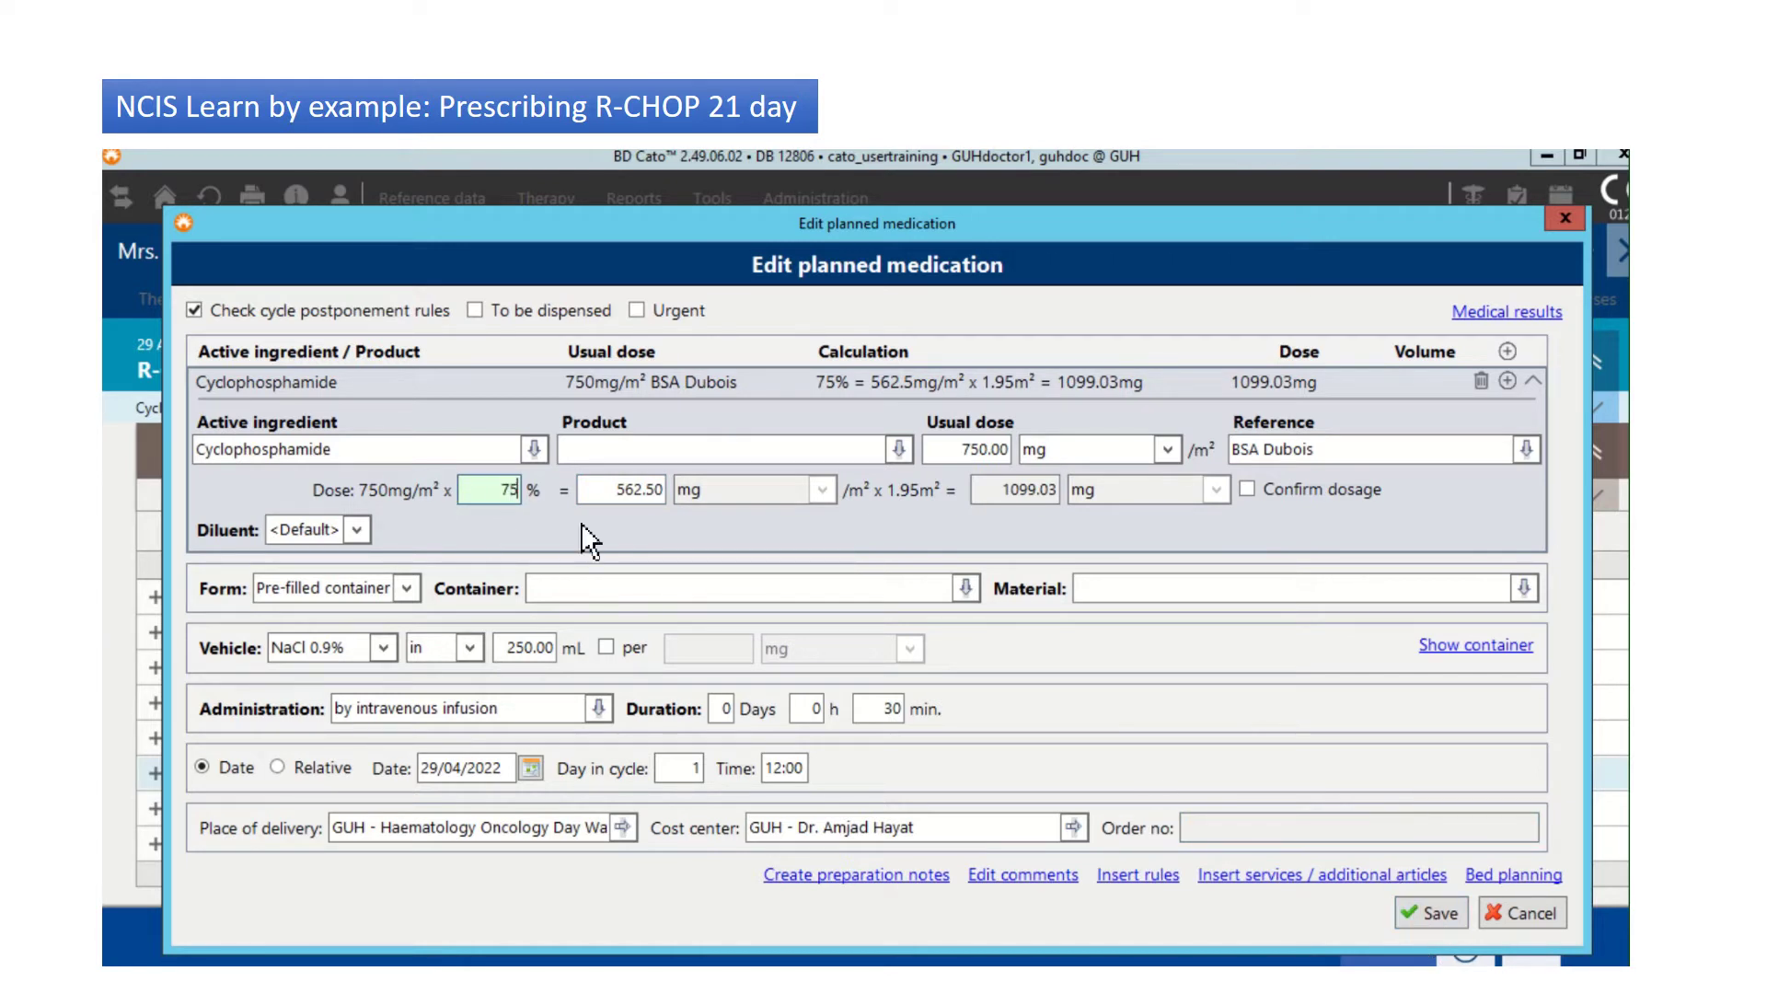
pyautogui.click(1429, 913)
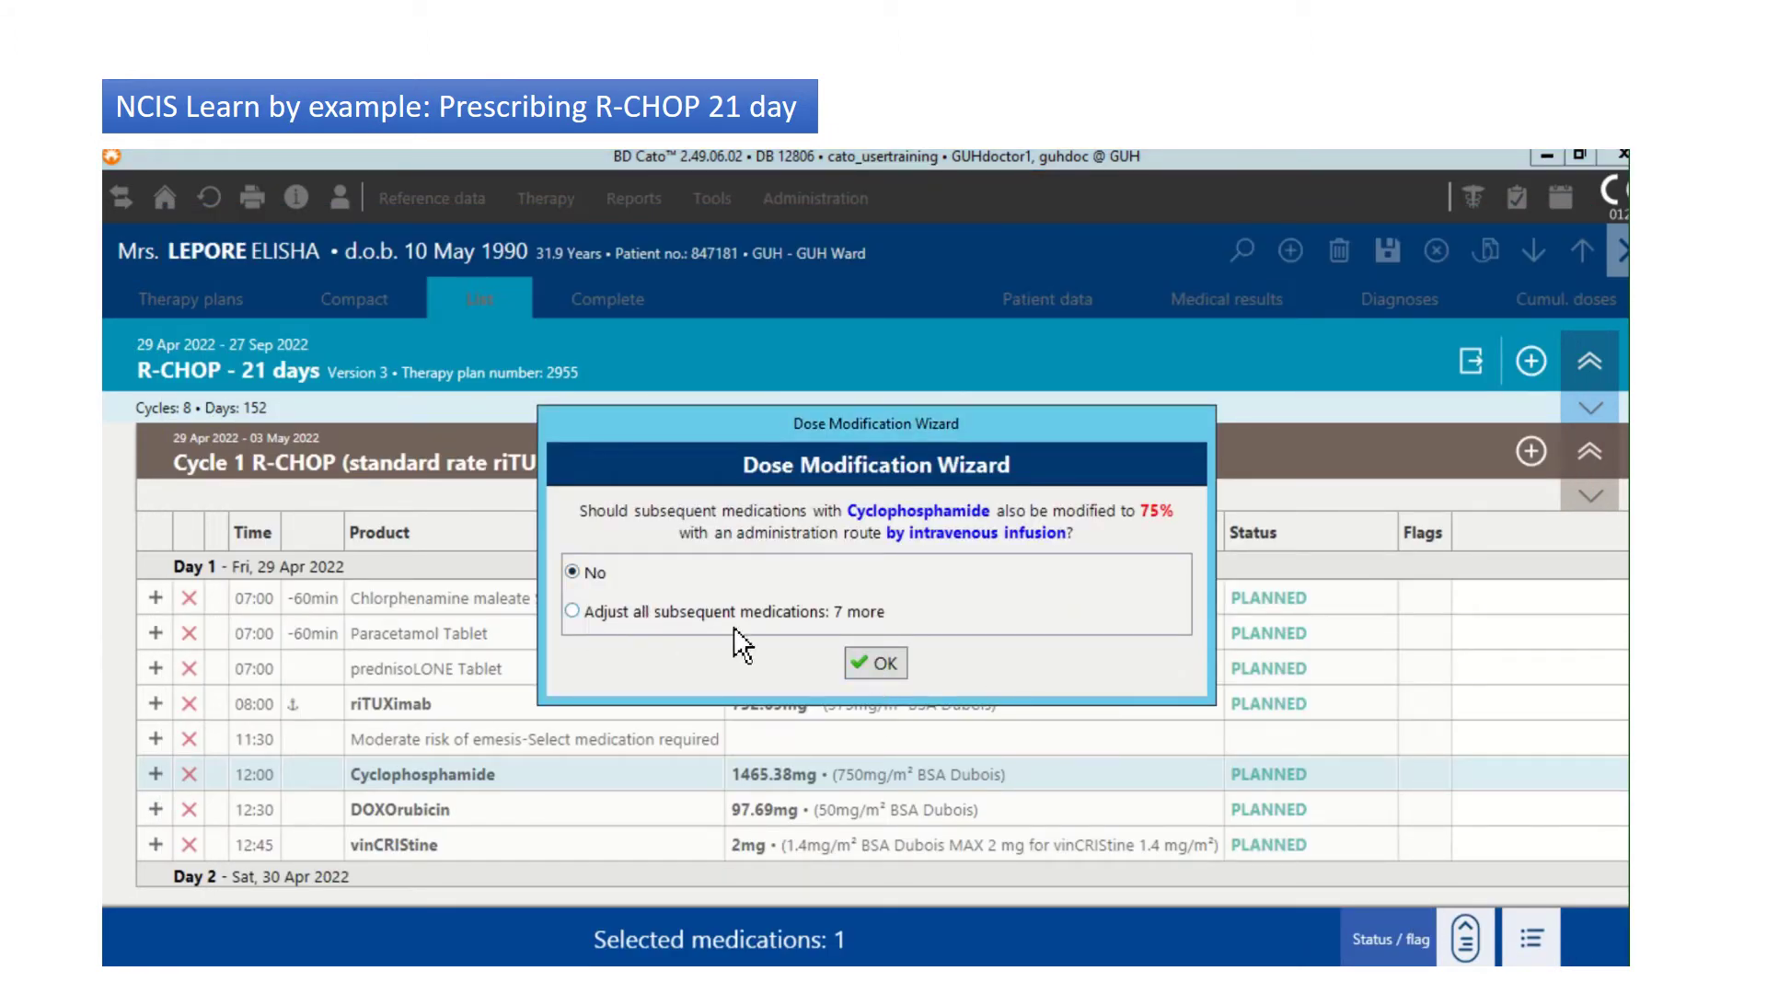
pyautogui.click(876, 665)
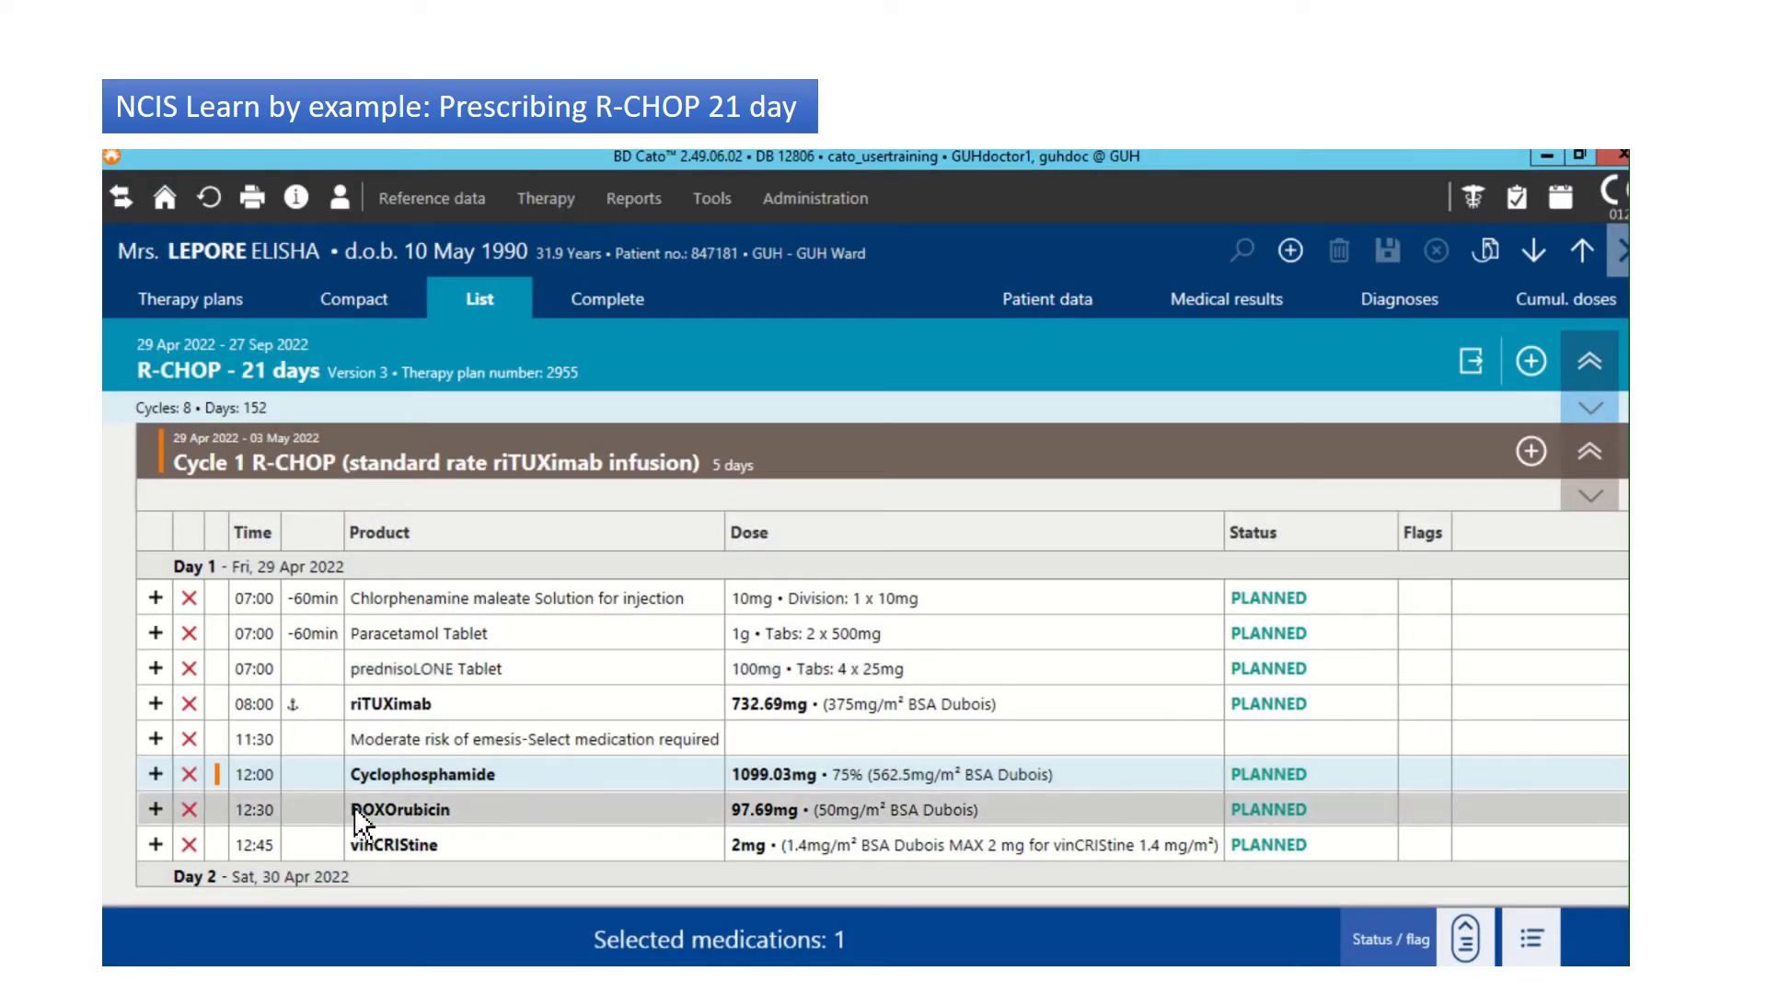
pyautogui.moveTo(226, 779)
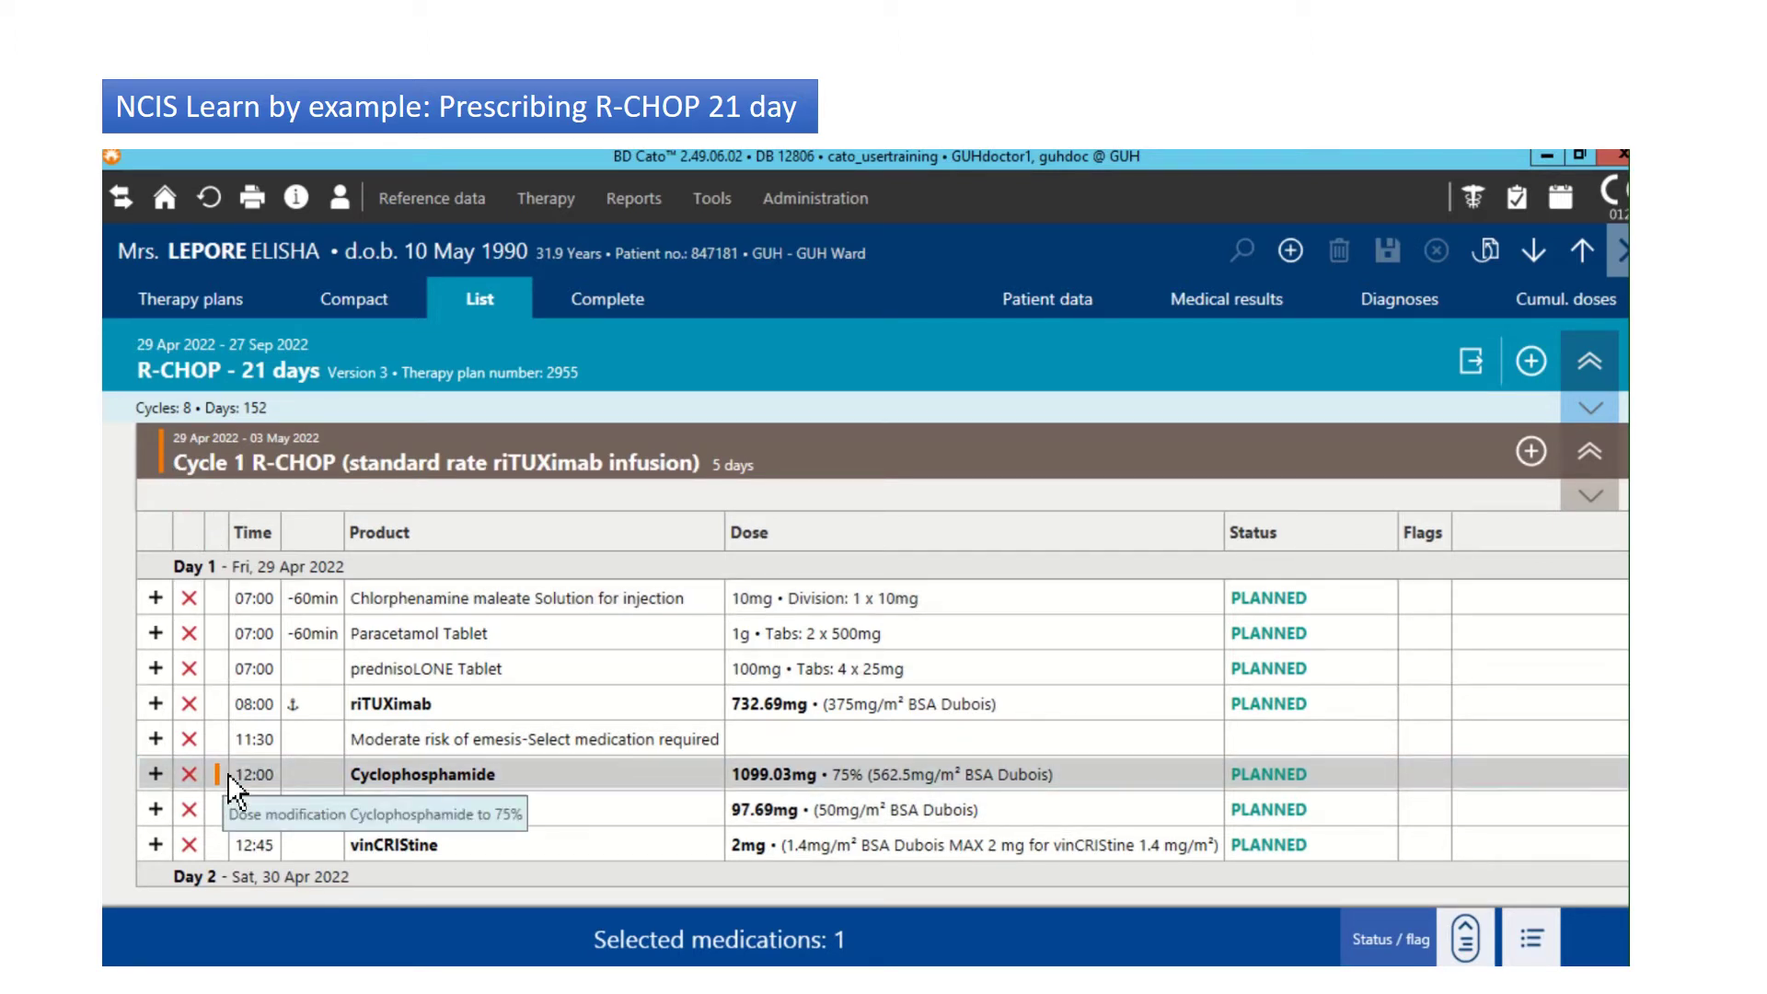
# Step: Set Cycle 1 DOXOrubicin to 50% (48.85mg) and apply it to all subsequent doses
pyautogui.doubleClick(716, 821)
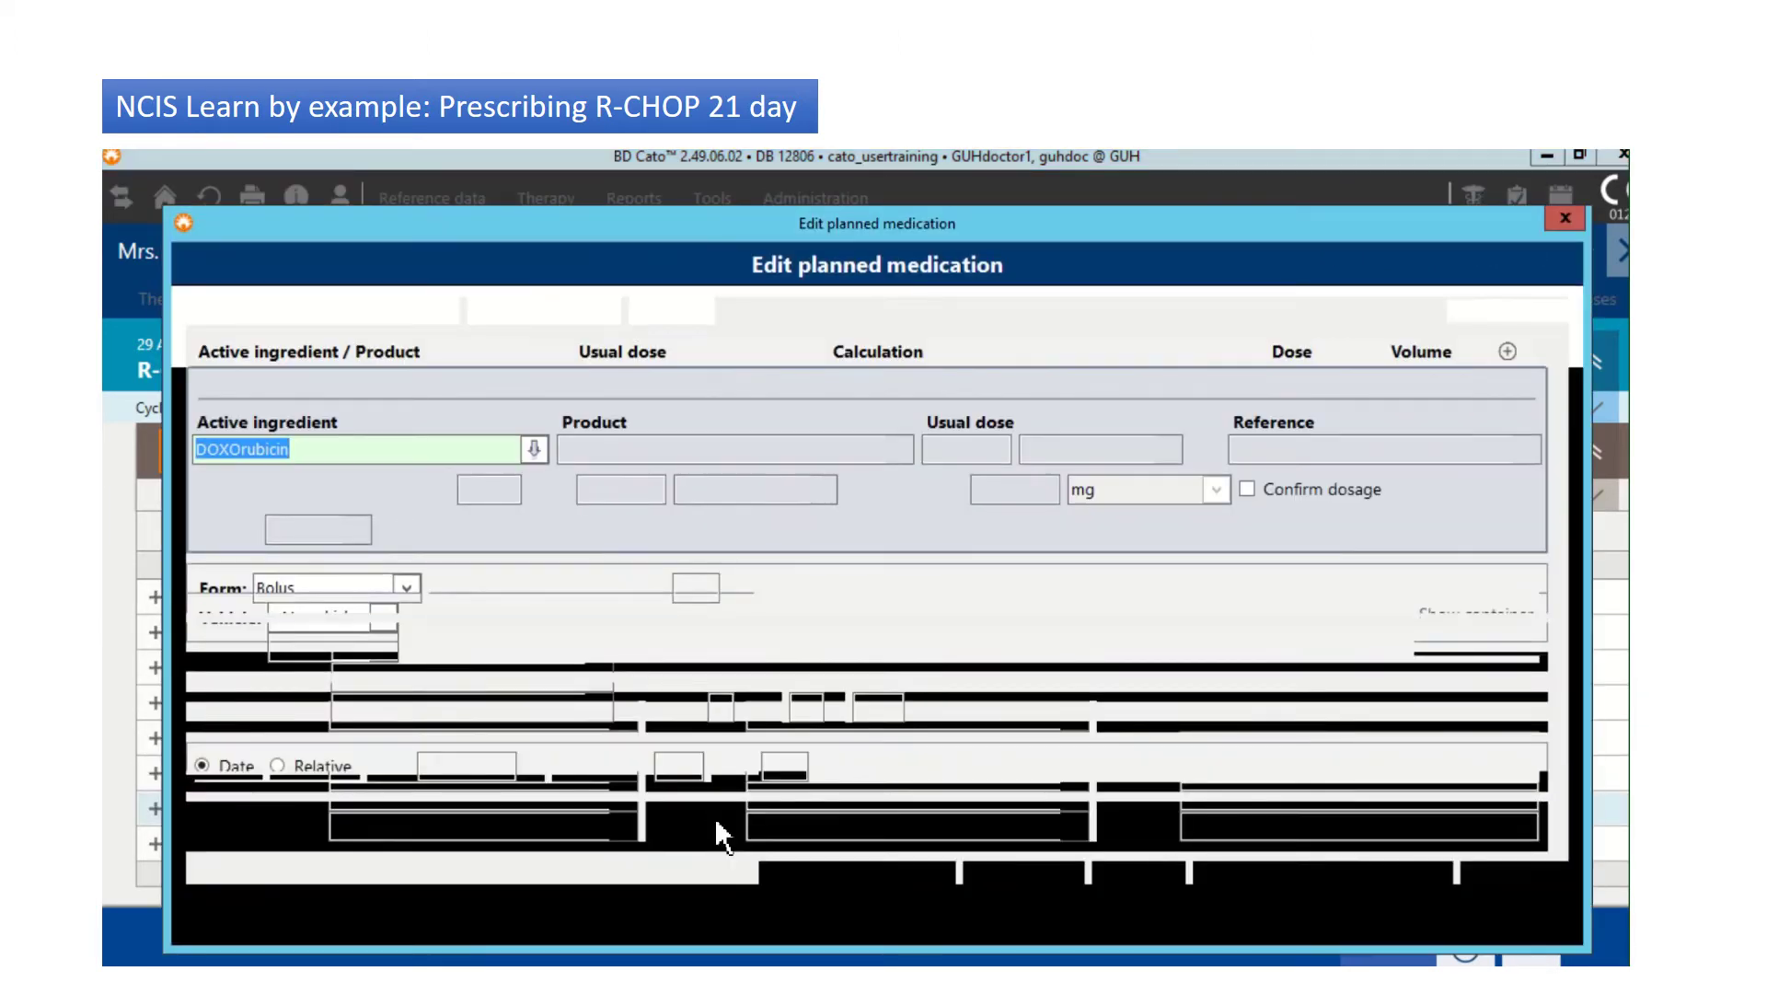
pyautogui.click(488, 495)
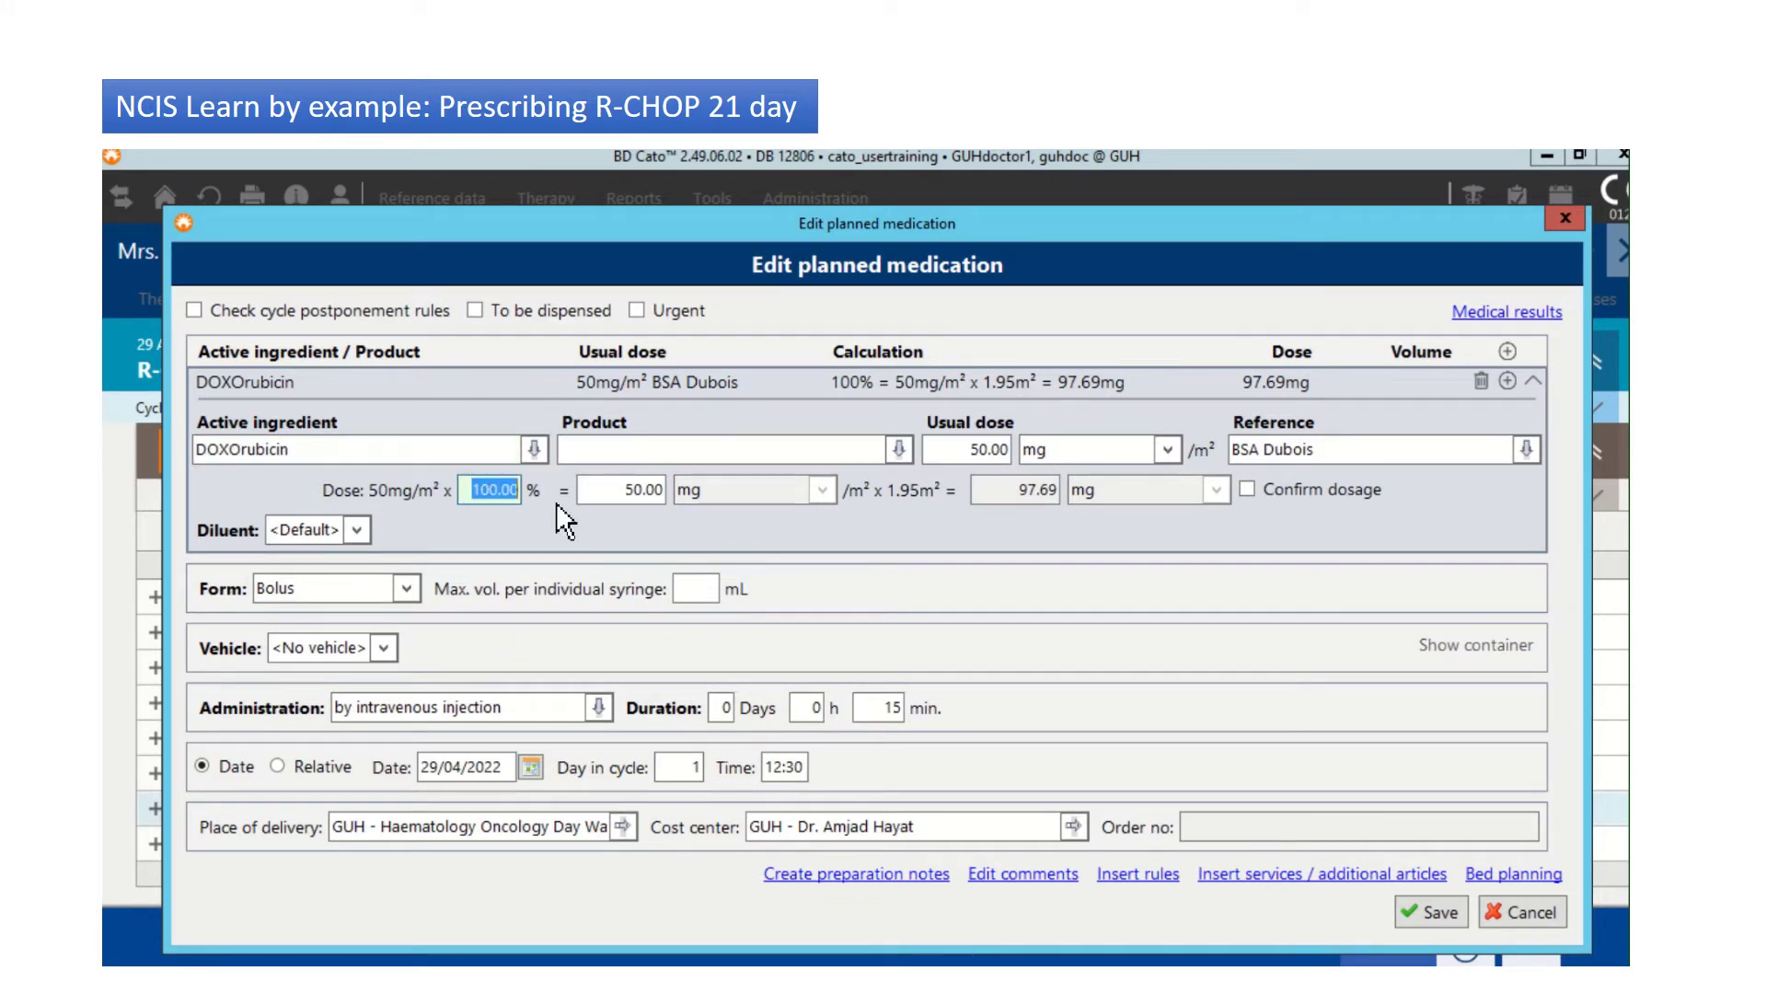
pyautogui.write('50')
pyautogui.press('Tab')
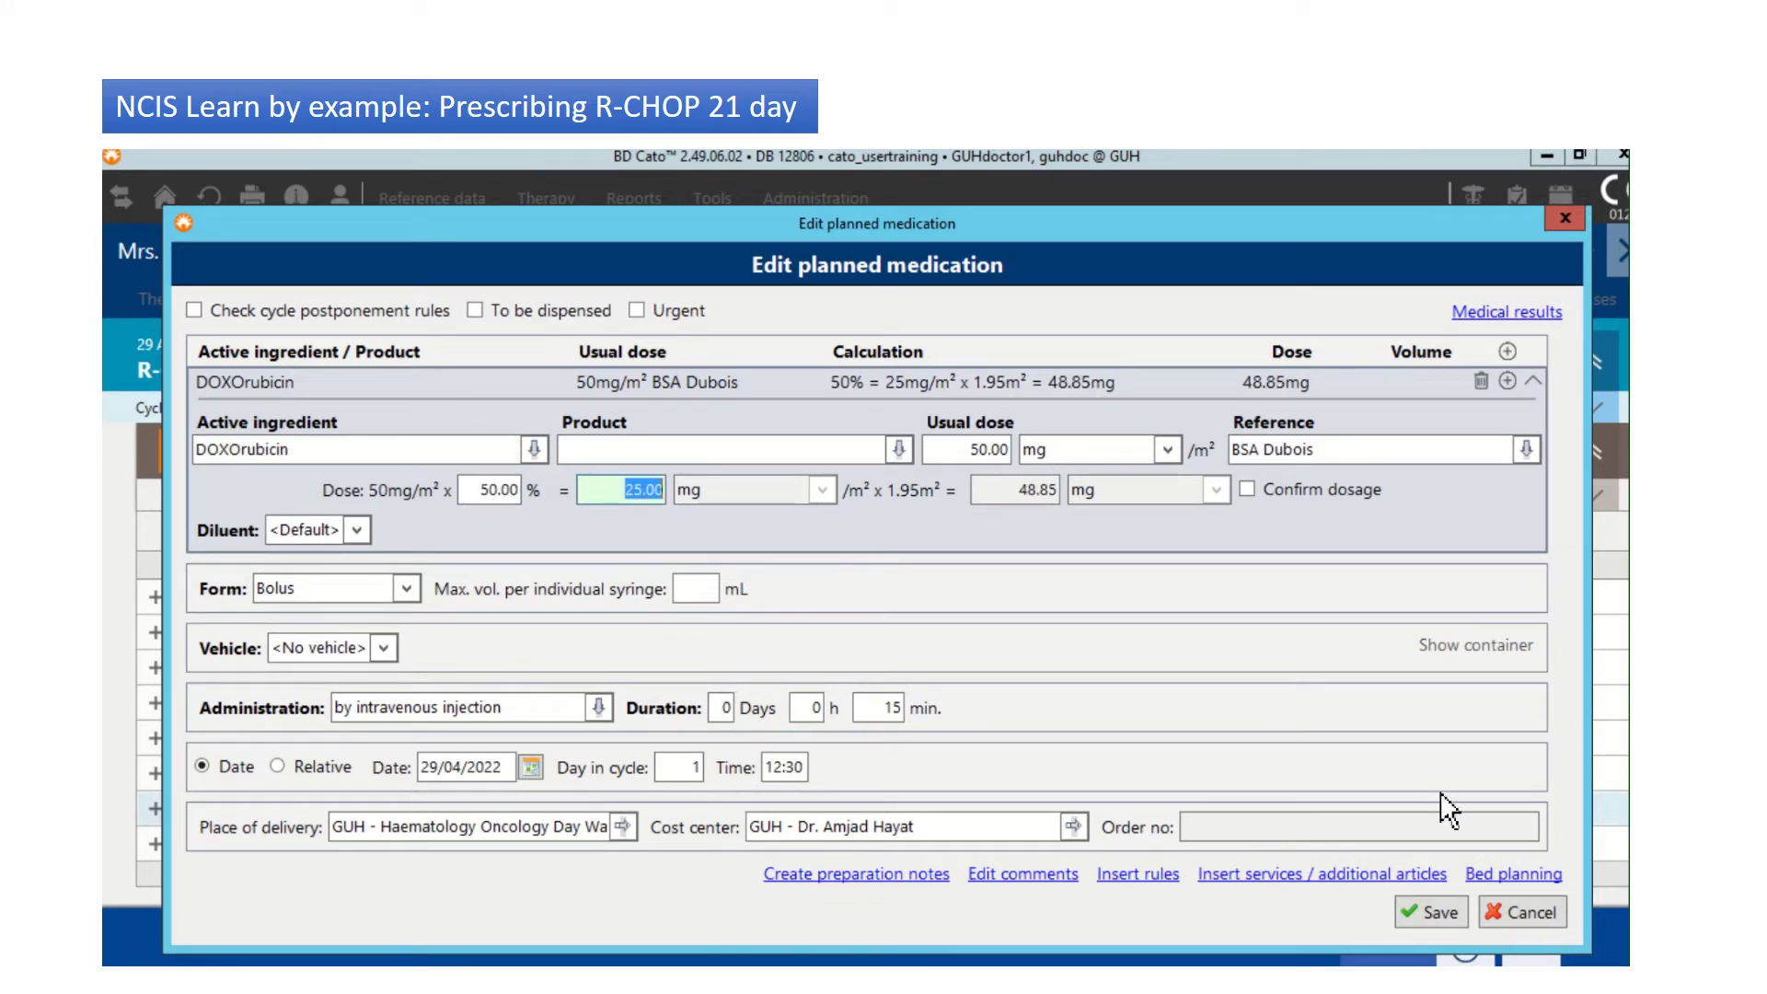
pyautogui.click(1444, 914)
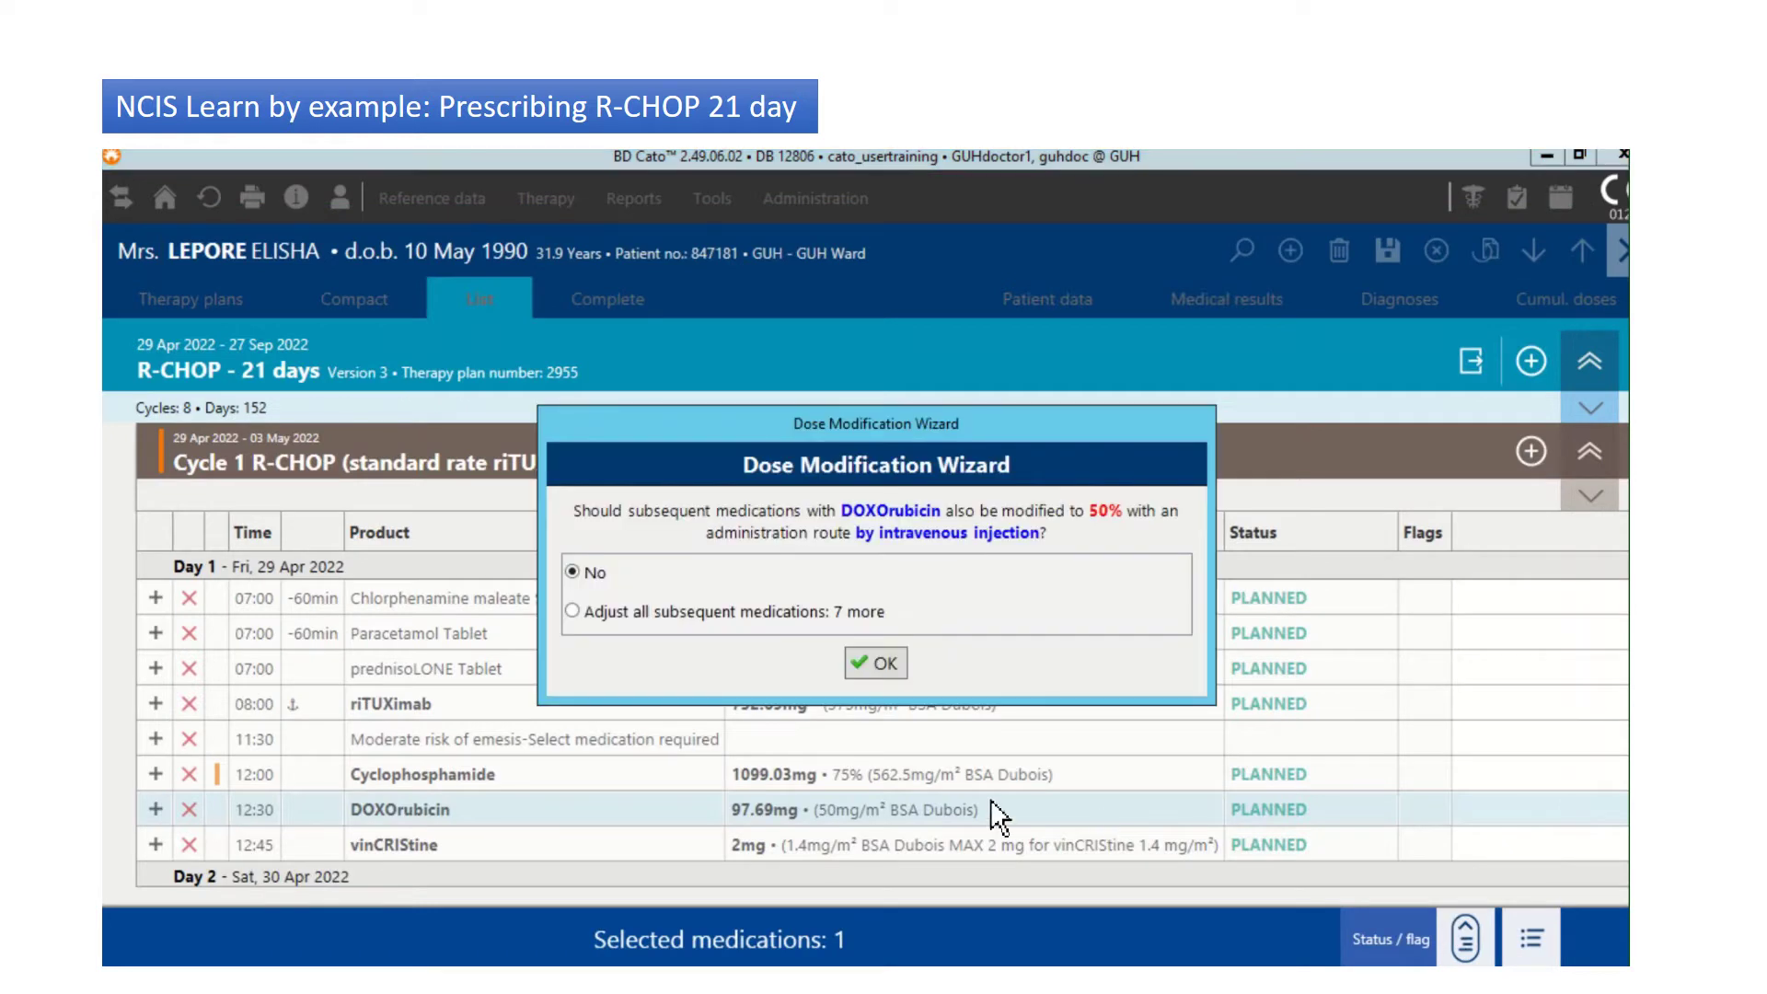
pyautogui.click(575, 613)
pyautogui.click(876, 663)
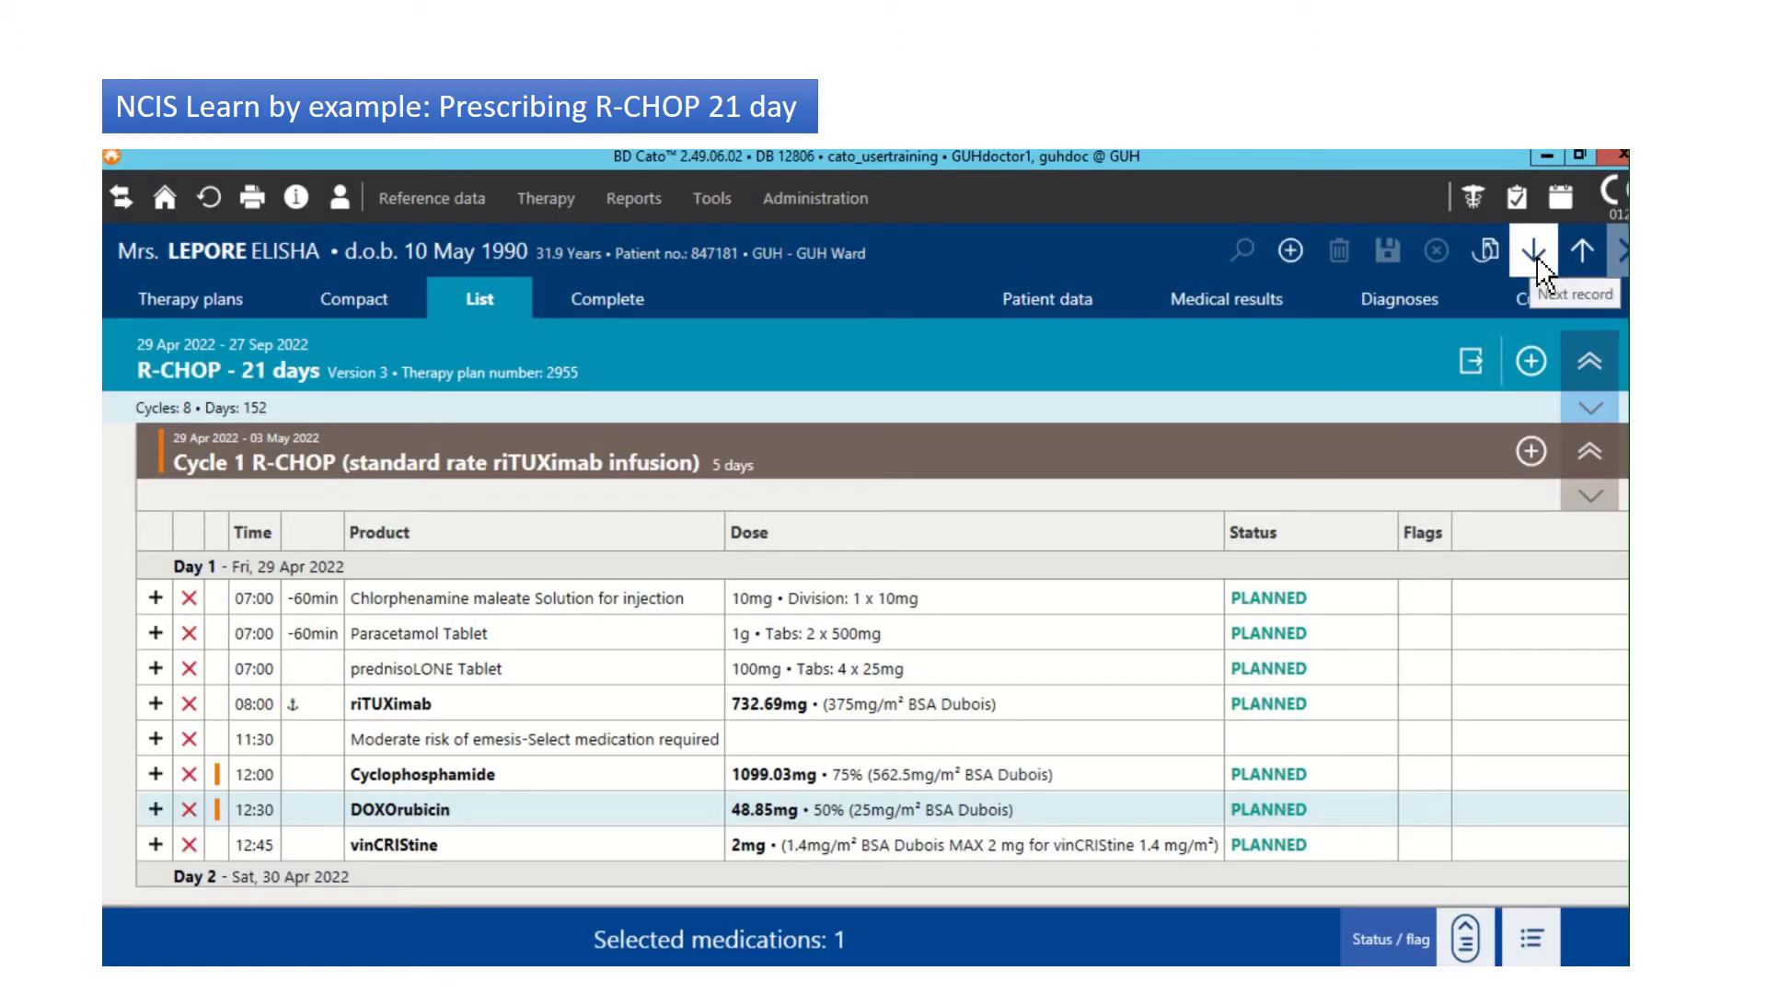
# Step: Rename Cycle 1 to 'Cycle 1 R-CHOP (standard rate riTUXimab infusion) on CLADDAGH WARD' and save
pyautogui.rightClick(970, 456)
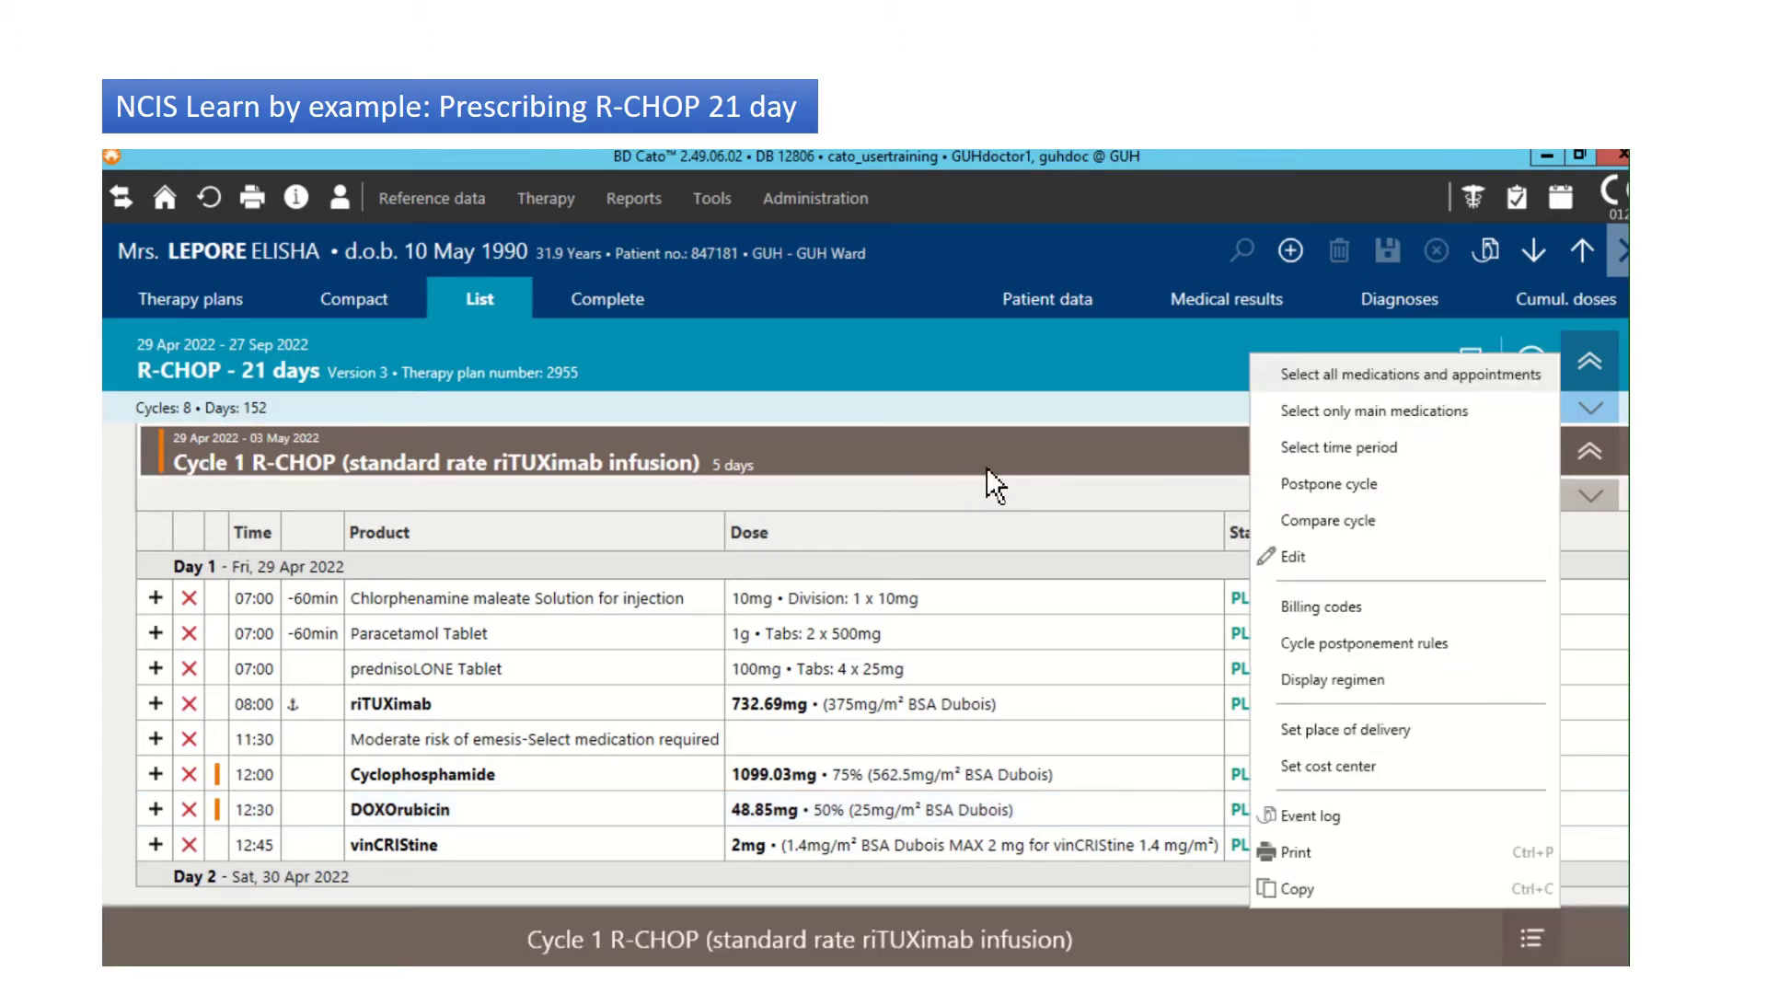
pyautogui.click(1302, 556)
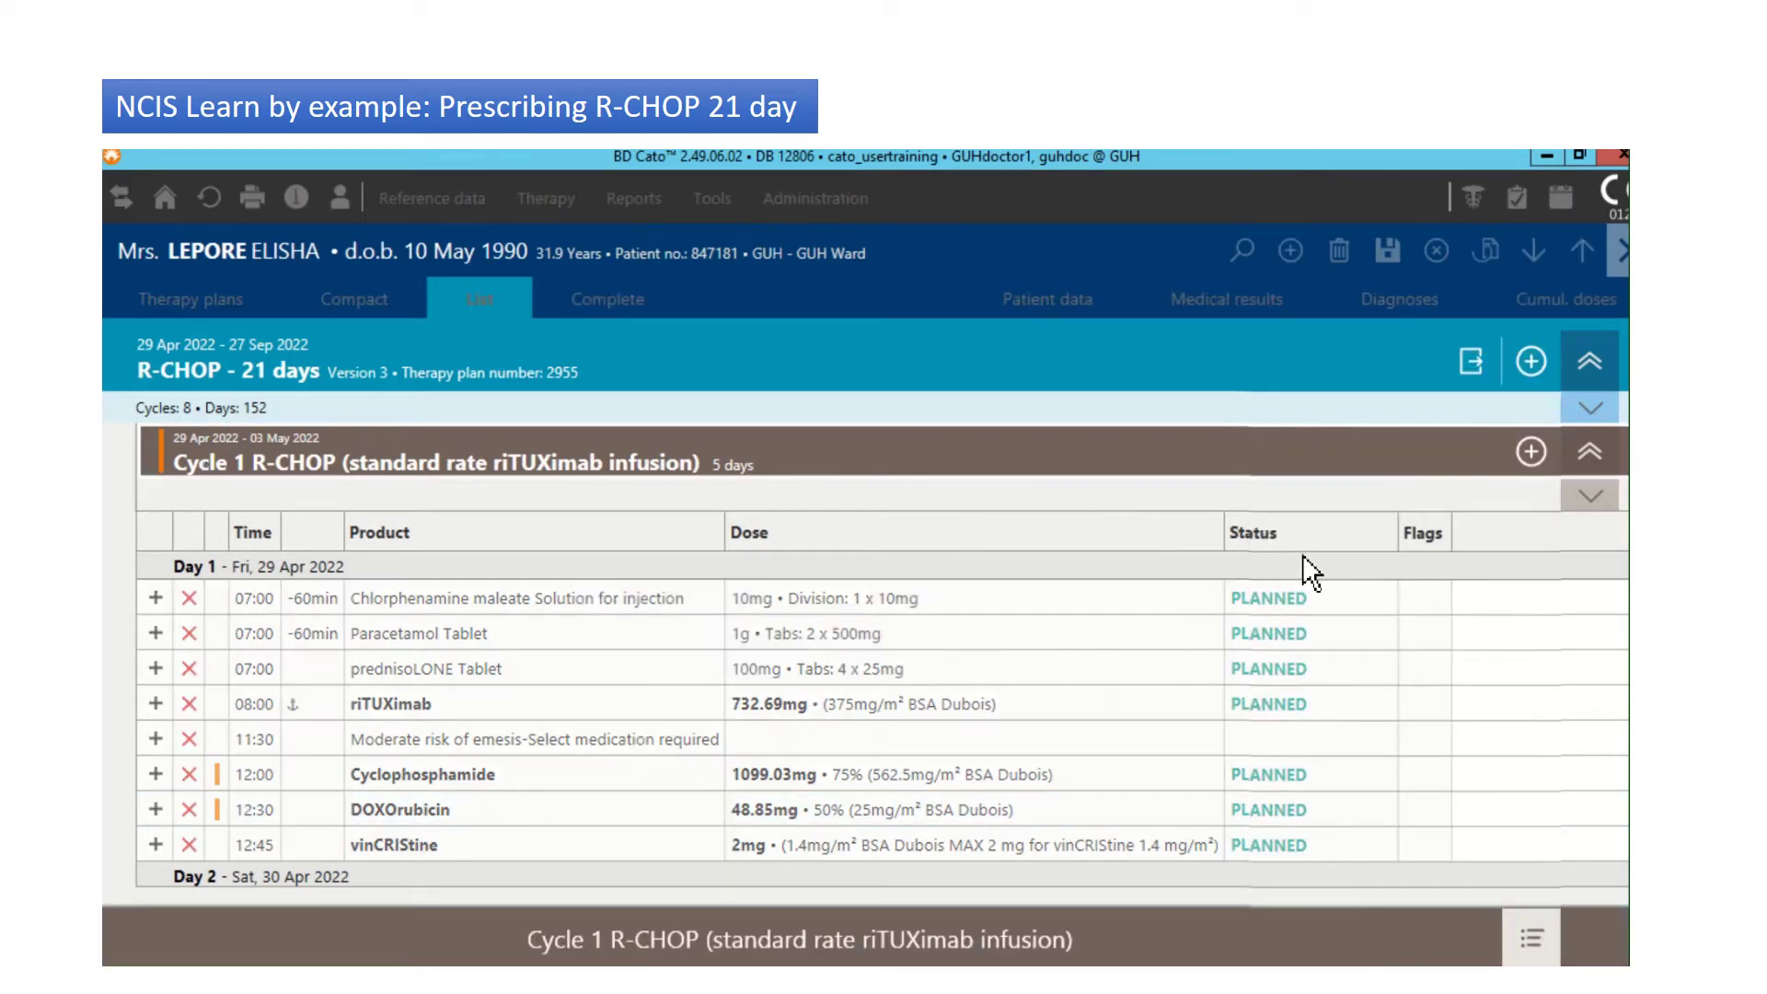
pyautogui.write('on CLADDAGH WARD')
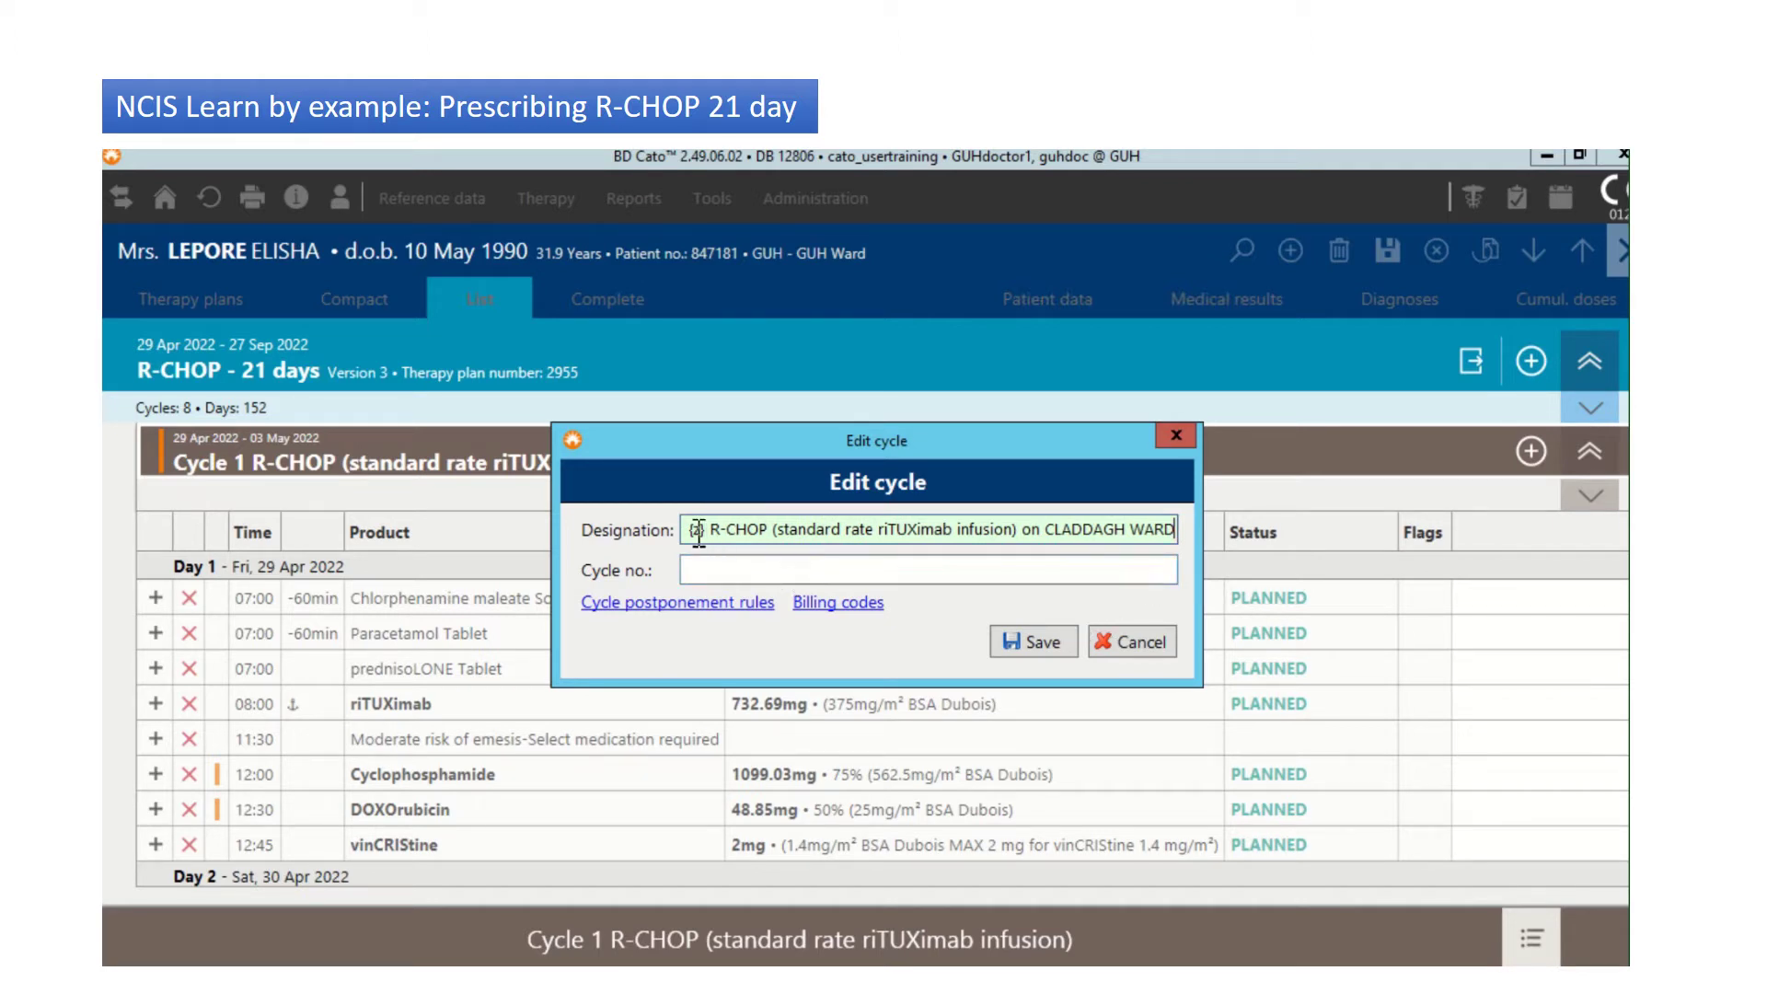
pyautogui.press('Home')
pyautogui.write('Cycle')
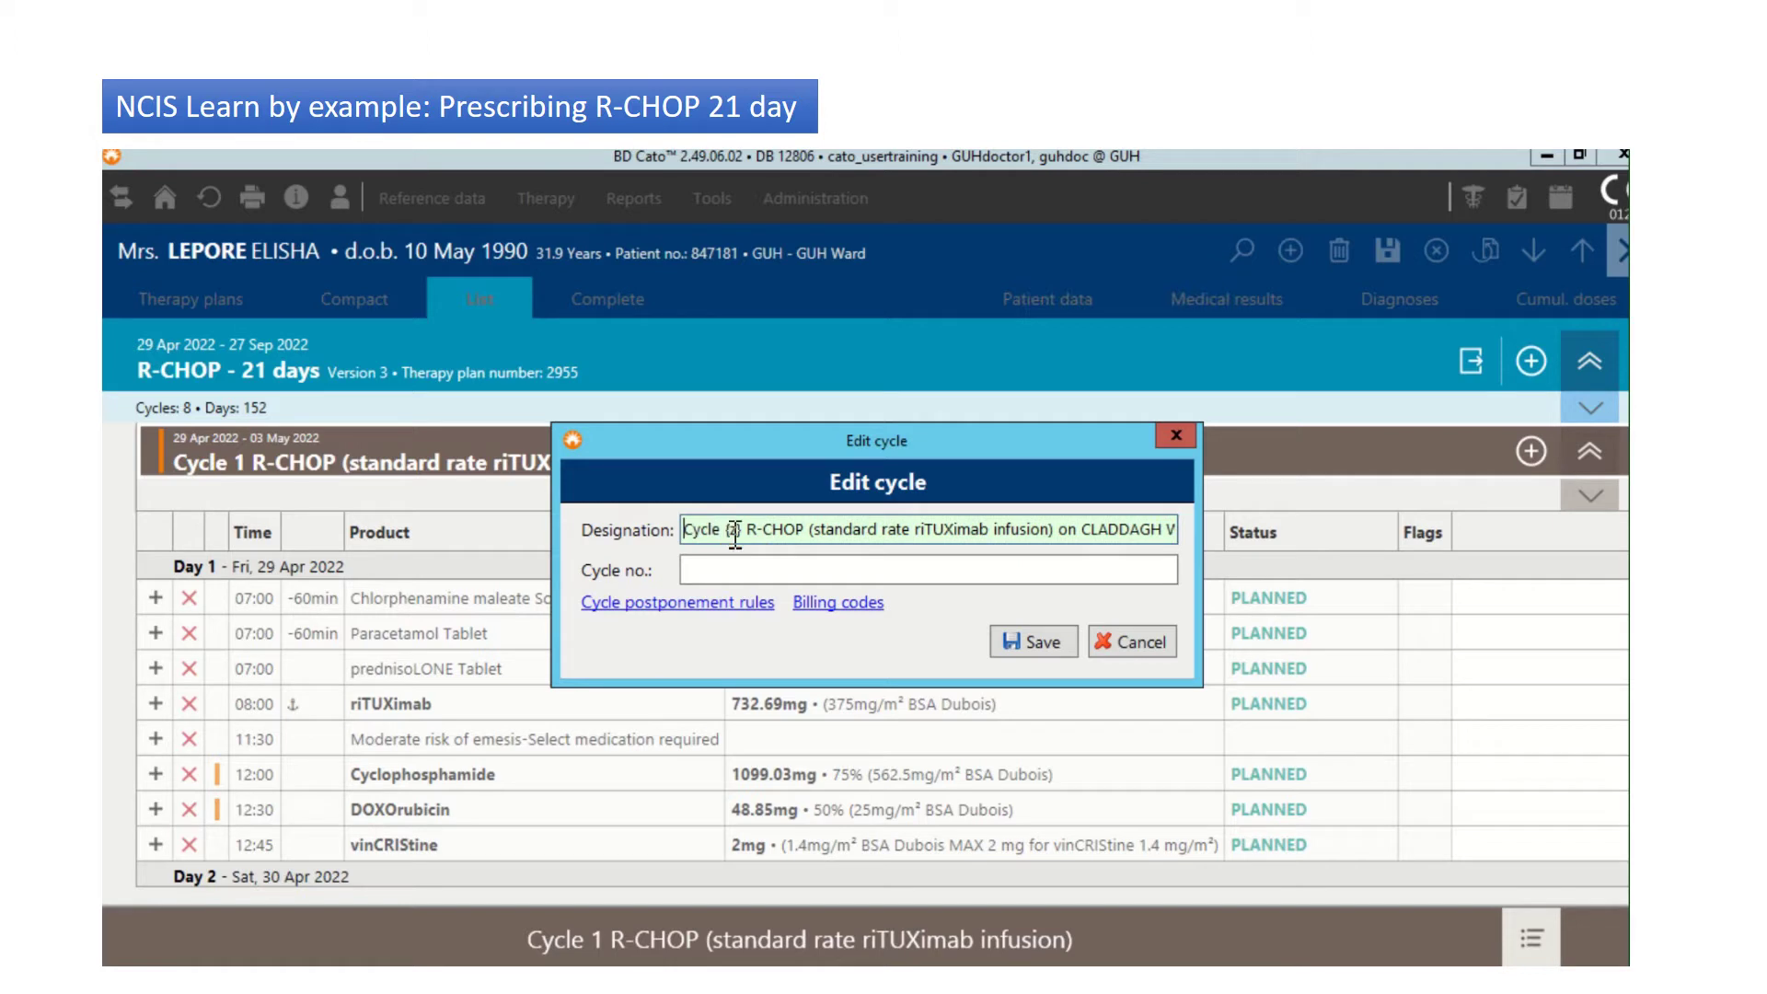
pyautogui.doubleClick(732, 532)
pyautogui.doubleClick(733, 531)
pyautogui.click(1067, 643)
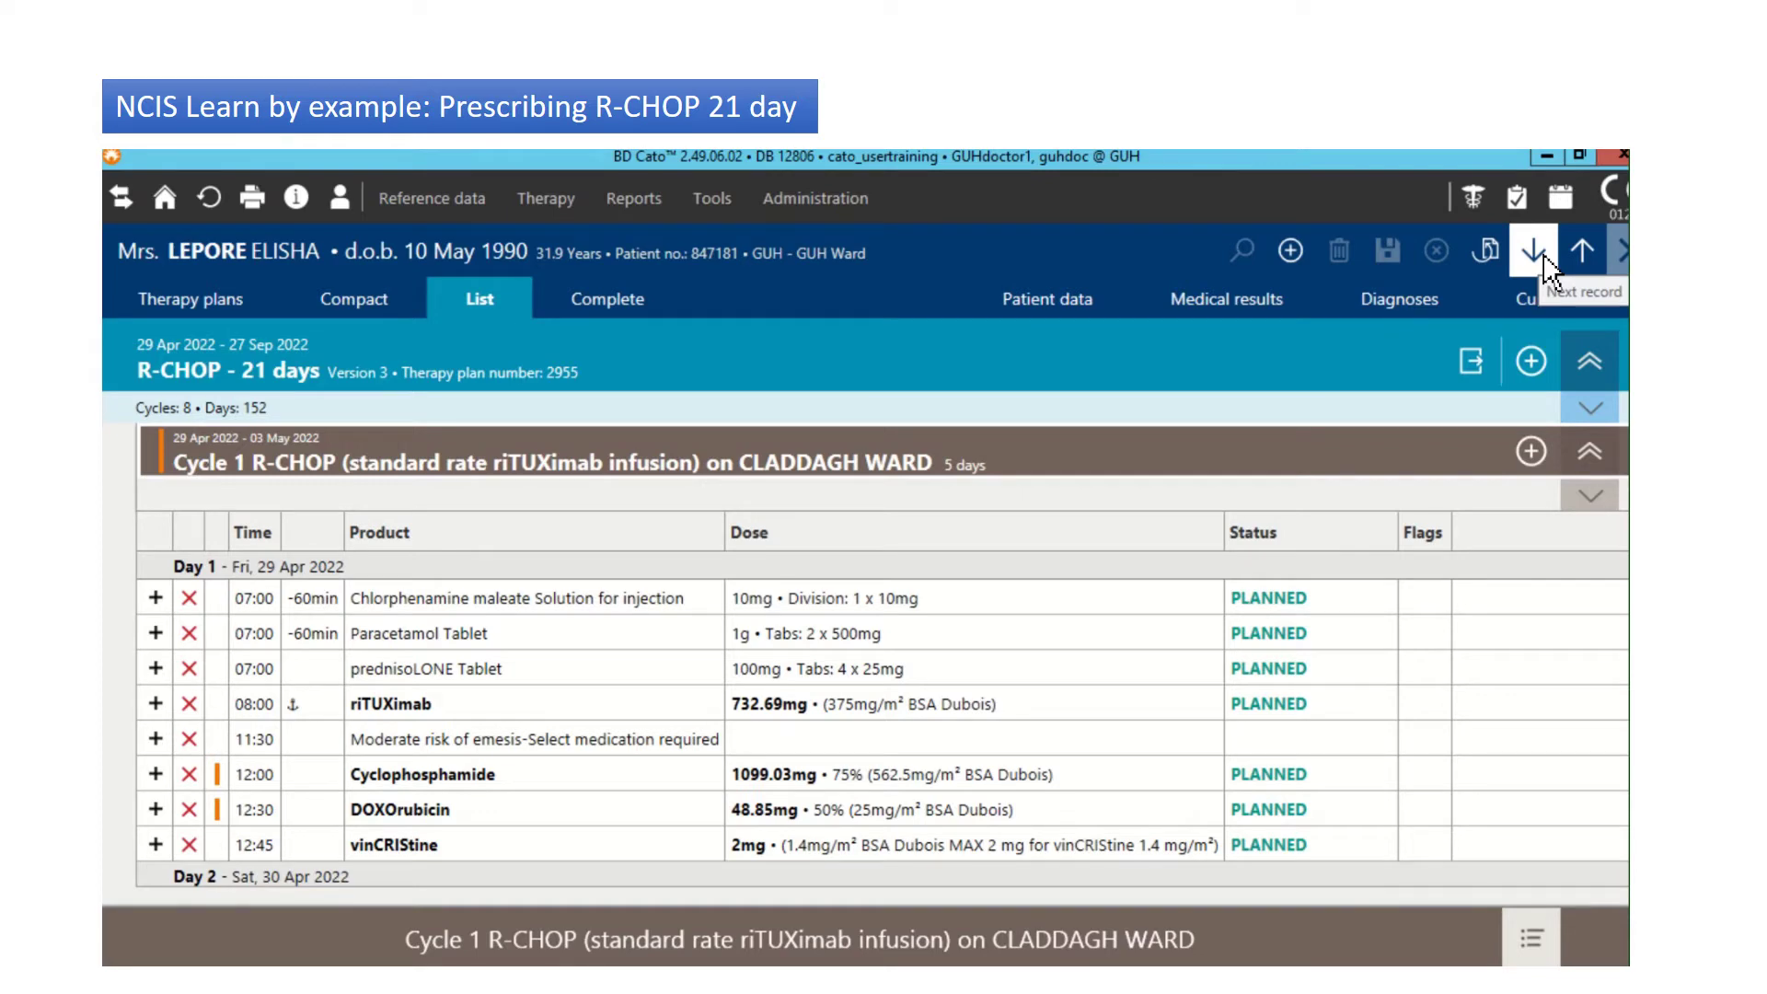
# Step: In the Compact overview, step from Cycle 1 through to Cycle 5 to check its 50% DOXOrubicin dose
pyautogui.click(1543, 254)
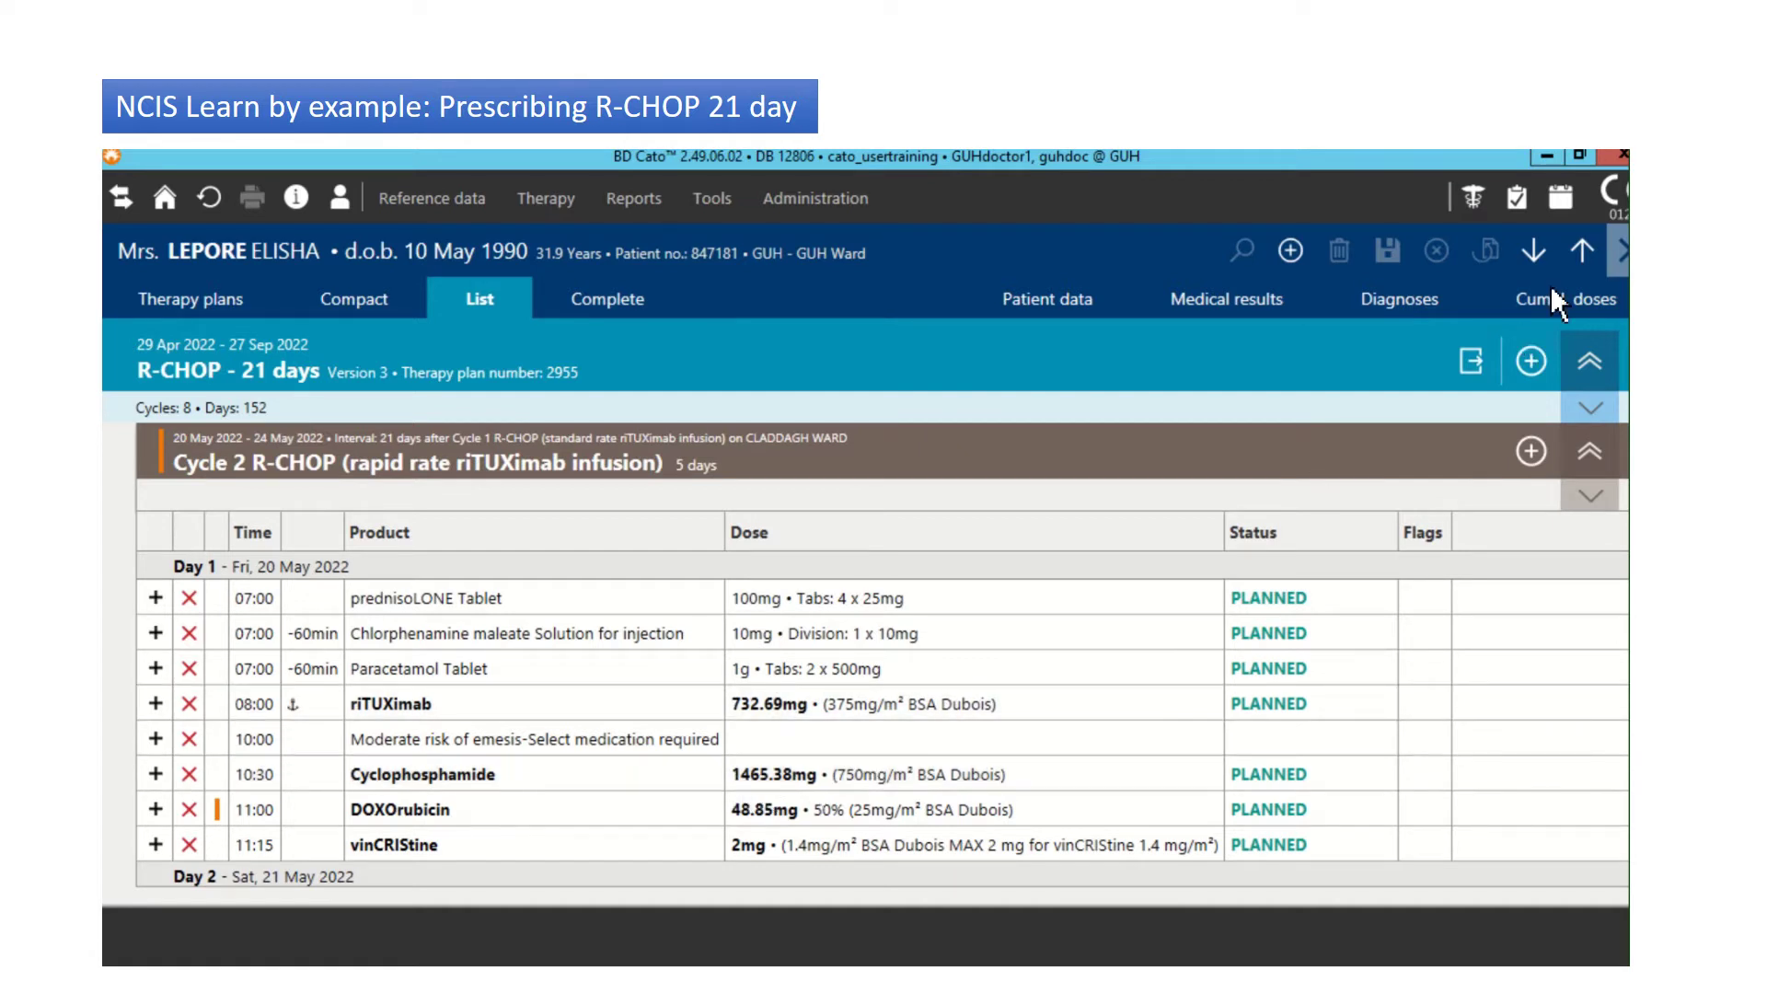
pyautogui.click(374, 305)
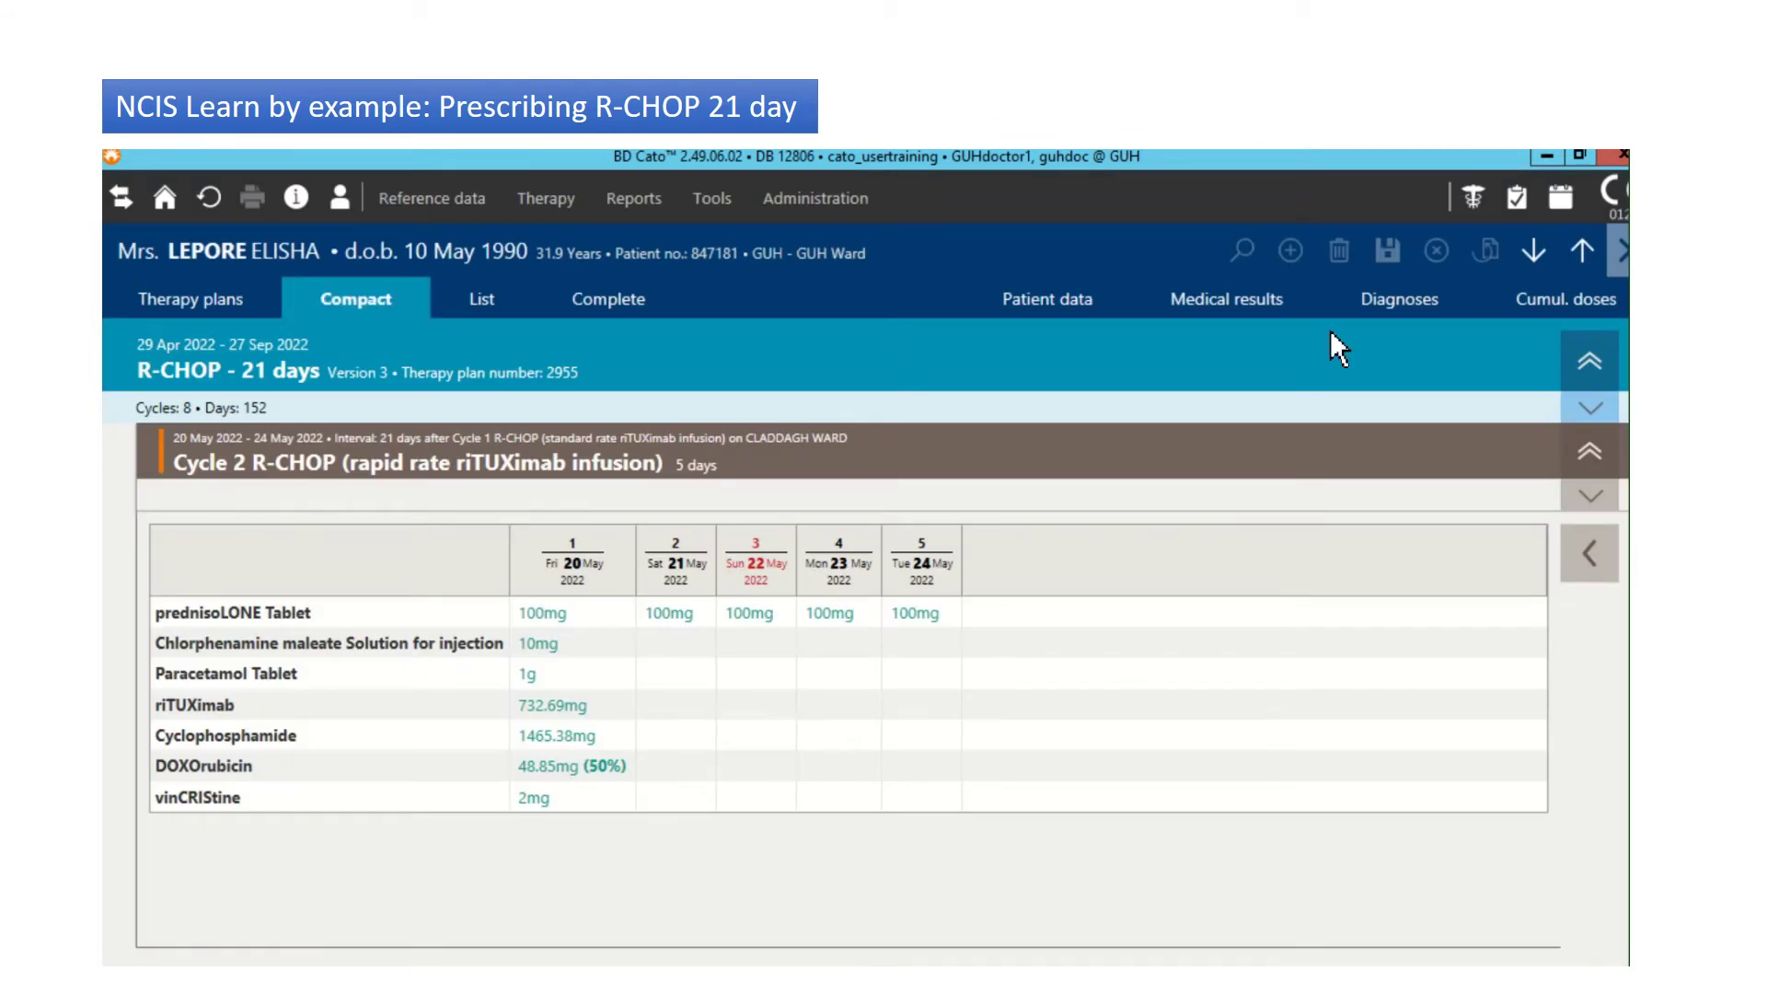
pyautogui.click(1583, 252)
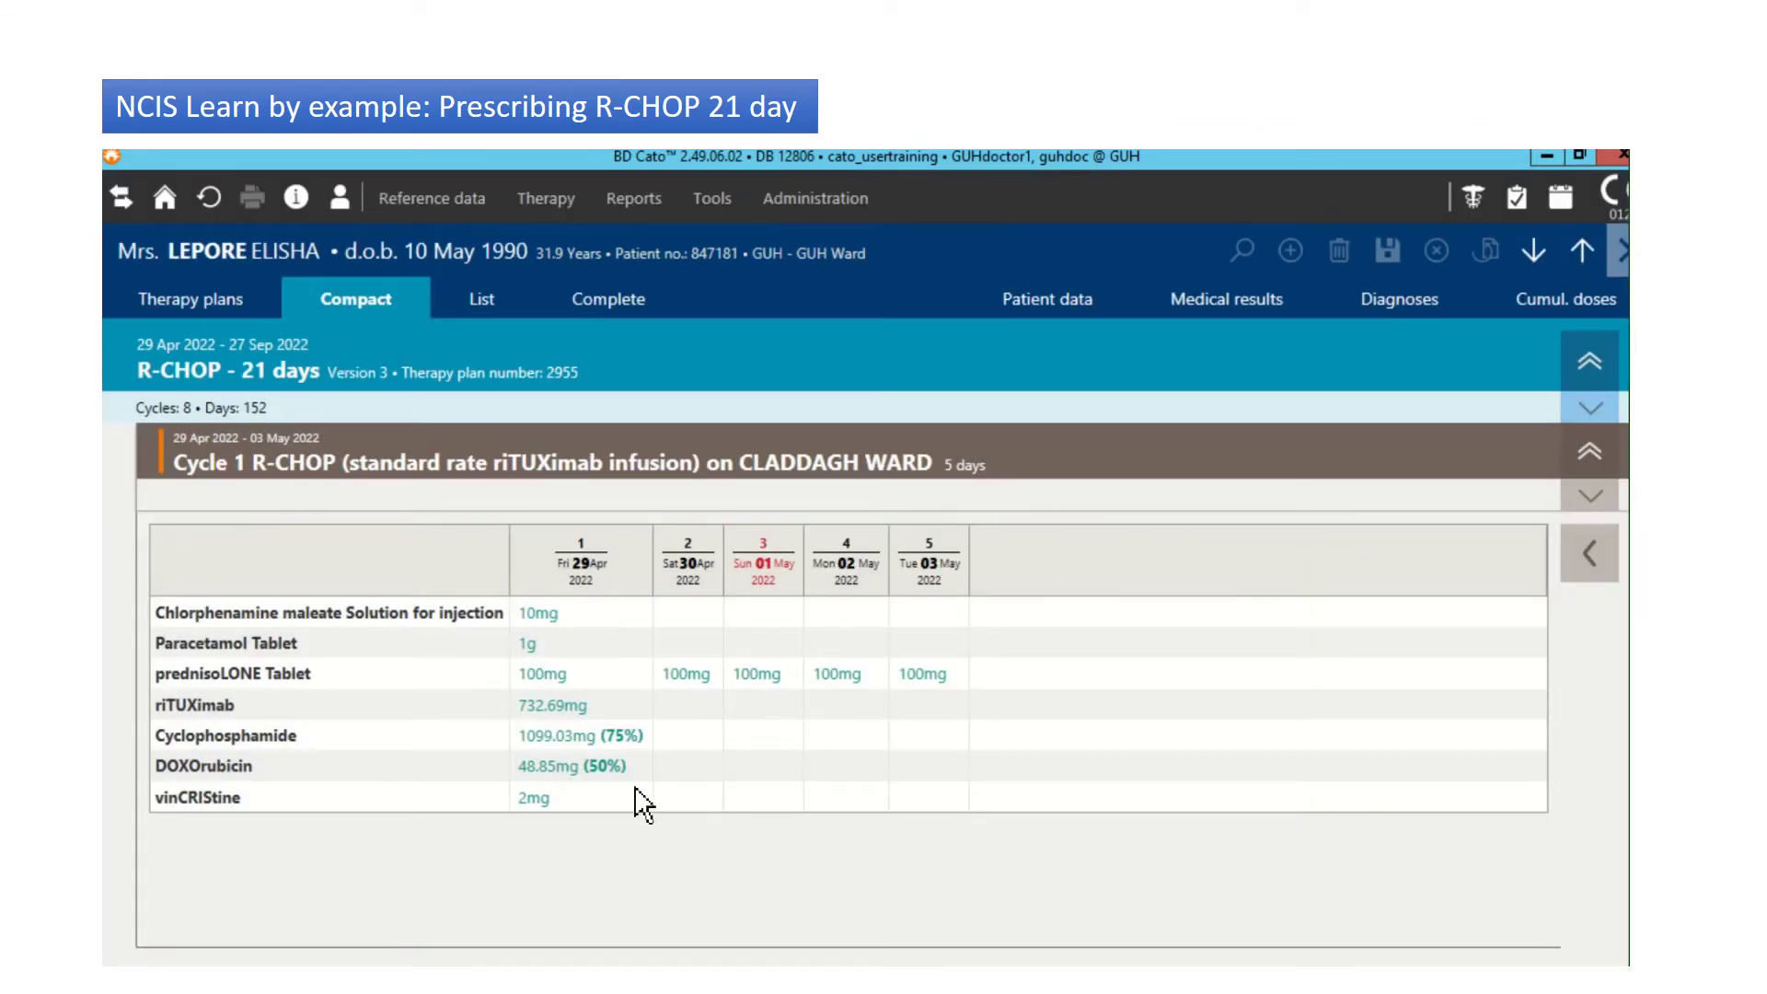
pyautogui.click(1535, 256)
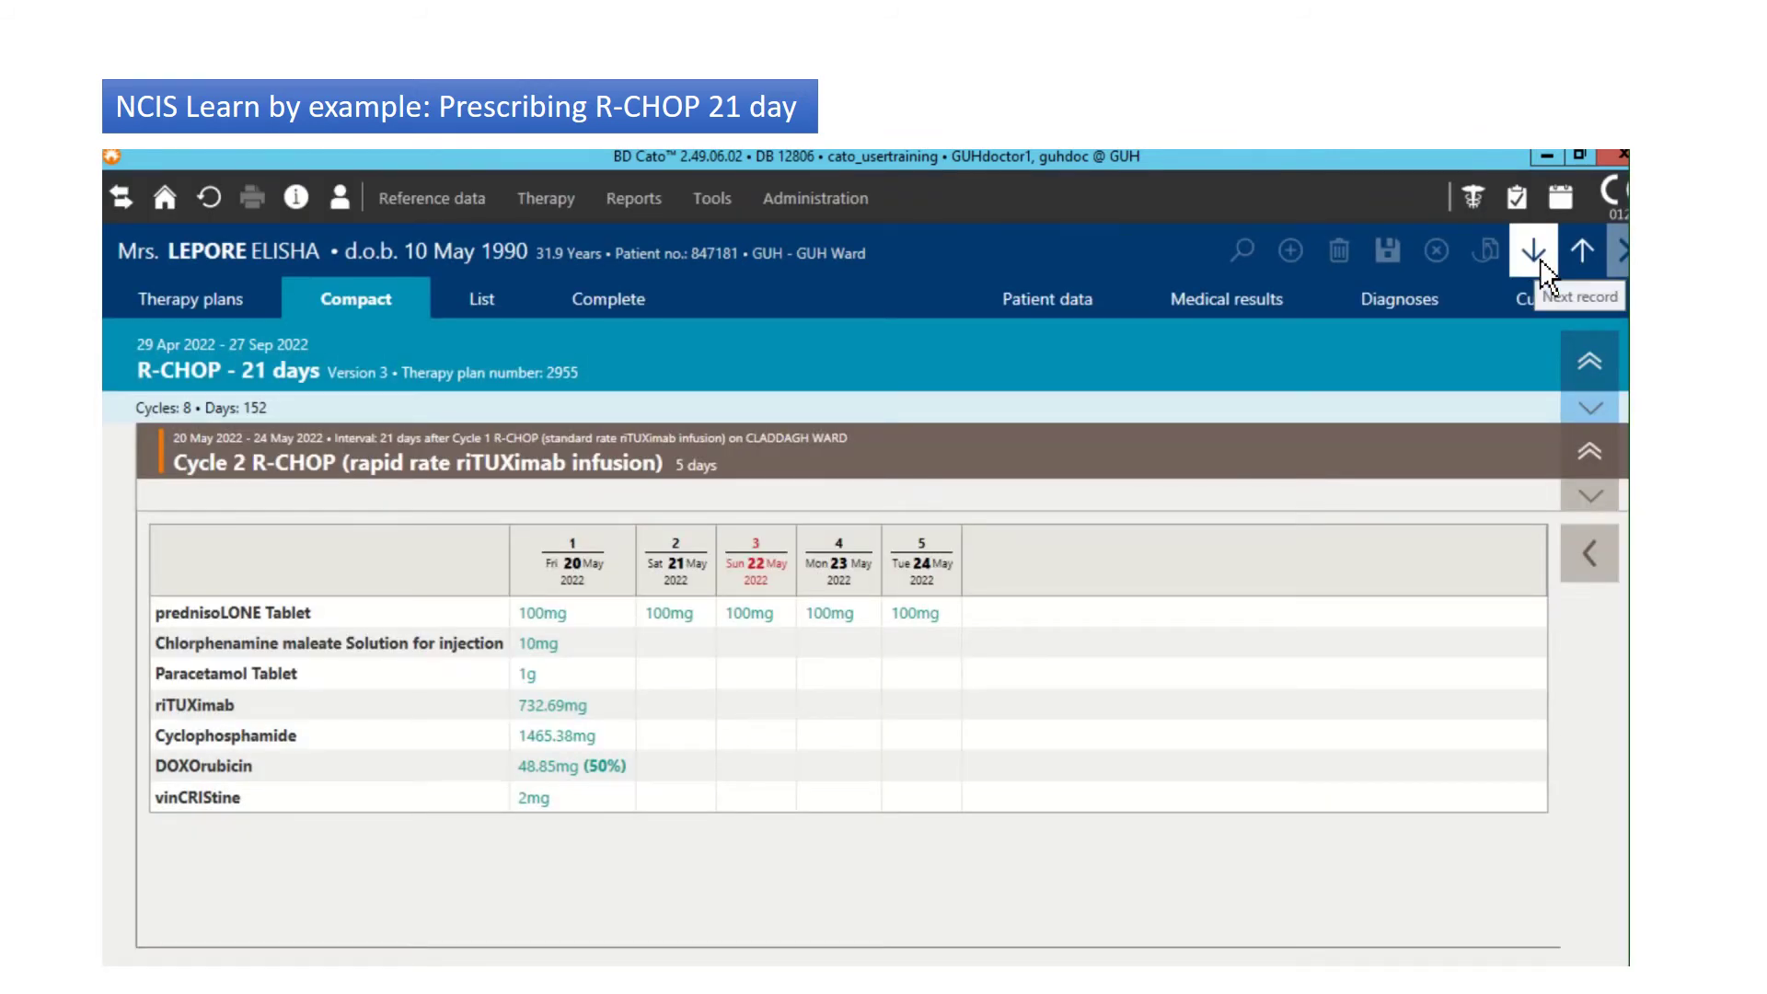
pyautogui.click(1537, 262)
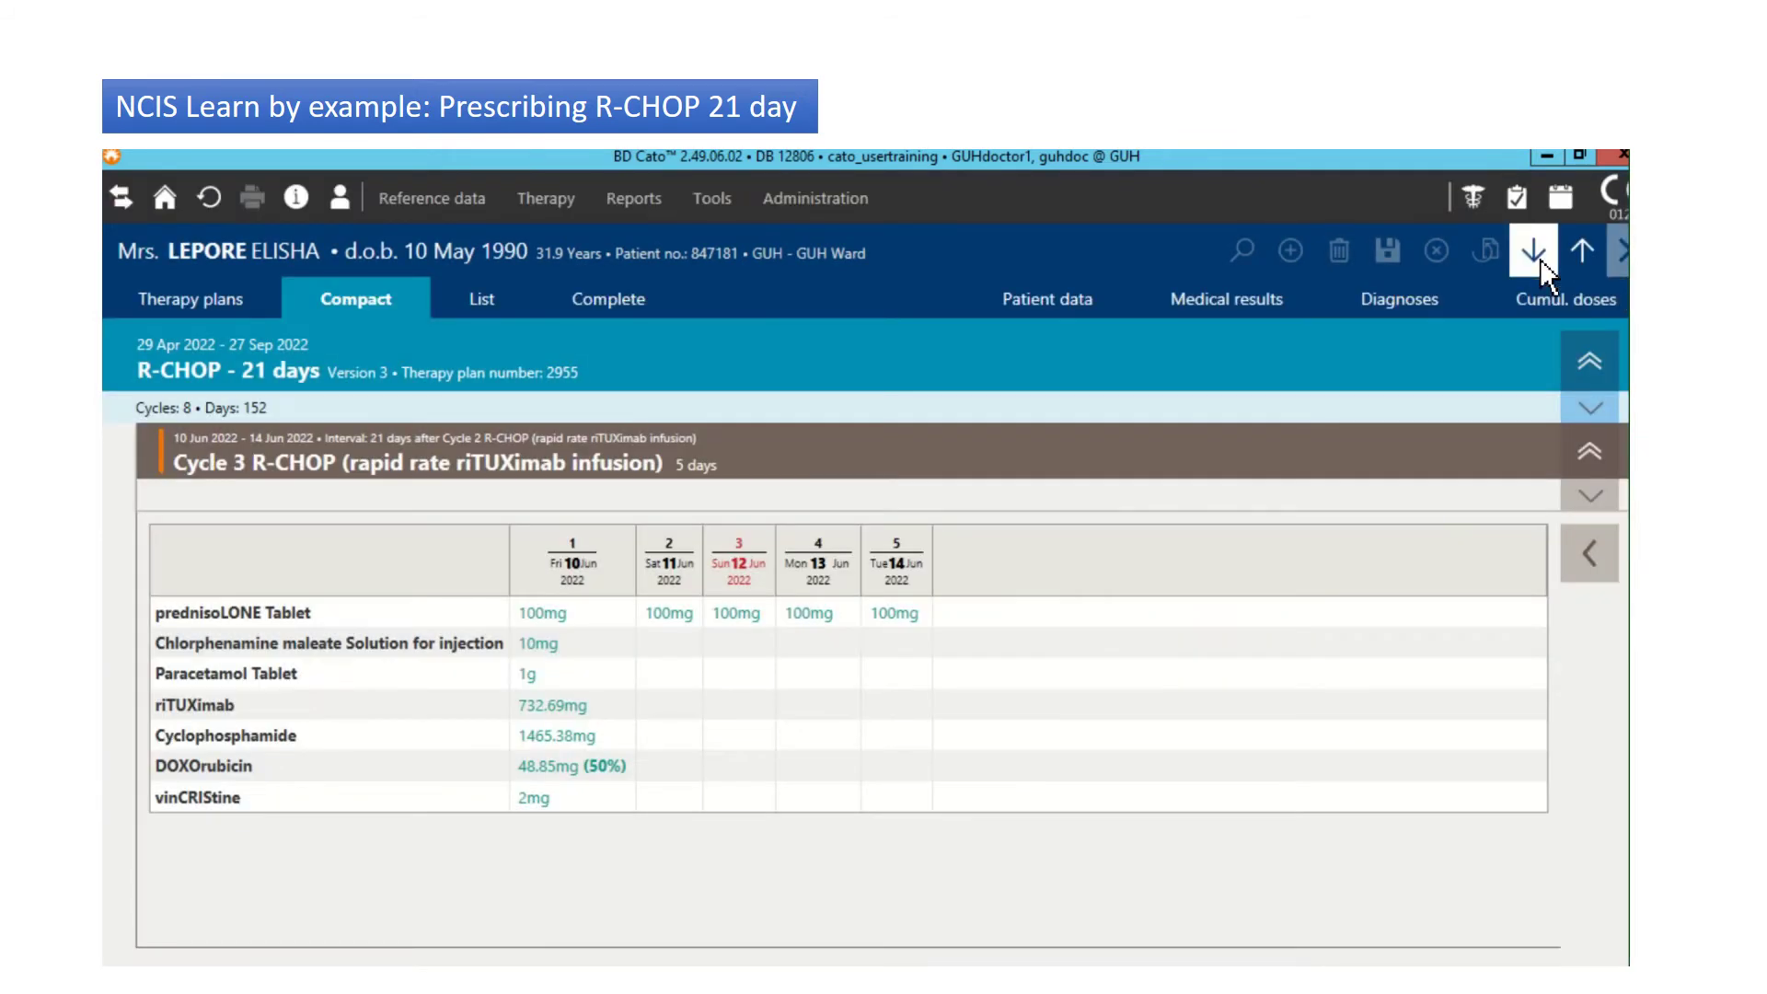
pyautogui.click(1537, 257)
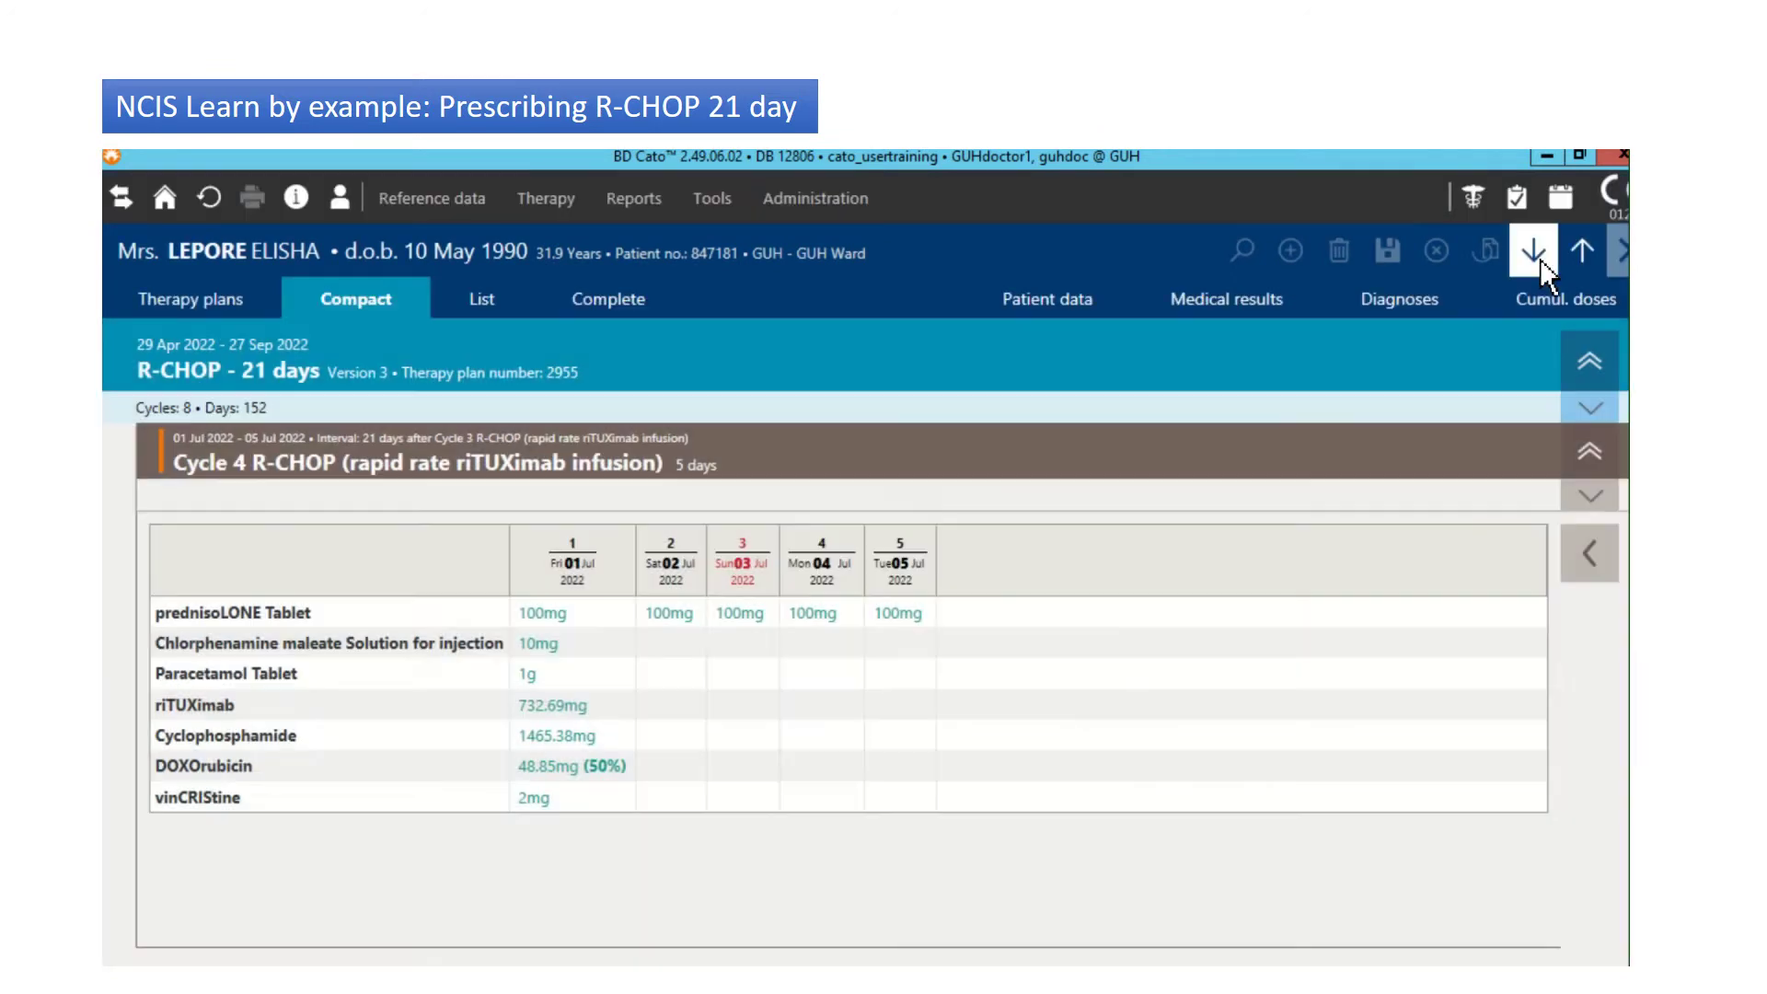
pyautogui.click(1540, 261)
# Step: In the Therapy plans view, expand and read through the REIMBURSEMENT STATUS protocol notes
pyautogui.click(237, 301)
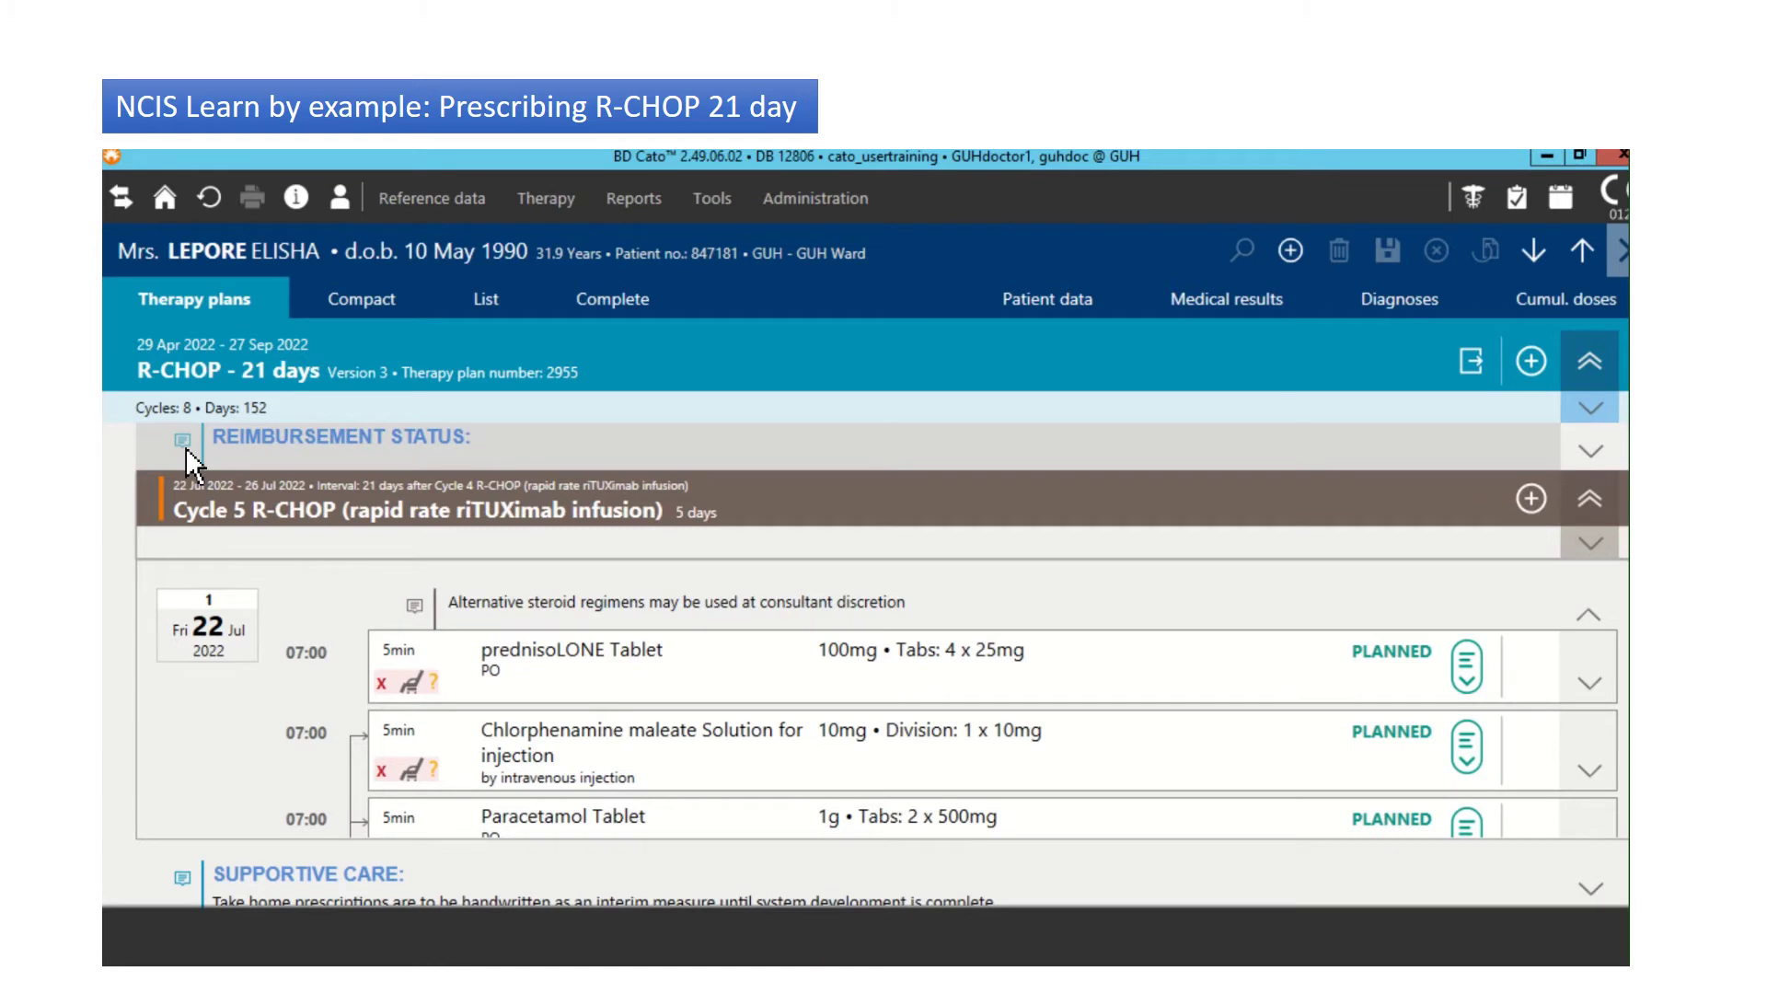
pyautogui.click(1600, 461)
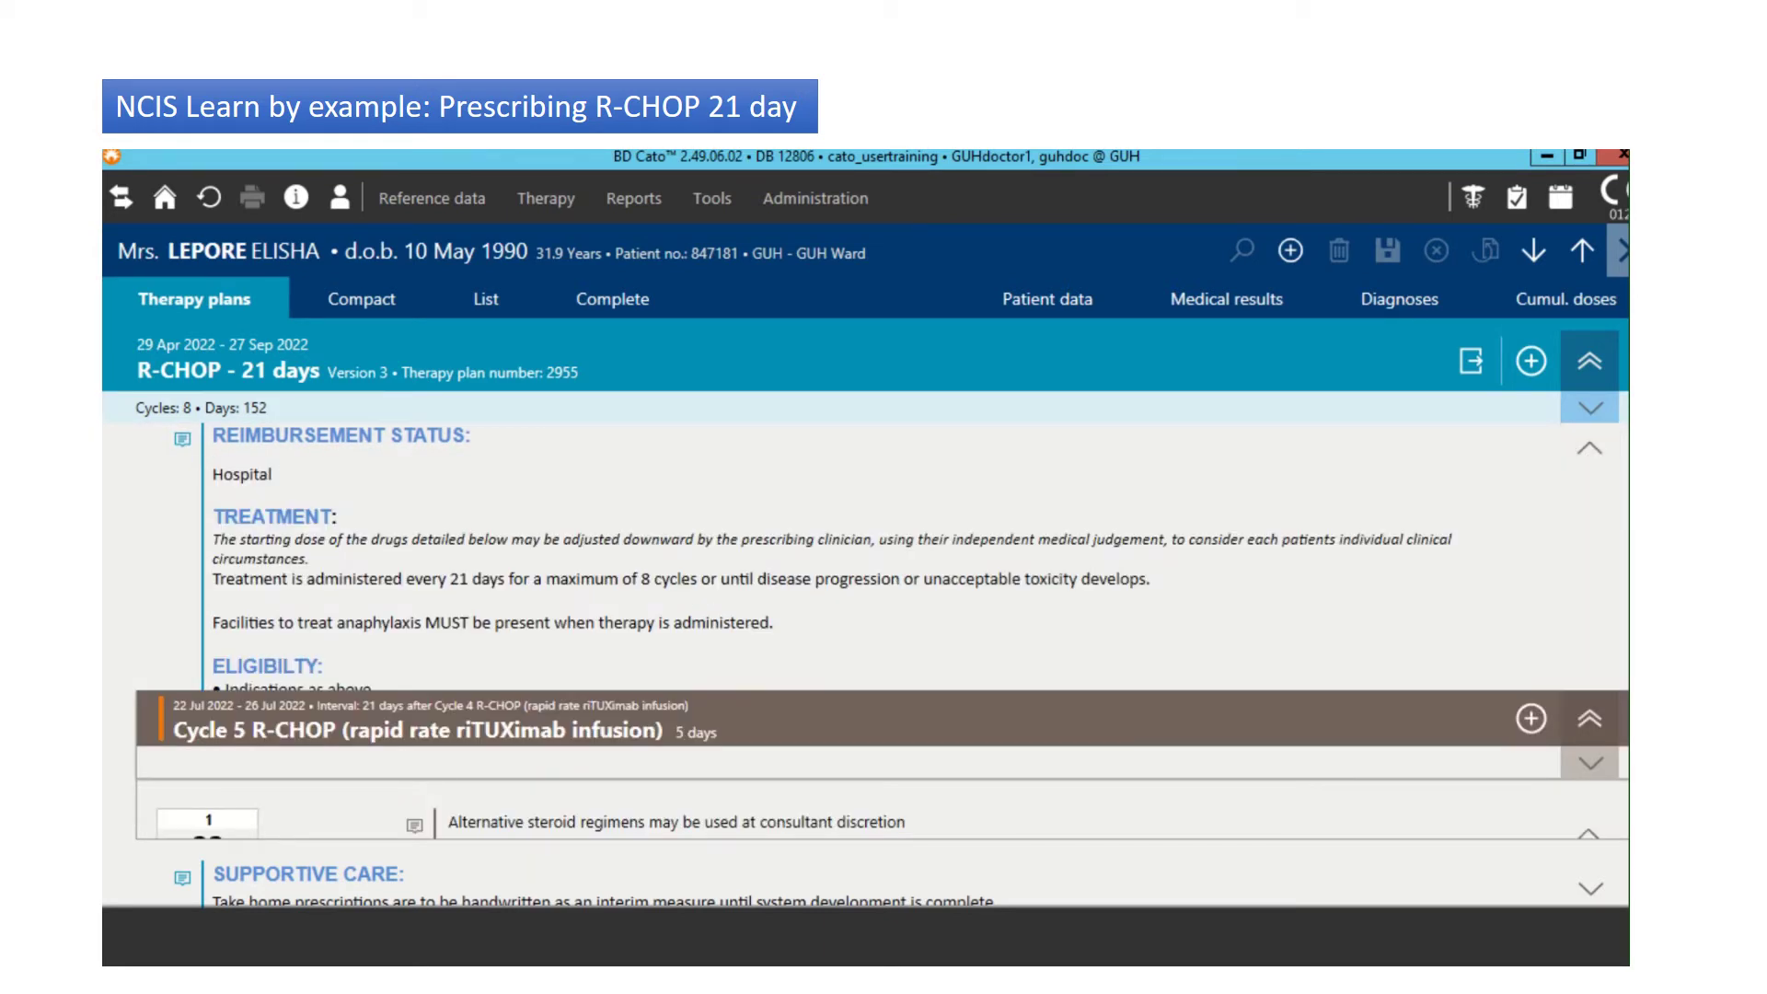
pyautogui.scroll(-5, 875, 552)
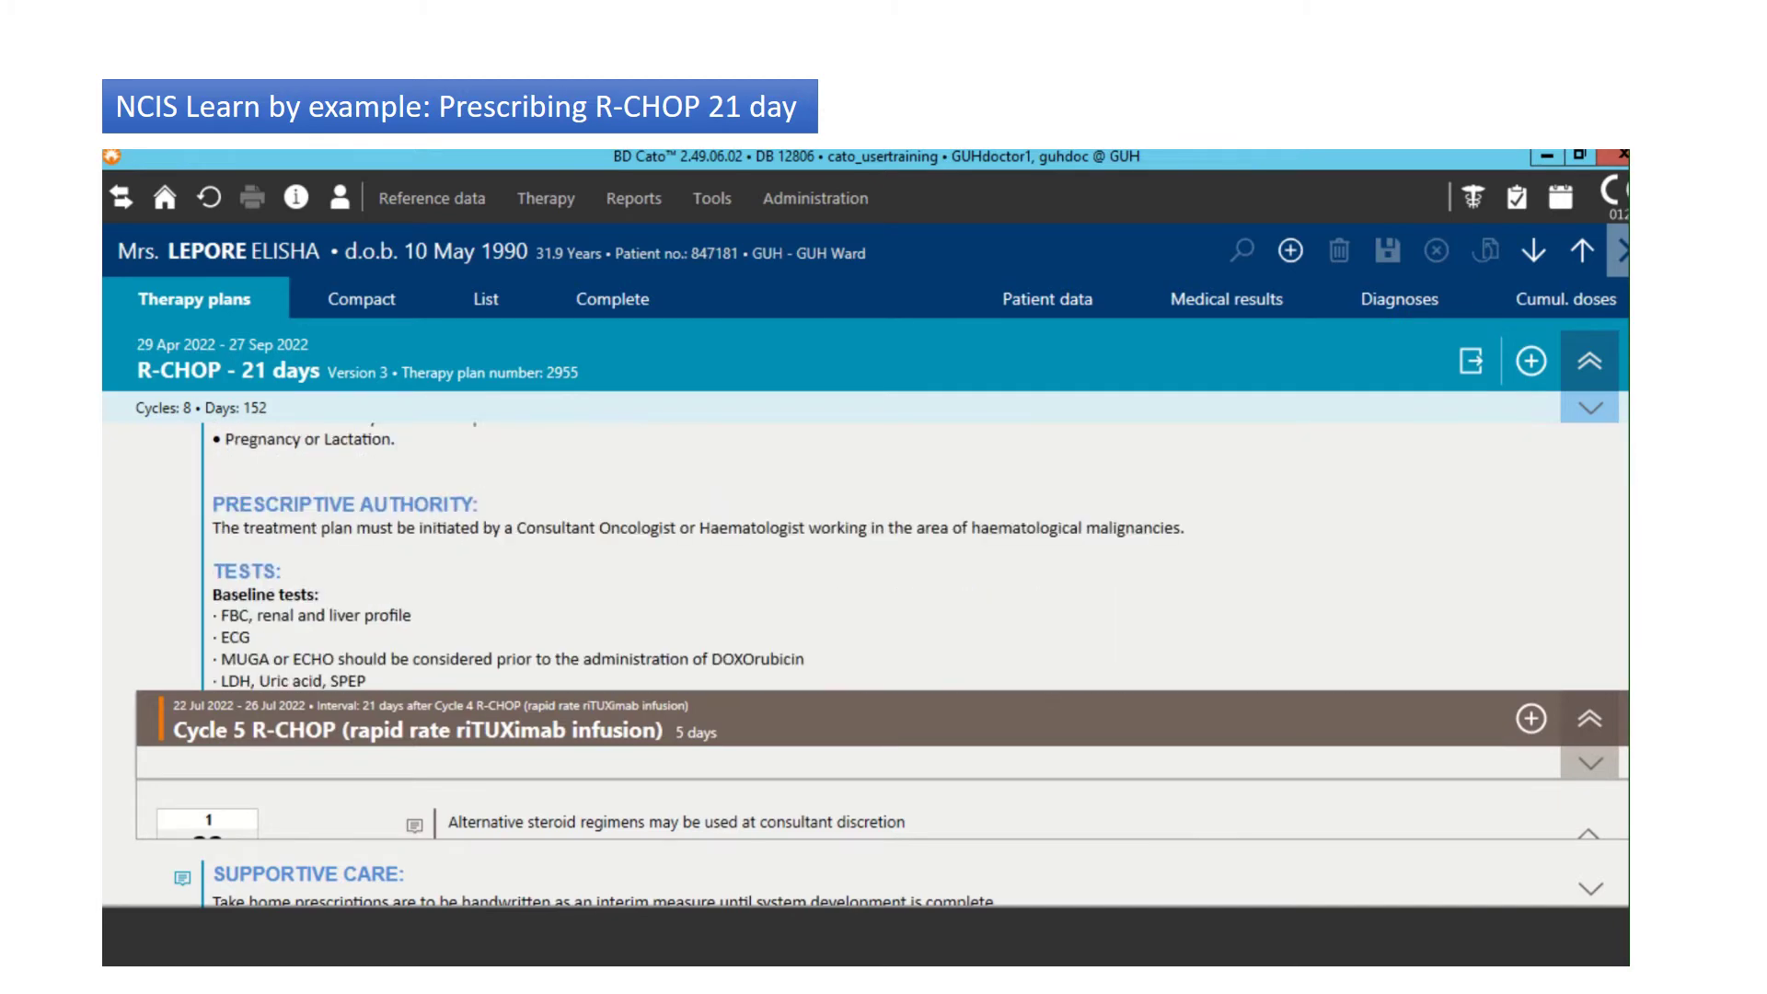
pyautogui.scroll(-4, 690, 553)
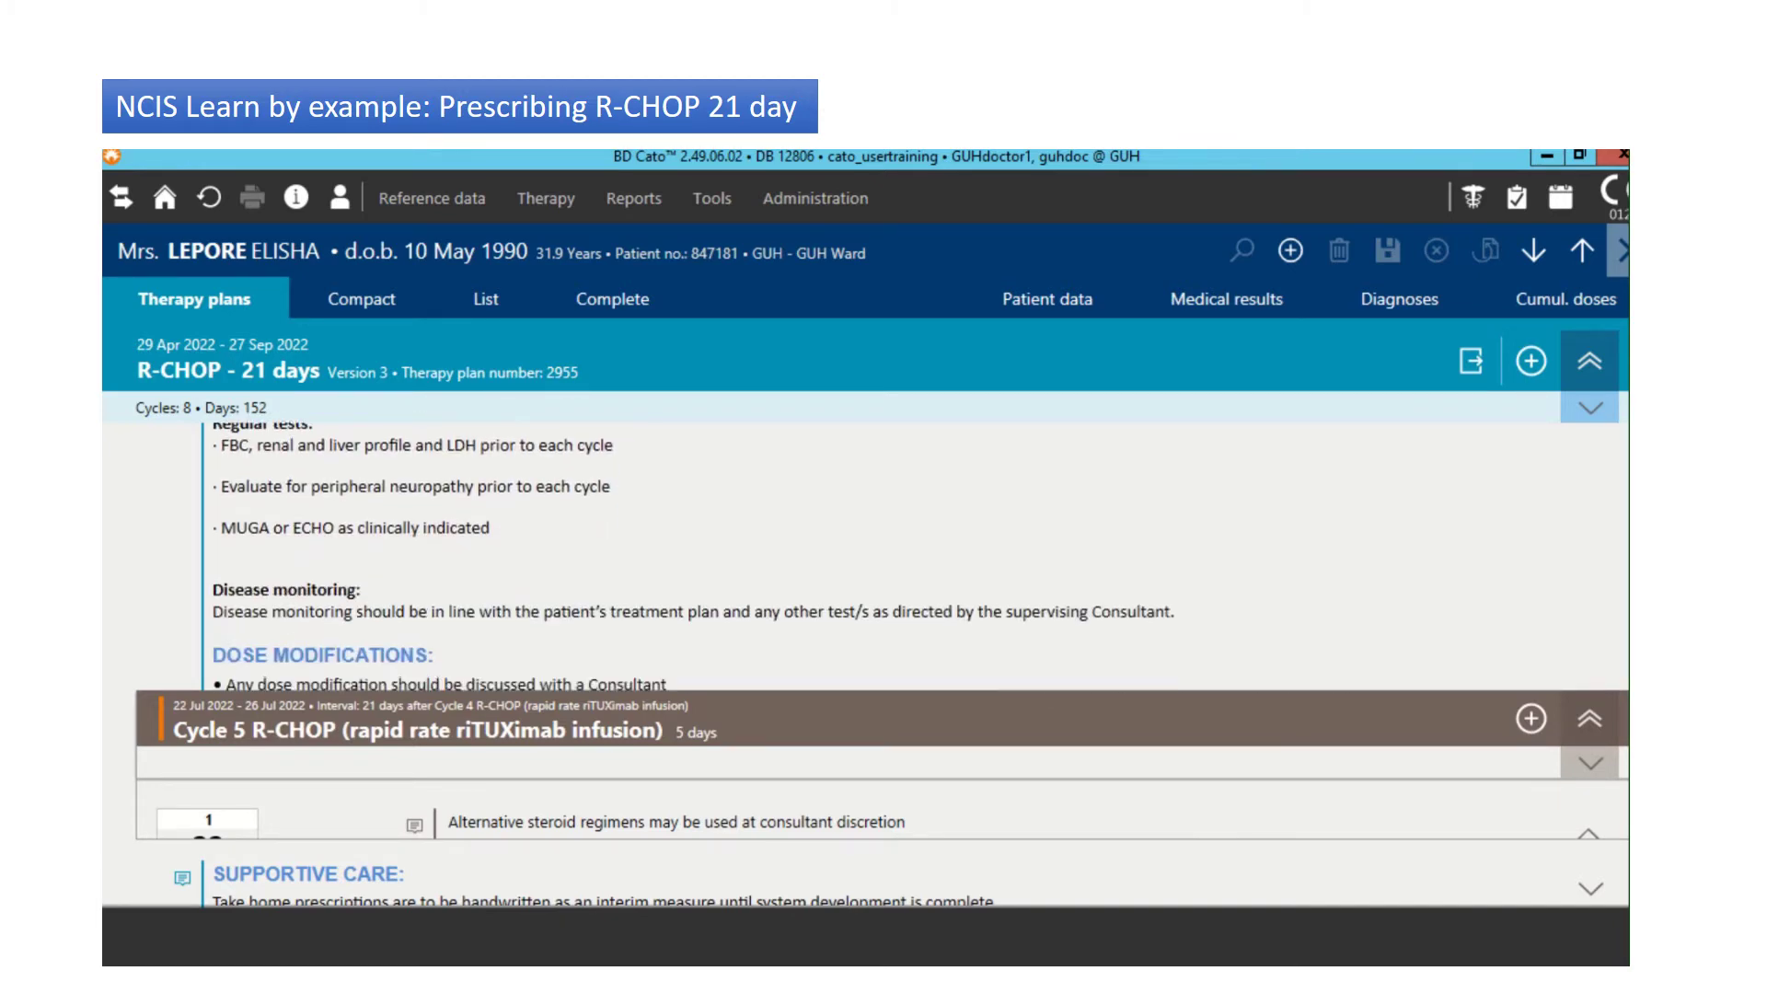
pyautogui.scroll(-5, 612, 558)
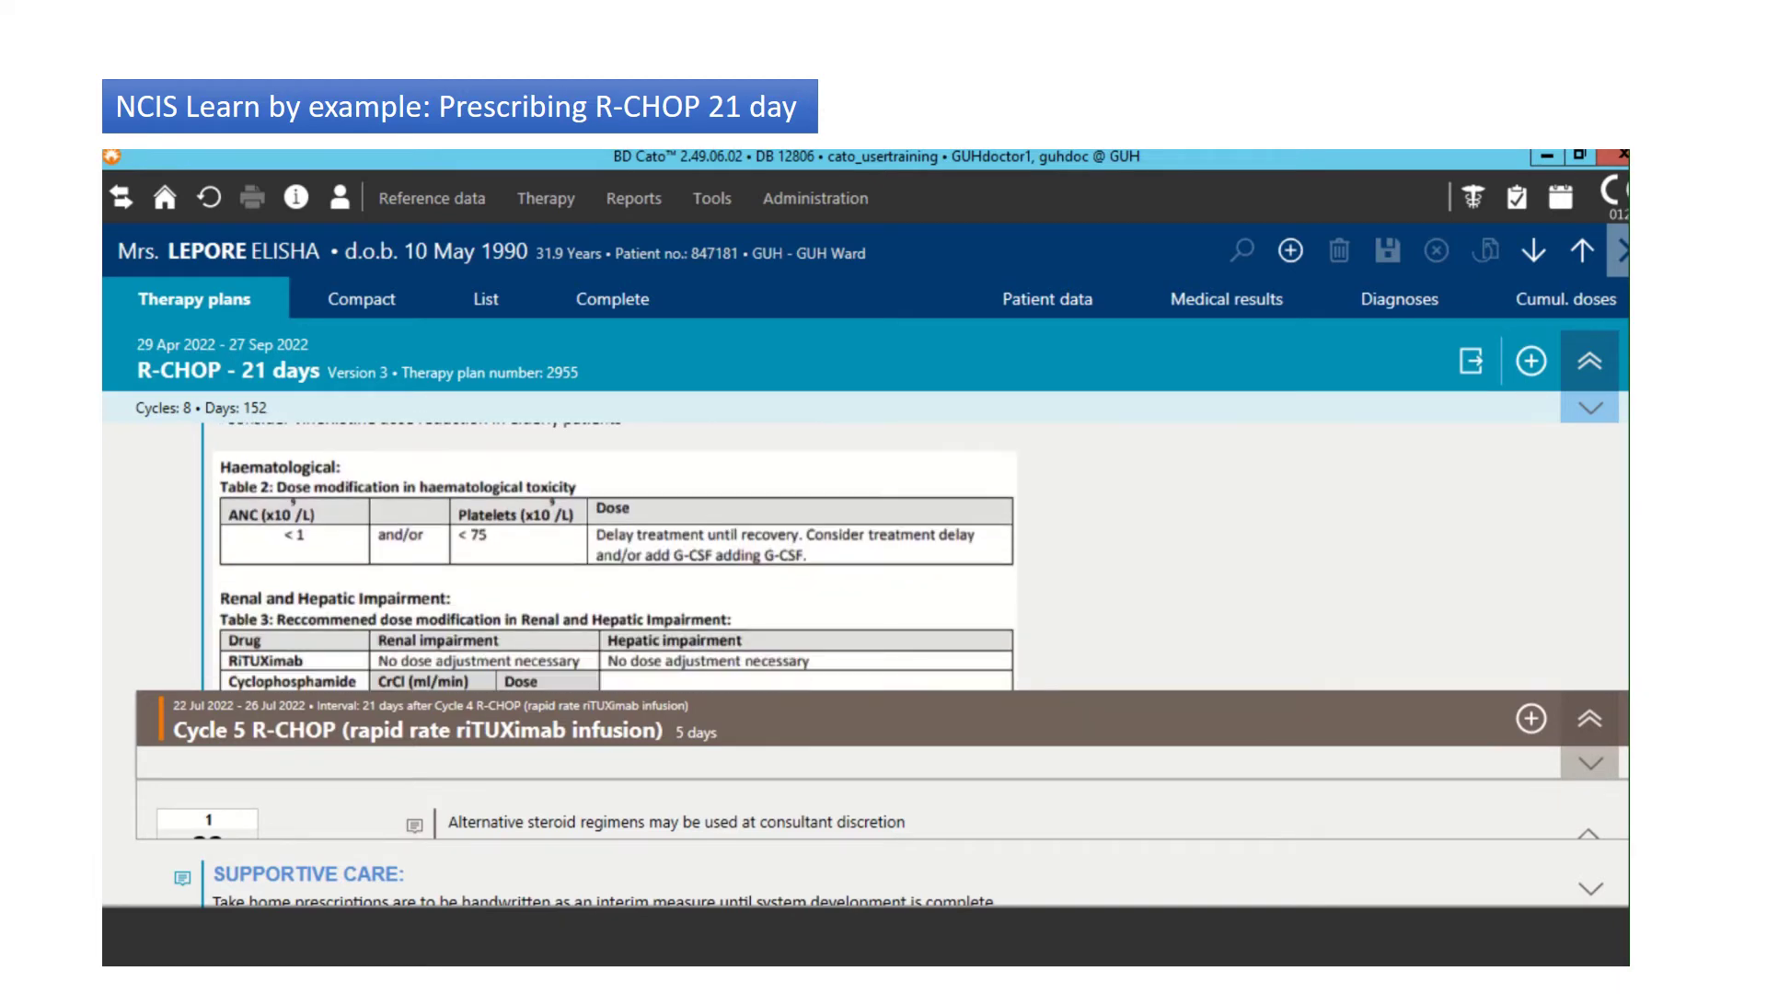
pyautogui.scroll(-6, 622, 557)
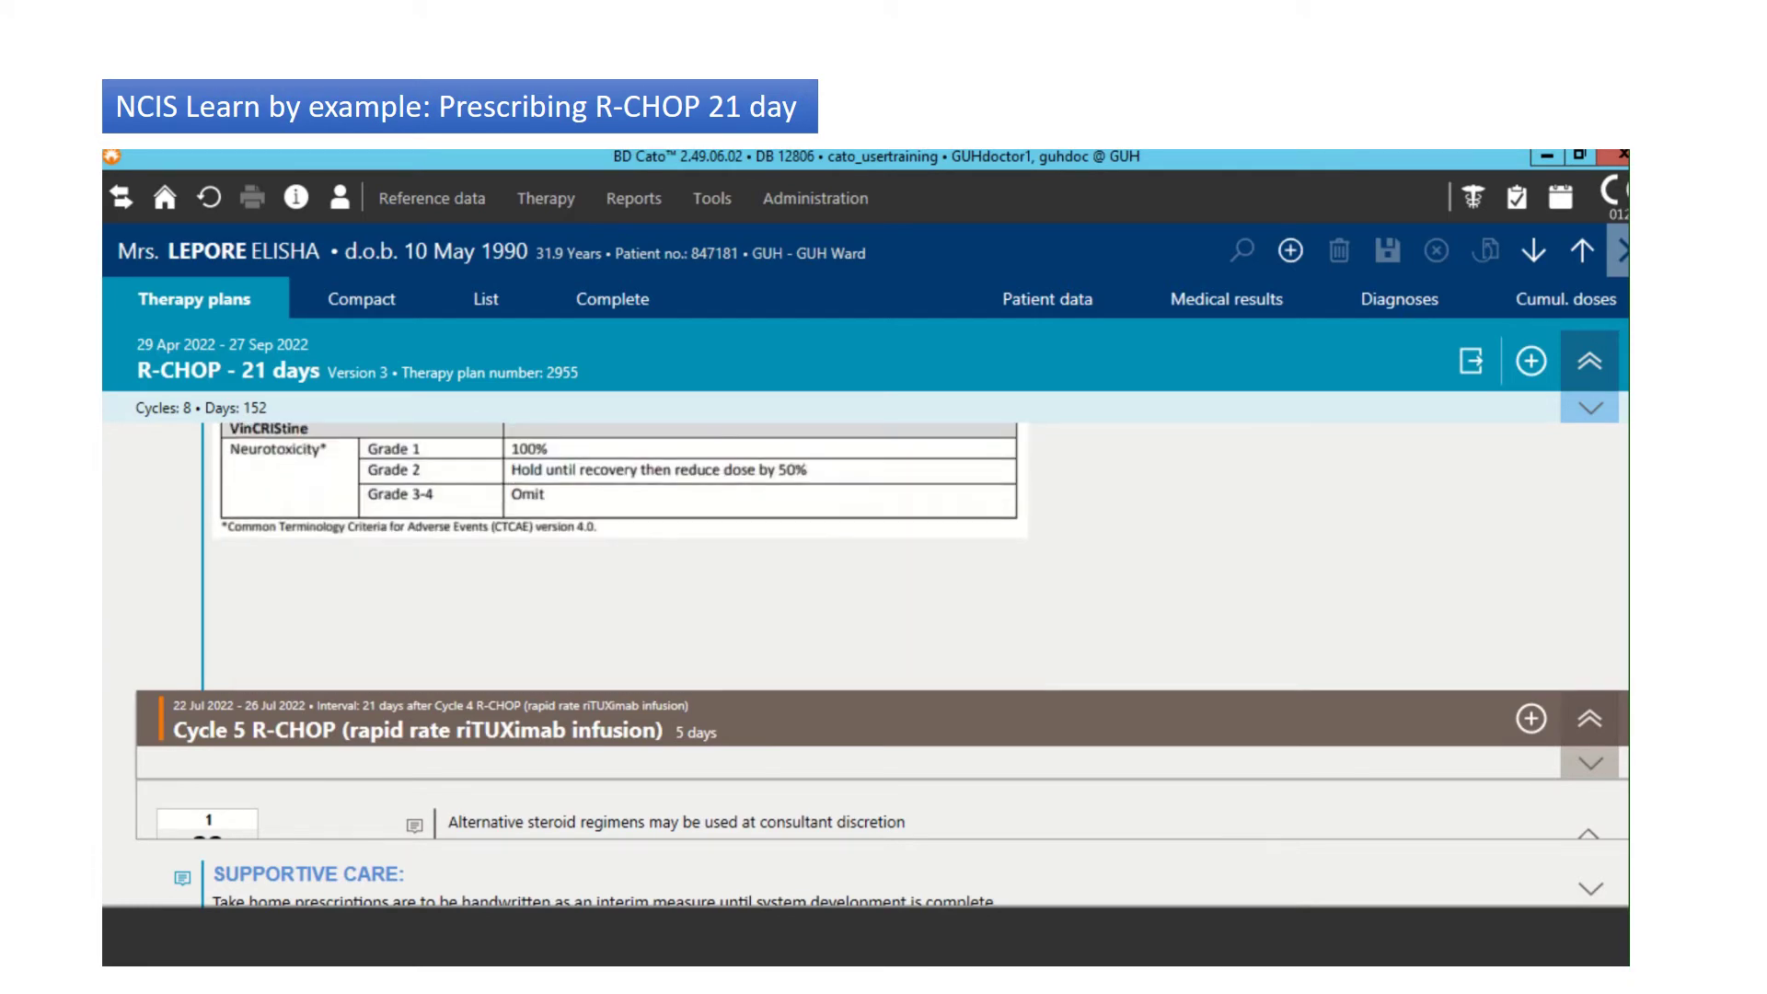
pyautogui.scroll(15, 617, 556)
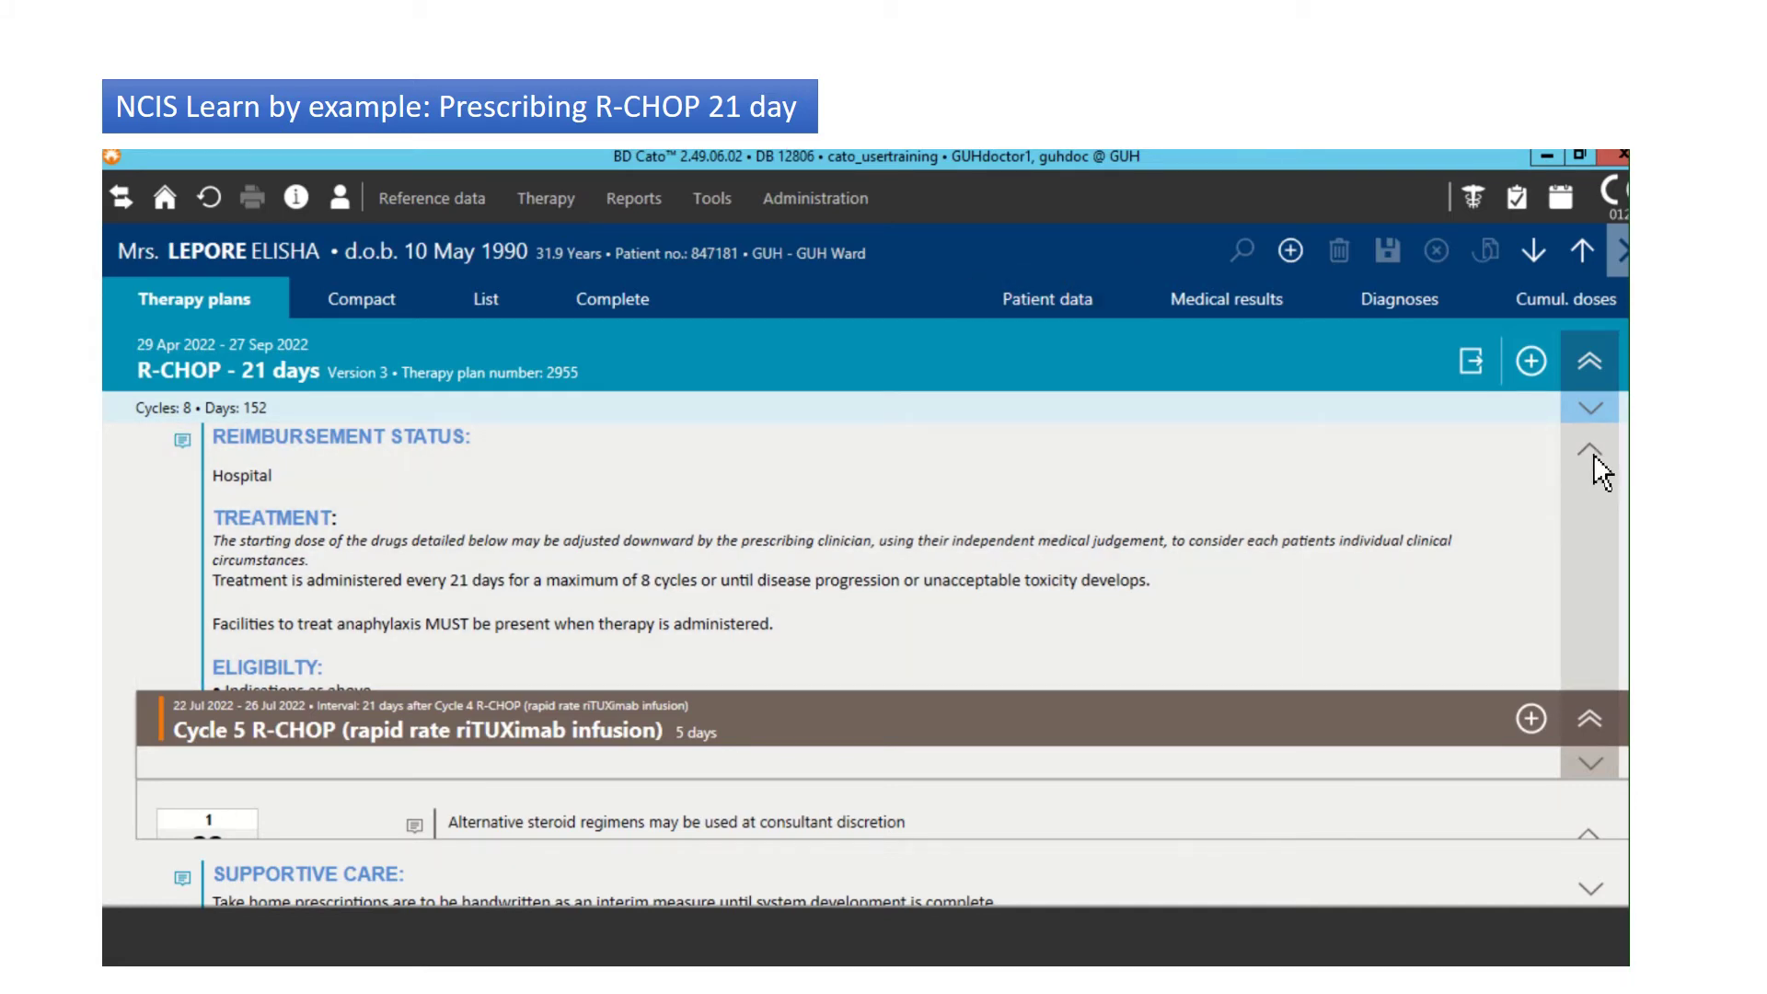
# Step: Collapse the protocol notes and step back through Cycle 4 to Cycle 3
pyautogui.click(1593, 455)
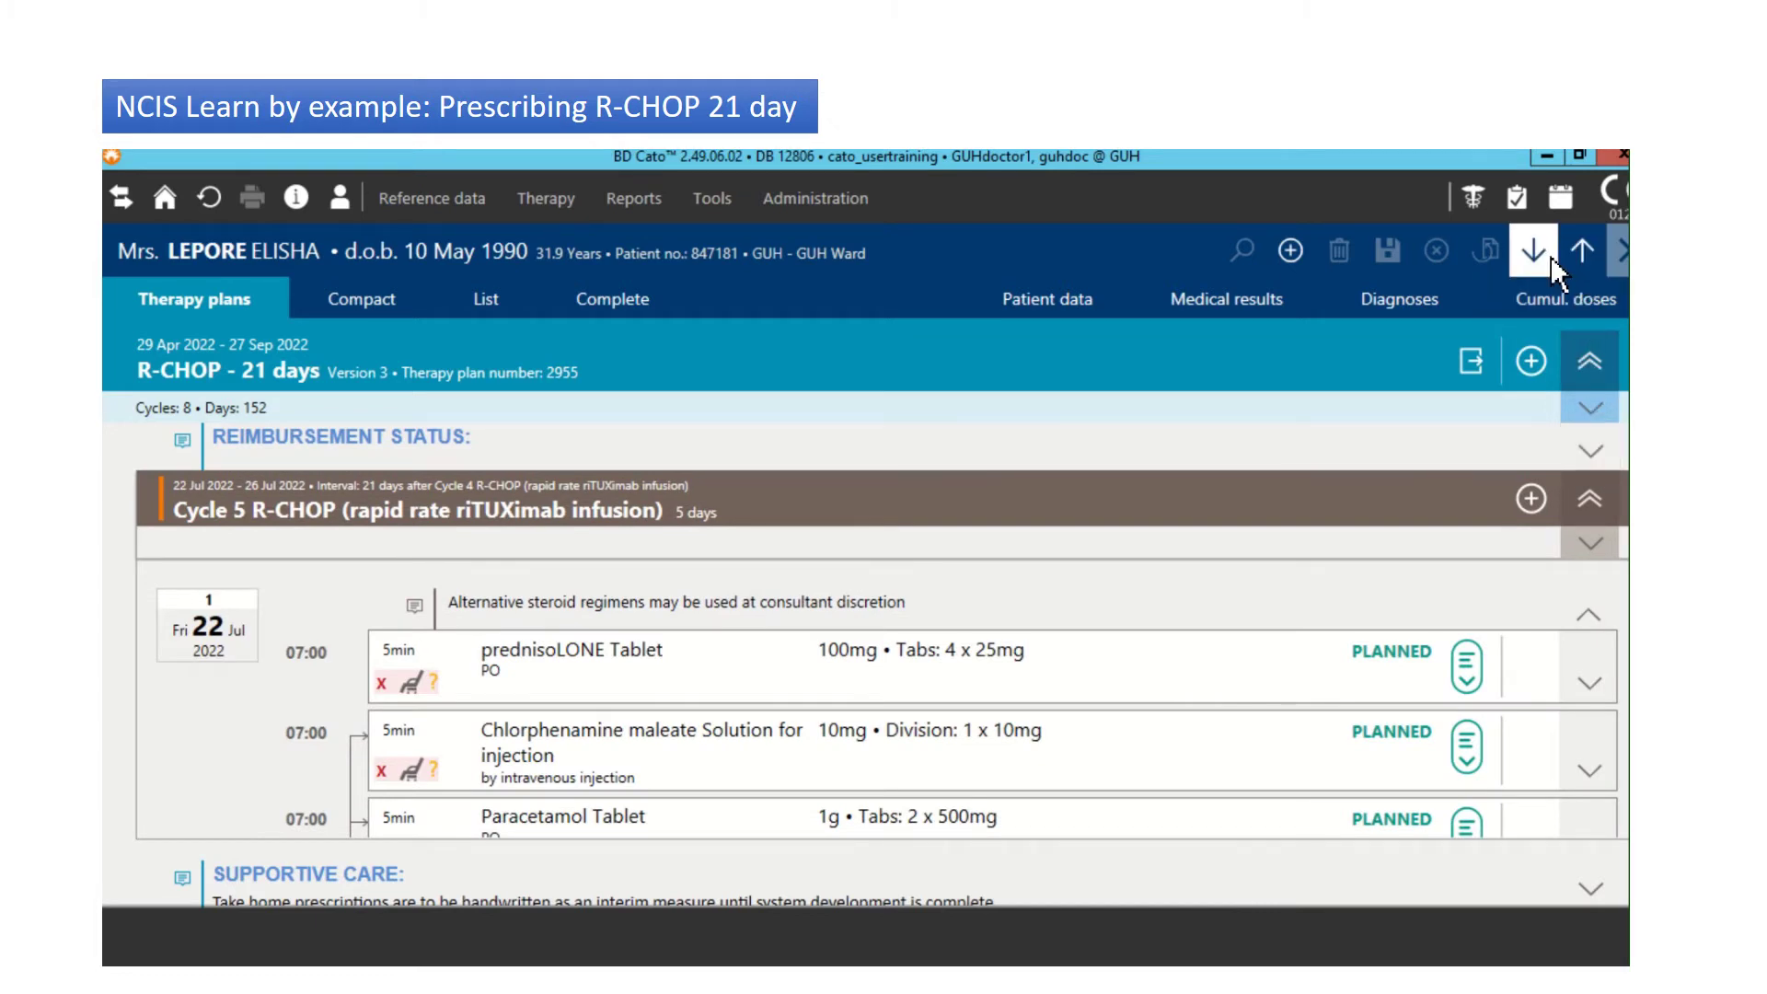
pyautogui.click(1583, 251)
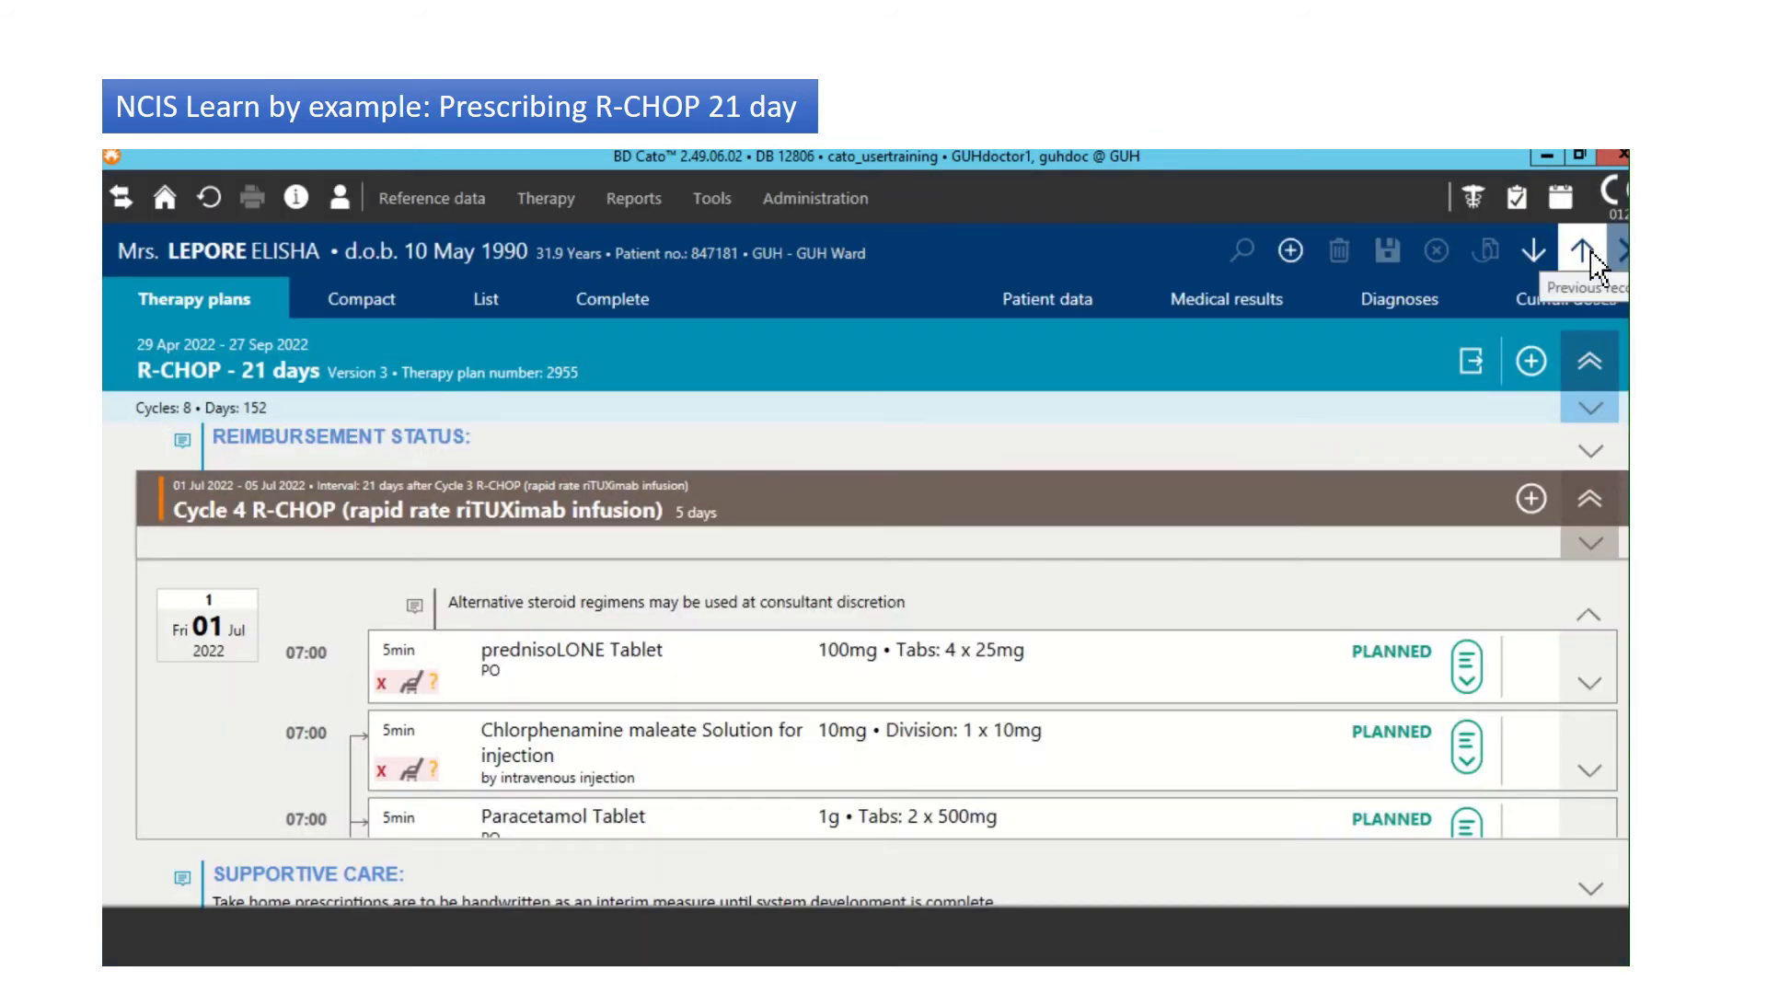
pyautogui.click(1585, 251)
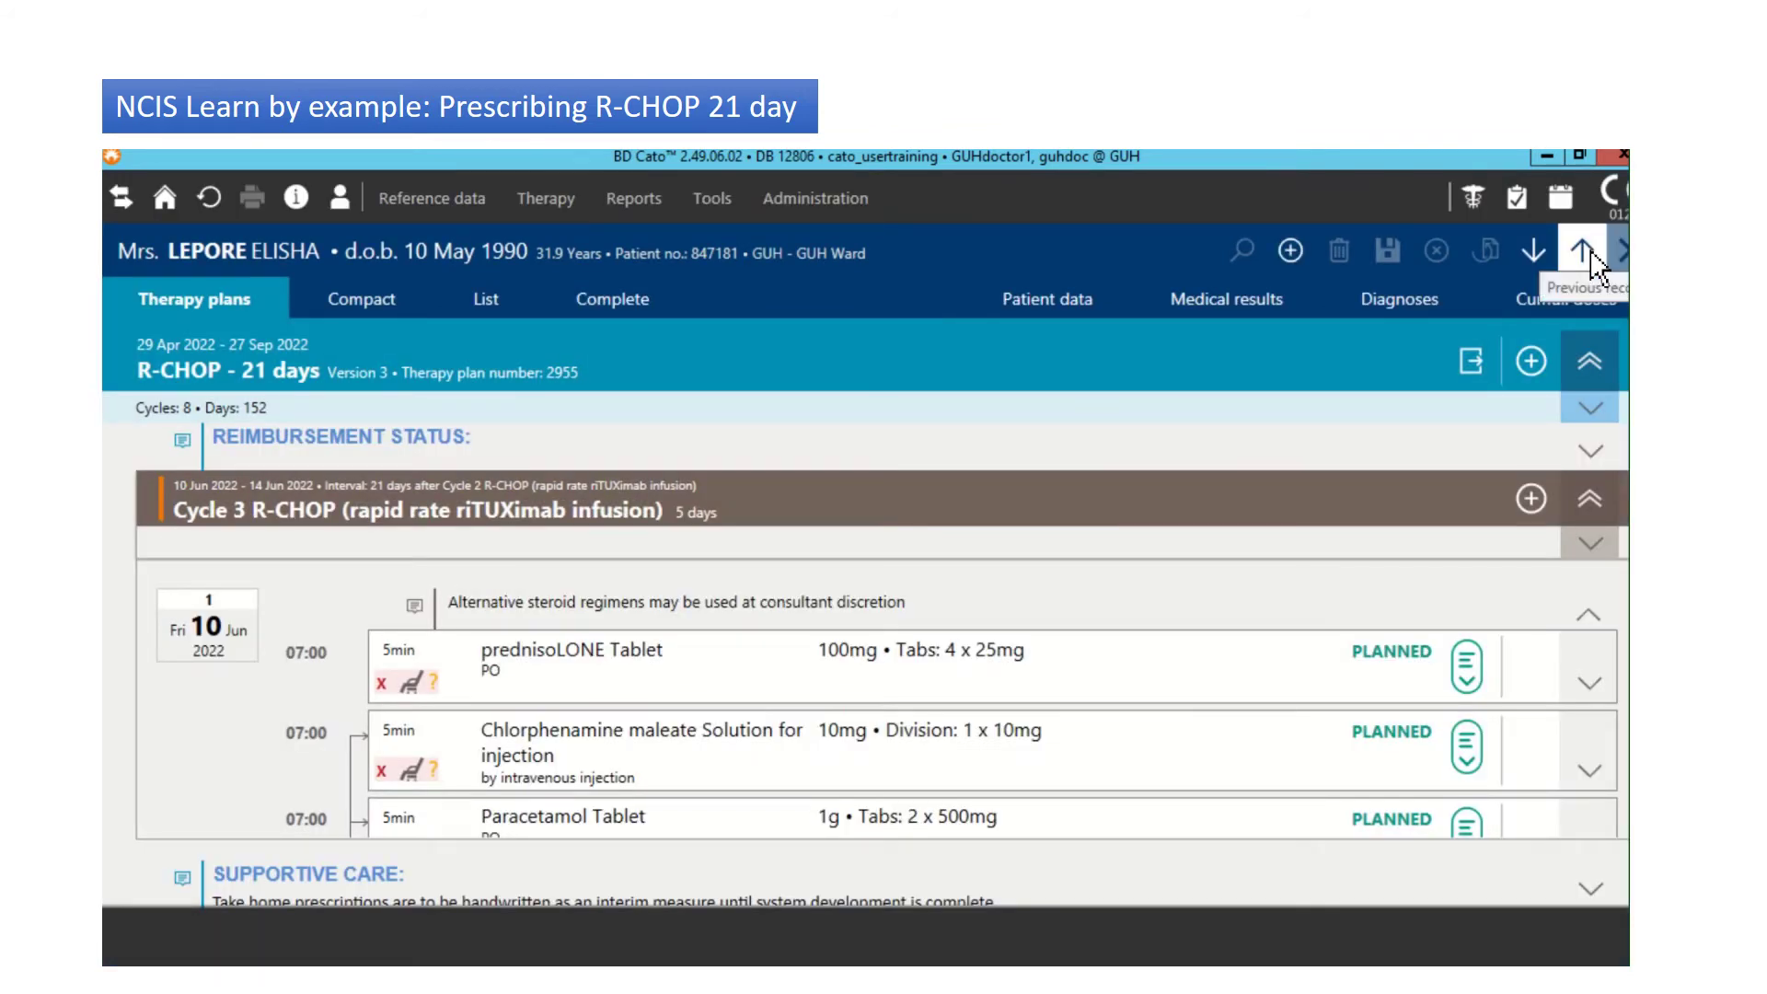
# Step: Return to Cycle 2 and select its riTUXimab 732.69mg dose, dismissing the comments dialog unchanged
pyautogui.click(1586, 251)
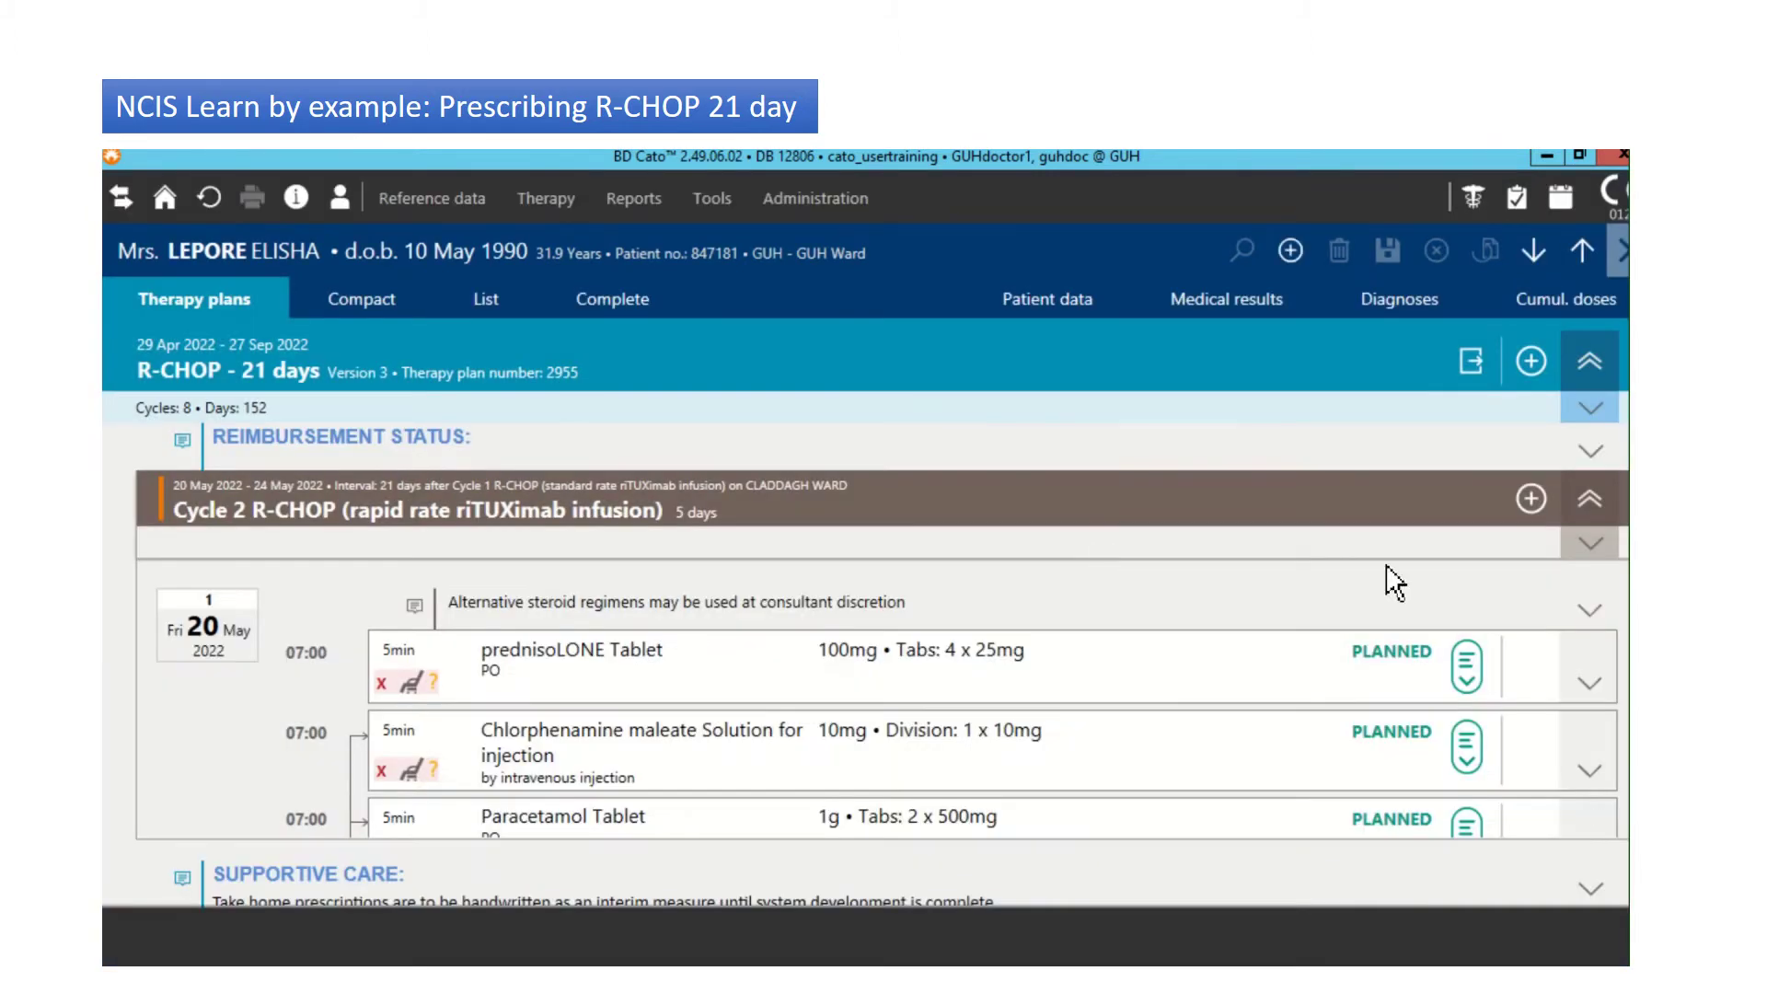
pyautogui.scroll(-5, 1391, 580)
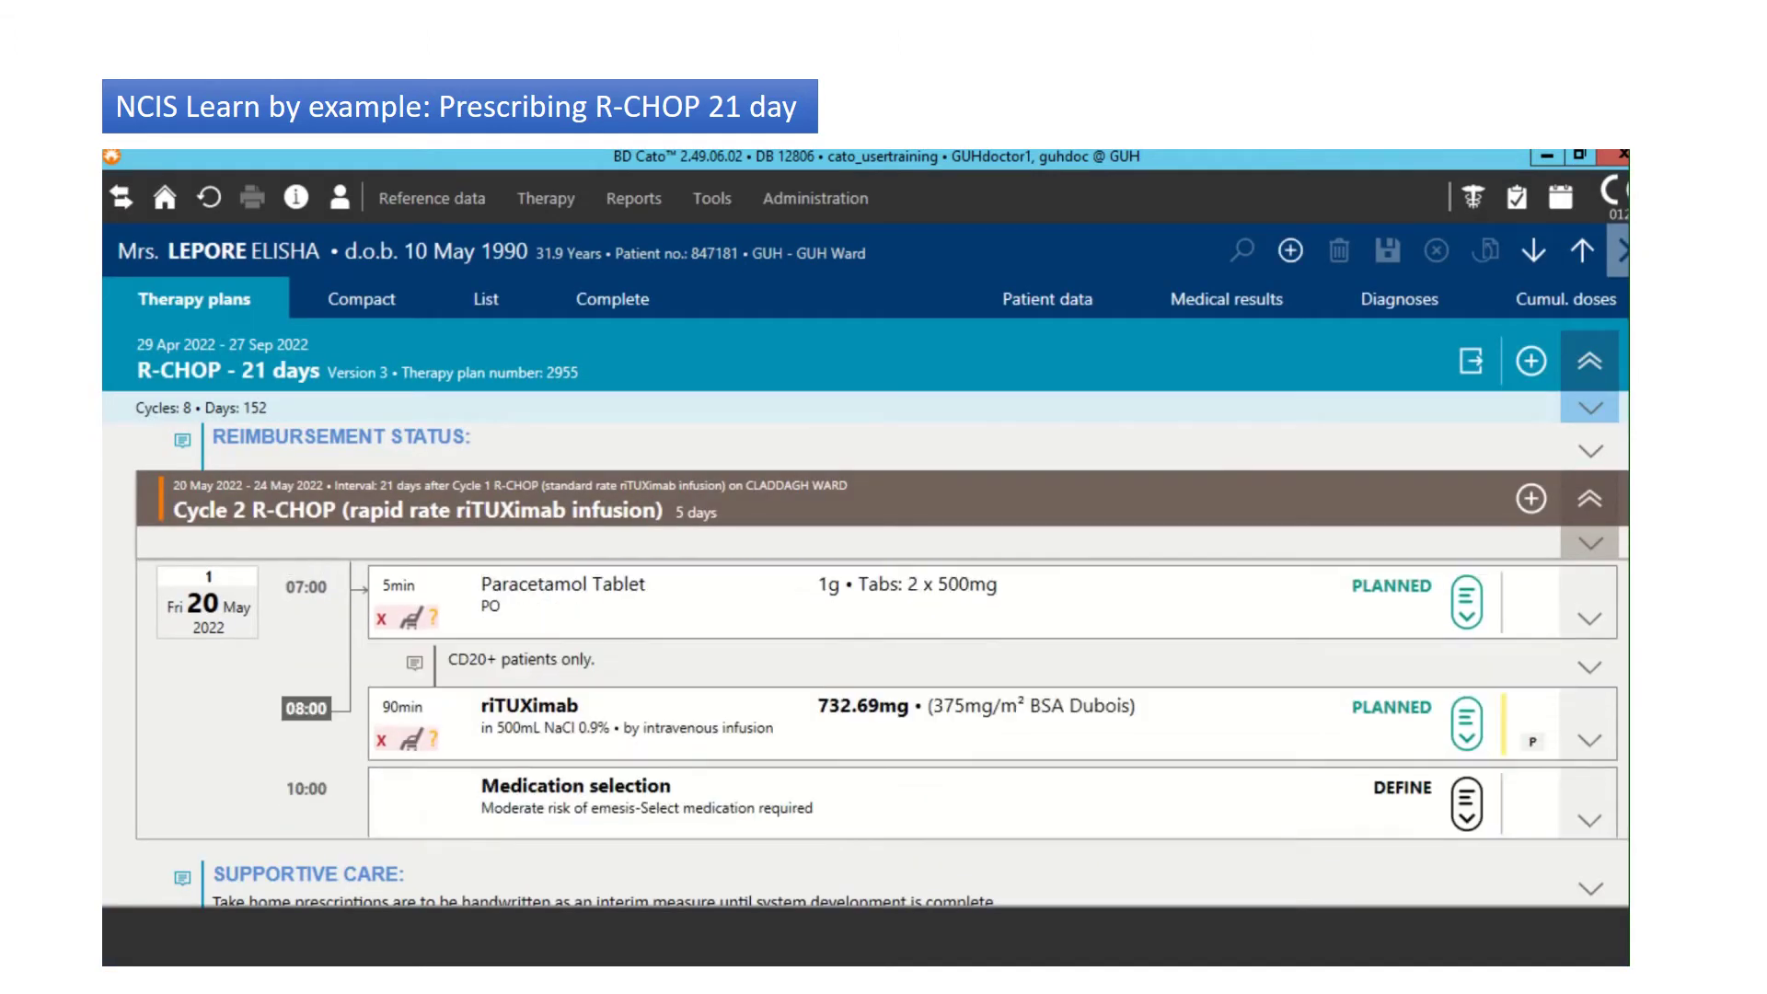
pyautogui.scroll(-1, 992, 700)
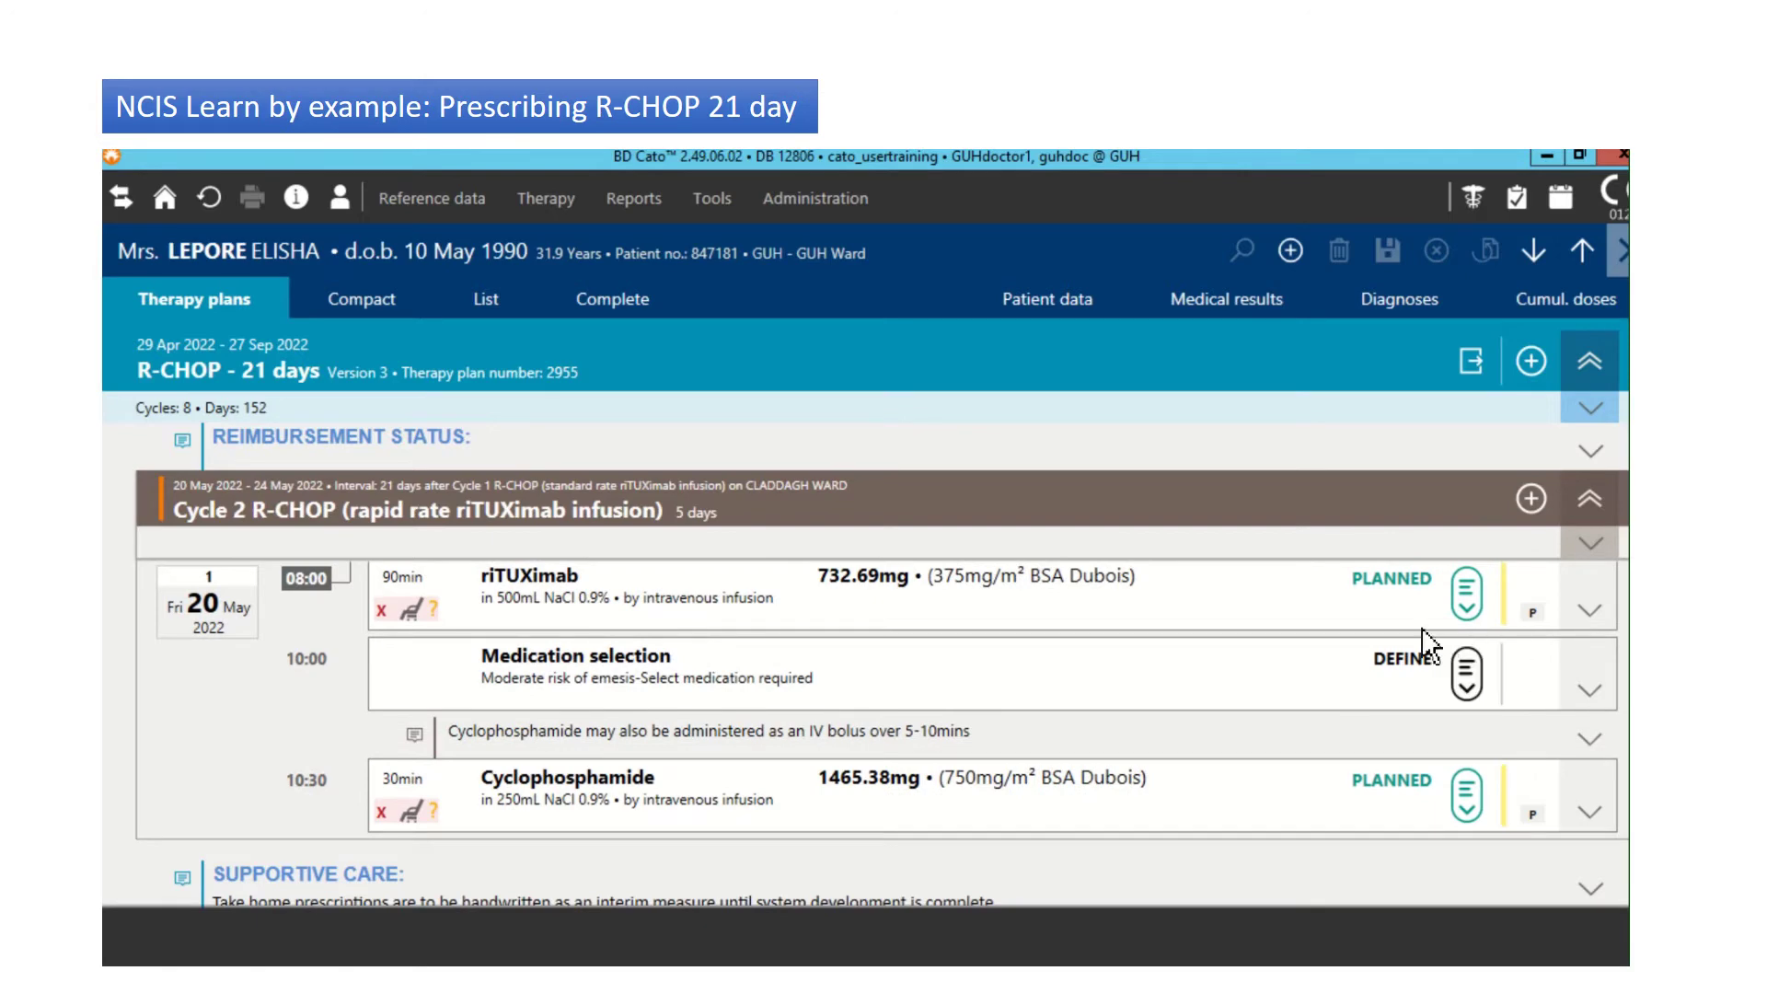
pyautogui.click(1157, 604)
pyautogui.doubleClick(1151, 592)
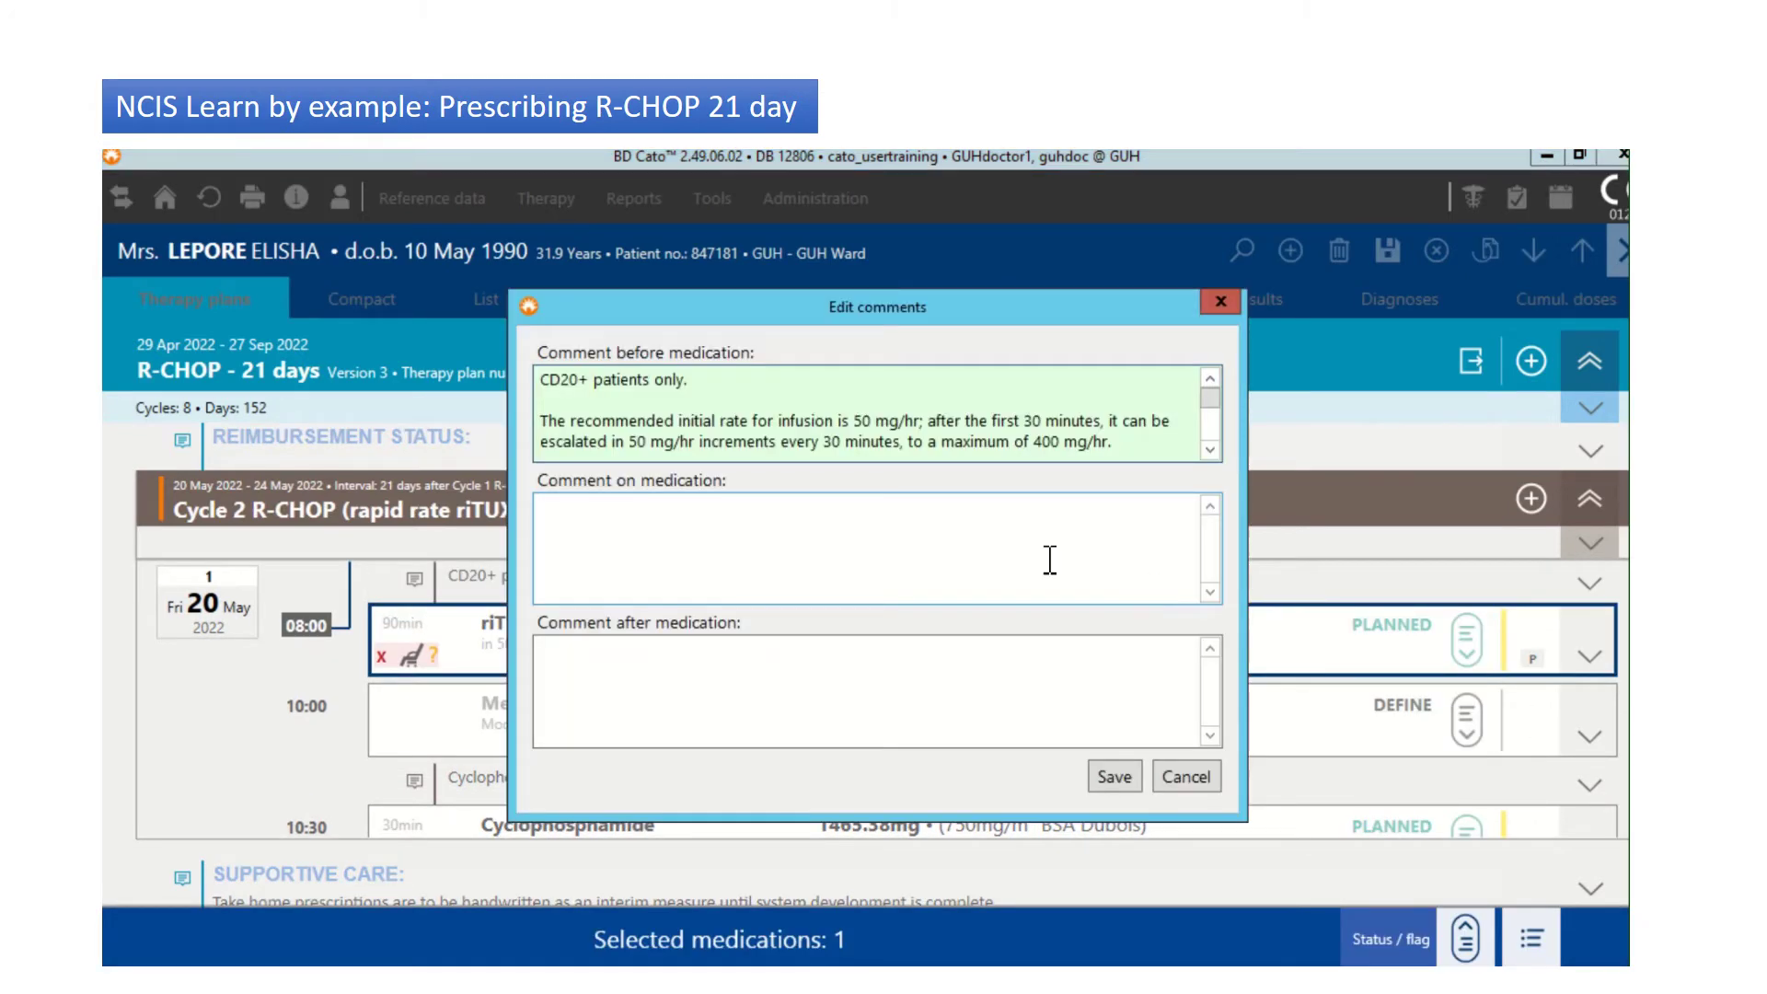
pyautogui.click(1186, 778)
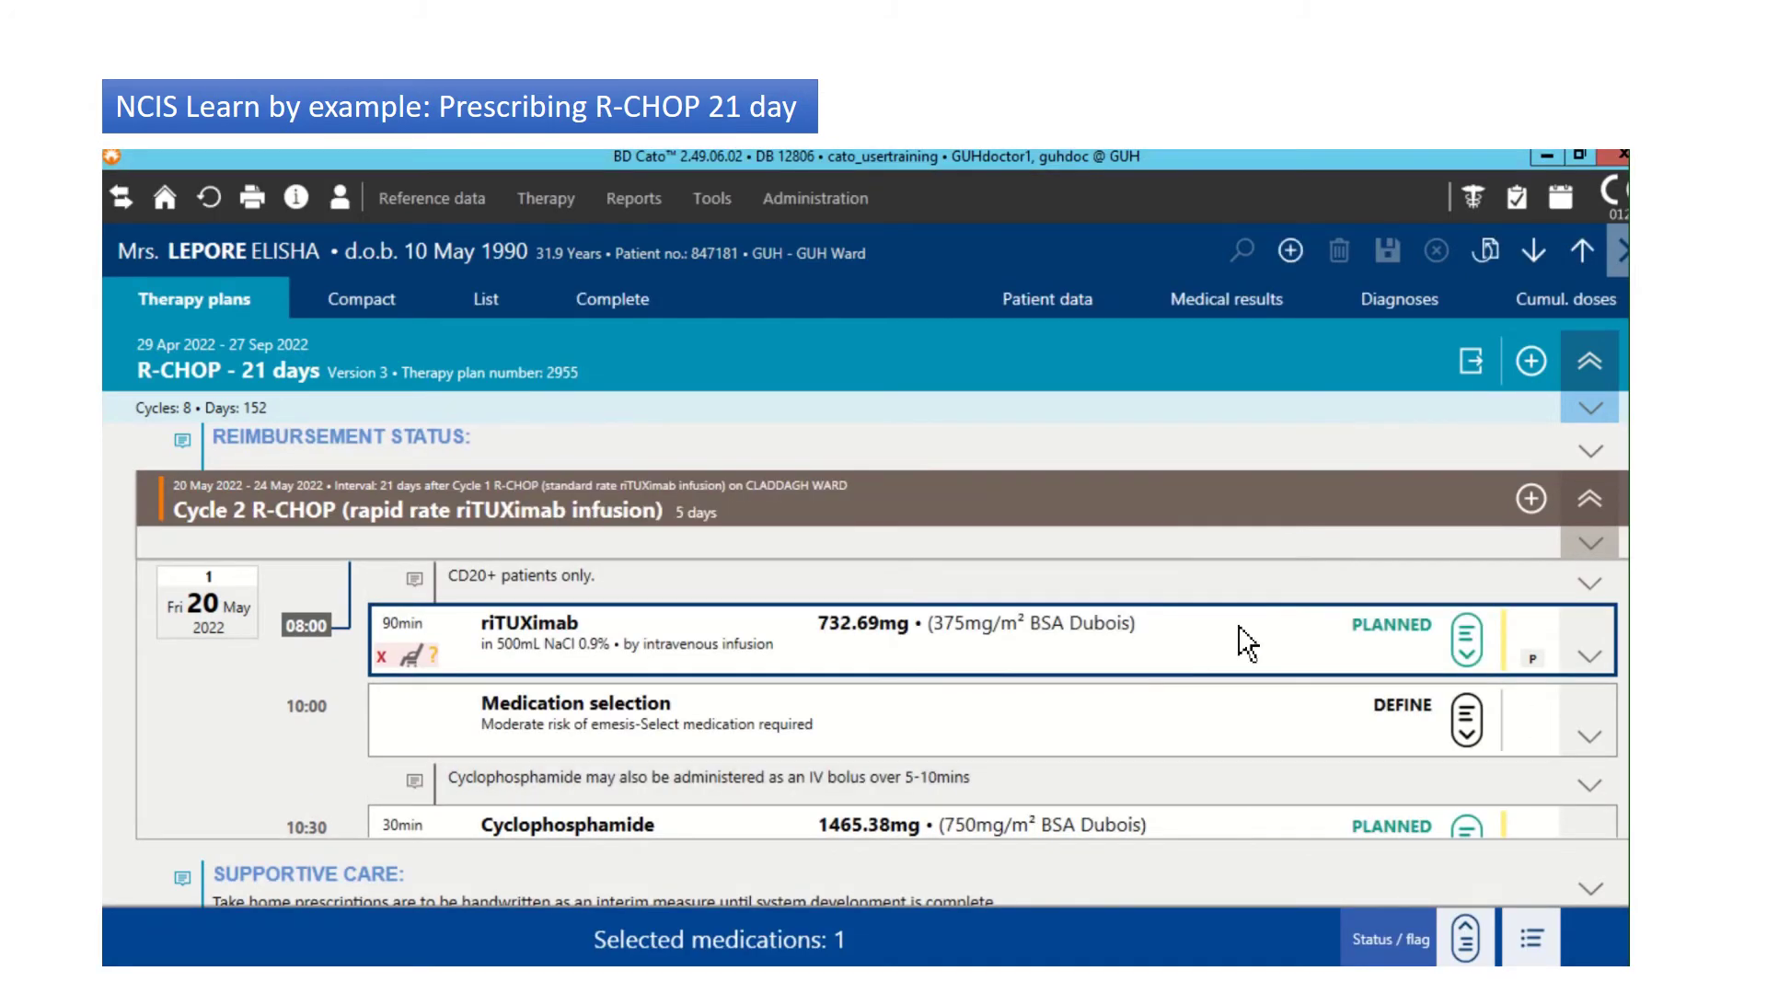
# Step: Change the Cycle 2 riTUXimab infusion duration from 90min to 4 hours and save
pyautogui.doubleClick(1127, 650)
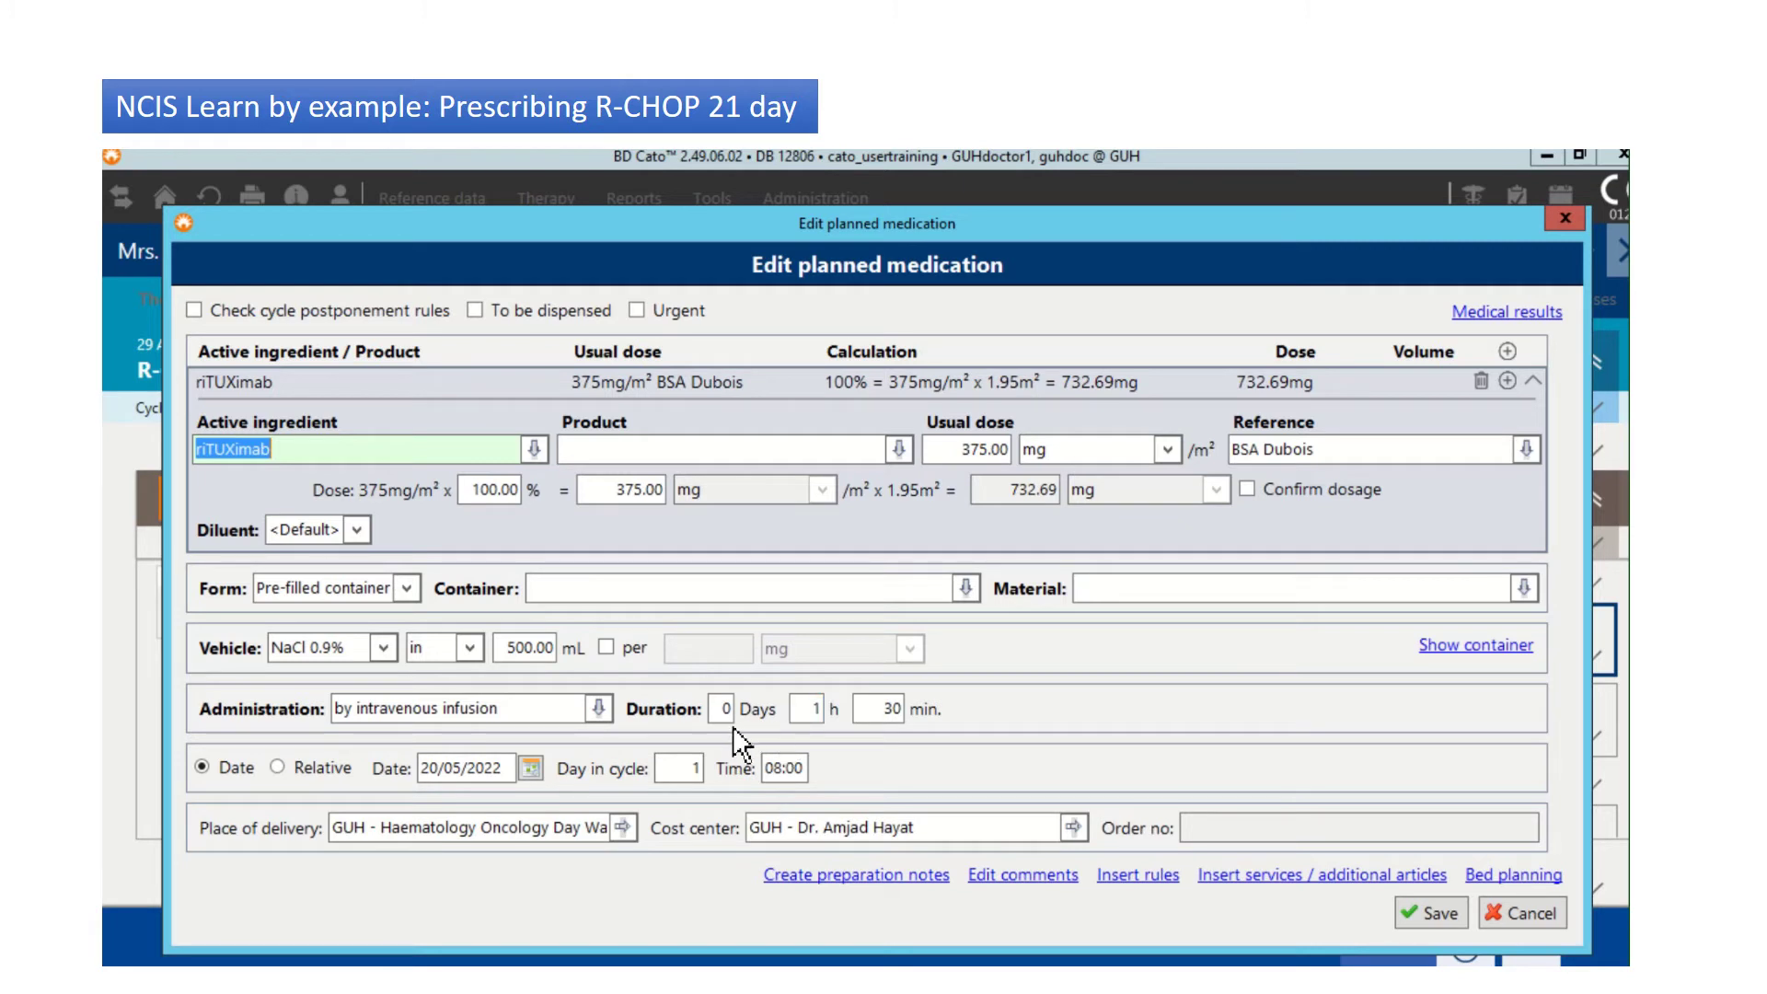
pyautogui.click(813, 714)
pyautogui.write('4')
pyautogui.press('Tab')
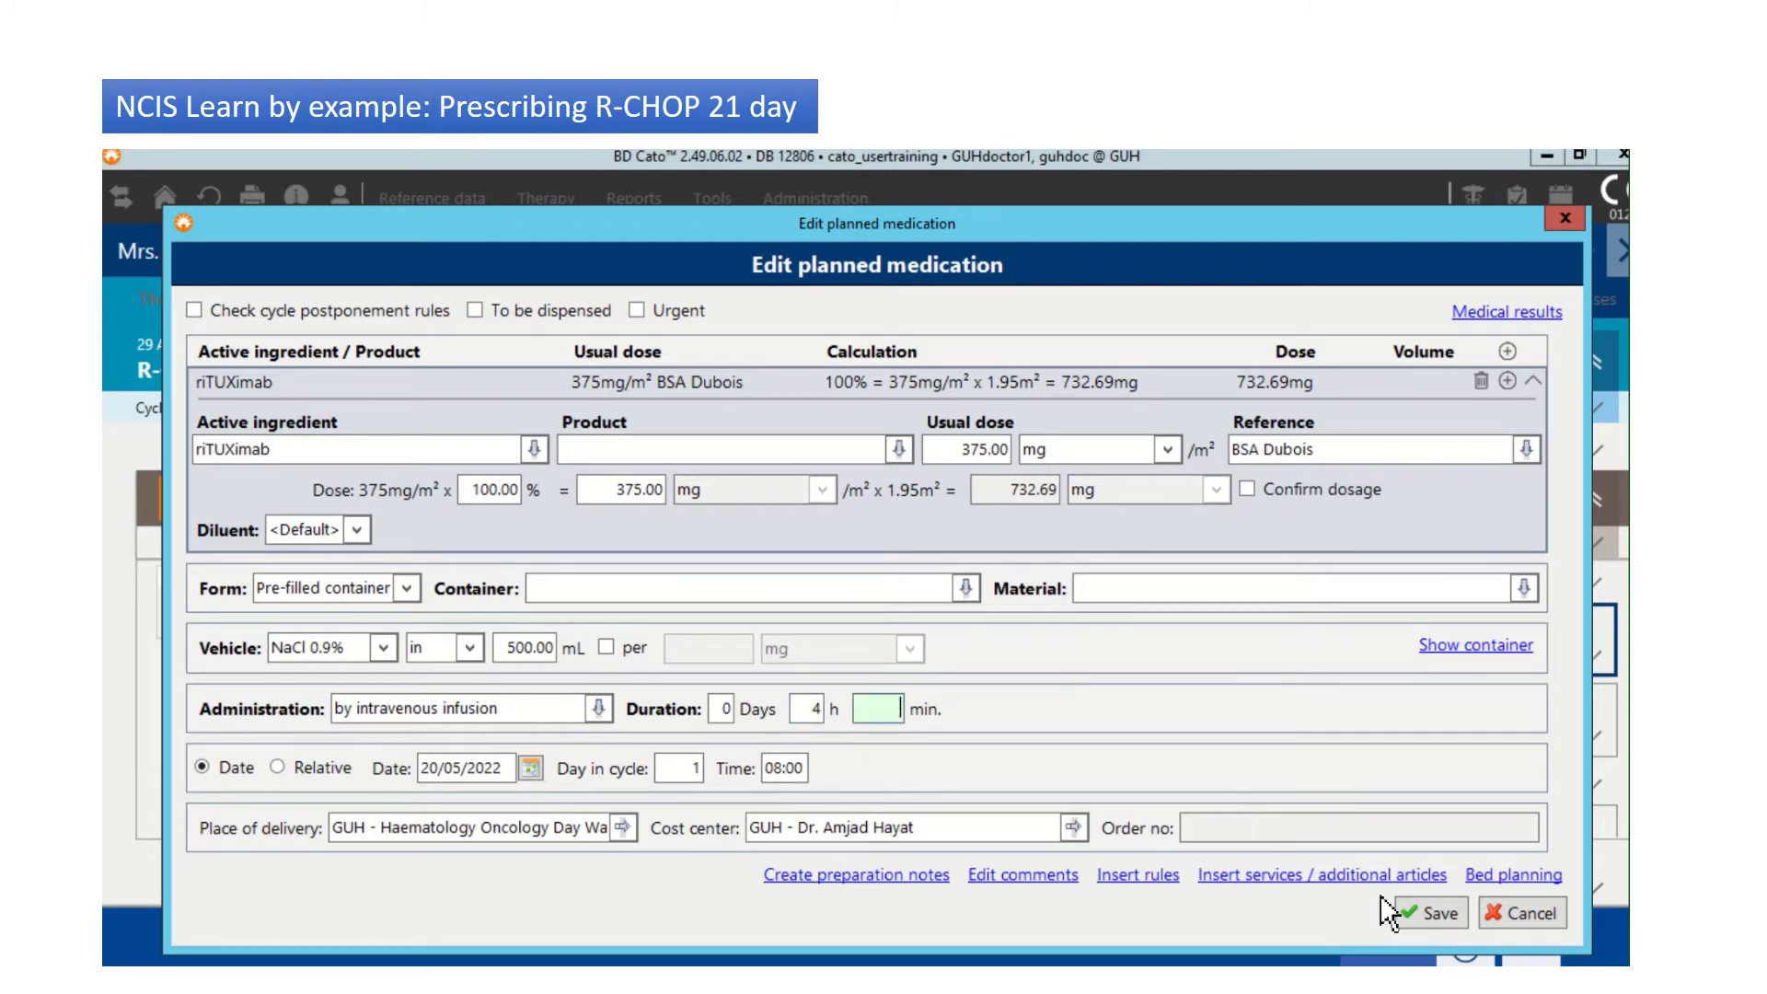
pyautogui.click(1434, 909)
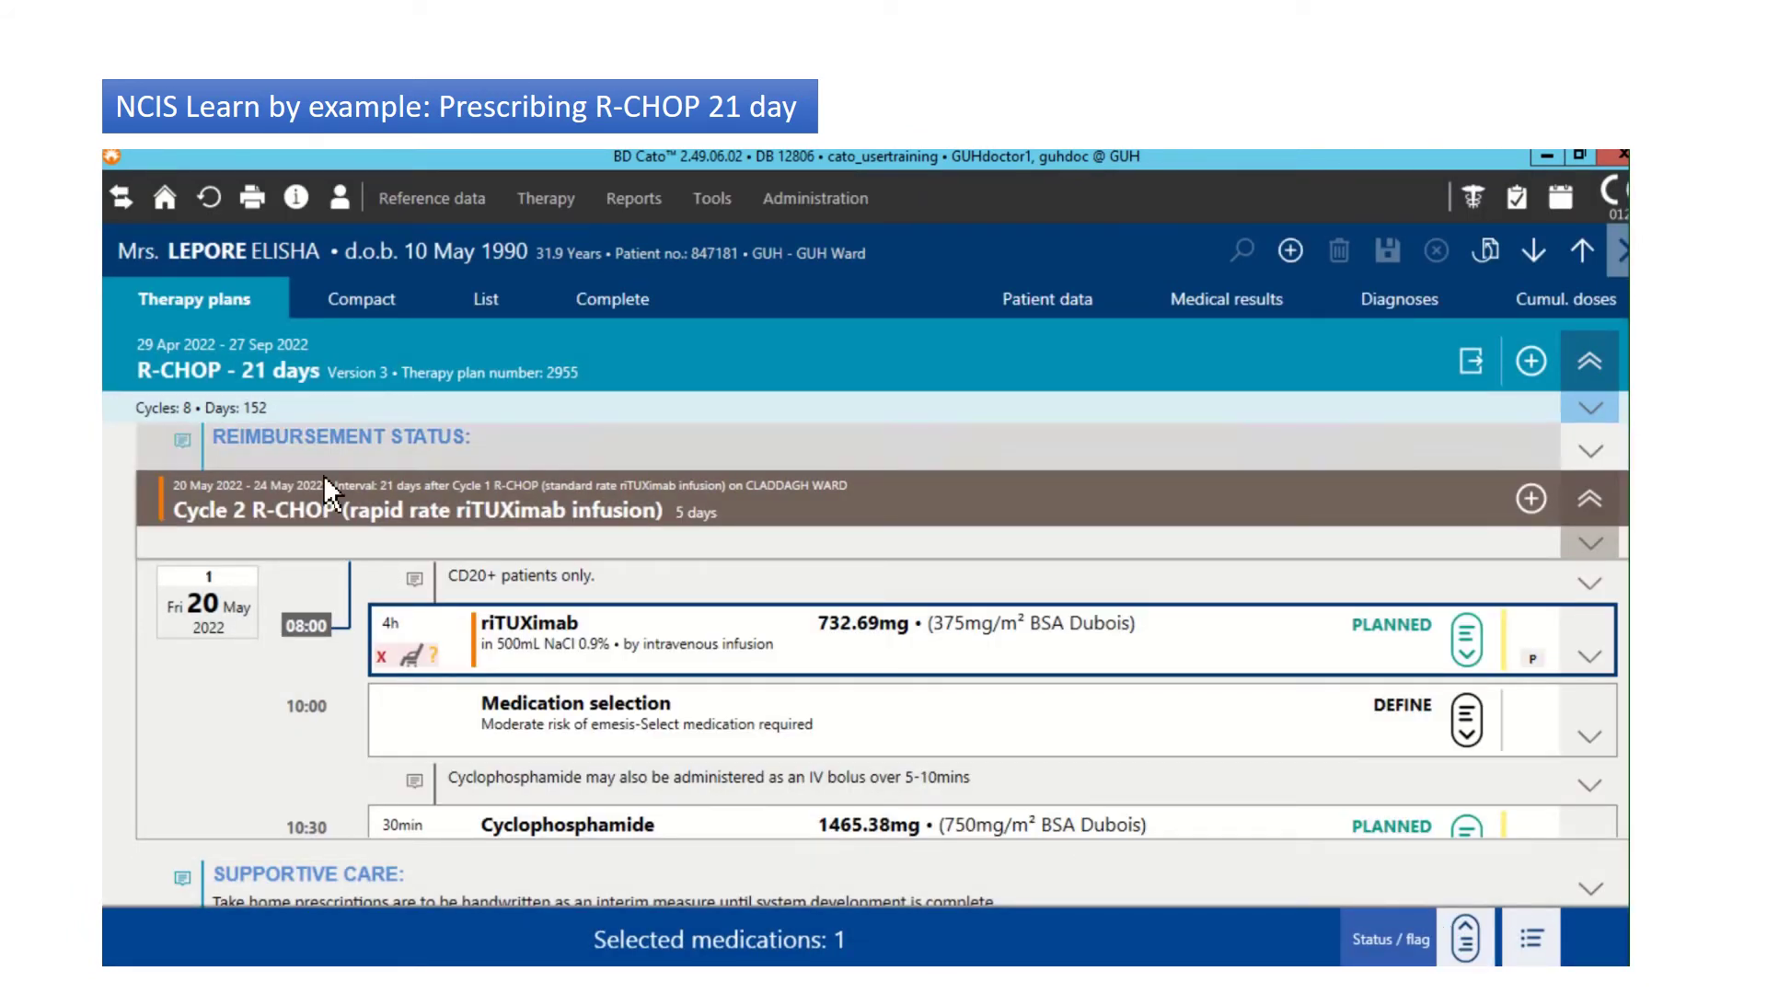
pyautogui.click(480, 293)
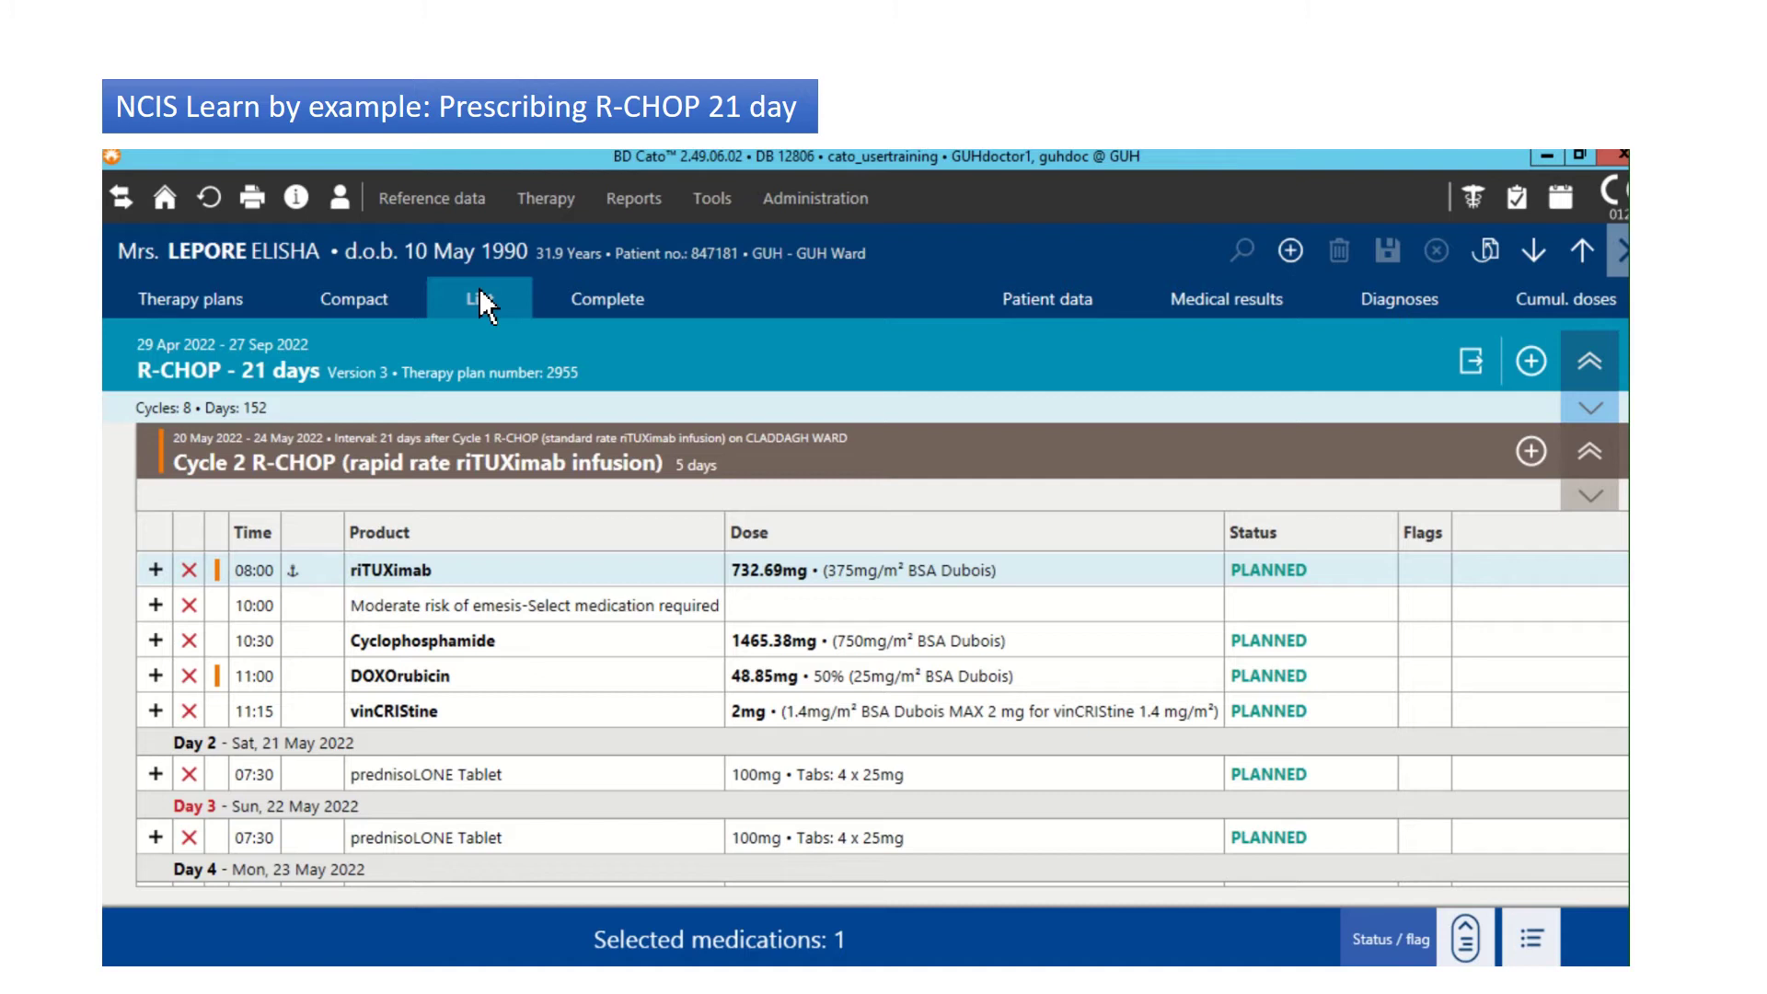
pyautogui.click(481, 618)
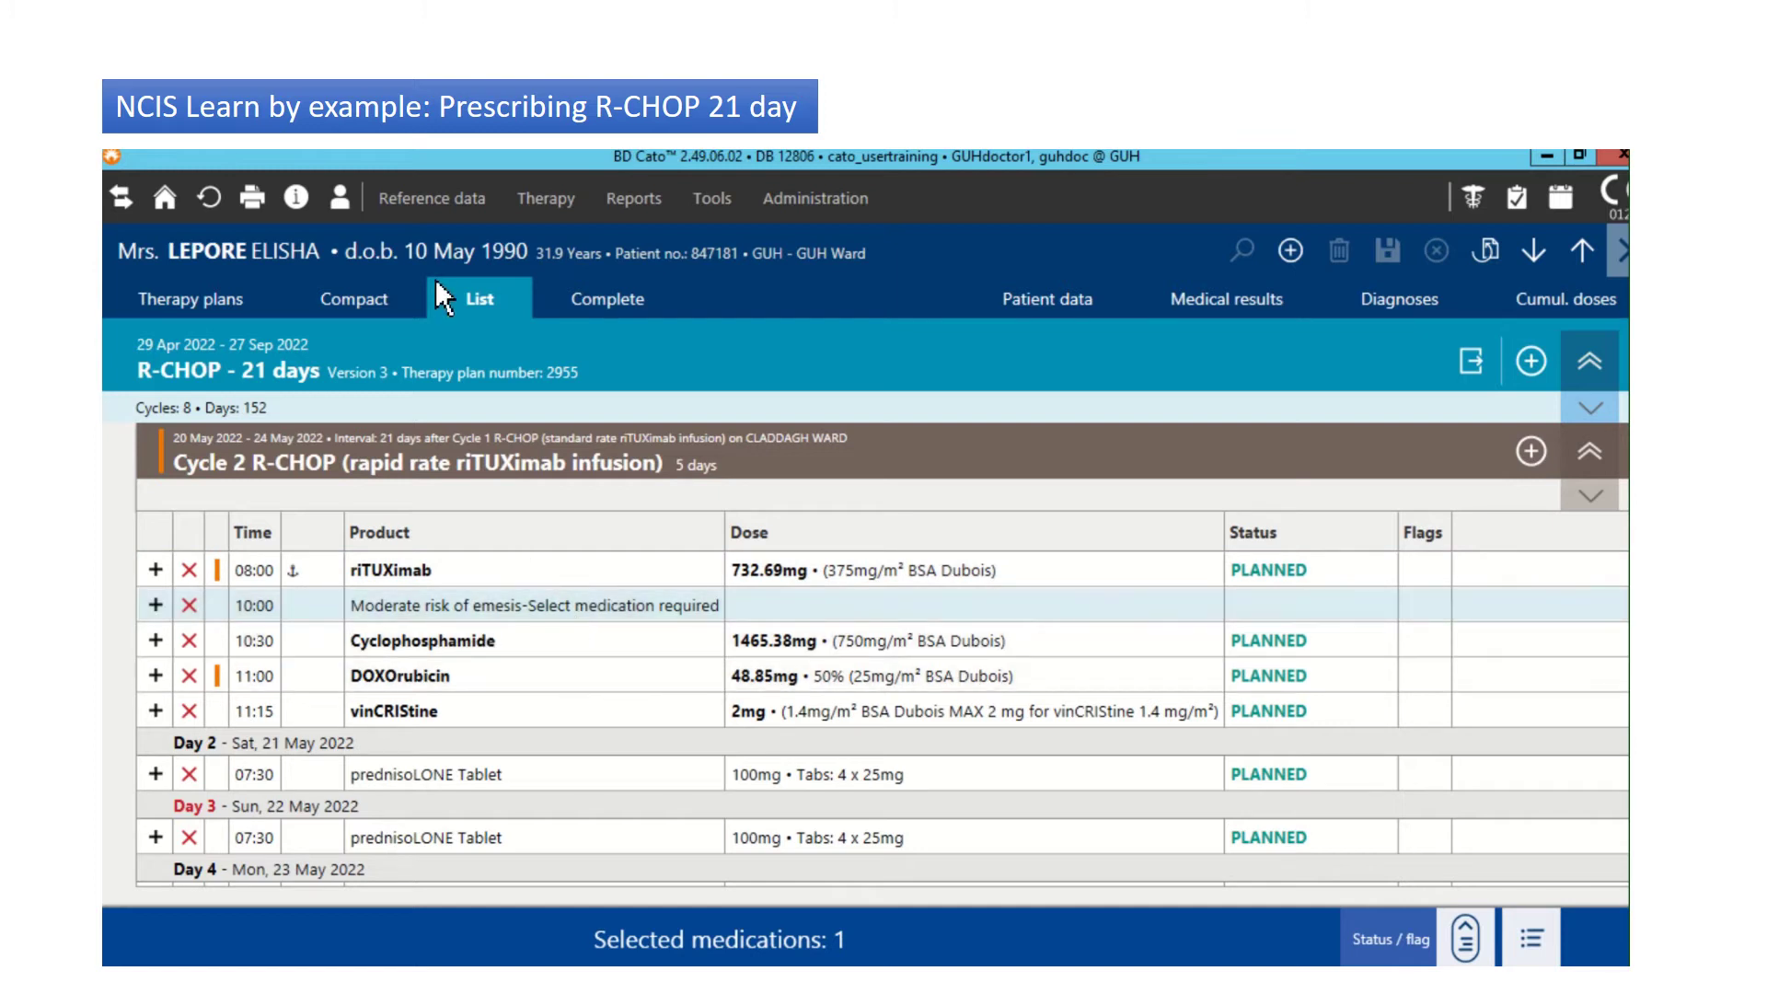
pyautogui.click(359, 304)
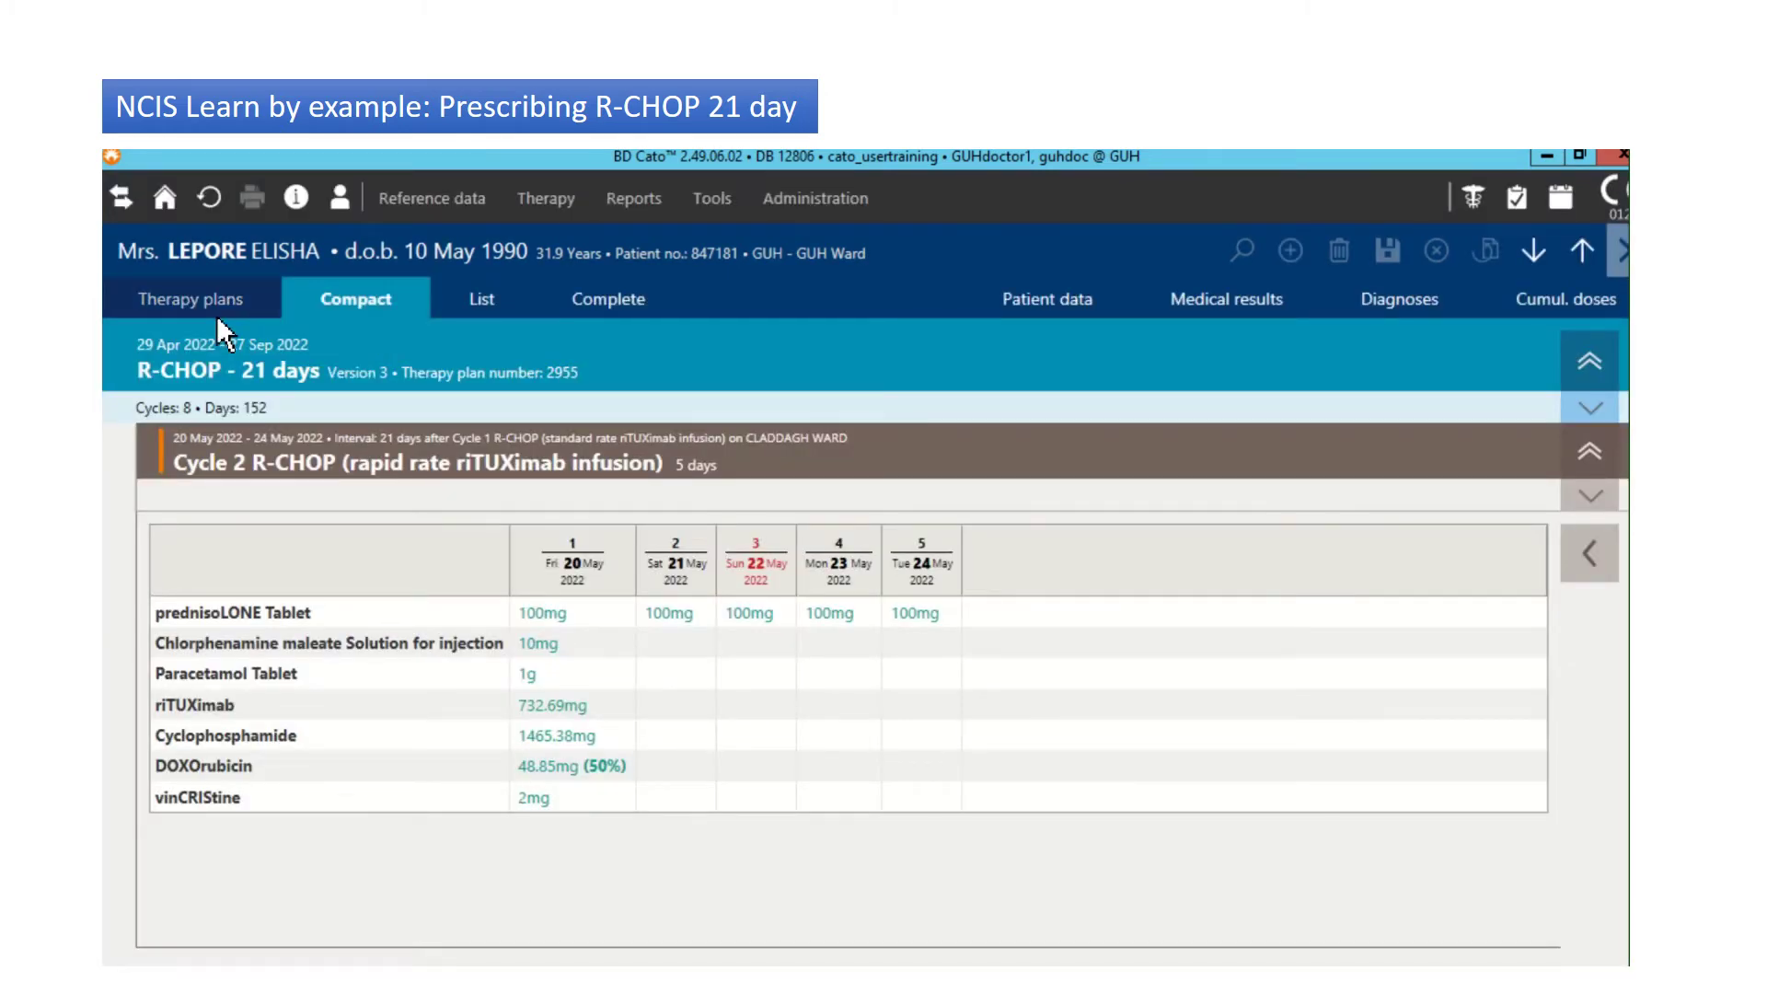
pyautogui.click(217, 315)
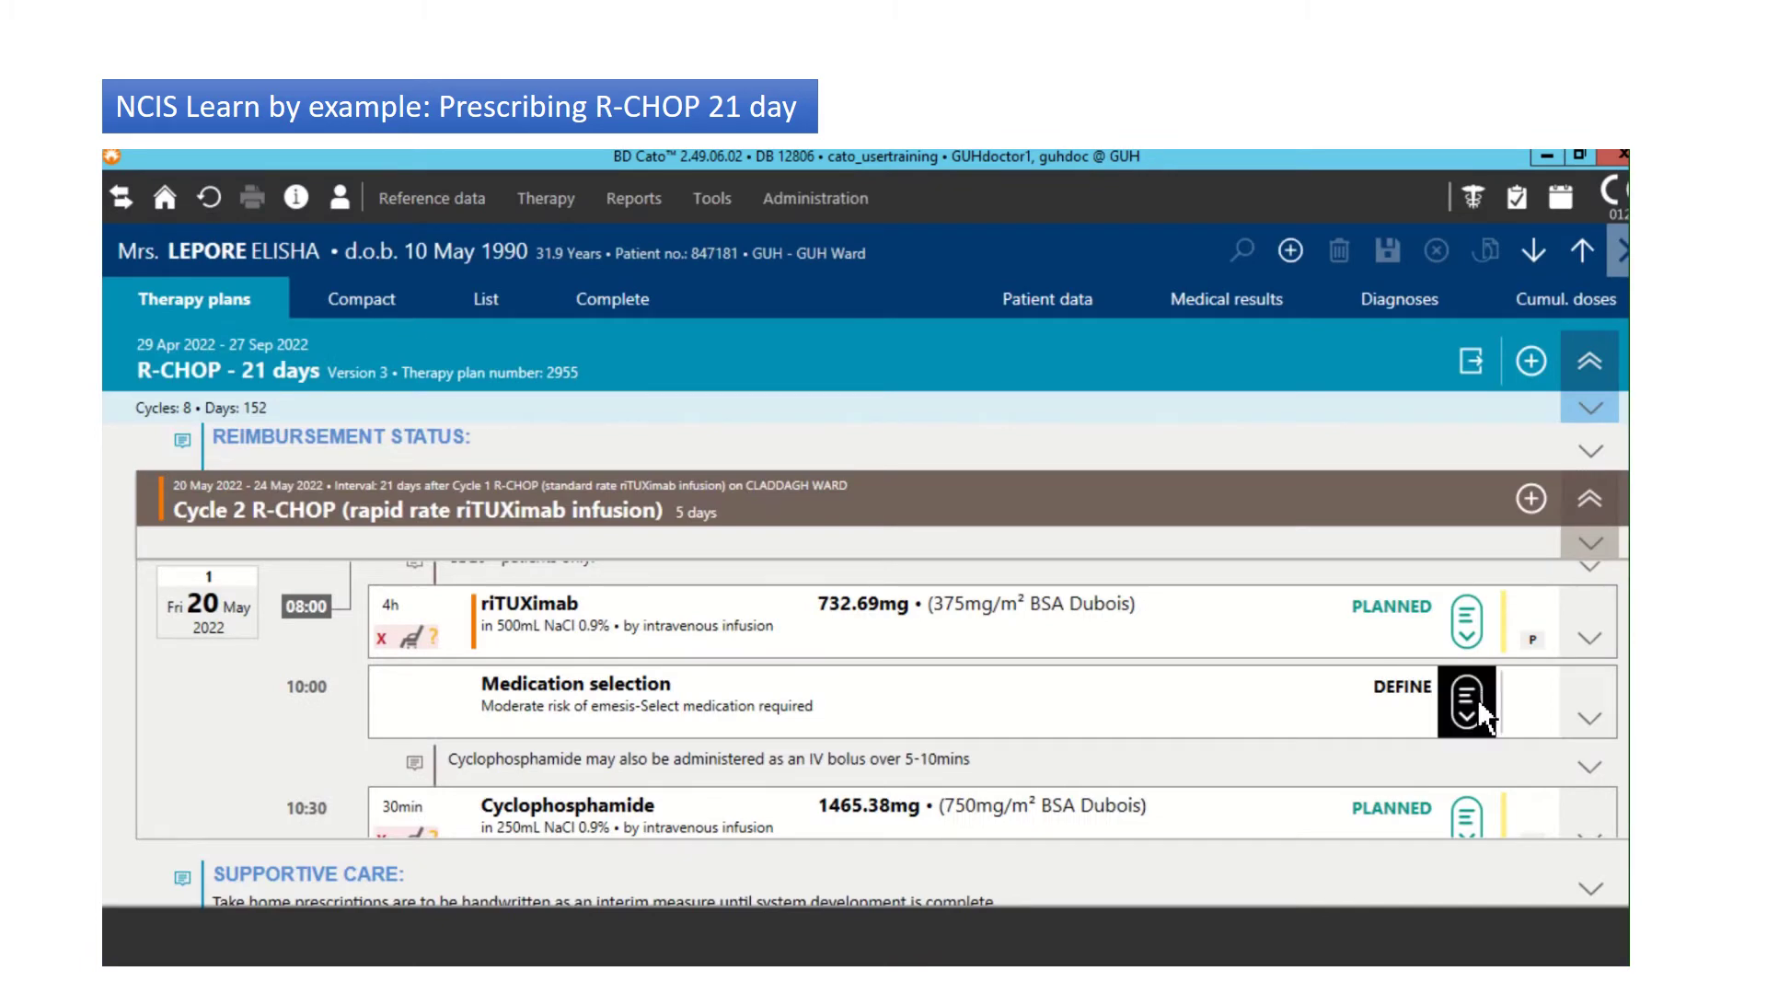
# Step: Define Cycle 2's day 1 antiemetic selection as Ondansetron Tablet 1 x 8mg PO at 10:00
pyautogui.click(1484, 713)
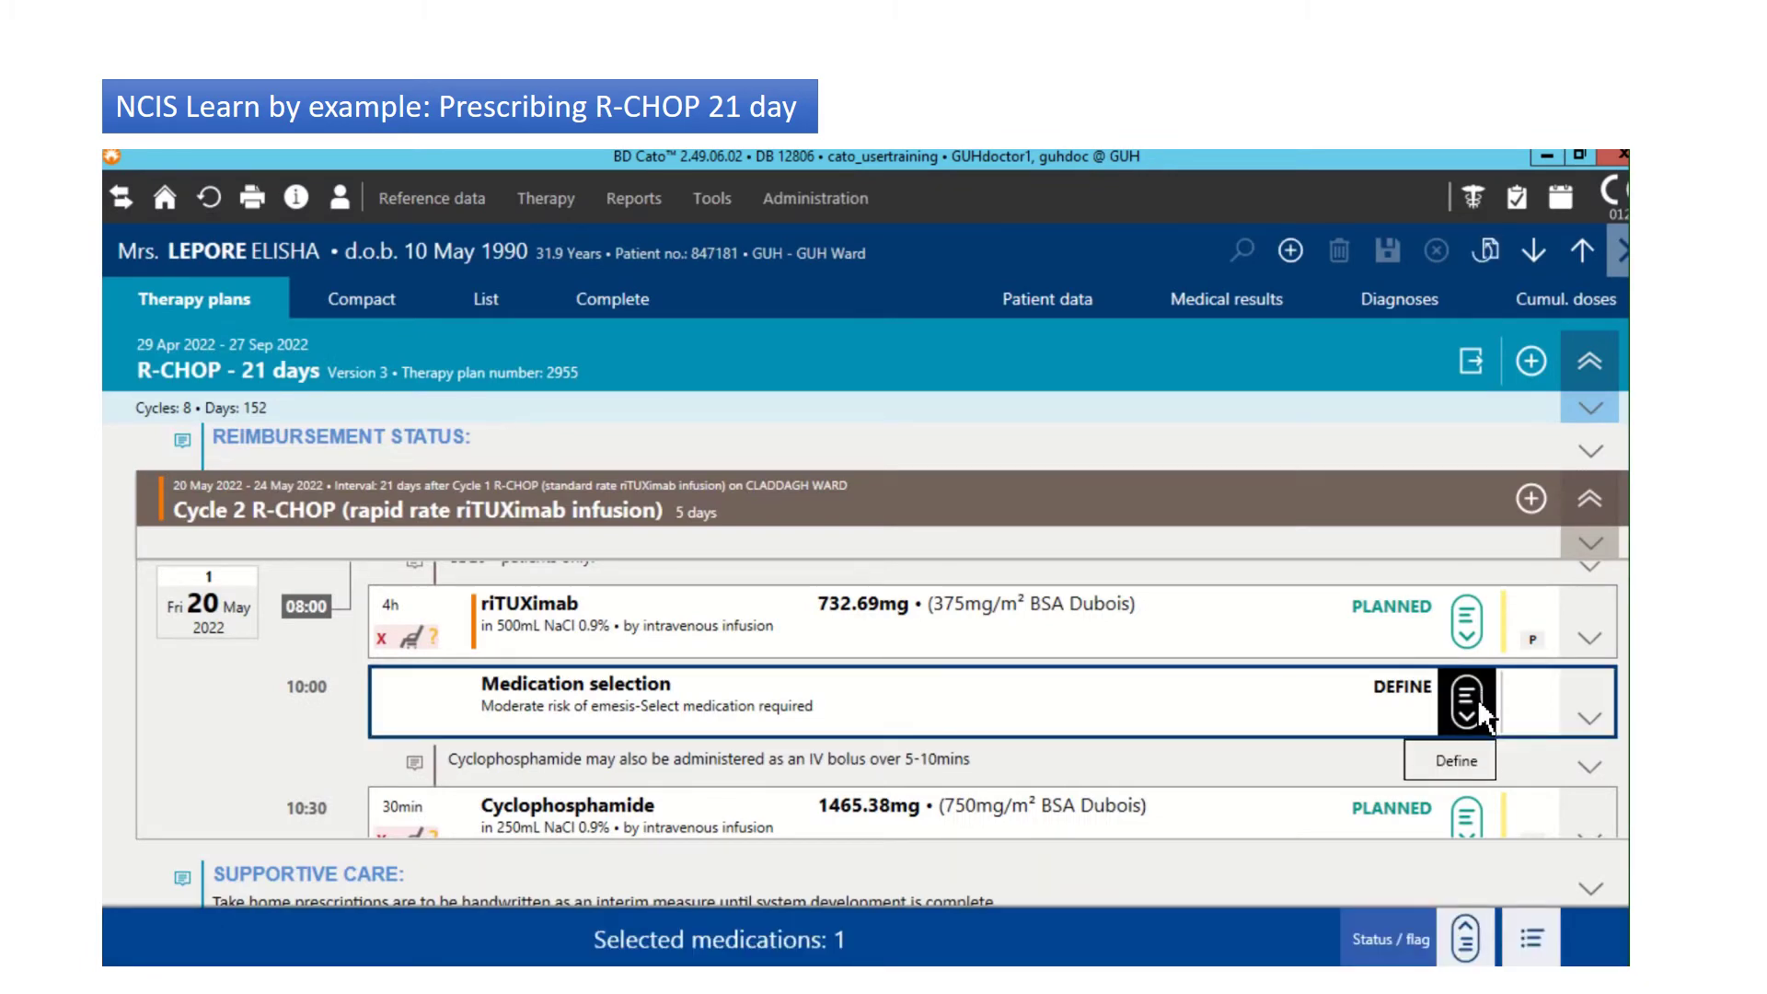
pyautogui.click(1462, 769)
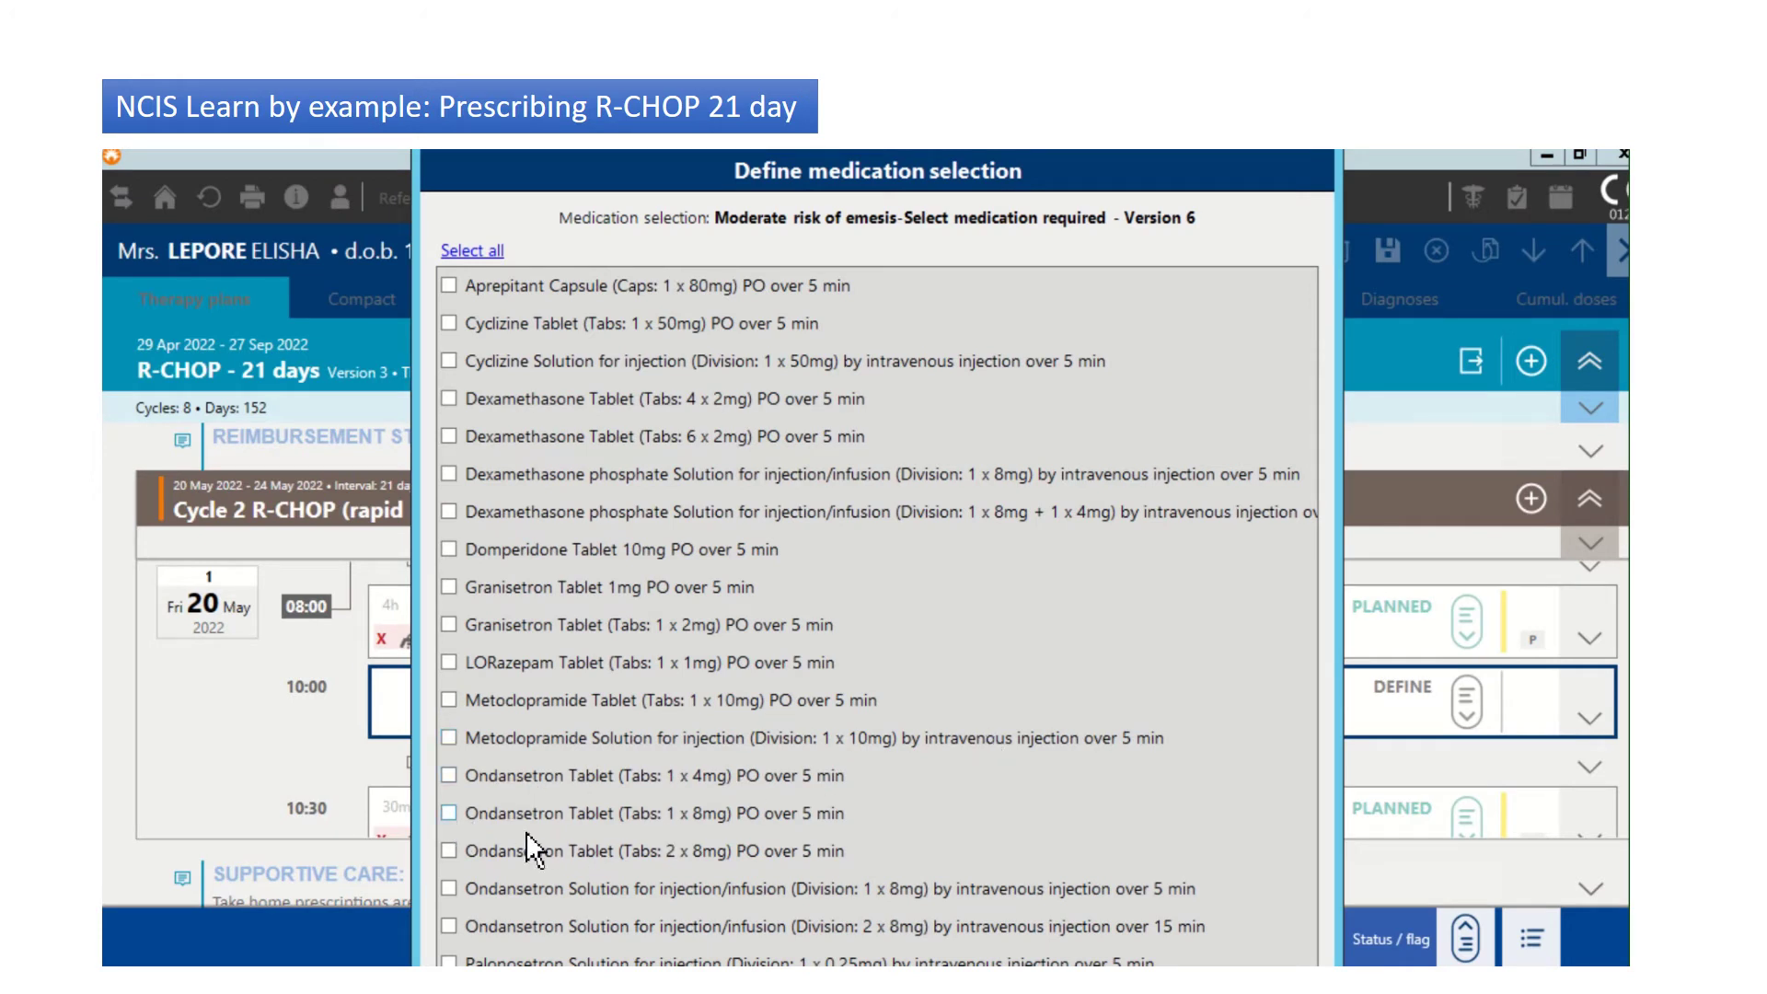
pyautogui.press('Return')
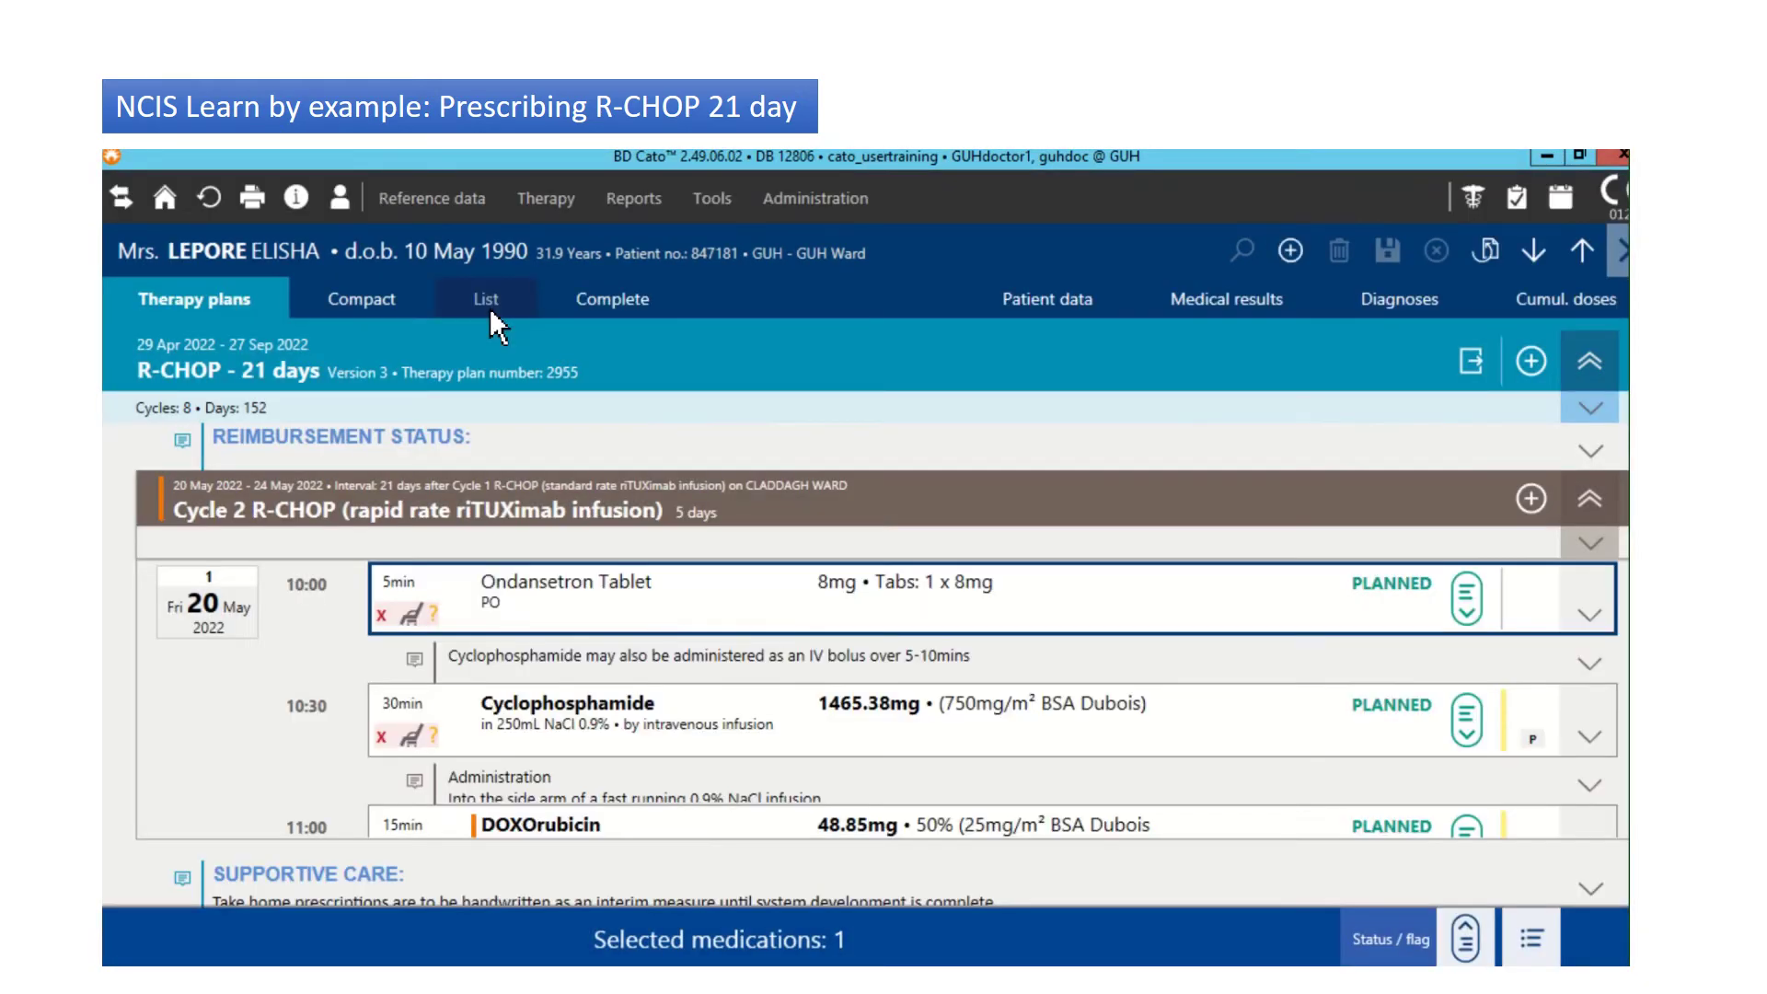
# Step: Review Cycle 2 in List and Compact views, confirming Ondansetron 8mg at 10:00 between riTUXimab and Cyclophosphamide
pyautogui.click(487, 303)
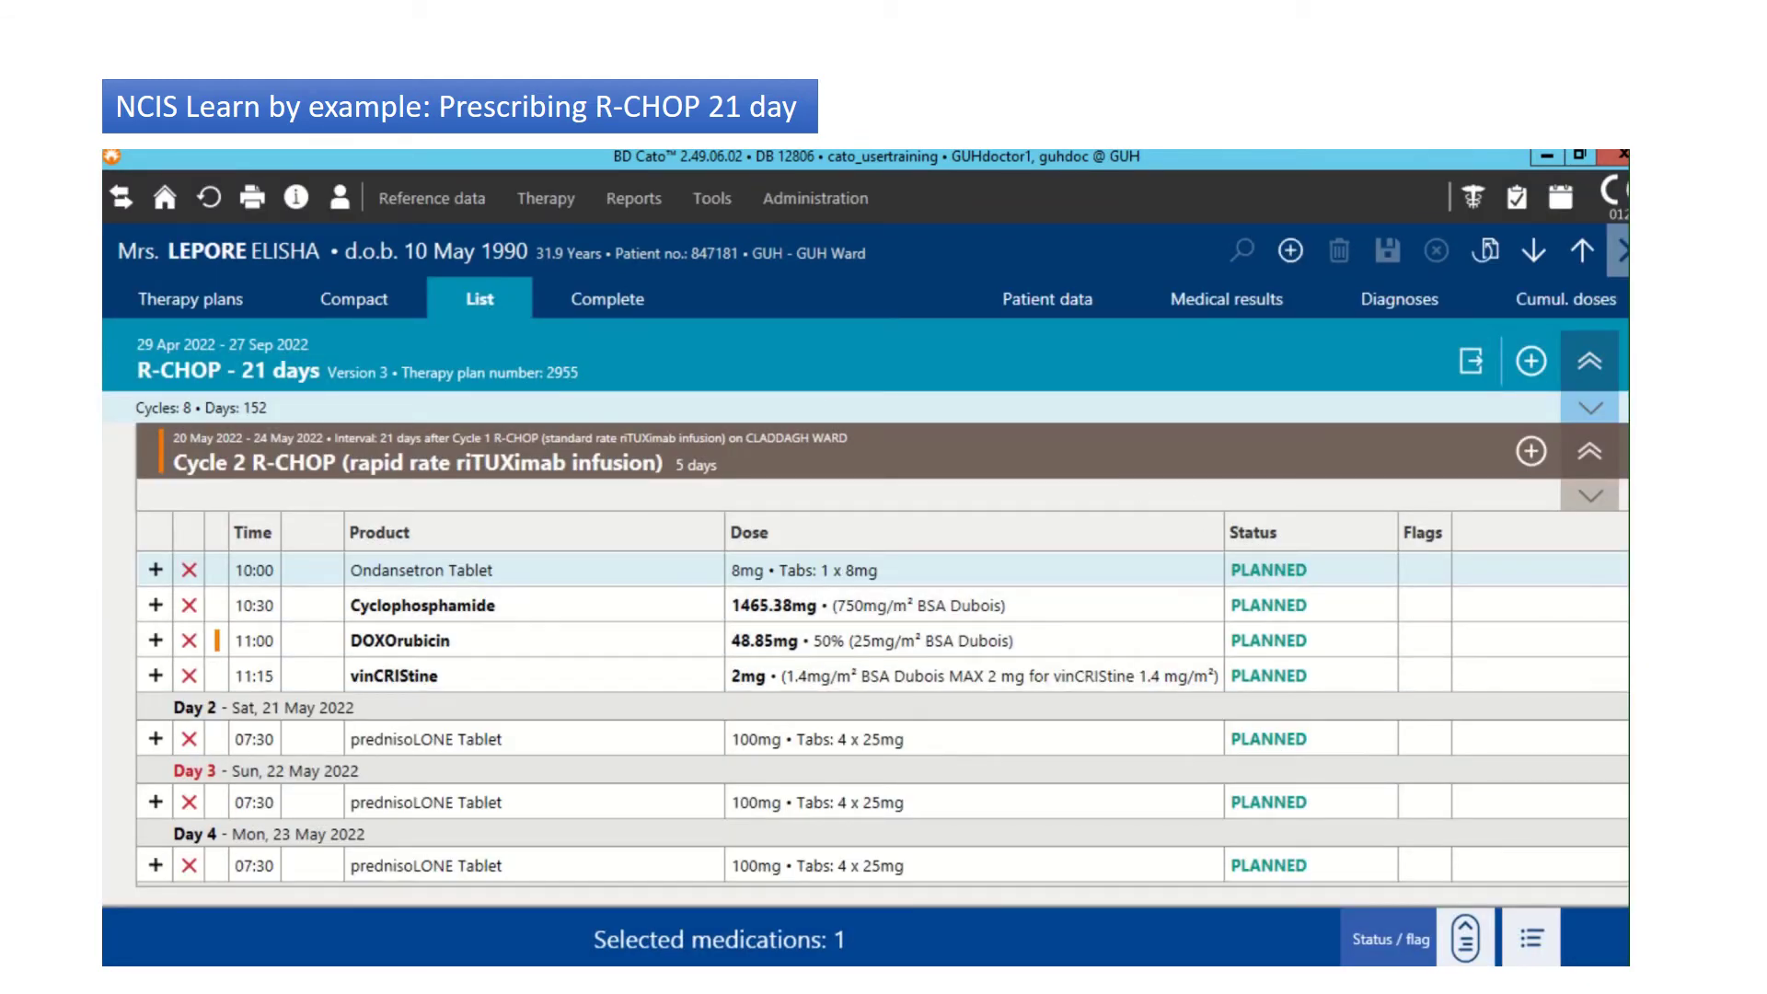
pyautogui.scroll(3, 882, 718)
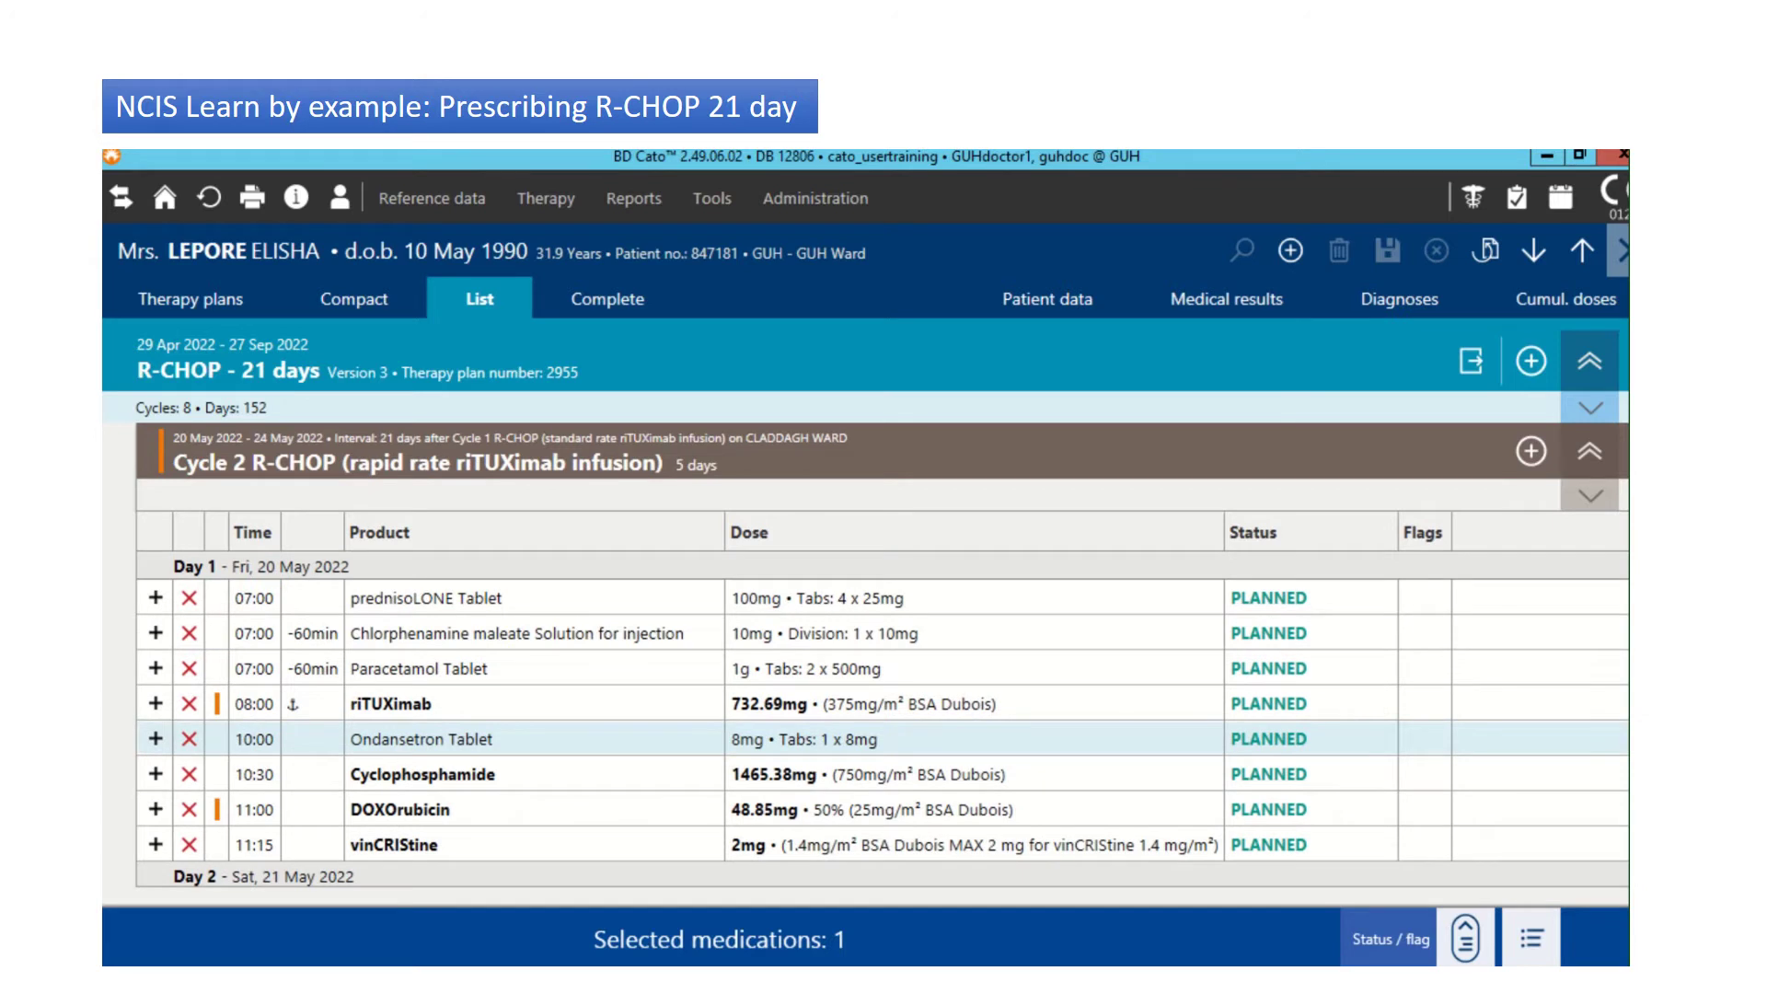
pyautogui.scroll(-2, 882, 718)
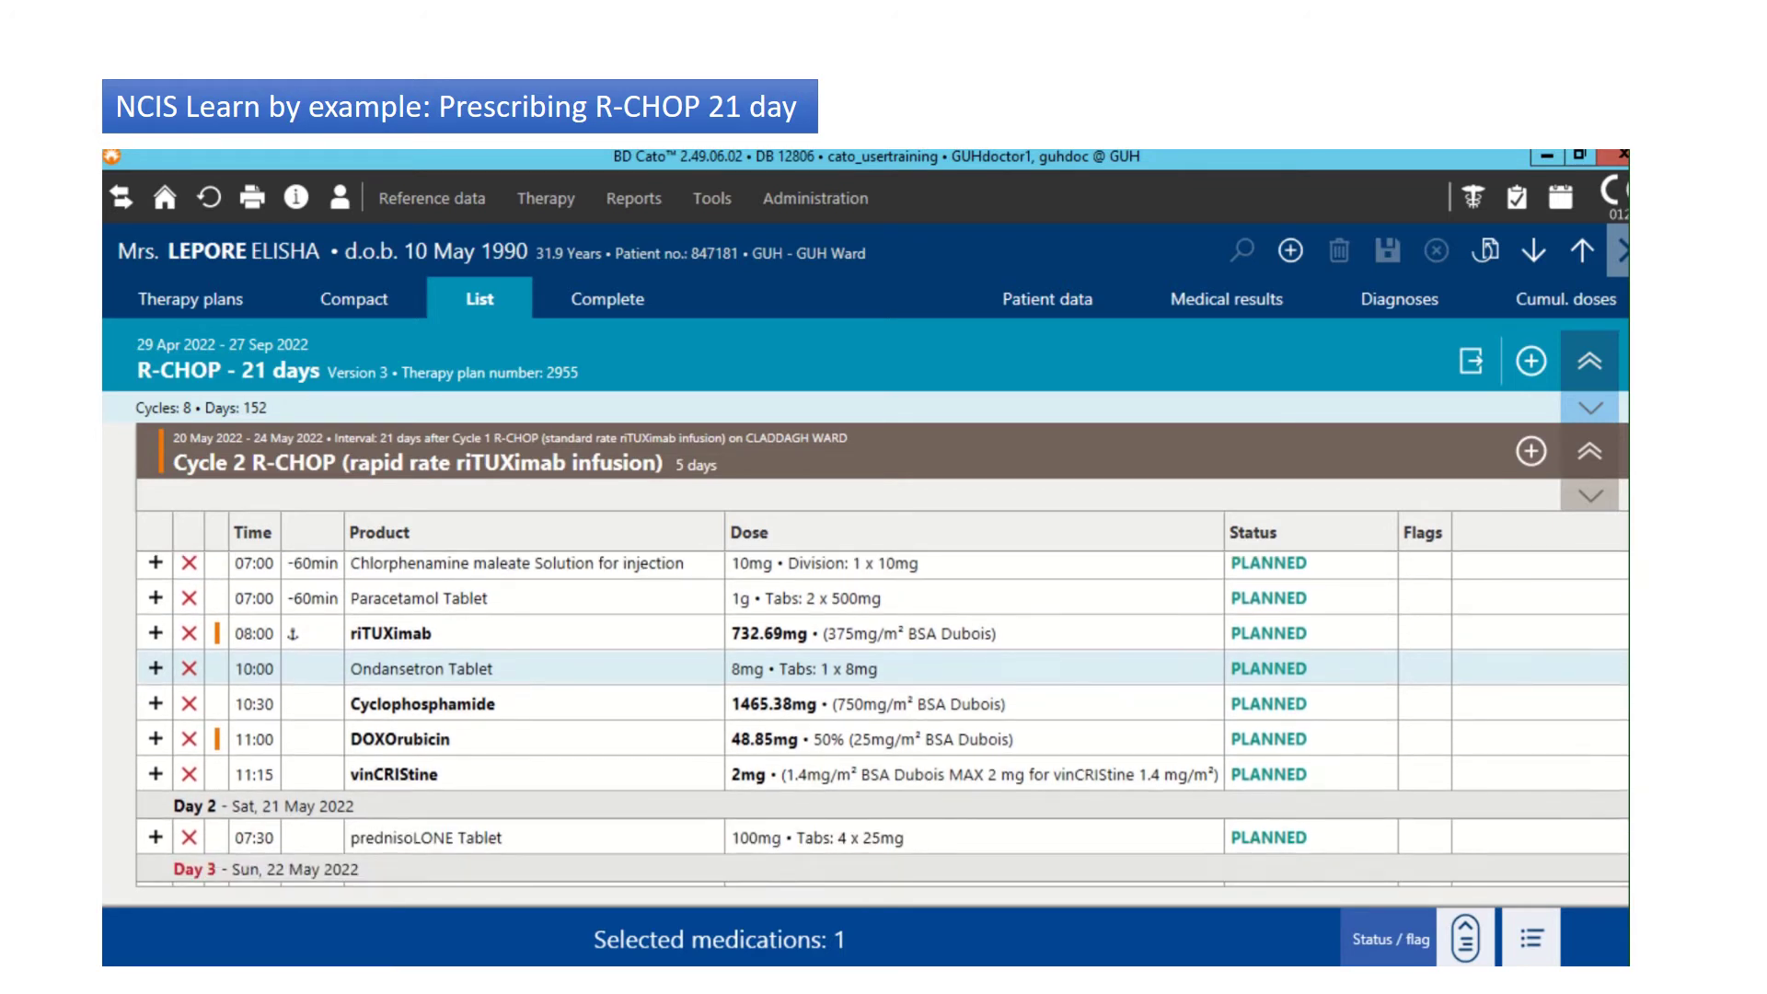
pyautogui.scroll(-1, 882, 718)
pyautogui.scroll(2, 882, 718)
pyautogui.scroll(-6, 882, 718)
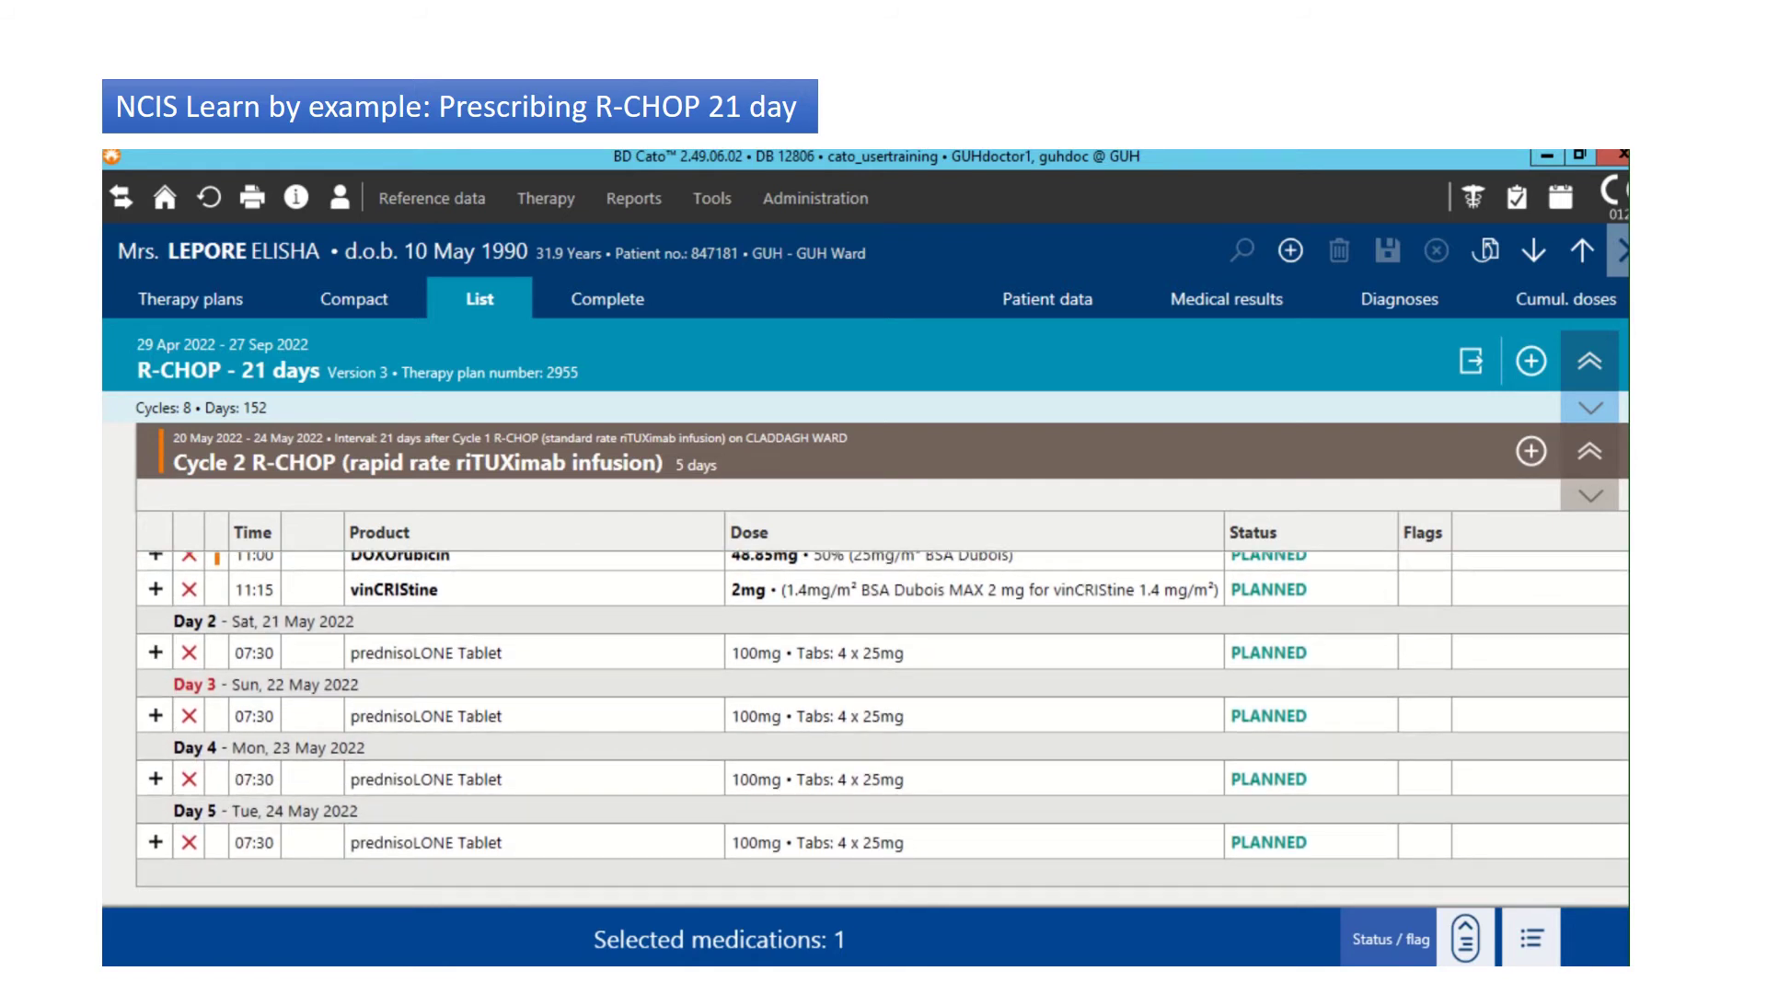
pyautogui.scroll(3, 882, 718)
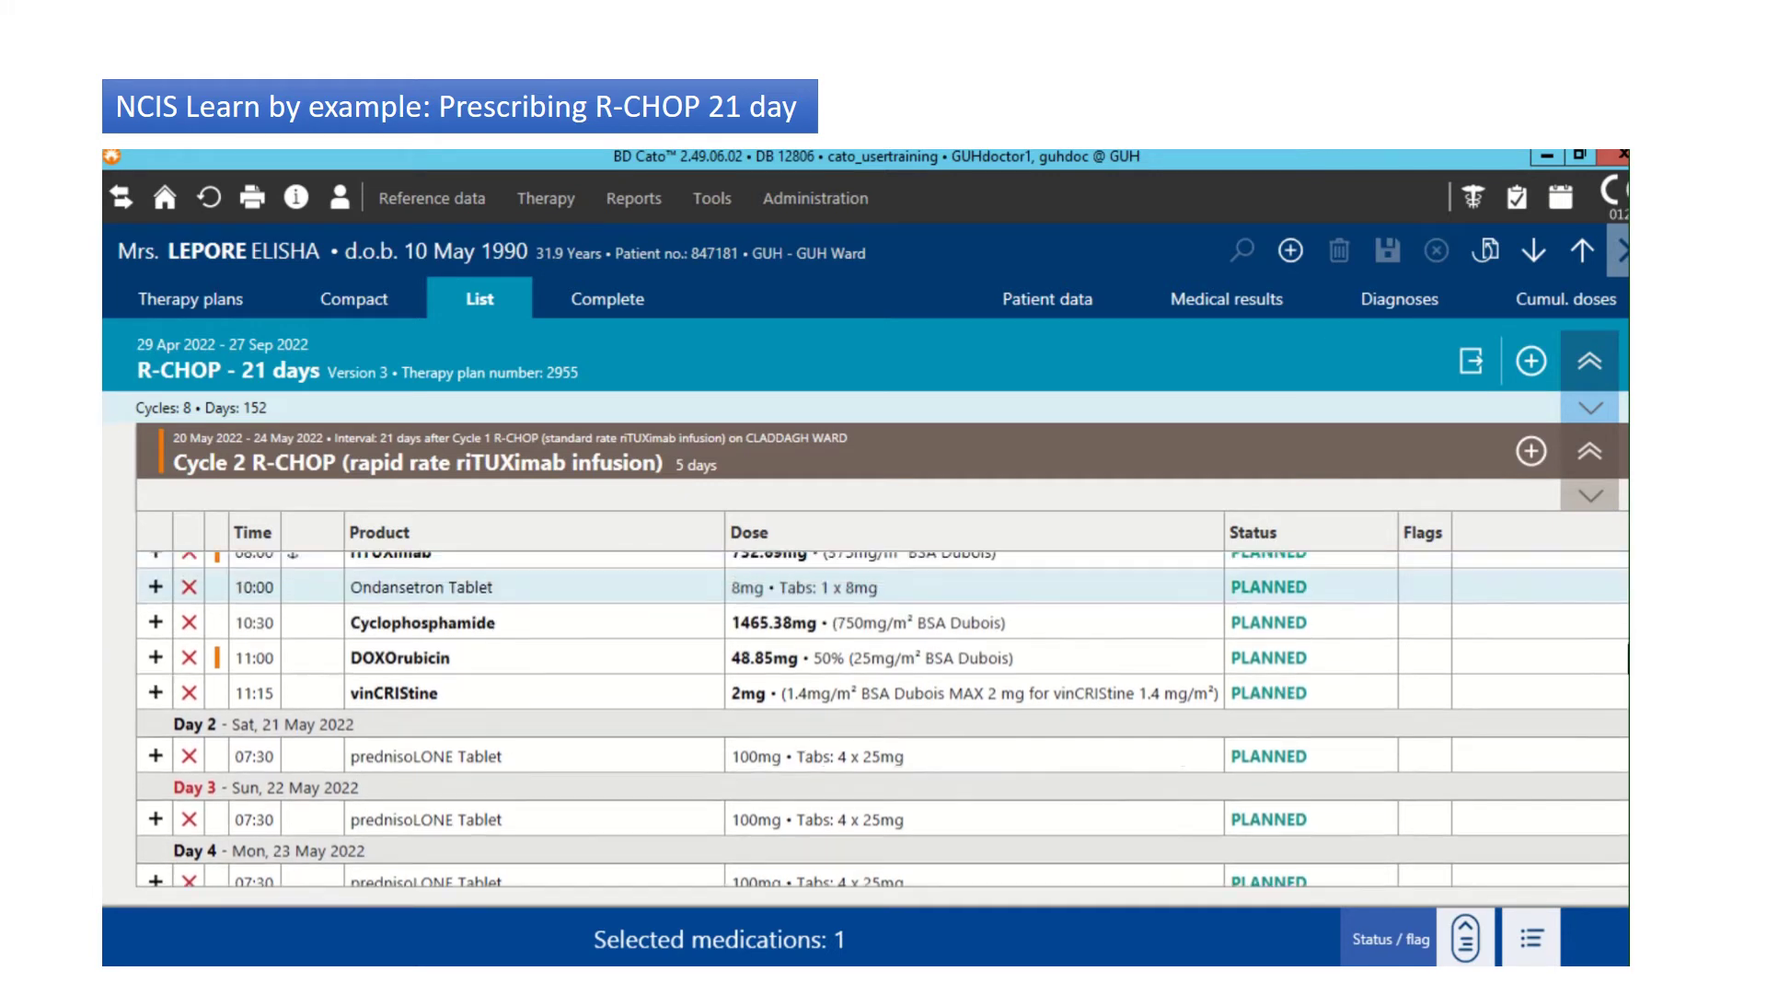
pyautogui.scroll(4, 1609, 562)
pyautogui.scroll(-1, 1609, 561)
pyautogui.scroll(-2, 1622, 629)
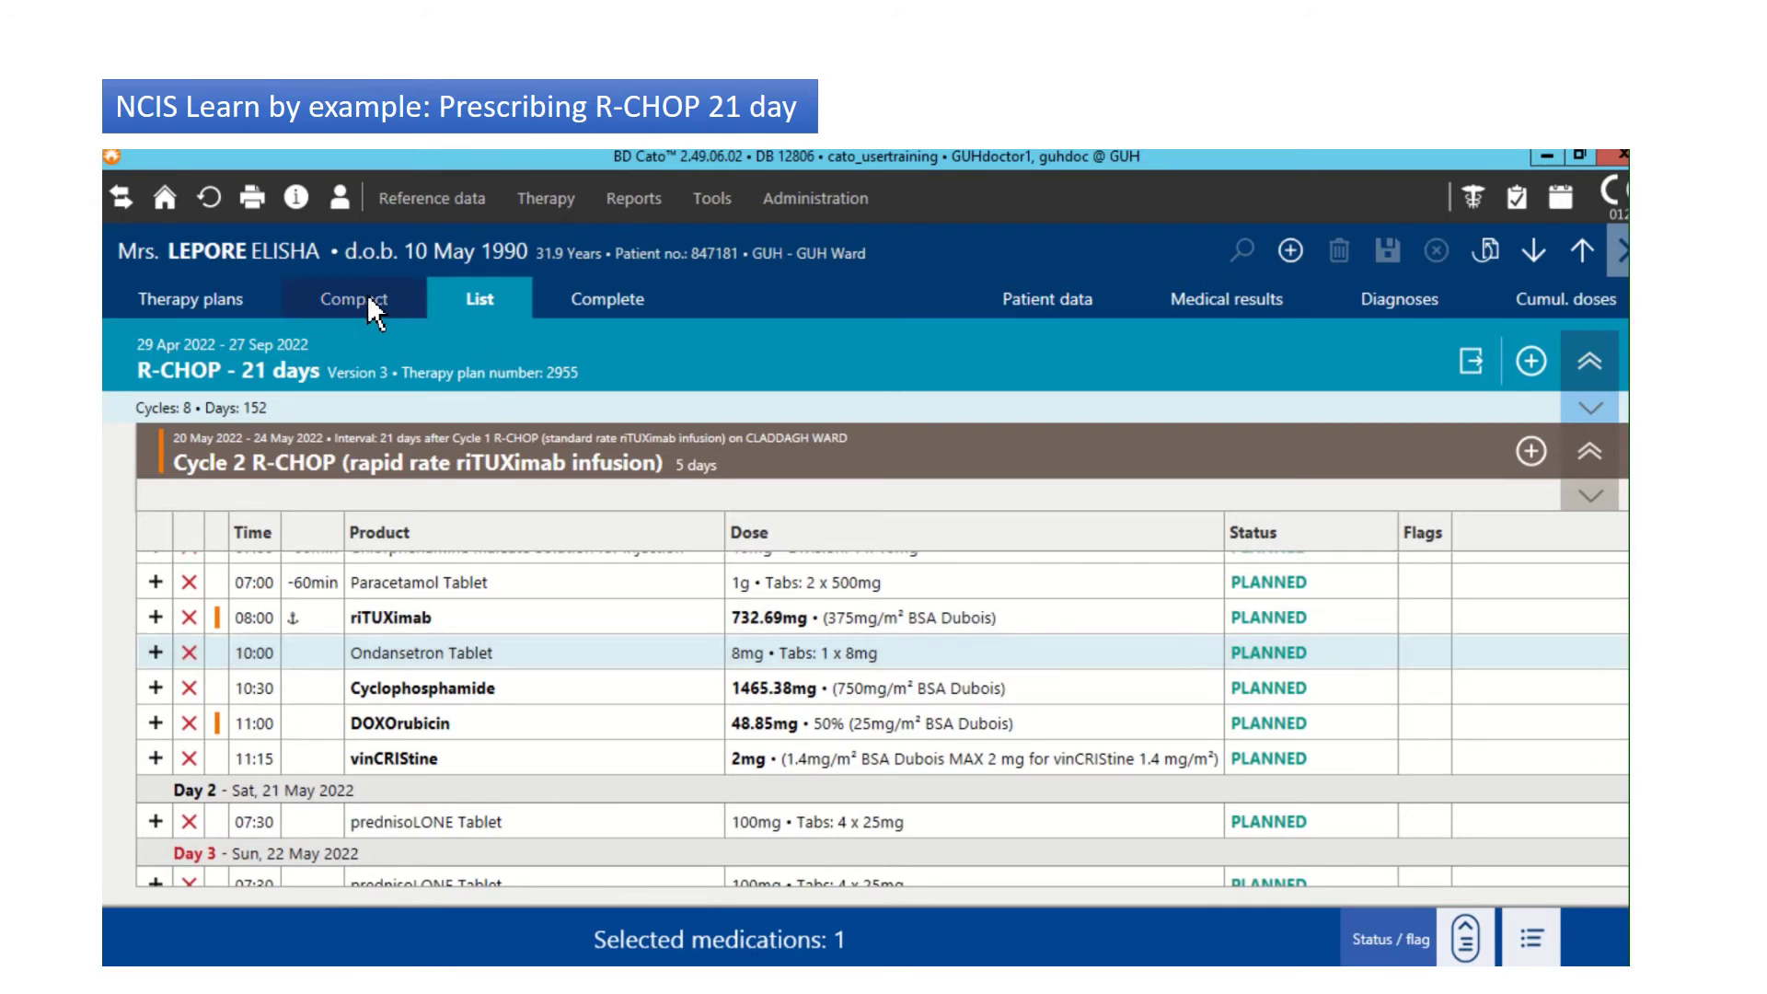
pyautogui.click(368, 298)
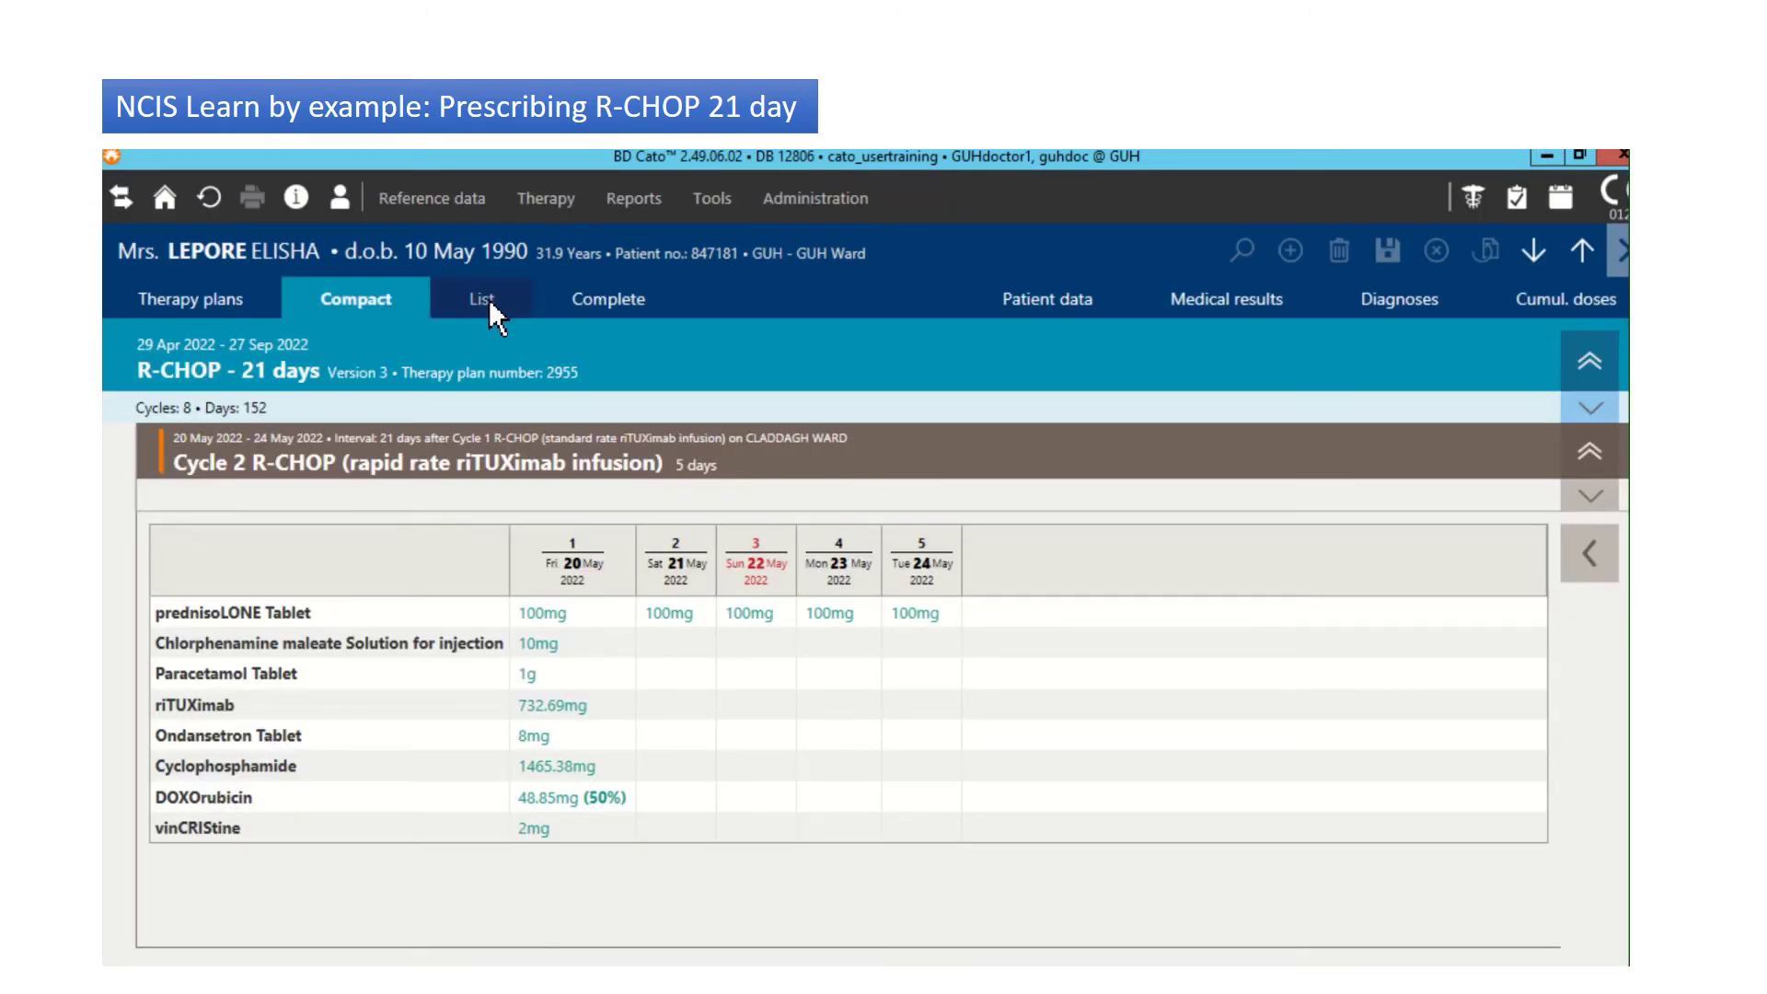
pyautogui.click(489, 298)
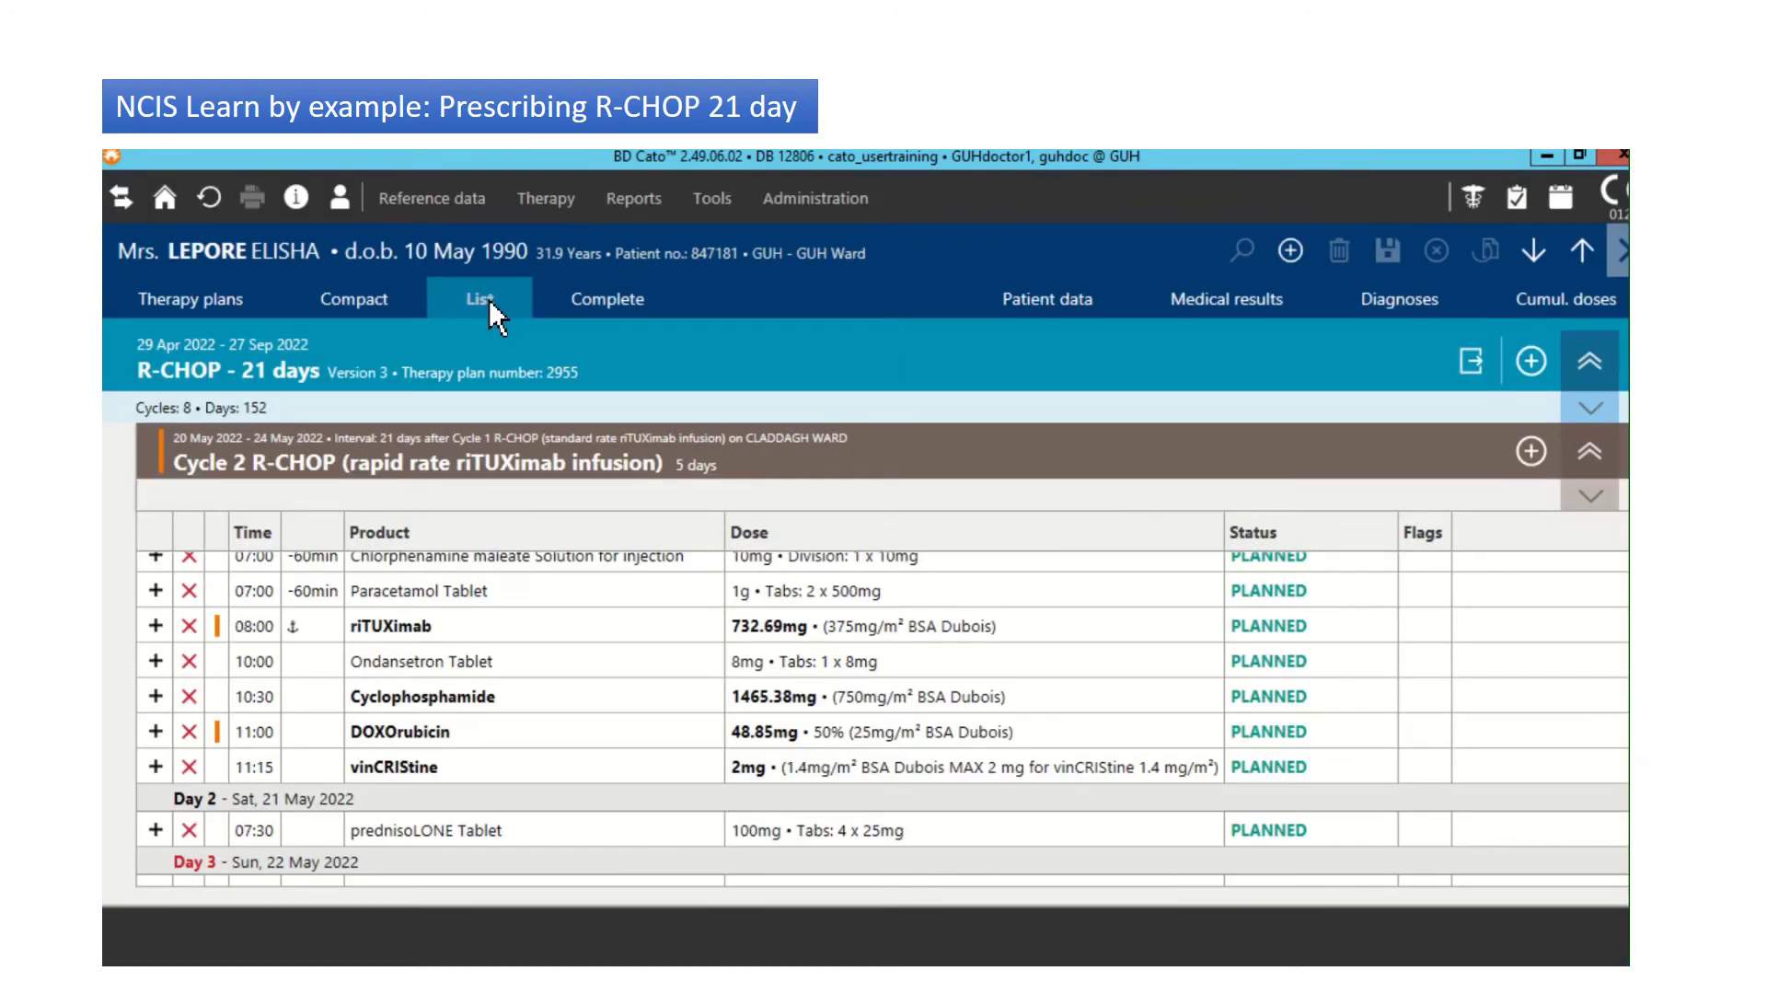
# Step: Mark all 12 Cycle 2 medications PHYSICIAN-VERIFIED, reducing Cyclophosphamide to 75% (1099.03mg)
pyautogui.click(538, 661)
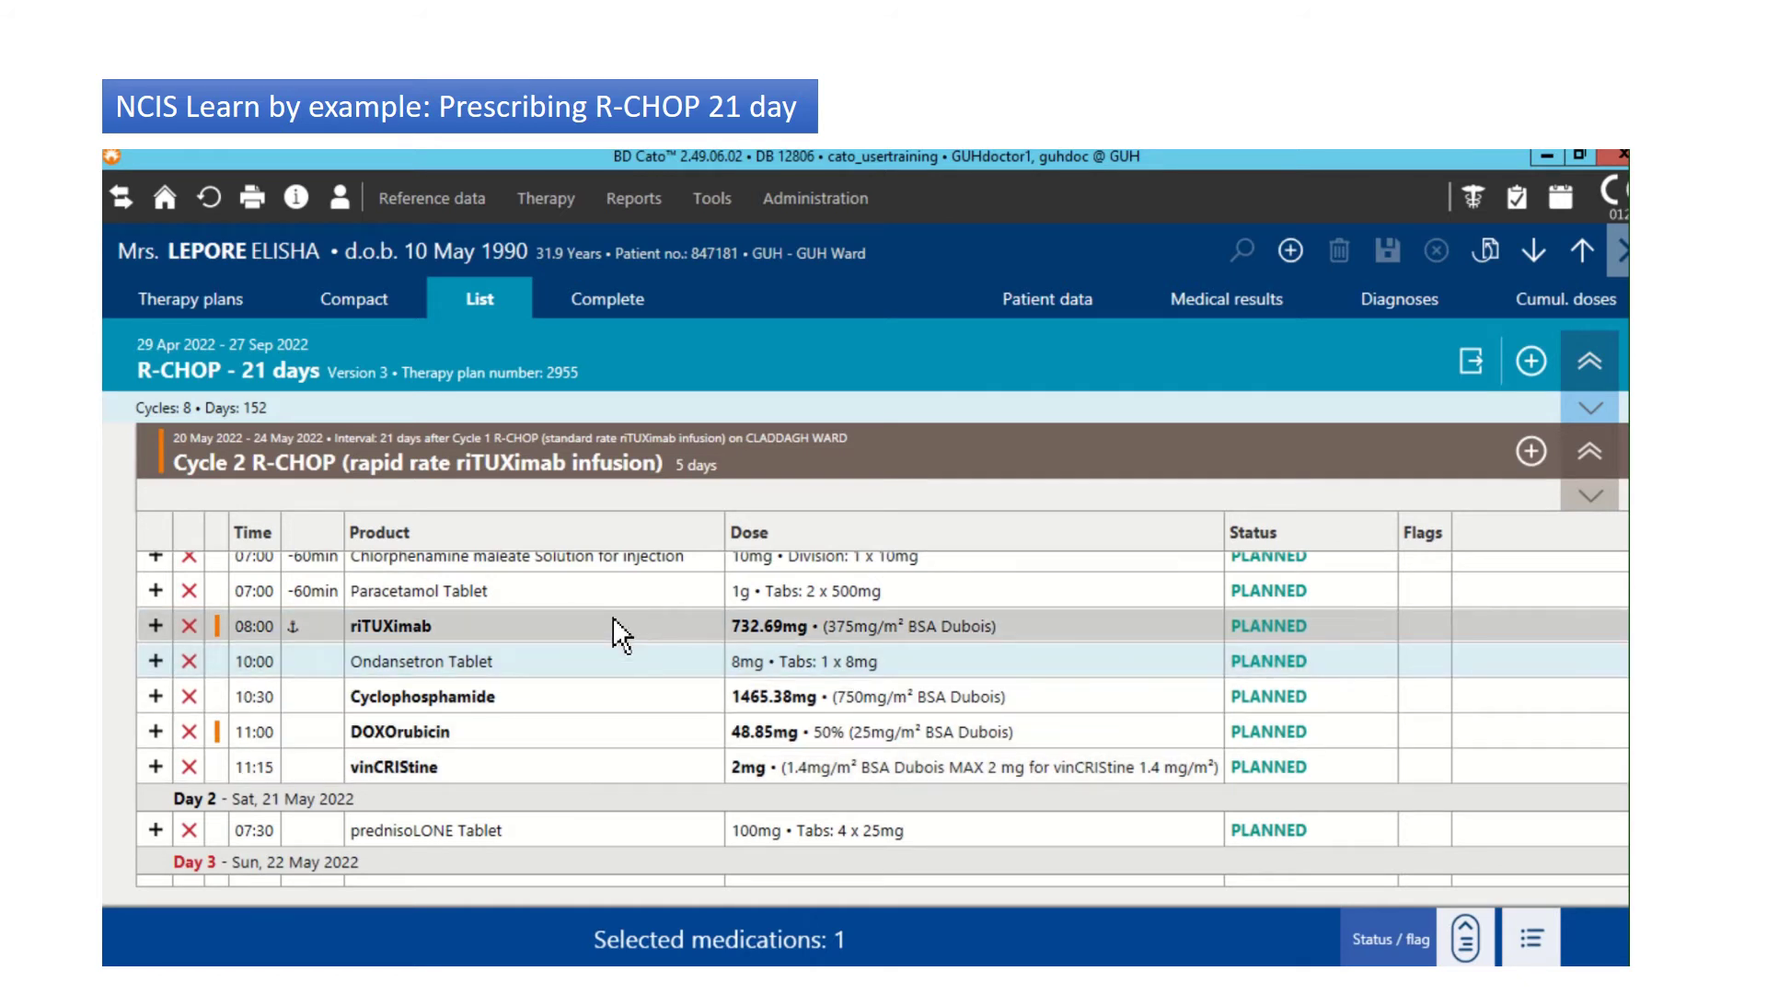
pyautogui.hotkey('ctrl', 'a')
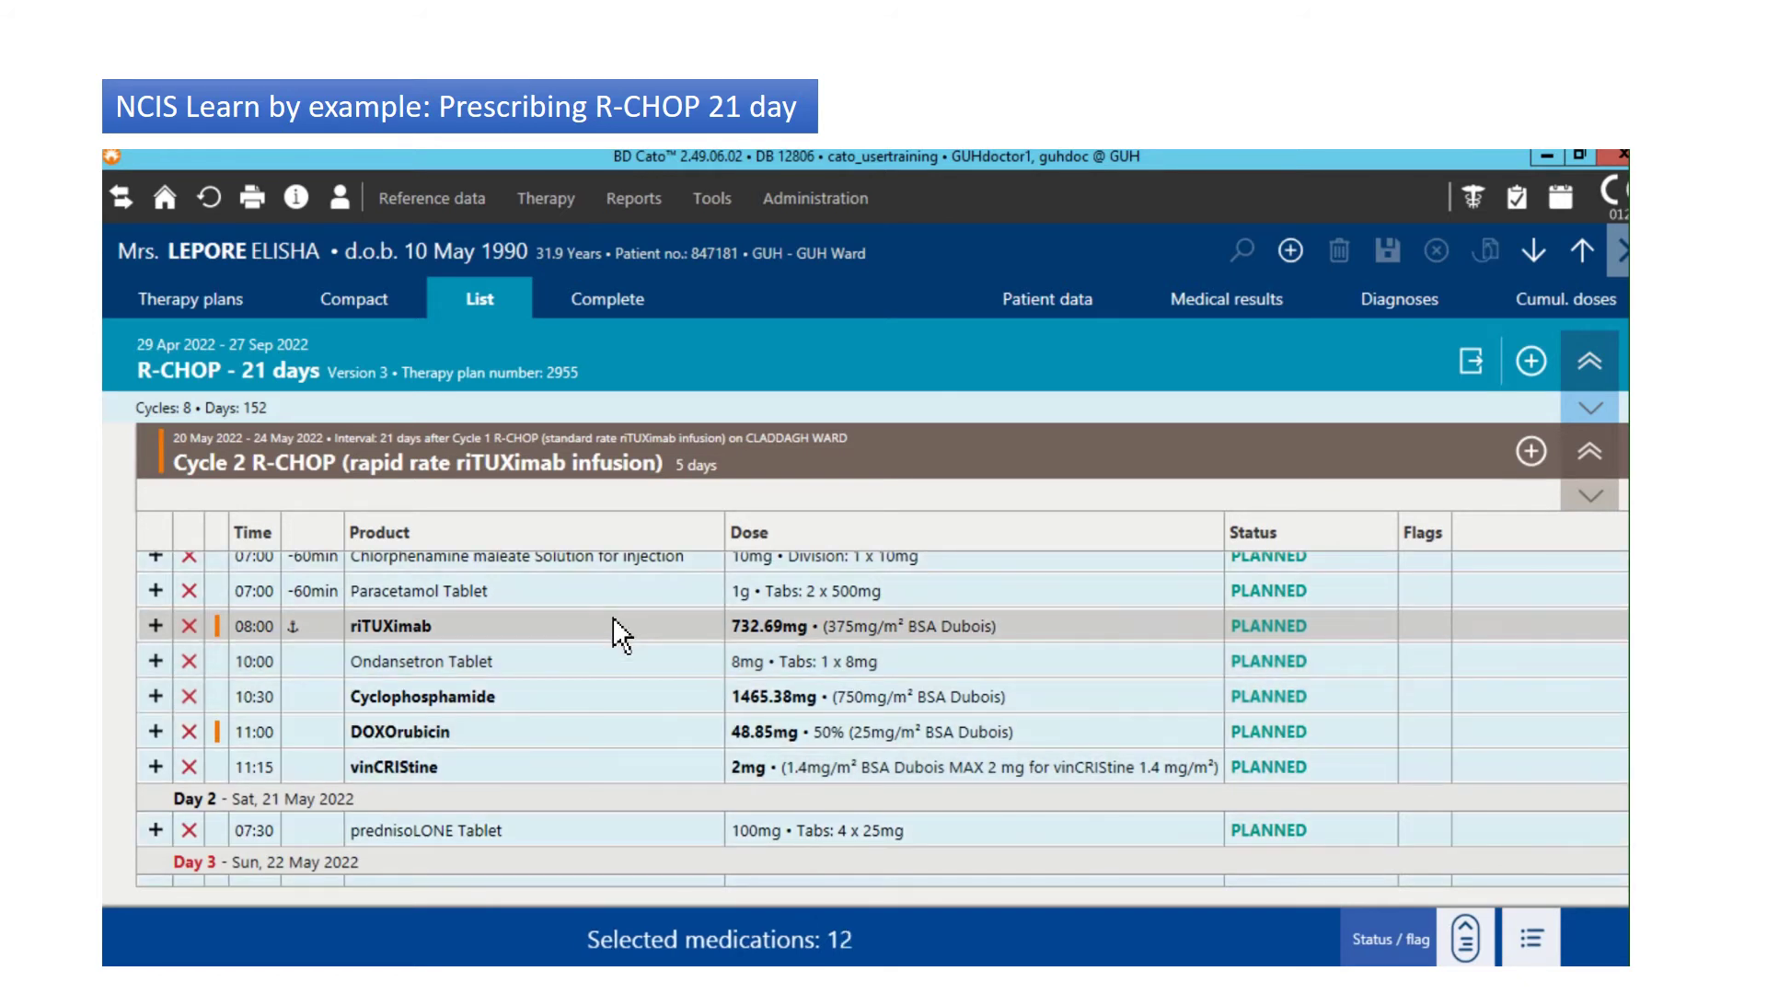
pyautogui.click(1467, 920)
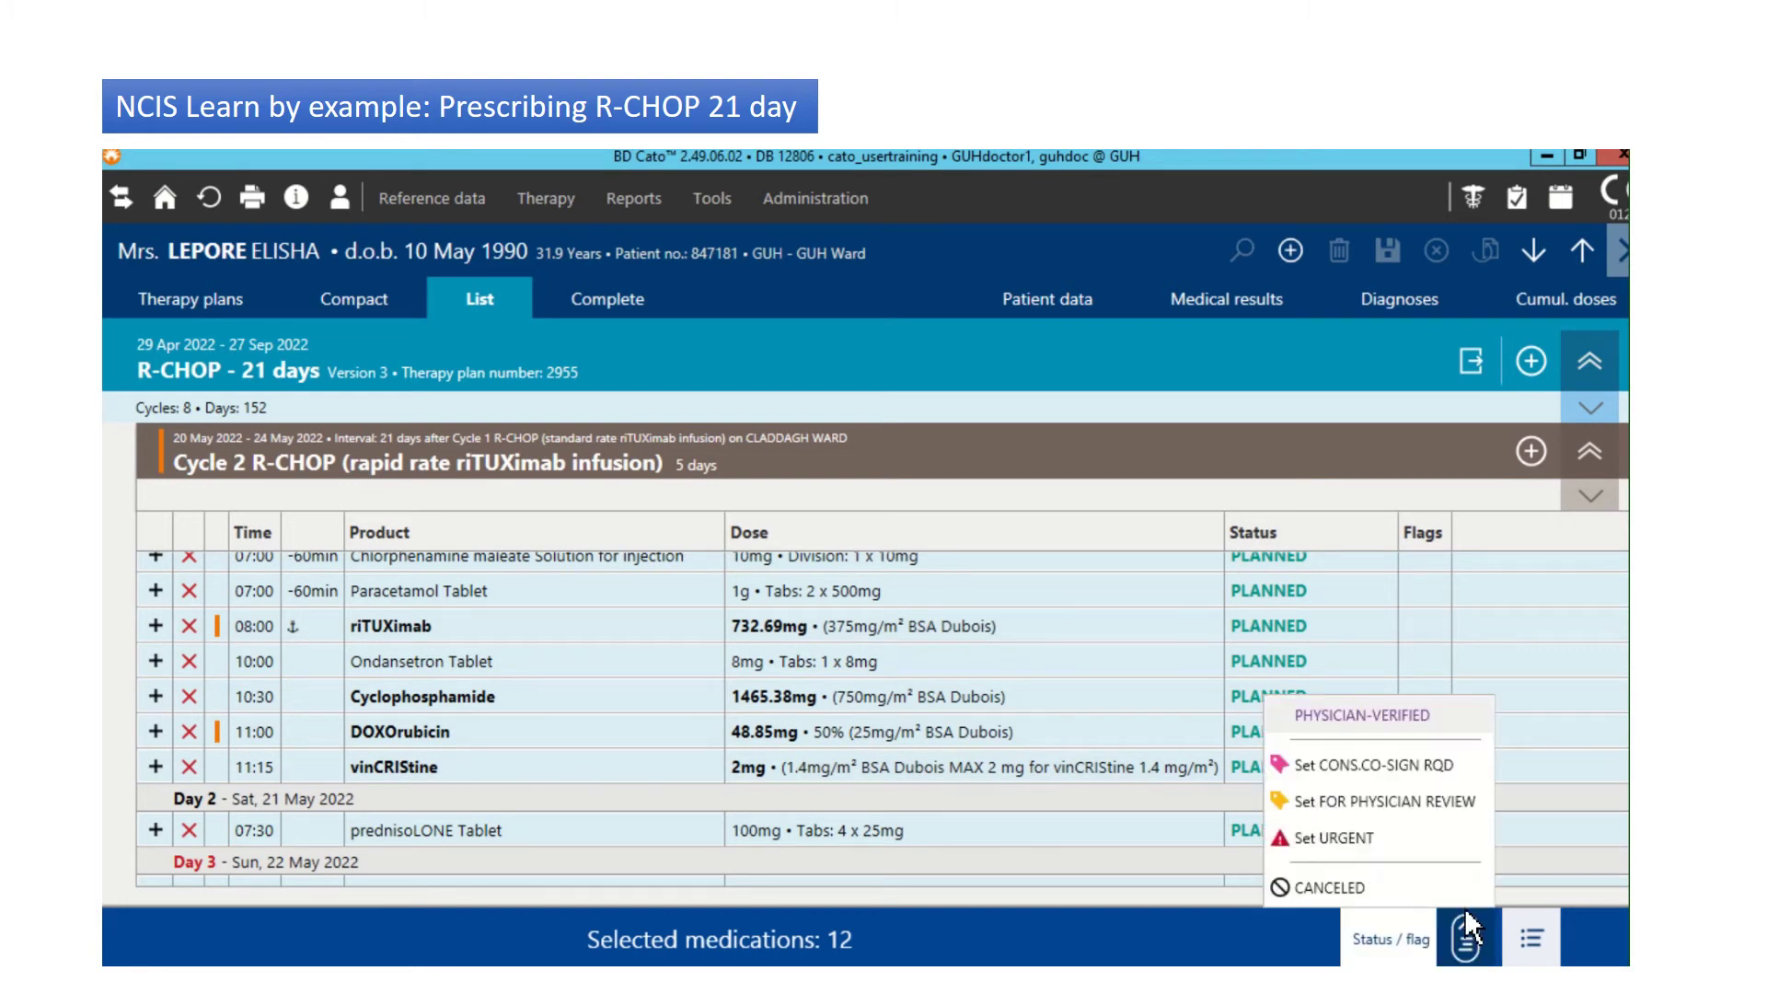
pyautogui.click(1386, 716)
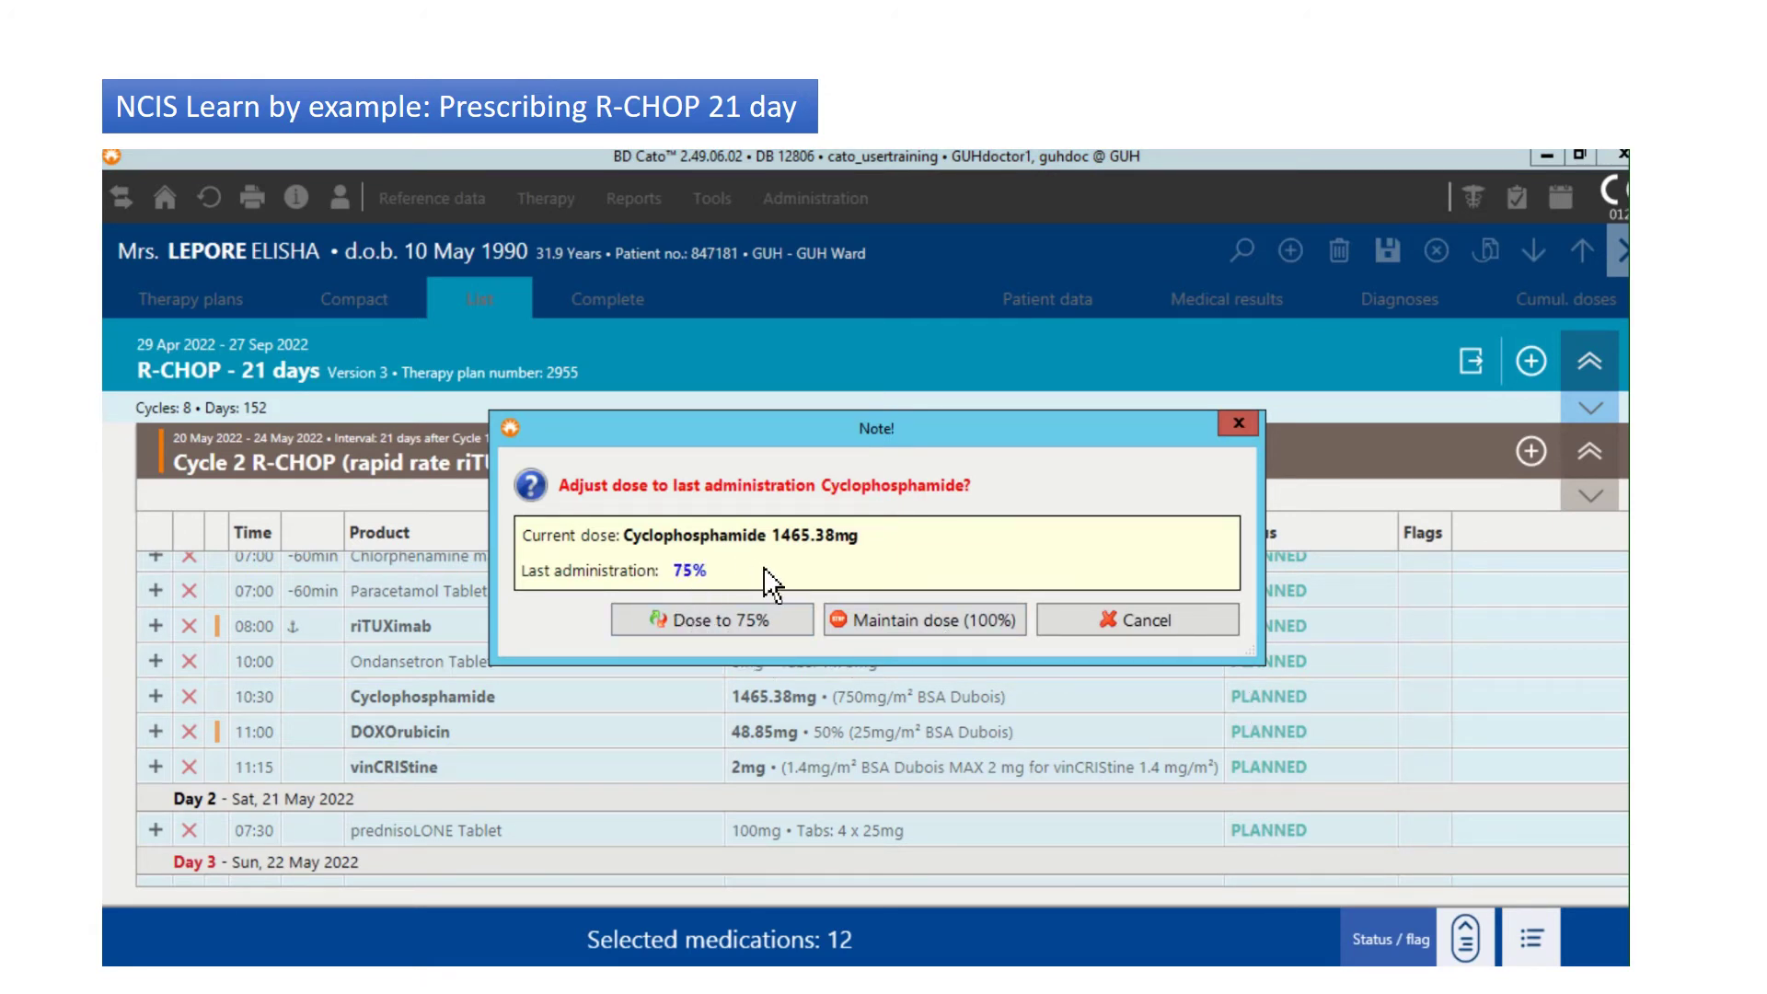
pyautogui.click(754, 622)
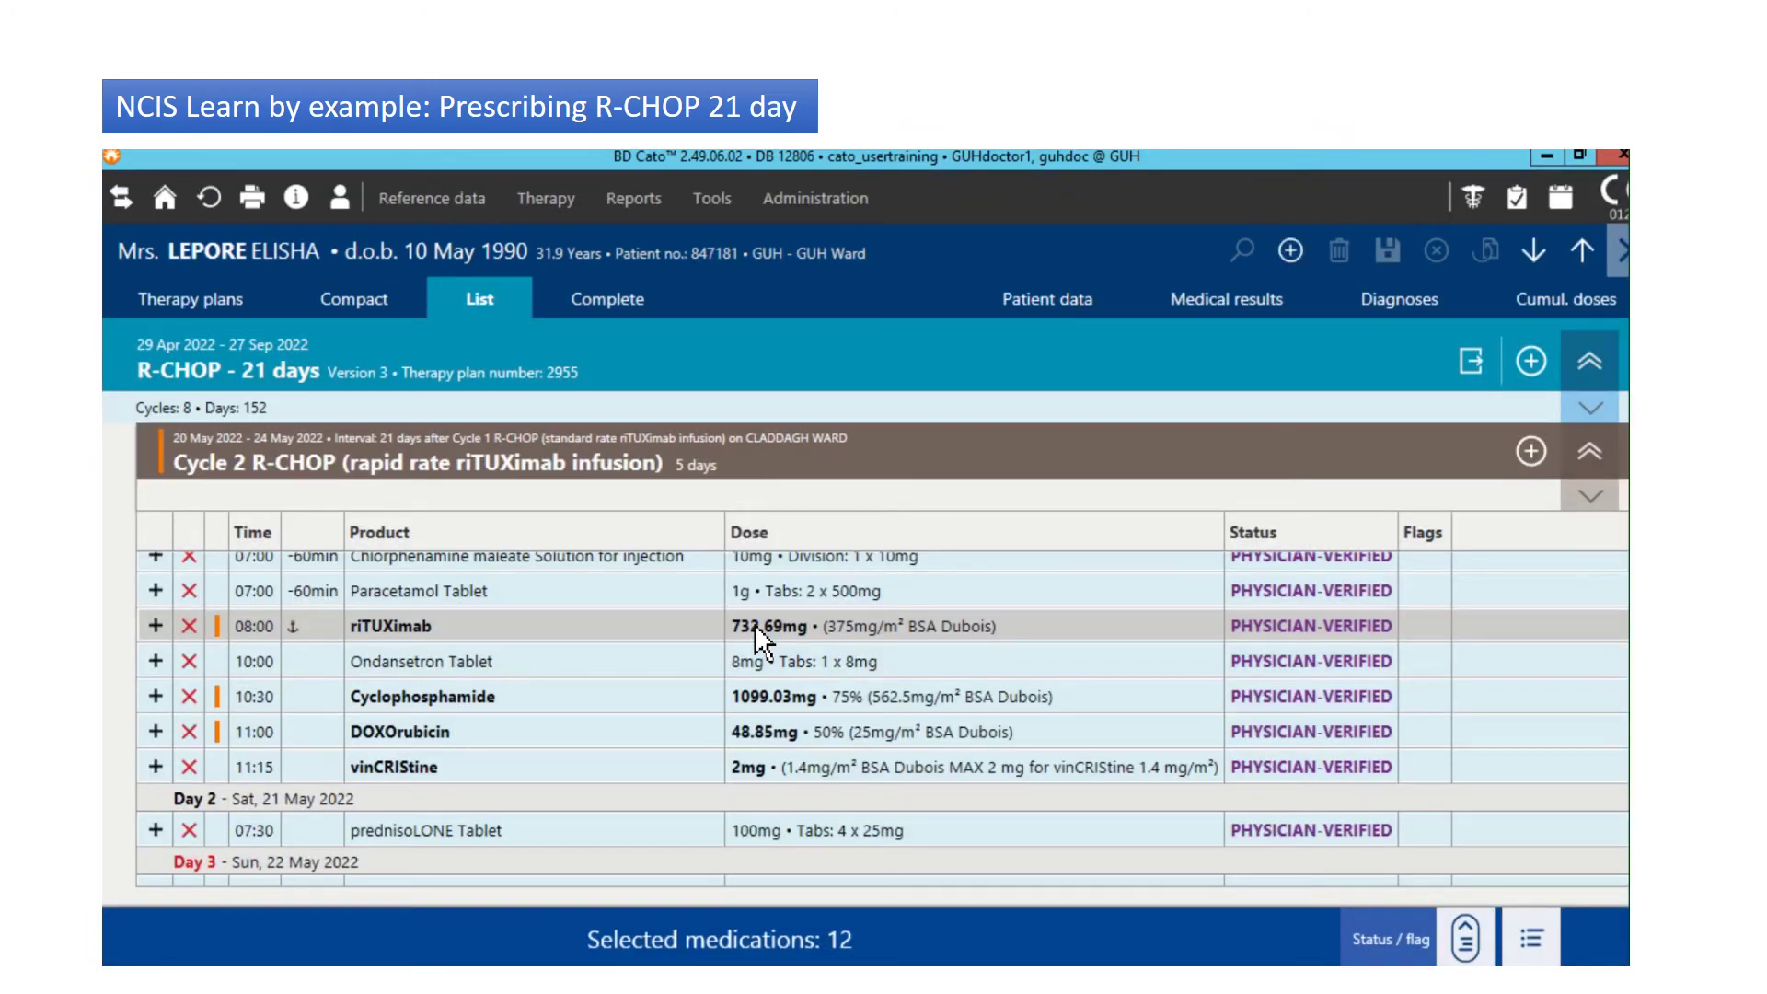
# Step: Mark all 12 Cycle 1 medications PHYSICIAN-VERIFIED and view Cycle 1 in the Therapy plans layout
pyautogui.click(1586, 265)
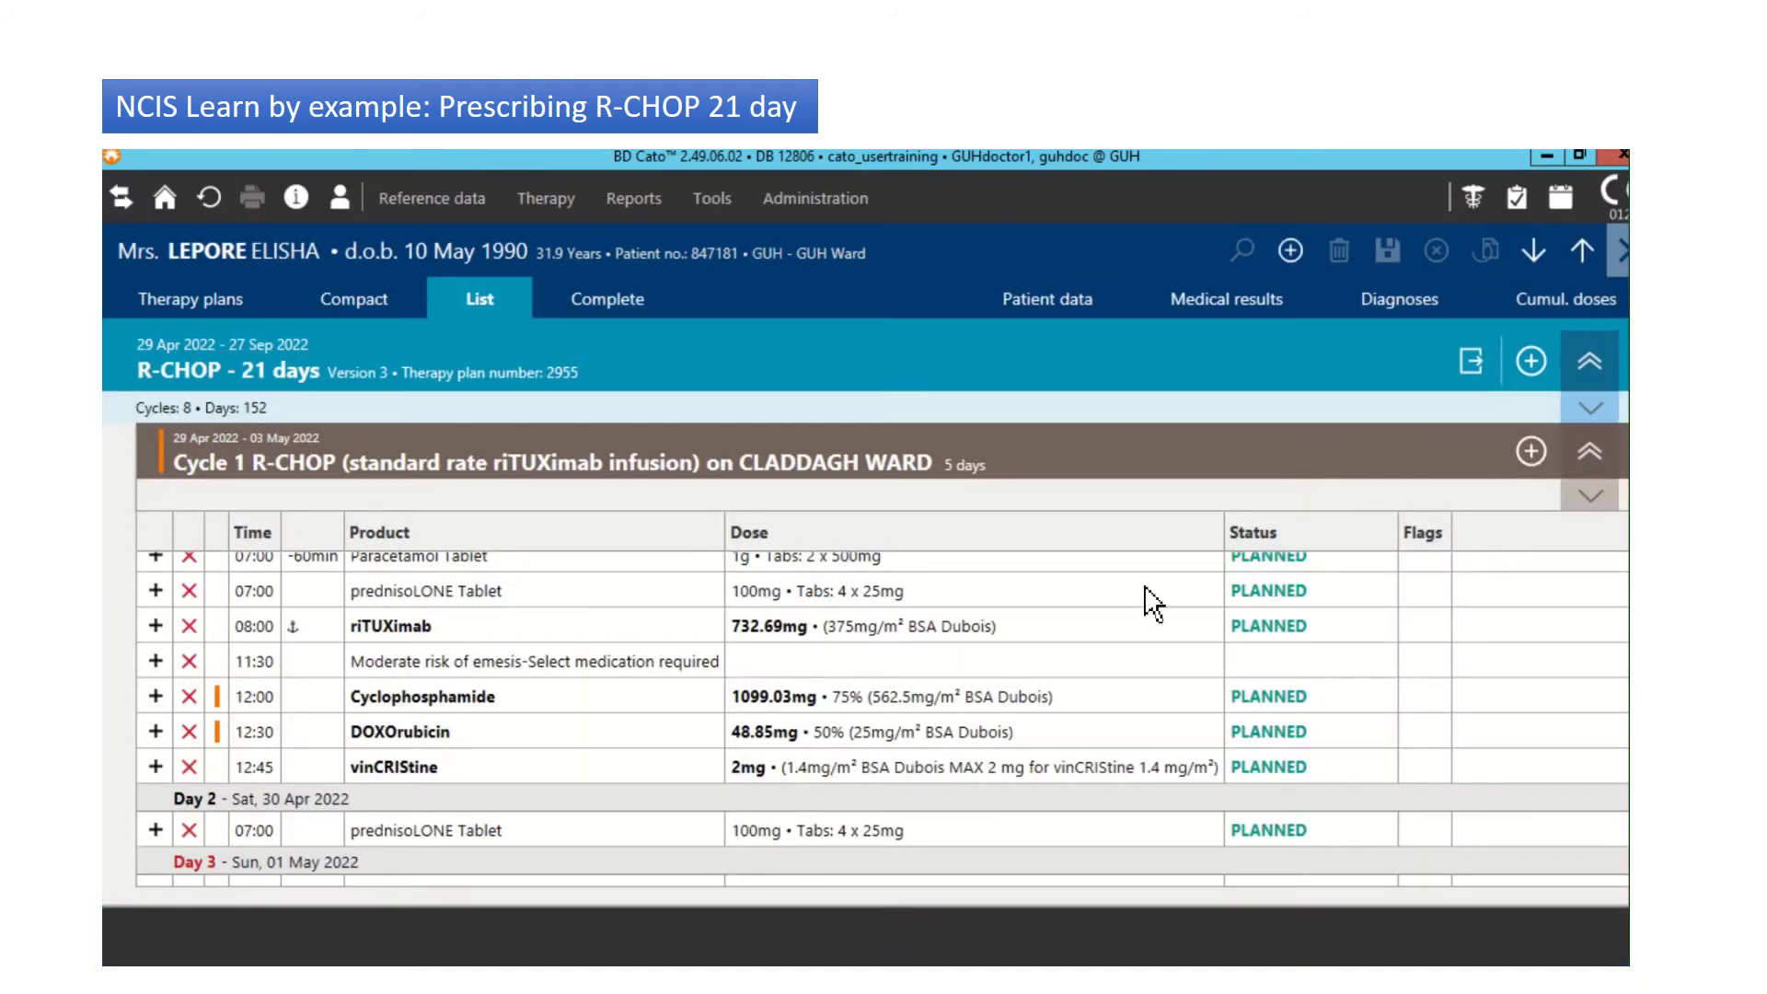
pyautogui.click(943, 605)
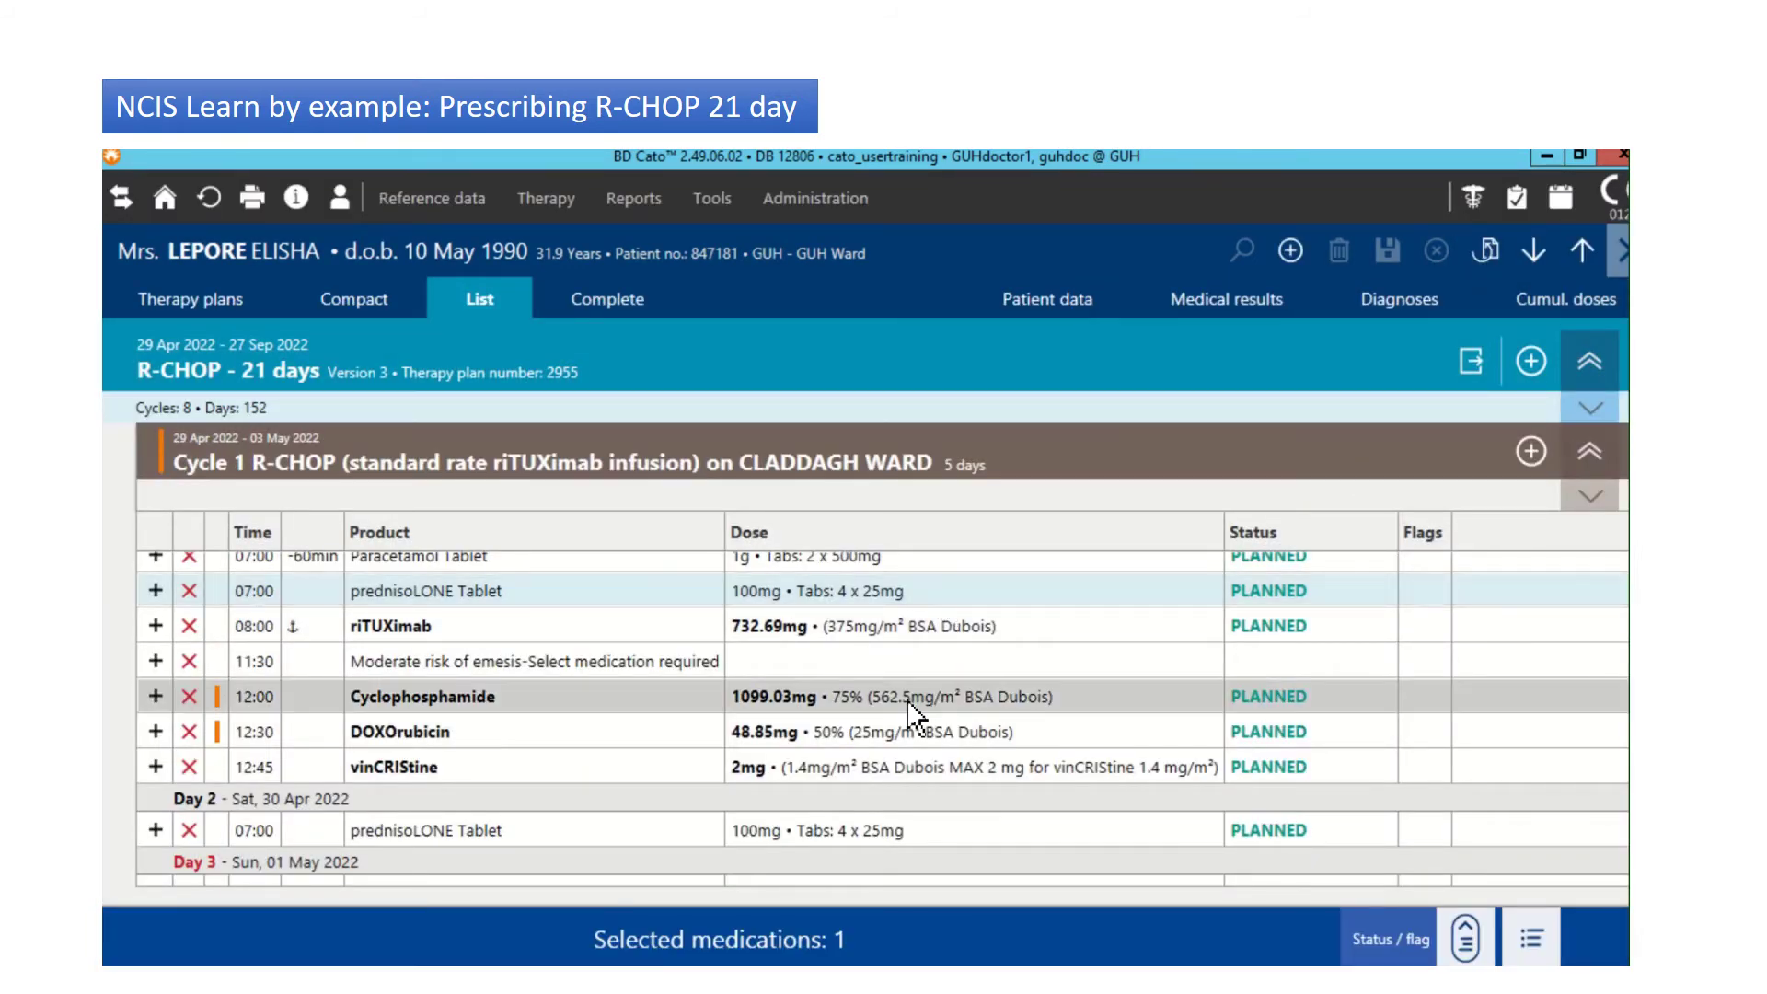
pyautogui.hotkey('ctrl', 'a')
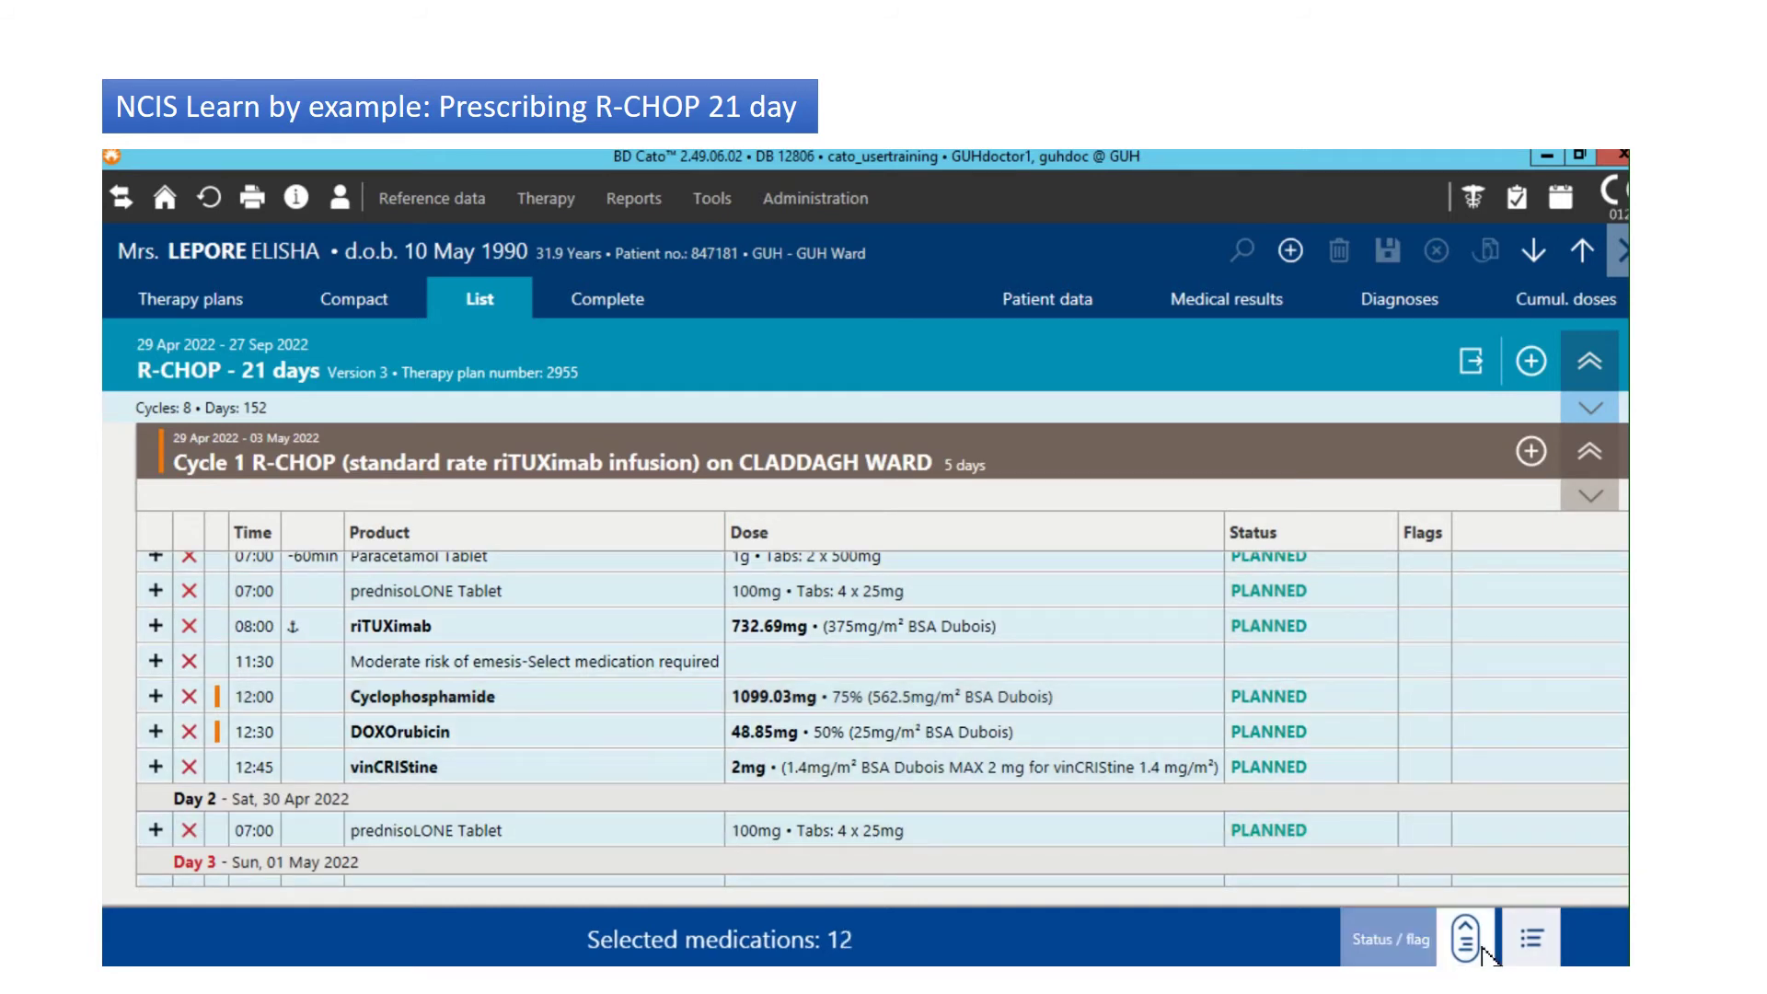
pyautogui.click(1473, 953)
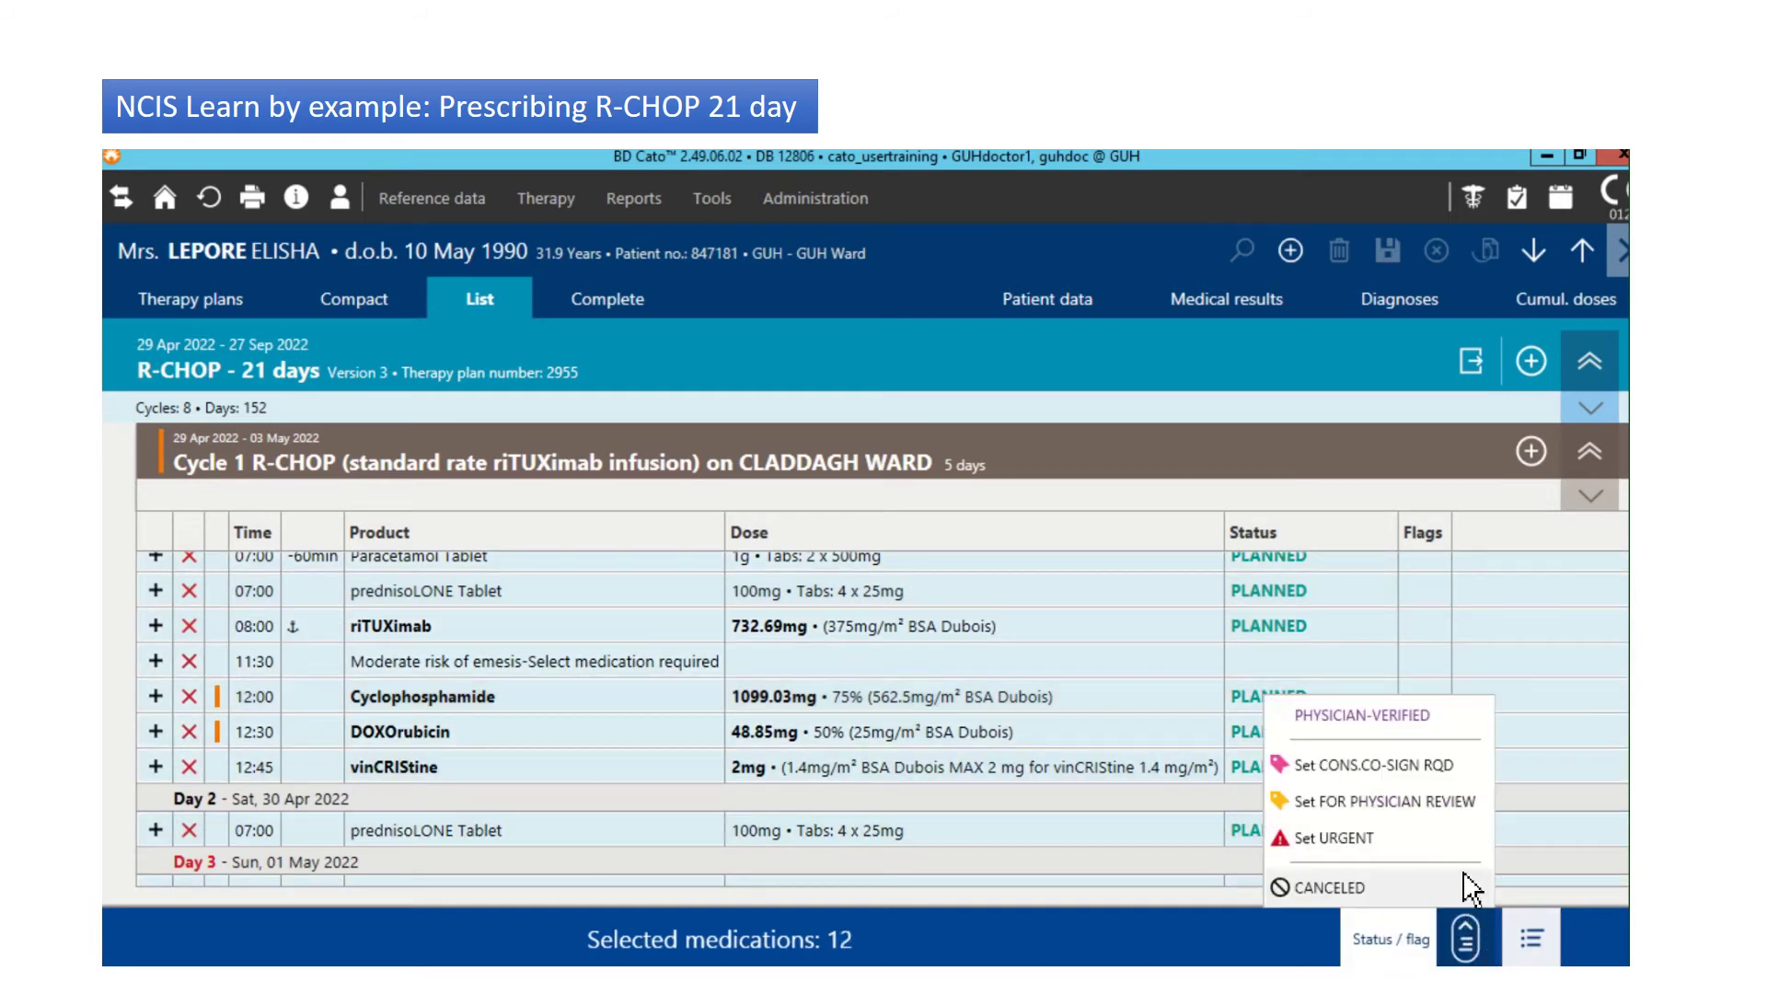
pyautogui.click(1406, 723)
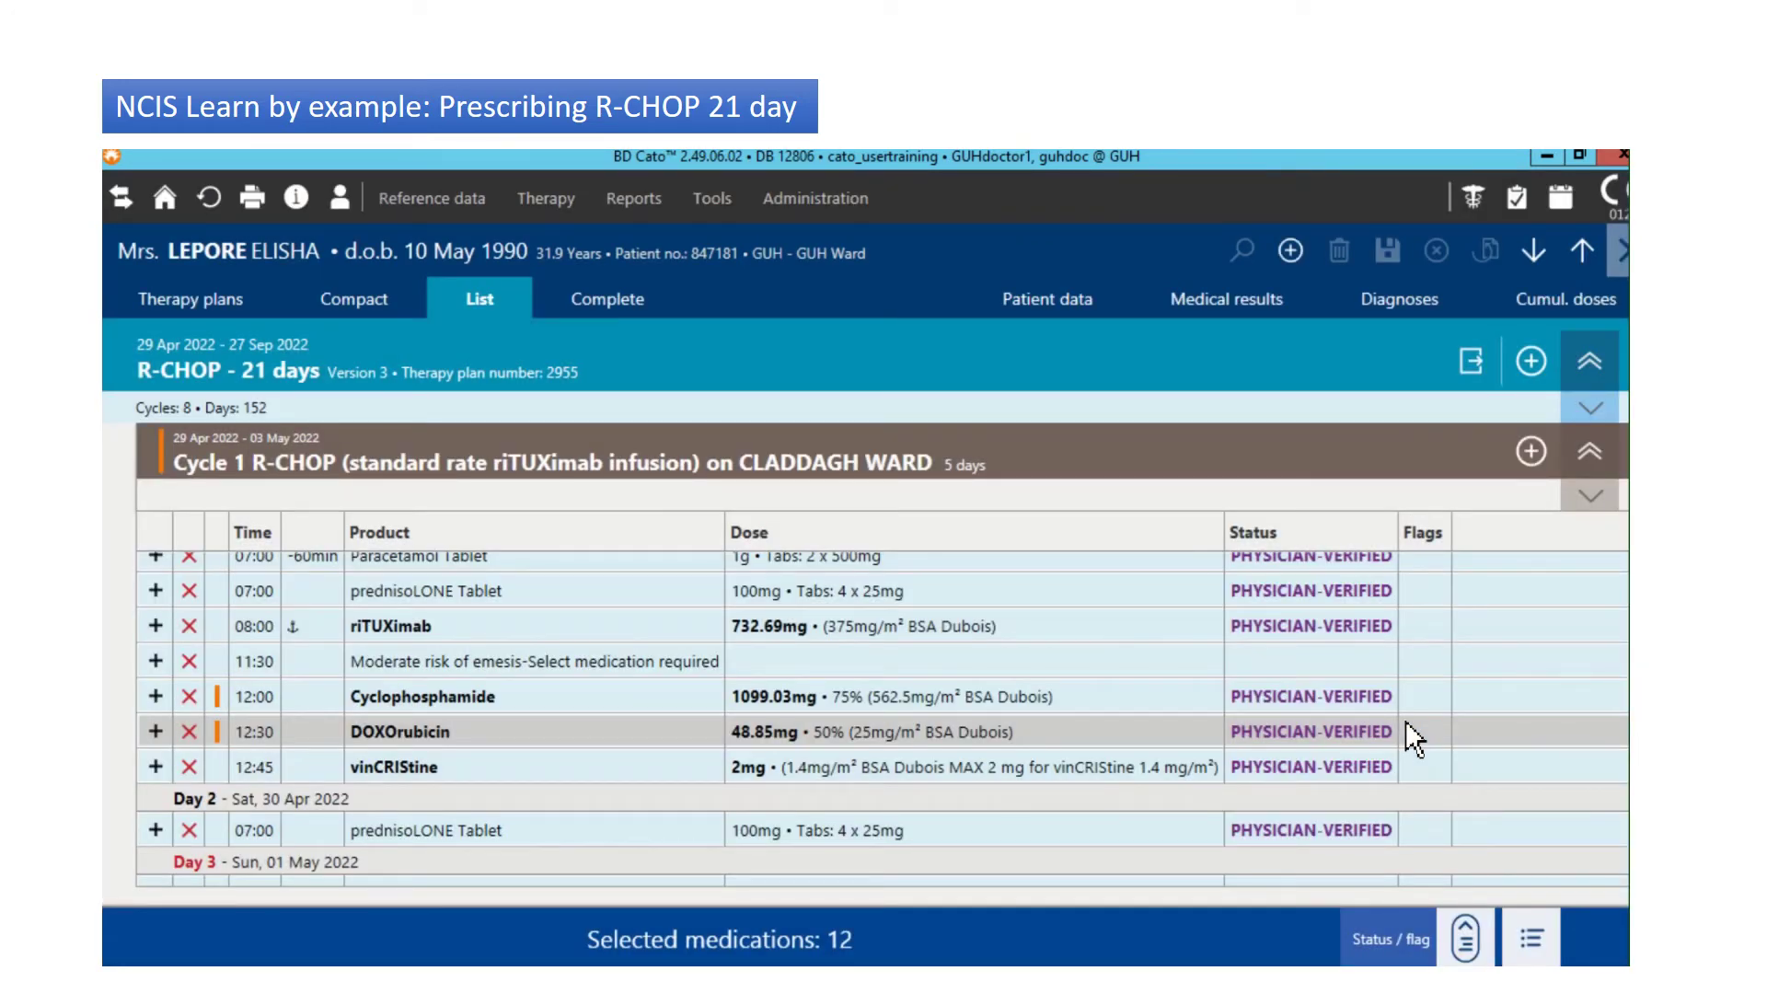
pyautogui.click(176, 287)
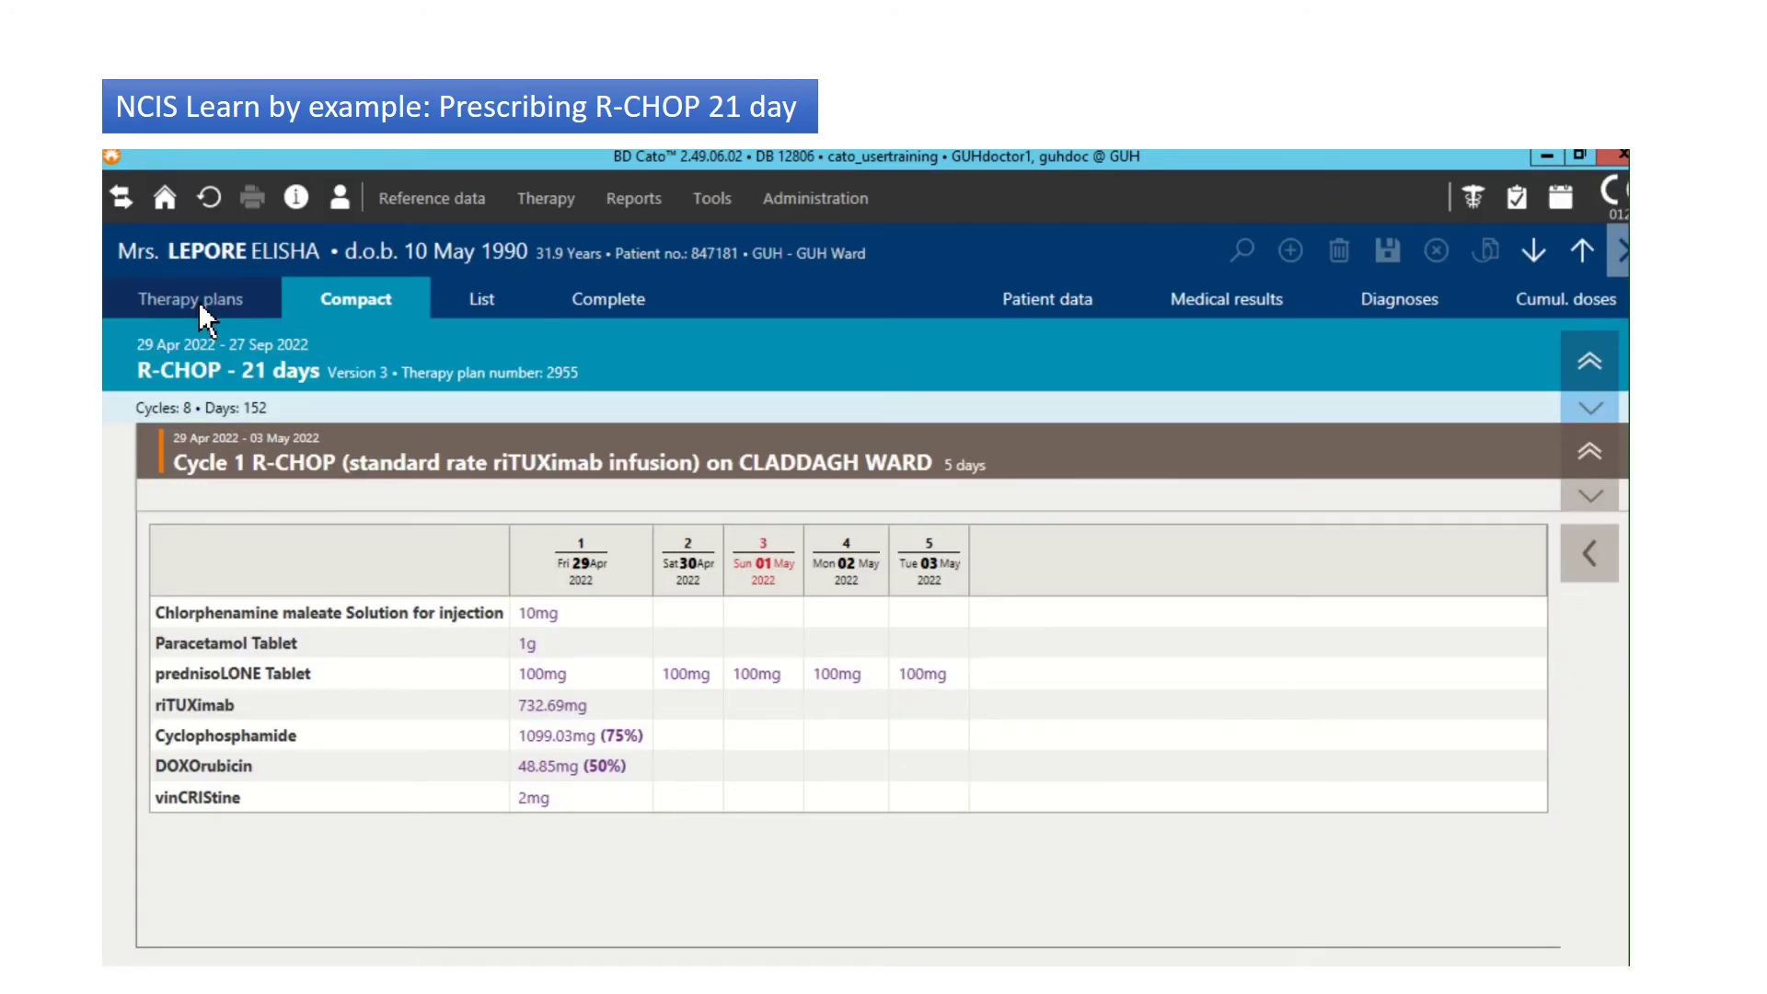
pyautogui.click(203, 308)
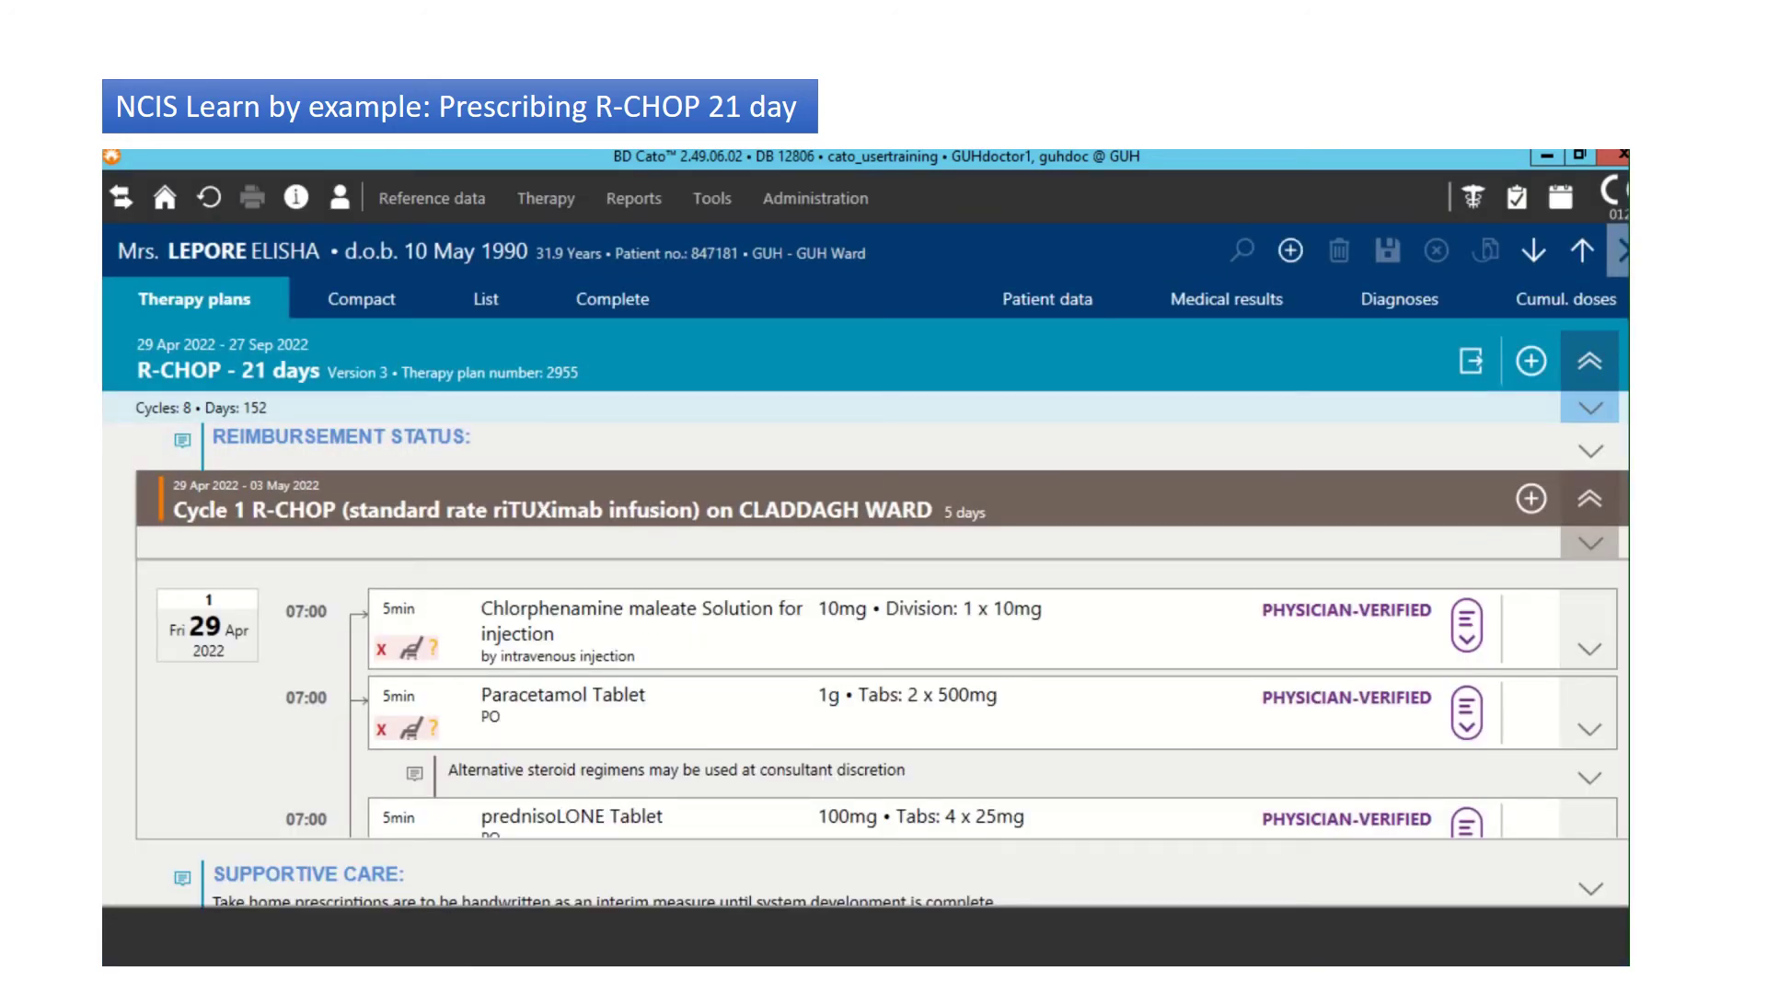
# Step: Define Cycle 1's 11:30 antiemetic as Ondansetron Tablet 1 x 8mg PO and mark it PHYSICIAN-VERIFIED
pyautogui.scroll(-5, 1590, 649)
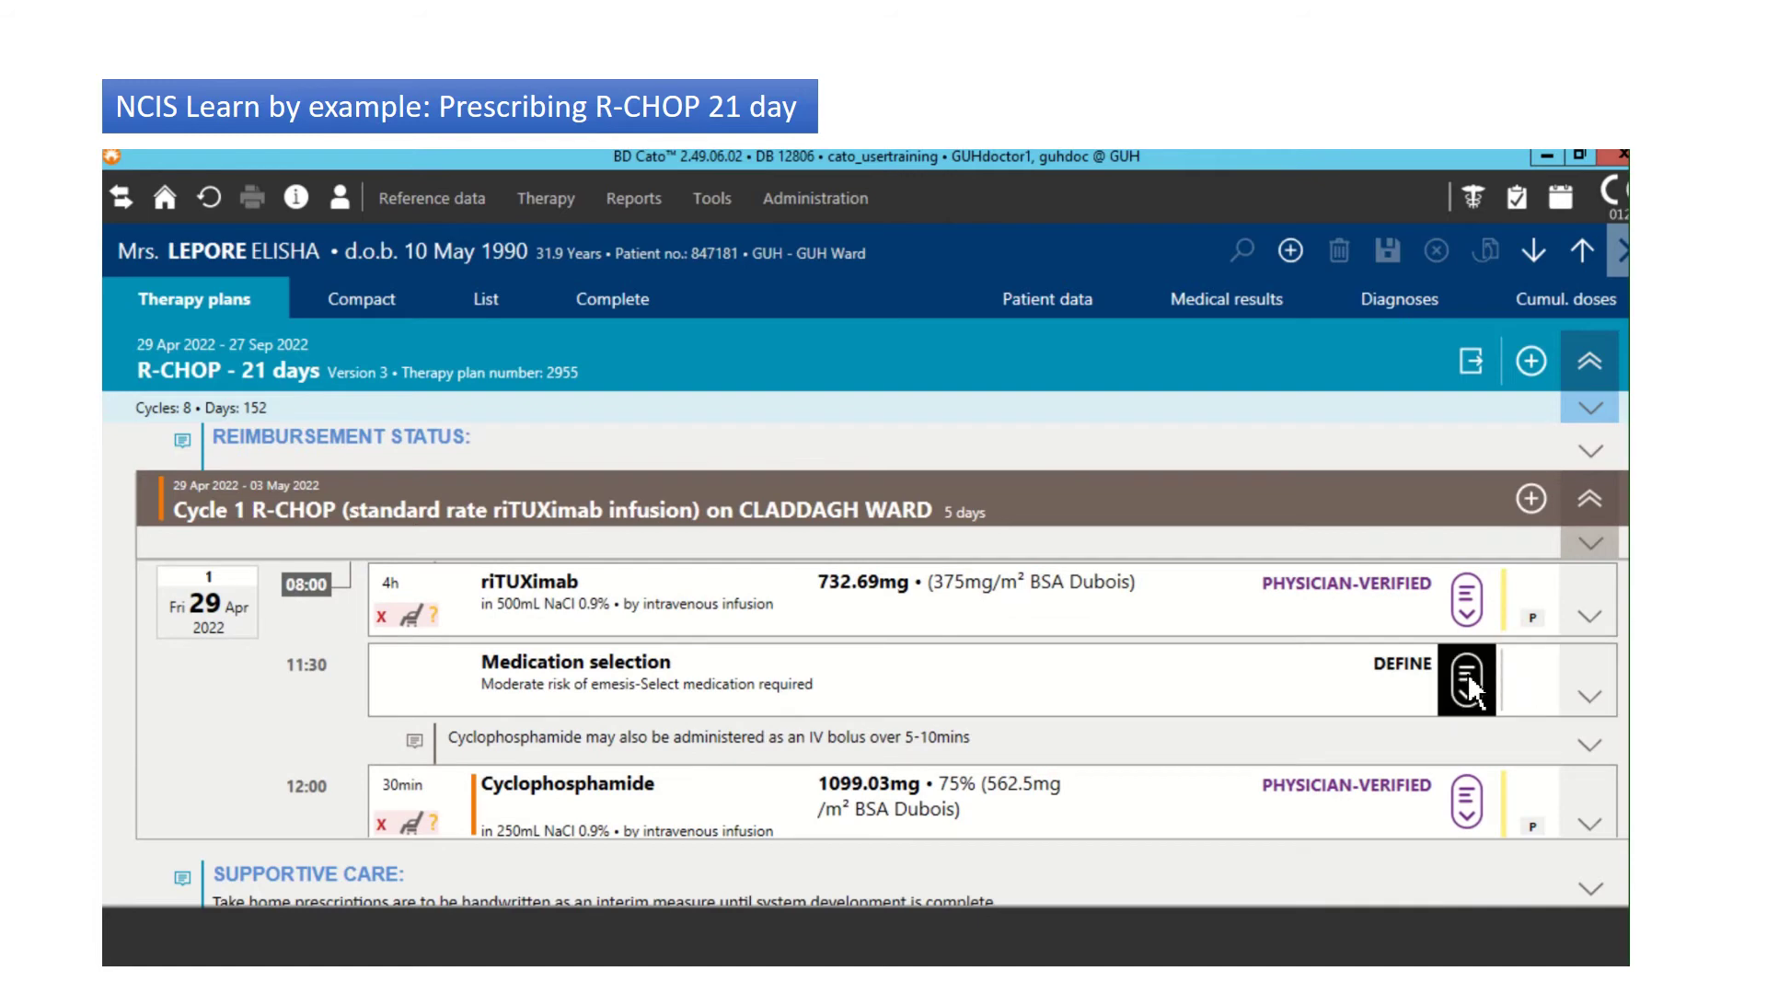
pyautogui.click(1467, 674)
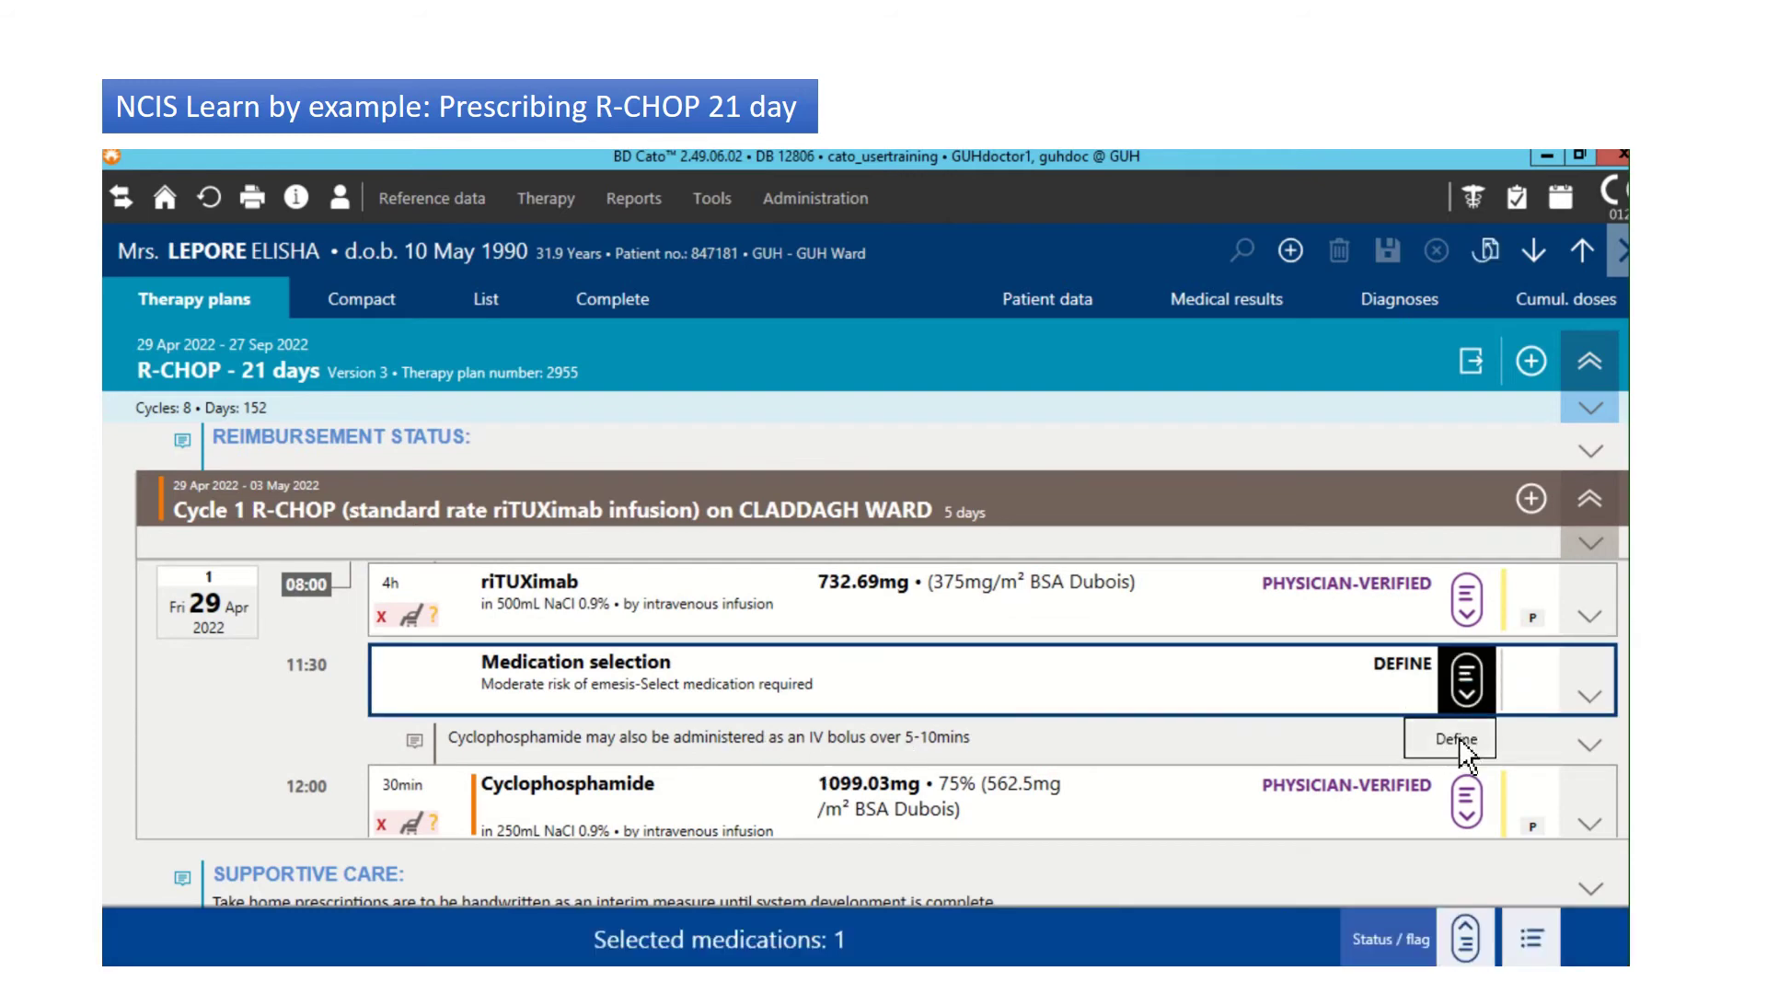
pyautogui.click(1467, 686)
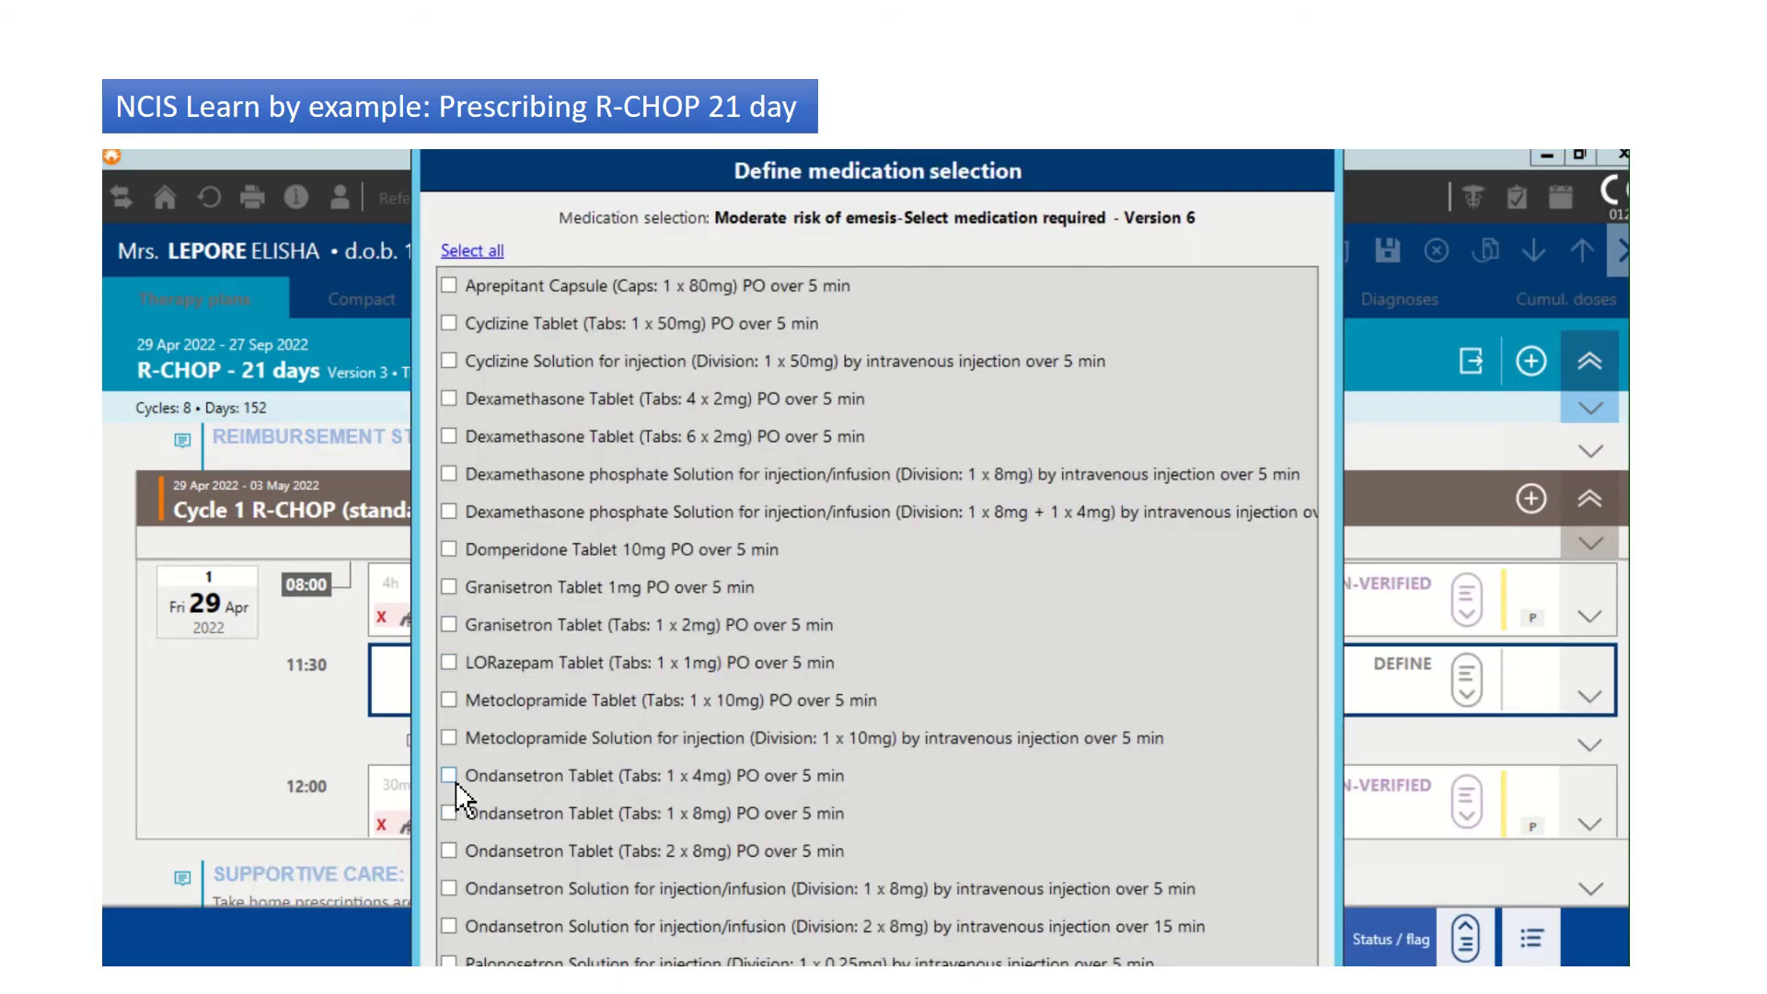
pyautogui.click(450, 813)
pyautogui.press('Escape')
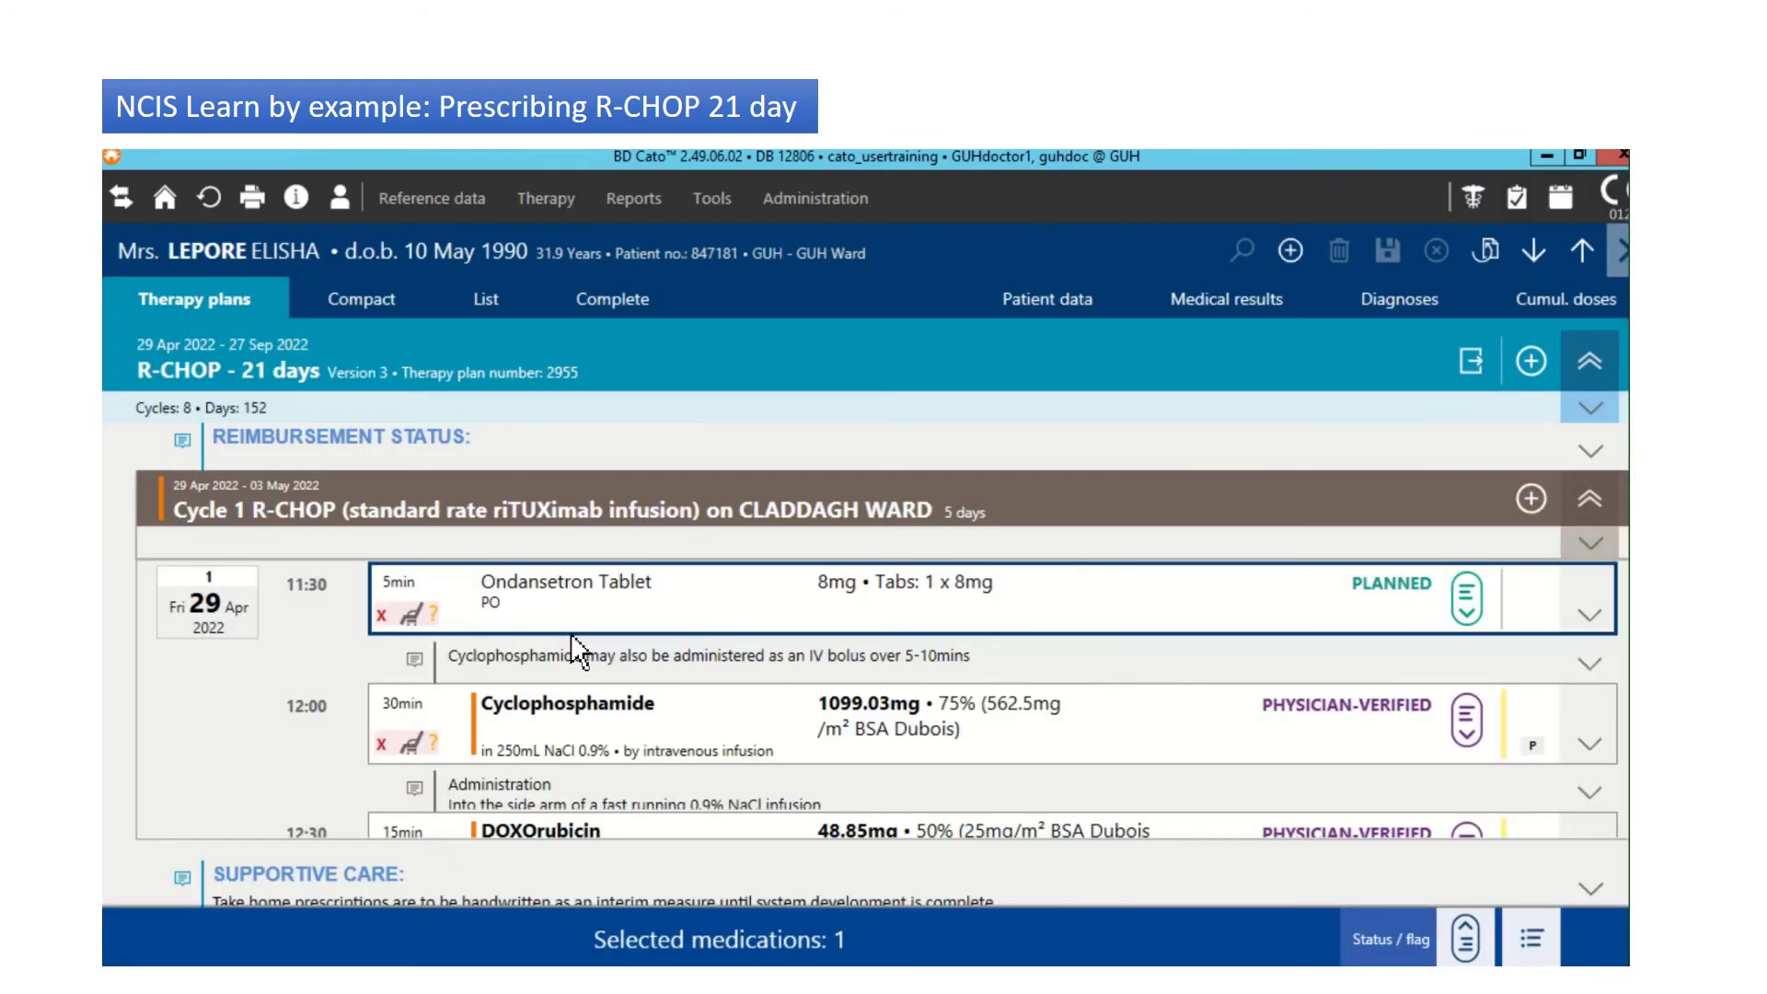
pyautogui.click(1473, 600)
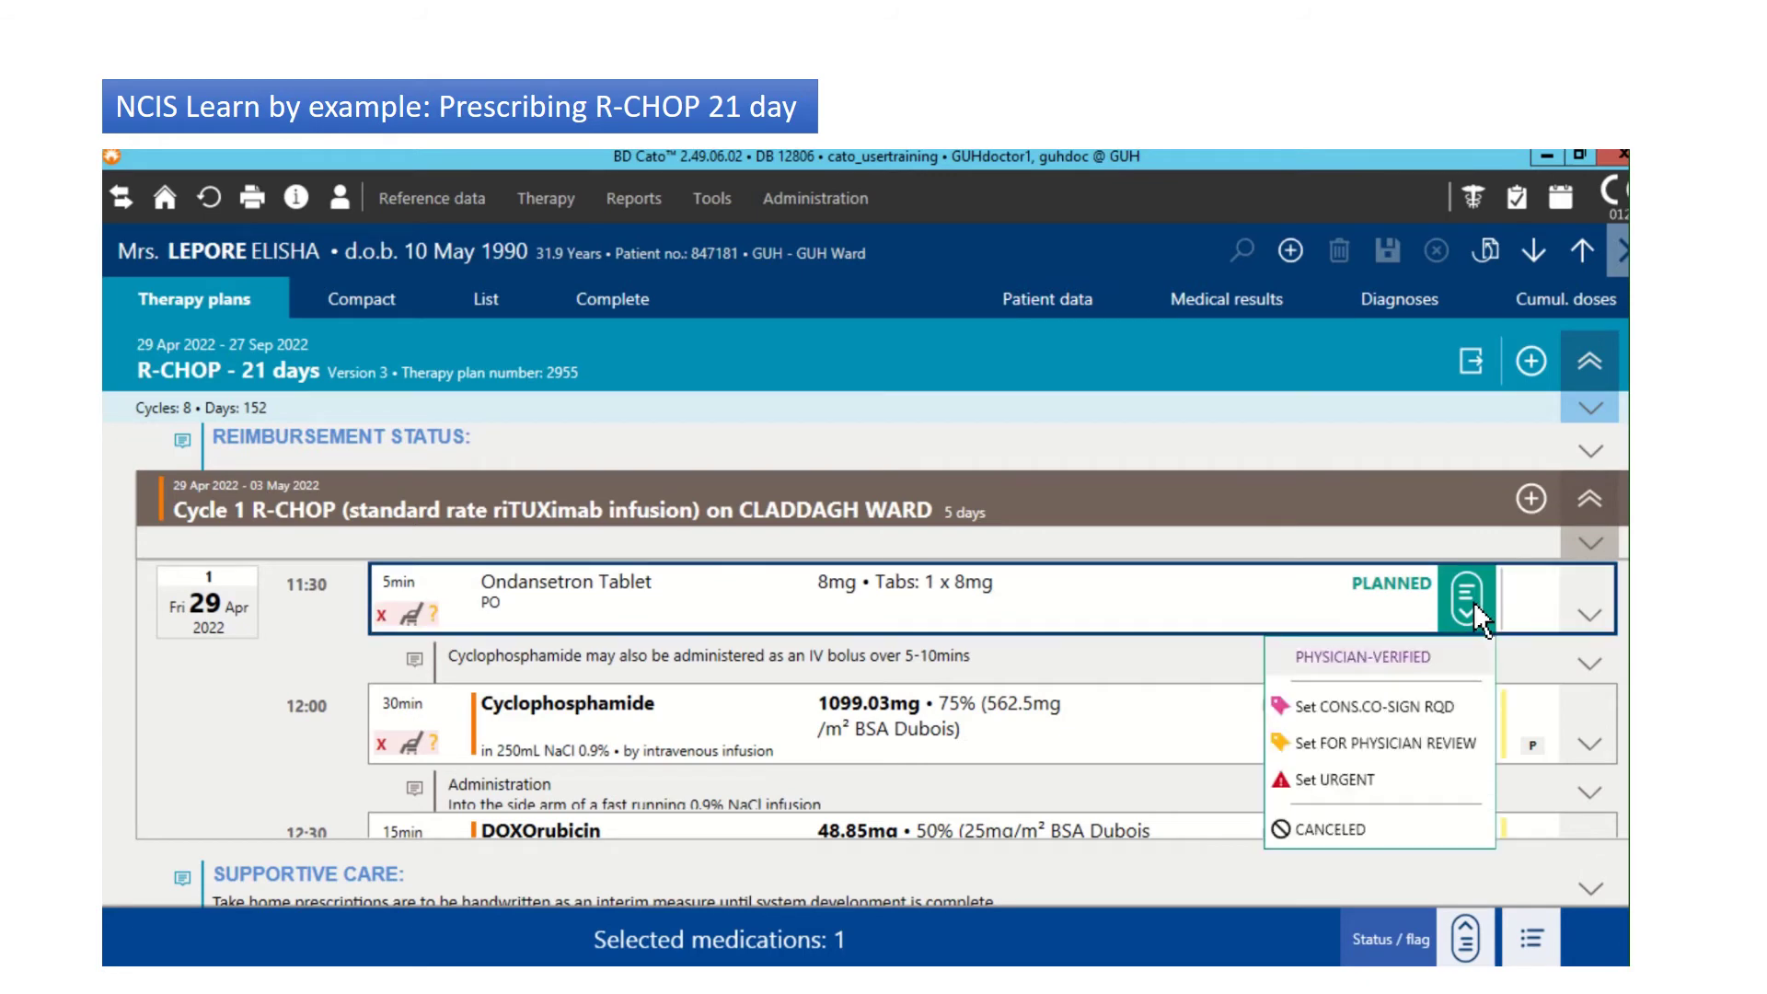
pyautogui.click(1364, 658)
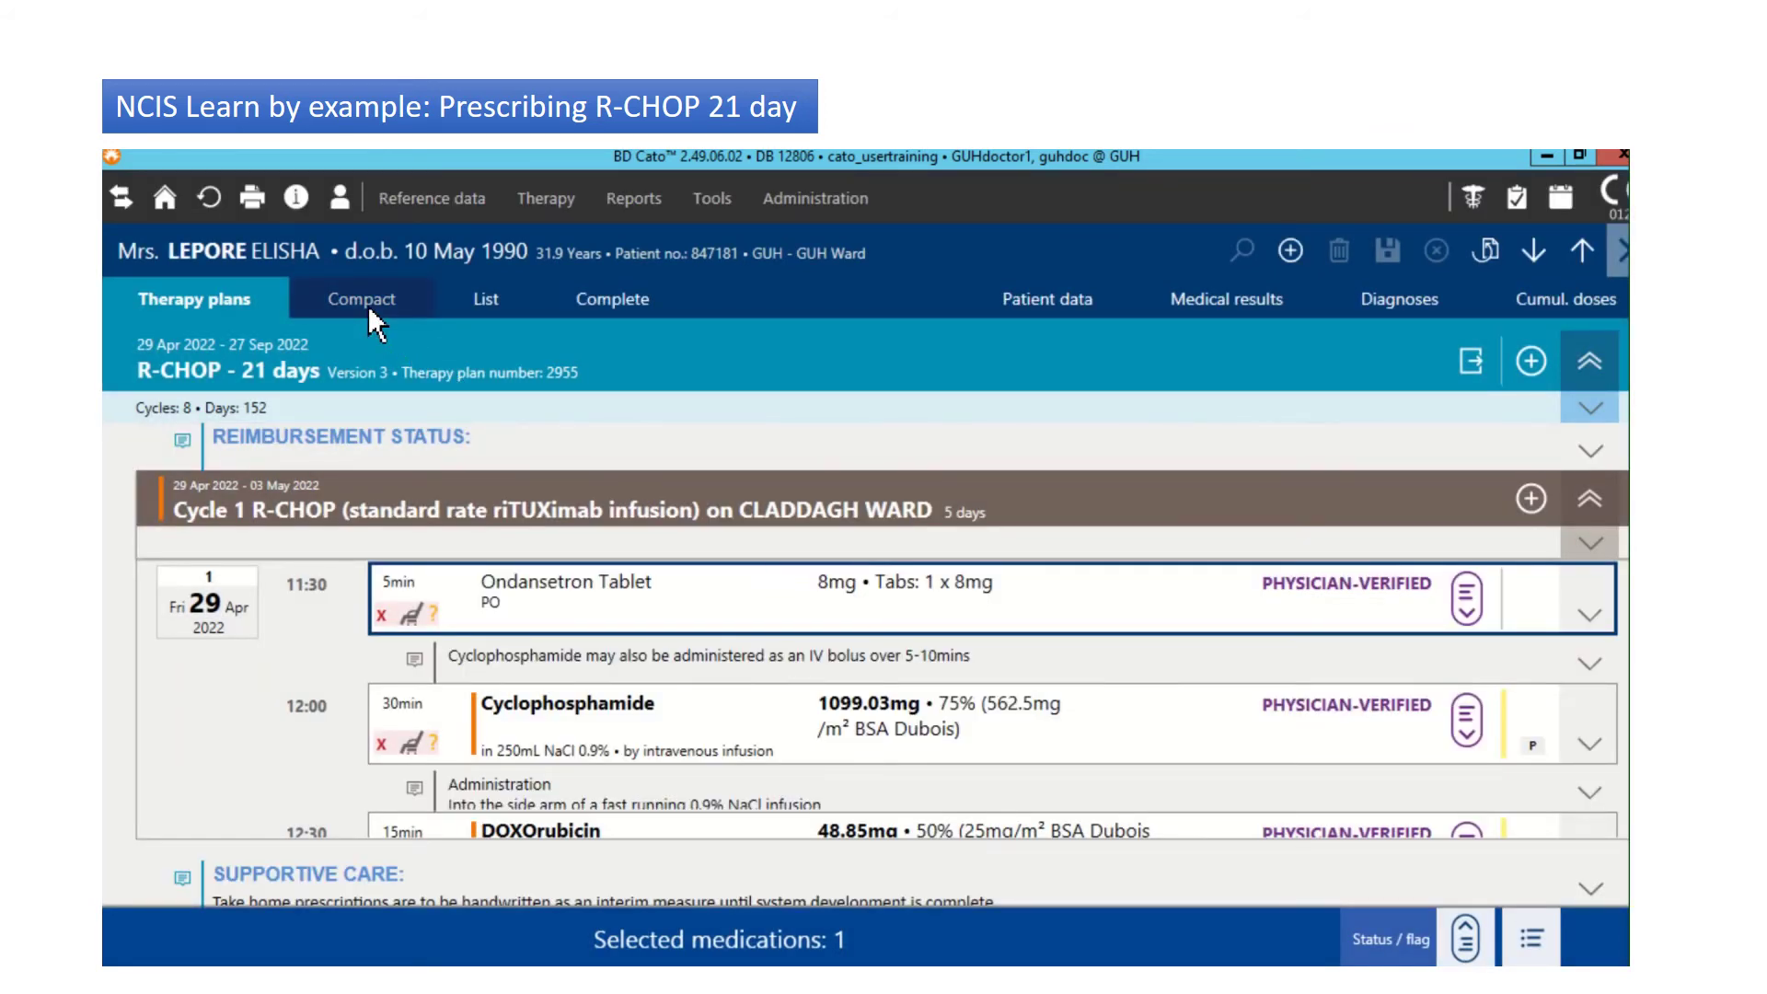
# Step: Switch Cycle 1 from the compact grid to the list view and scroll up to Day 1
pyautogui.click(369, 310)
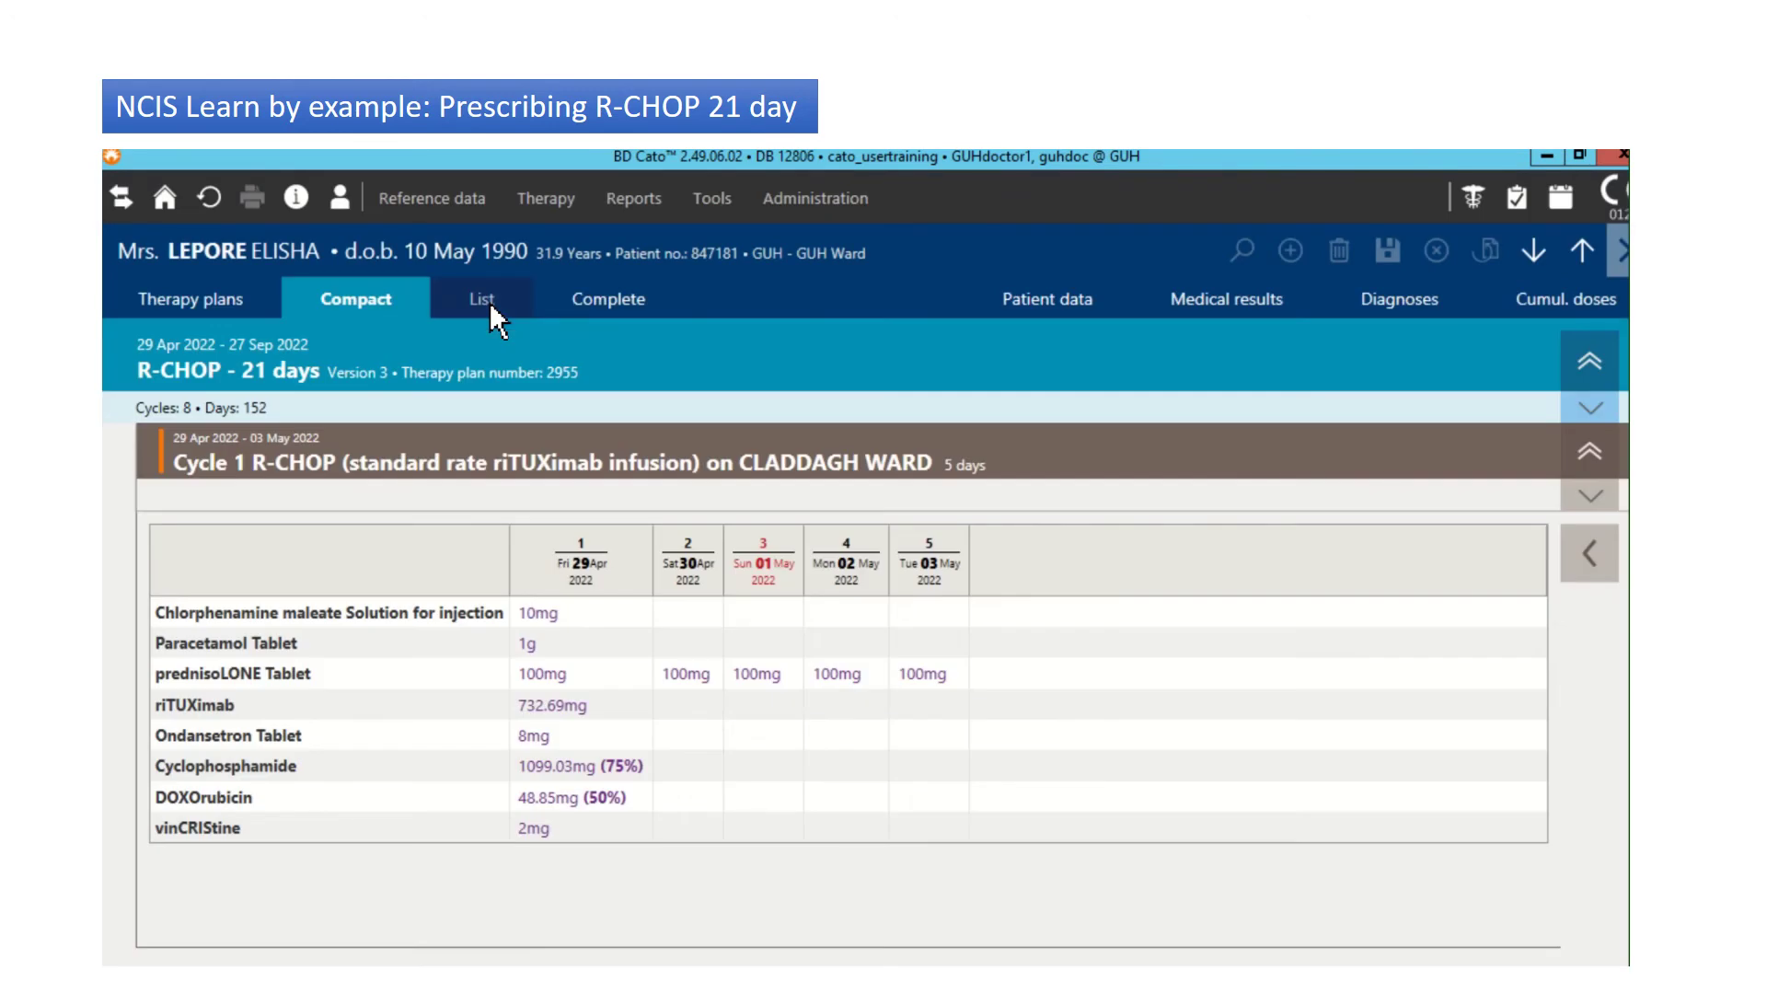
pyautogui.click(482, 300)
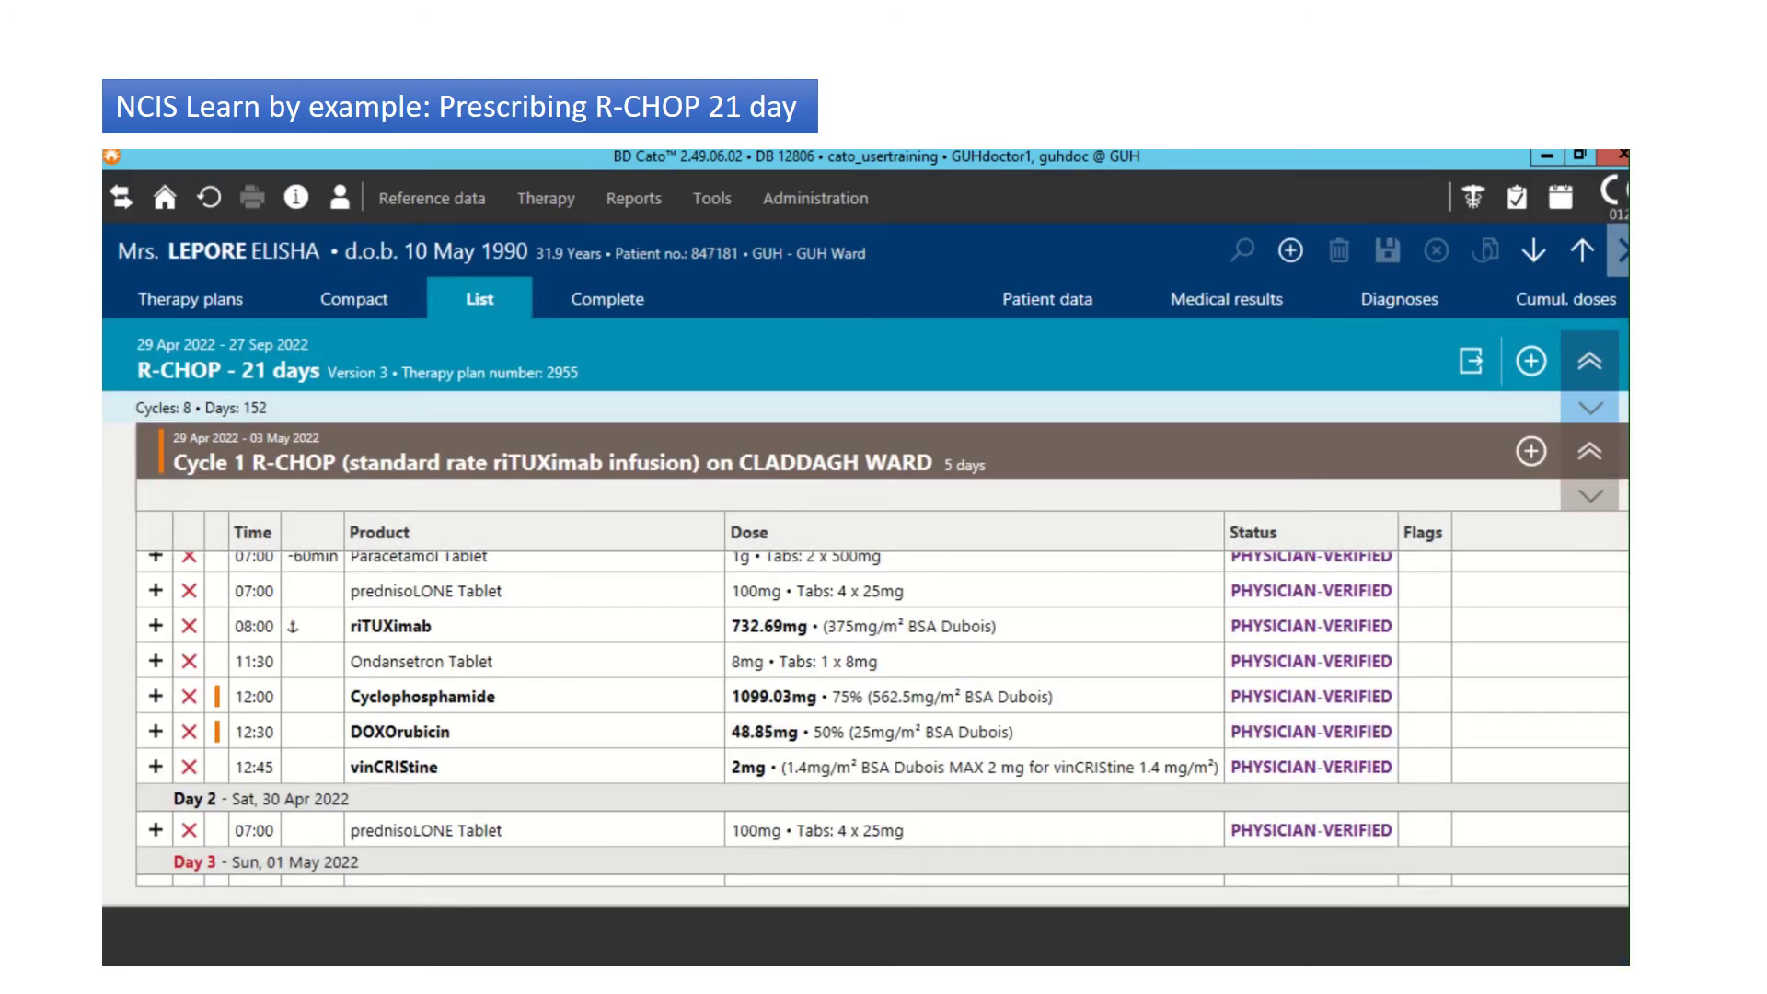
pyautogui.scroll(2, 882, 718)
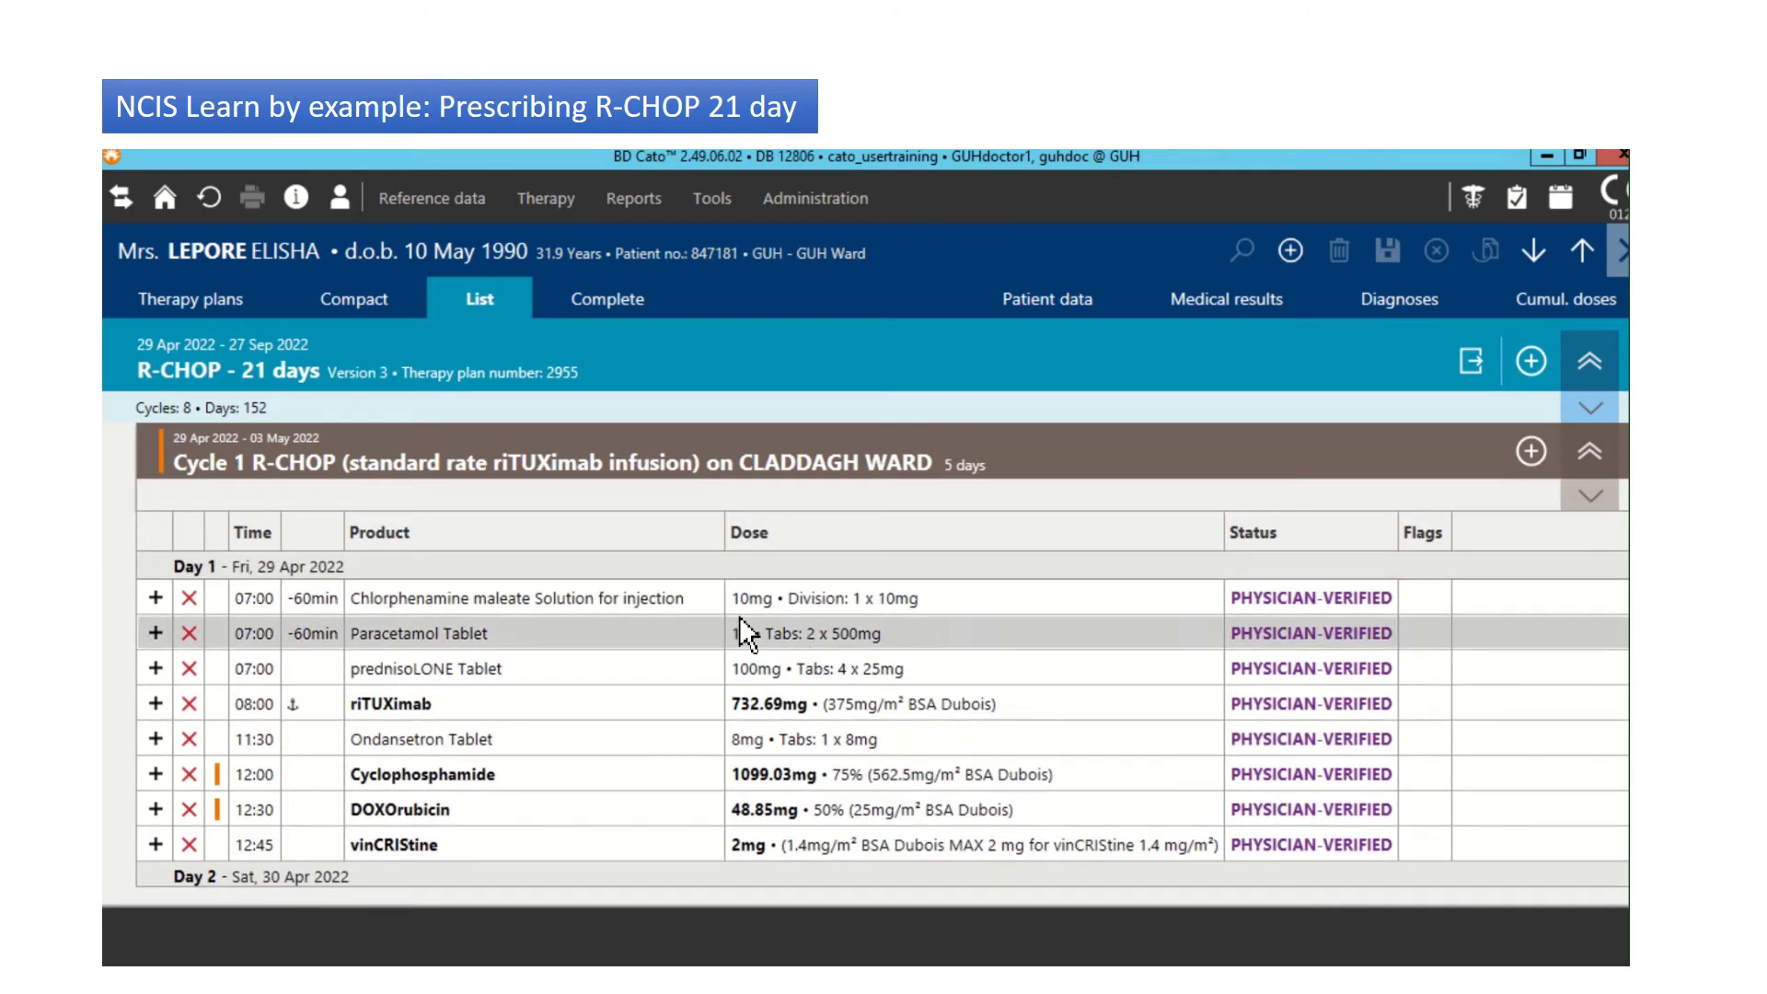
# Step: Flag all eight Day 1 medications, Chlorphenamine through the last row, as ADMINISTRATION OK
pyautogui.click(671, 598)
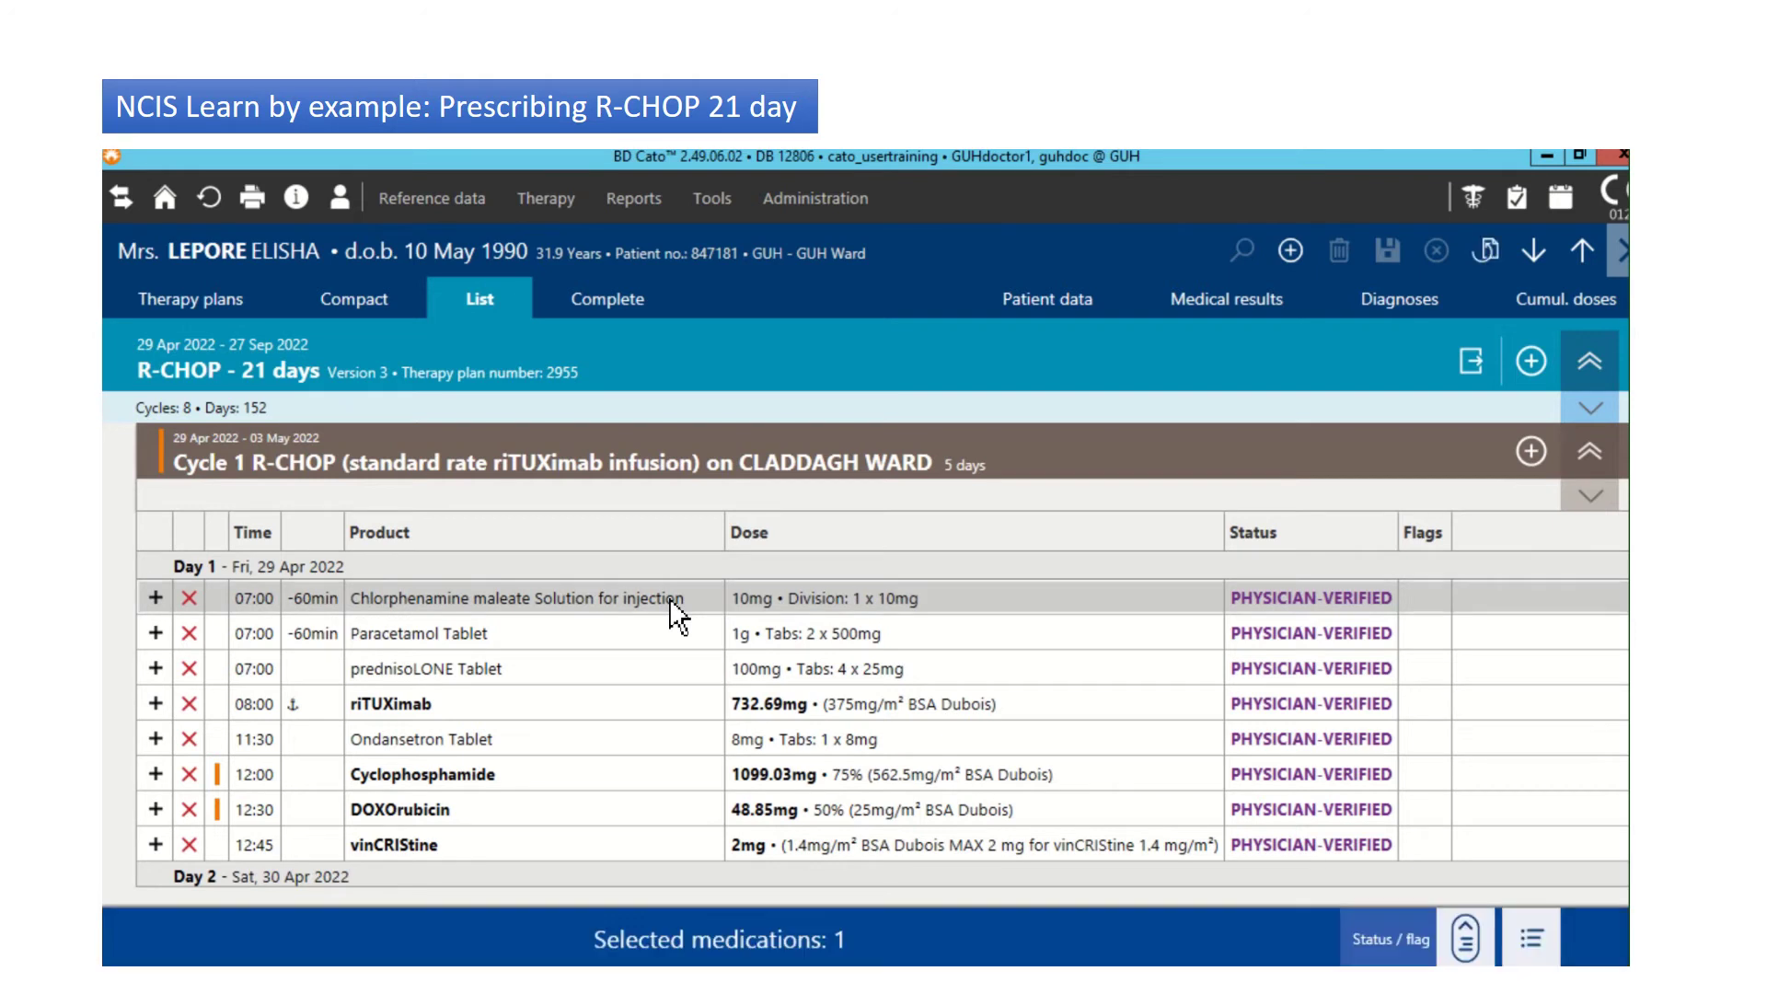
pyautogui.keyDown('shift'); pyautogui.click(635, 847); pyautogui.keyUp('shift')
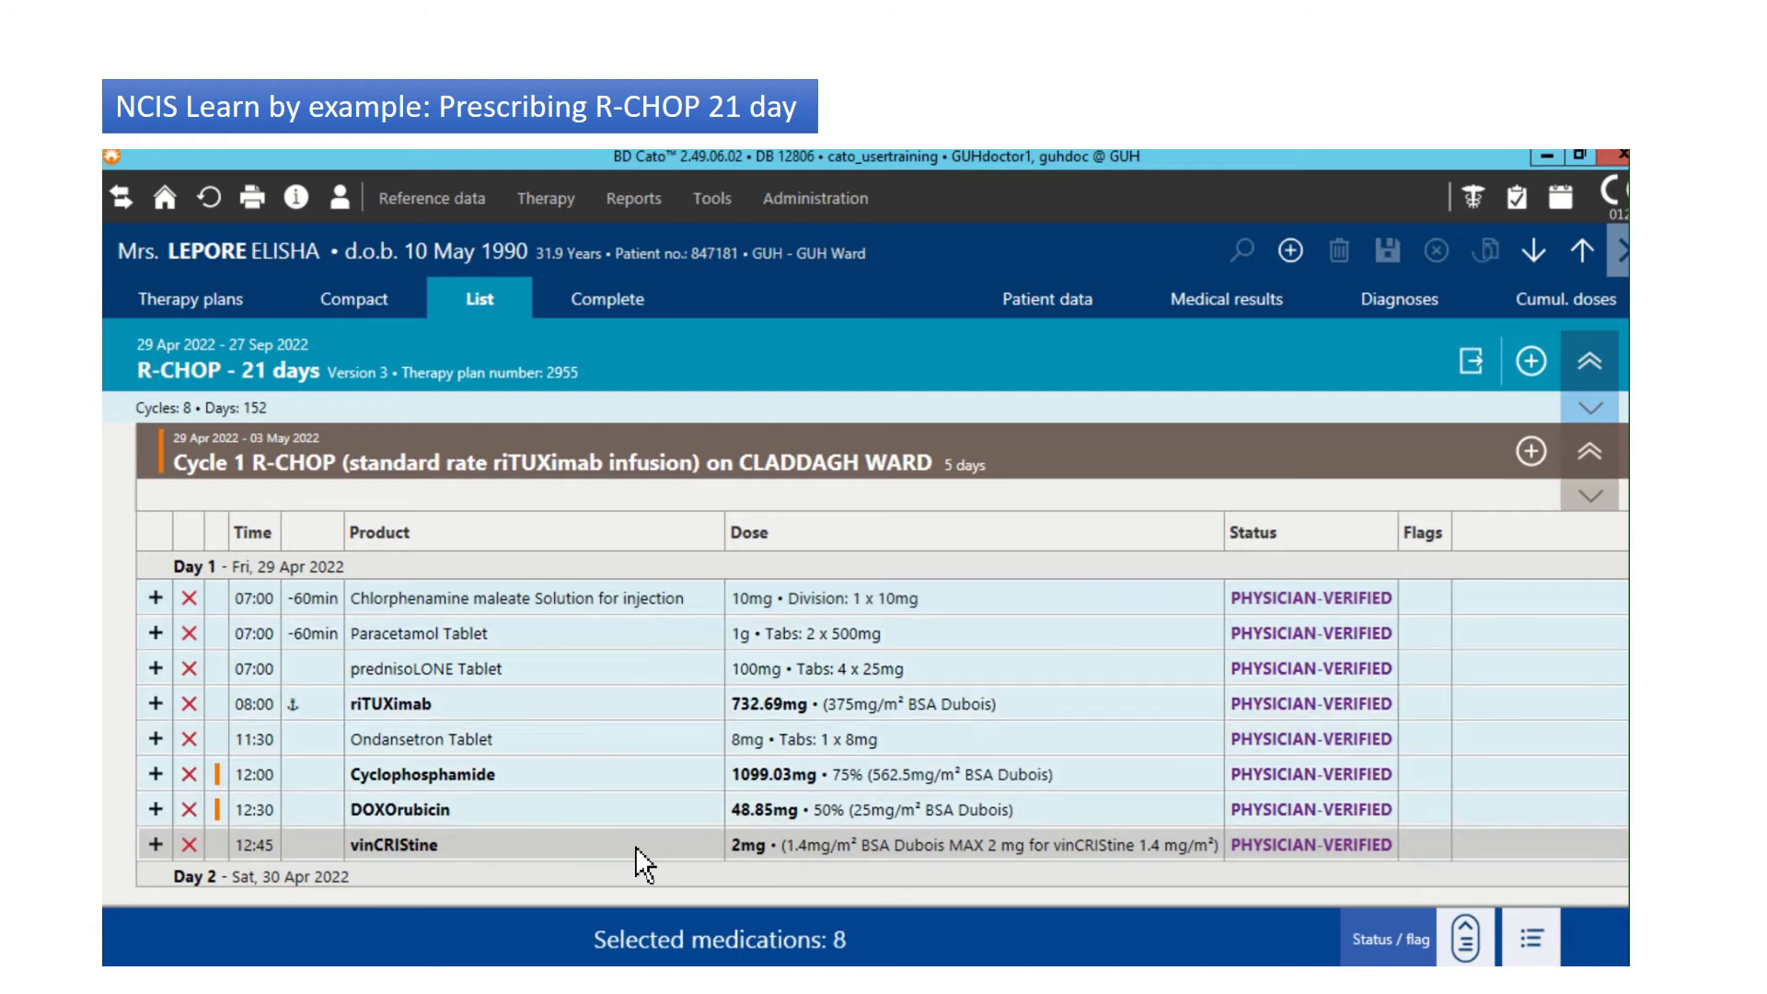
pyautogui.click(1464, 934)
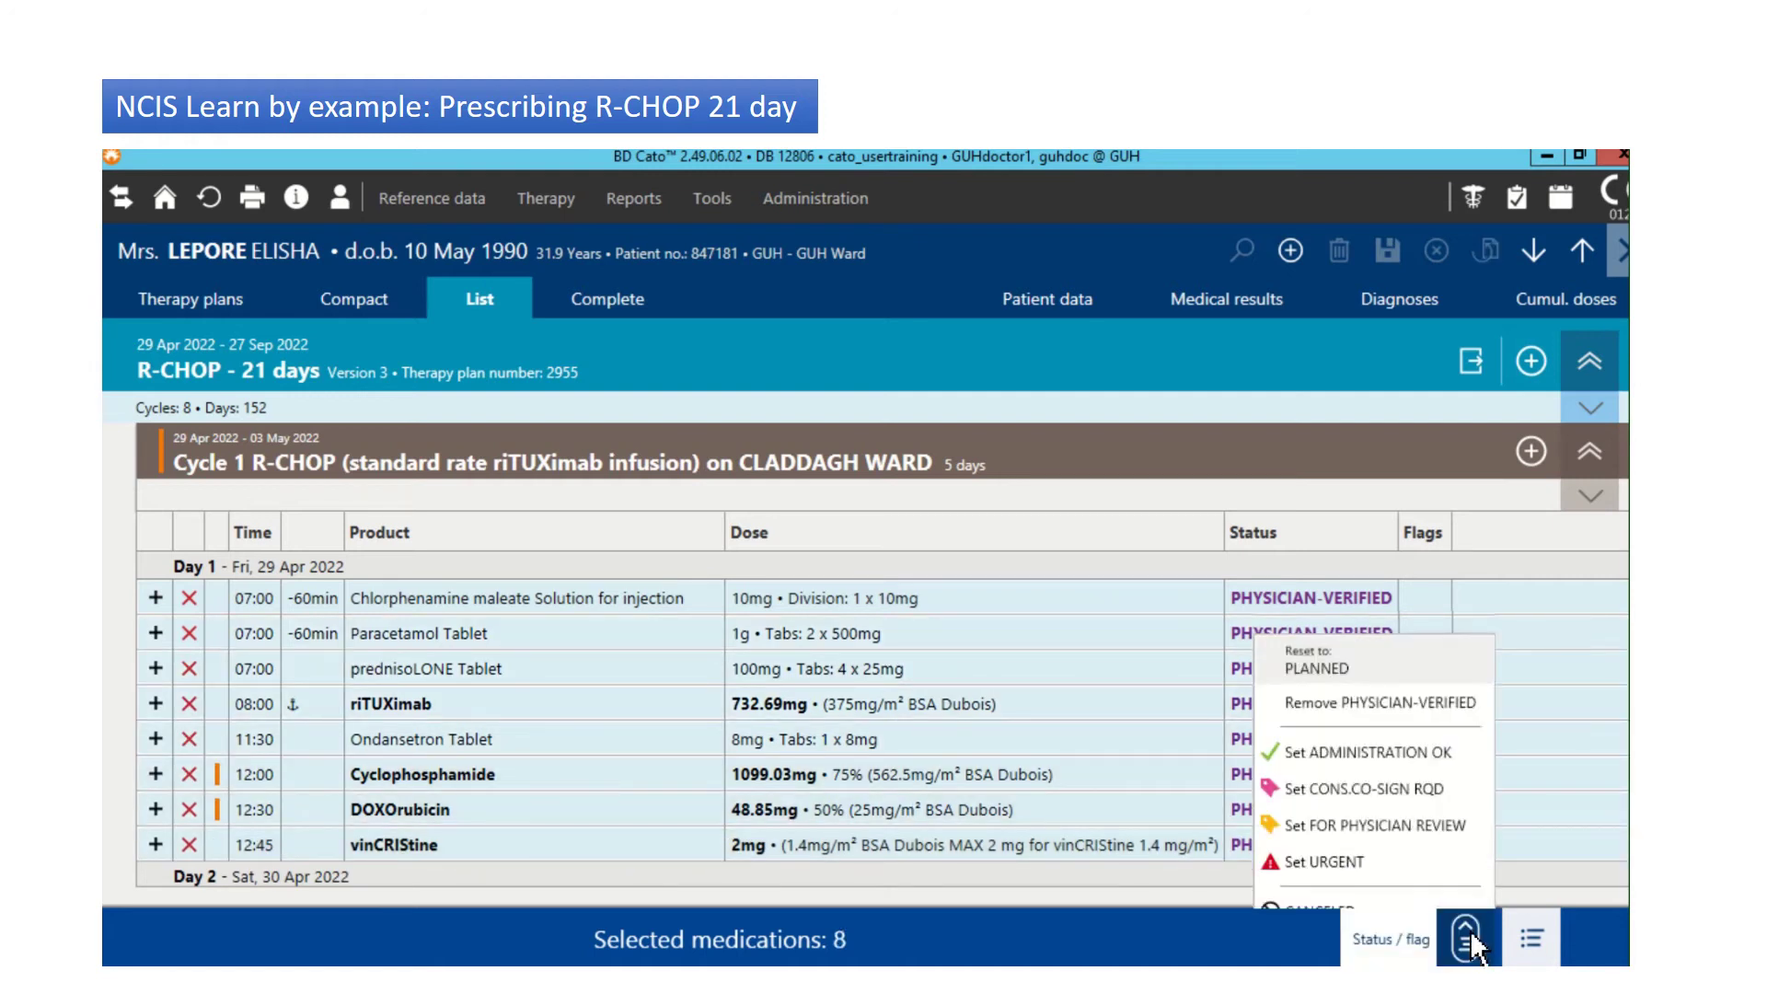
pyautogui.click(1408, 734)
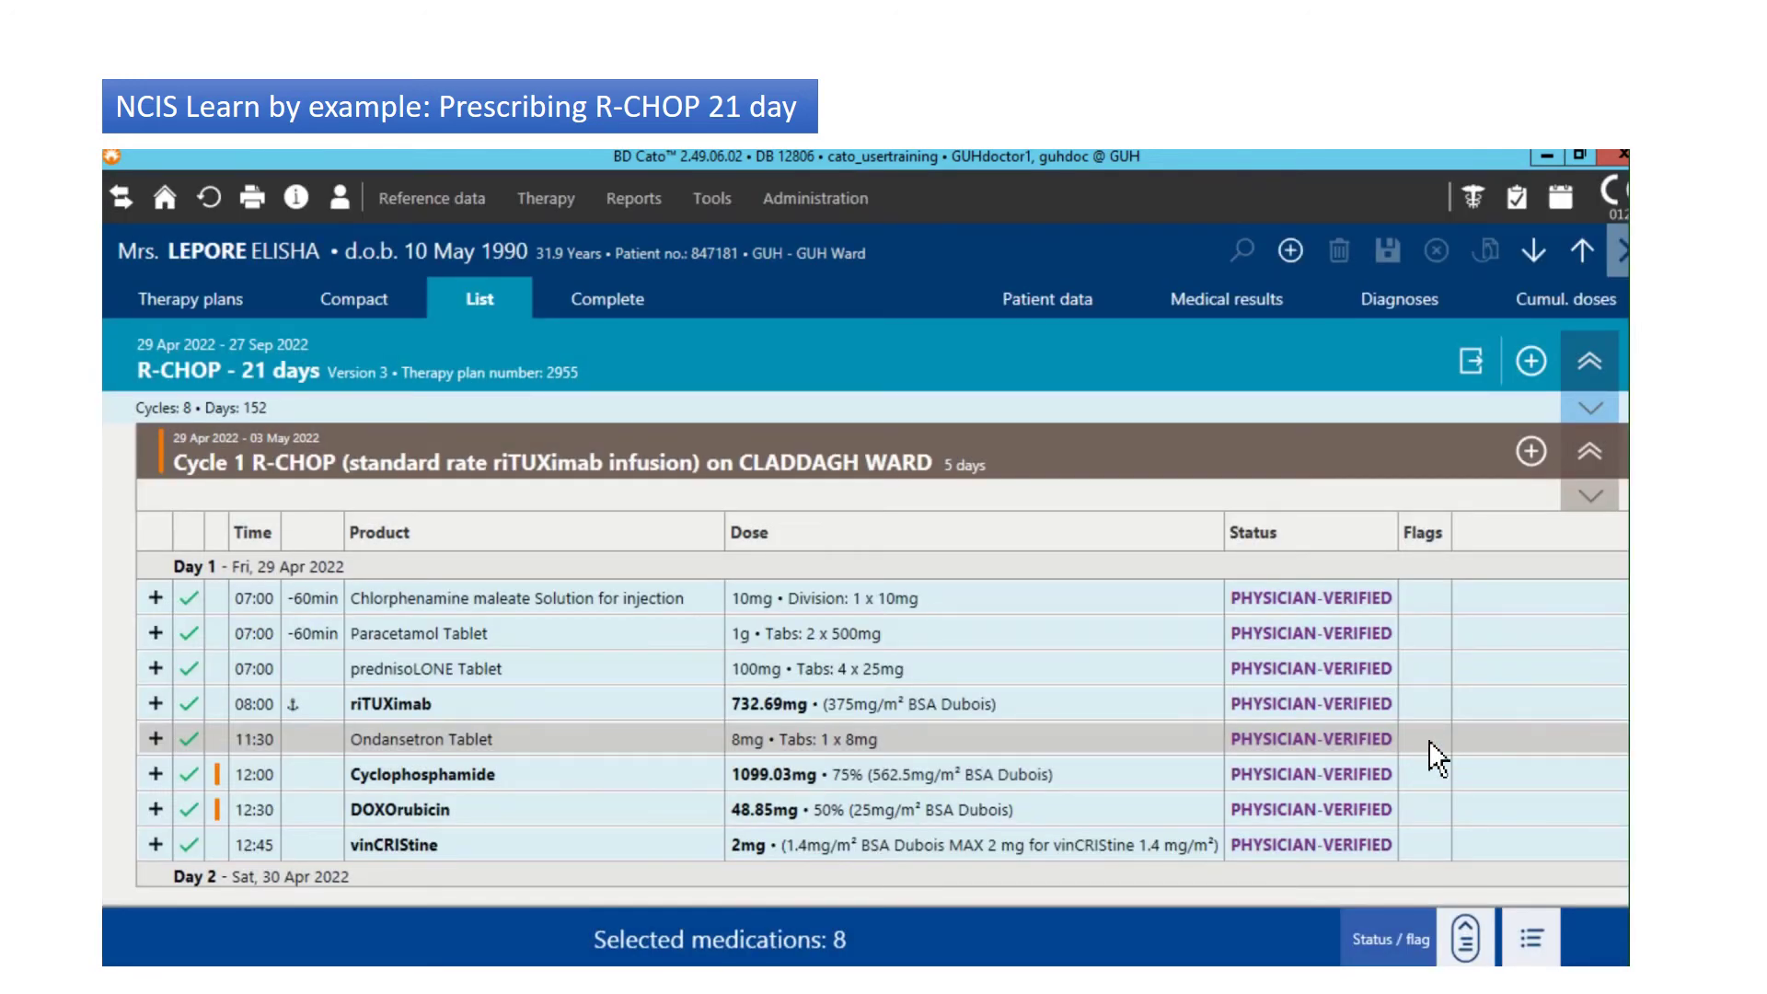
# Step: Flag the Day 2–5 prednisoLONE doses as ADMINISTRATION OK too
pyautogui.scroll(-4, 882, 721)
pyautogui.scroll(-1, 882, 721)
pyautogui.scroll(4, 882, 720)
pyautogui.scroll(-2, 882, 721)
pyautogui.scroll(-1, 882, 718)
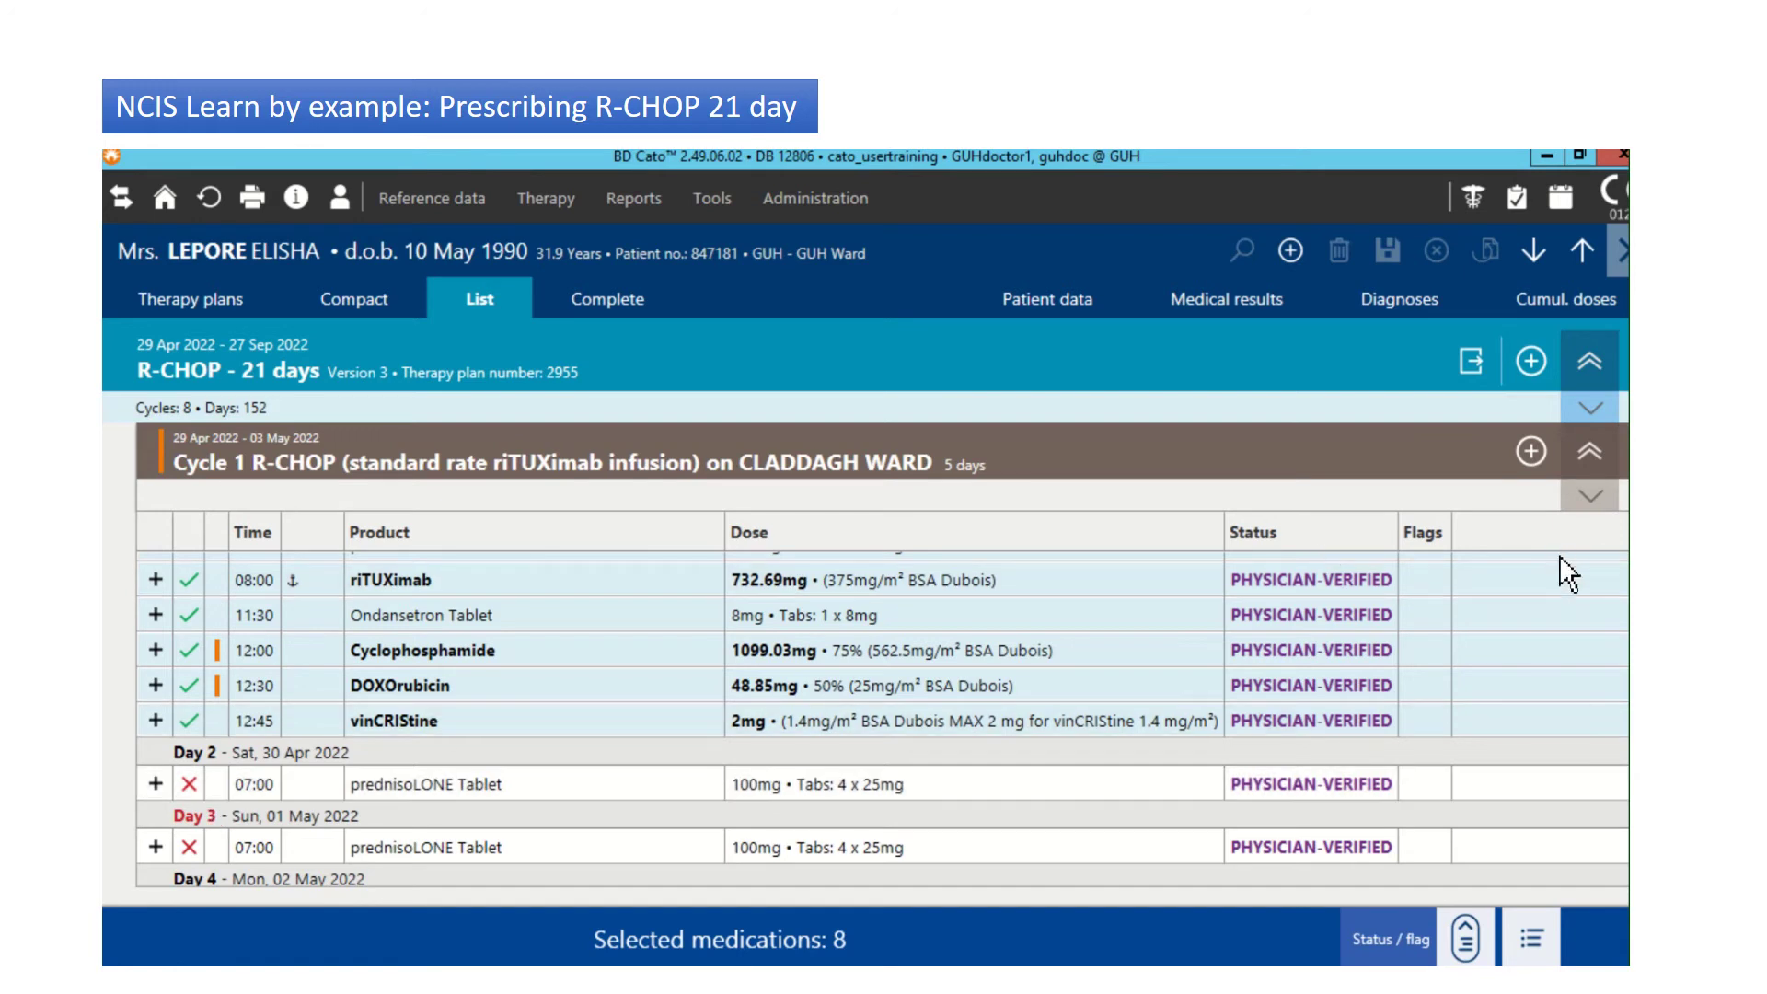
pyautogui.scroll(-3, 882, 721)
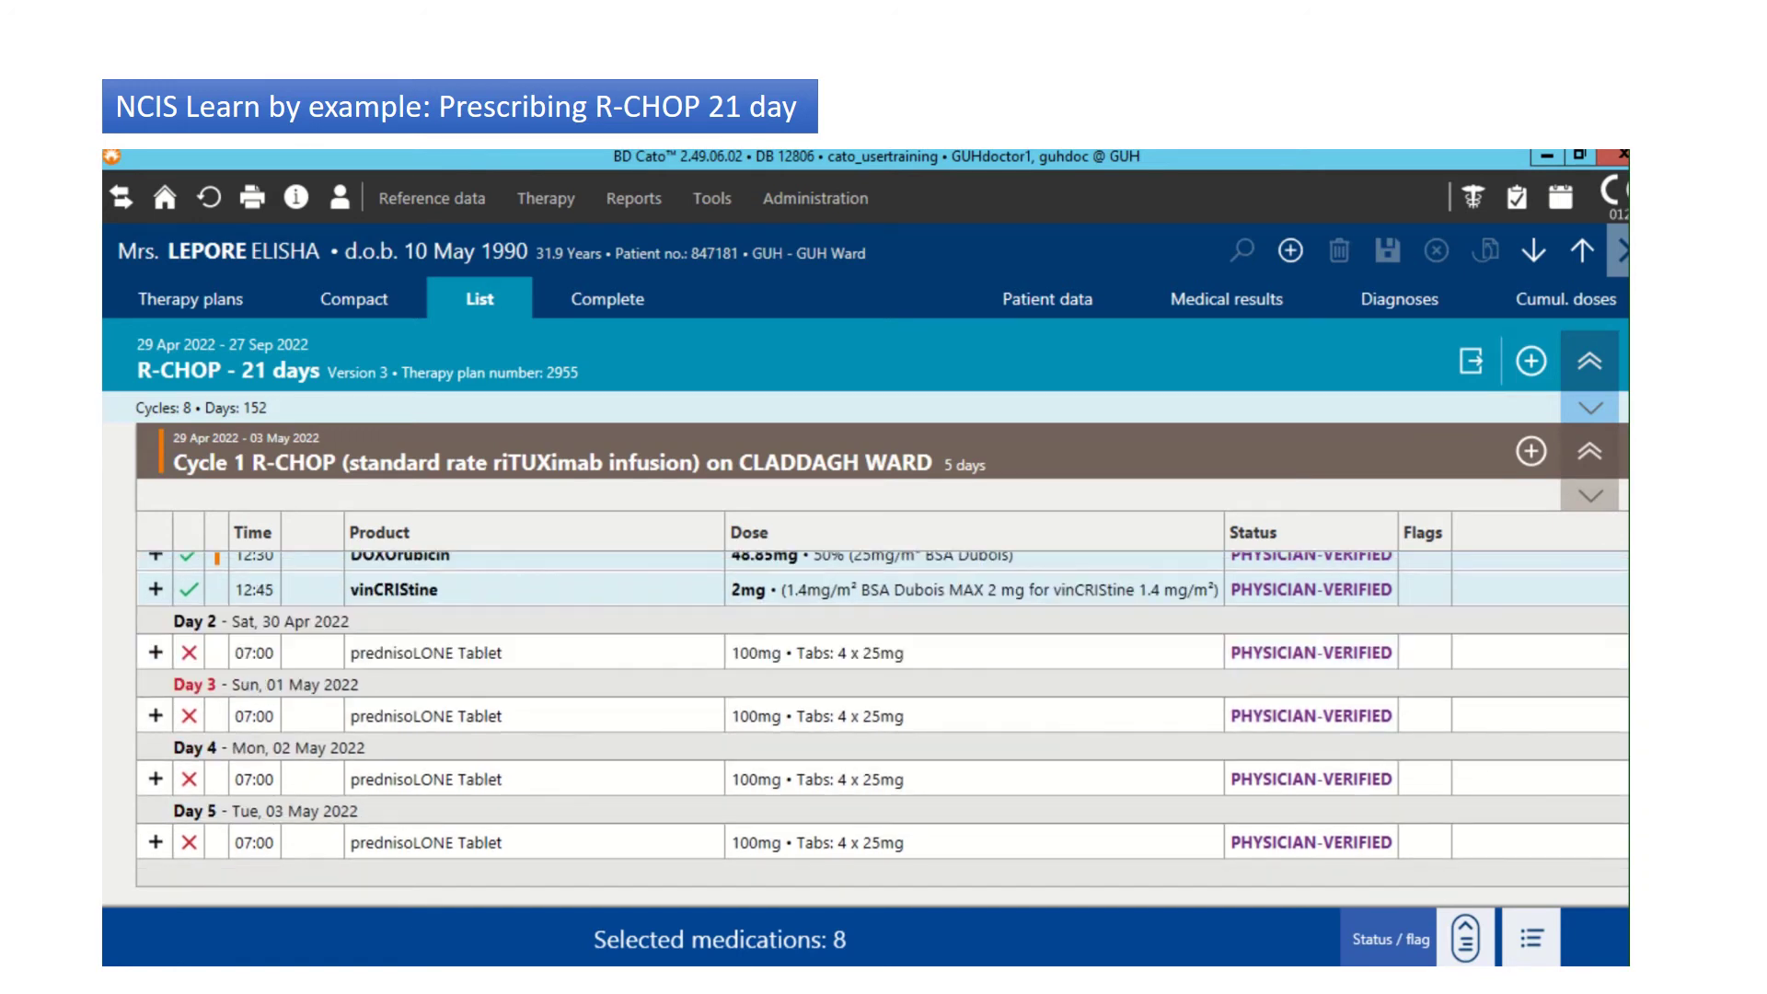
pyautogui.click(468, 650)
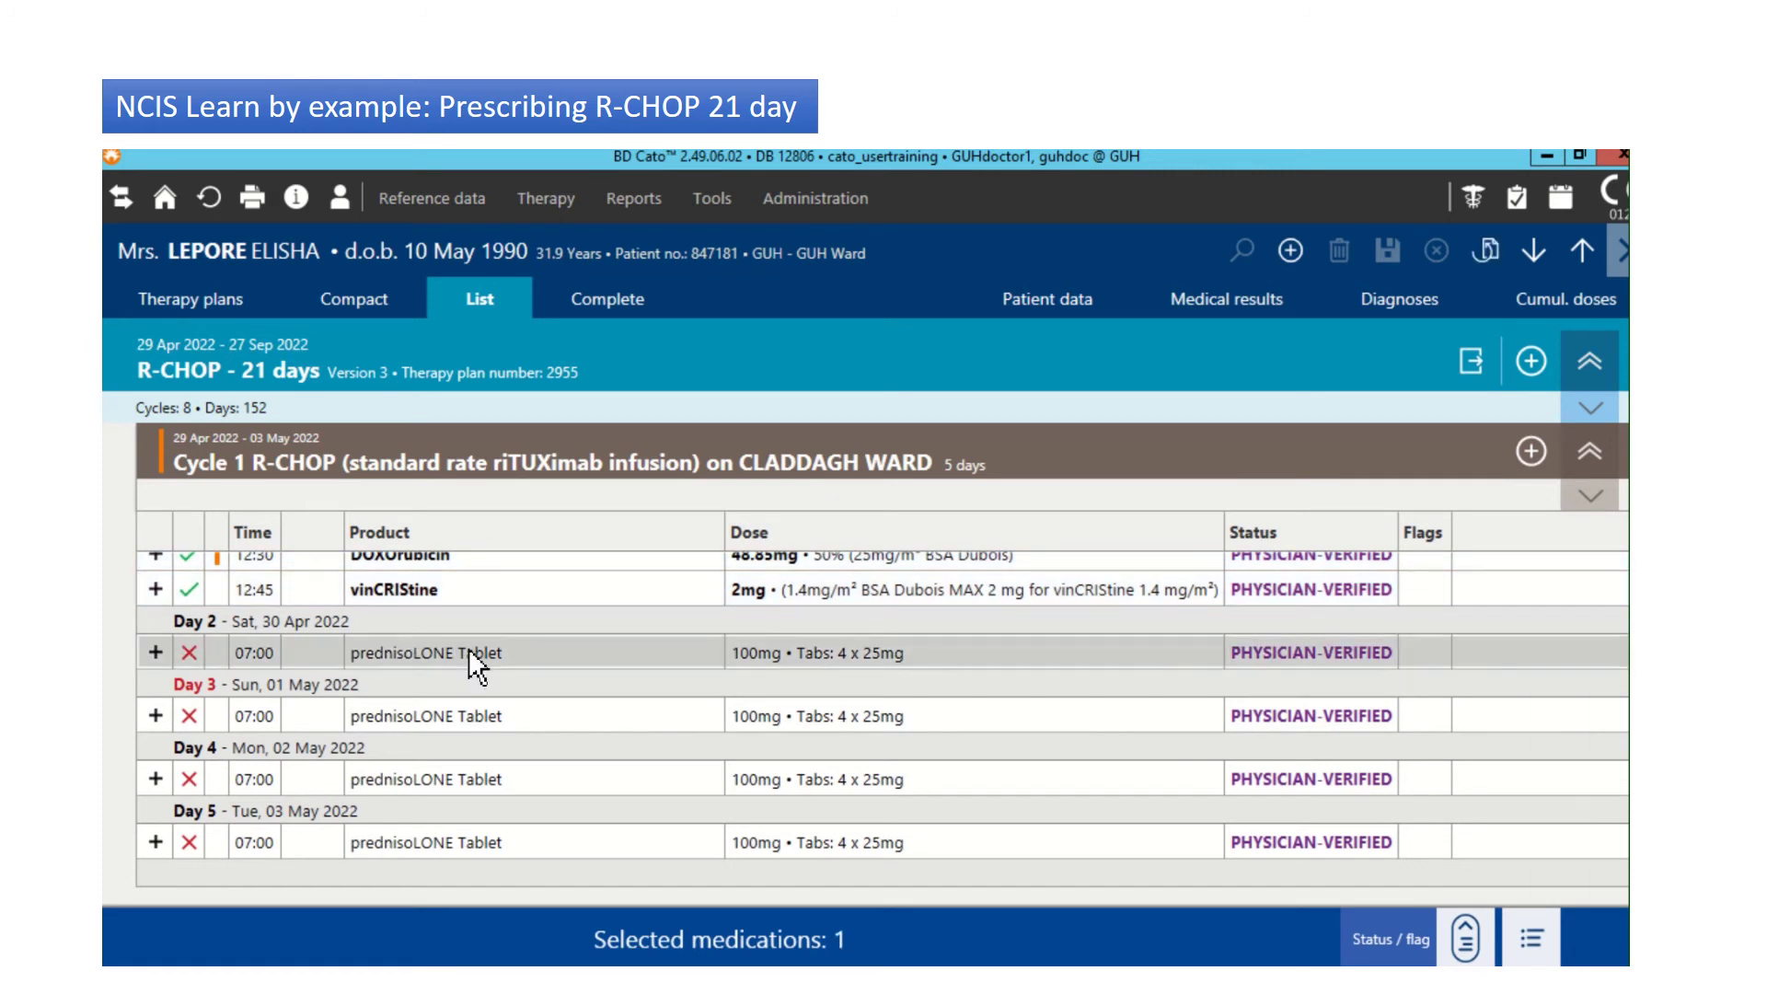
pyautogui.keyDown('ctrl'); pyautogui.click(493, 730); pyautogui.keyUp('ctrl')
pyautogui.keyDown('ctrl'); pyautogui.click(493, 788); pyautogui.keyUp('ctrl')
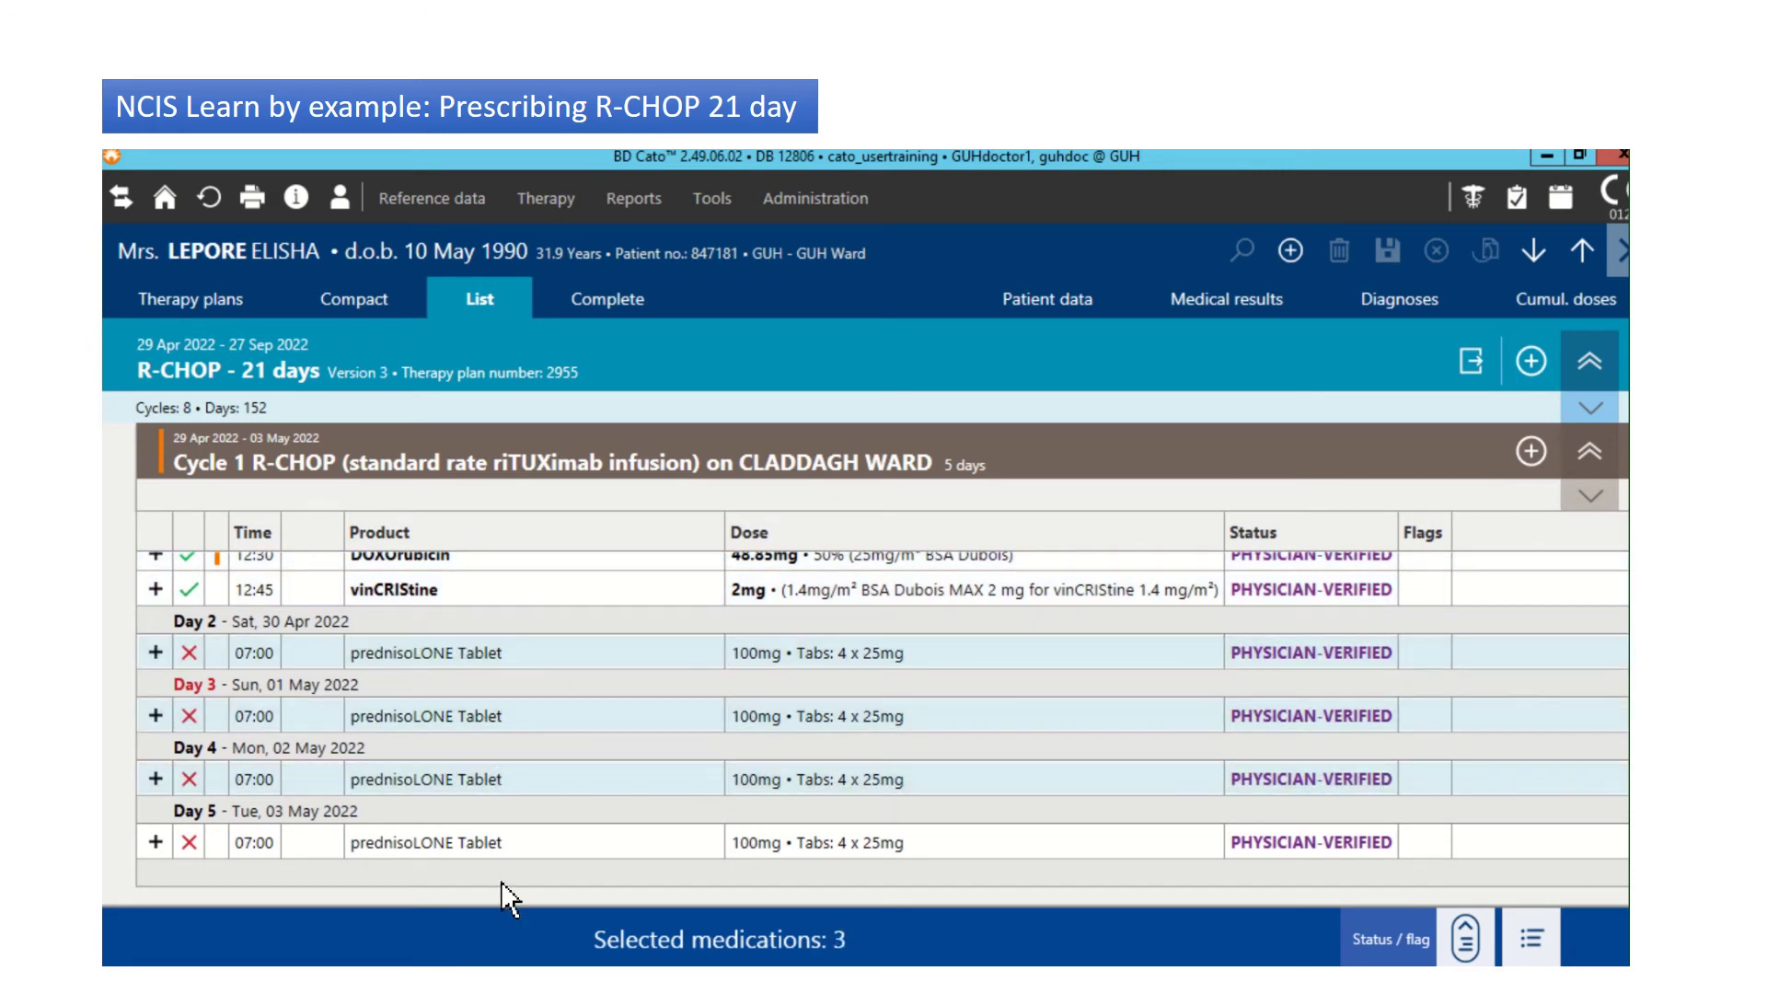
pyautogui.keyDown('ctrl'); pyautogui.click(510, 844); pyautogui.keyUp('ctrl')
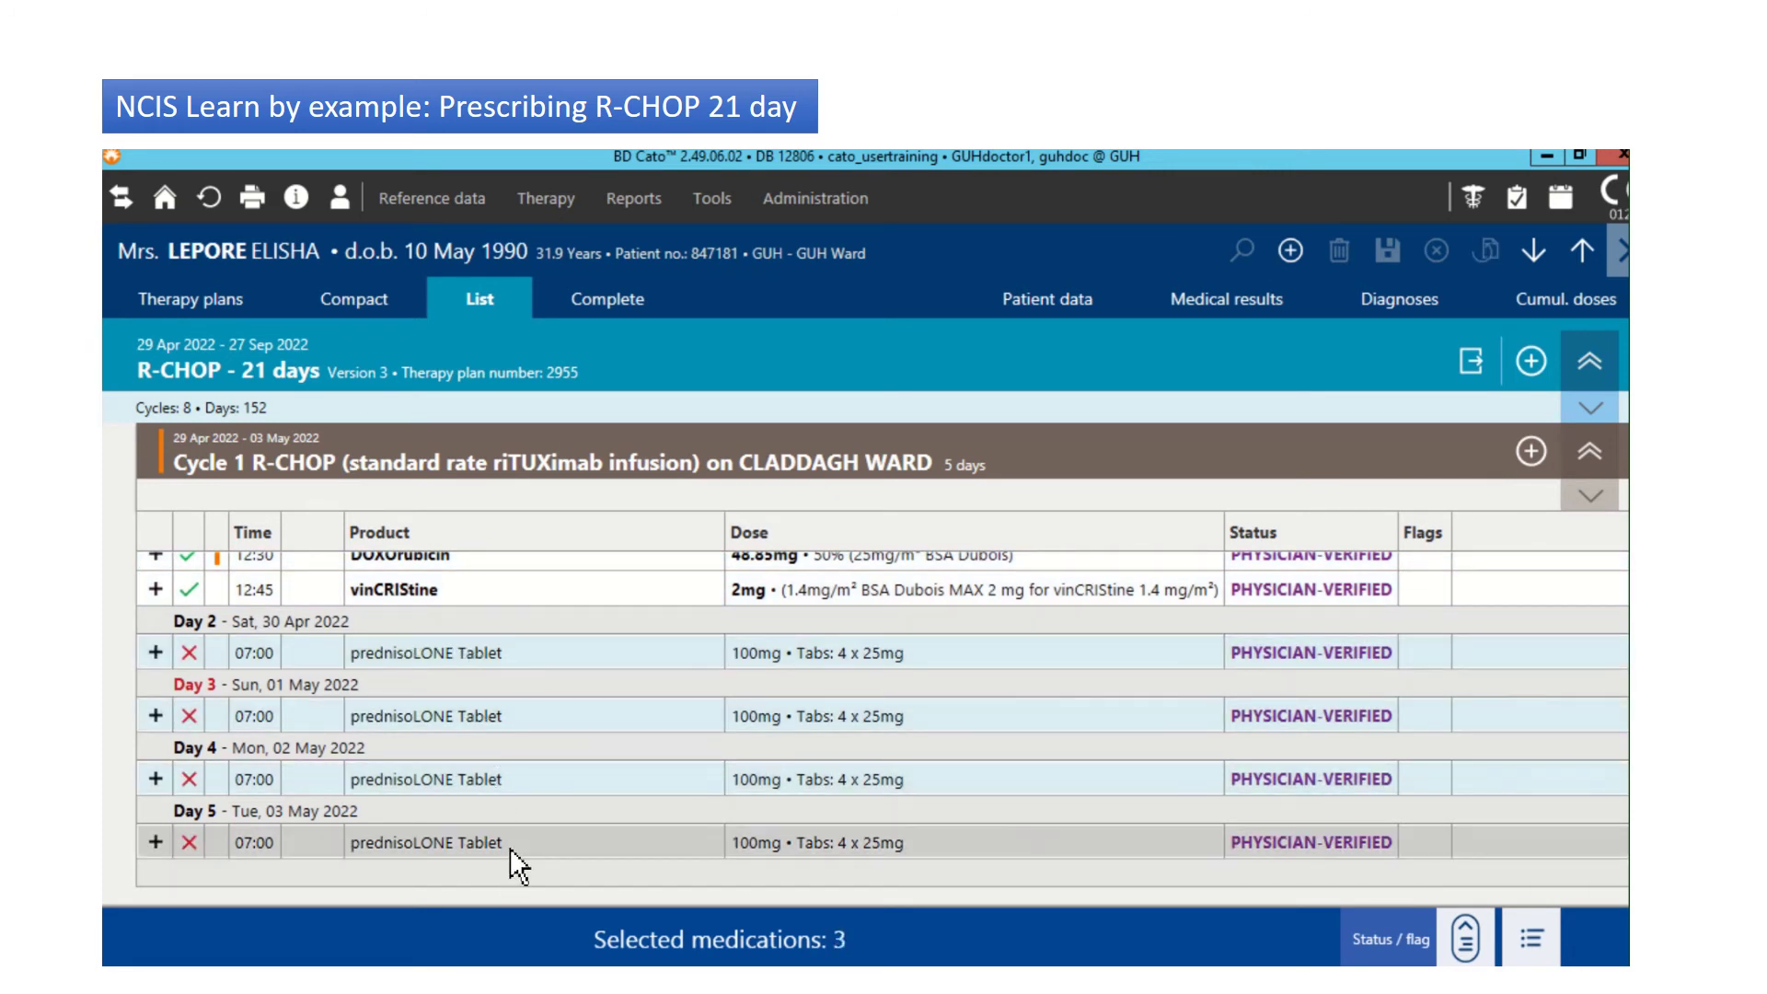
pyautogui.click(1468, 936)
pyautogui.click(1385, 752)
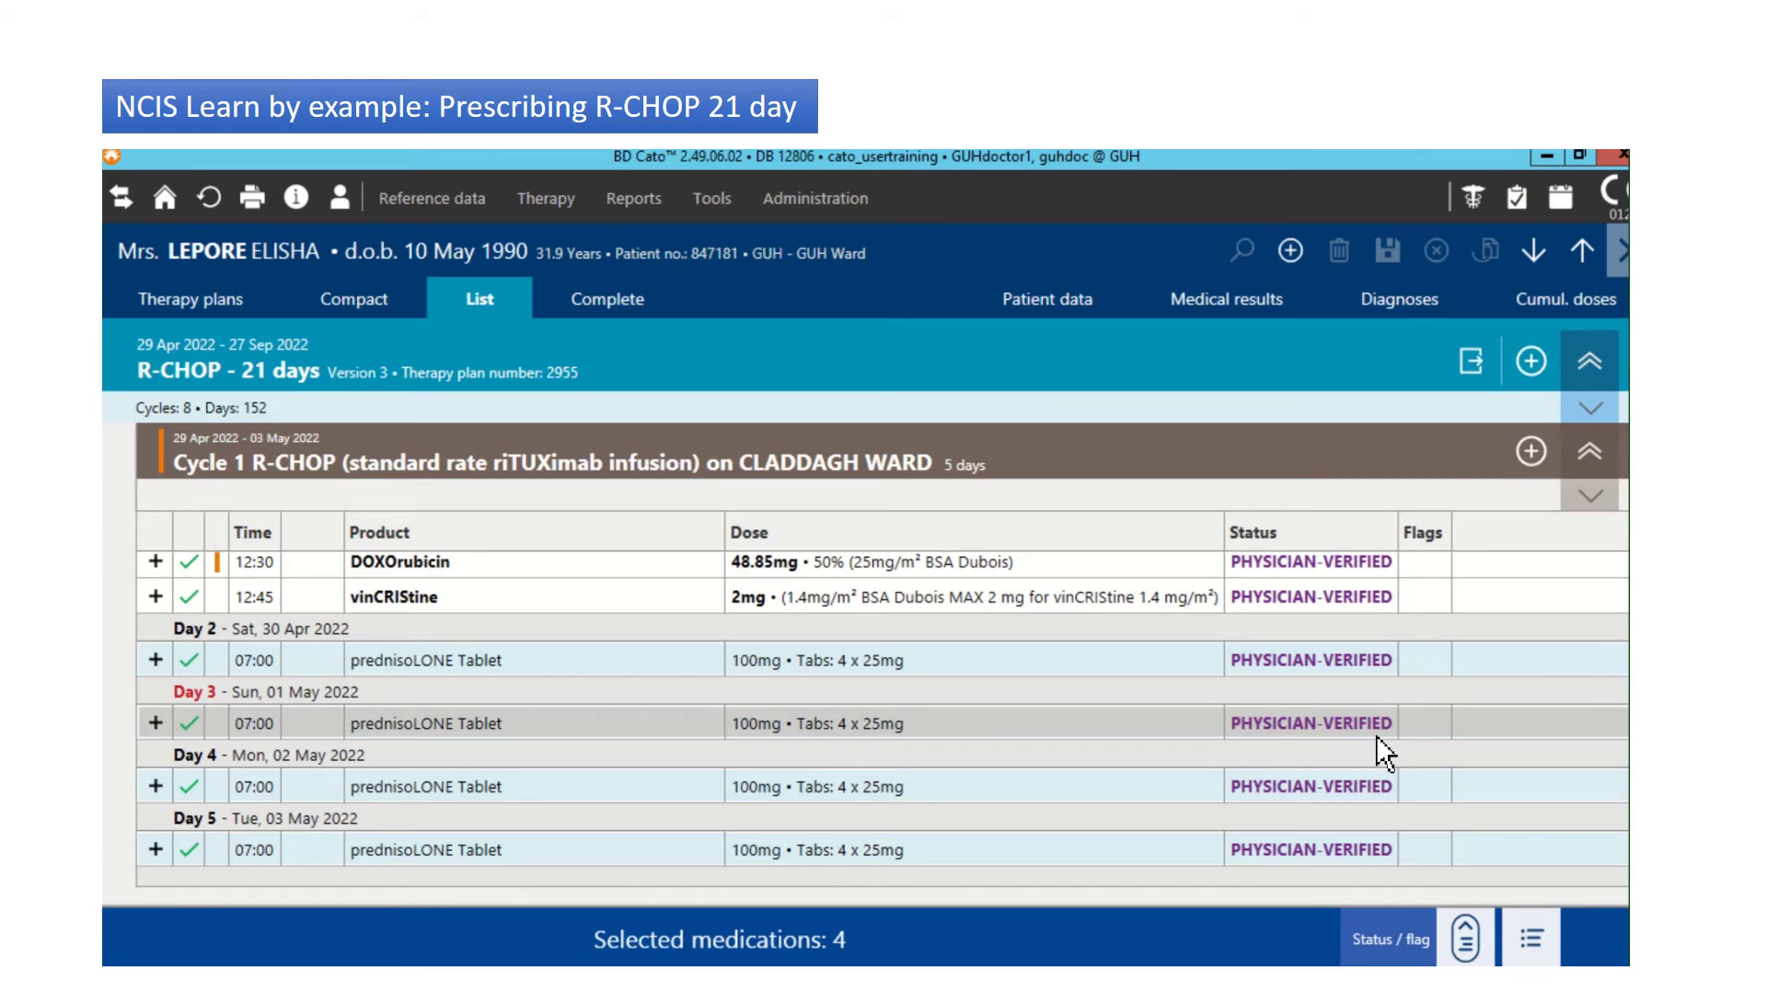
# Step: Log off and sign back in with the pharmacist user name and password
pyautogui.click(359, 216)
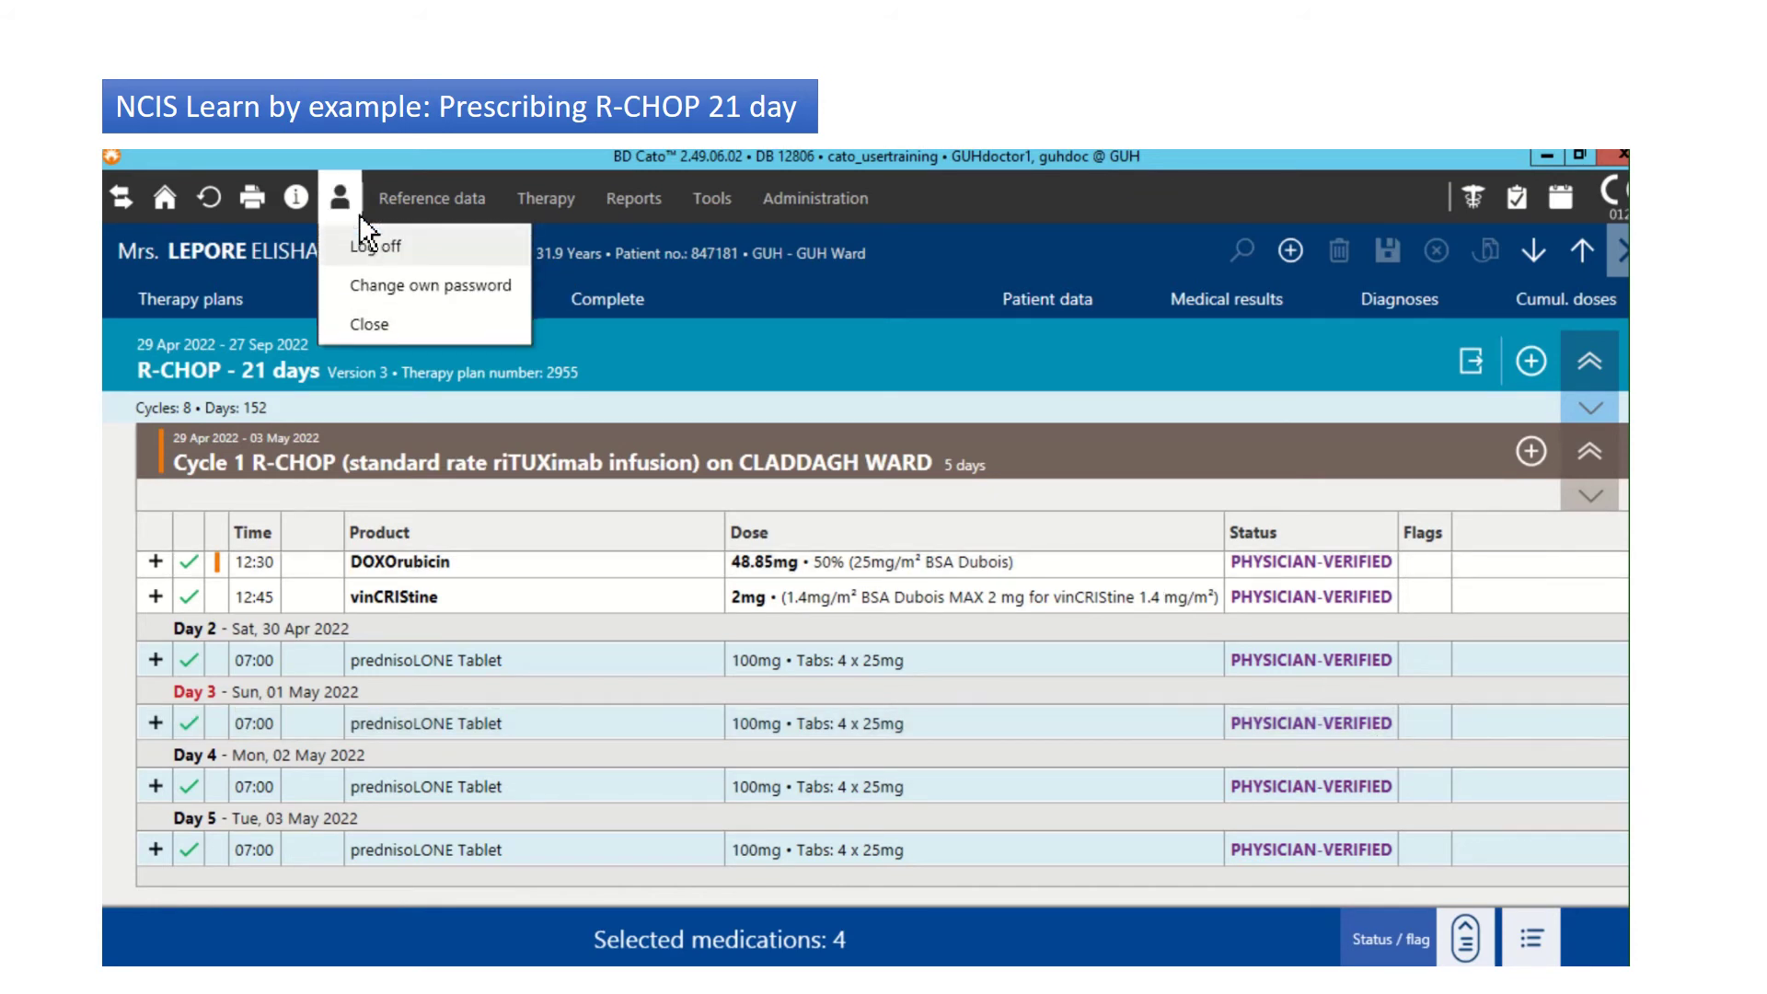
pyautogui.click(392, 237)
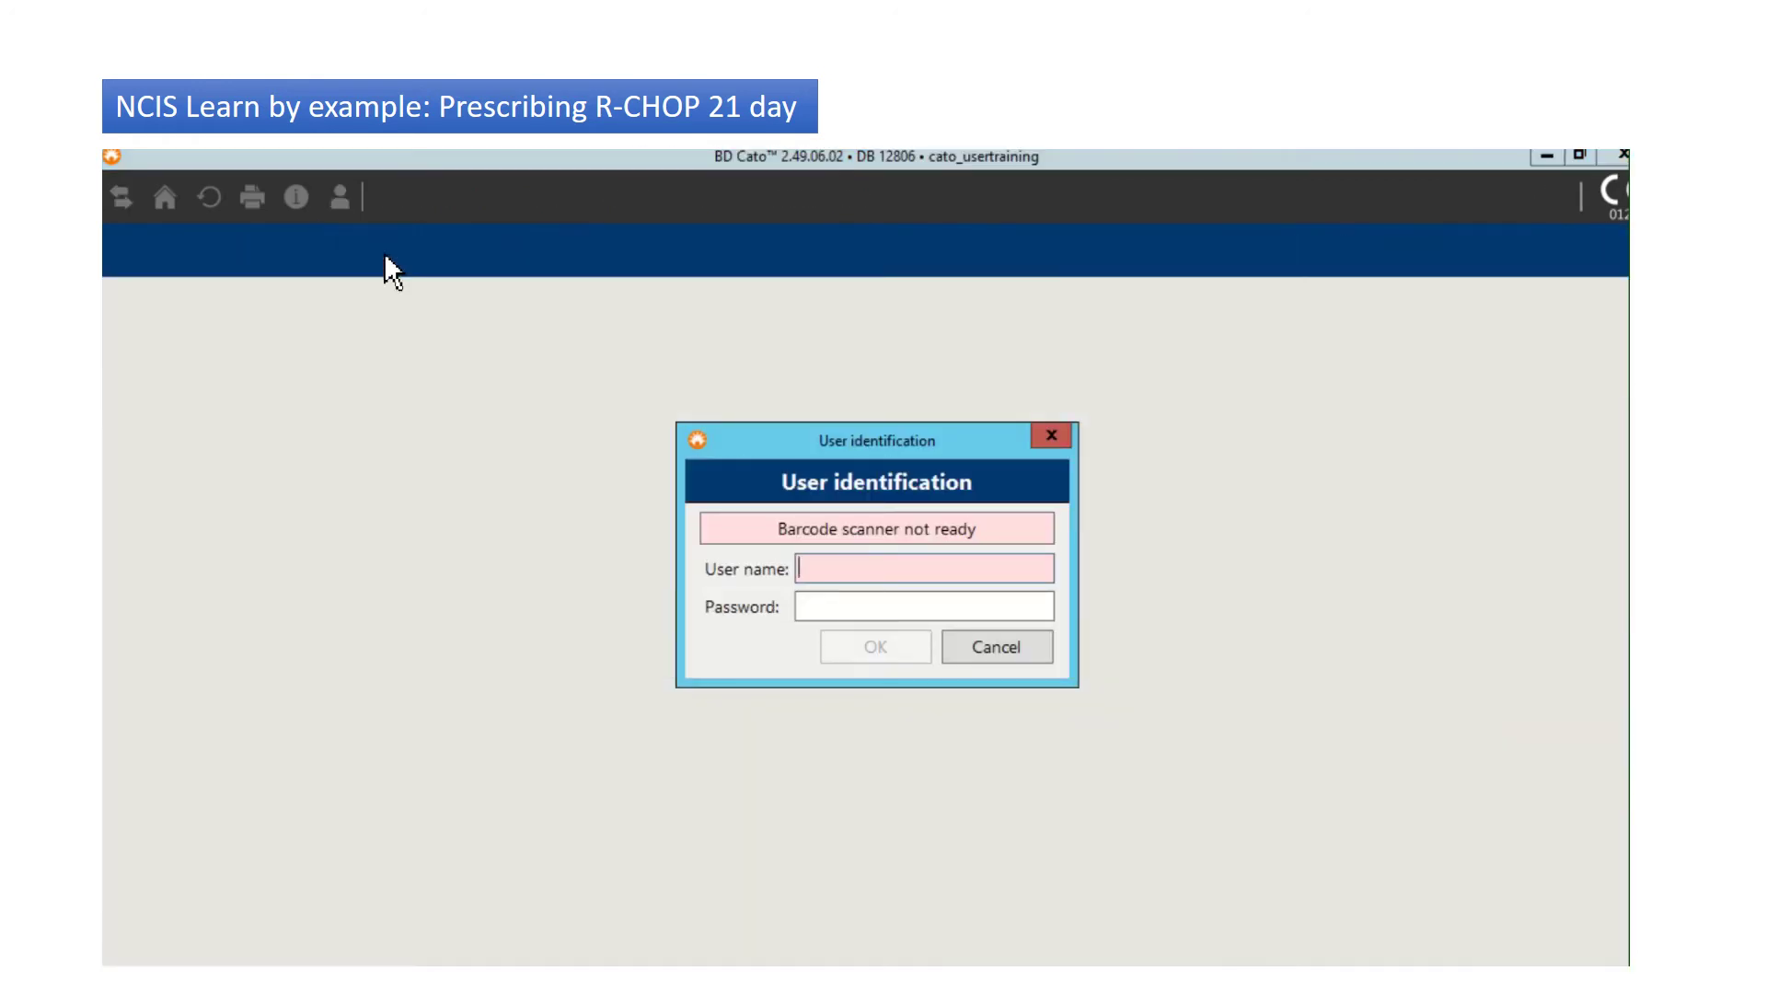
pyautogui.write('guhpharm')
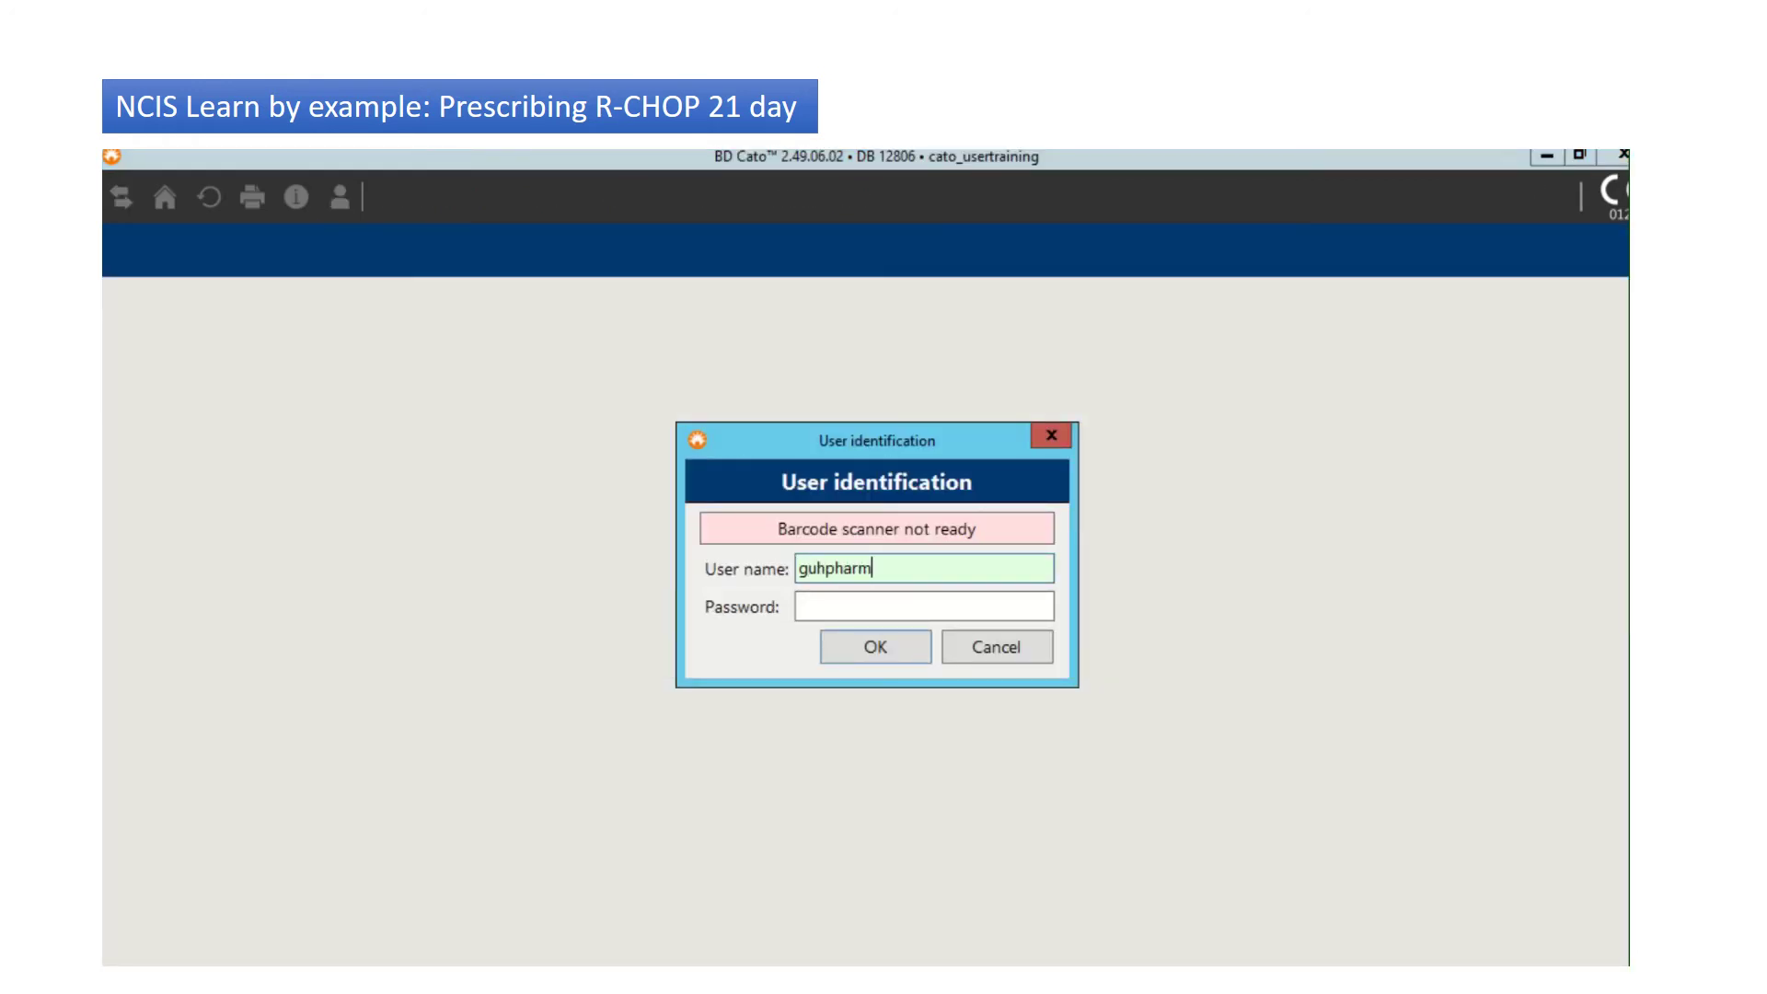
pyautogui.write('1')
pyautogui.press('Tab')
pyautogui.write('*******')
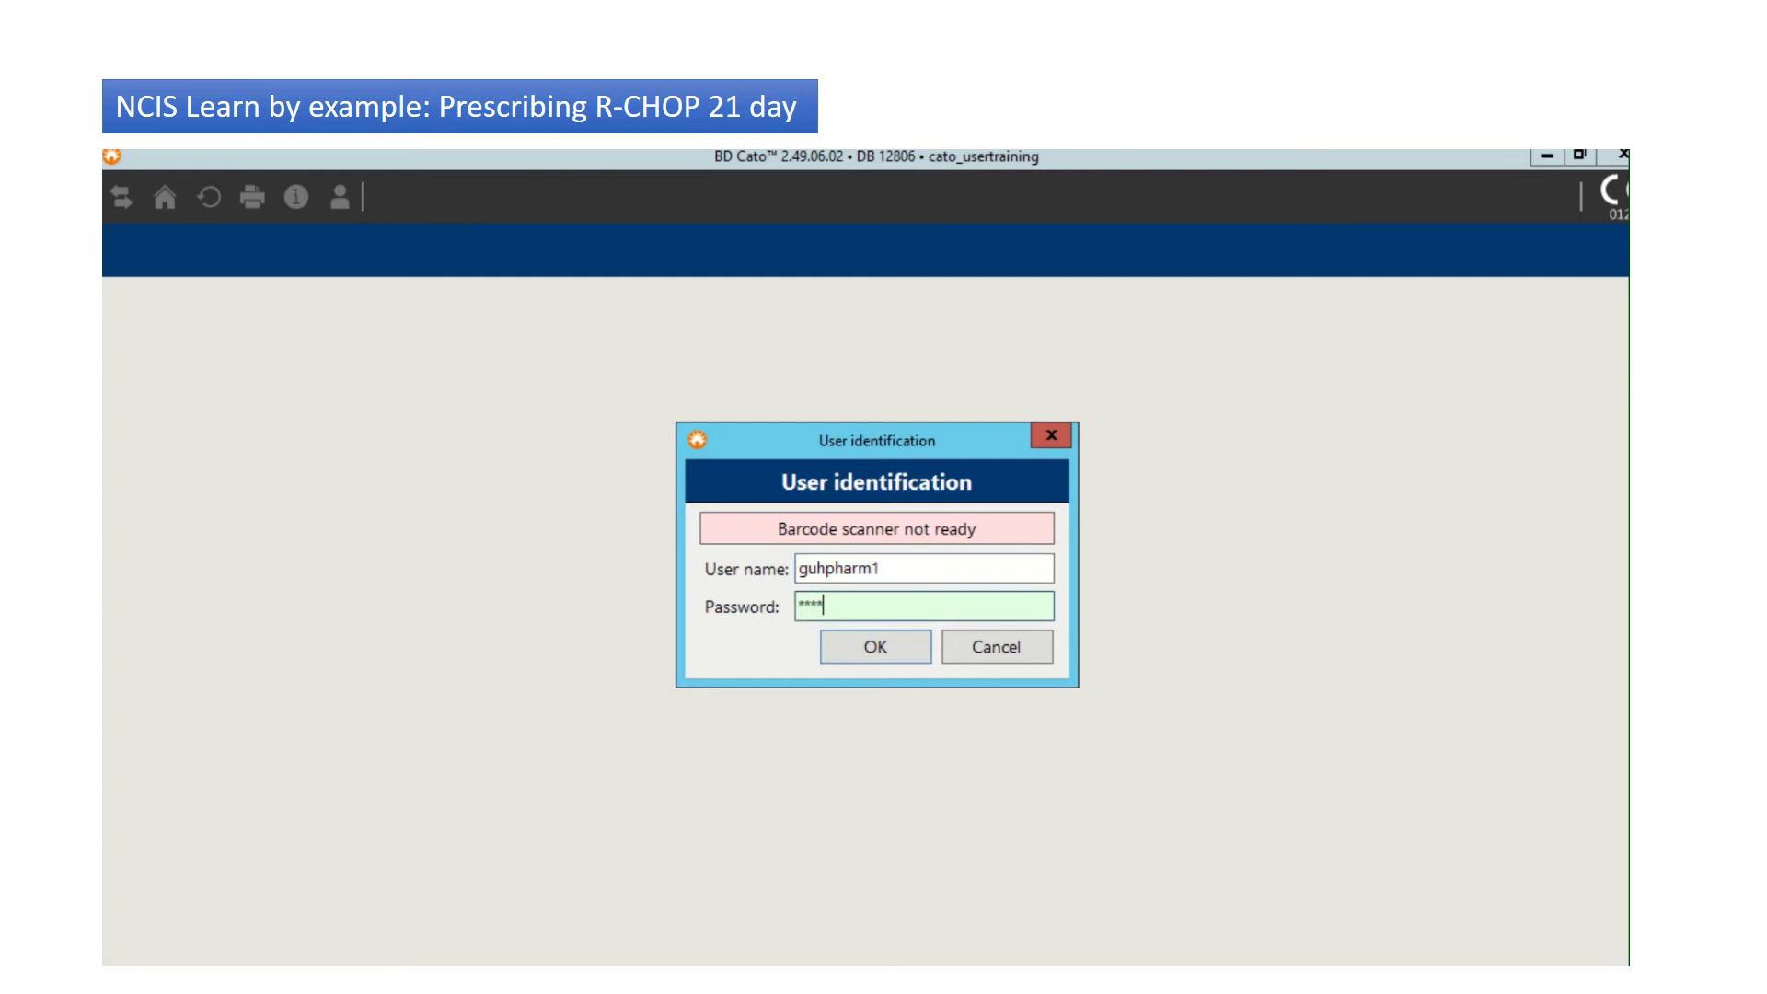
pyautogui.press('Return')
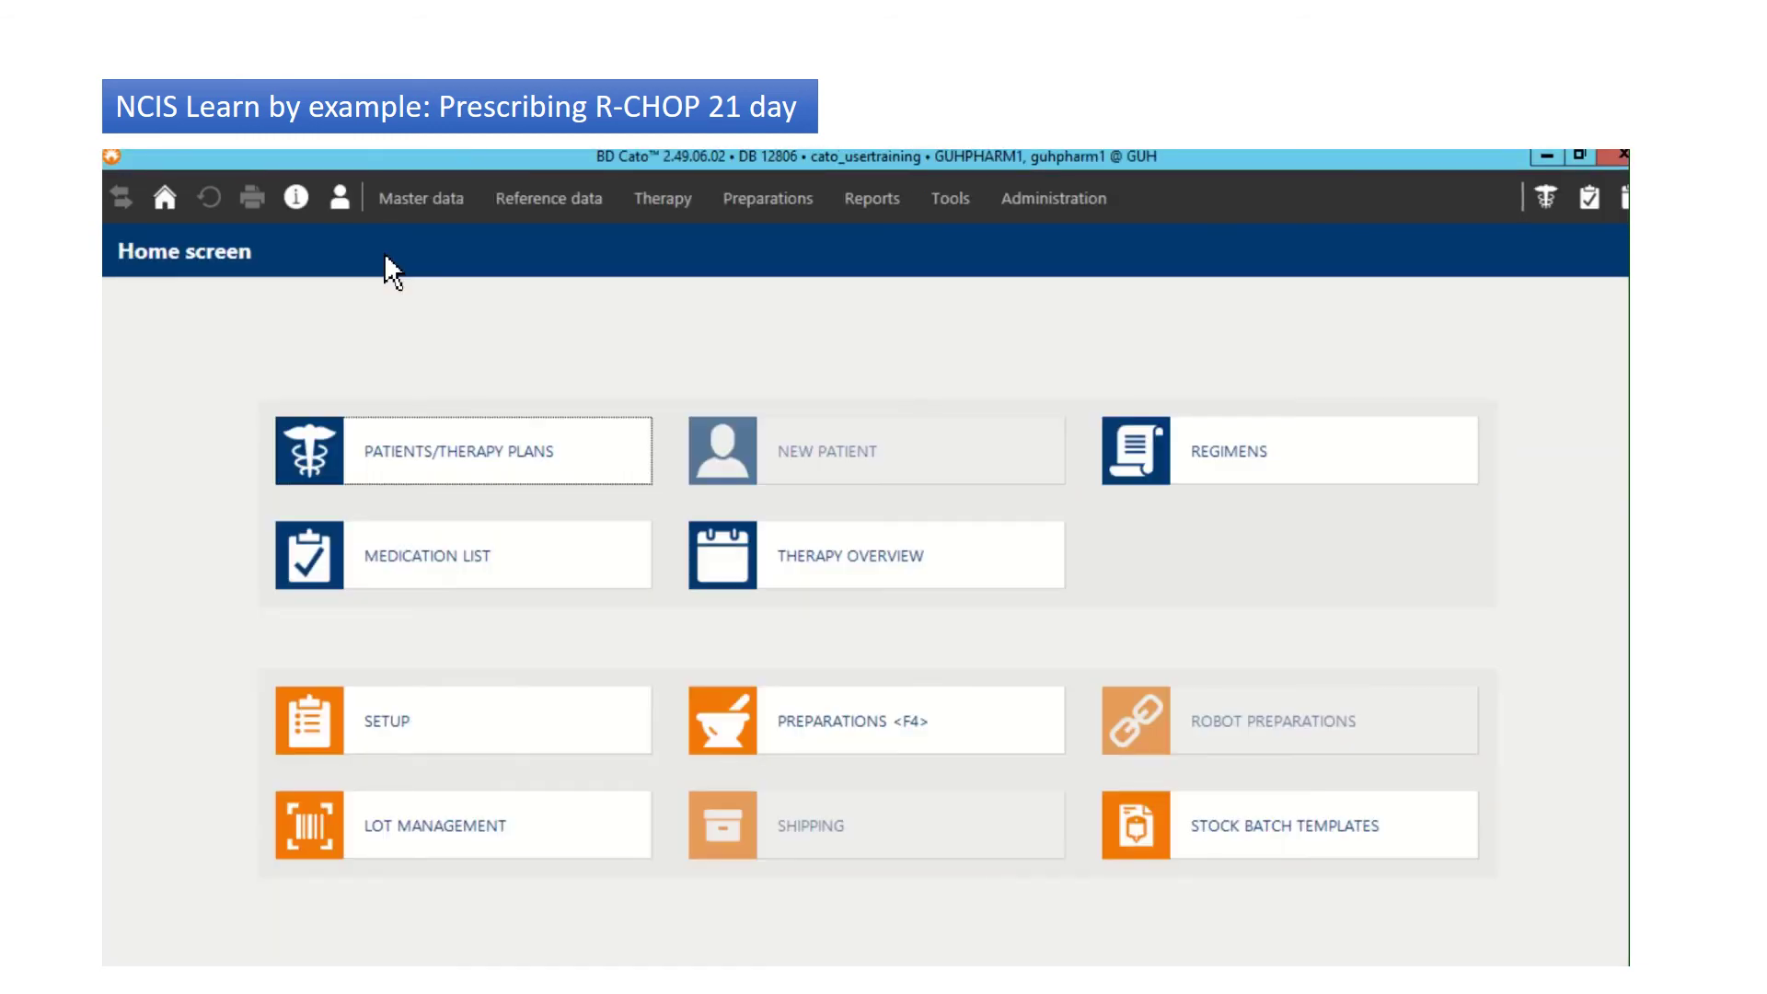
# Step: Find the patient by date of birth, open their therapy plans and dismiss the attention warning
pyautogui.click(498, 460)
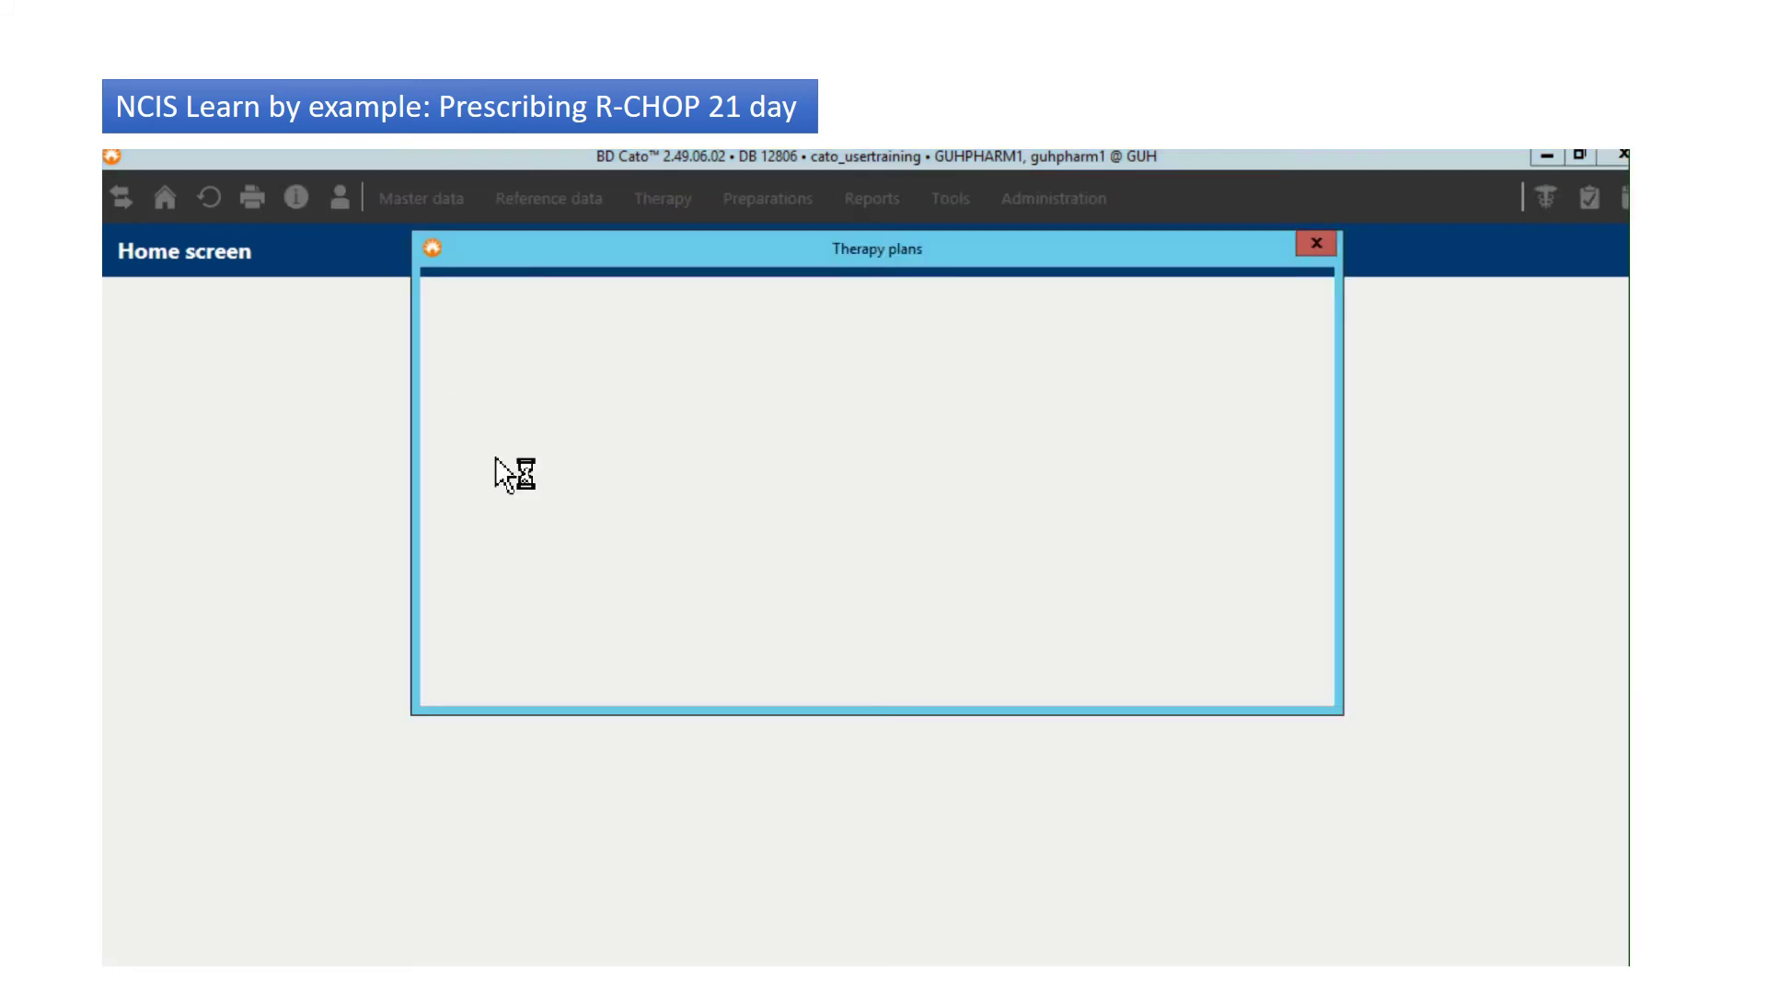
pyautogui.click(1209, 373)
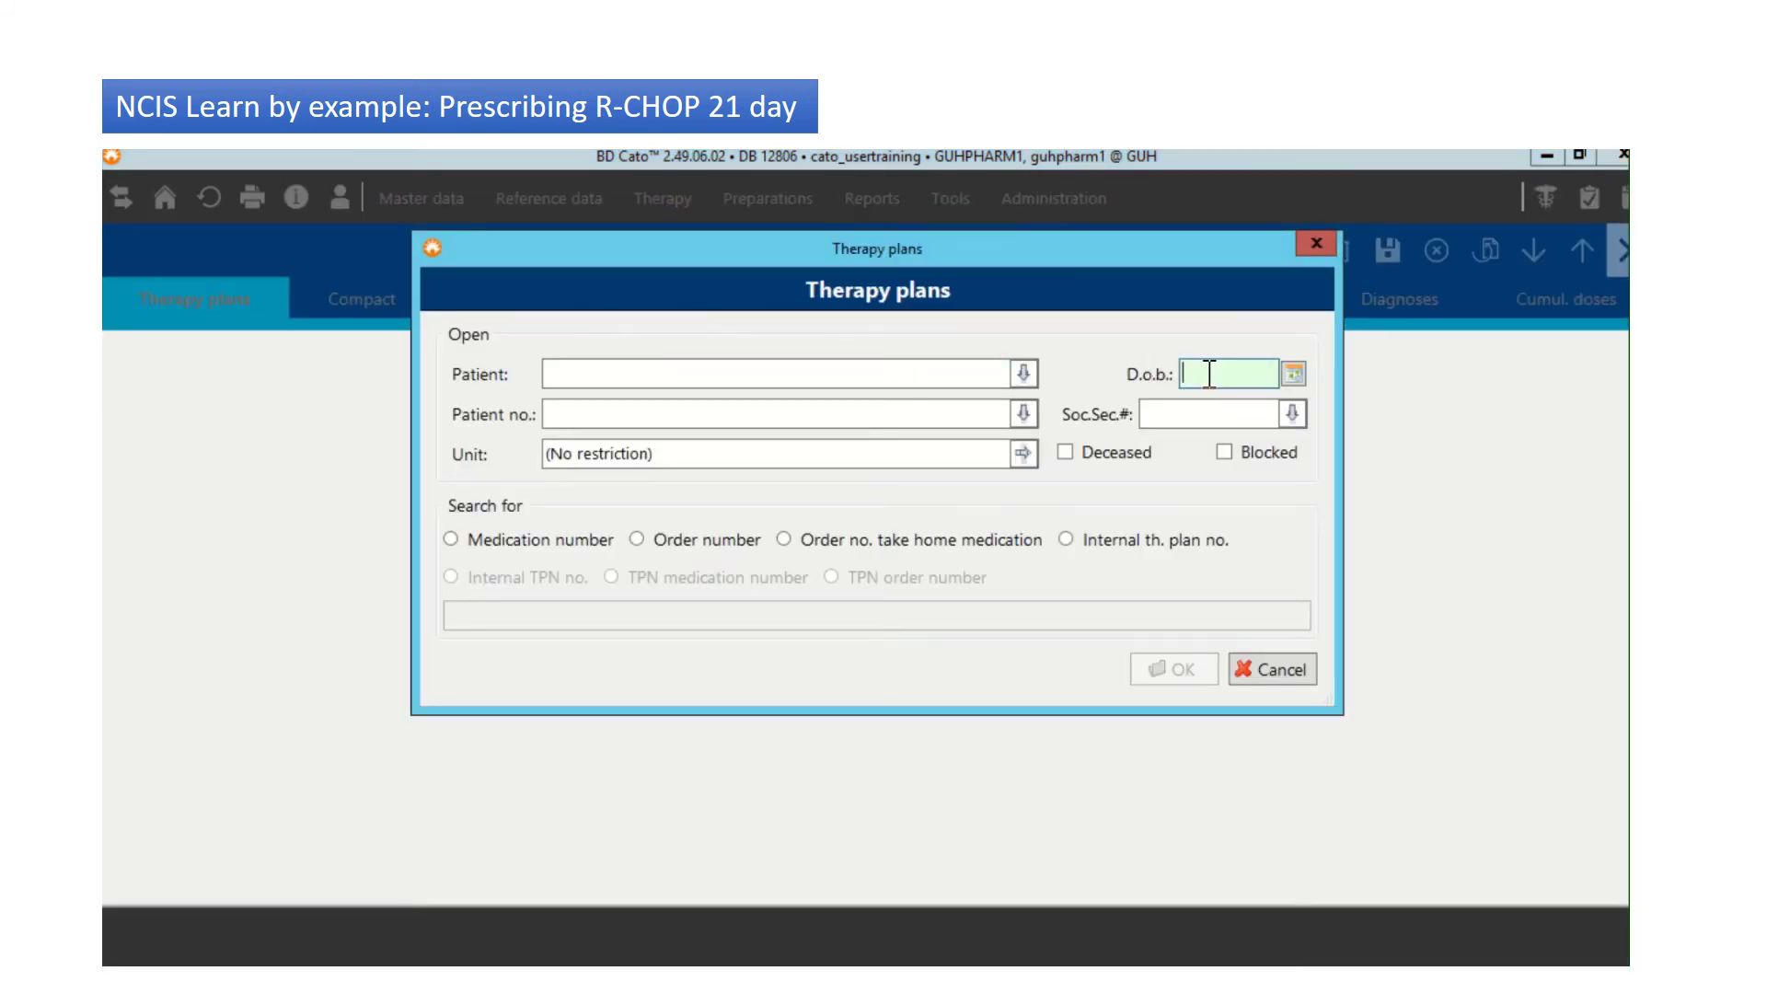
pyautogui.write('10/05/1990')
pyautogui.press('Return')
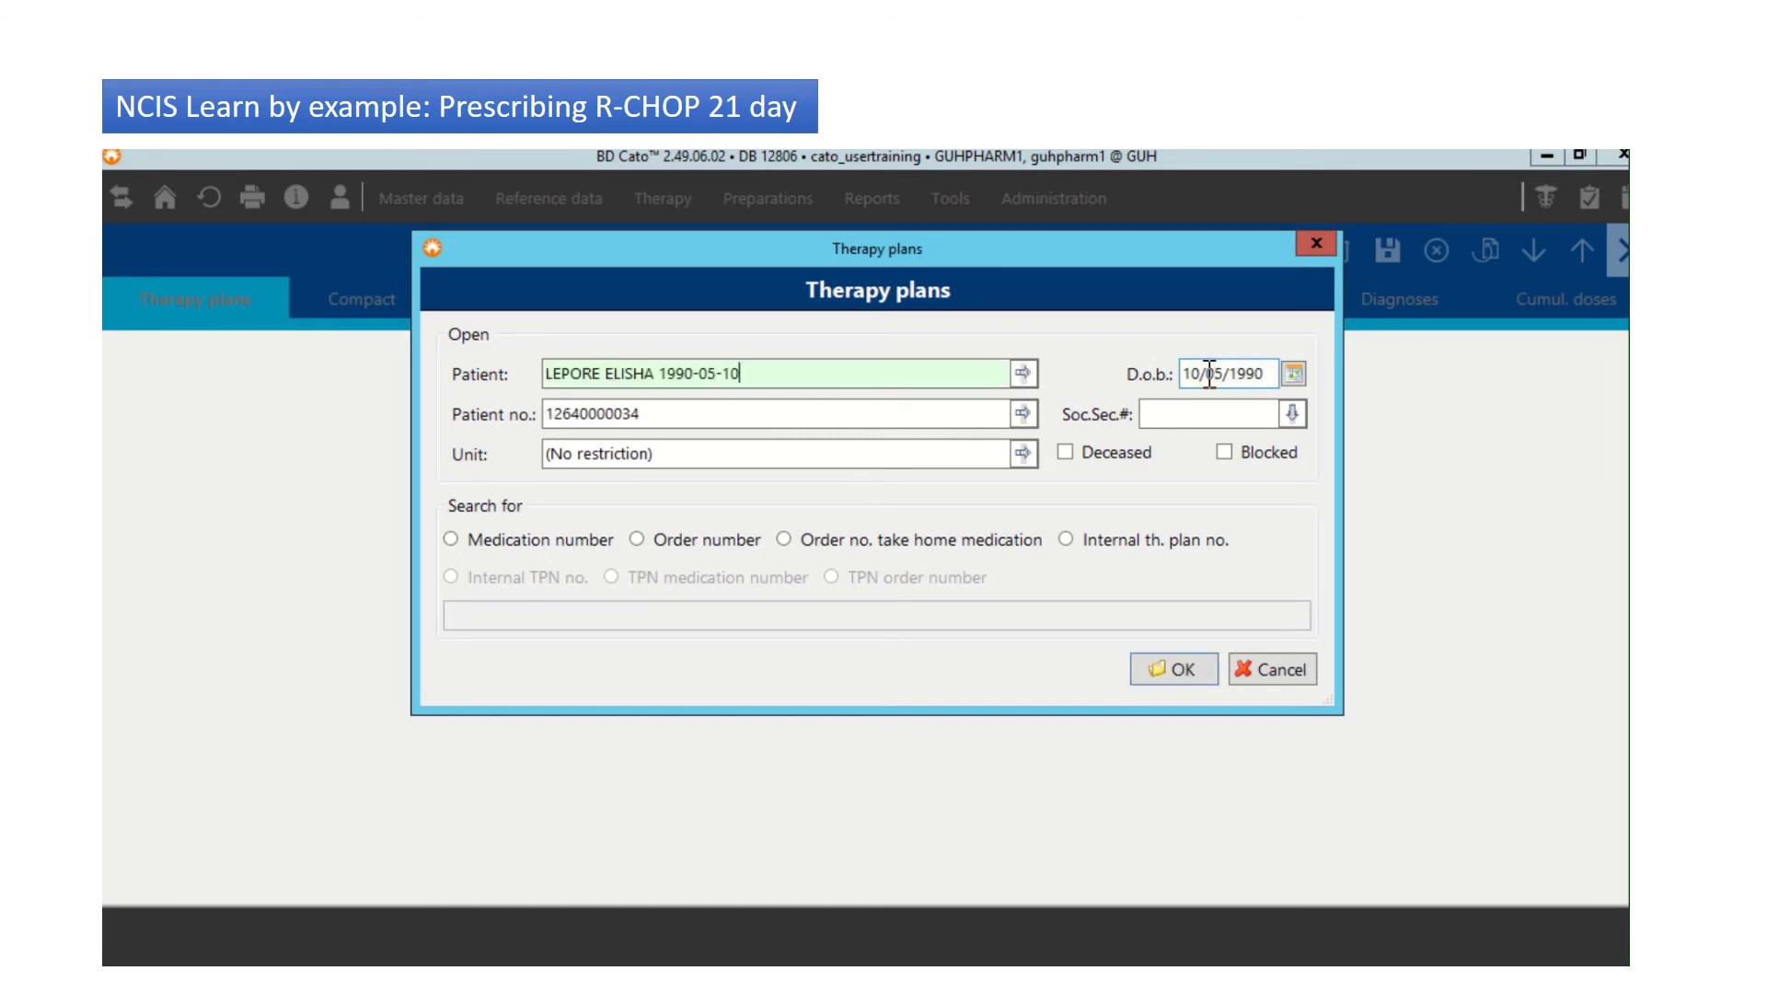
pyautogui.click(1175, 666)
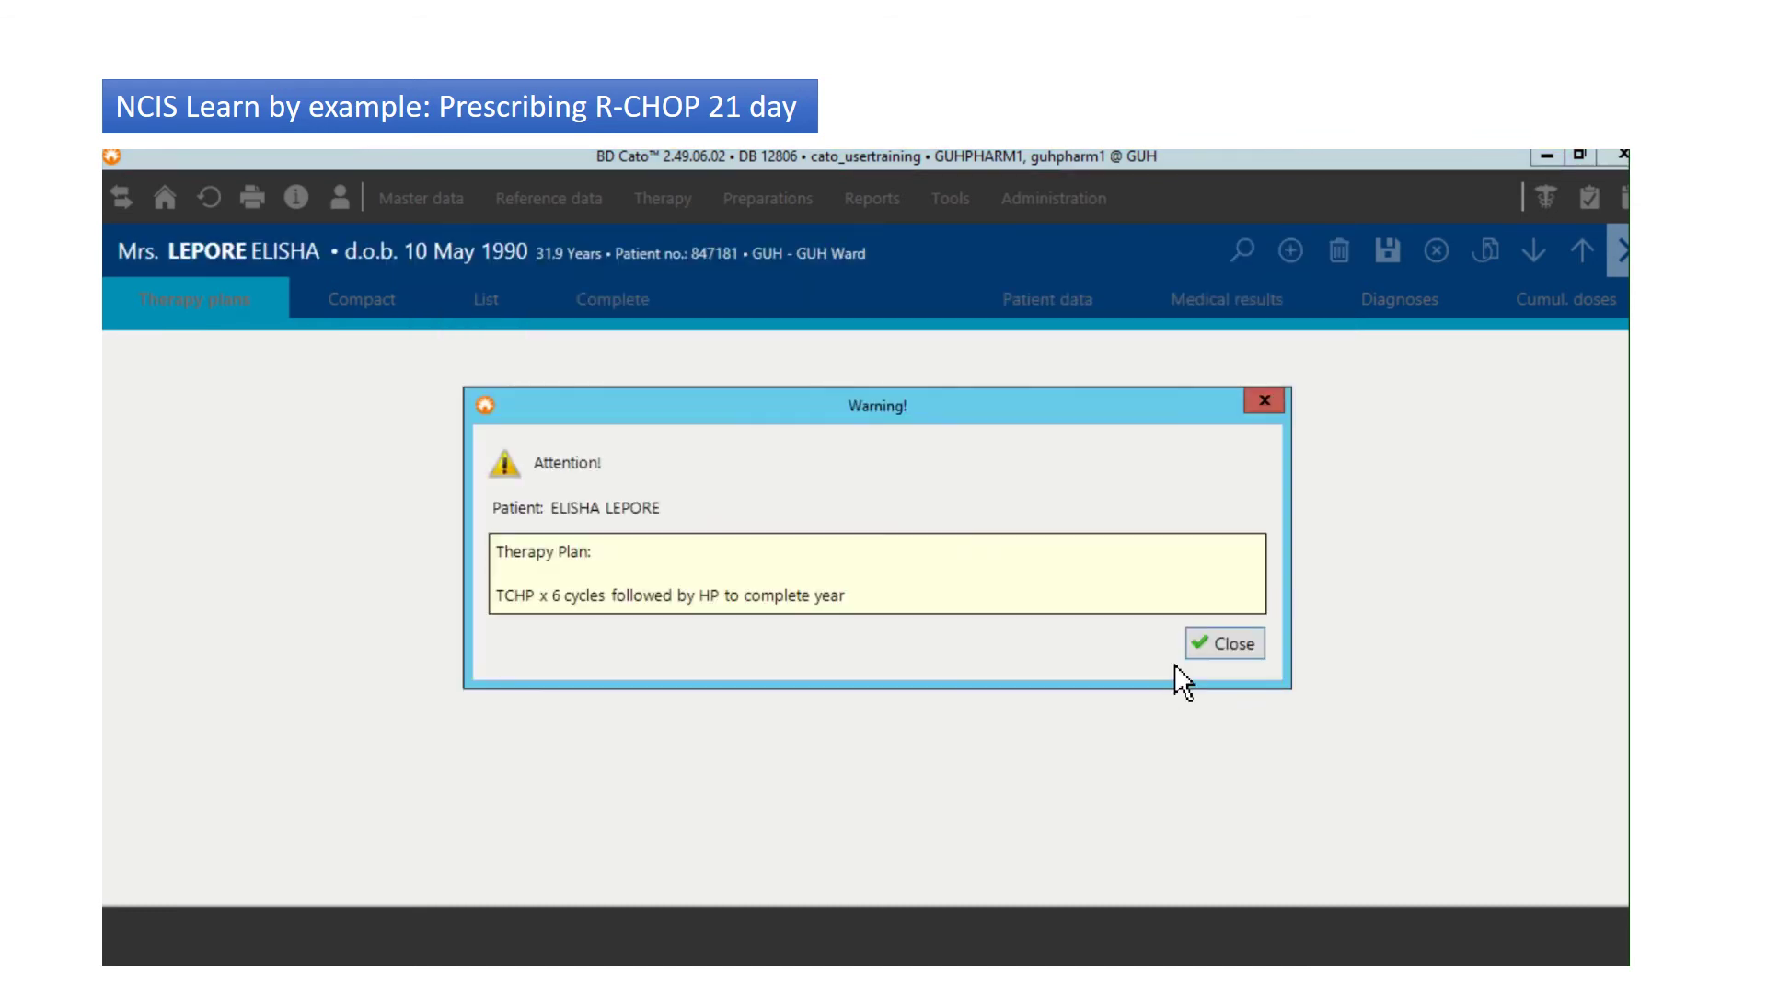
pyautogui.click(1215, 646)
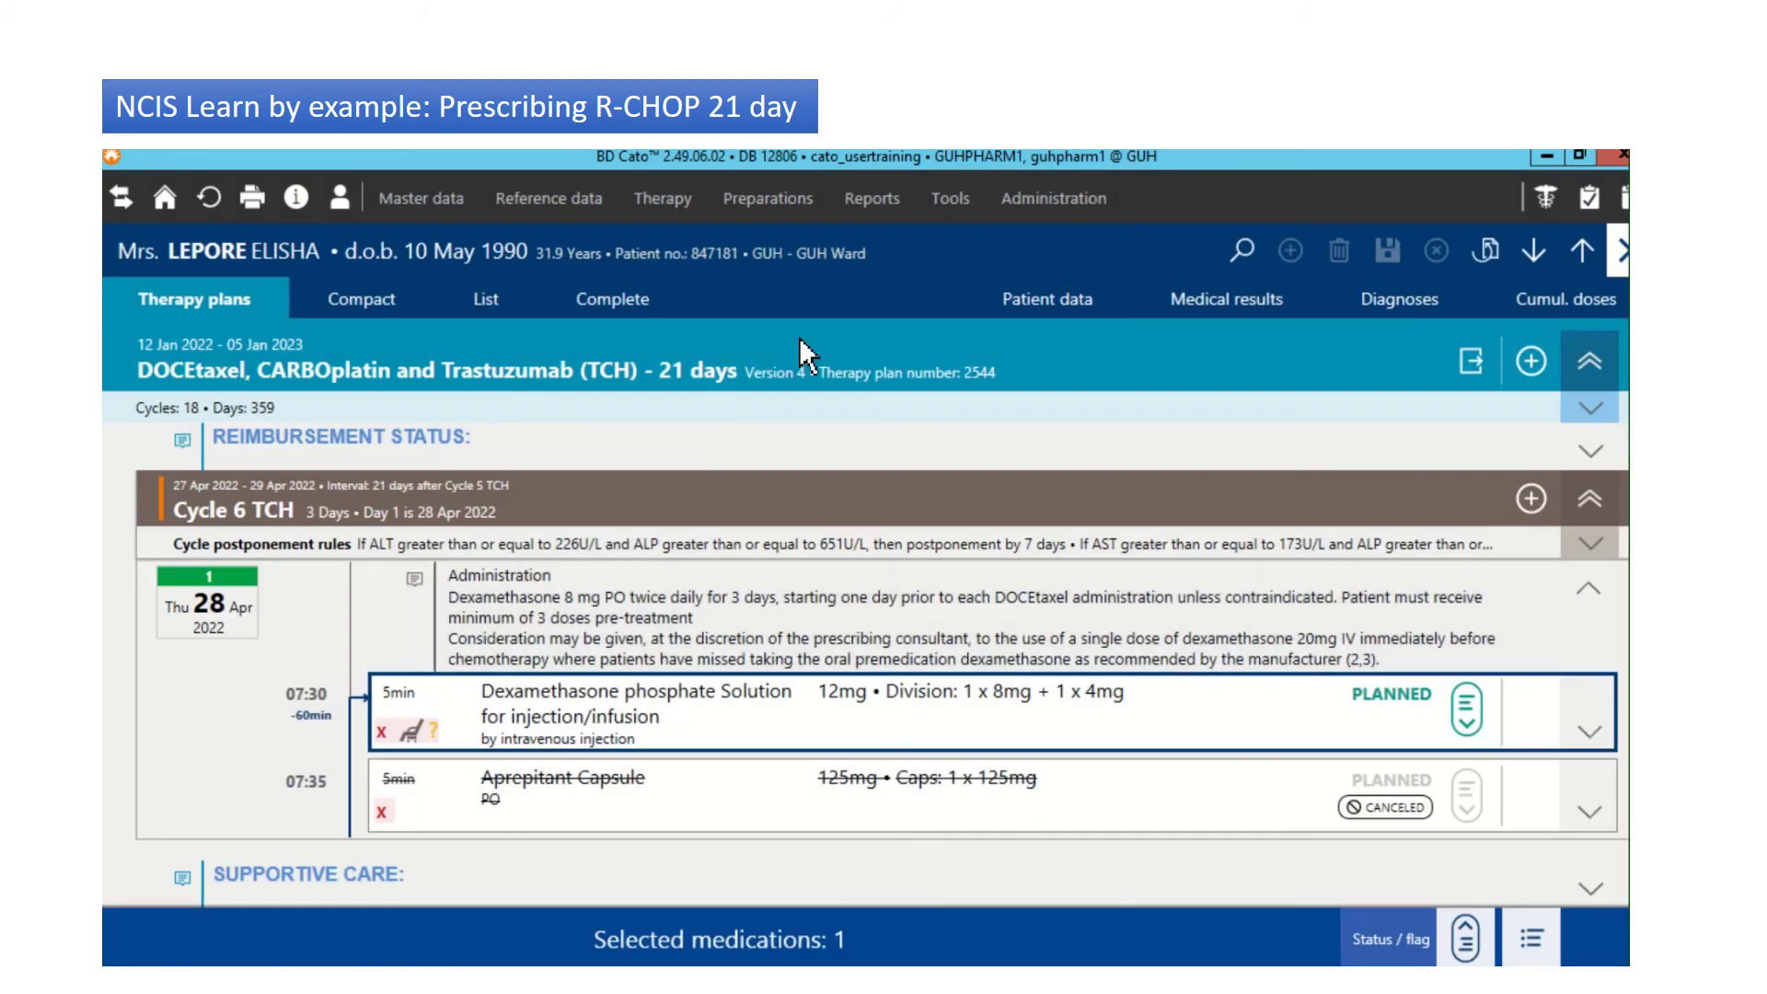
# Step: In list view, collapse the TCH plan, select R-CHOP - 21 days and expand its Cycle 1
pyautogui.click(485, 291)
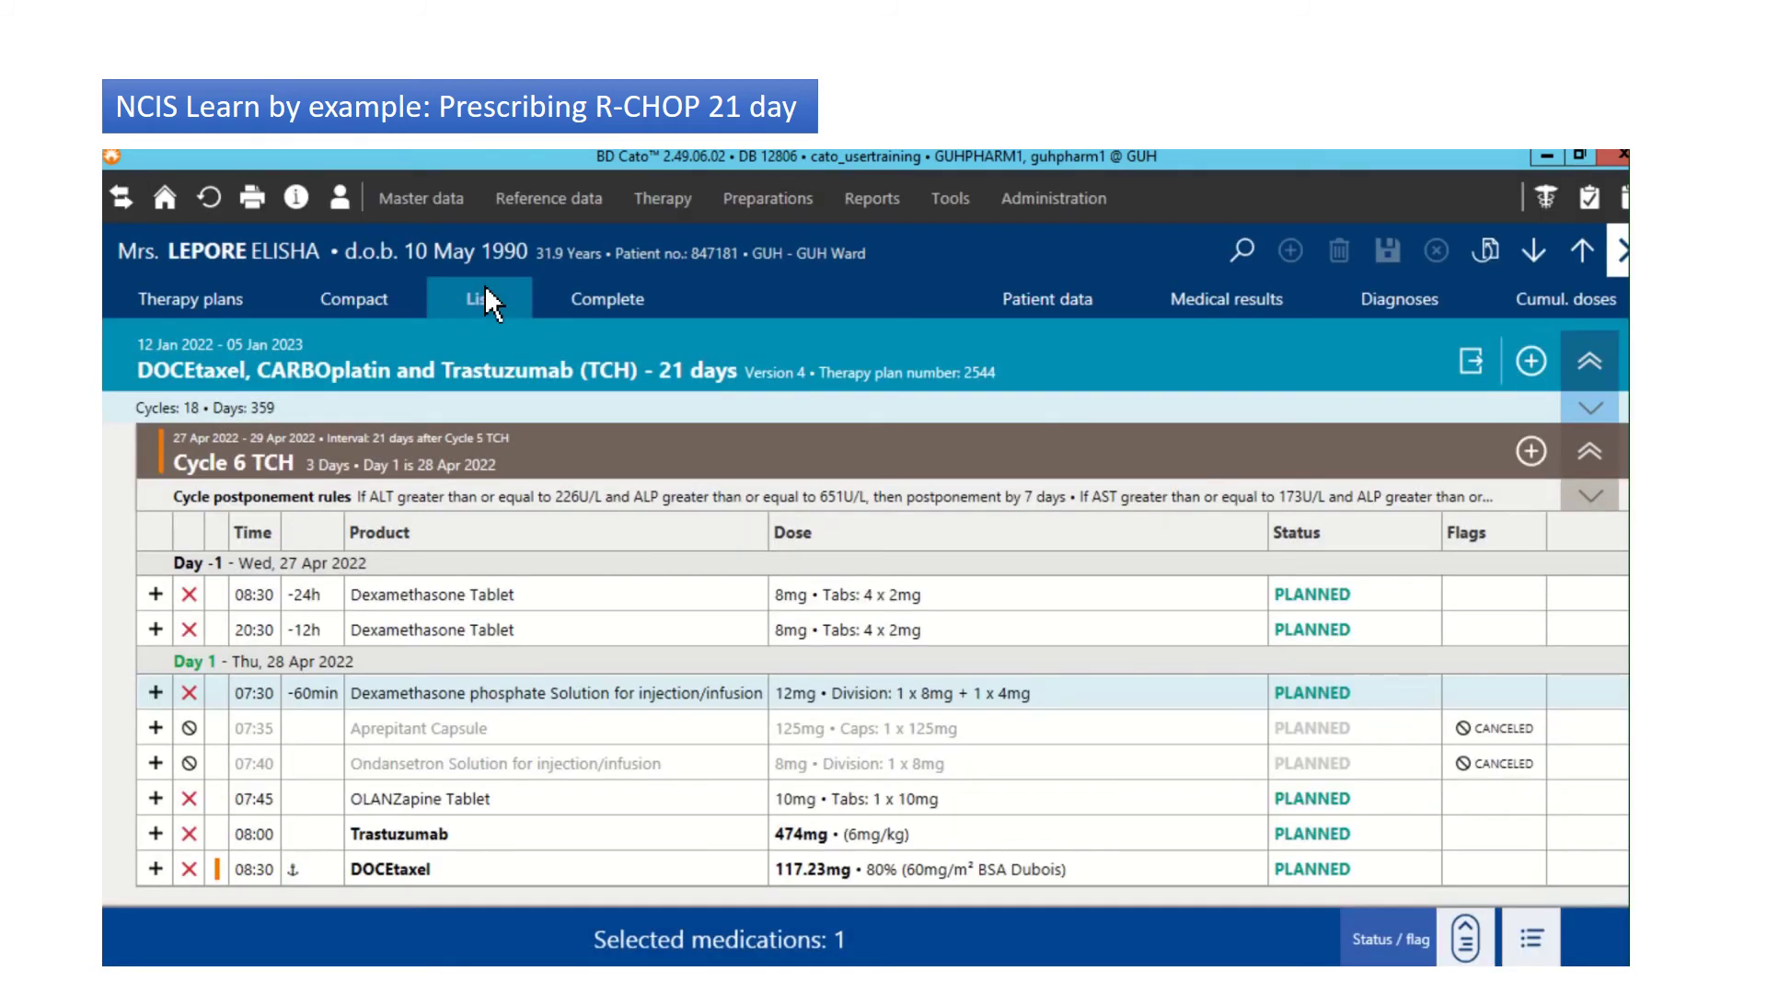
pyautogui.click(1587, 264)
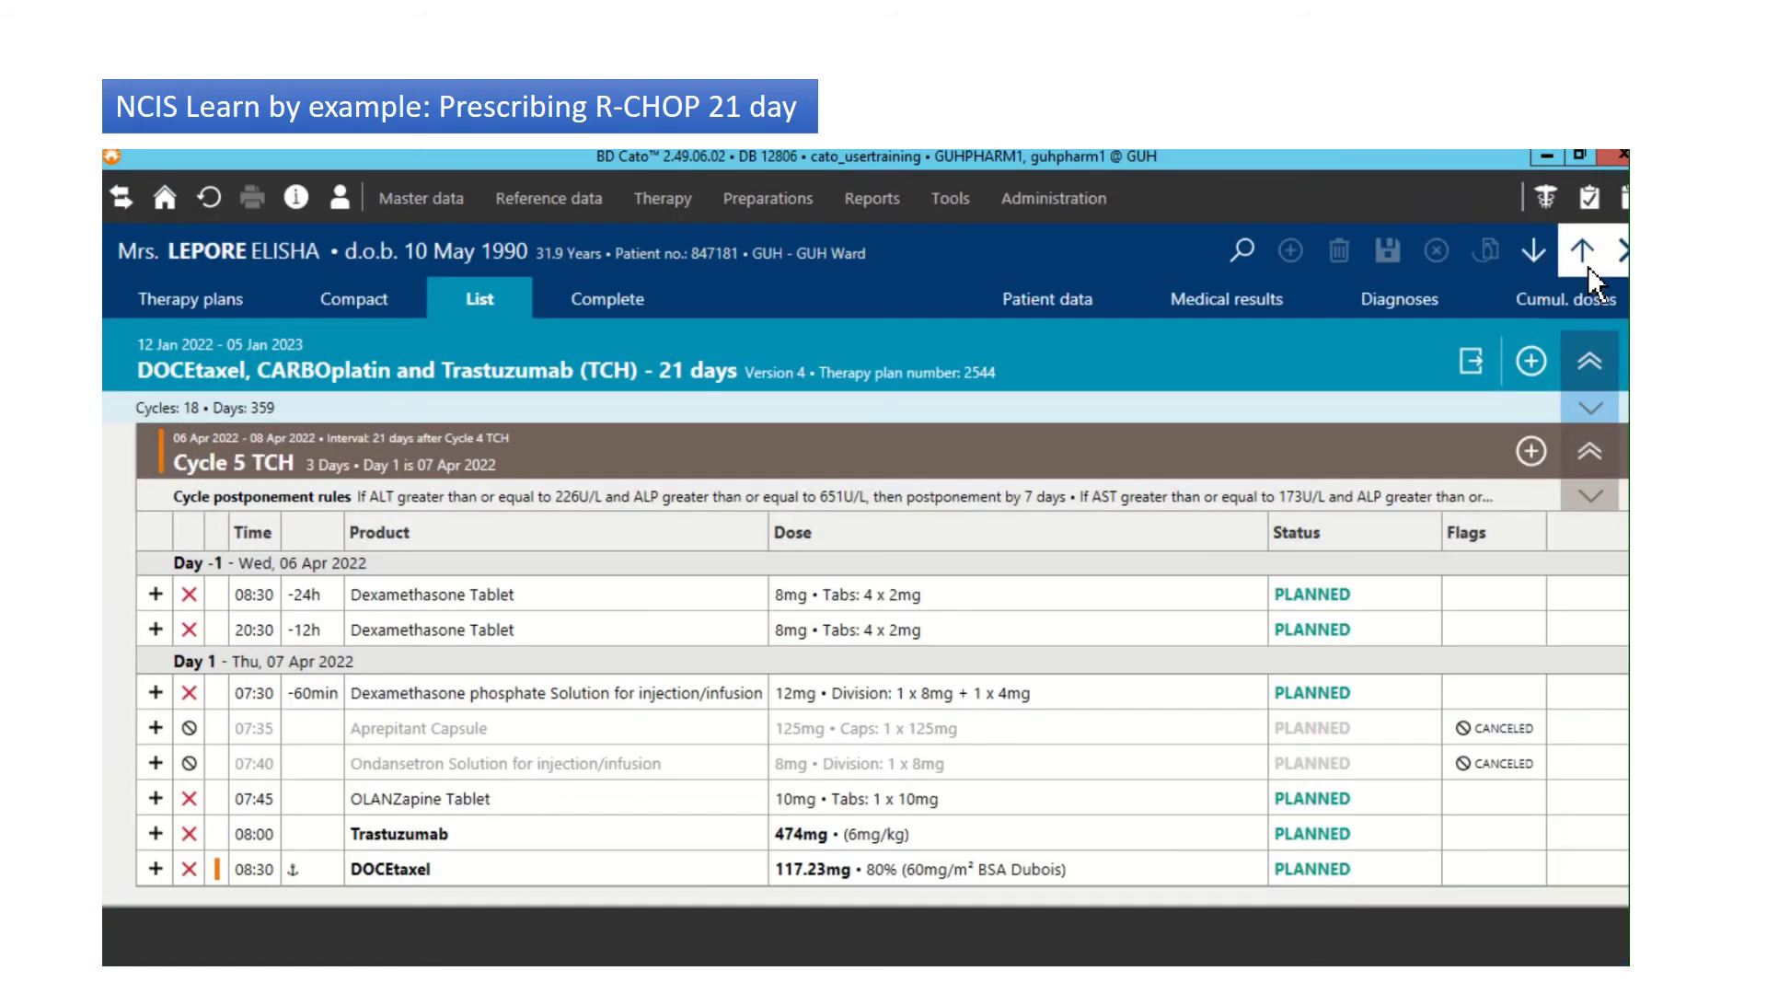
pyautogui.click(1587, 265)
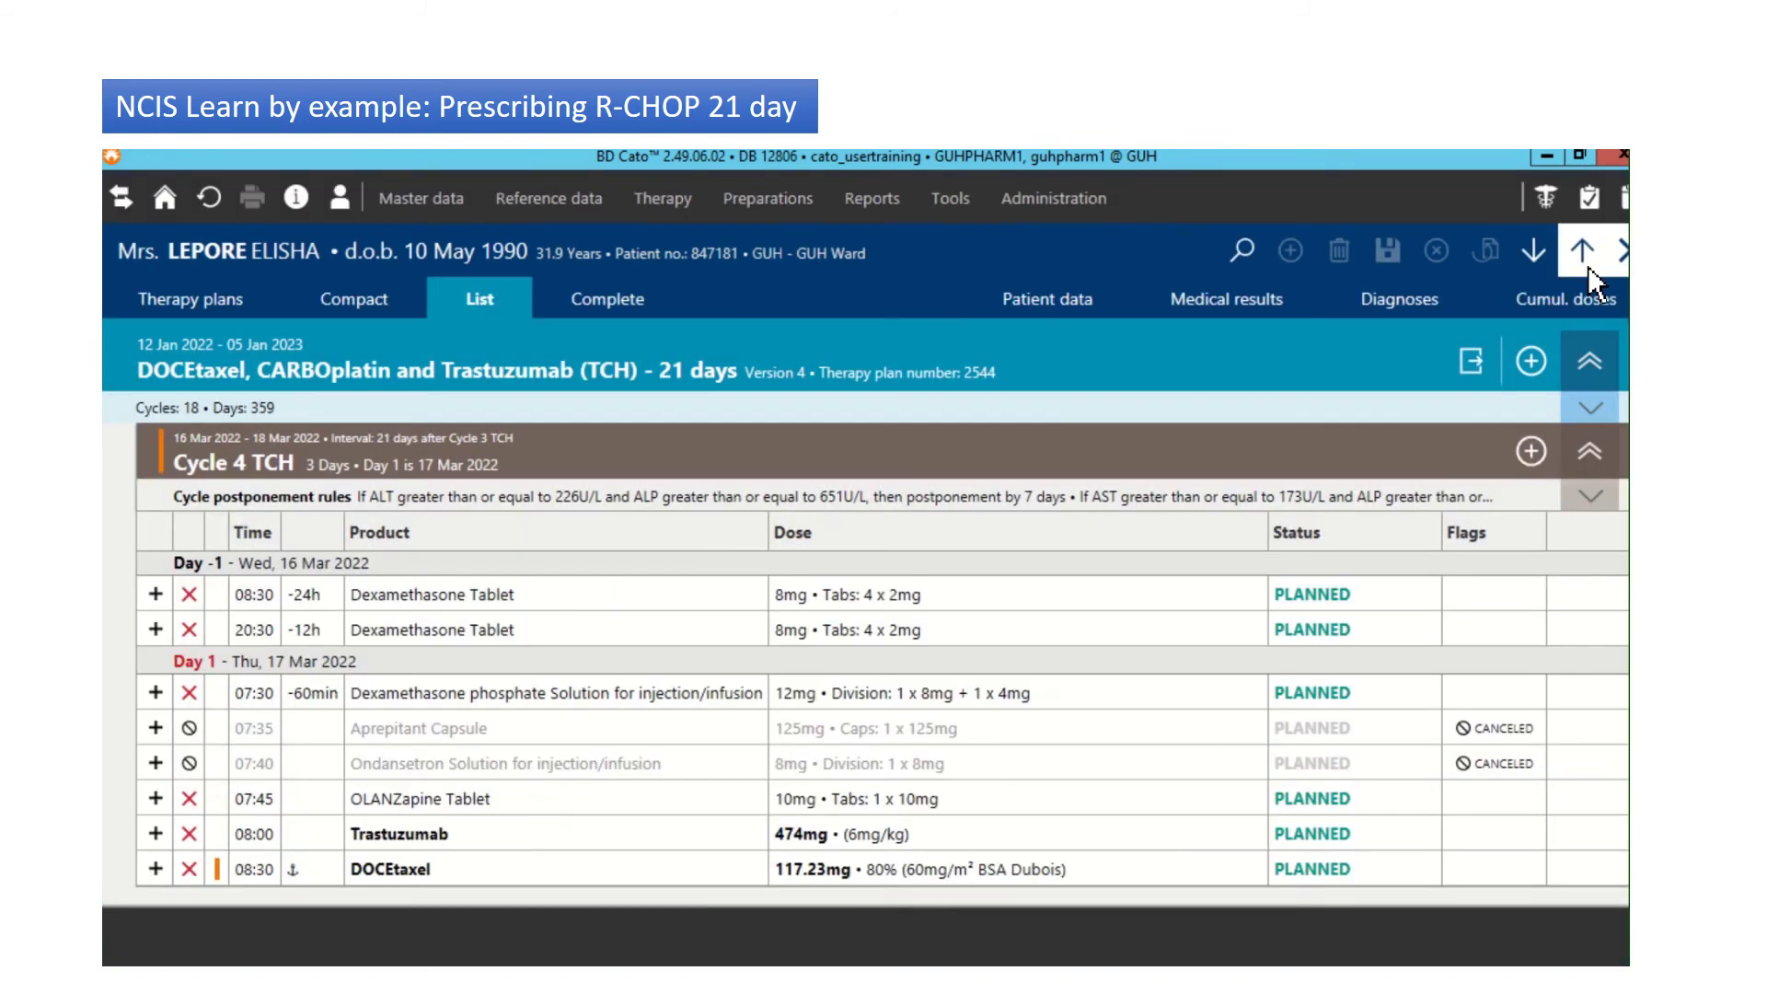
pyautogui.click(1588, 265)
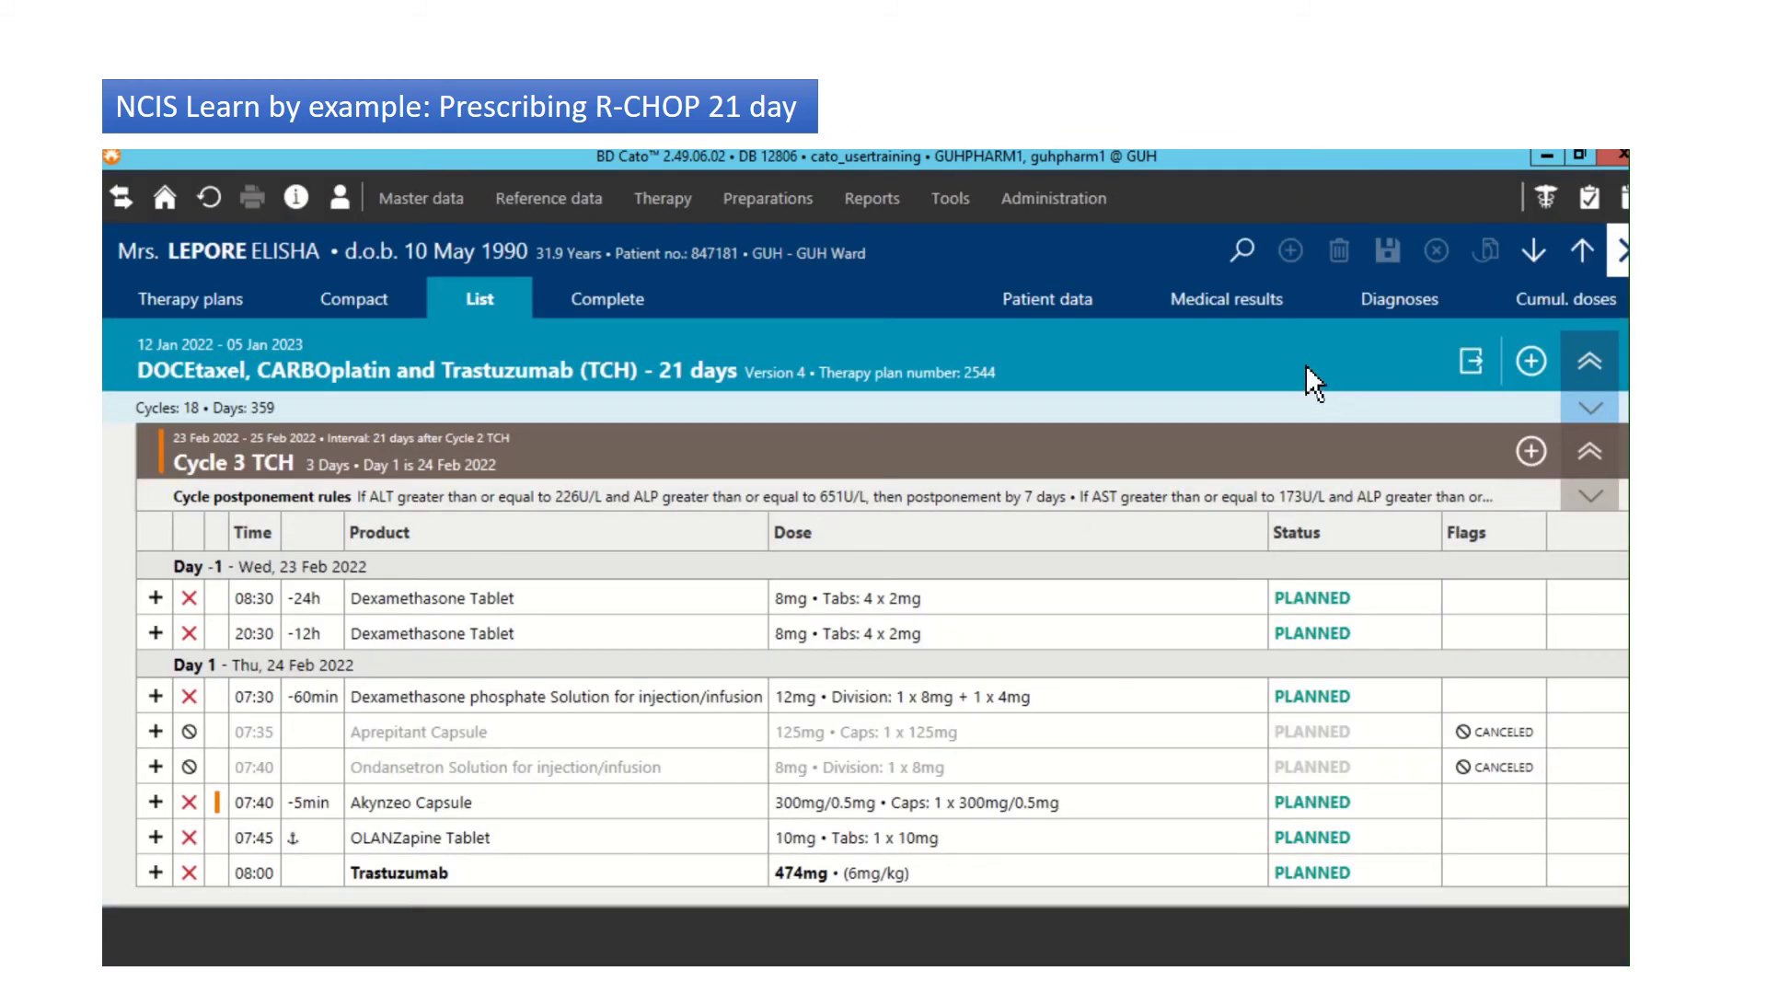
pyautogui.click(1305, 363)
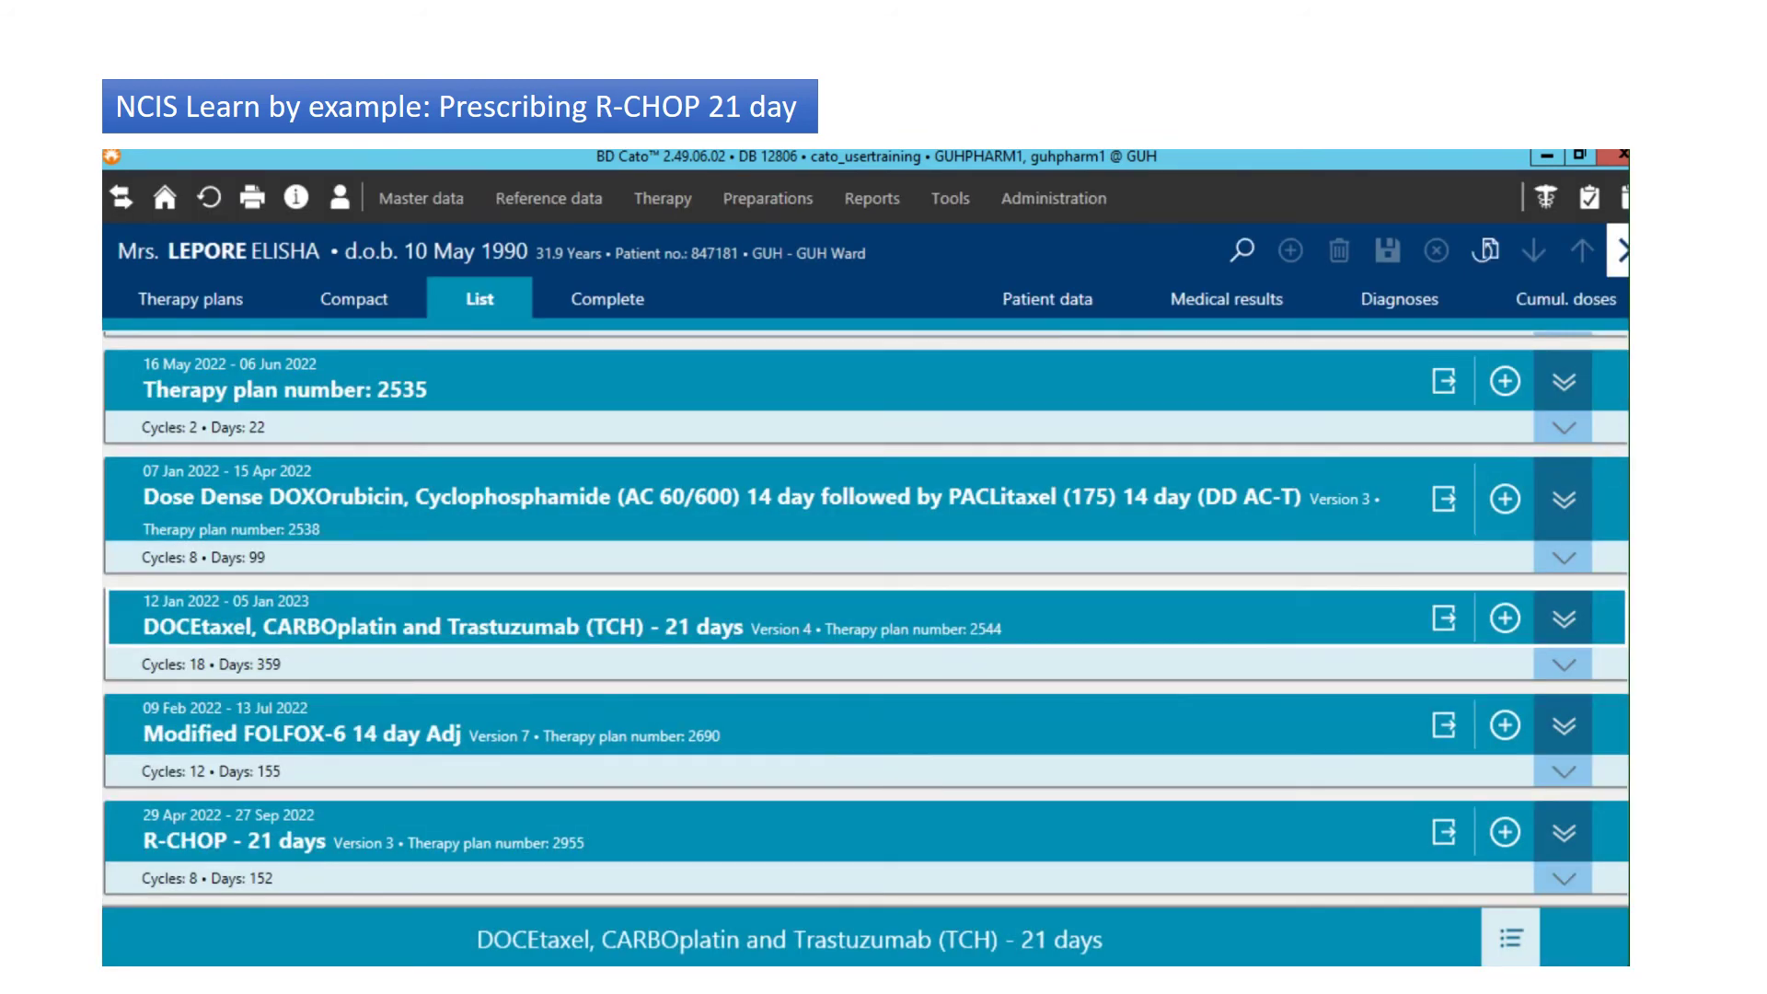
pyautogui.click(1178, 841)
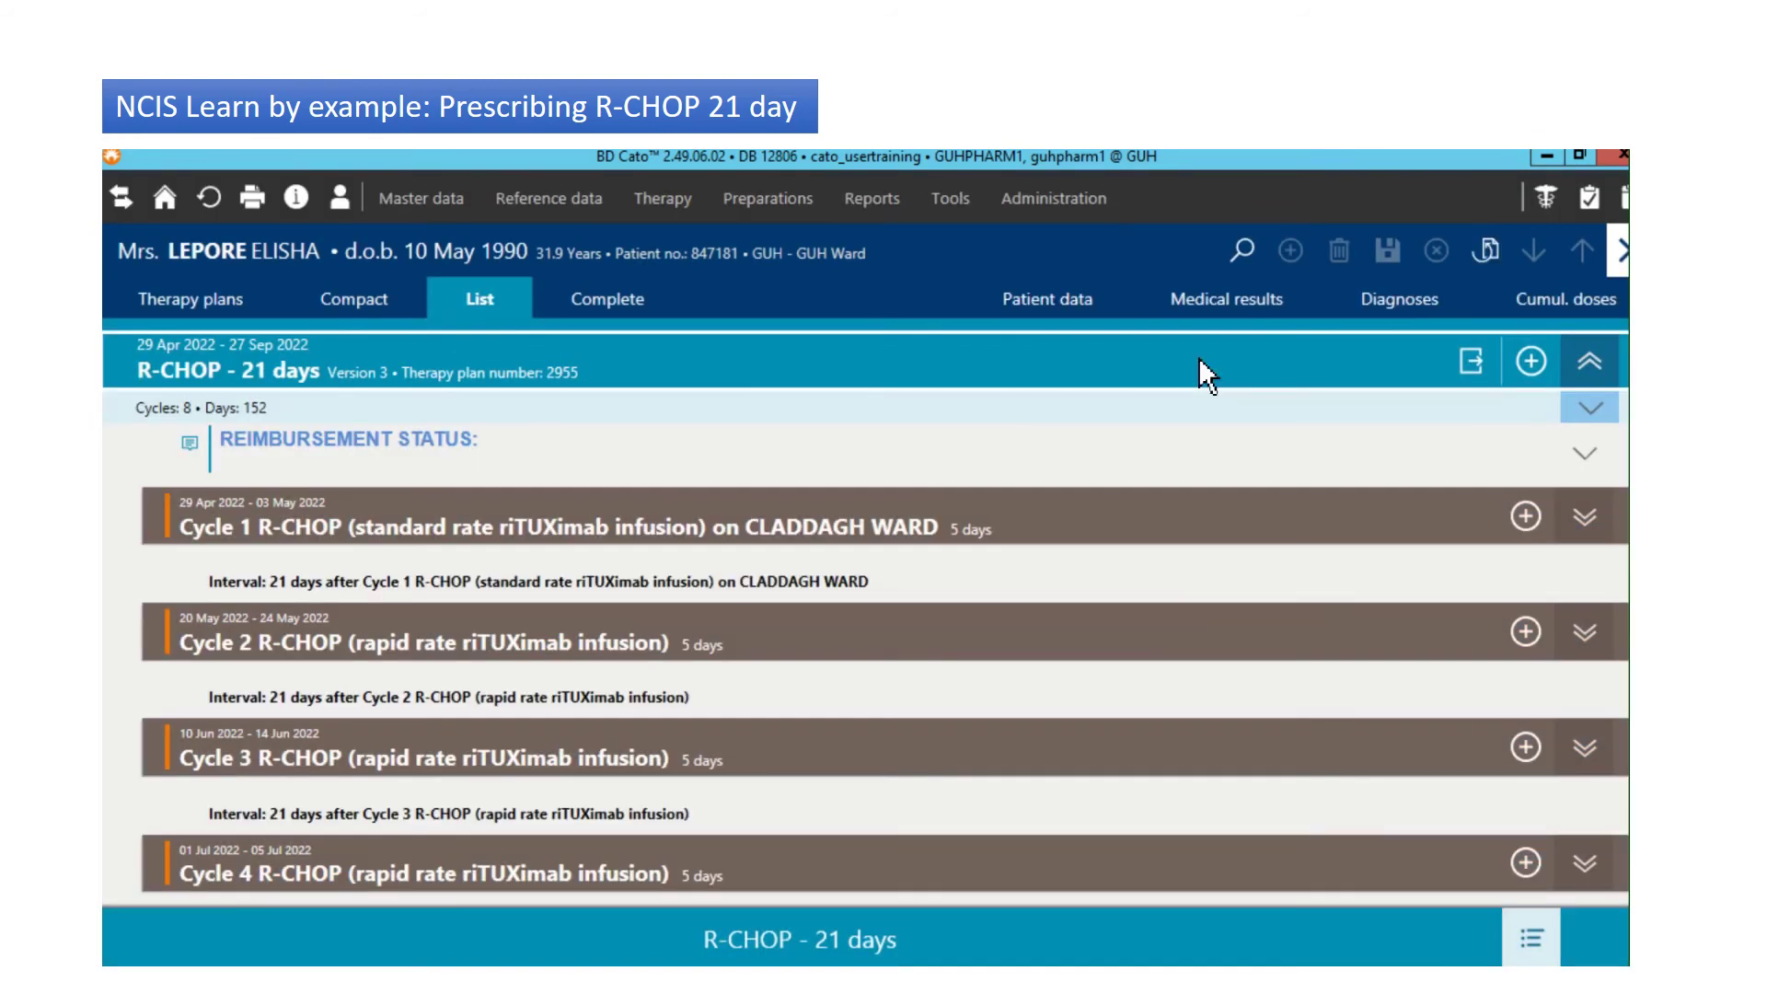
pyautogui.click(1200, 359)
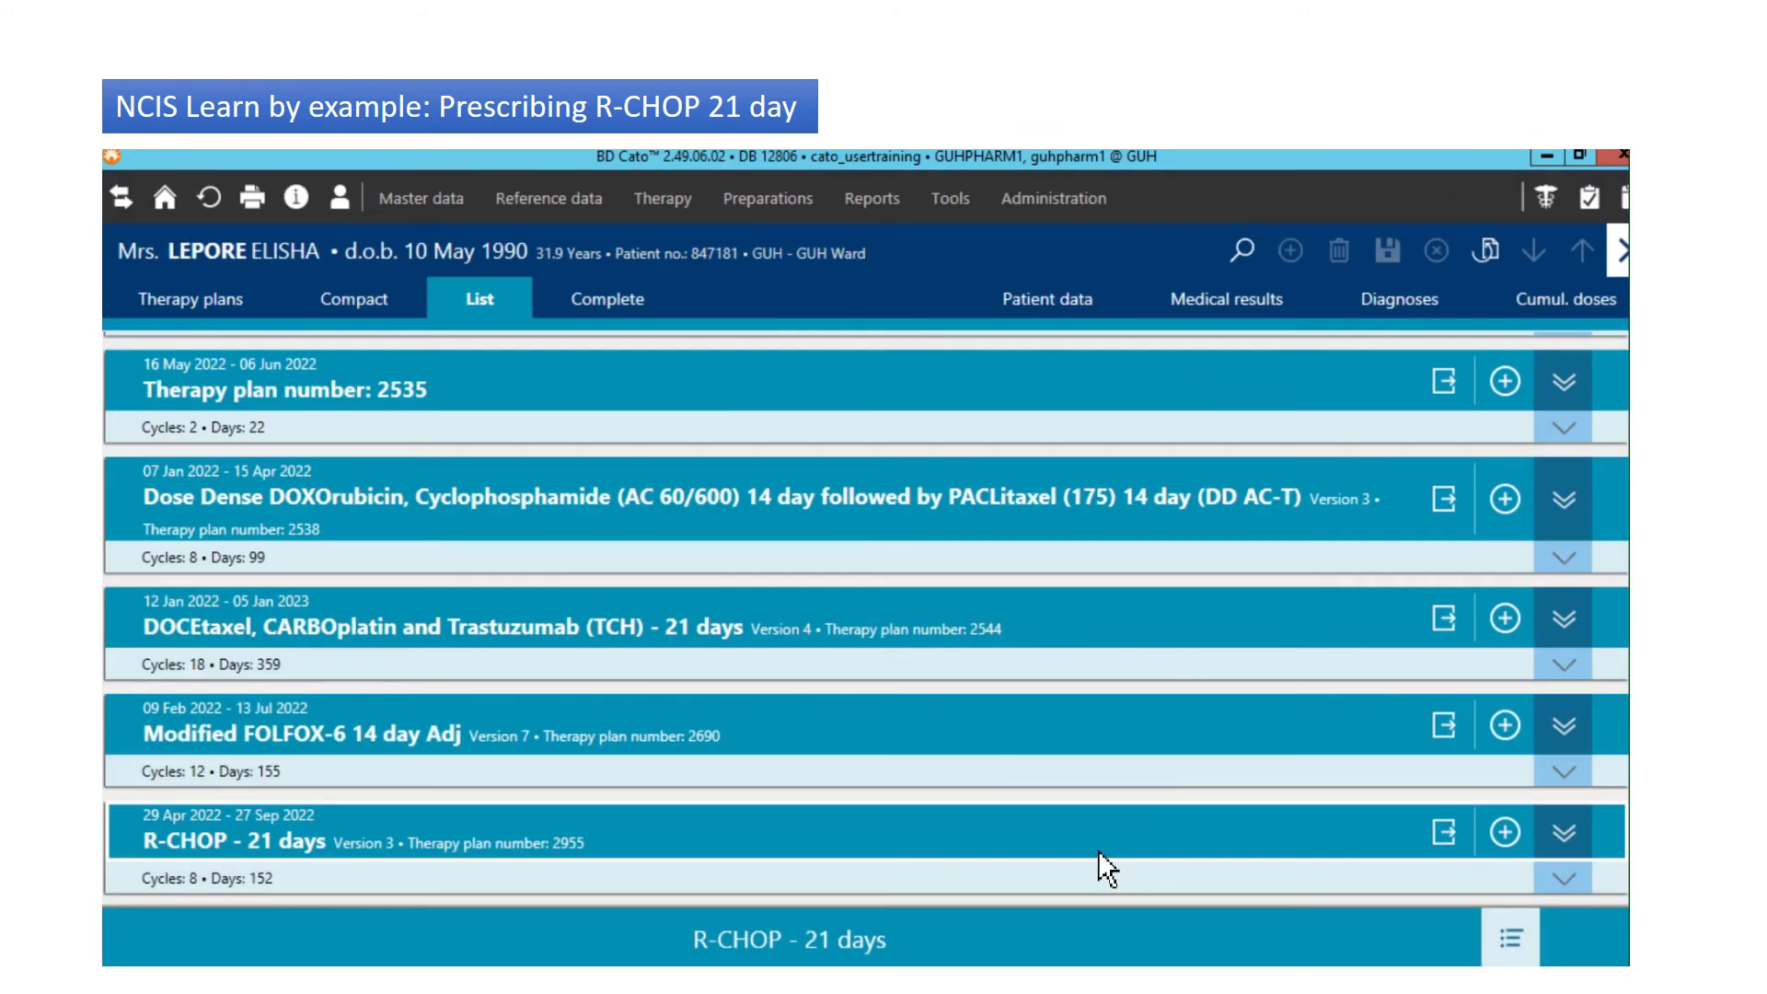
pyautogui.click(1098, 851)
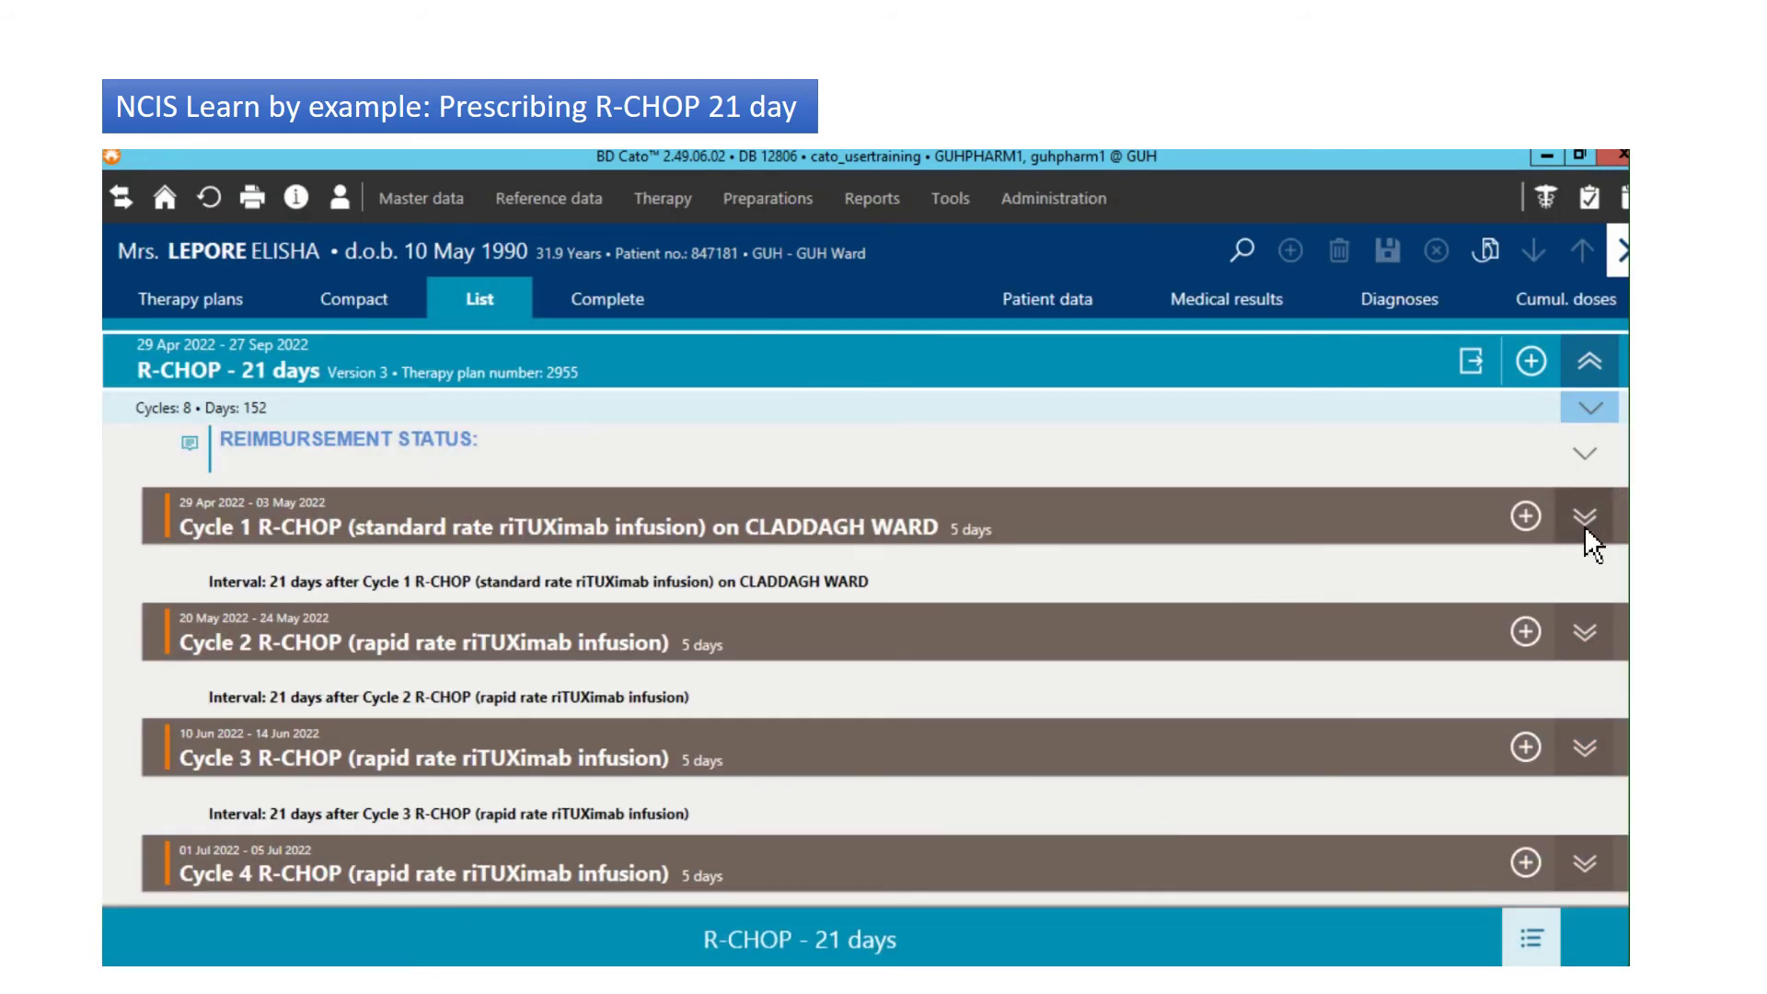
pyautogui.click(1585, 518)
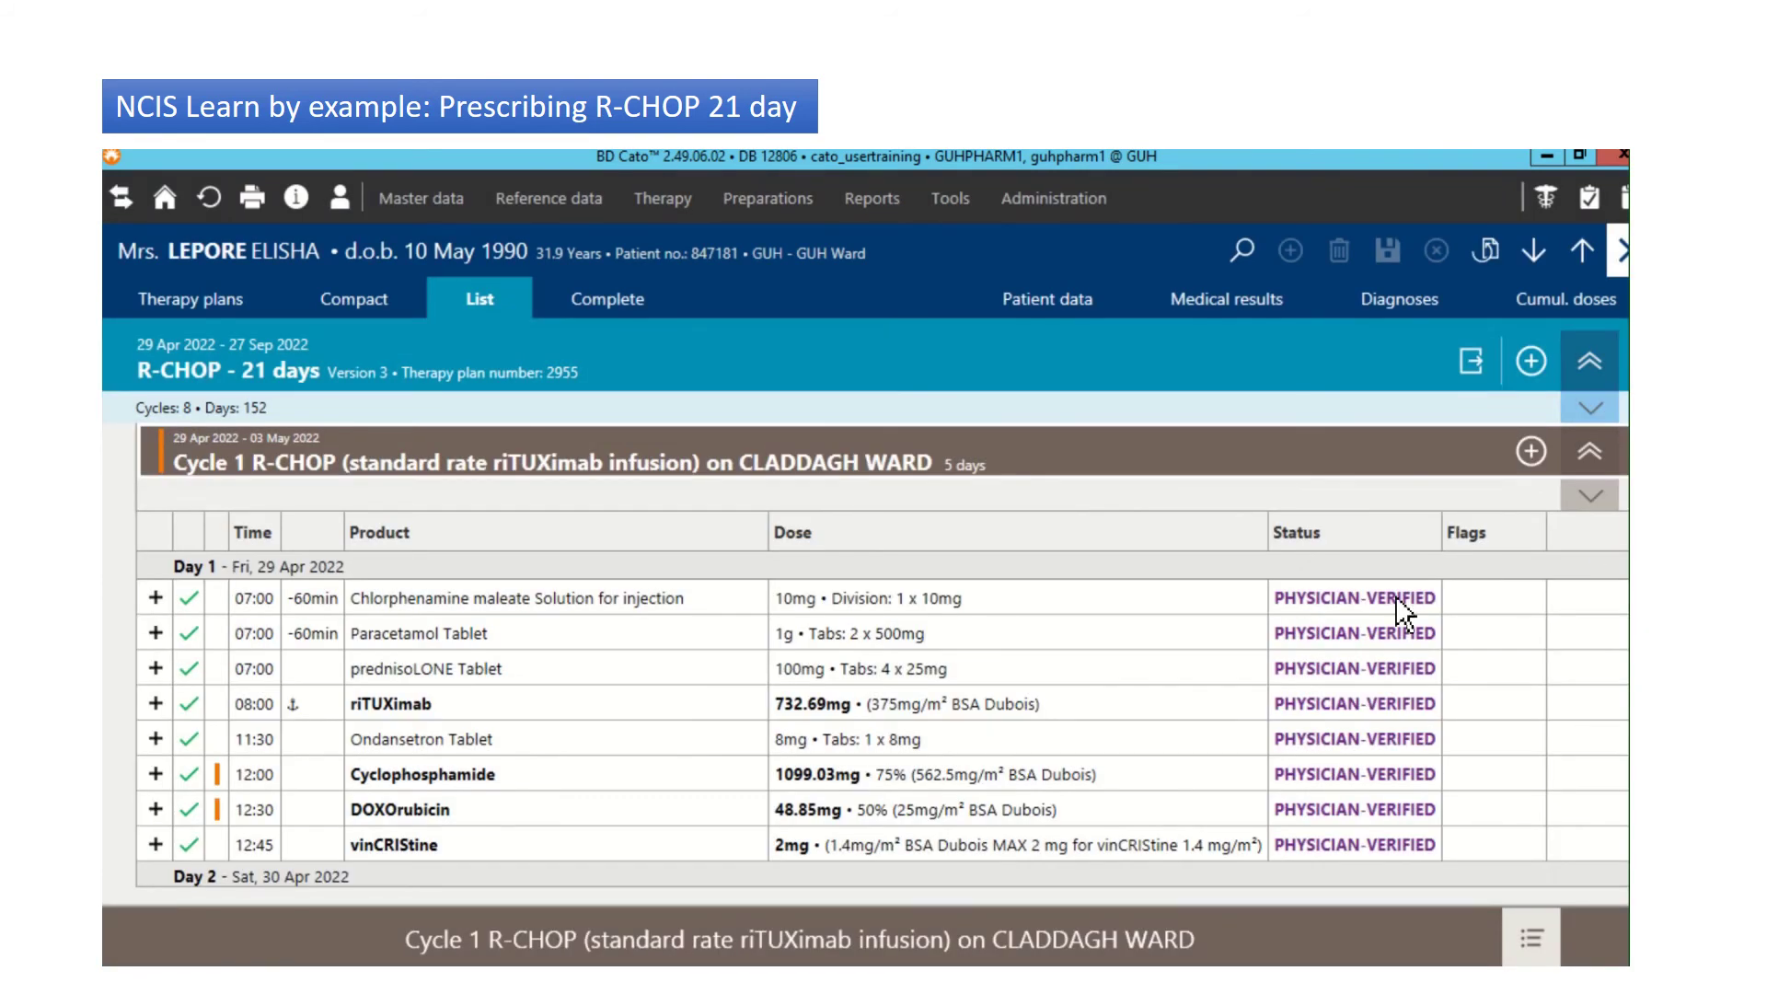
# Step: Set the eight Day 1 medications, Chlorphenamine through vinCRIStine, to PHARMACIST-VERIFIED
pyautogui.click(1404, 603)
pyautogui.scroll(-4, 881, 718)
pyautogui.scroll(1, 882, 718)
pyautogui.scroll(4, 882, 718)
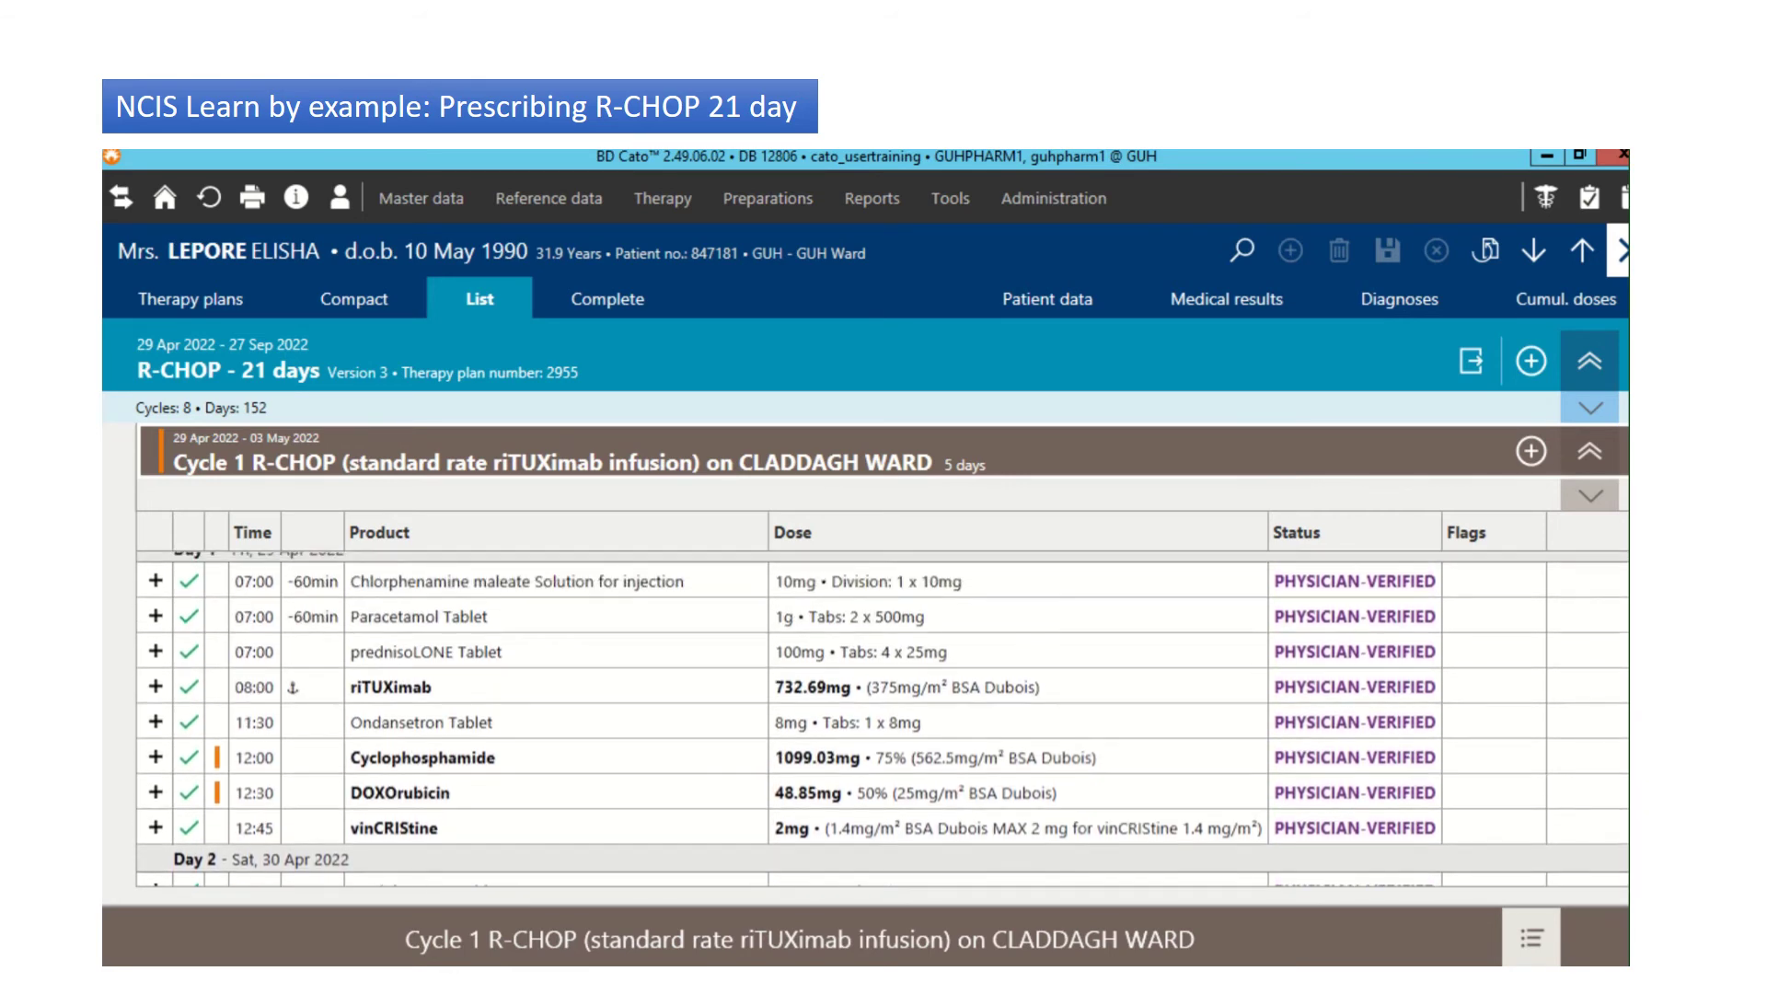
pyautogui.click(654, 582)
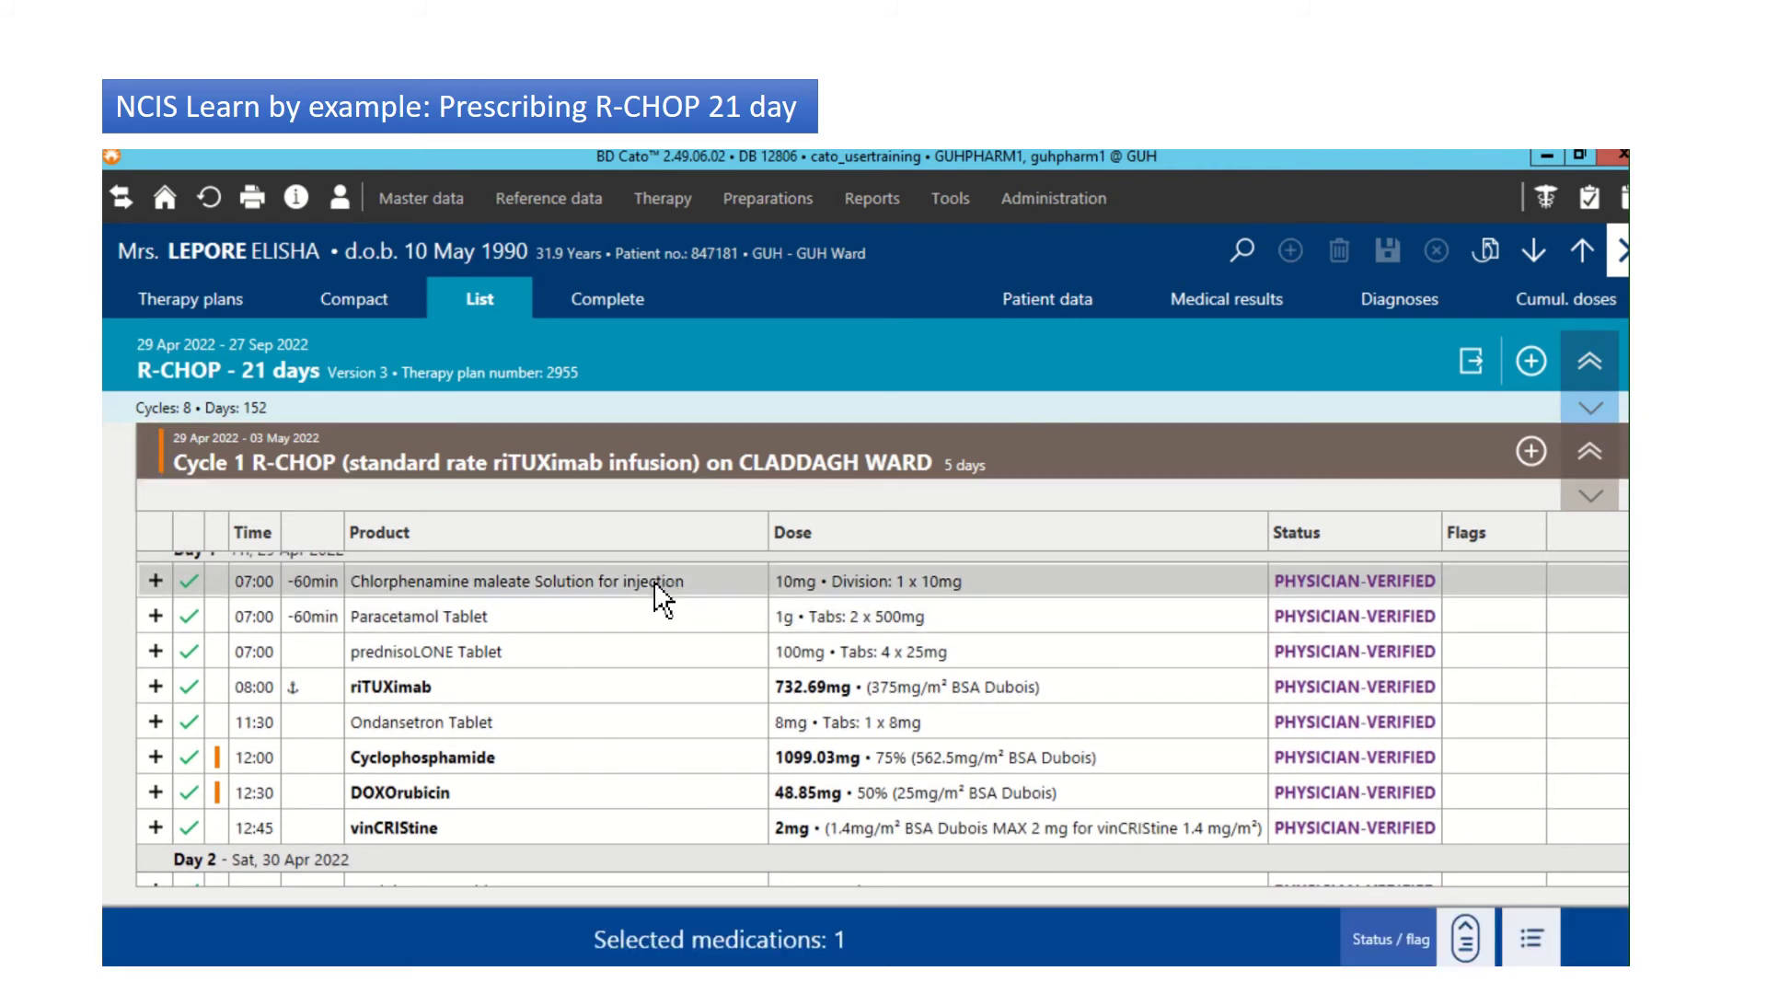
pyautogui.keyDown('shift'); pyautogui.click(644, 830); pyautogui.keyUp('shift')
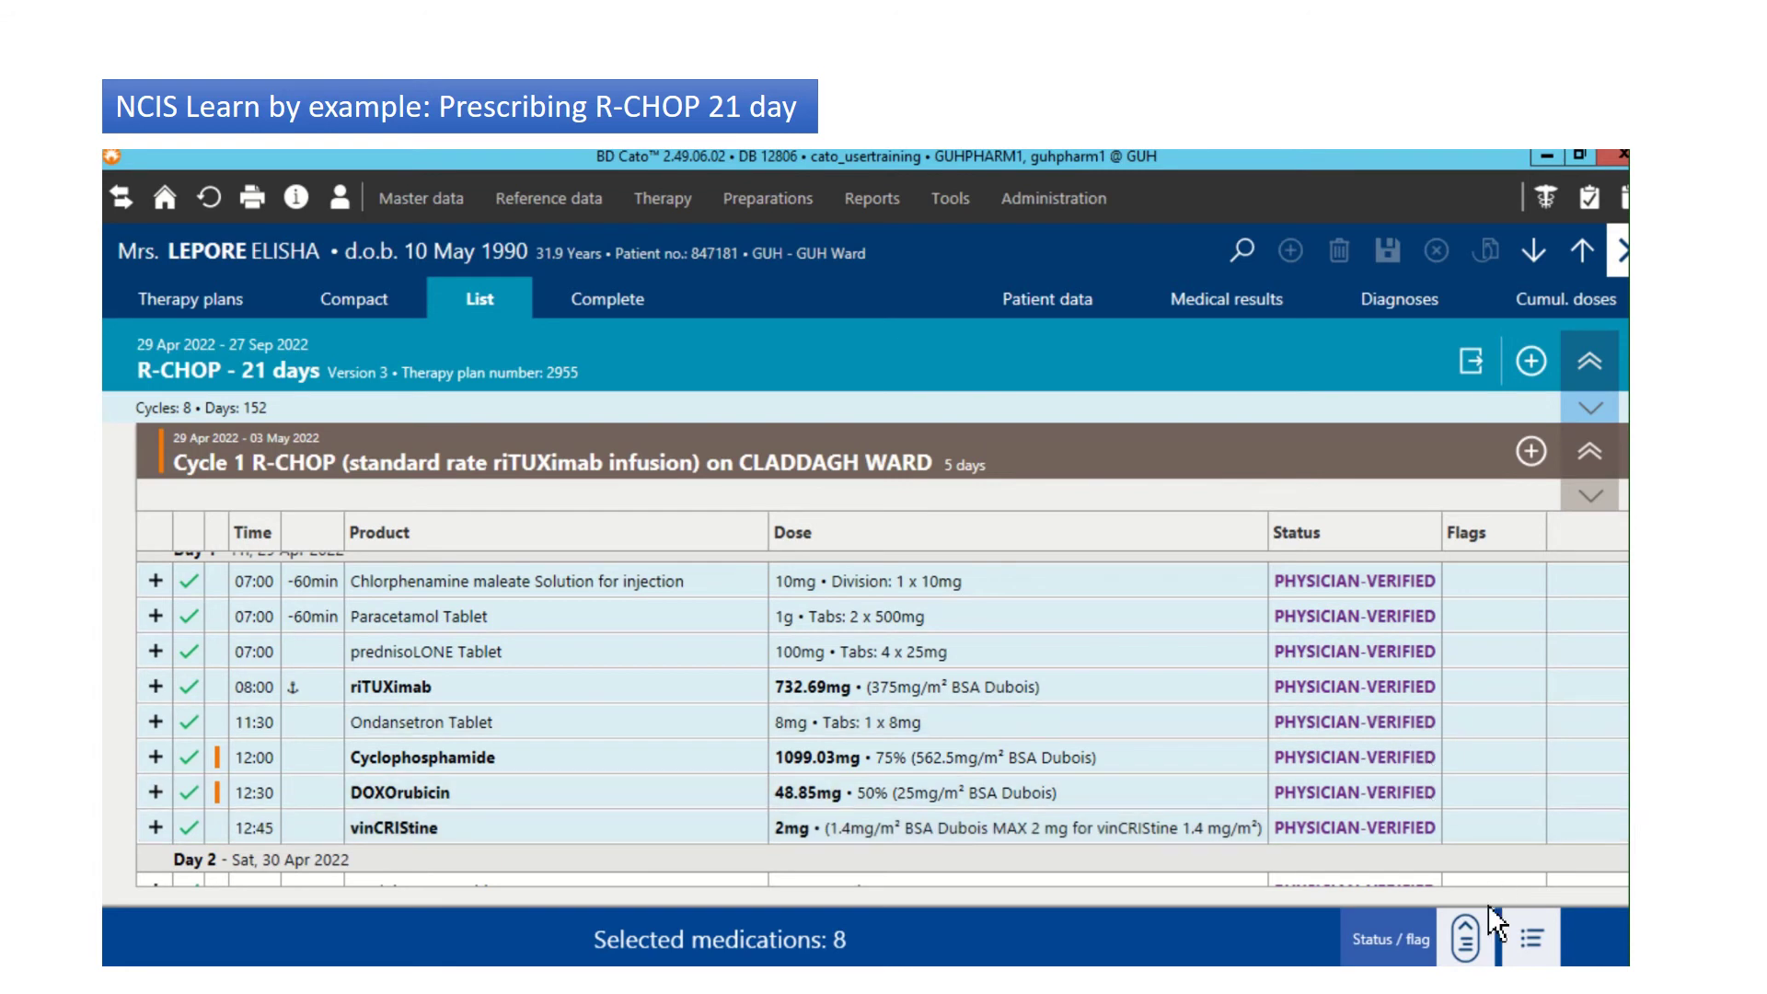
pyautogui.click(1478, 931)
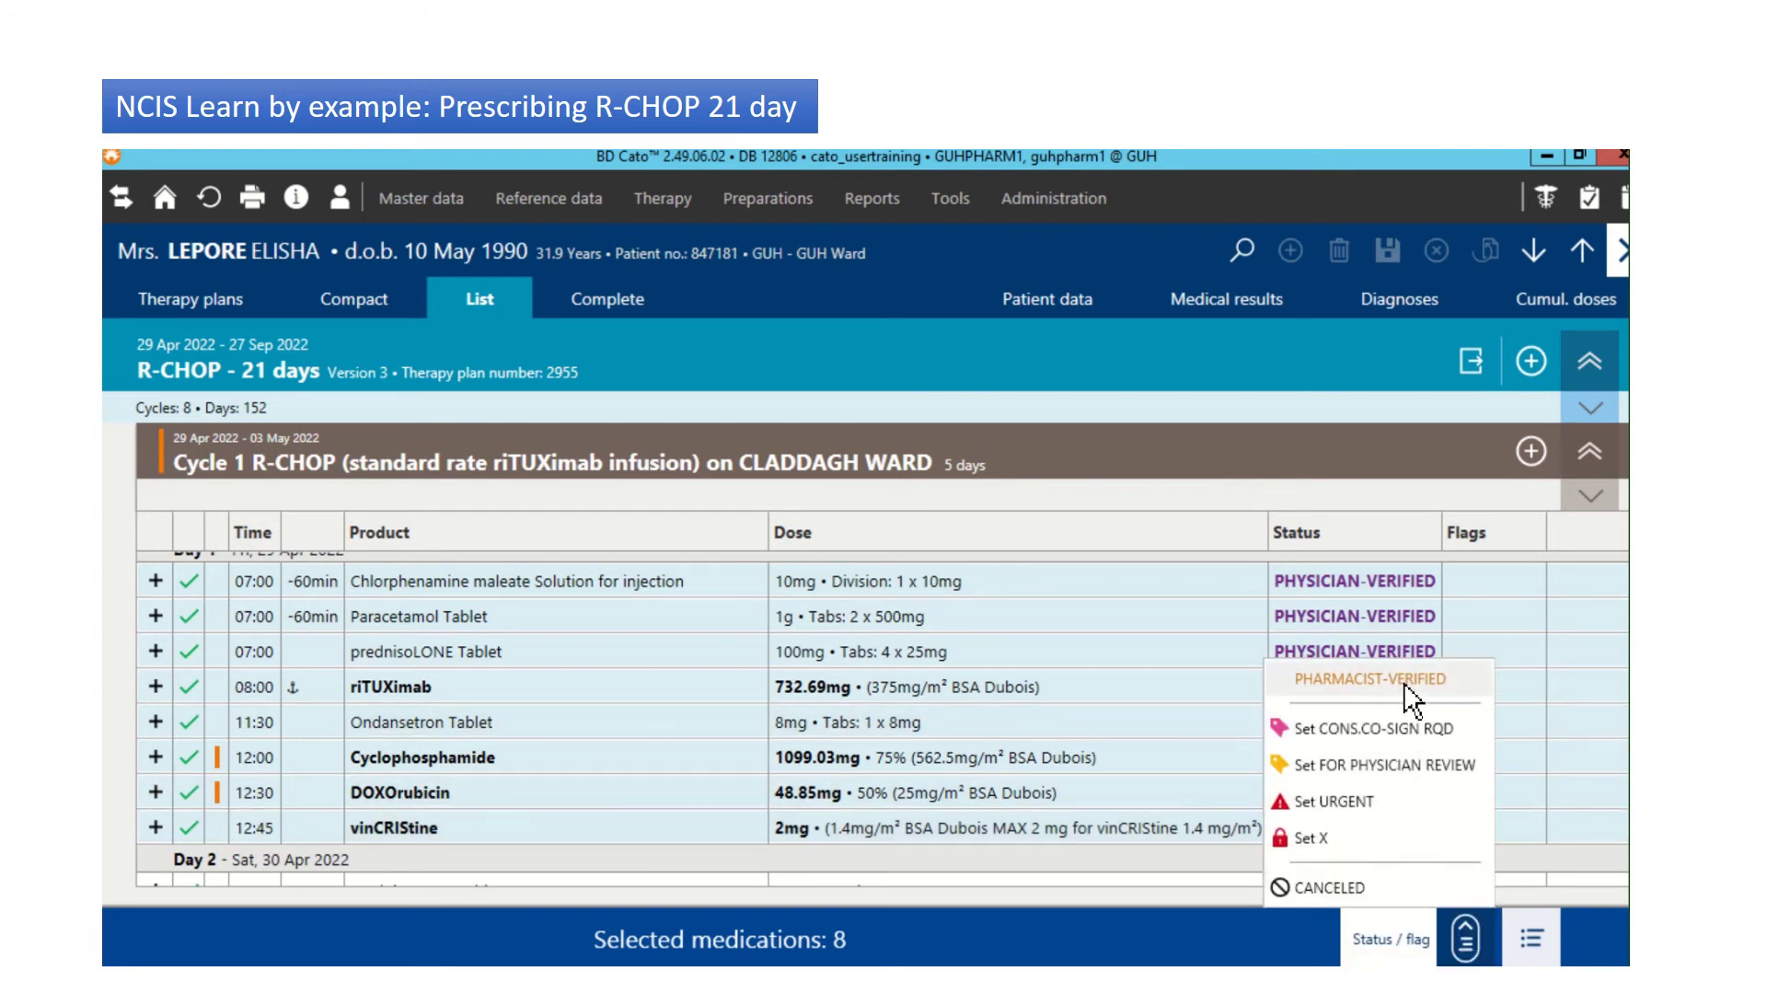
pyautogui.click(1404, 686)
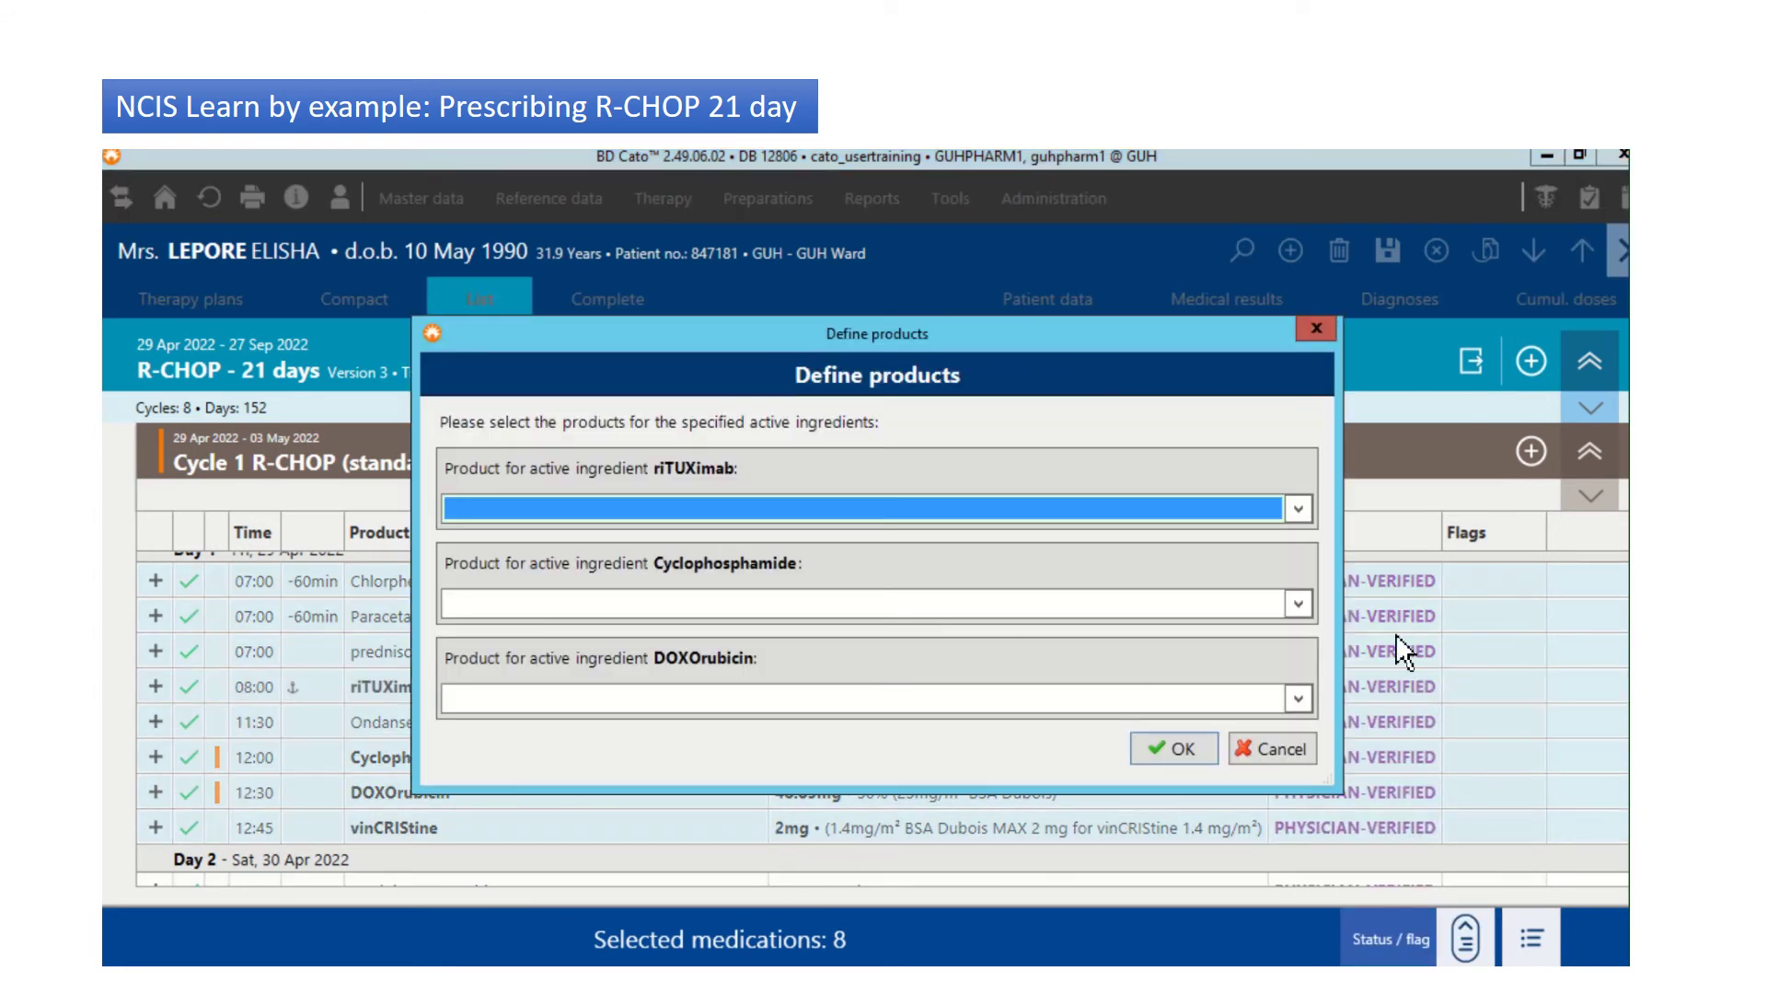
# Step: Assign Truxima 10 mg/mL, Cyclophosphamide 20 mg/mL ITH and DOXOrubicin Teva products, then confirm
pyautogui.click(1298, 508)
pyautogui.click(778, 578)
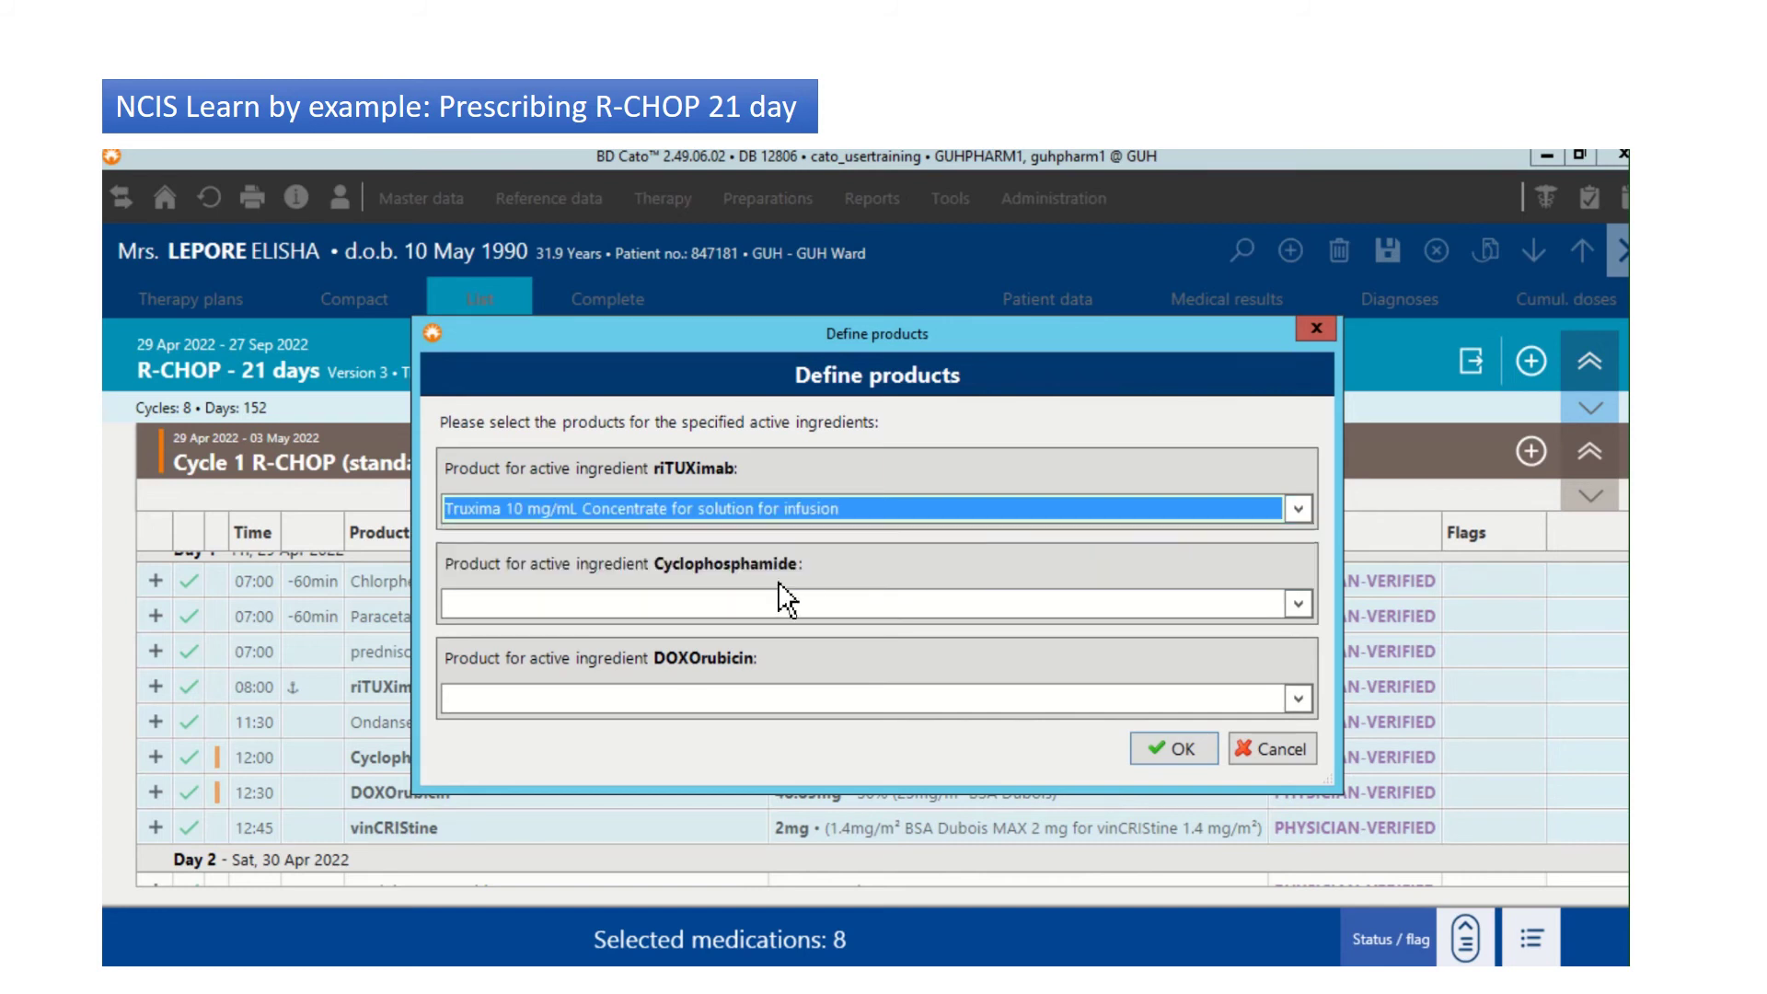
pyautogui.click(758, 605)
pyautogui.click(731, 632)
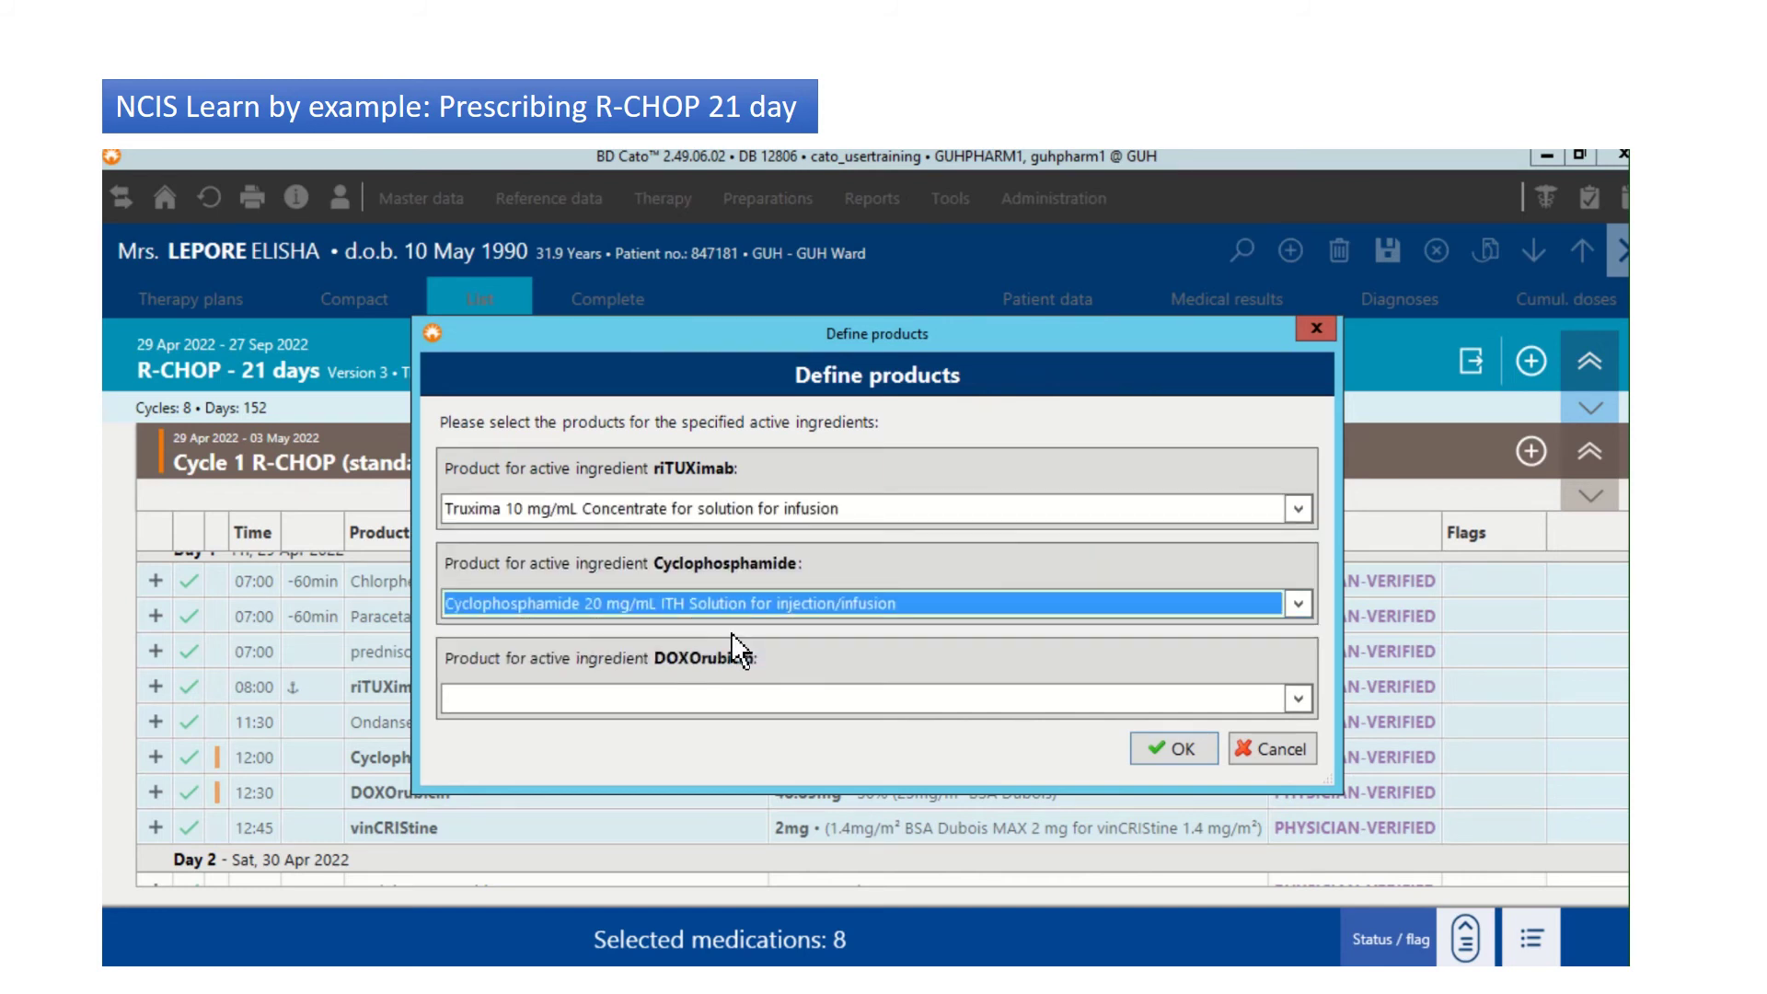
pyautogui.click(703, 699)
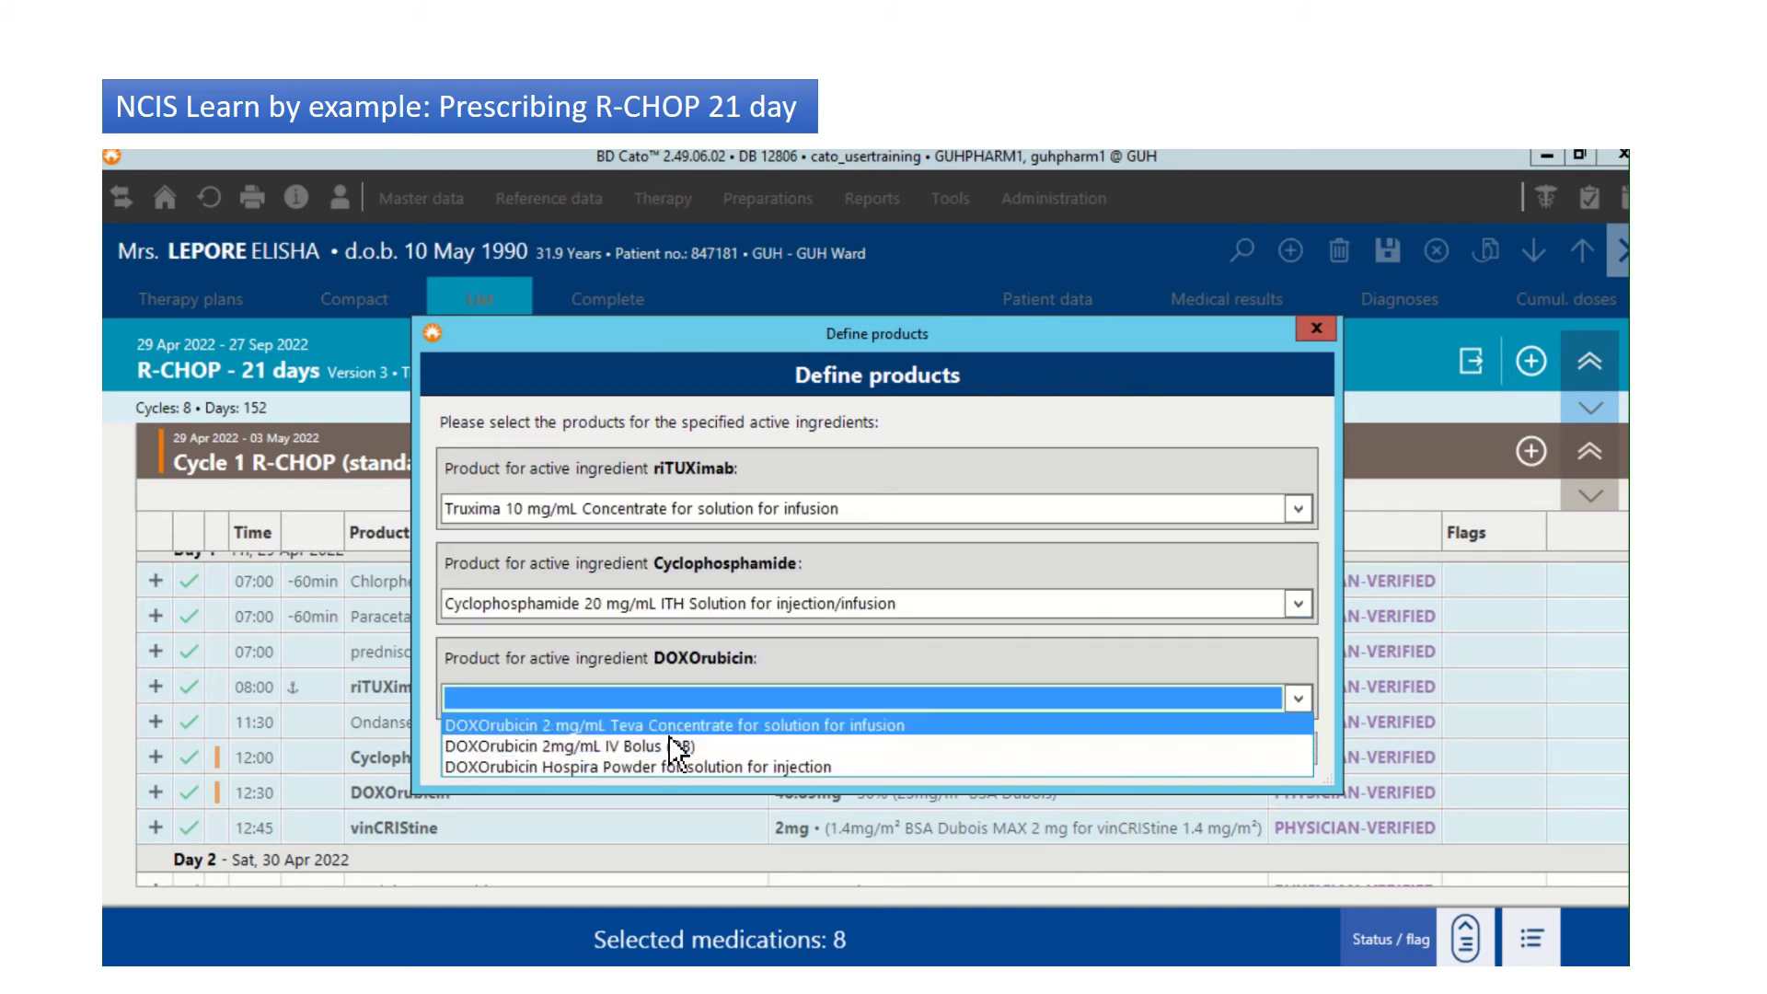
pyautogui.click(589, 728)
pyautogui.click(1193, 751)
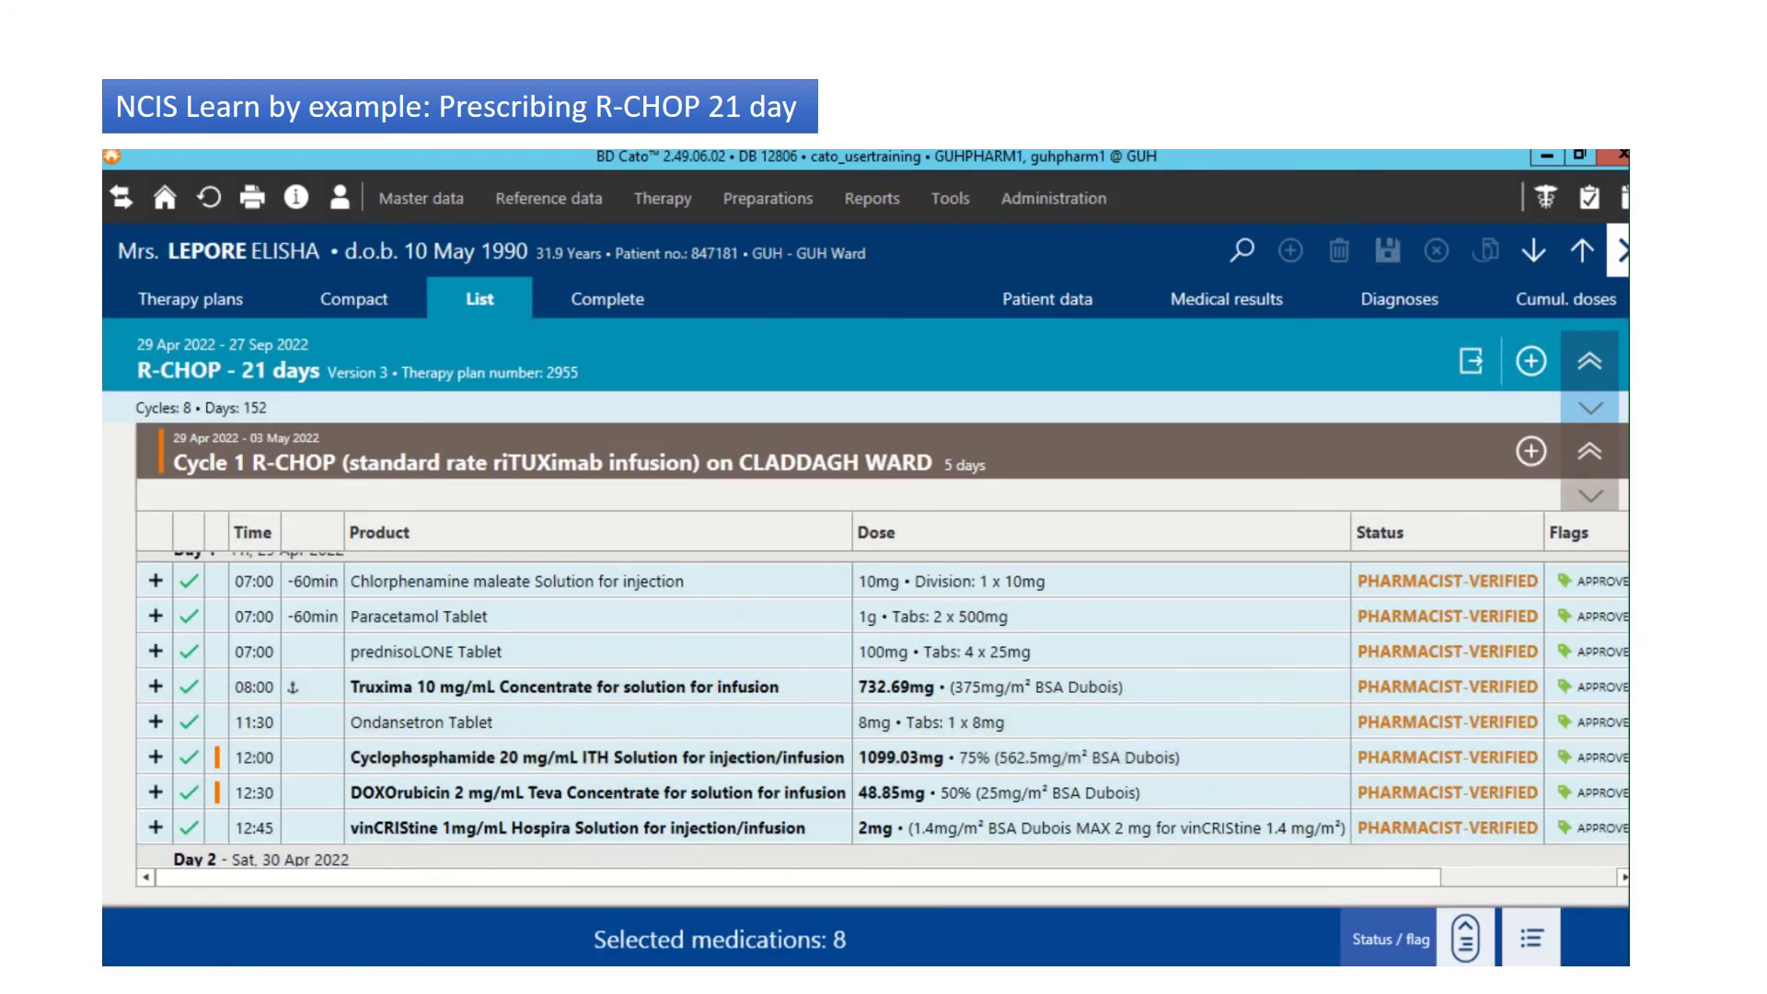
pyautogui.scroll(-3, 882, 709)
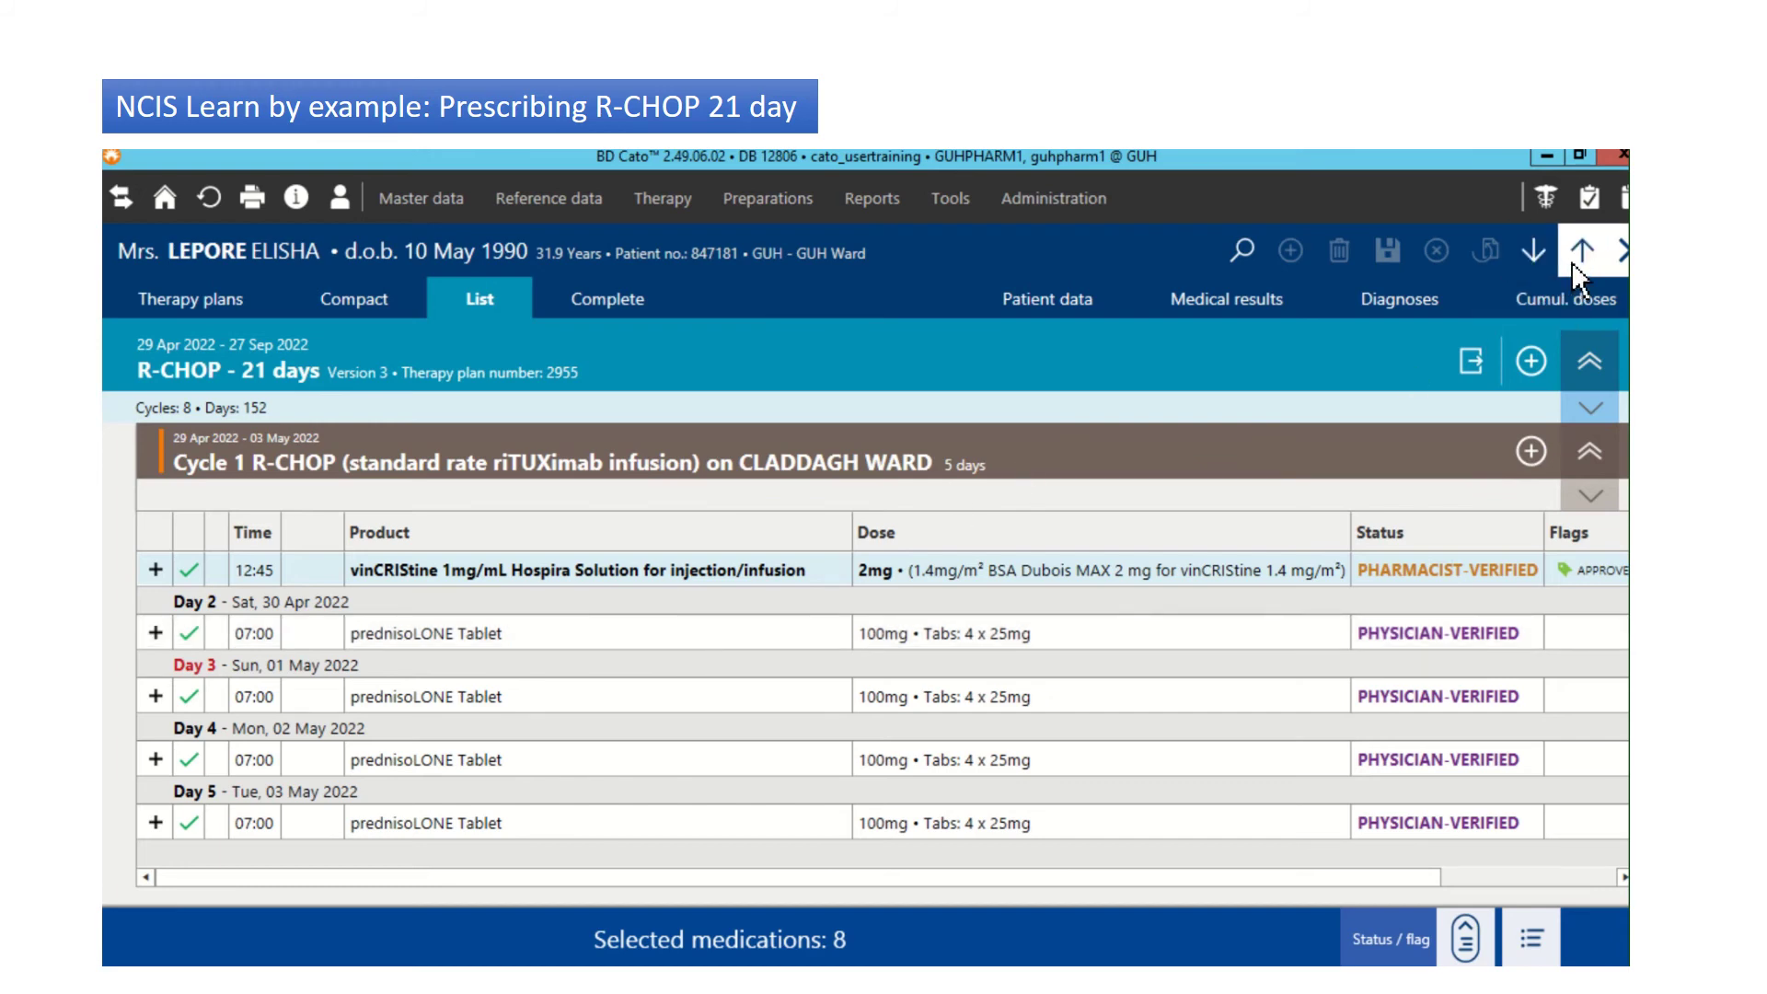
# Step: Collapse Cycle 1, reopen the R-CHOP plan from the diagram, and expand Cycle 3 in the compact grid
pyautogui.click(1381, 471)
pyautogui.doubleClick(1375, 458)
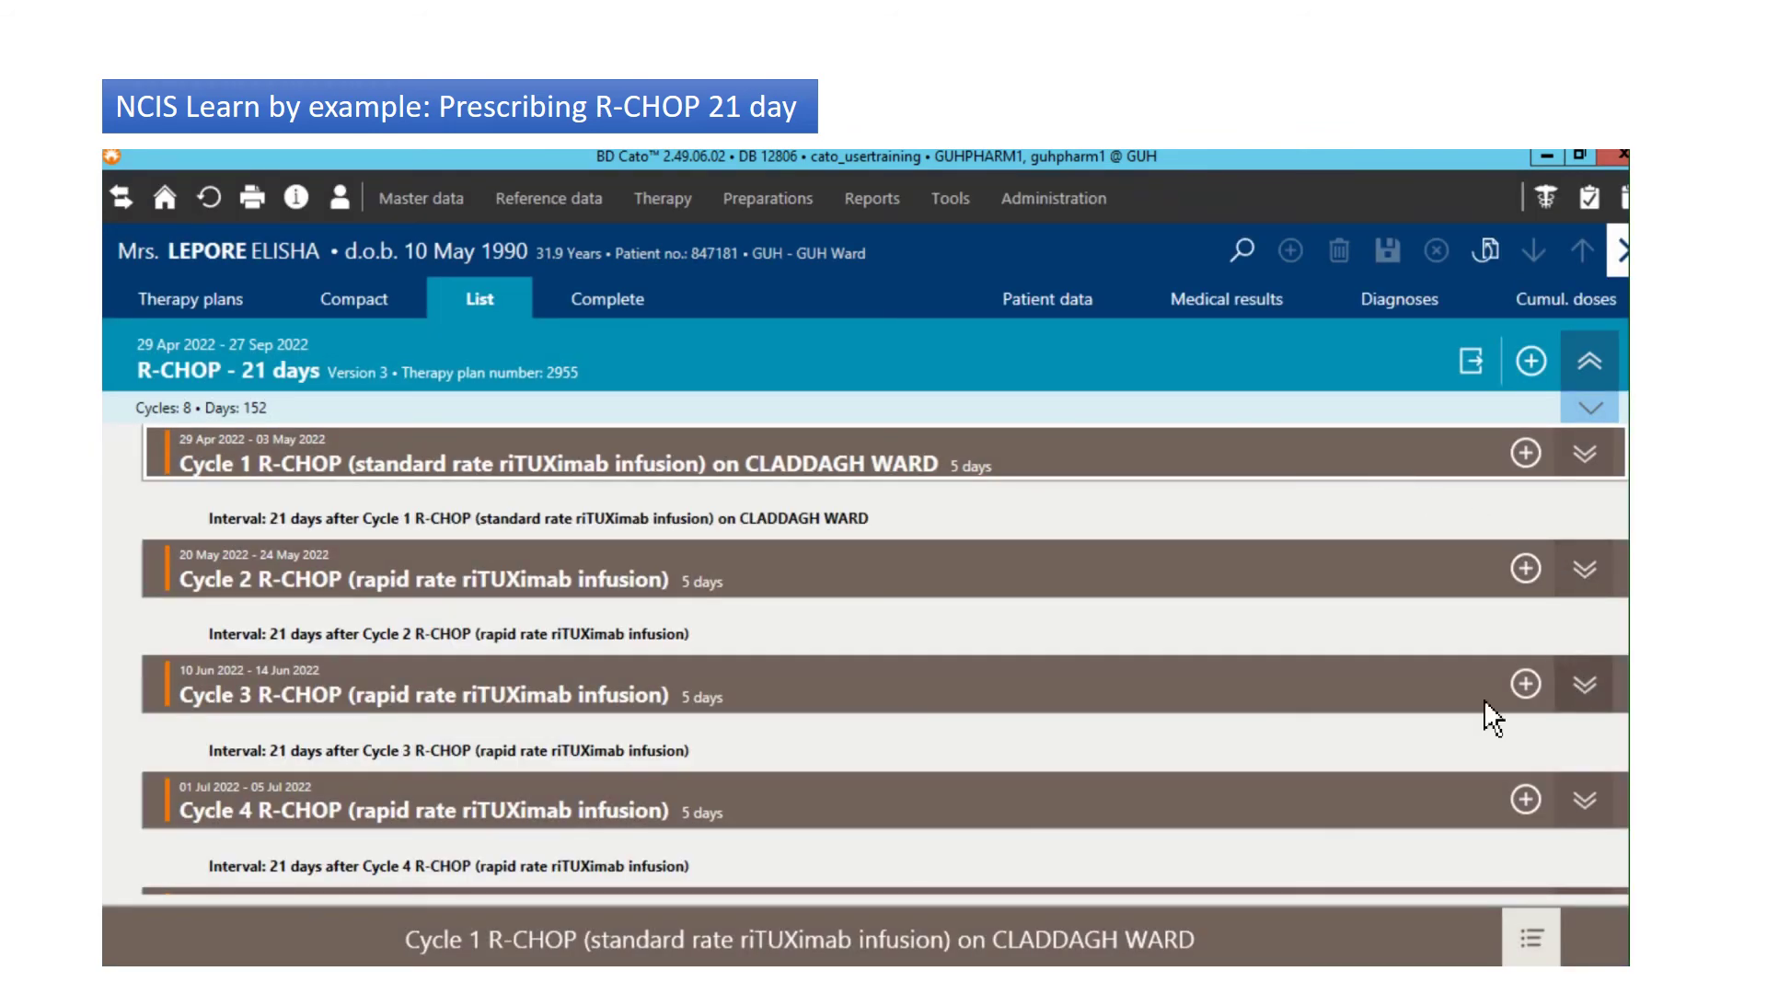
pyautogui.doubleClick(1387, 698)
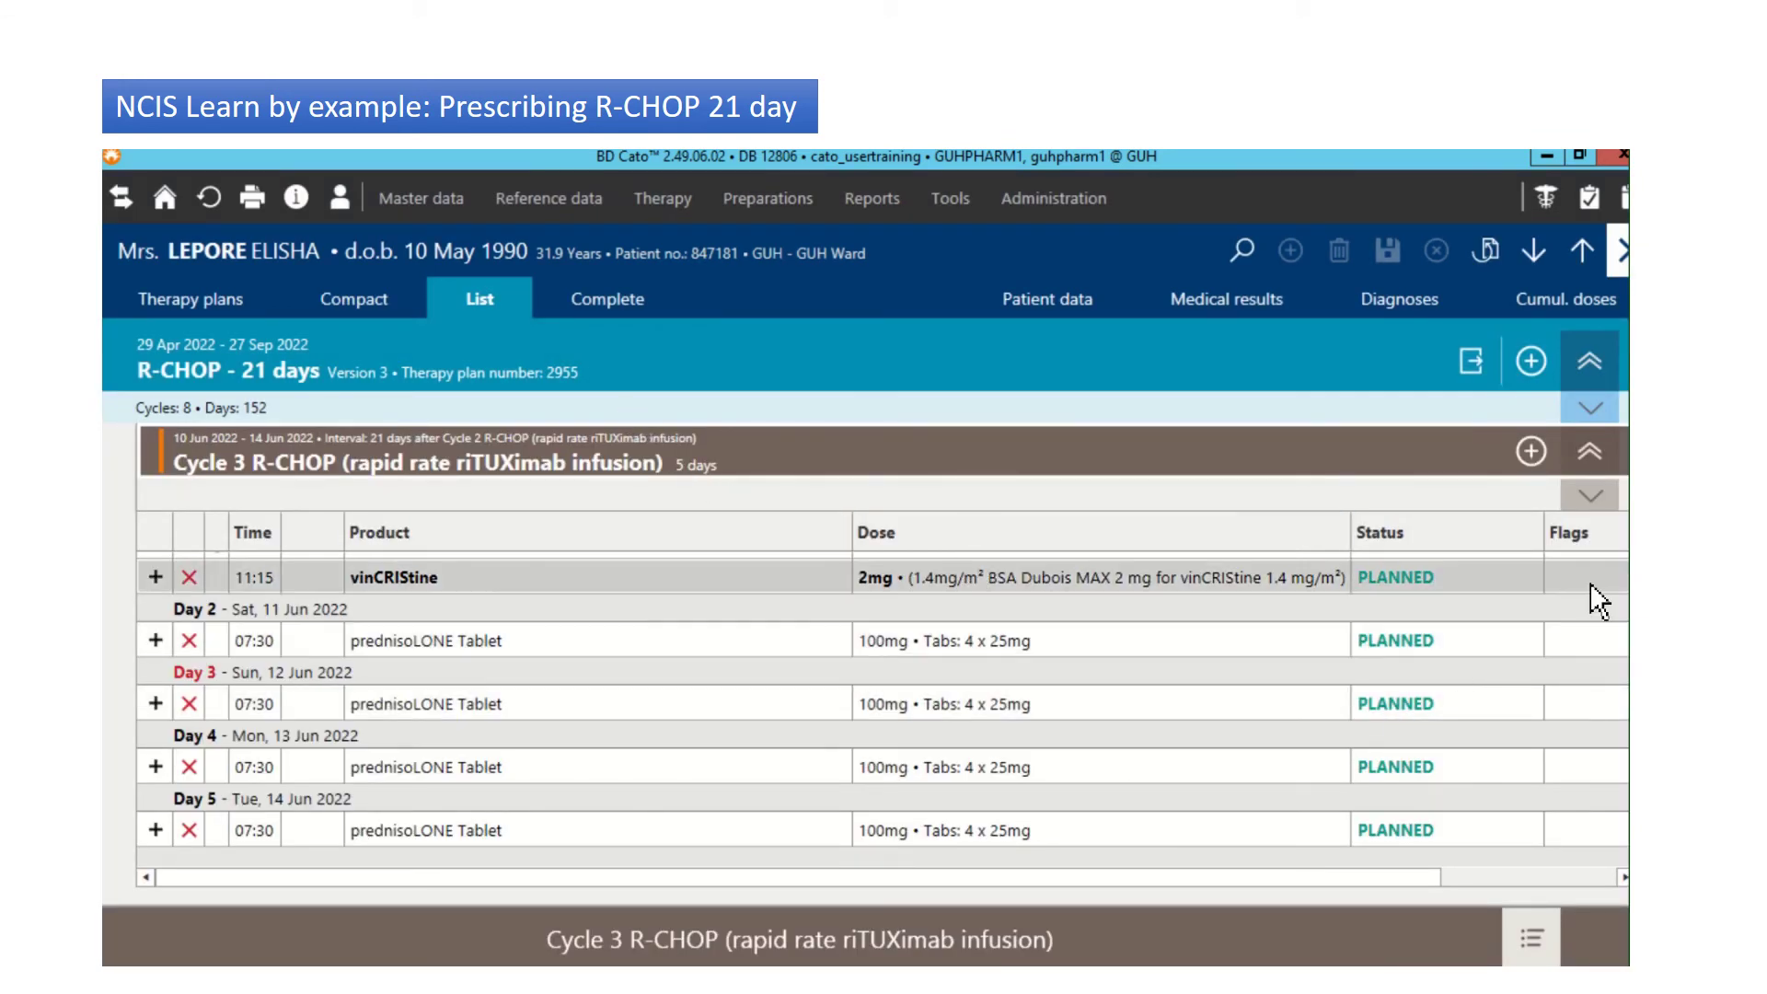
pyautogui.click(625, 300)
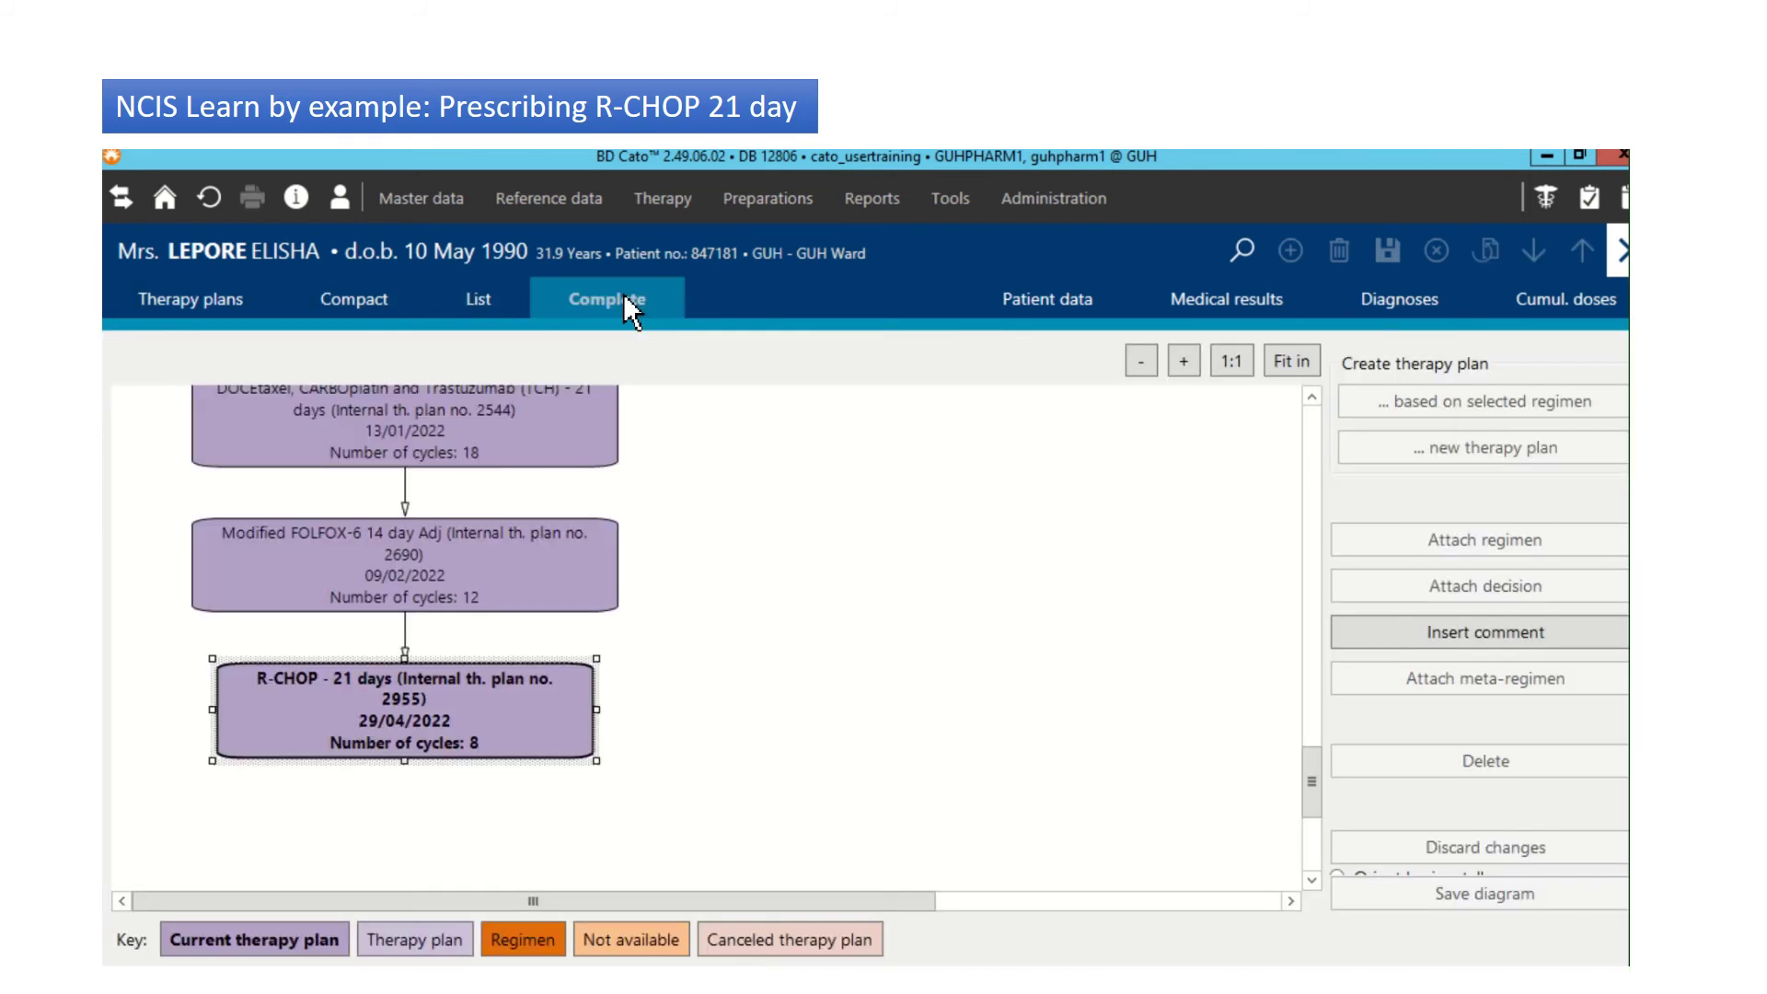
pyautogui.doubleClick(377, 703)
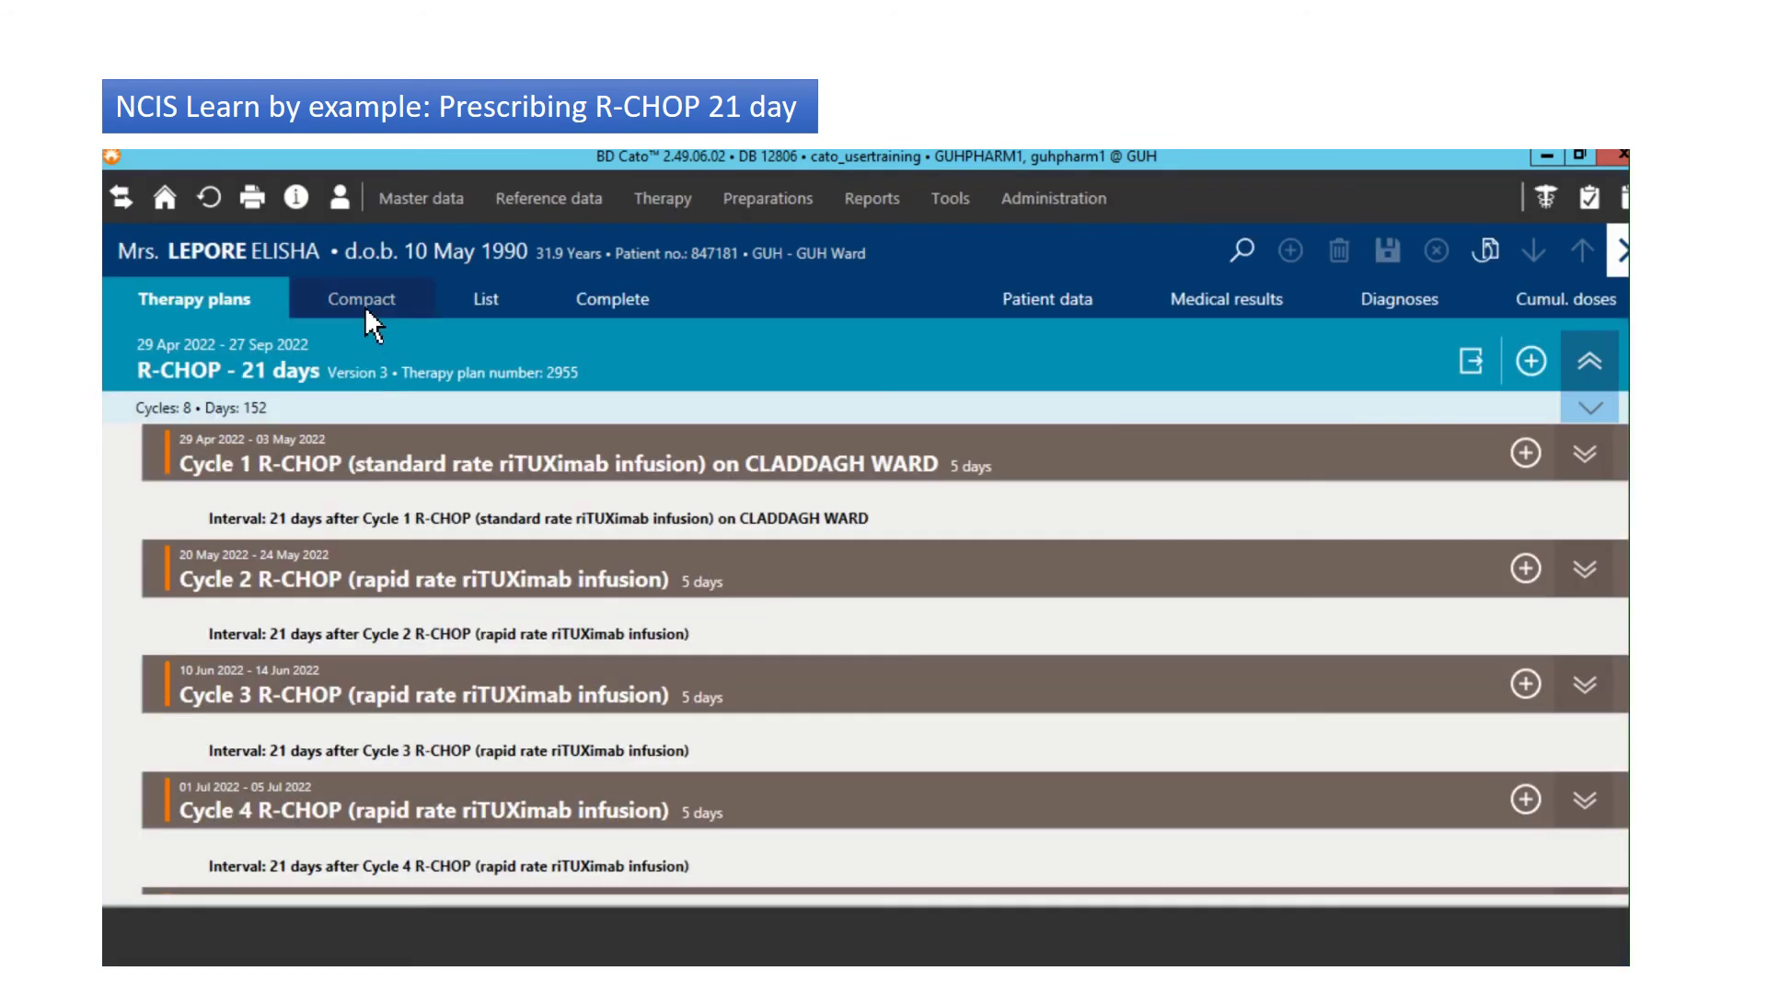
pyautogui.click(364, 305)
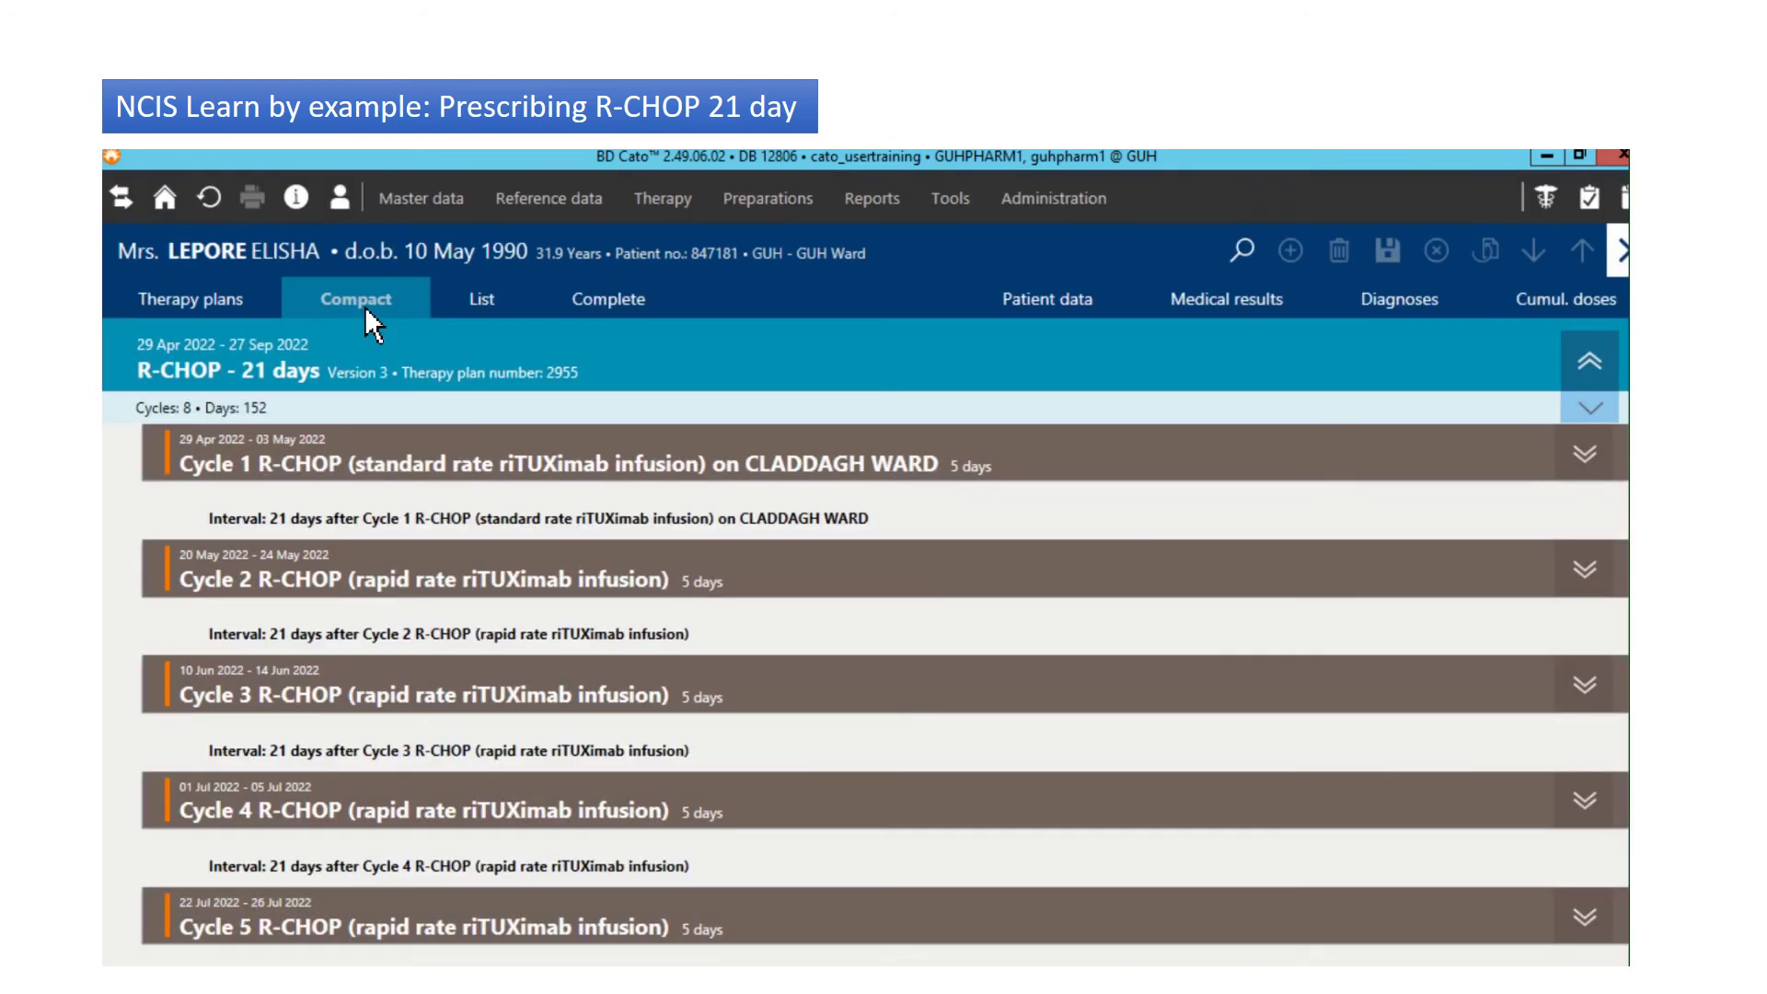
pyautogui.click(1583, 685)
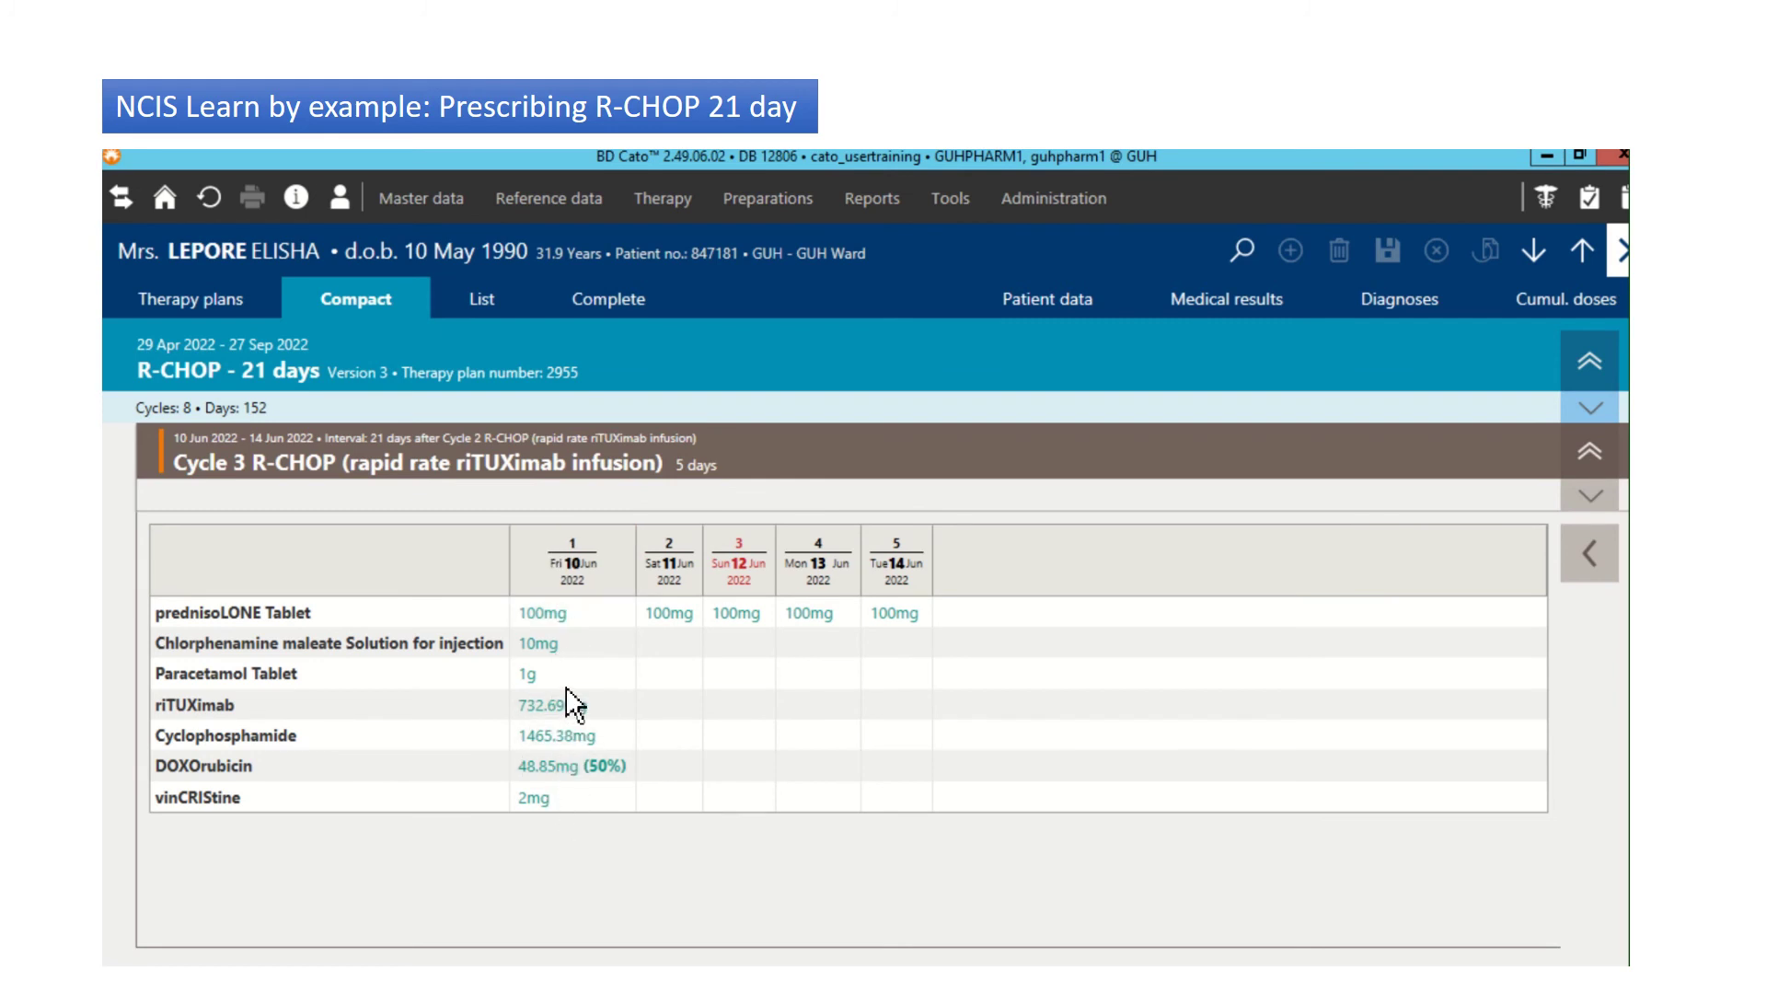
# Step: Switch to the Therapy plans view and check the status of Cycle 3's Medication selection row
pyautogui.click(219, 304)
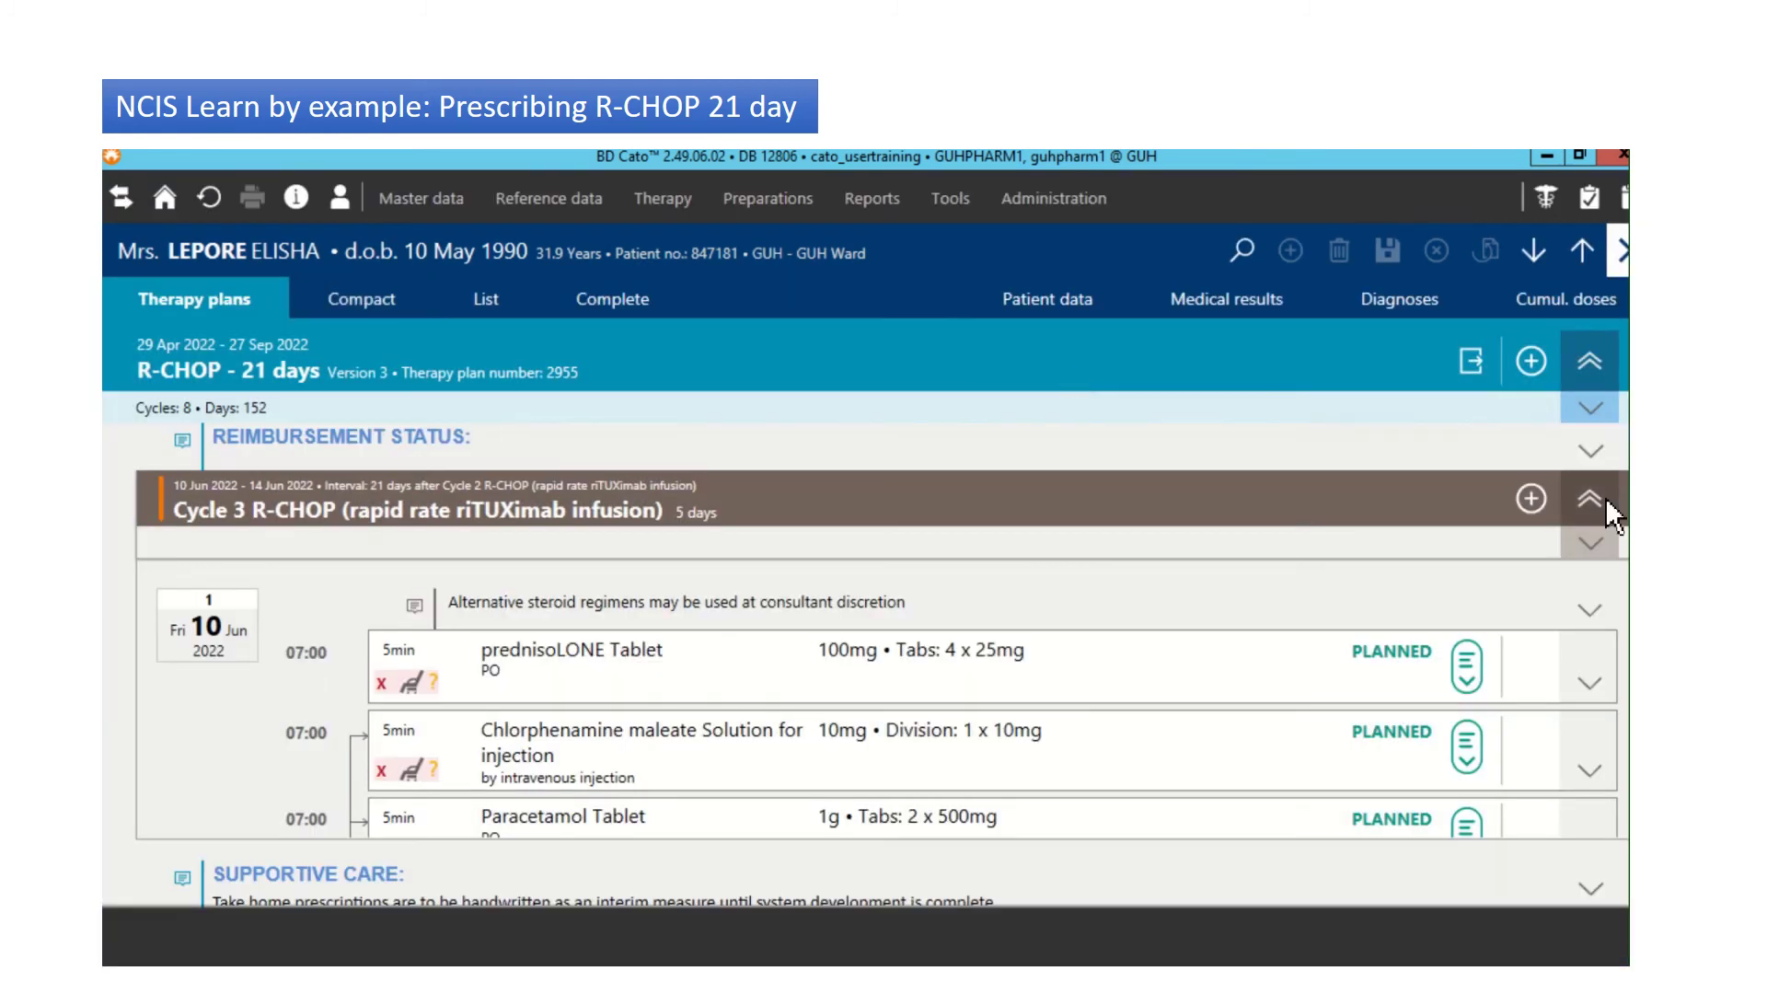
pyautogui.scroll(-5, 882, 700)
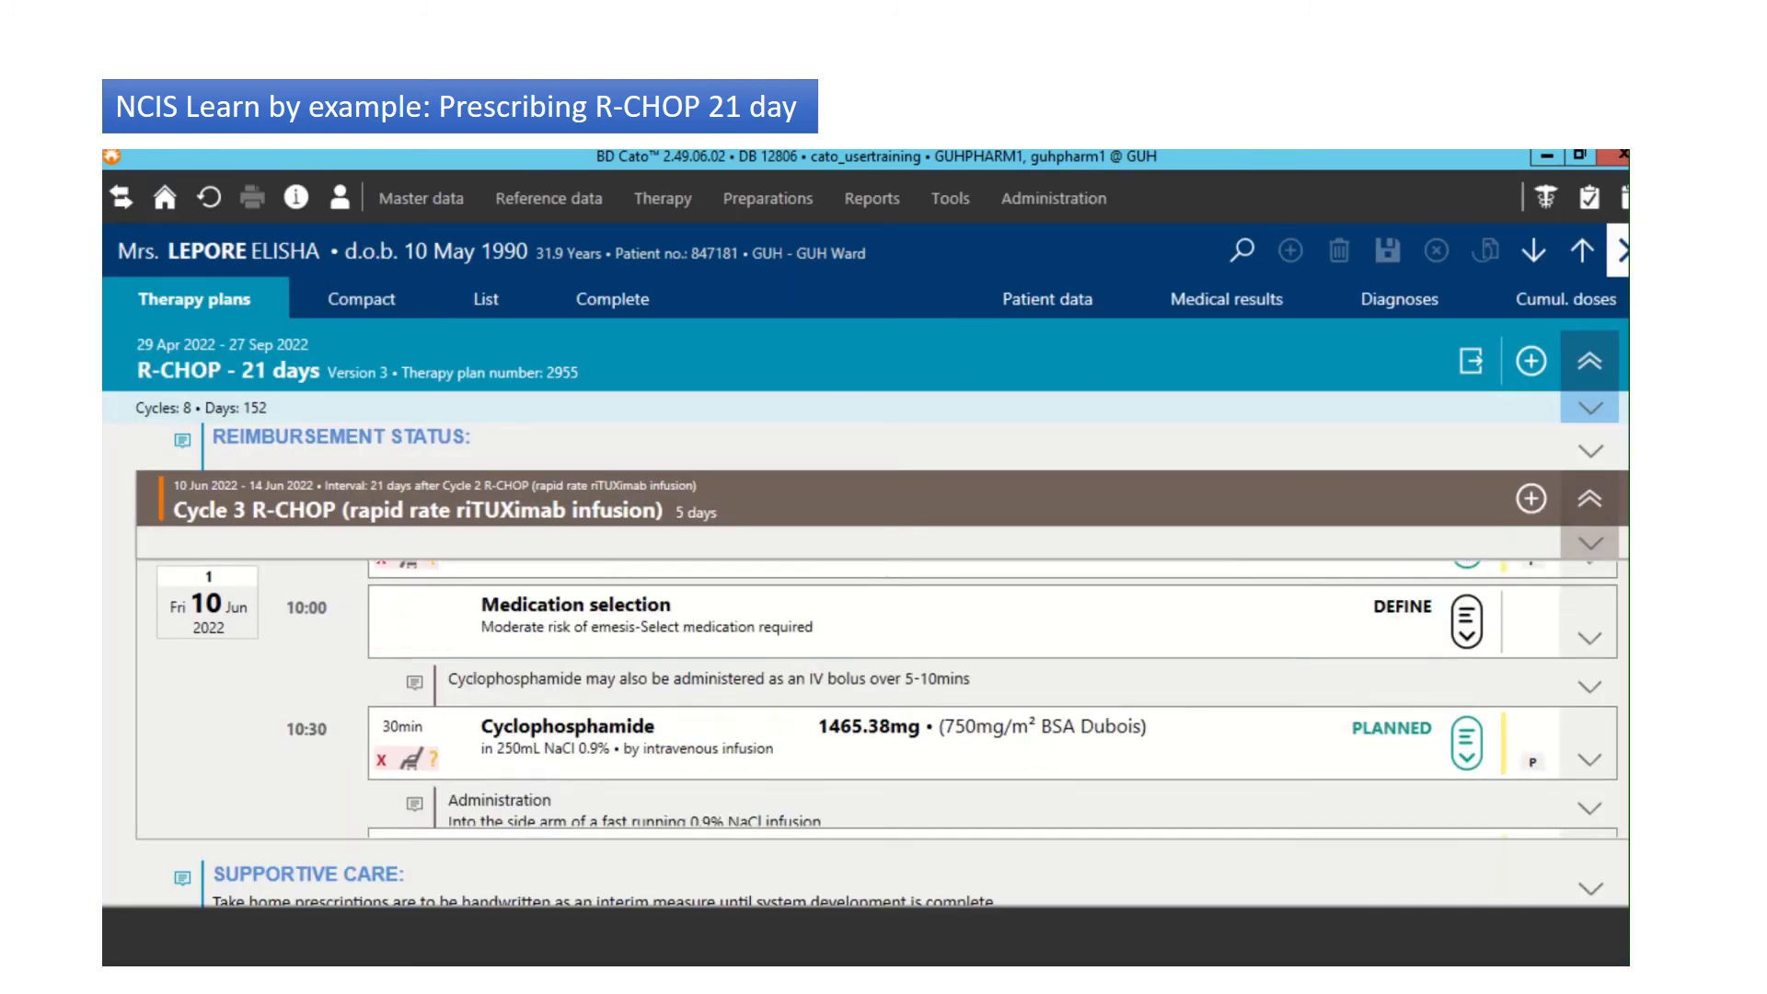
pyautogui.scroll(2, 995, 699)
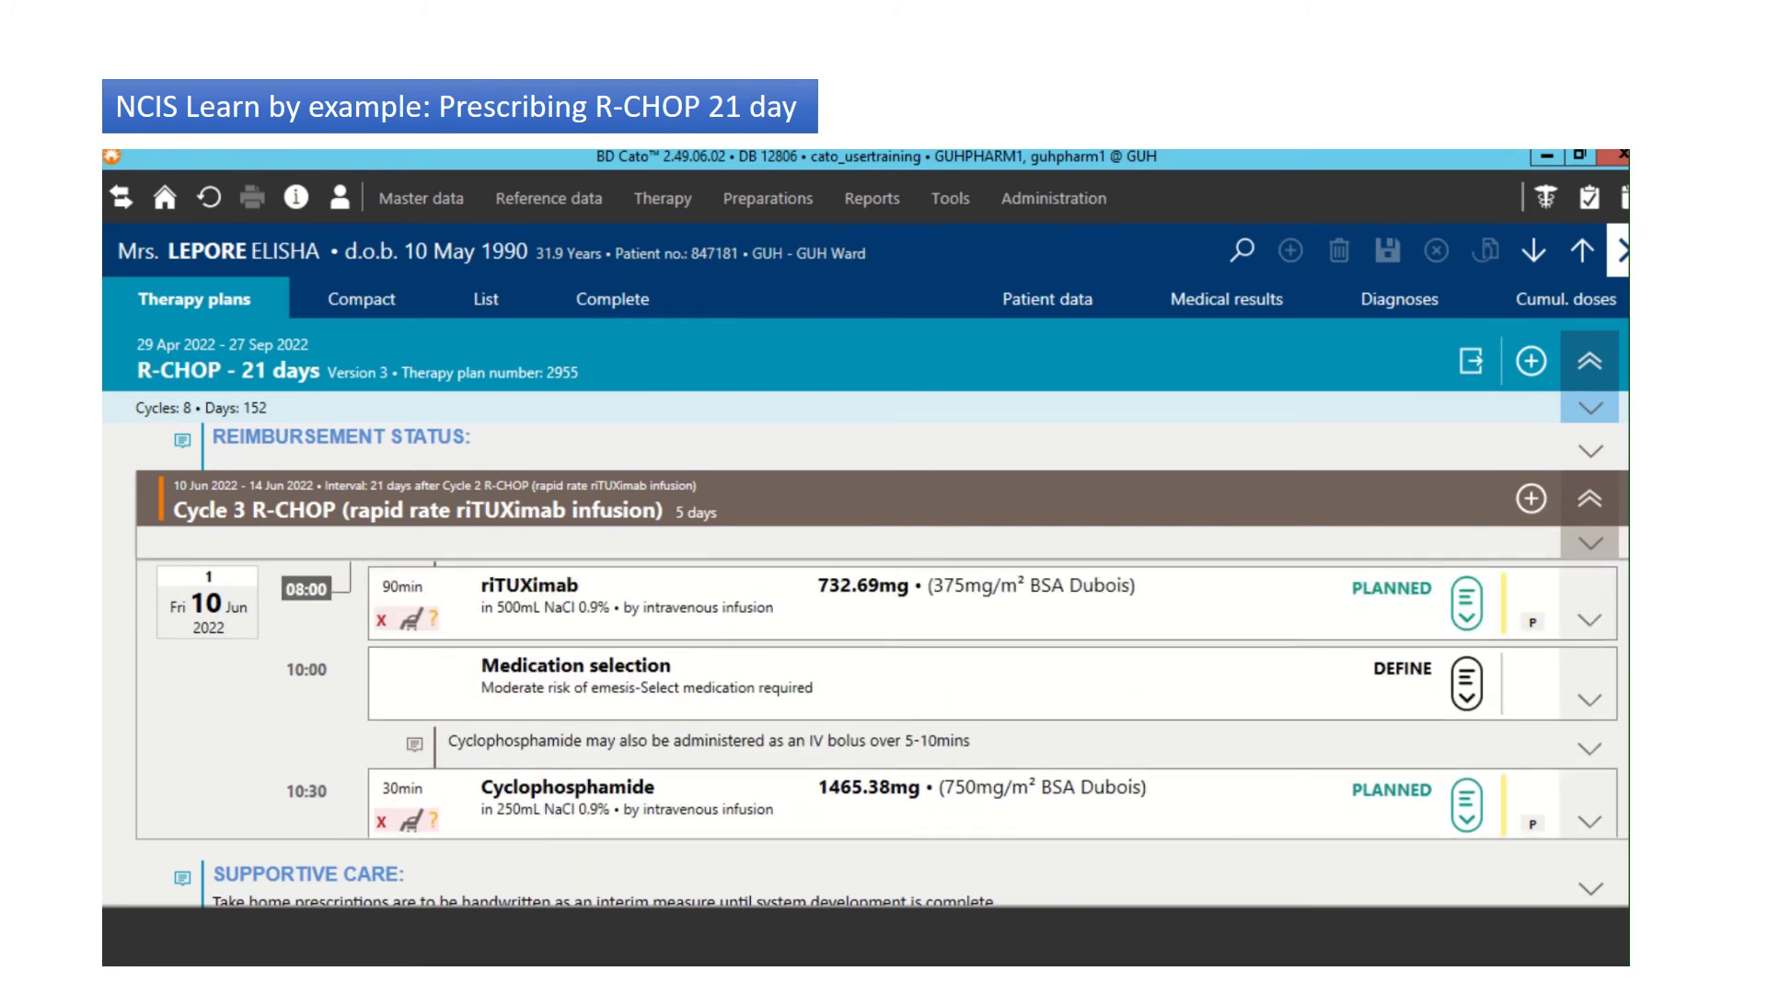
pyautogui.click(1484, 709)
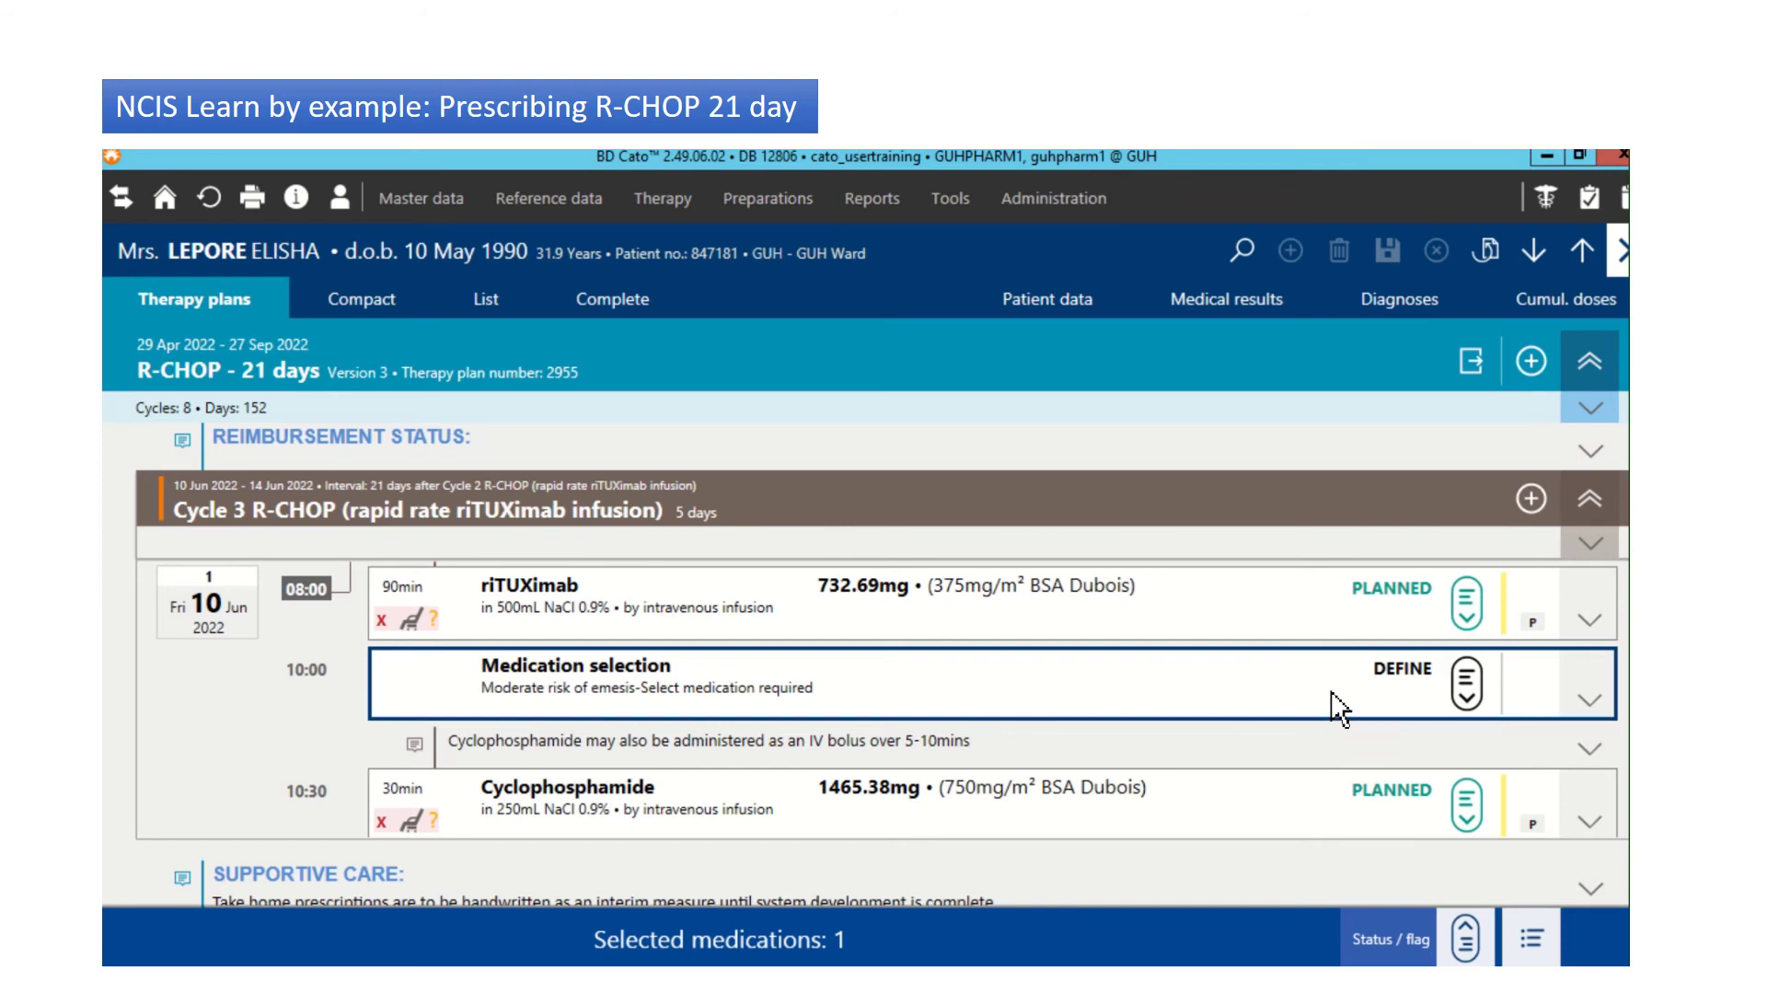
# Step: Log back in as the pharmacist and find no actions available on the Medication selection row
pyautogui.click(356, 218)
pyautogui.click(391, 247)
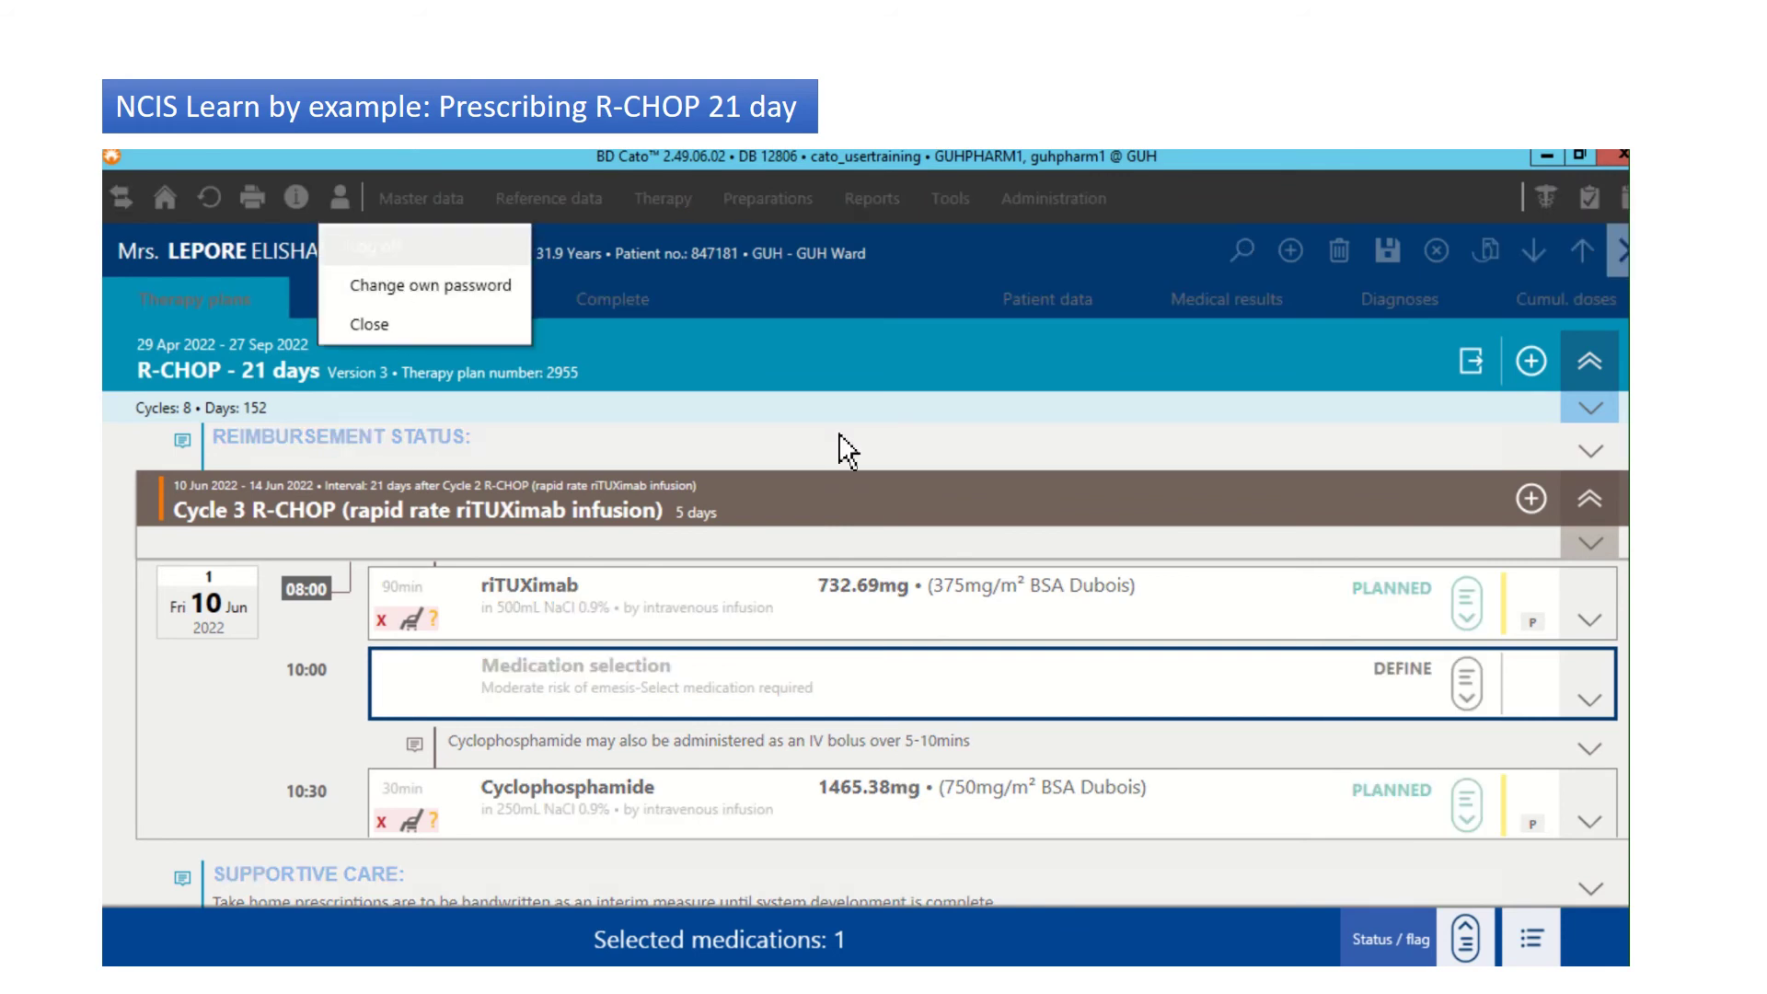
pyautogui.write('guhpharm1')
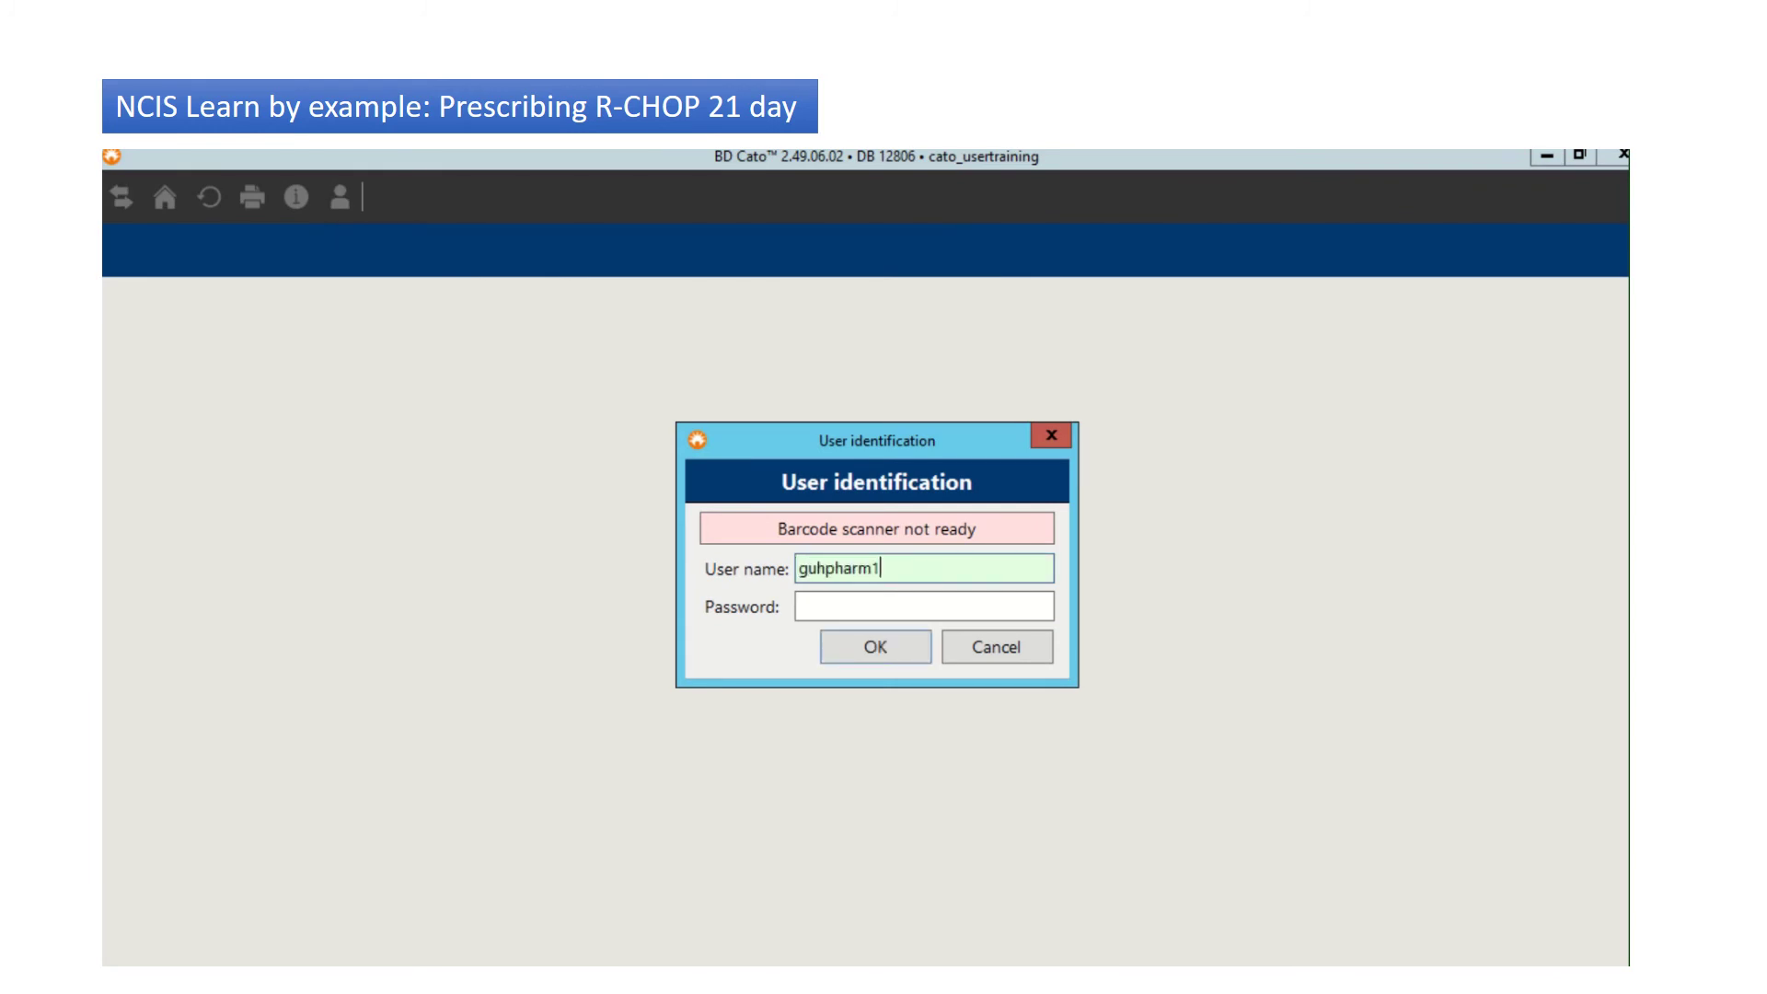
pyautogui.click(924, 606)
pyautogui.write('******')
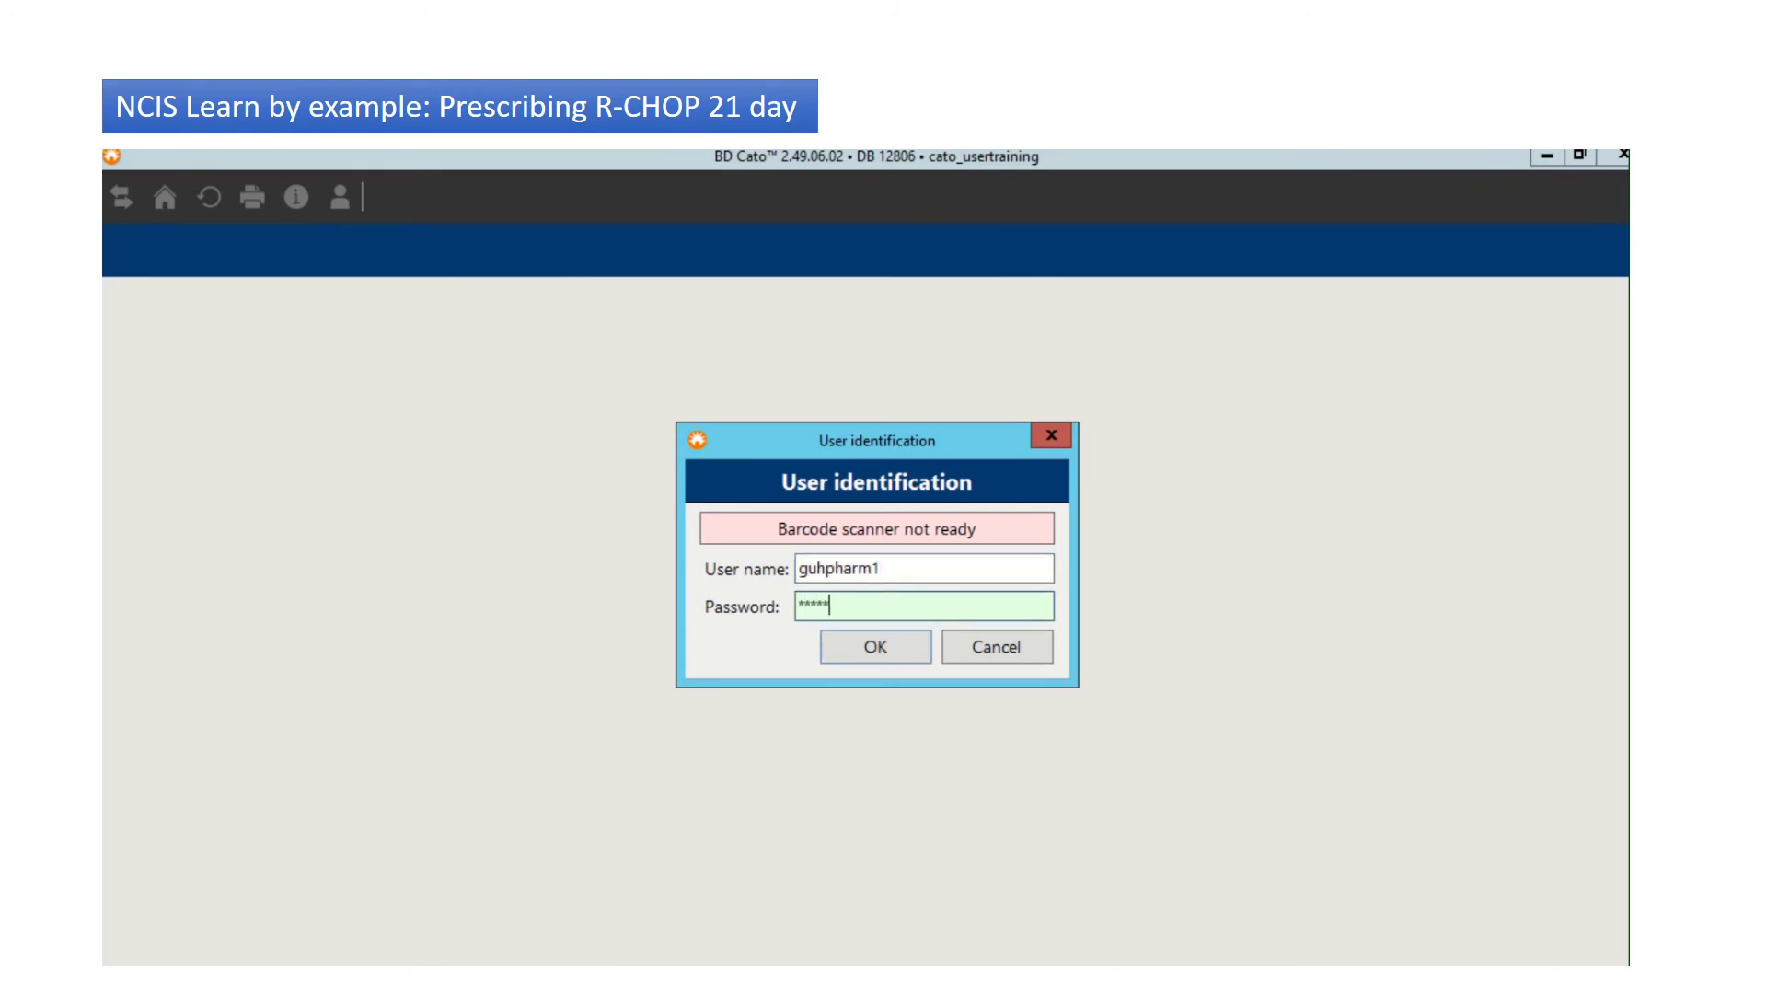
pyautogui.click(859, 635)
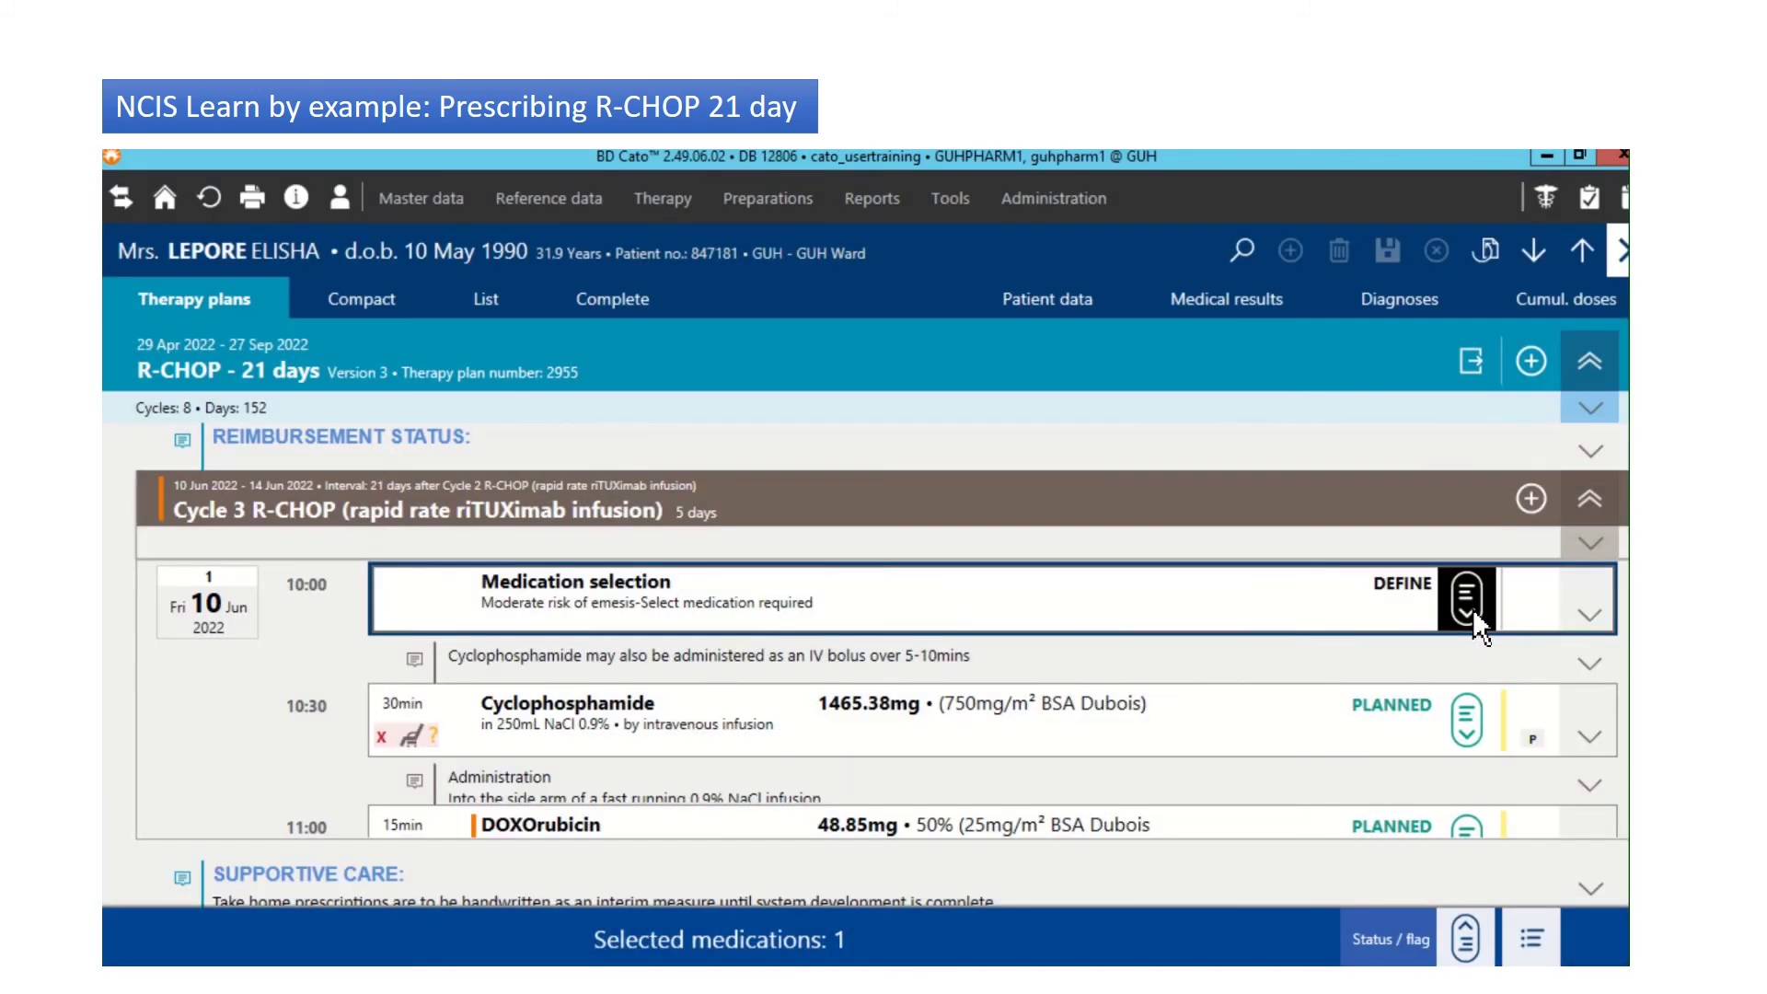
pyautogui.click(1472, 610)
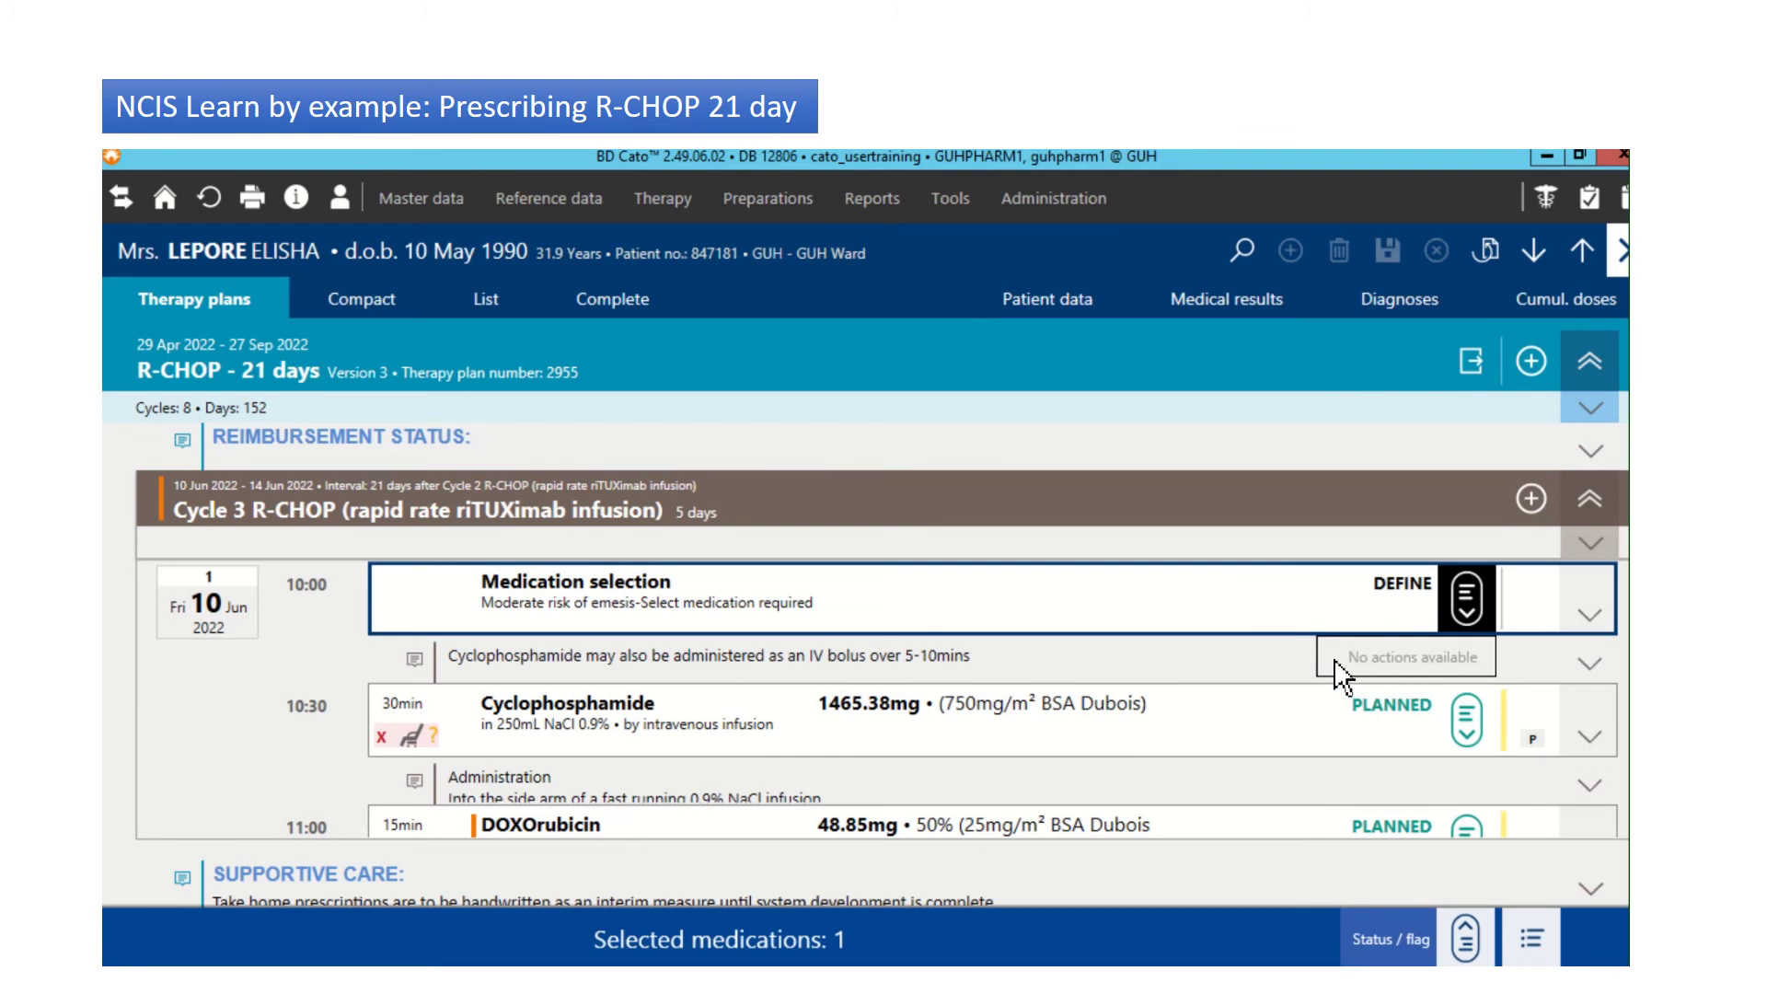
pyautogui.click(347, 219)
# Step: Log off the pharmacist and sign in with the doctor account user name and password
pyautogui.click(346, 209)
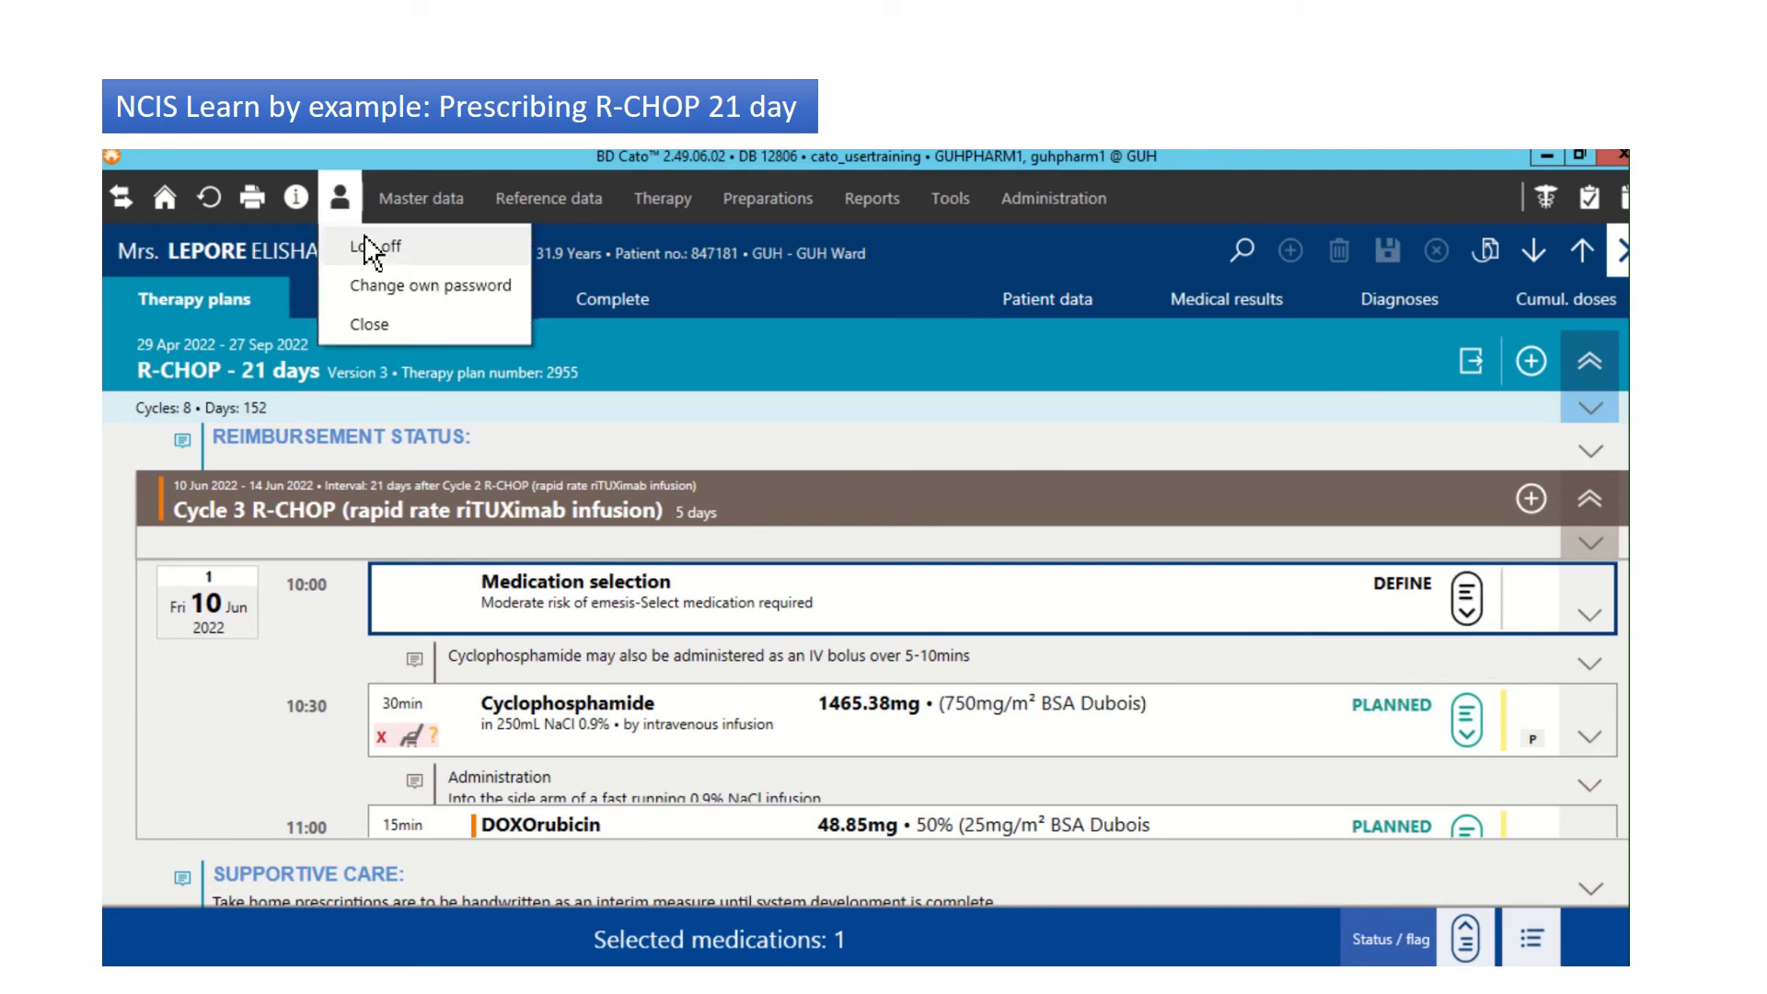
pyautogui.click(380, 256)
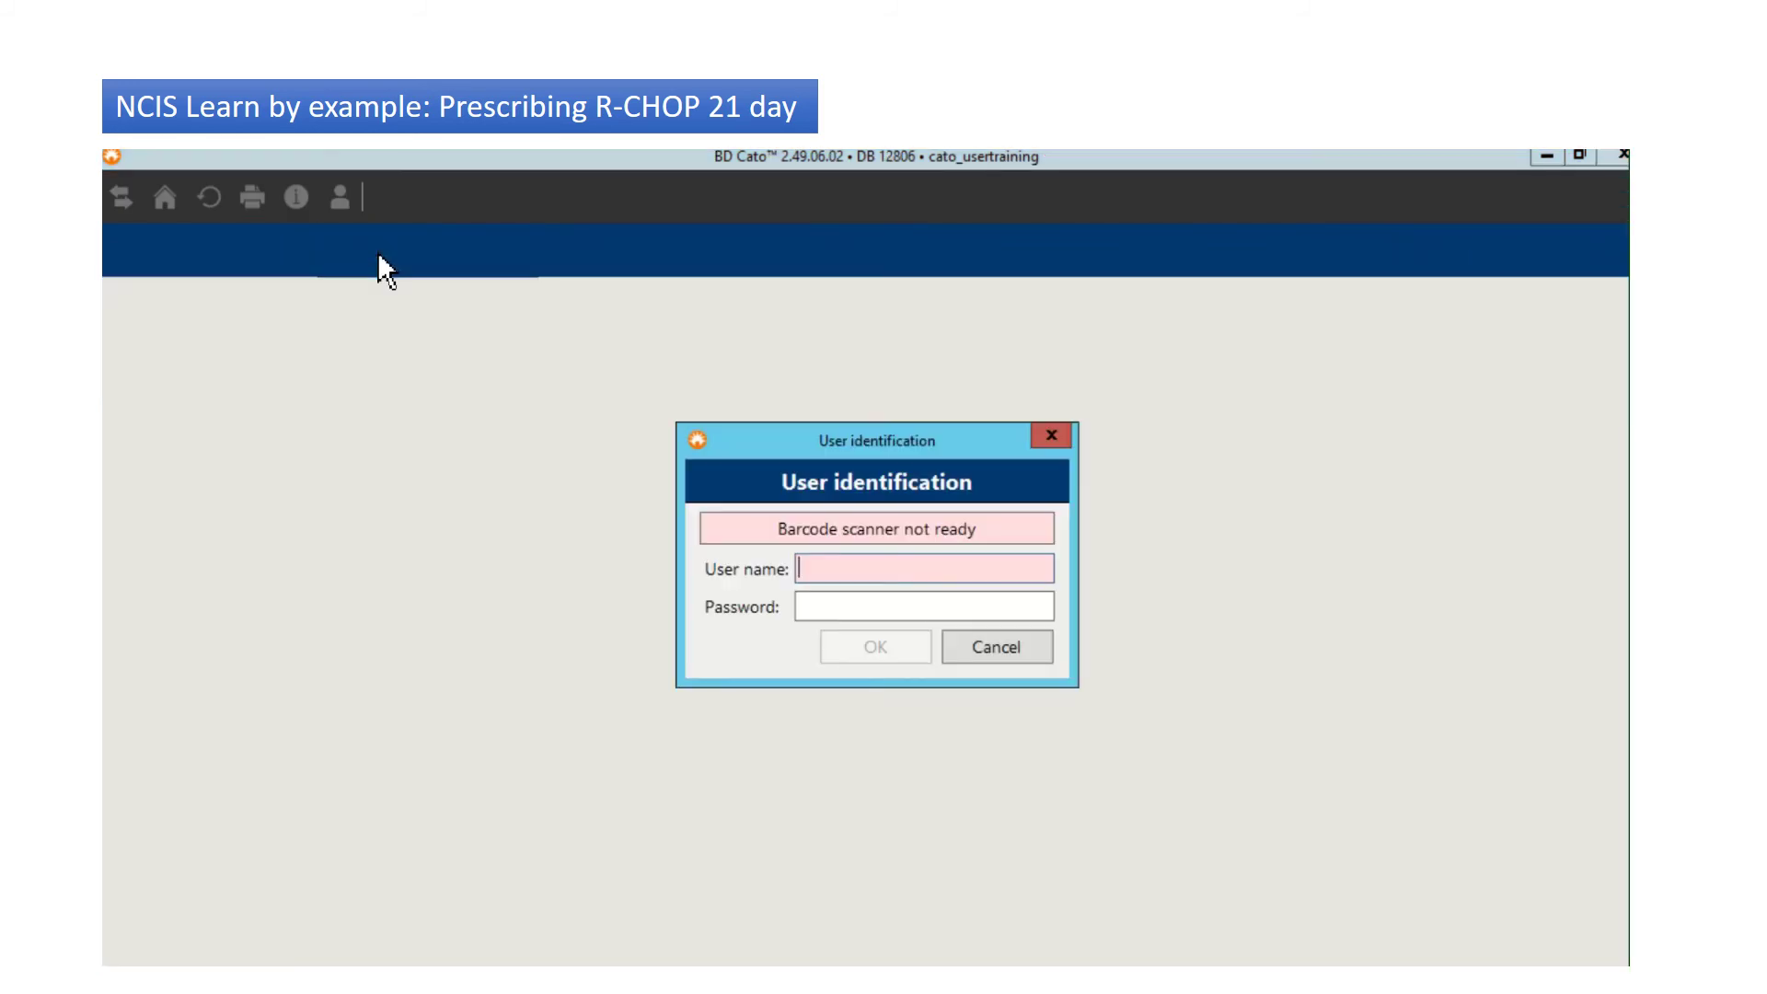
pyautogui.write('guhdoctor1')
pyautogui.press('Tab')
pyautogui.write('*******')
pyautogui.press('Return')
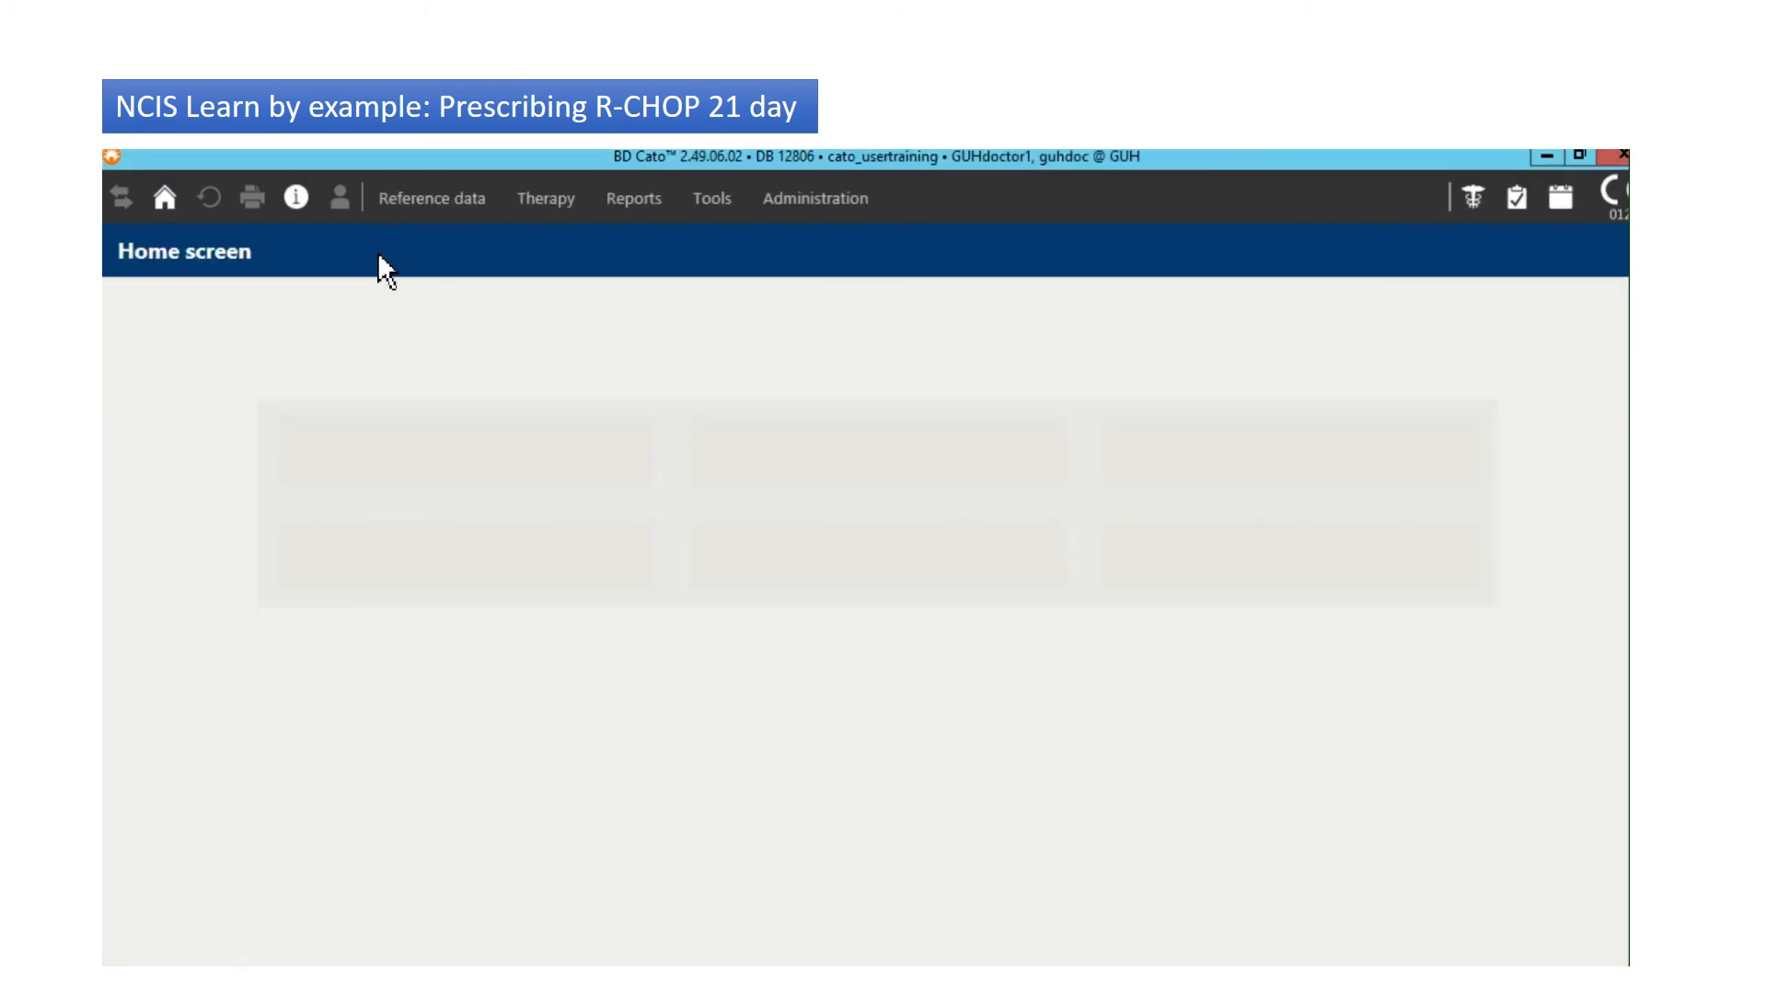
# Step: Look up the patient by name, skip the warning, collapse TCH and expand the R-CHOP - 21 days plan
pyautogui.click(493, 445)
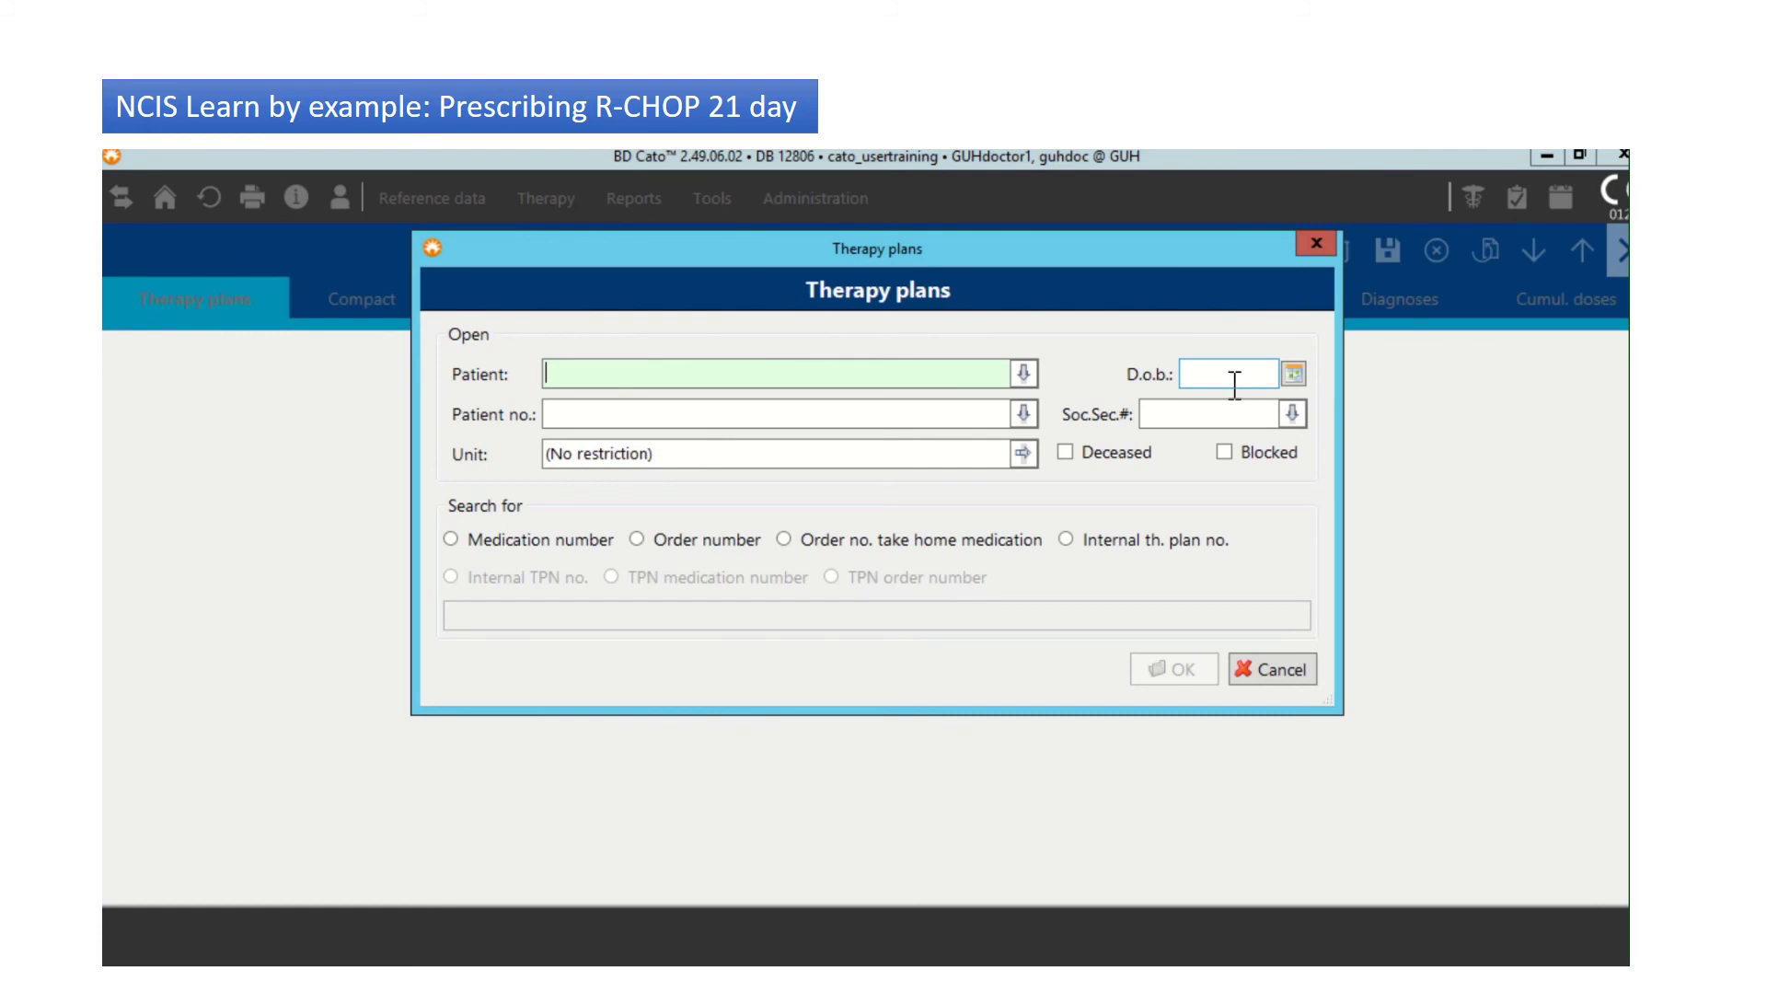
pyautogui.write('lep')
pyautogui.press('Return')
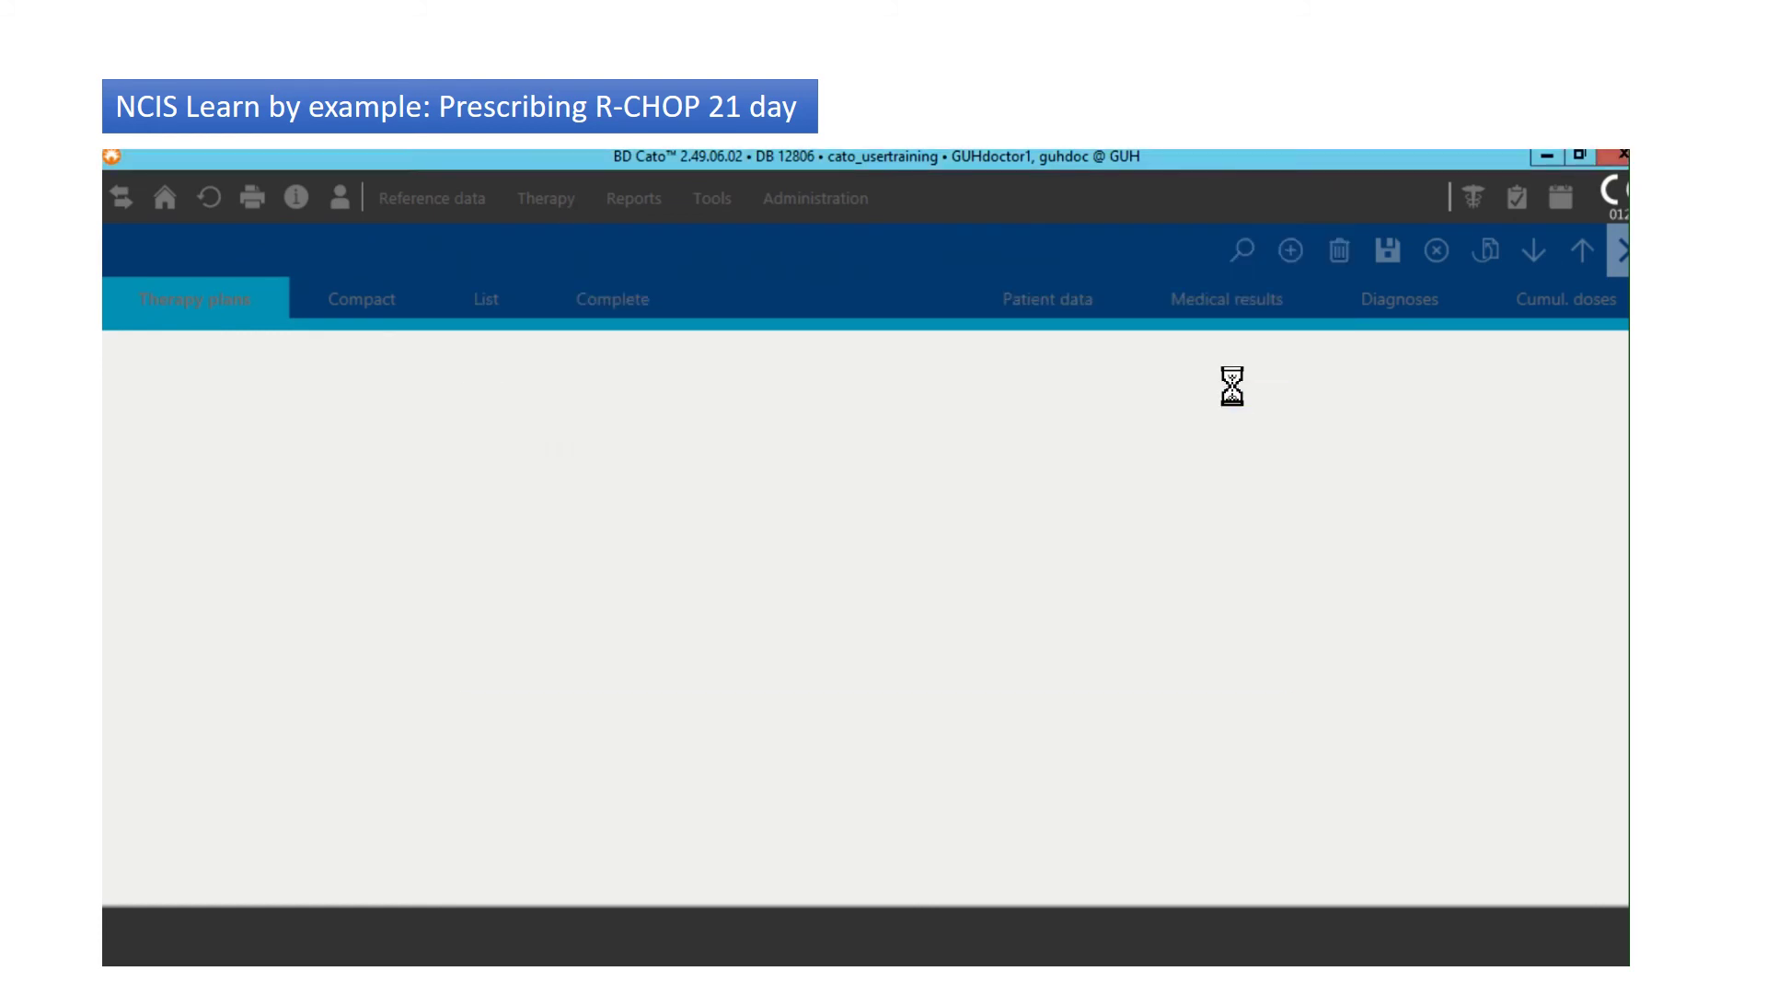
pyautogui.press('Return')
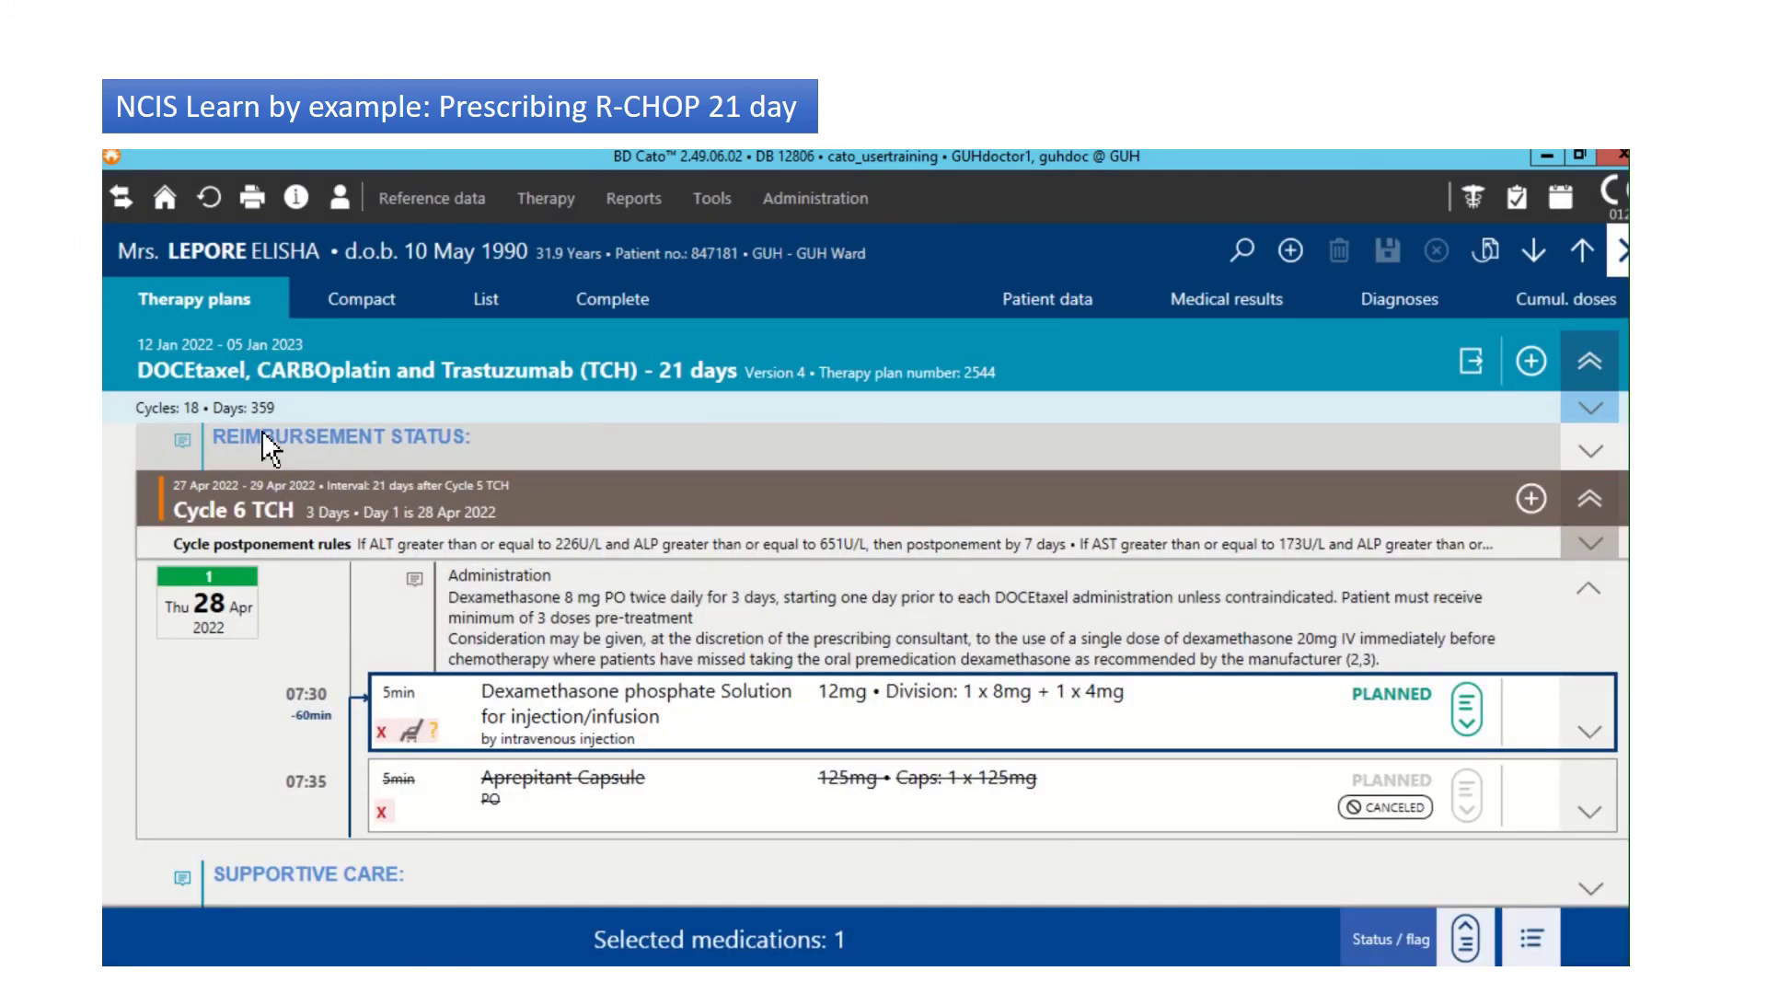
pyautogui.doubleClick(599, 368)
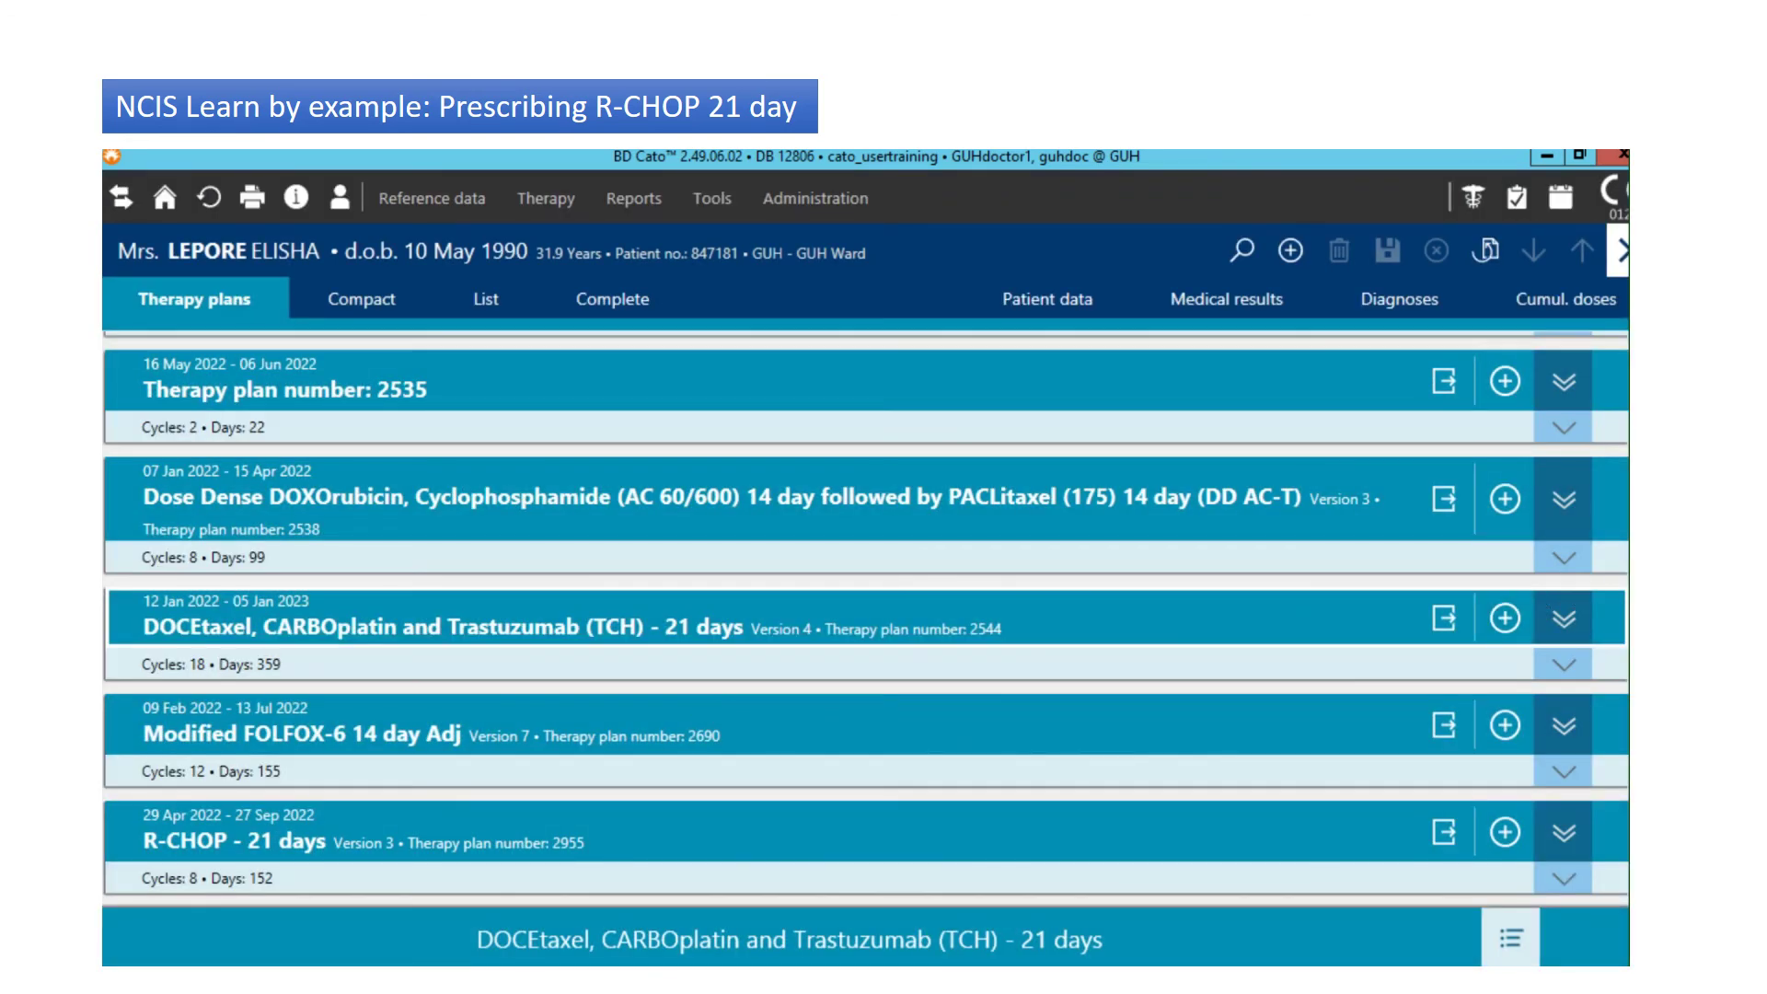
pyautogui.doubleClick(1040, 839)
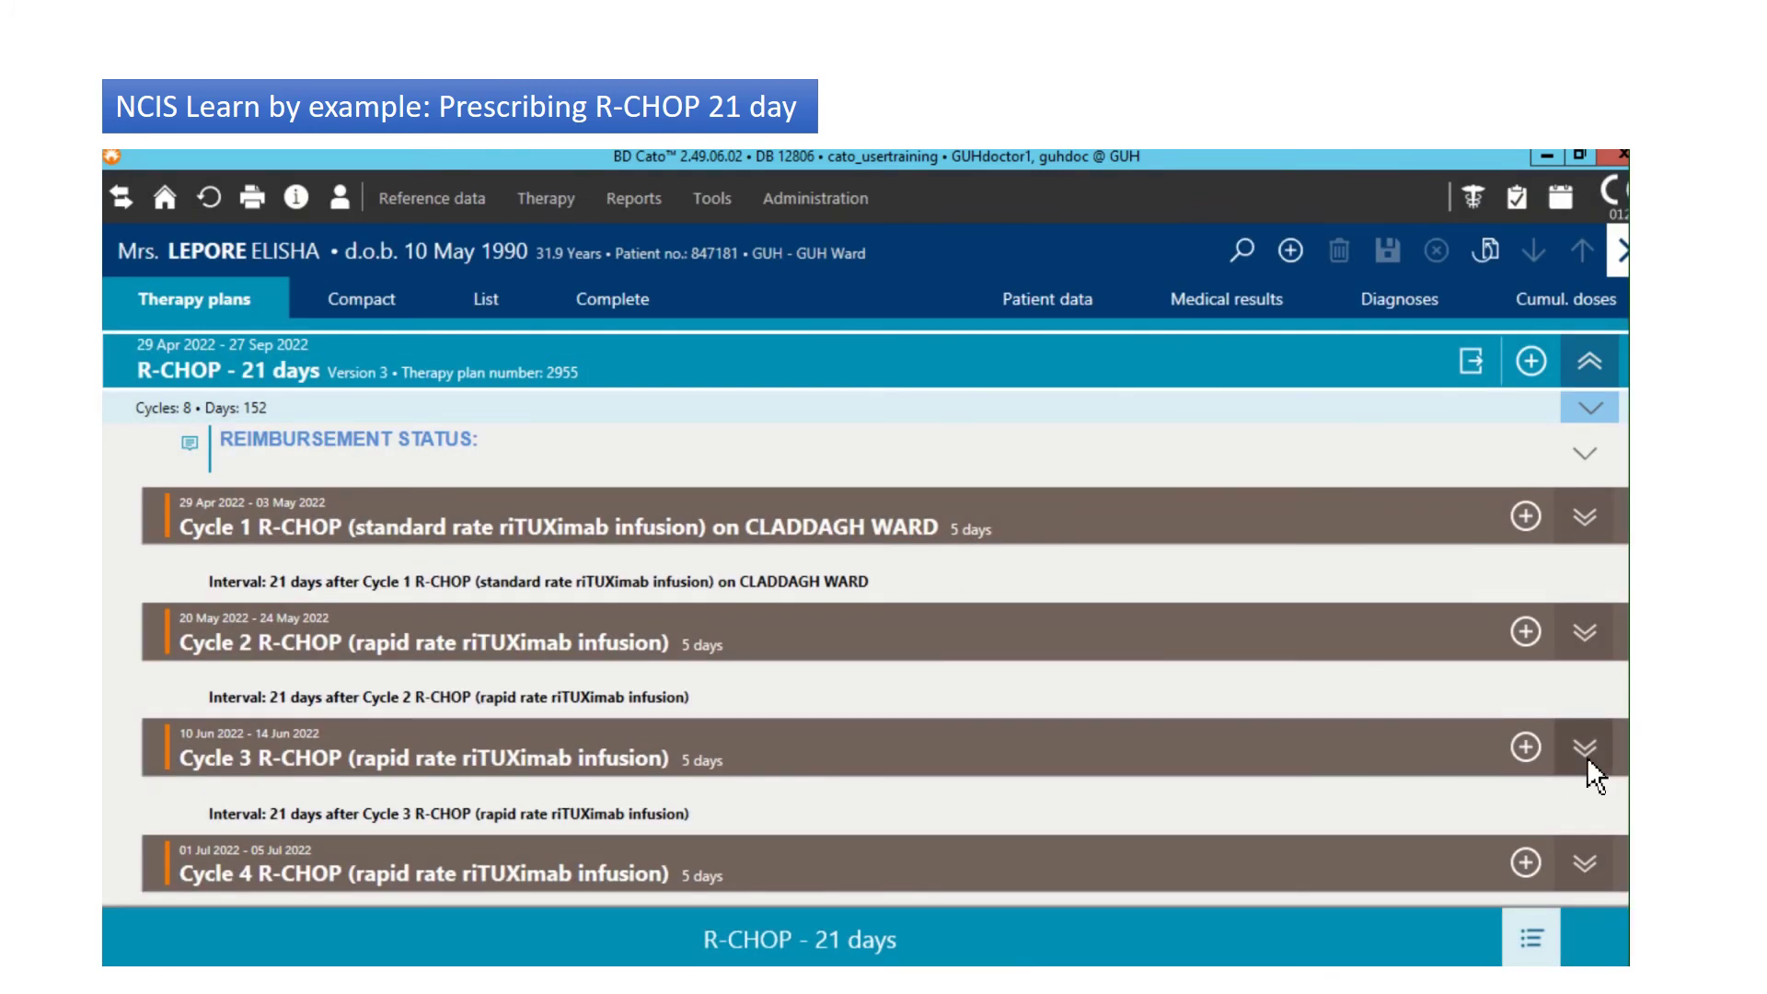
# Step: In Cycle 3, define the Medication selection as Ondansetron Tablet 1 x 8mg and confirm
pyautogui.click(1587, 756)
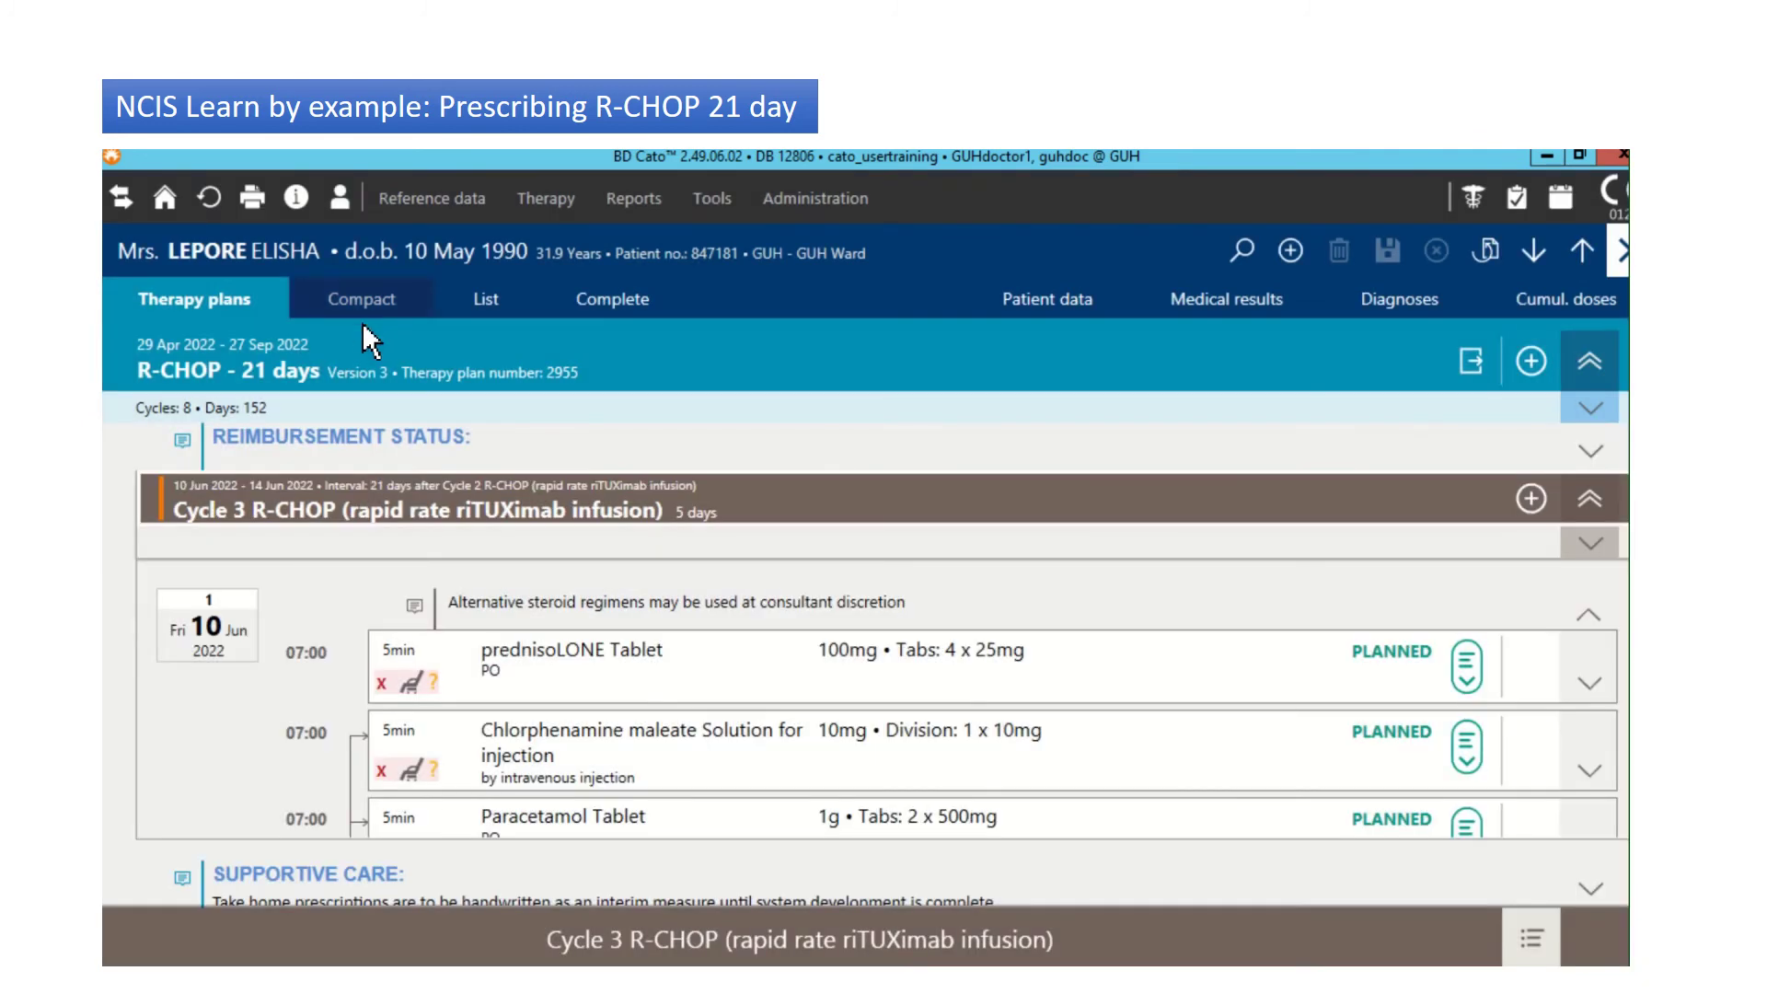
pyautogui.scroll(-5, 886, 700)
pyautogui.scroll(-2, 887, 699)
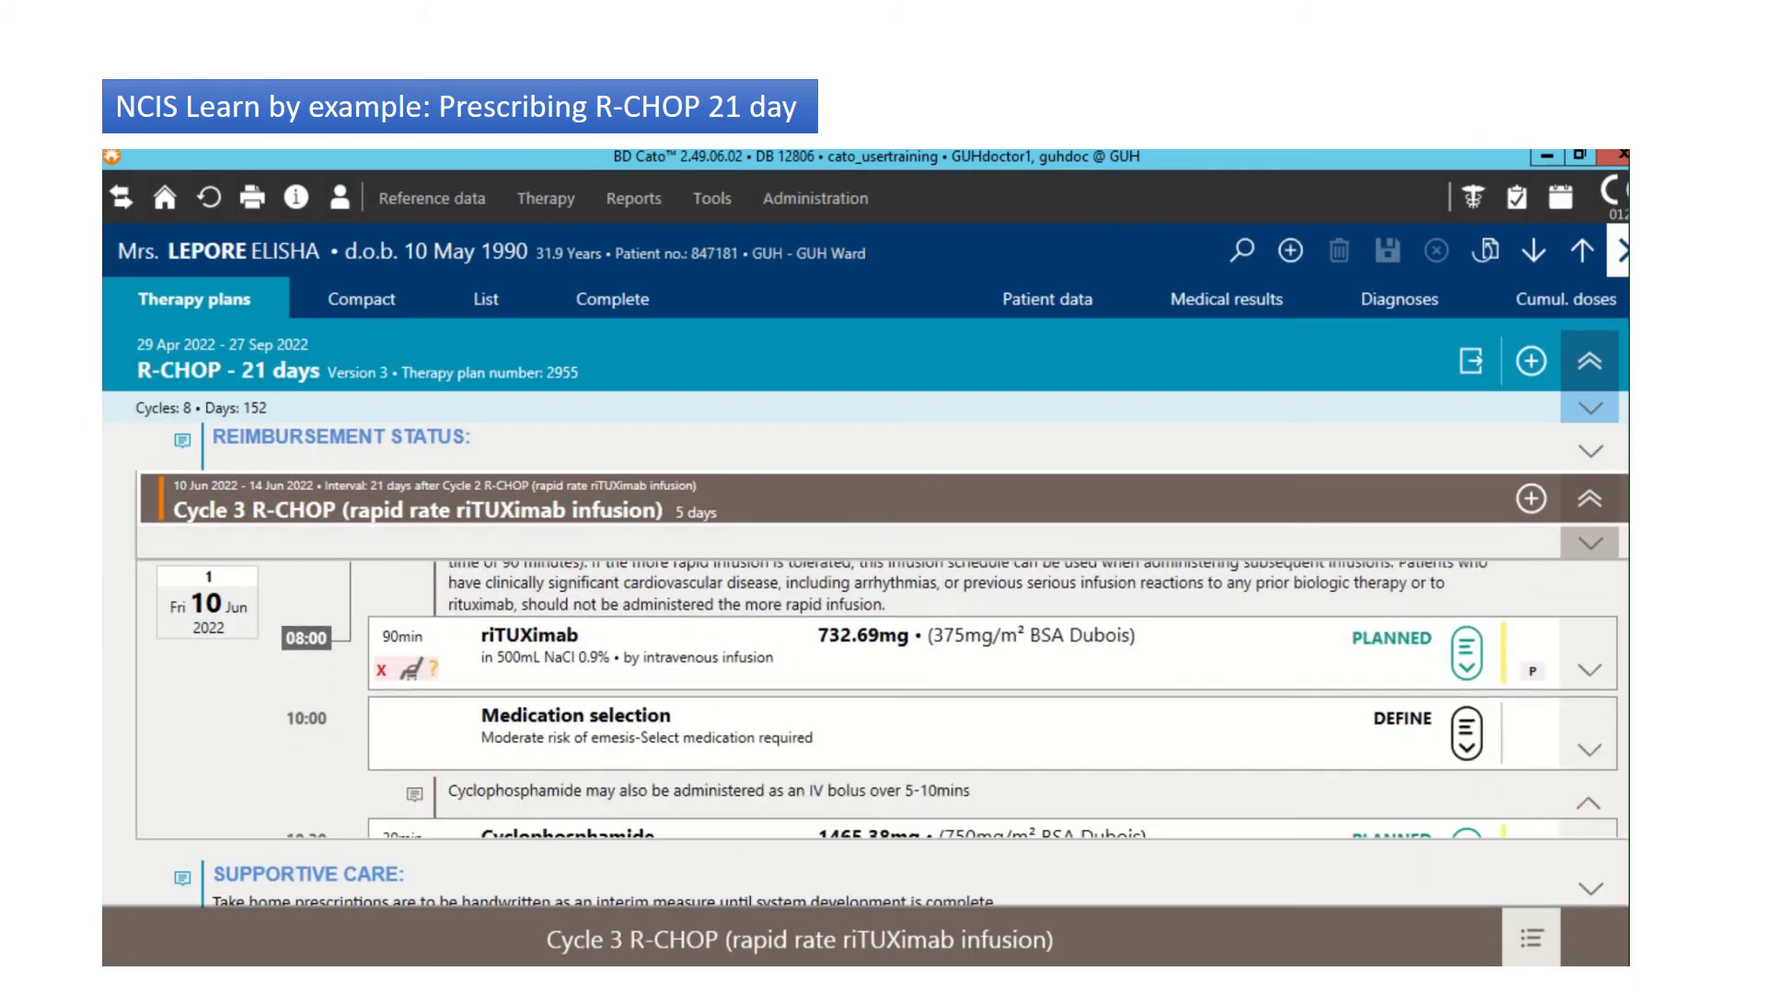
pyautogui.click(1471, 637)
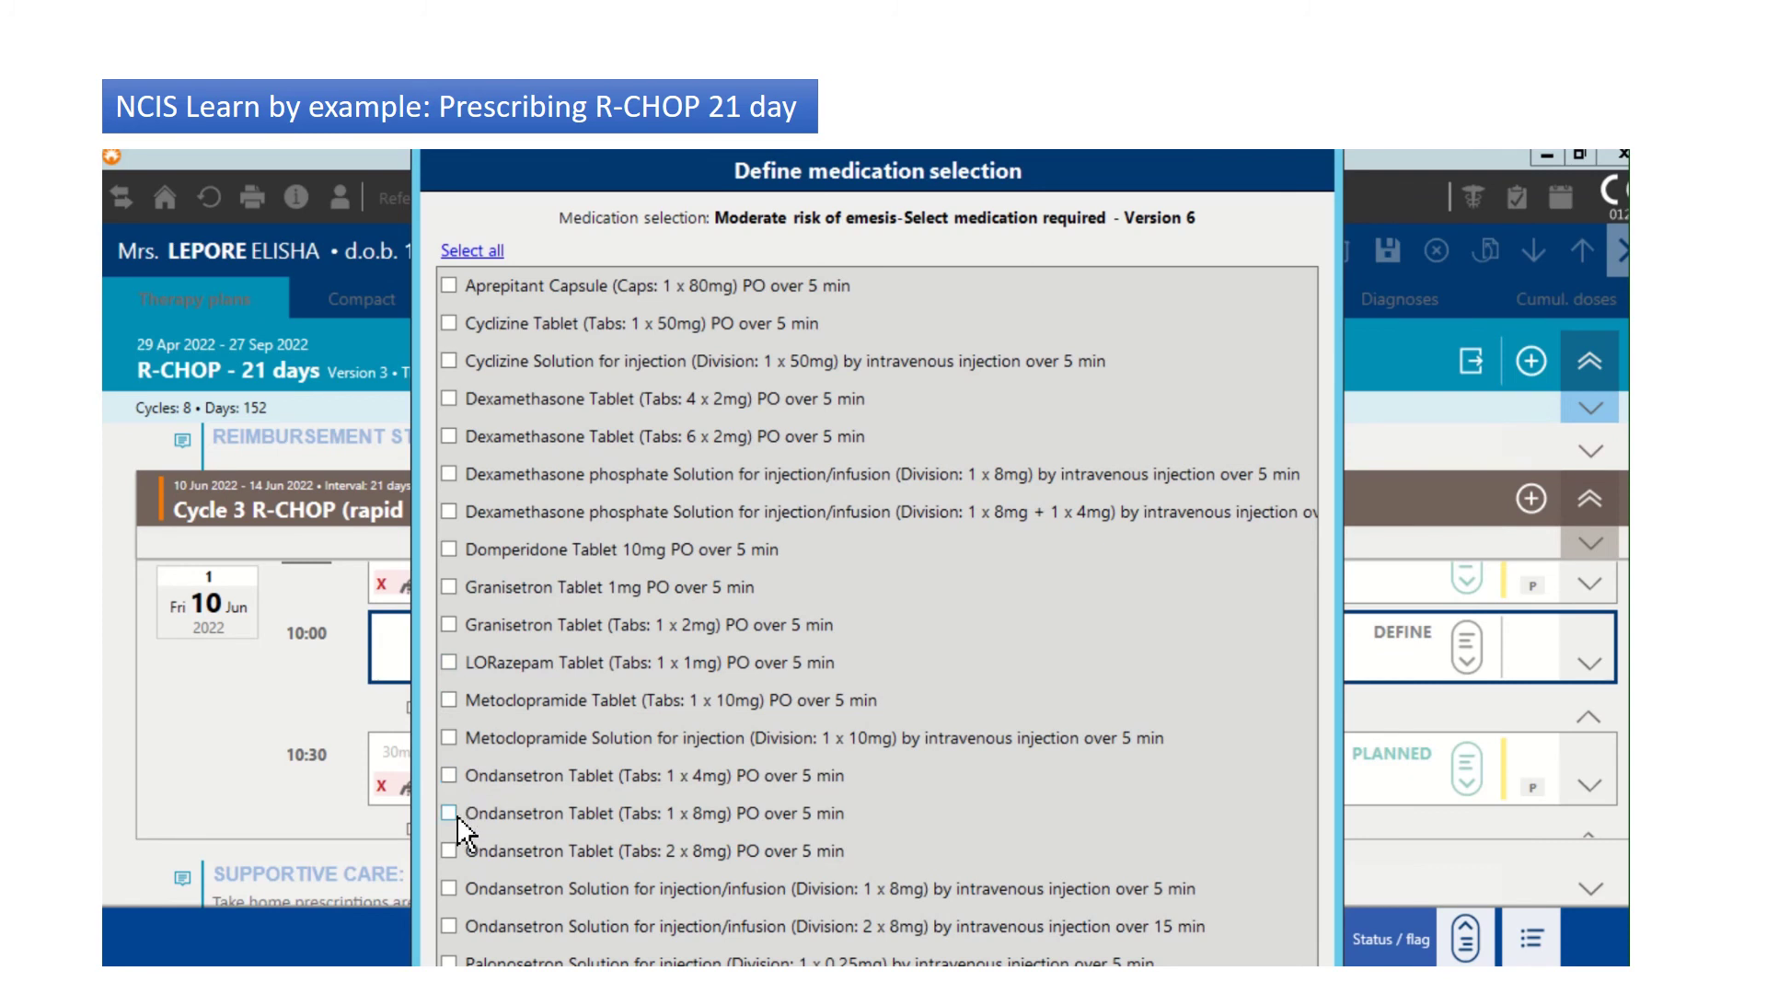
pyautogui.click(449, 814)
pyautogui.press('Return')
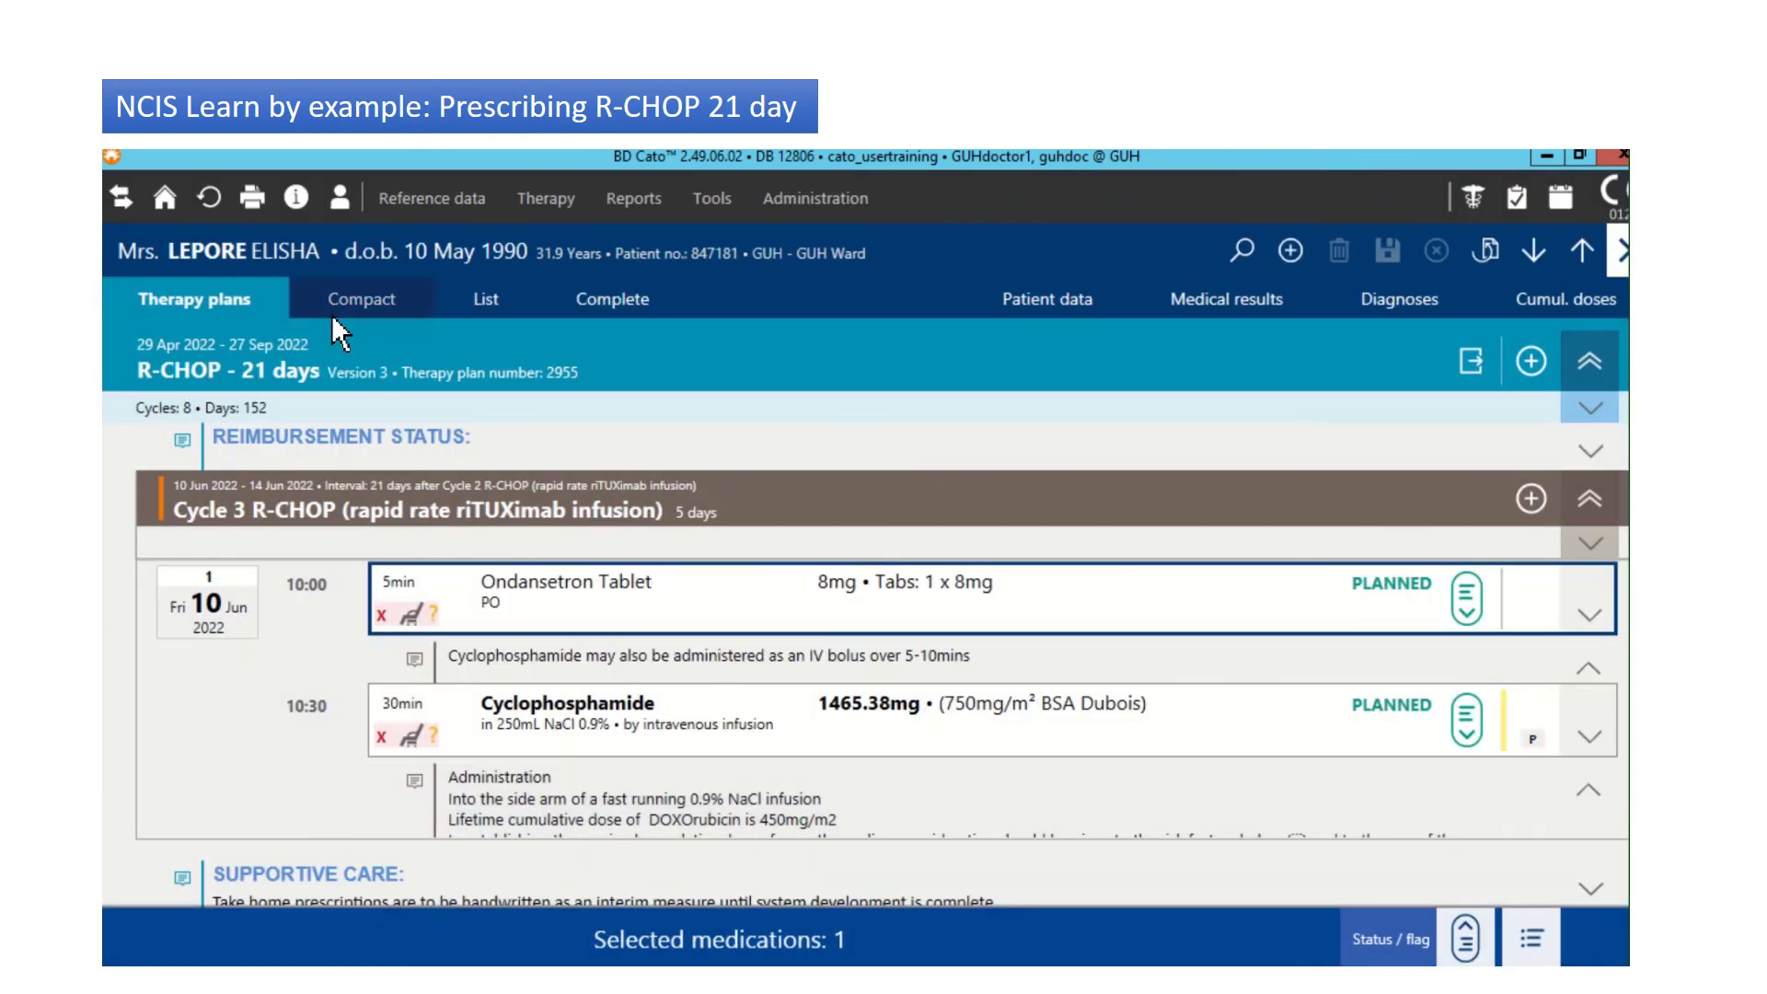
# Step: Show cycle 3 as a compact dose grid, then as a detailed list, and select prednisoLONE
pyautogui.click(348, 313)
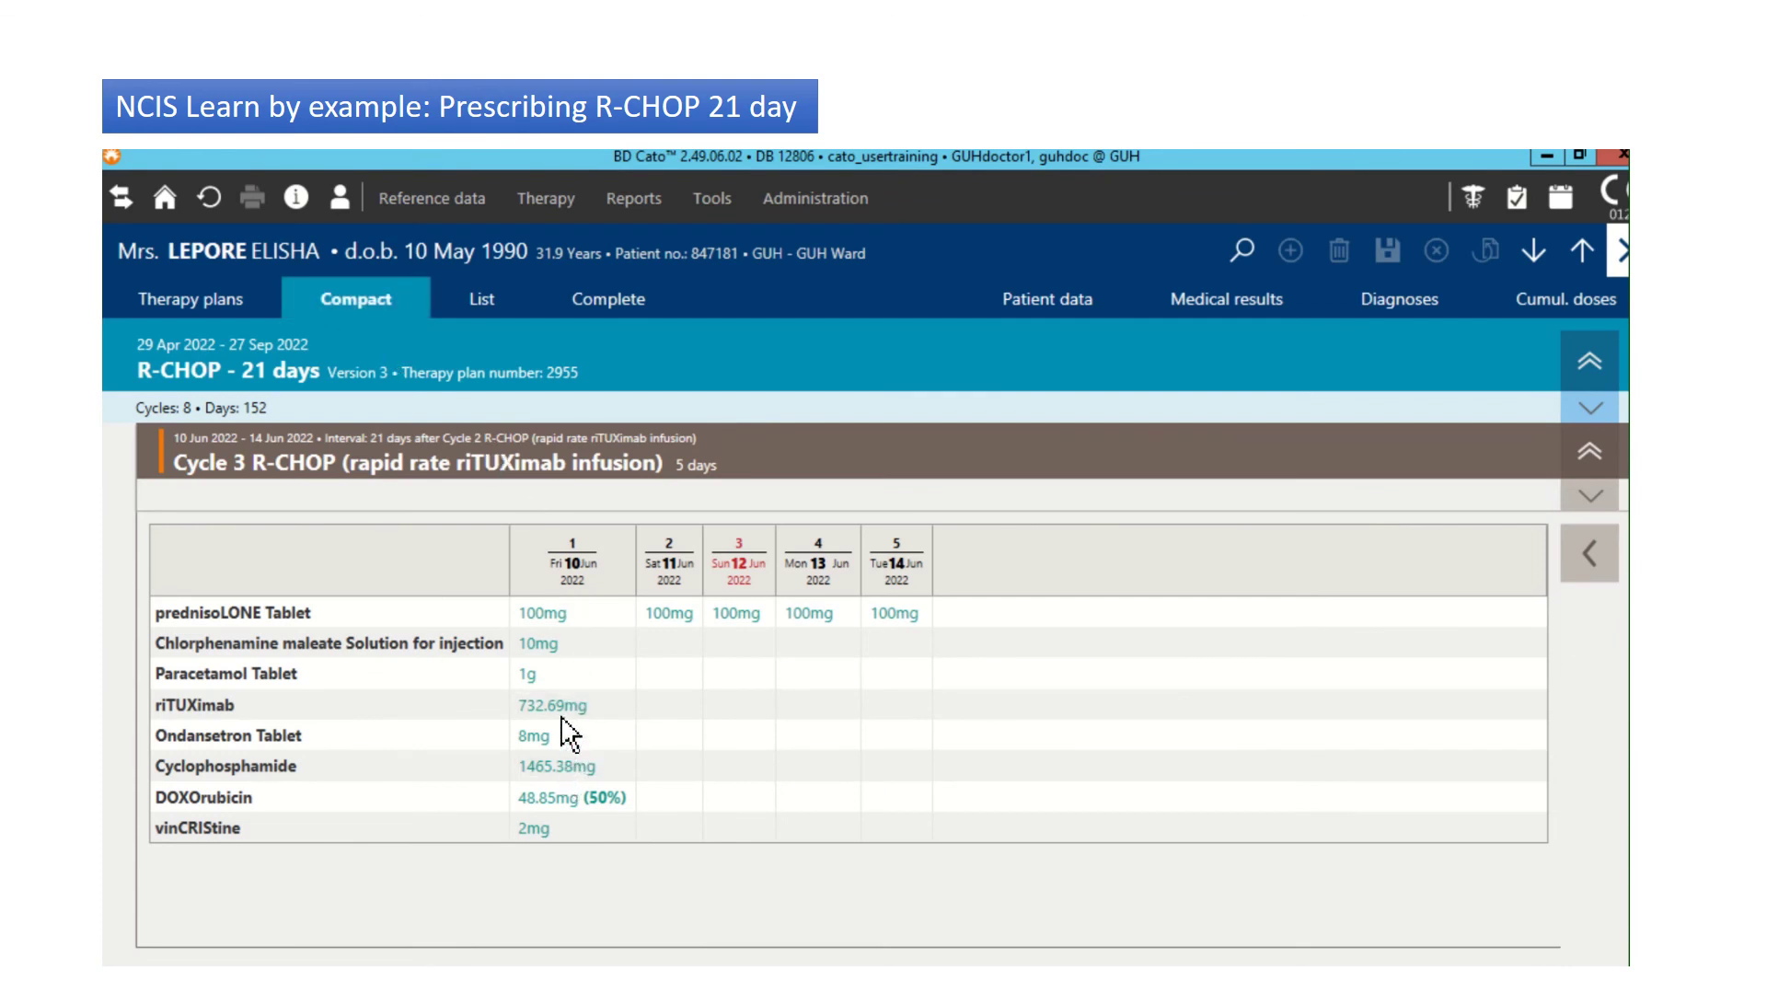
pyautogui.click(484, 303)
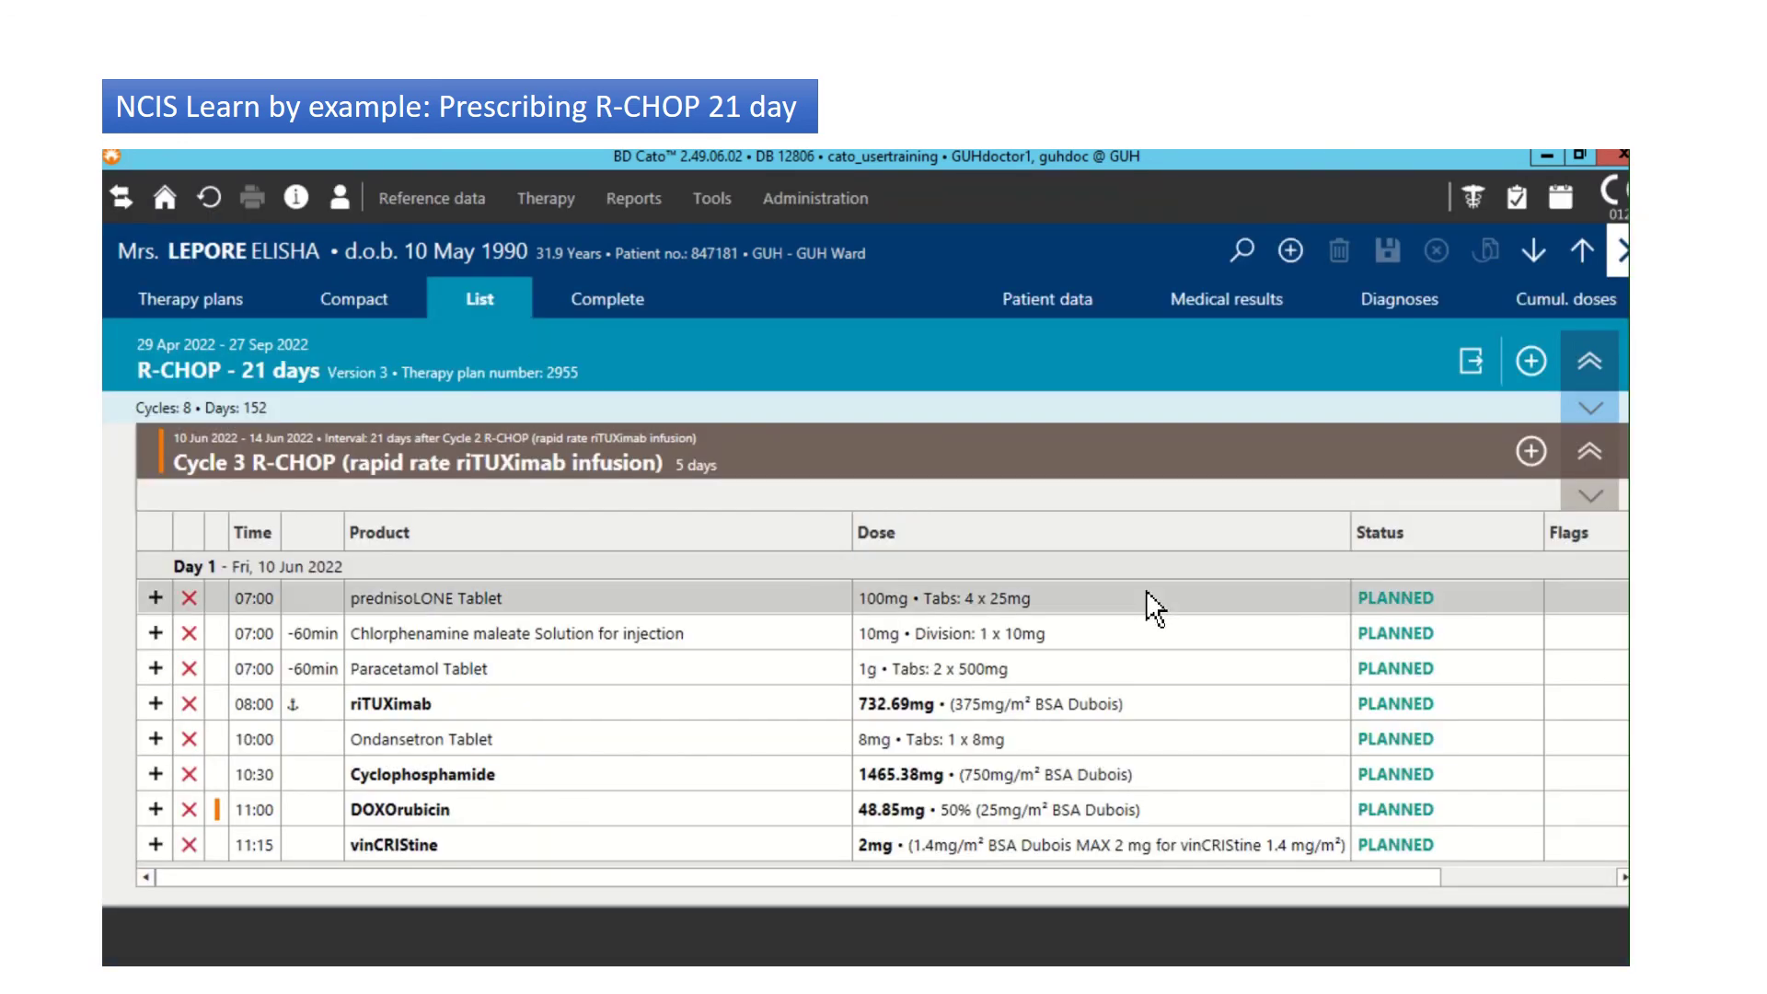
pyautogui.click(869, 599)
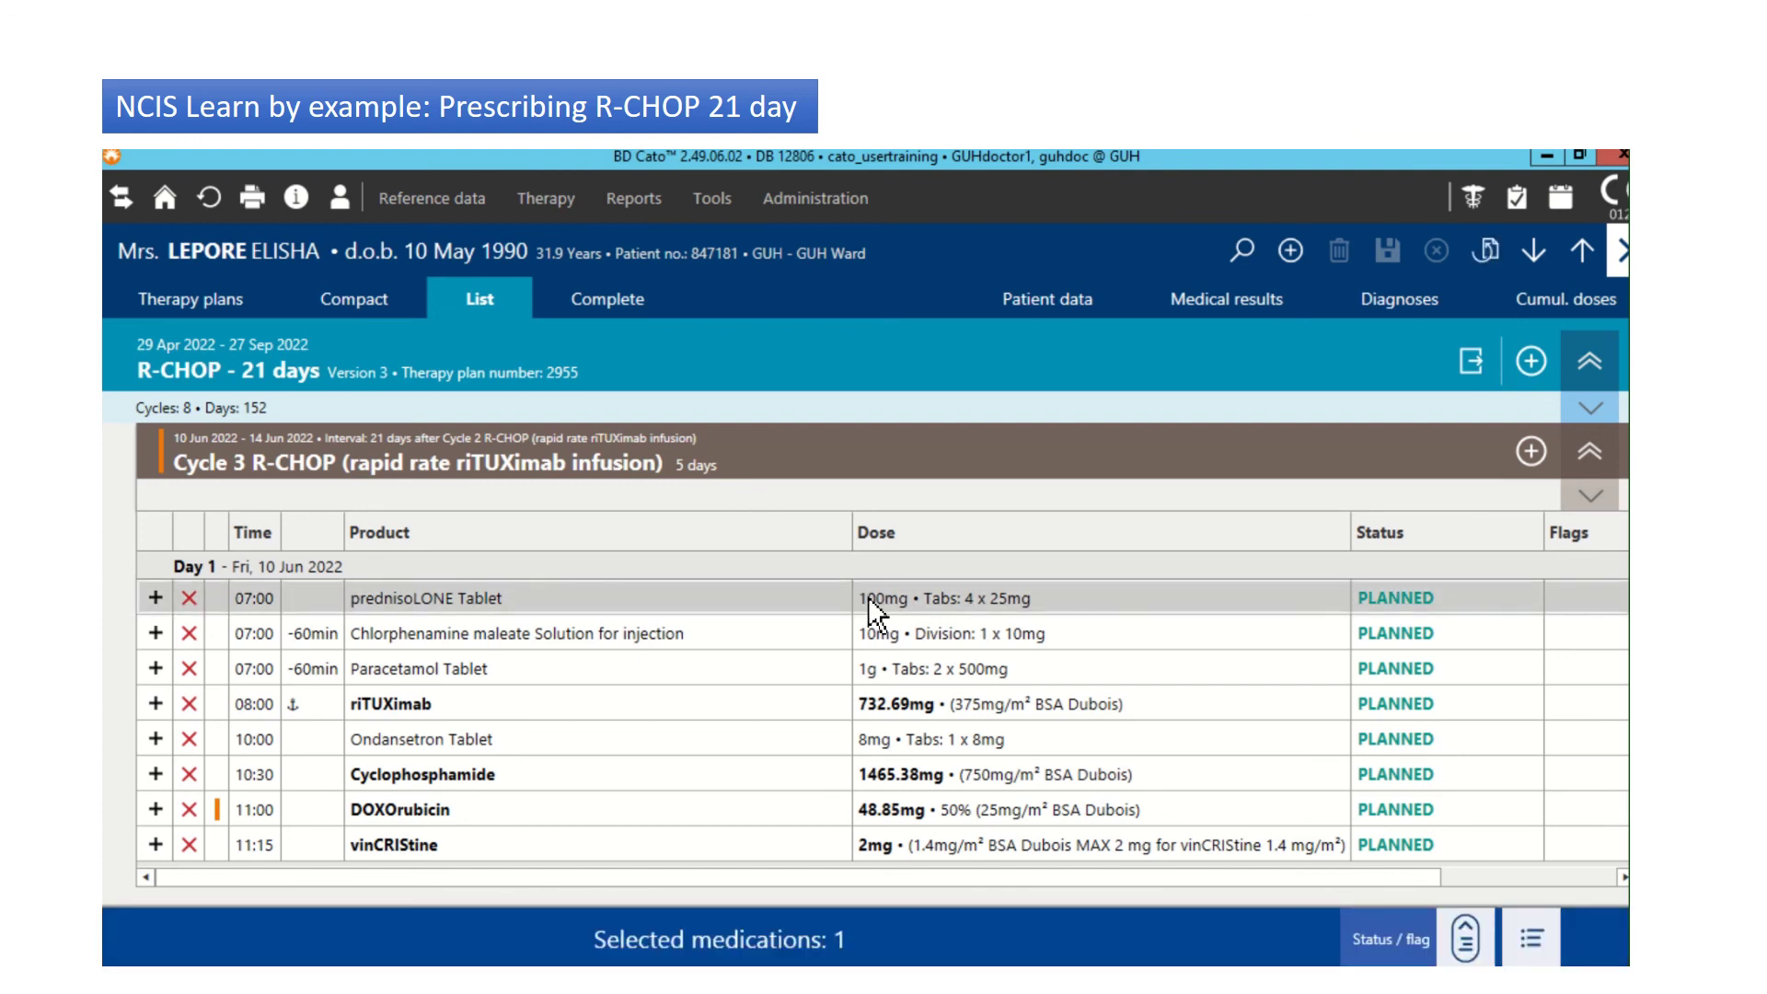
# Step: Mark all twelve cycle 3 medications PHYSICIAN-VERIFIED, reducing Cyclophosphamide to 75% (1099.03mg)
pyautogui.hotkey('ctrl', 'a')
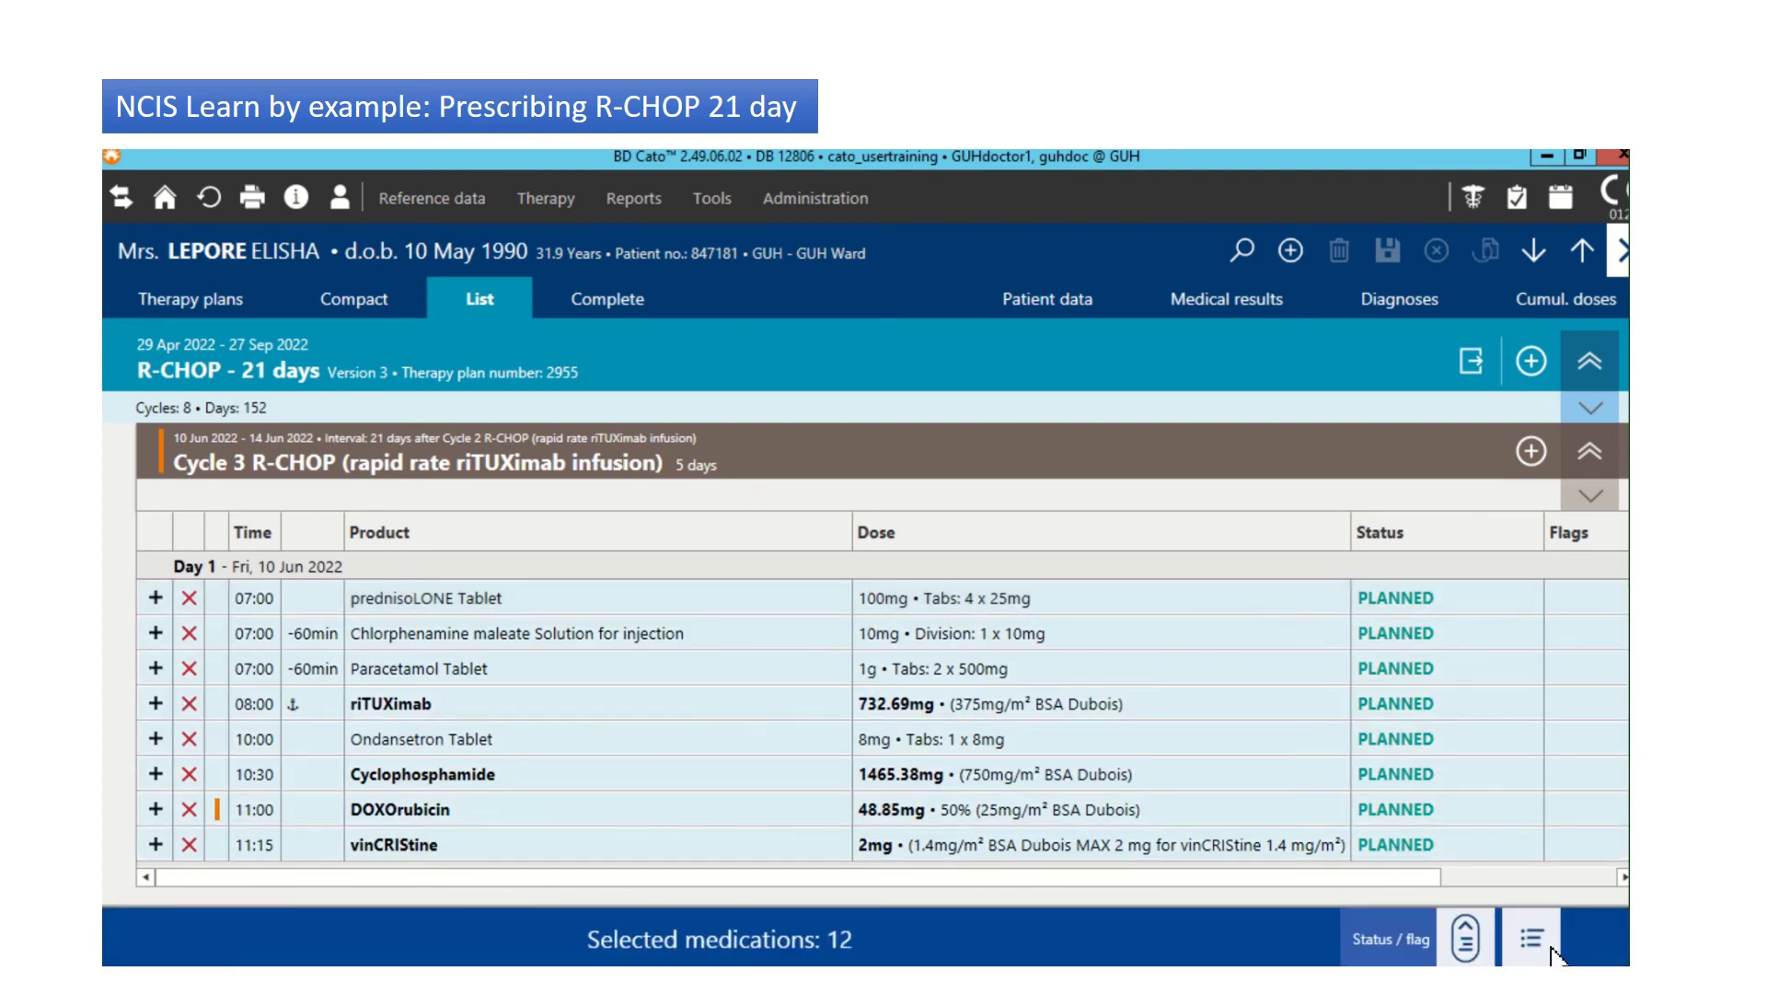
pyautogui.click(1478, 951)
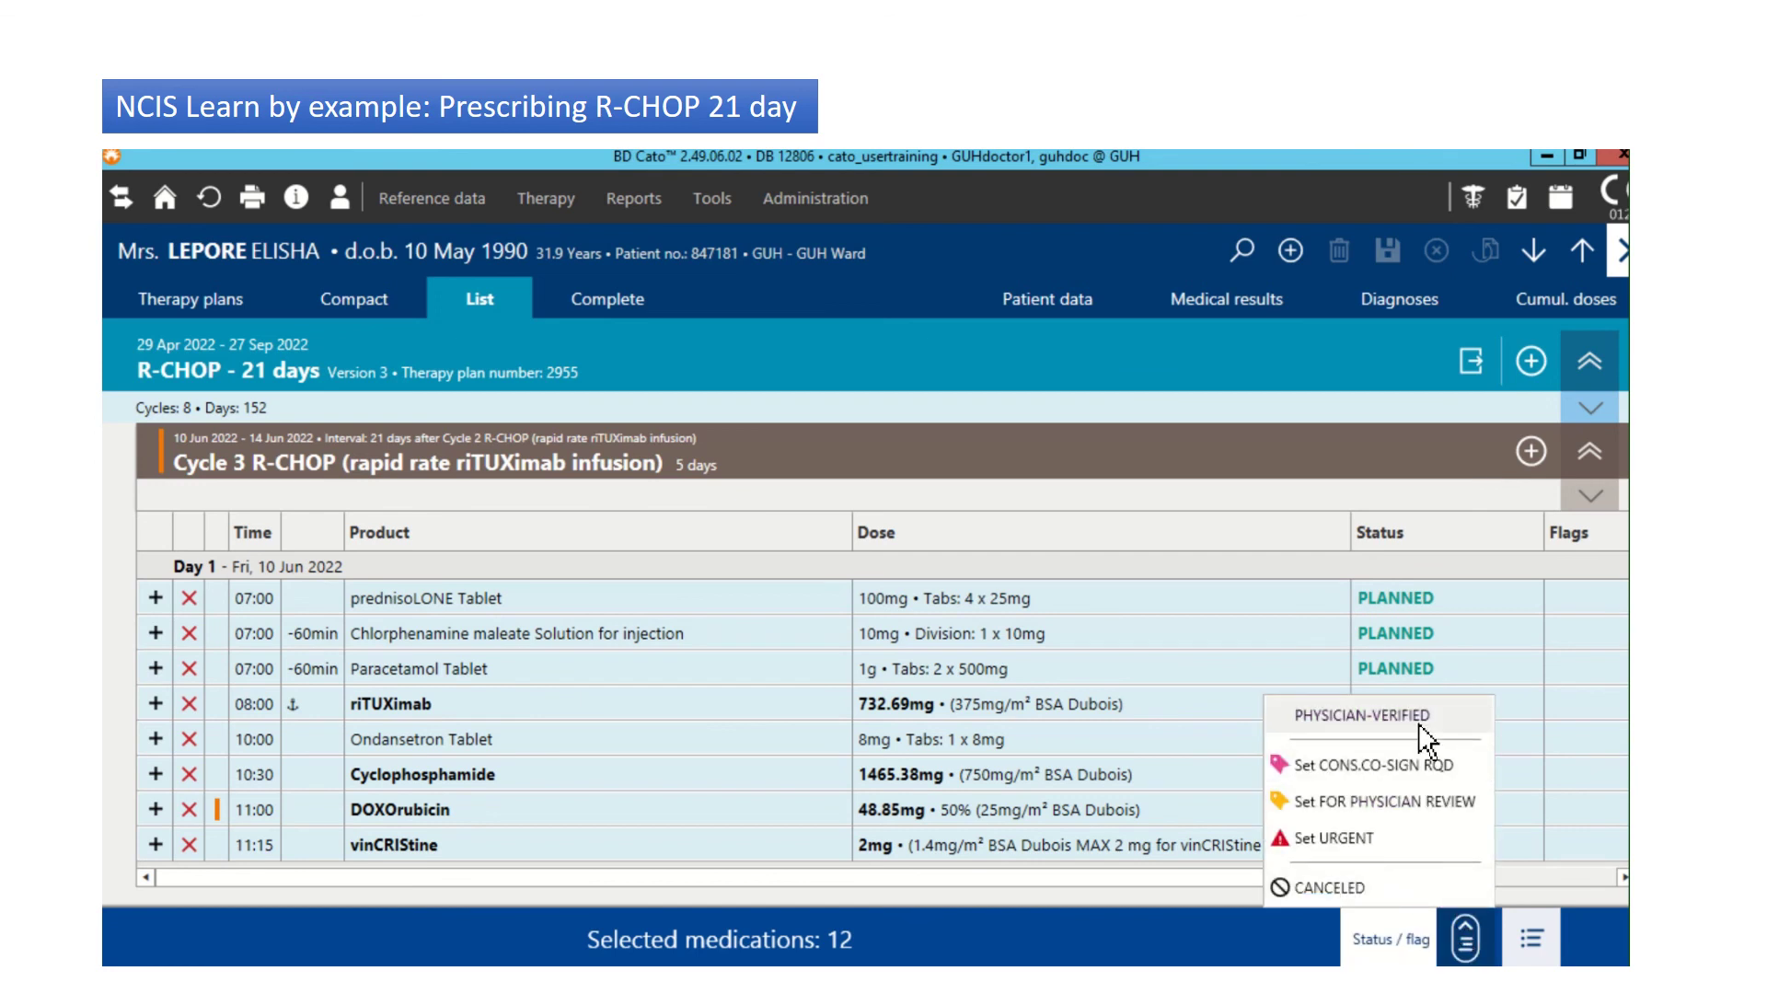
pyautogui.click(1419, 718)
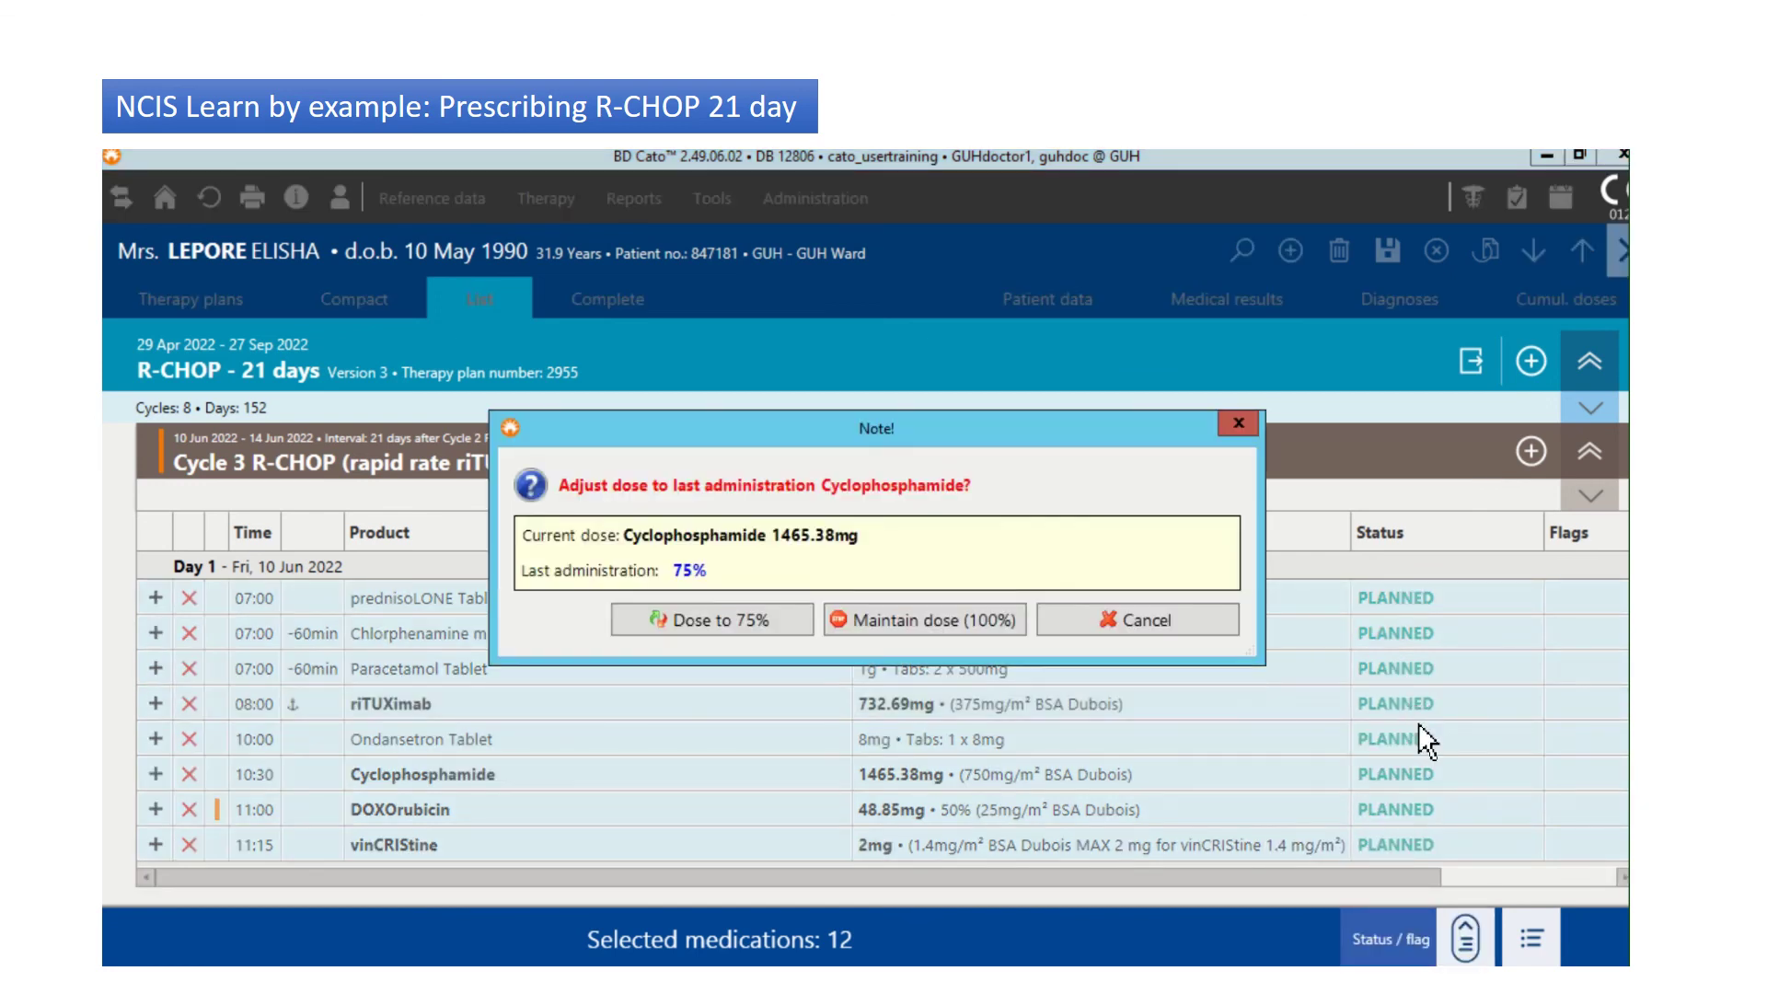
pyautogui.click(692, 617)
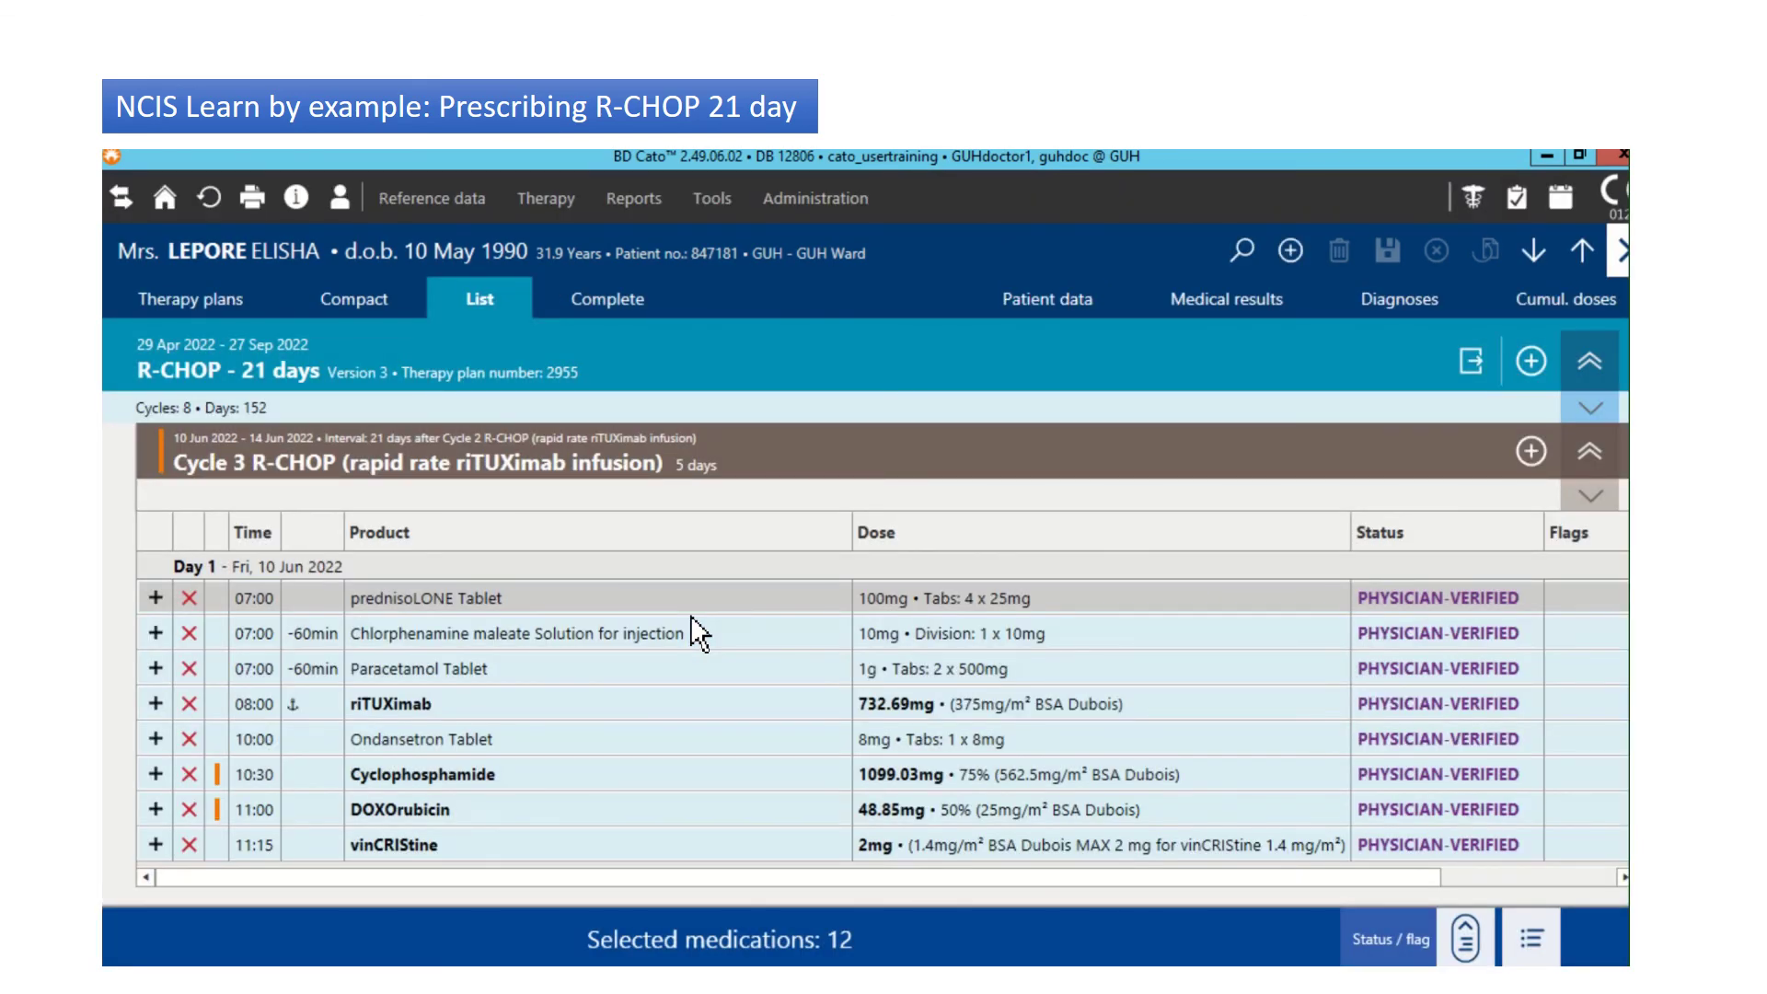
# Step: Filter the medication list to the consultant's cost center, listing 8 Main Meds Due Today for 28/04/2022
pyautogui.click(1531, 196)
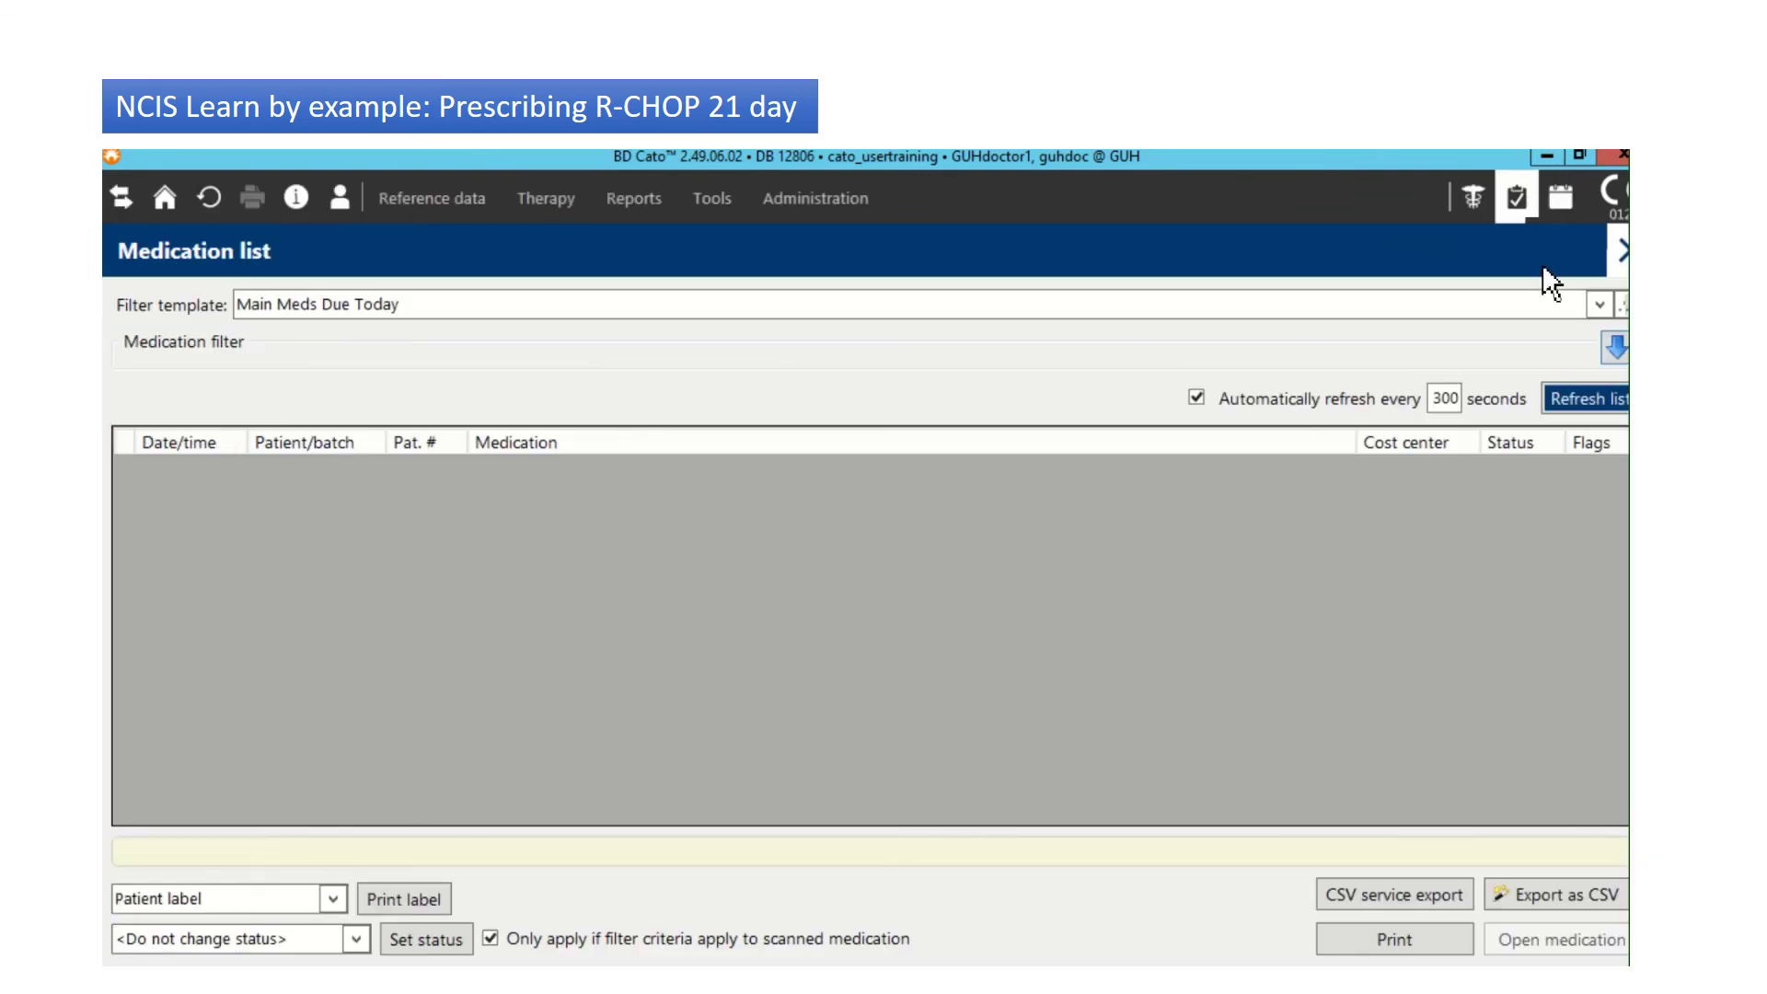
pyautogui.click(1620, 359)
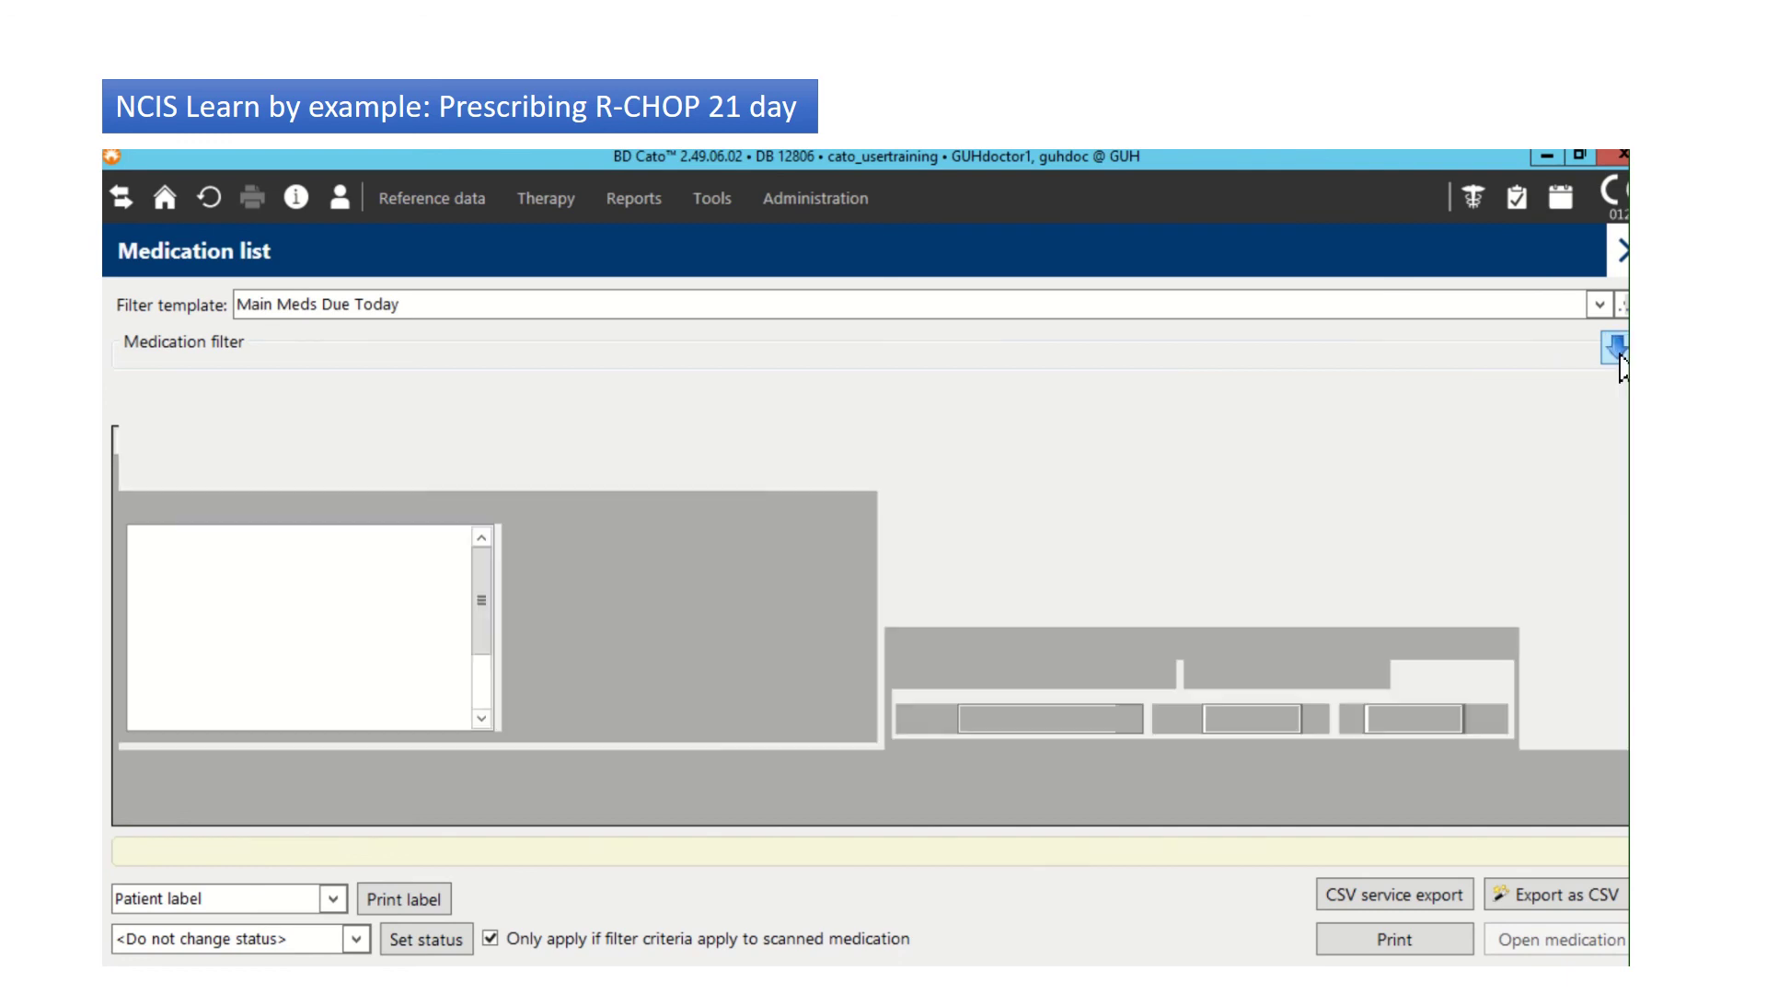
pyautogui.click(413, 462)
pyautogui.write('haya')
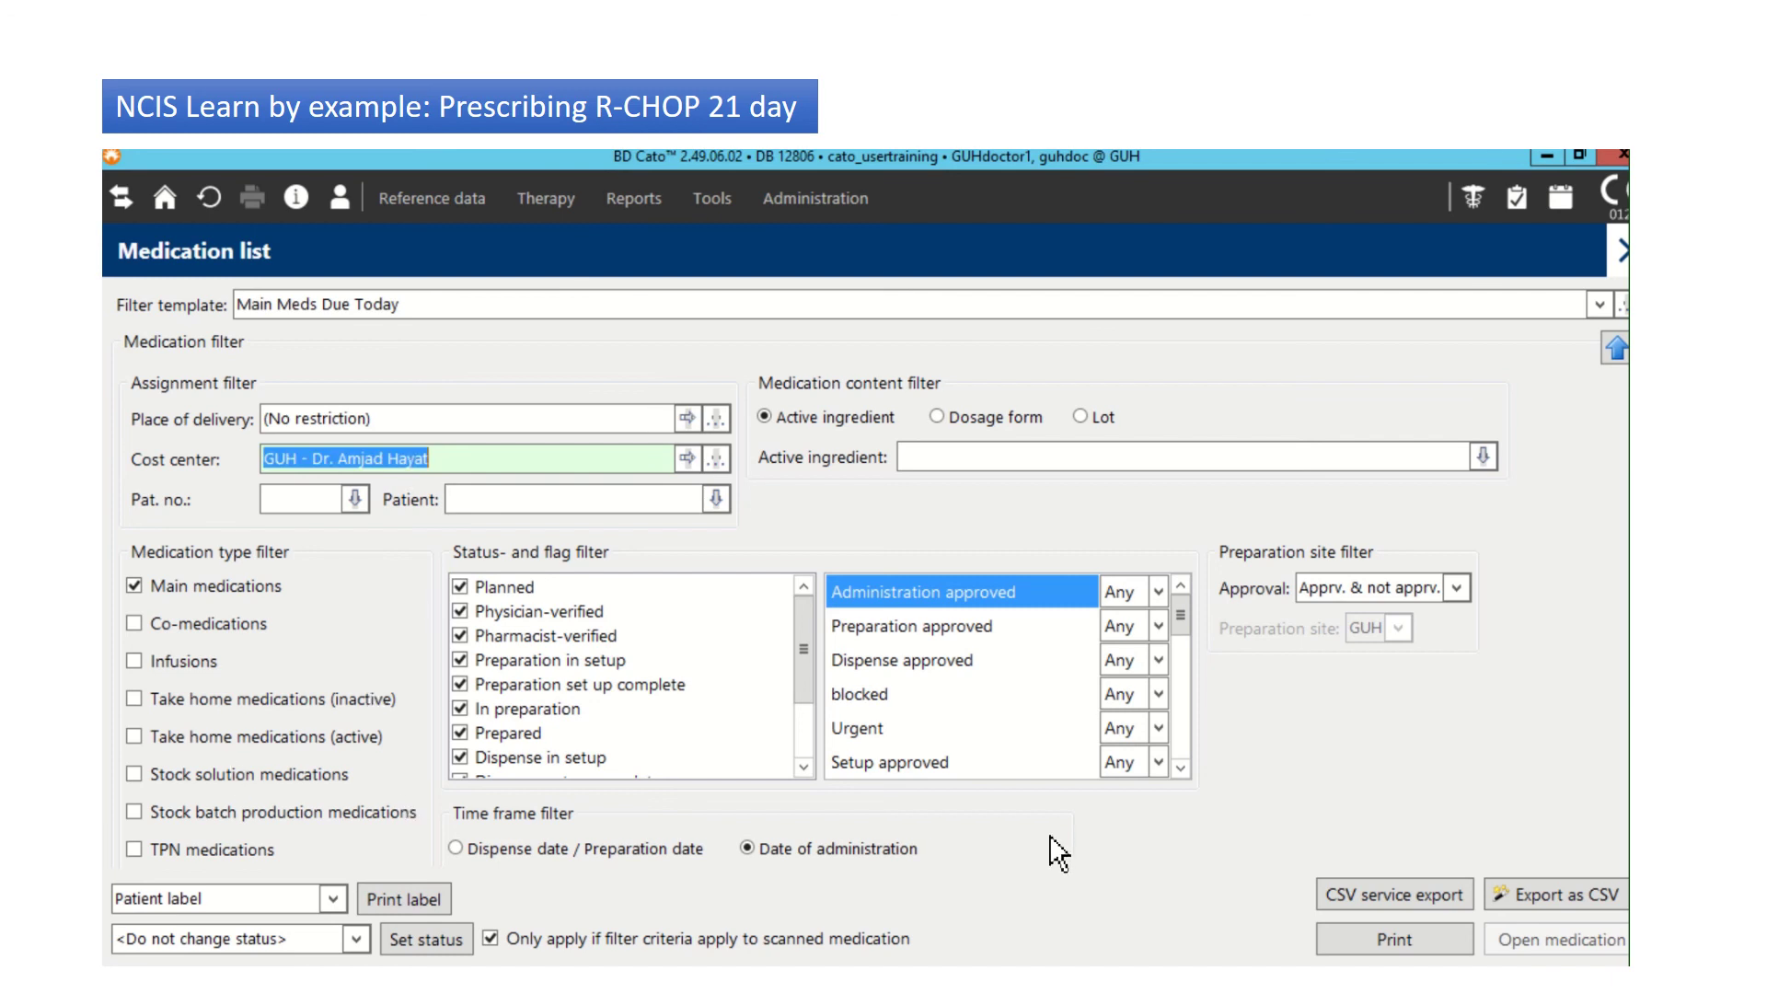
pyautogui.click(1617, 350)
pyautogui.click(1591, 398)
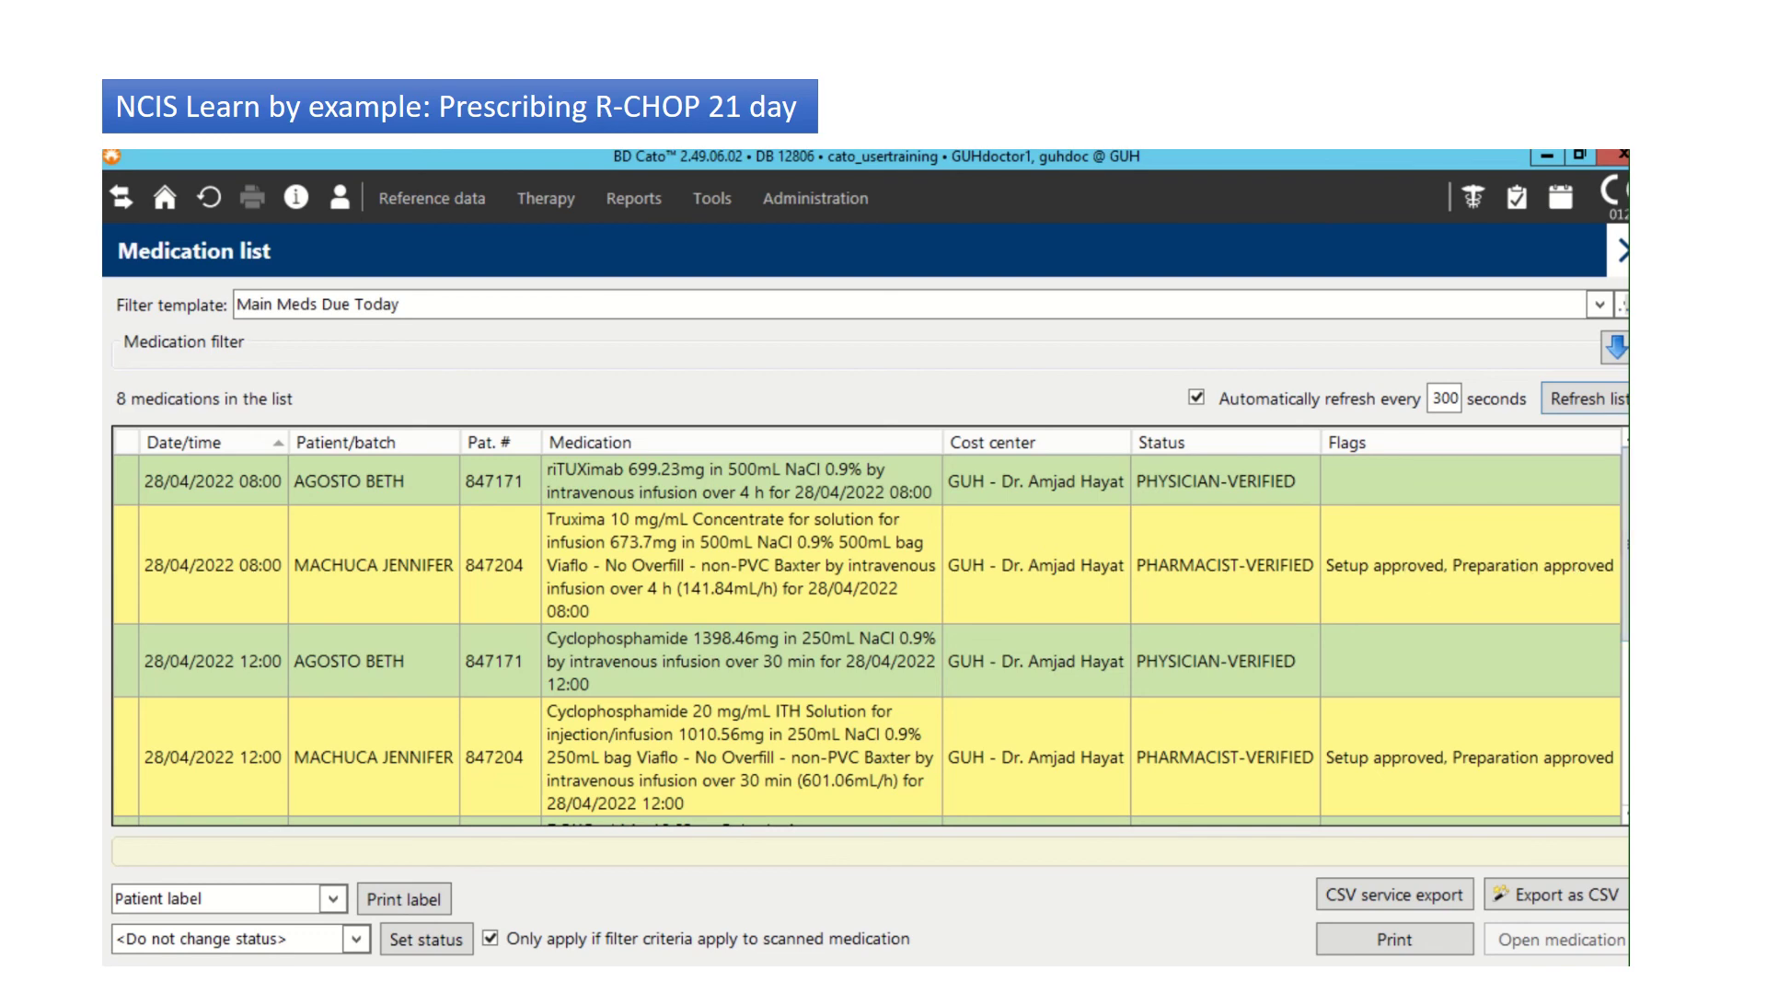
pyautogui.scroll(-5, 871, 635)
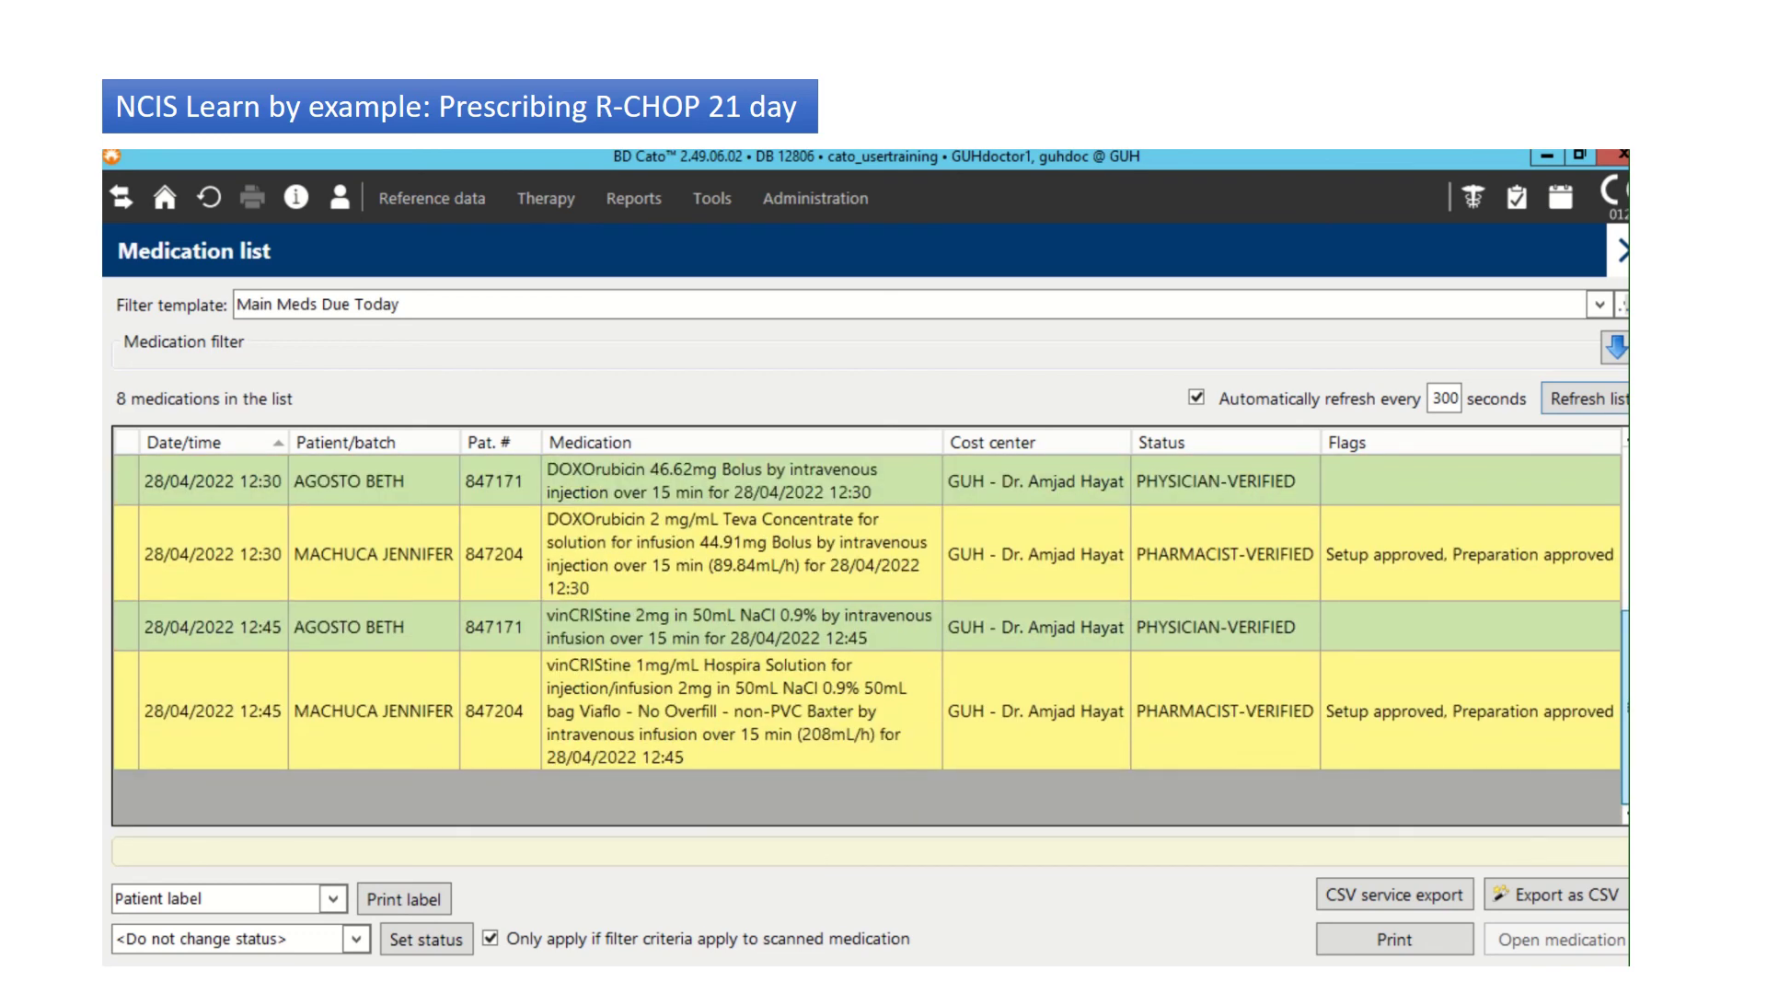
pyautogui.scroll(5, 871, 641)
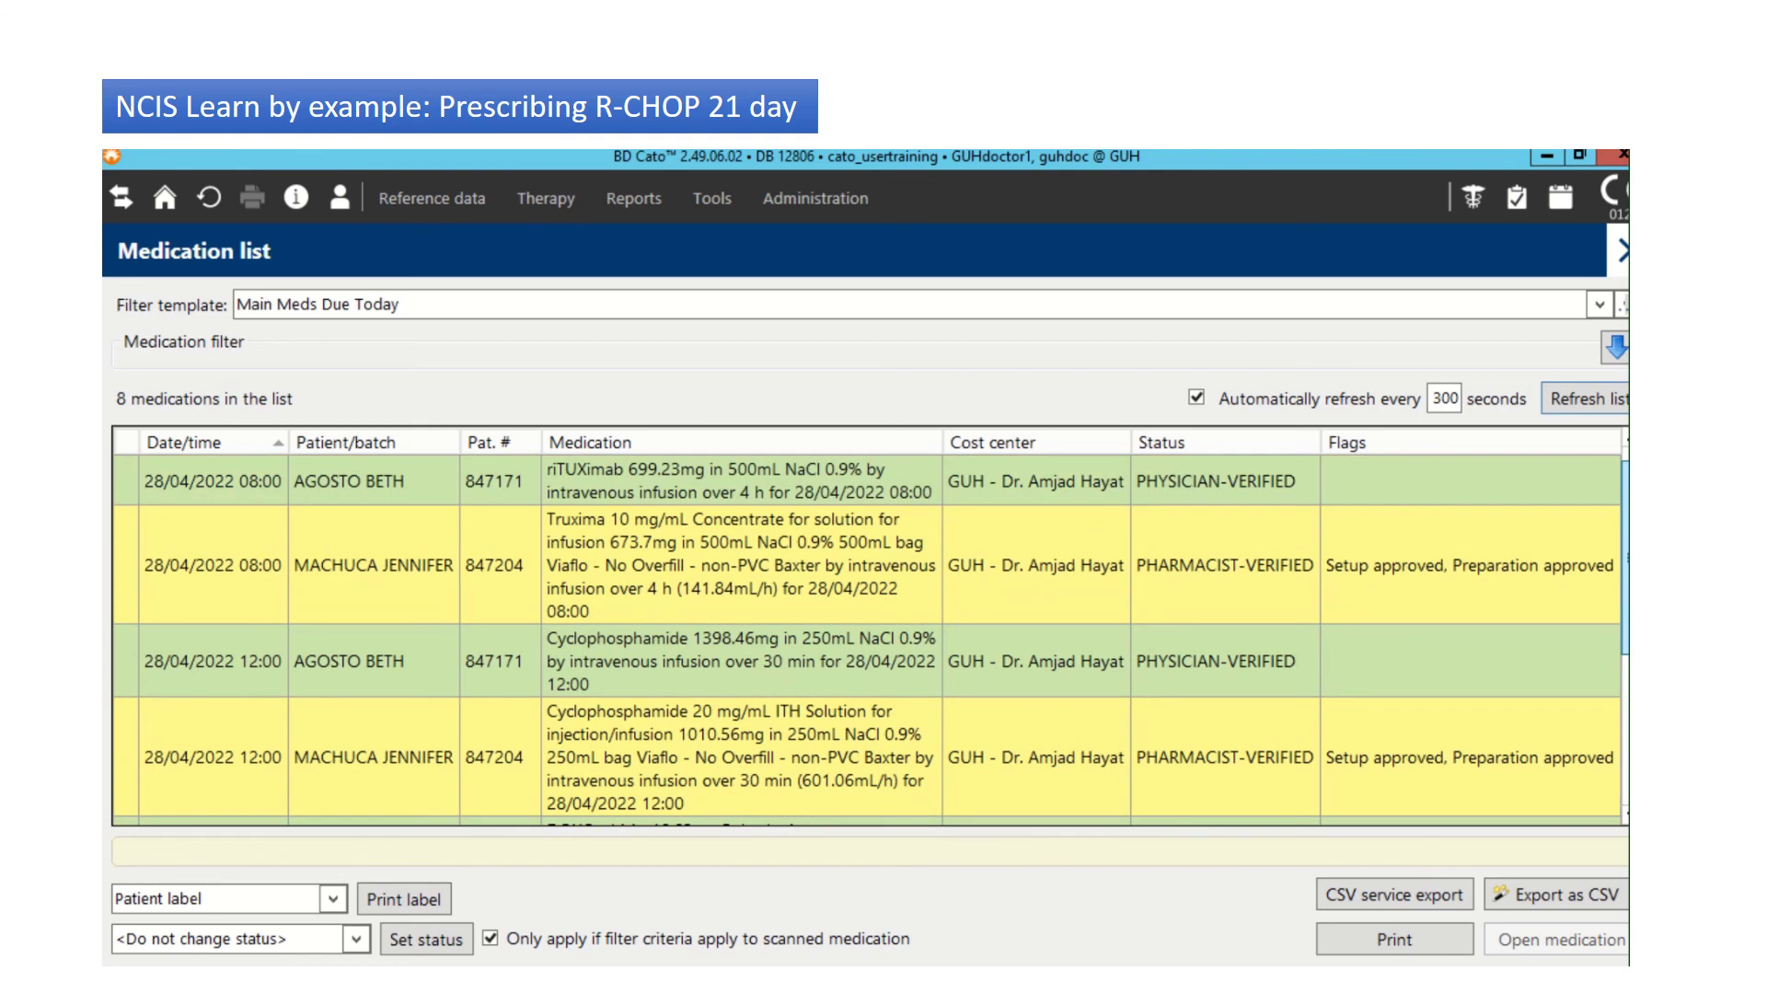
pyautogui.scroll(-5, 871, 640)
pyautogui.scroll(5, 871, 642)
# Step: Clear the riTUXimab 699.23mg entry's administration approval, then set it approved again
pyautogui.click(826, 489)
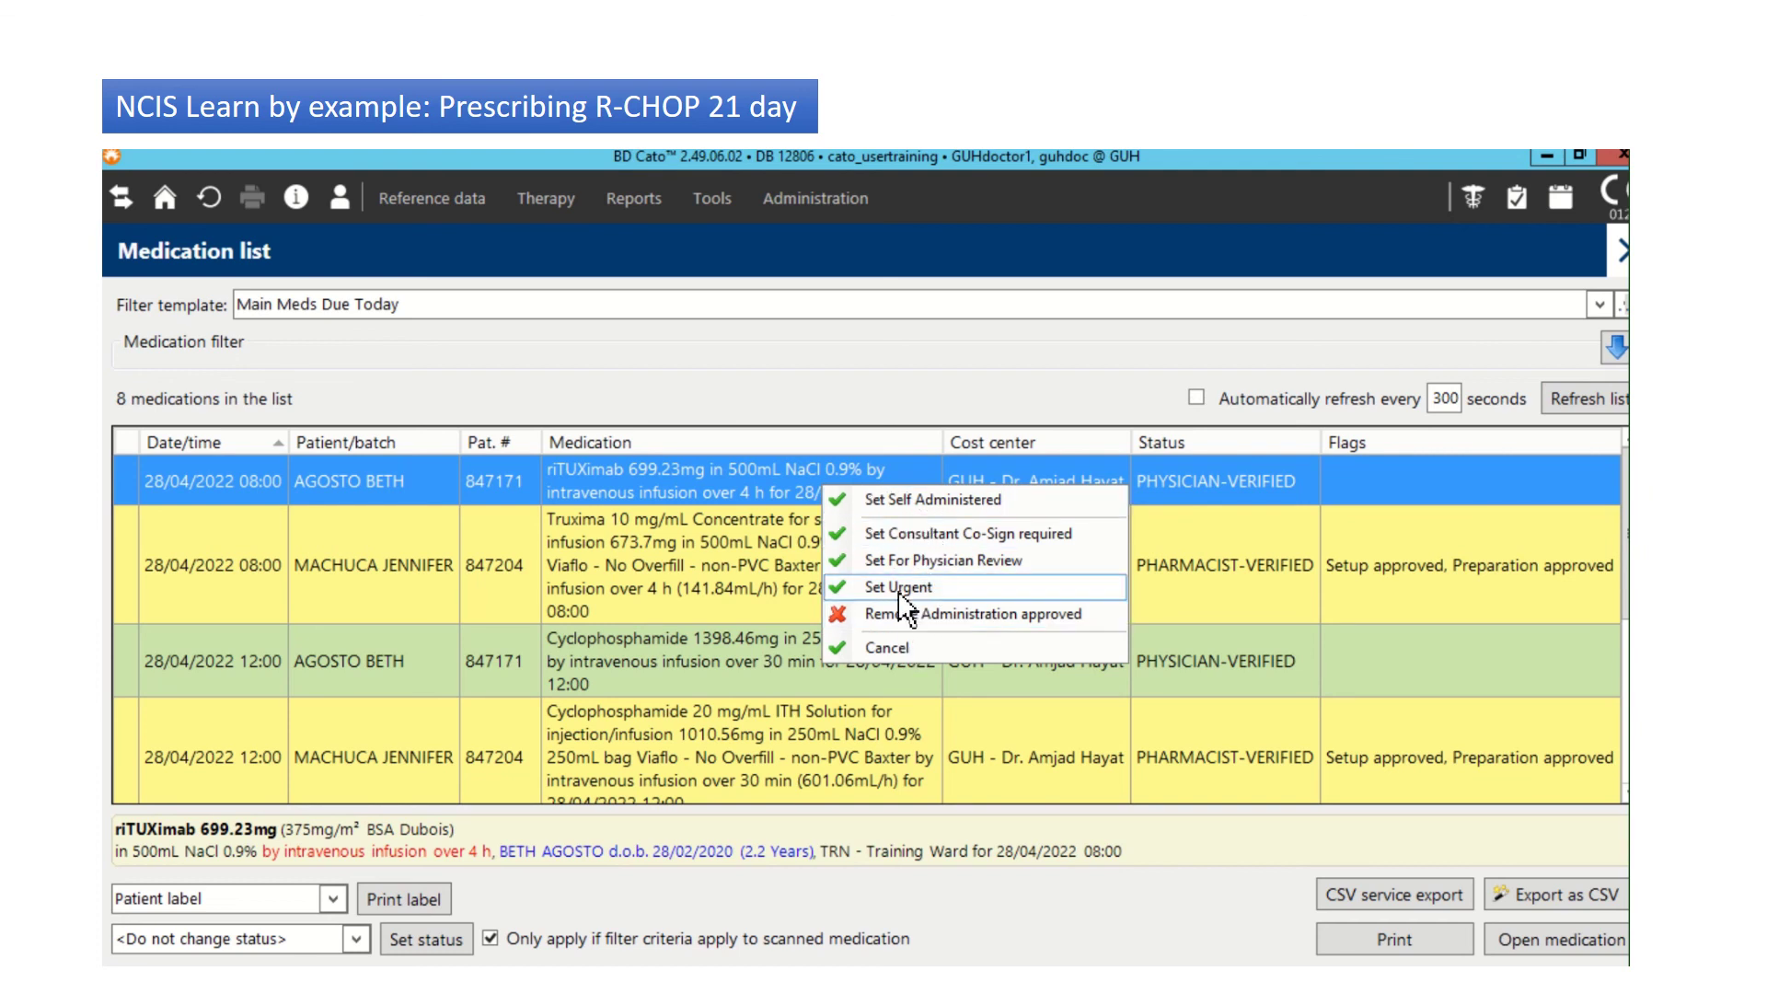
pyautogui.click(900, 622)
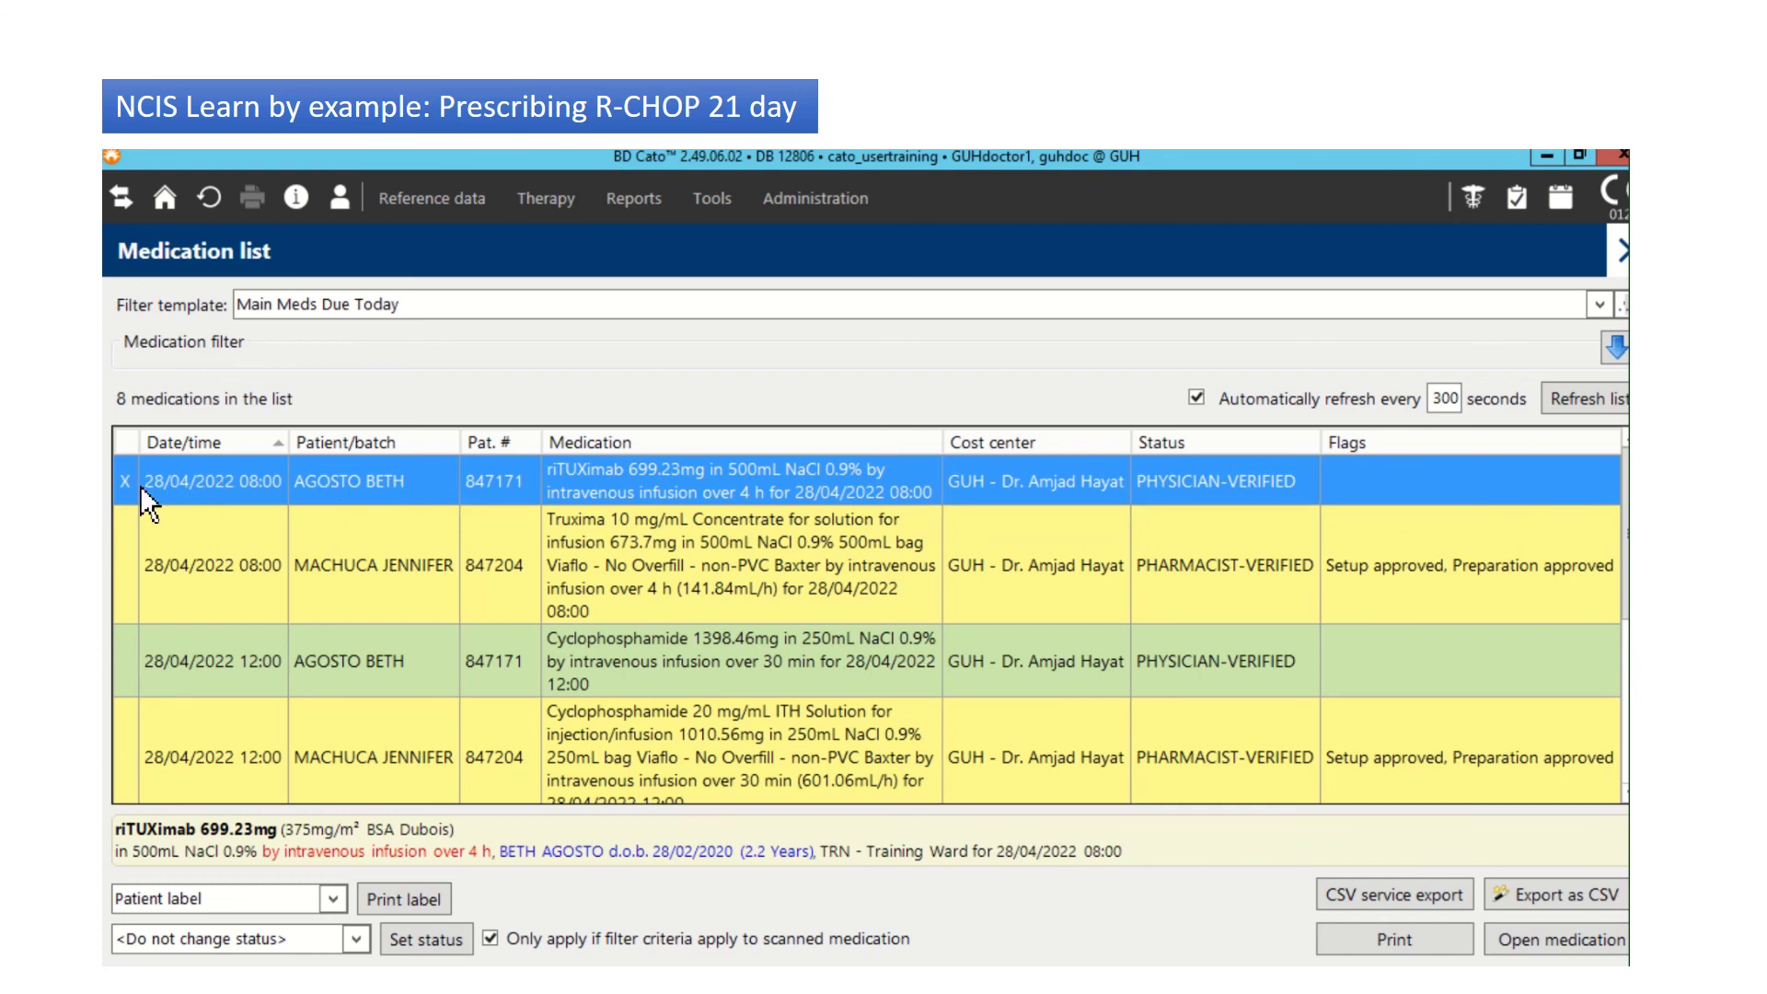
pyautogui.click(543, 612)
pyautogui.click(715, 475)
pyautogui.rightClick(717, 476)
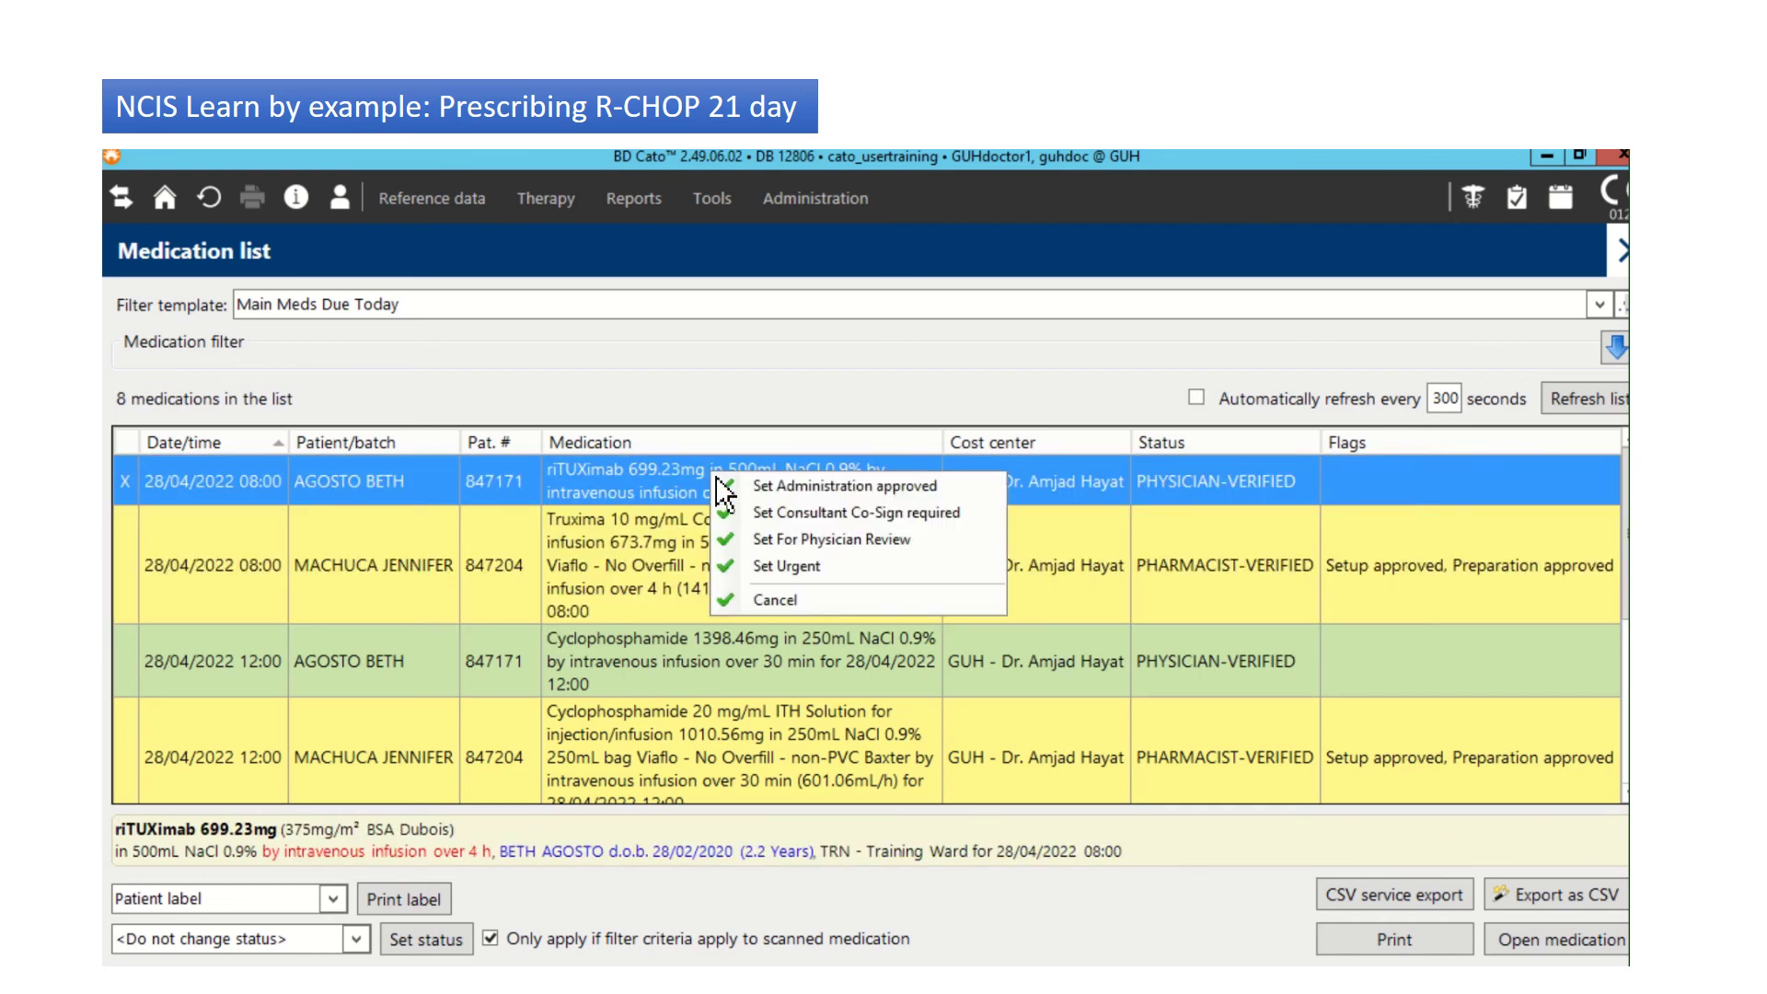
pyautogui.click(854, 497)
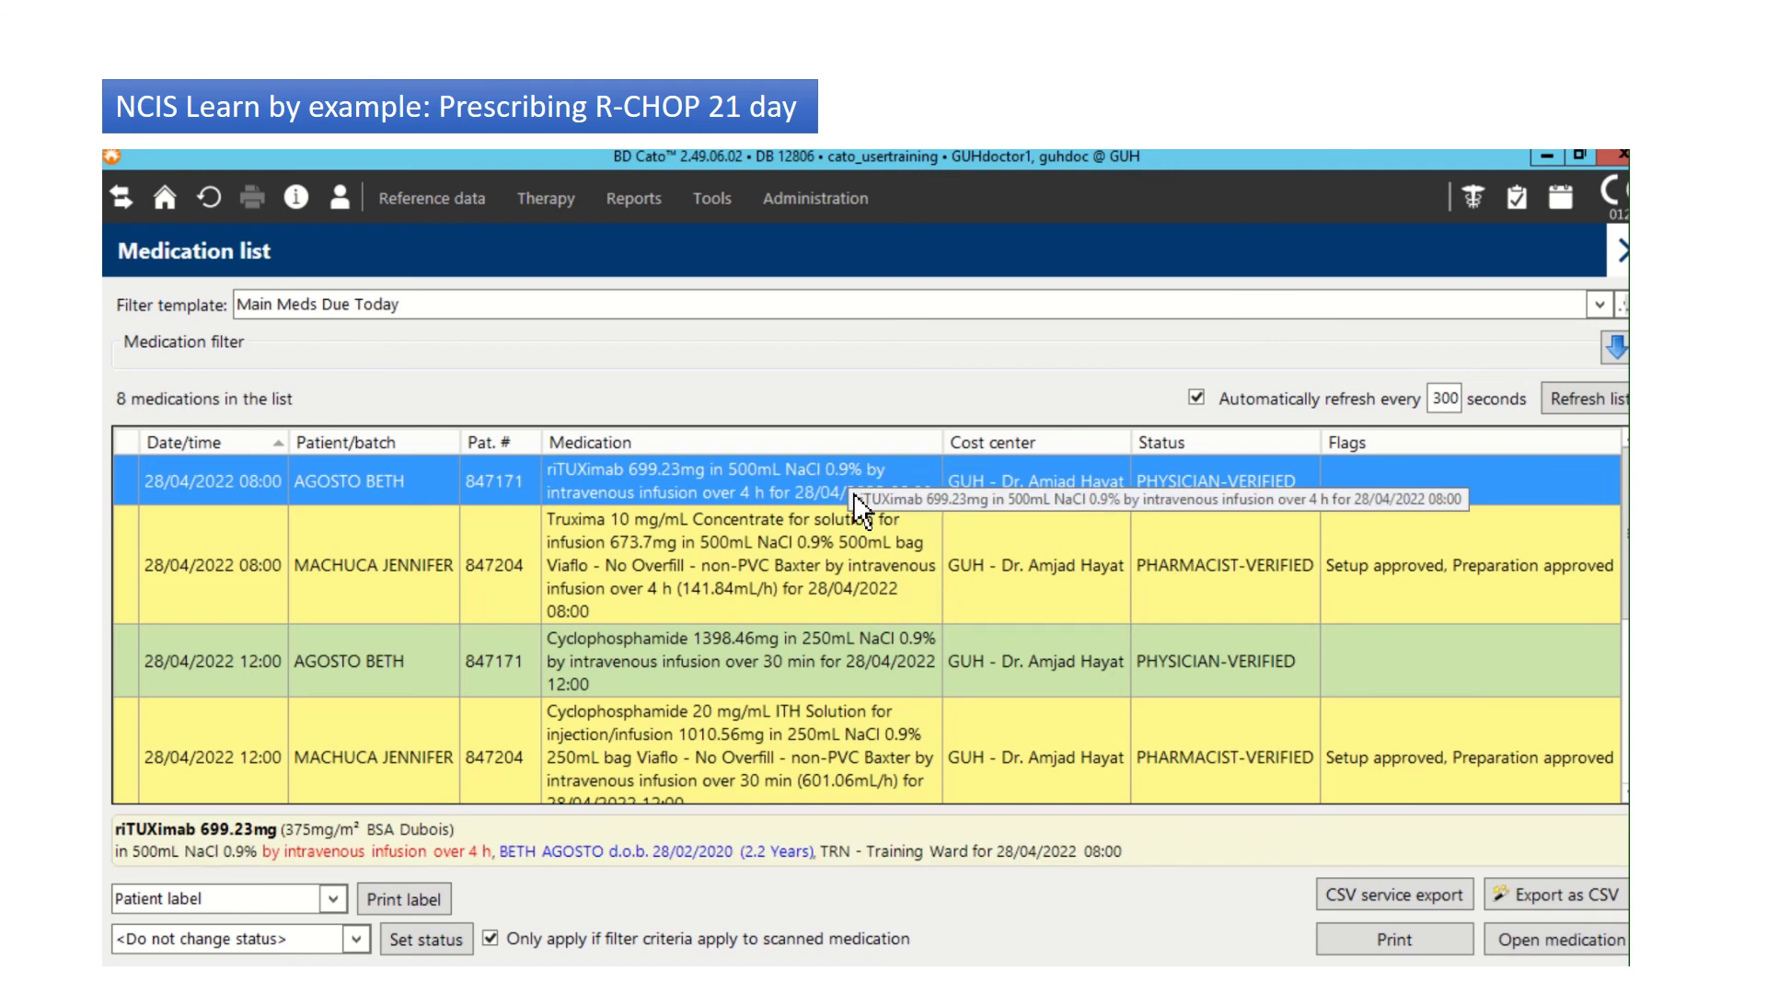
# Step: Remove and reapply riTUXimab's approval, leaving the 08:00 entry flagged X and PHYSICIAN-VERIFIED
pyautogui.rightClick(707, 501)
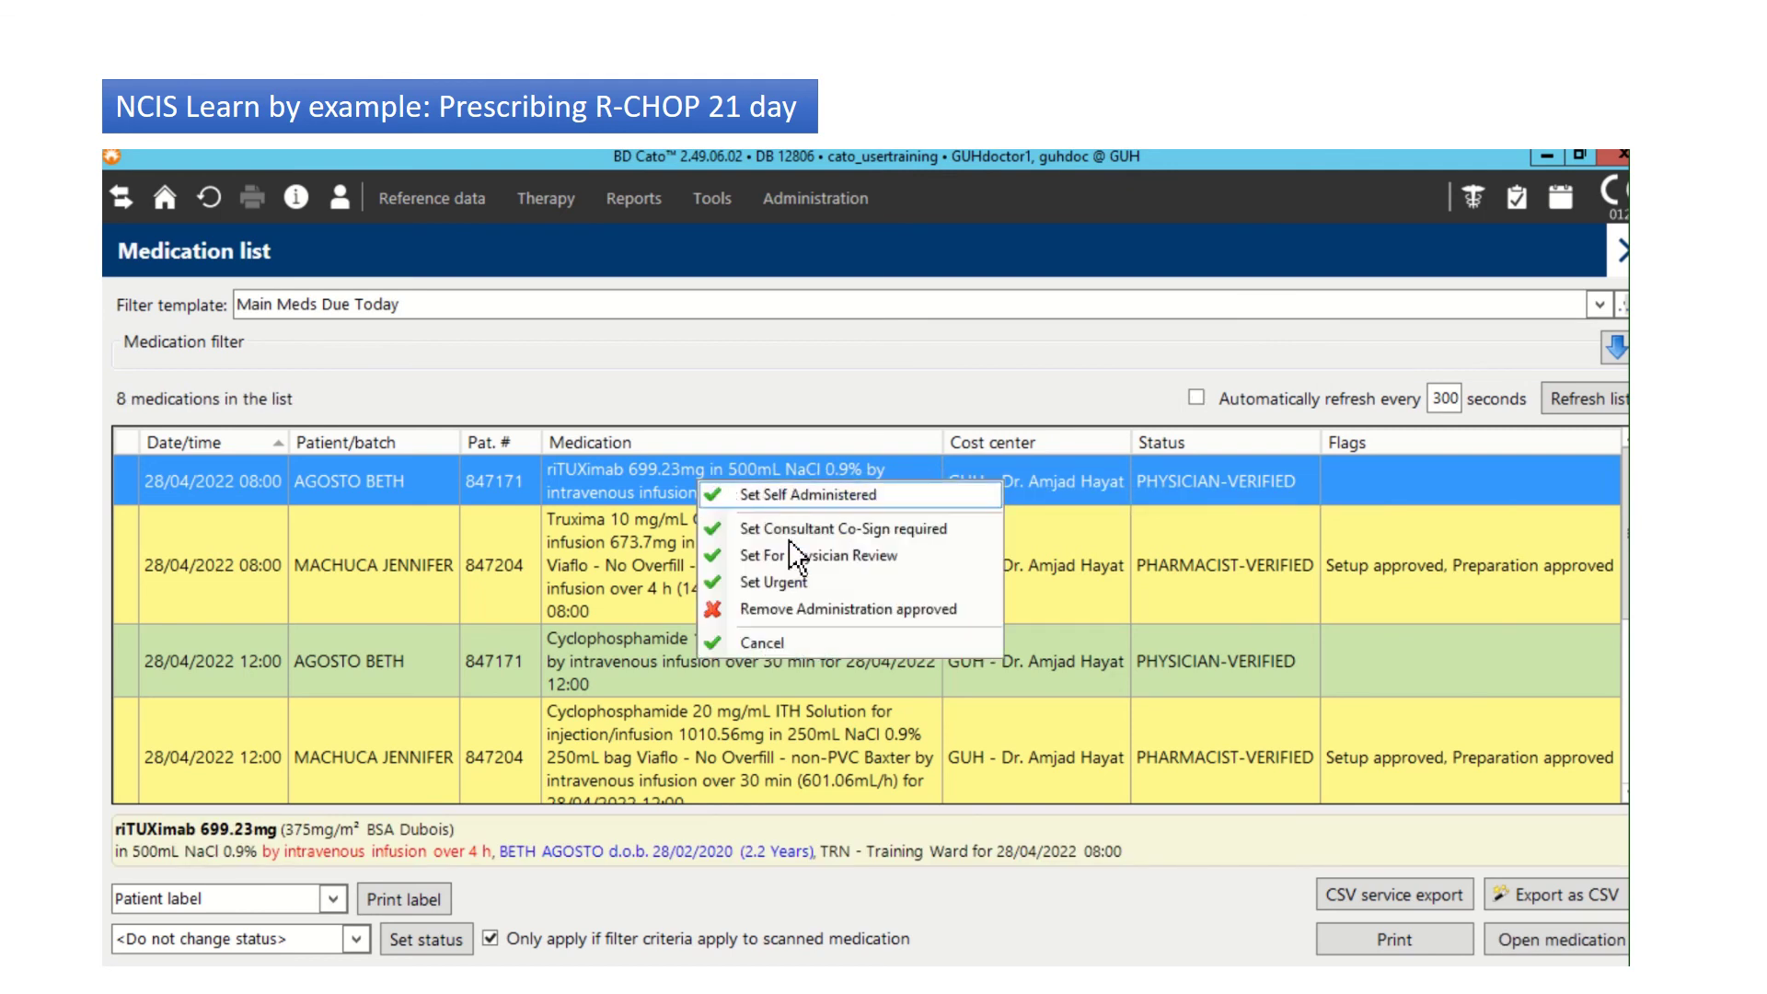
pyautogui.click(790, 606)
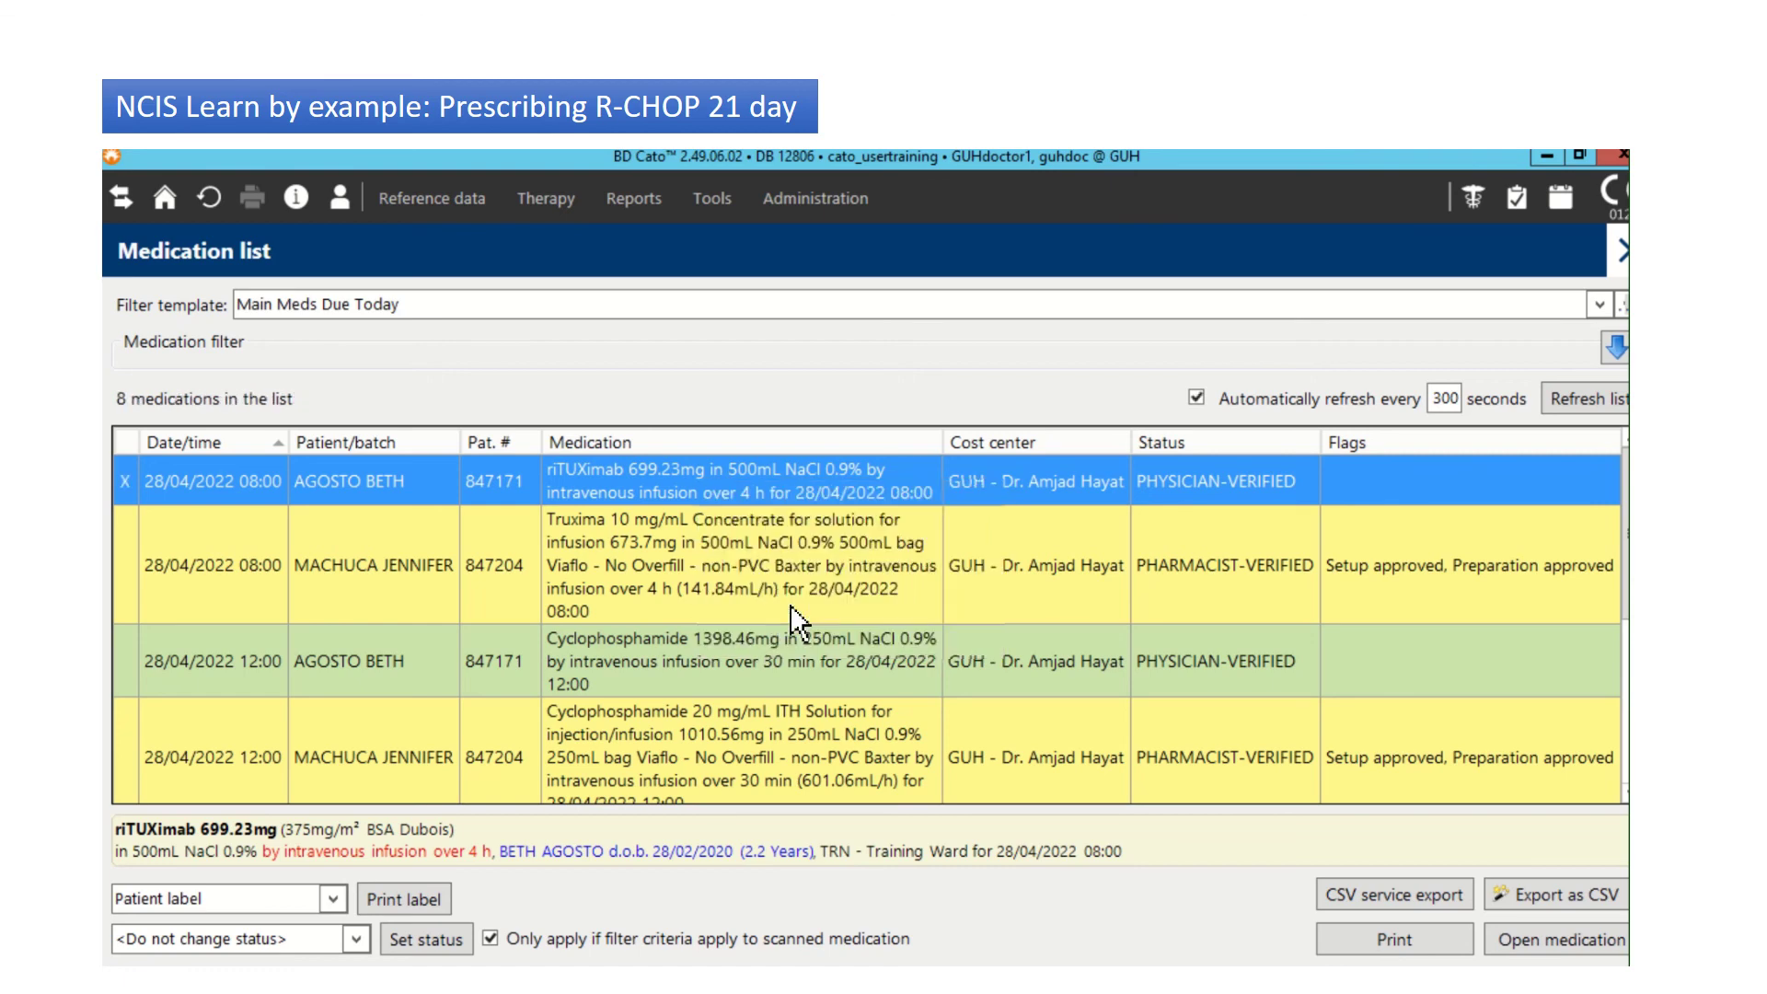
pyautogui.click(704, 538)
pyautogui.click(693, 477)
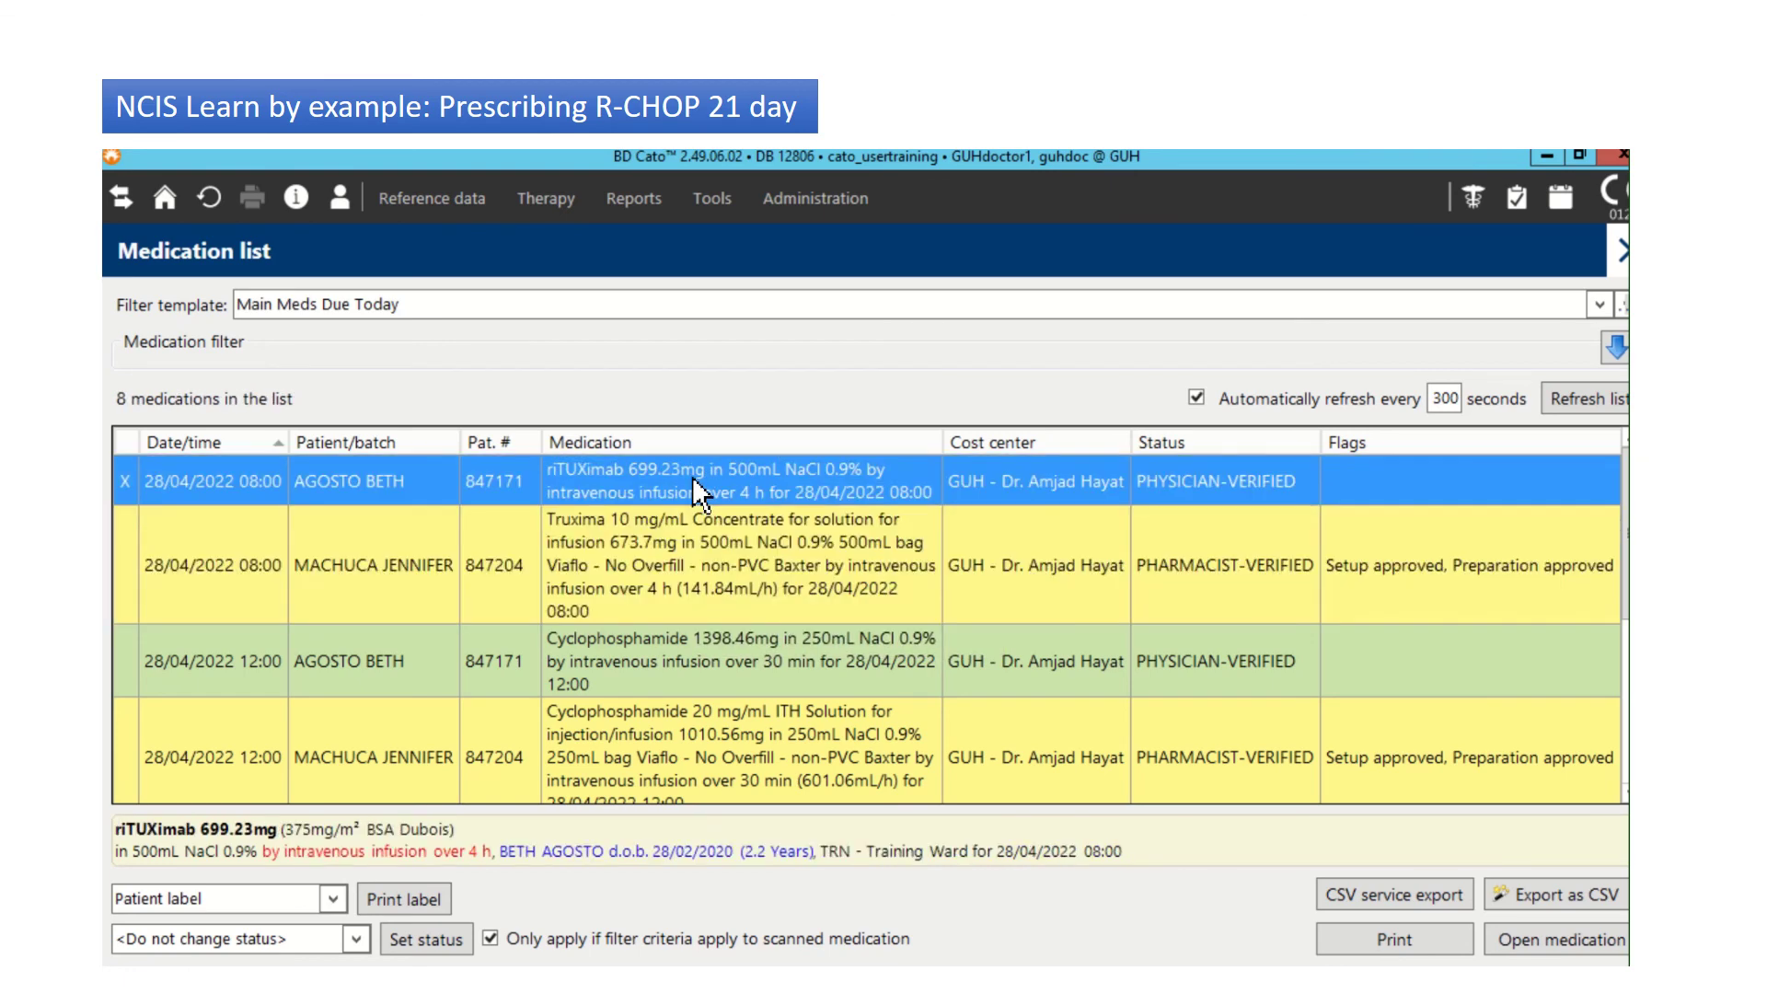
pyautogui.rightClick(693, 479)
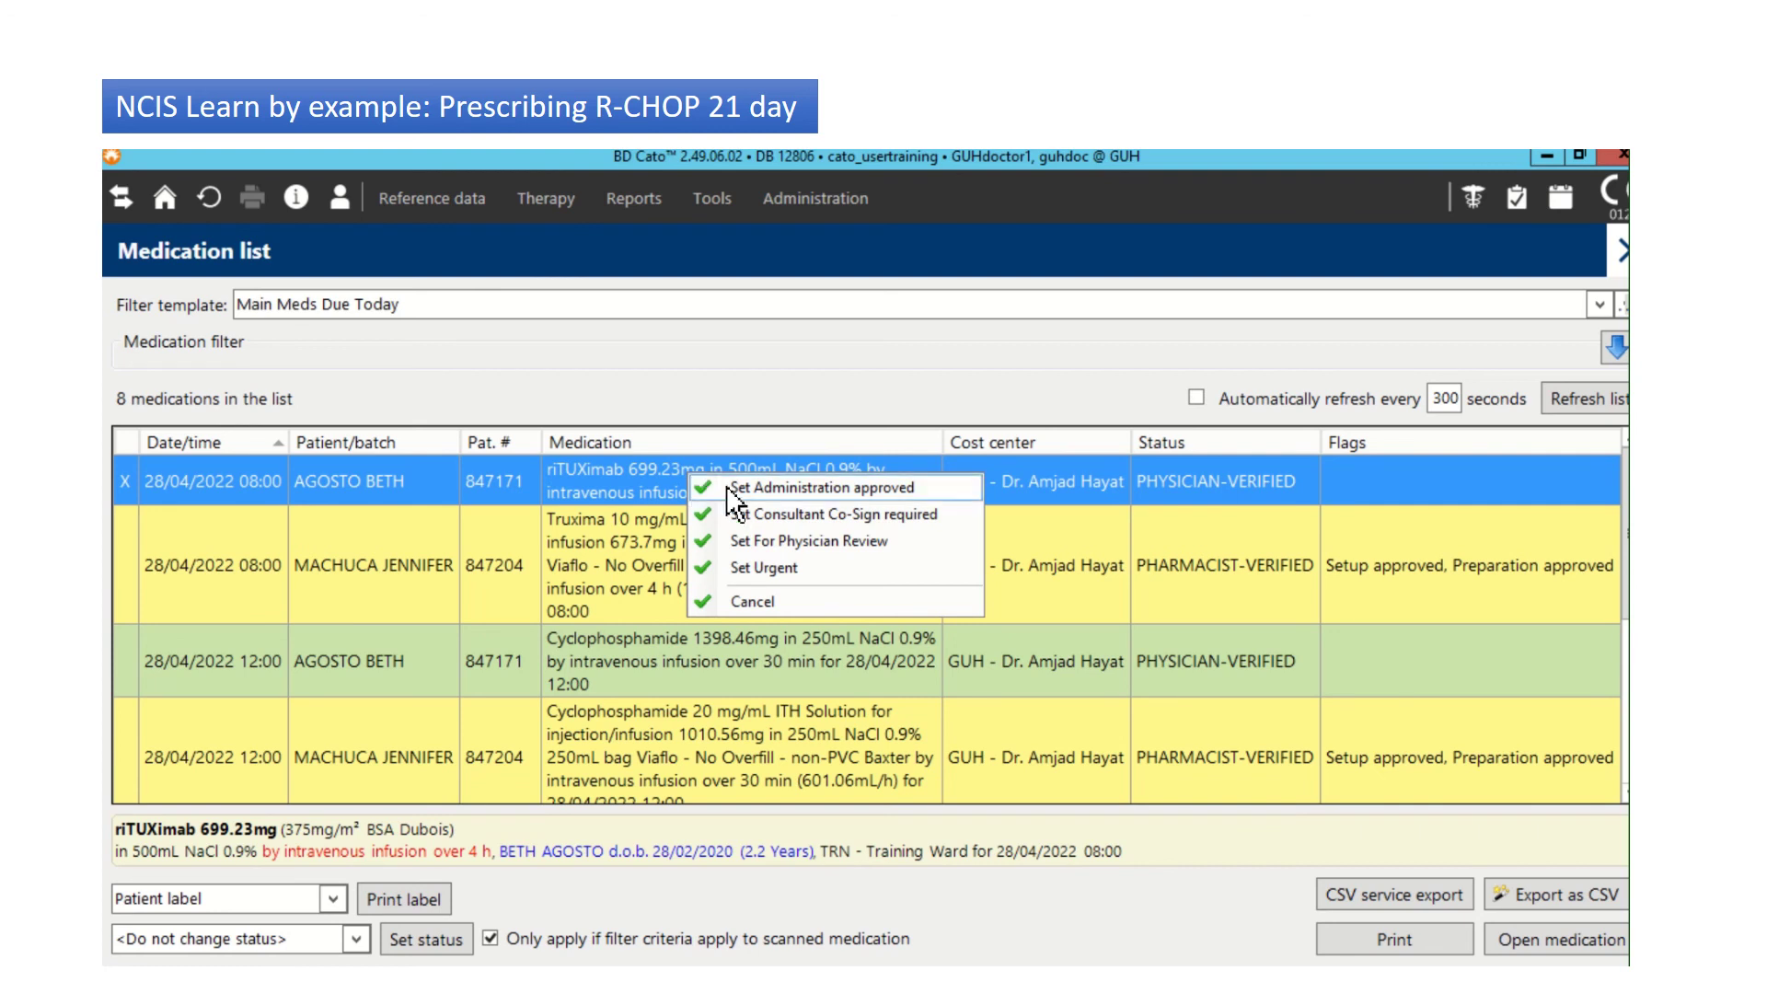
pyautogui.click(562, 543)
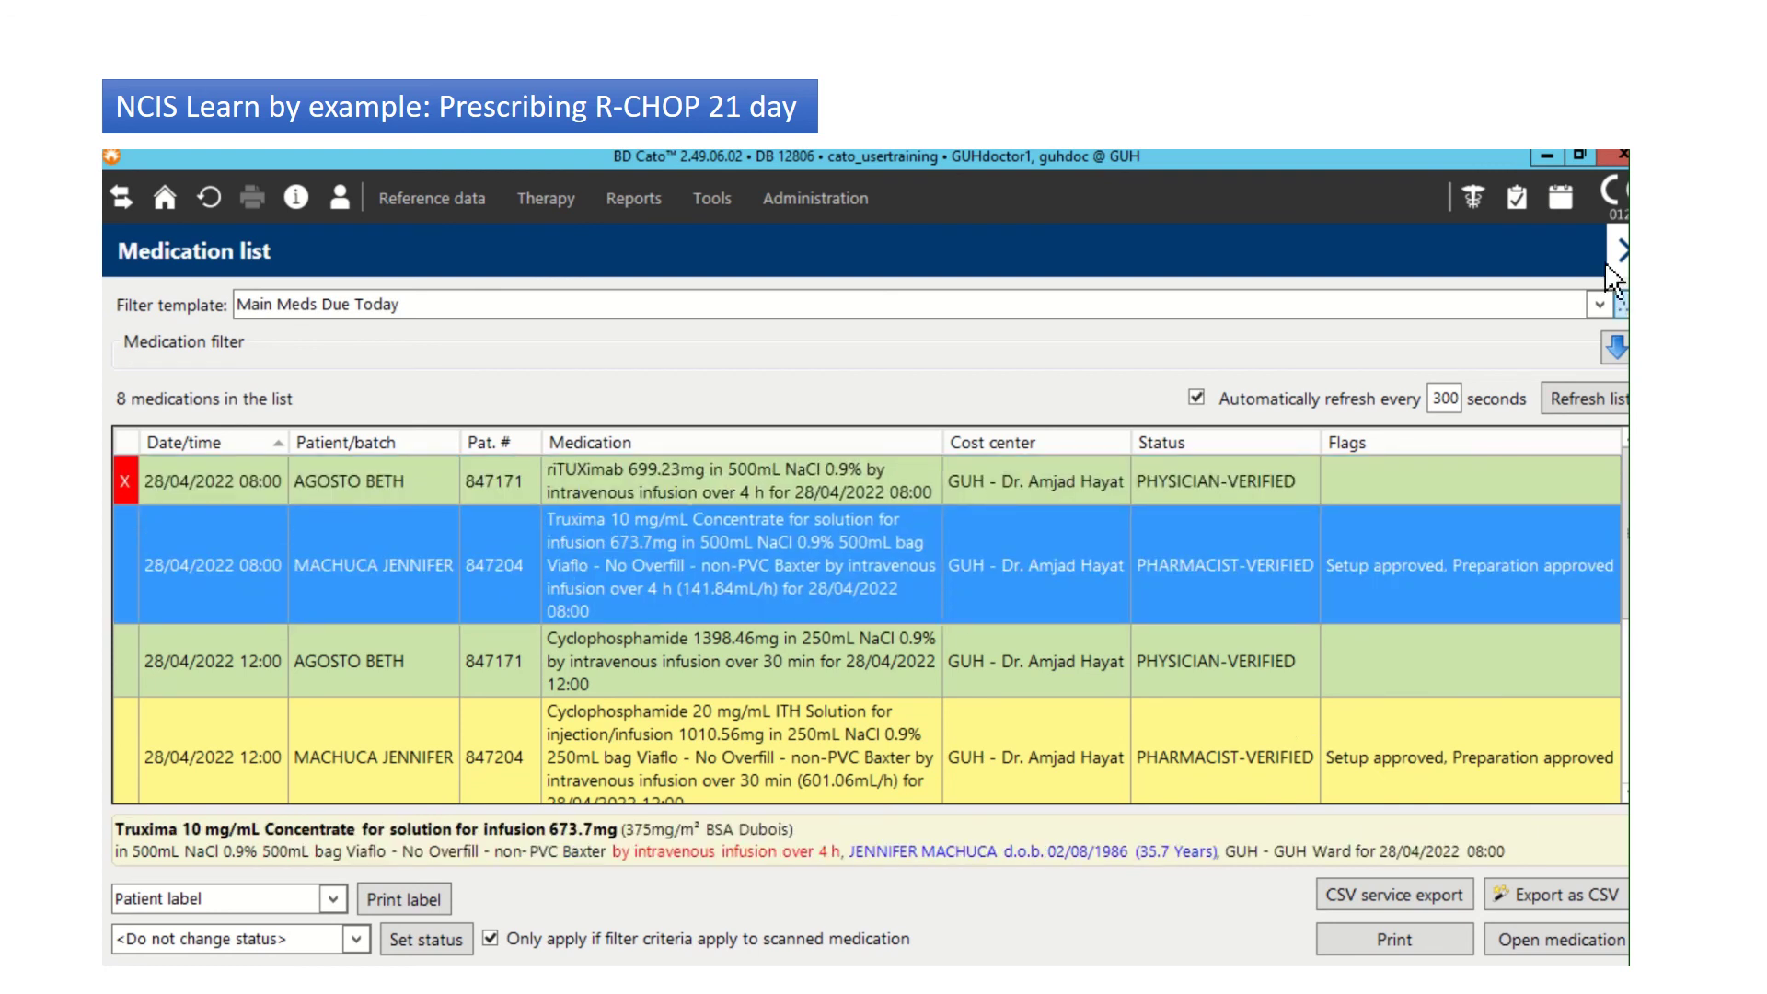